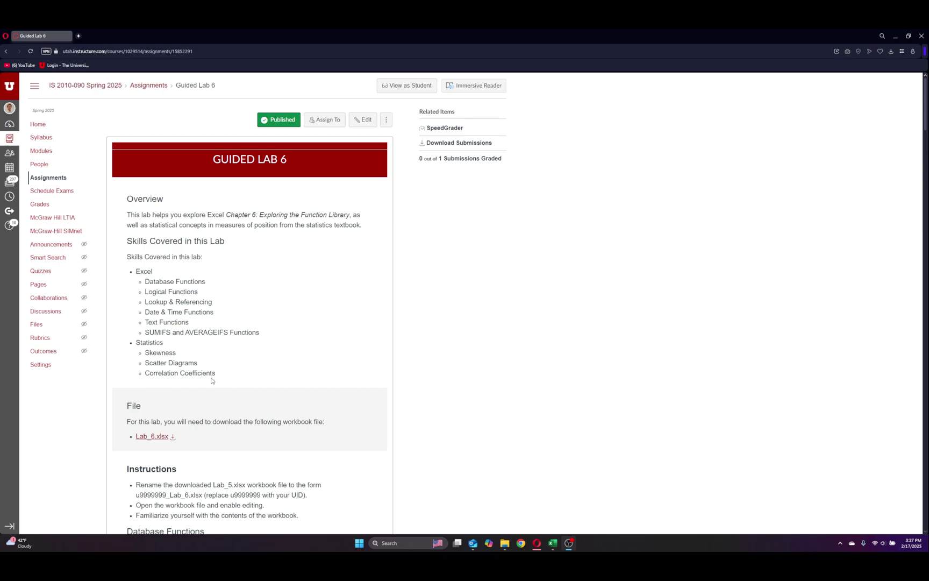
- Switch to Excel and start saving a copy of the Lab_6 workbook in the Documents folder
scroll(265, 387, "down", 4)
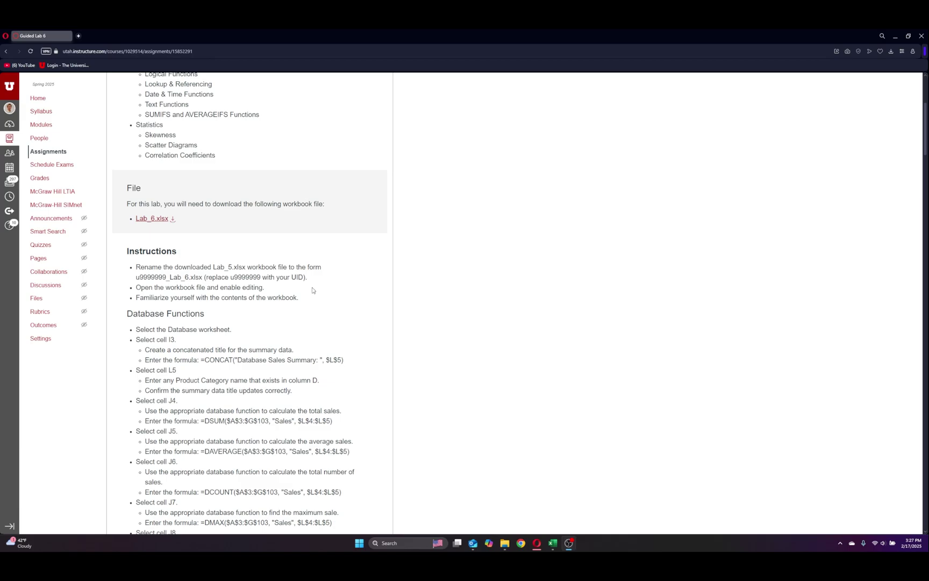
left_click(553, 543)
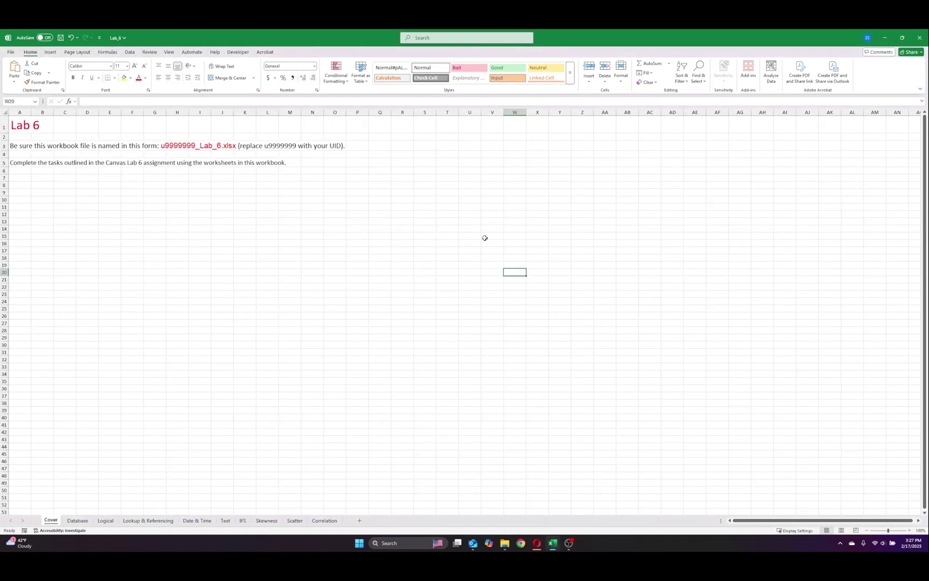
left_click(14, 52)
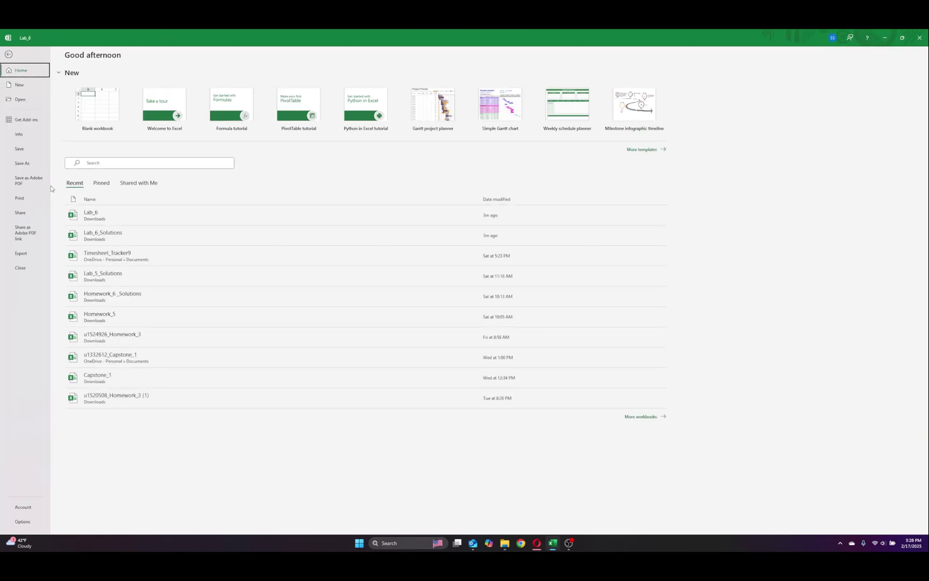
left_click(22, 163)
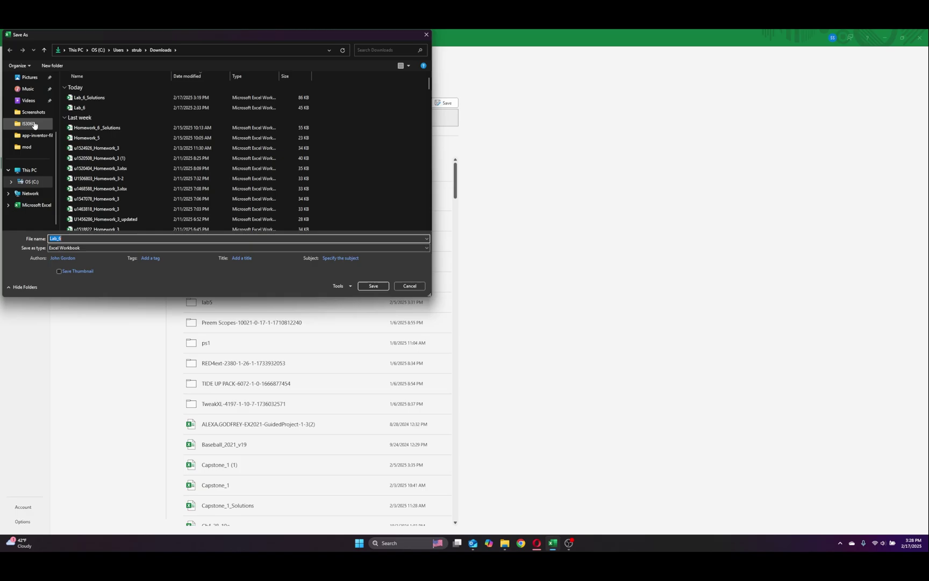
left_click(32, 149)
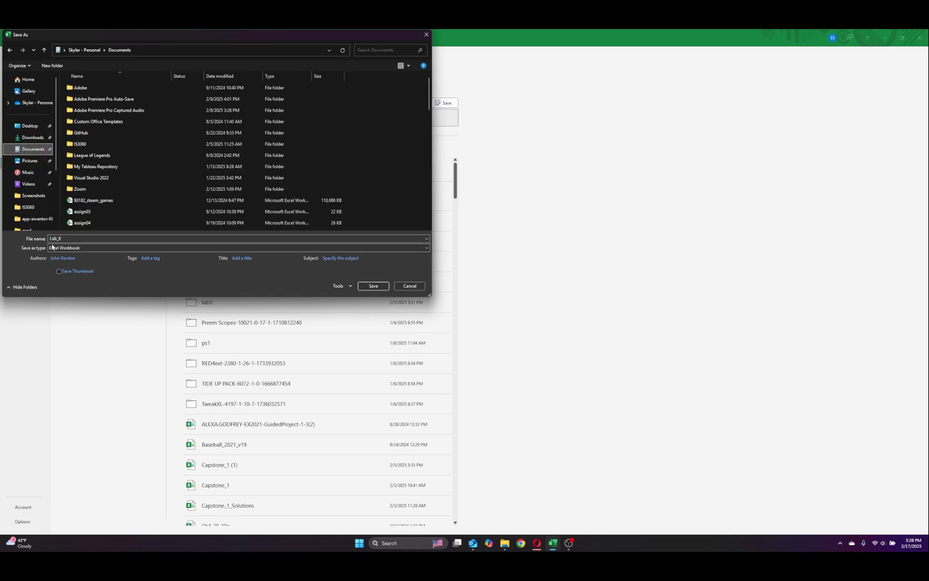
- Add the student's UID and an underscore before Lab_6 in the file name and save the workbook
key("Left")
key("Left")
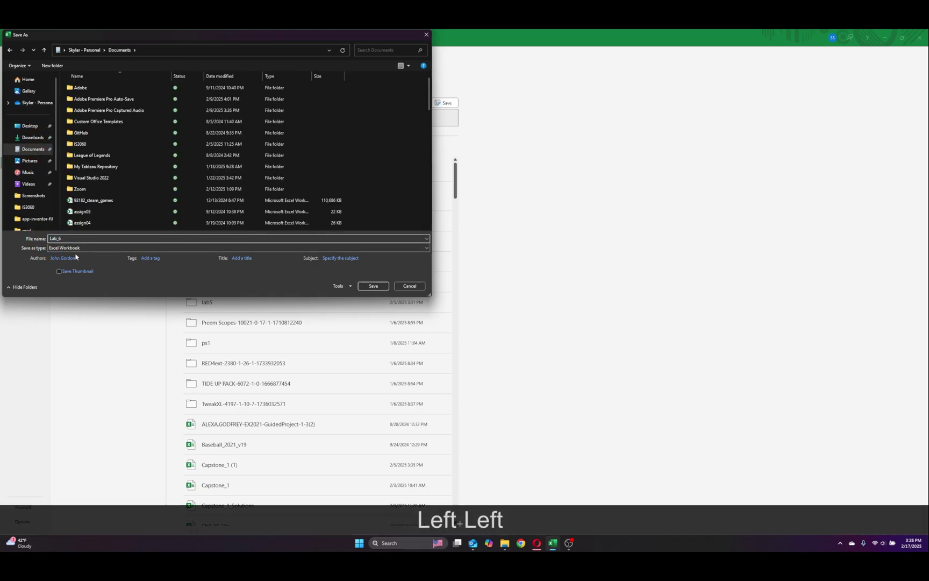
type("u13312")
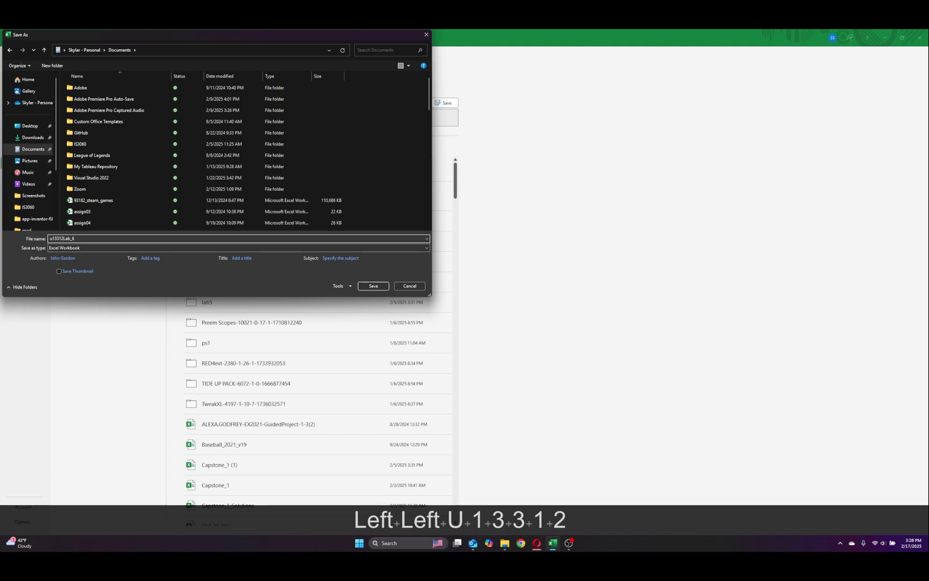
key("BackSpace")
key("BackSpace")
key("BackSpace")
key("BackSpace")
key("BackSpace")
type("133")
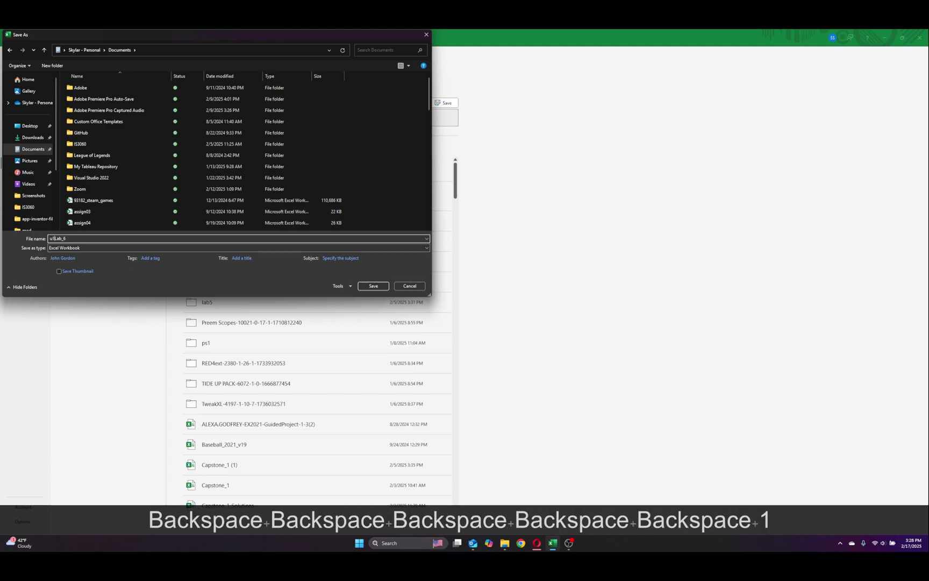
type("2612_")
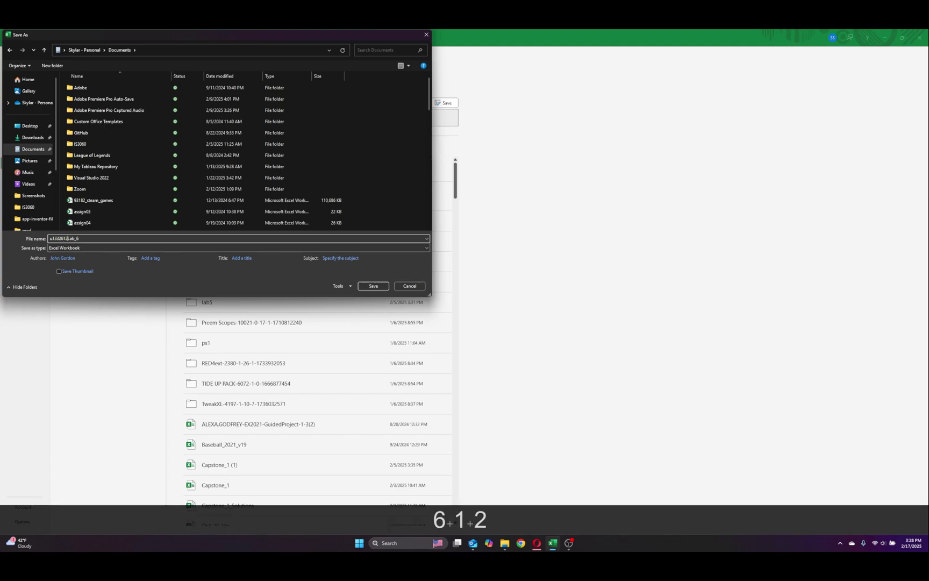
left_click(373, 286)
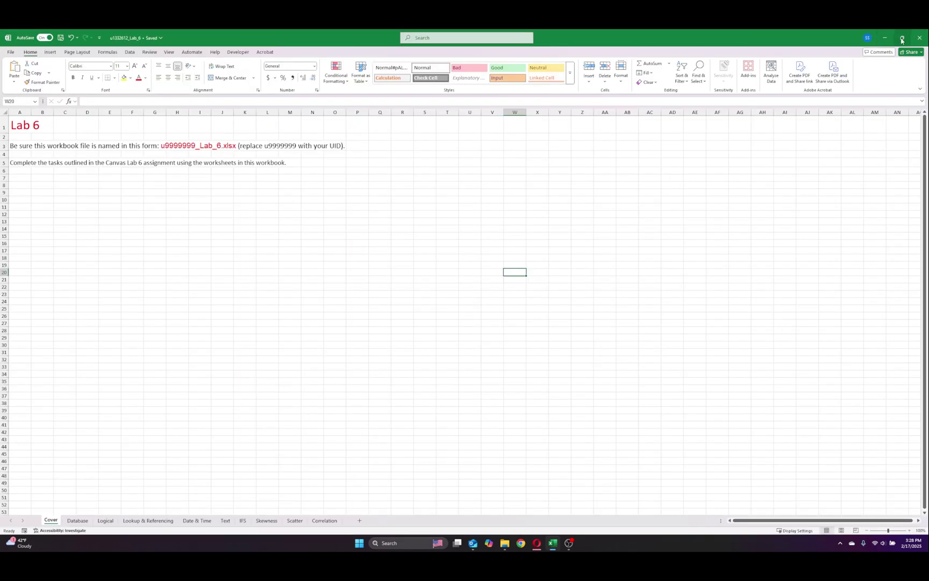
- Arrange the Excel workbook and the Guided Lab 6 browser window side by side
left_click(903, 38)
left_click_drag(527, 48, 316, 49)
left_click(699, 85)
left_click(552, 544)
left_click(603, 108)
left_click(552, 543)
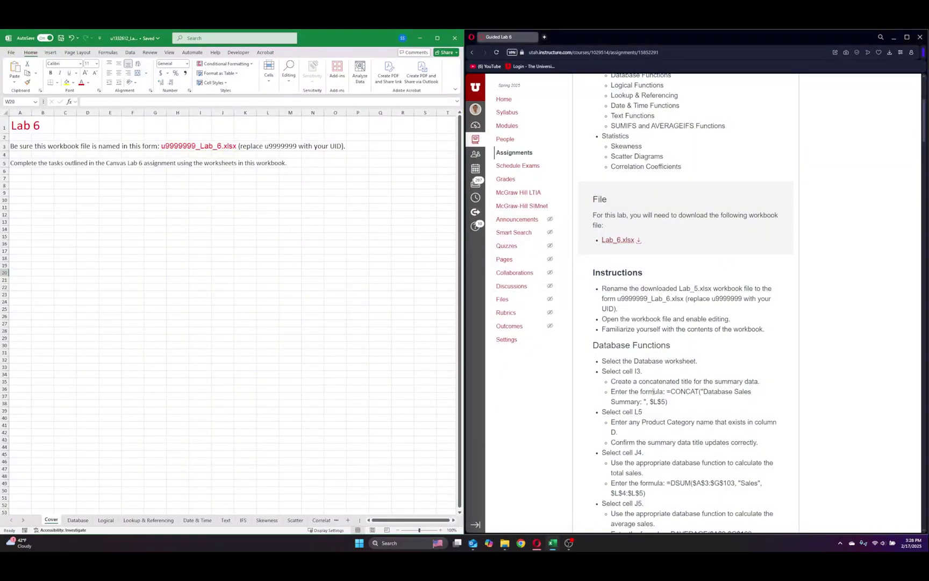
- On the Database worksheet, enter the formula =concate("Database Sales Summary: ", $L$5) in cell I3
scroll(652, 392, "down", 5)
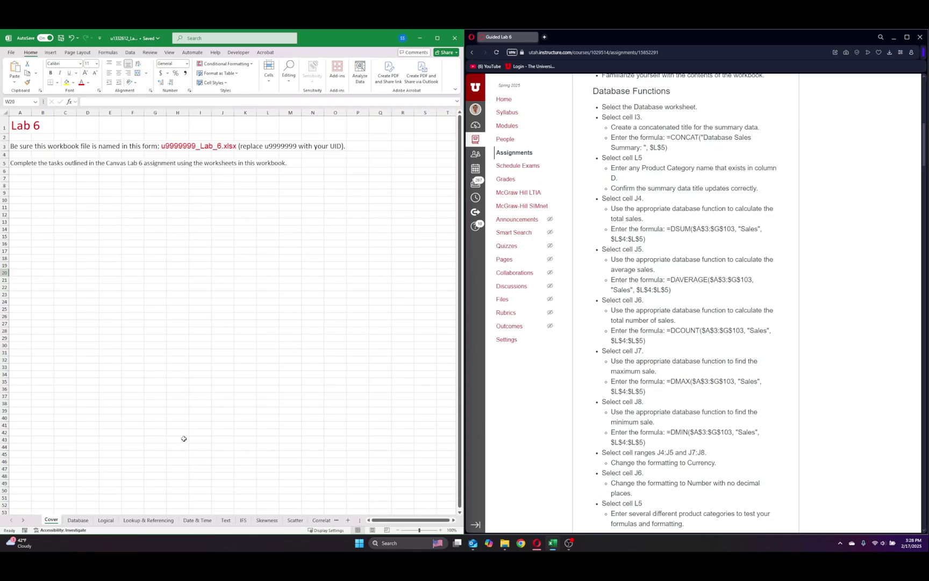
left_click(76, 520)
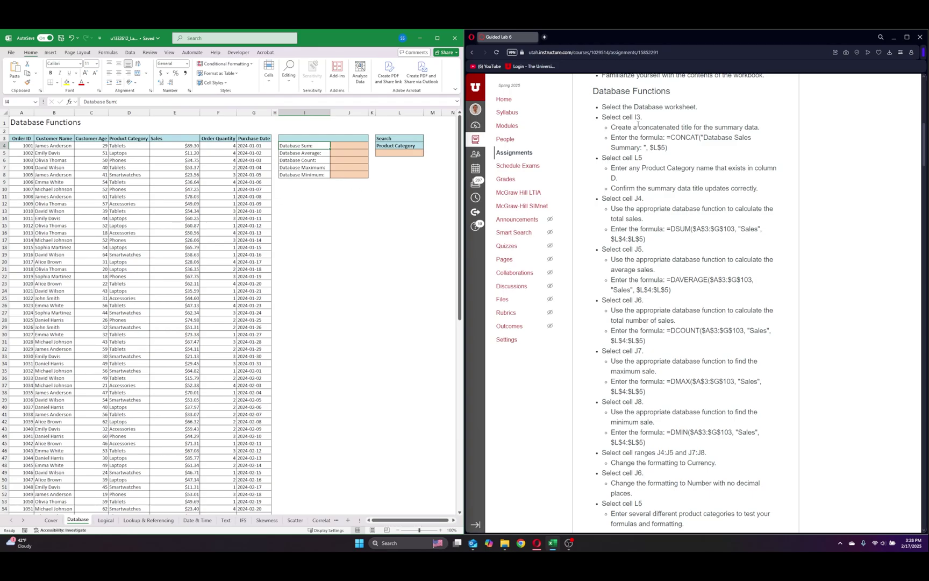
left_click(294, 139)
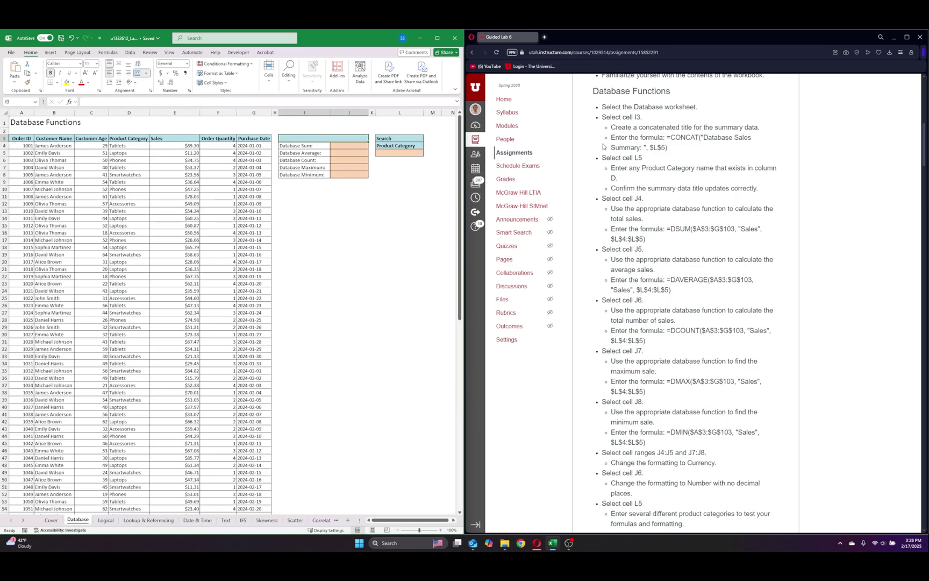
type("=c")
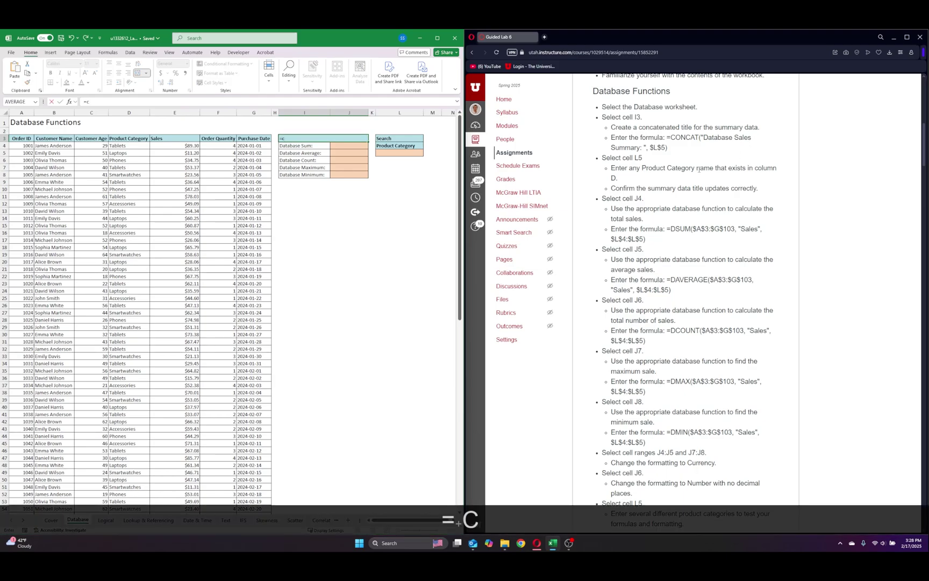
type("oncate")
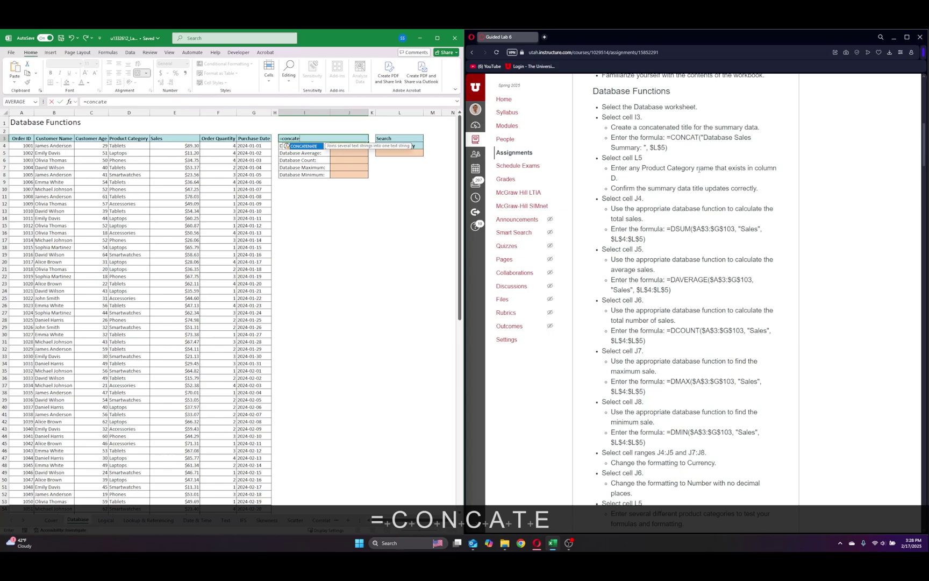
type("(")
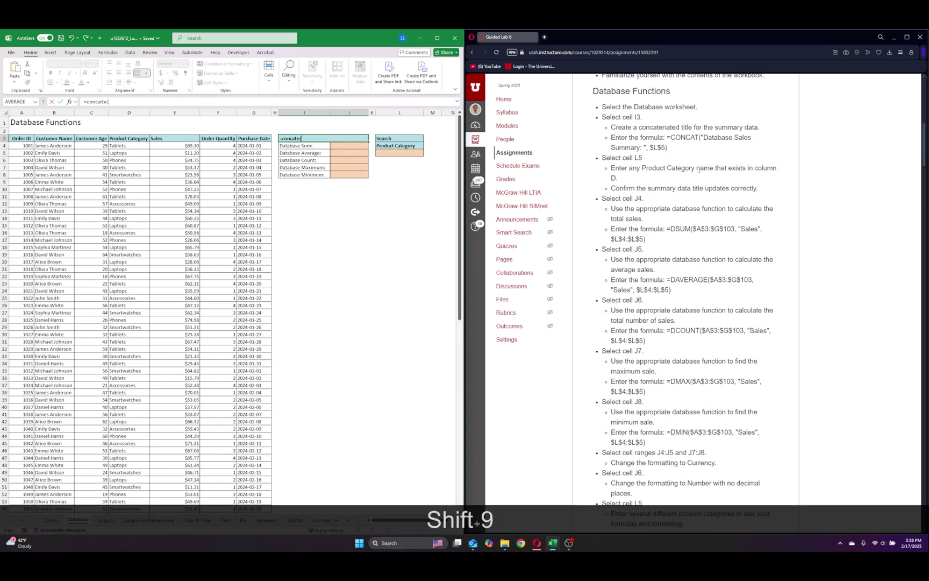
type("\"D")
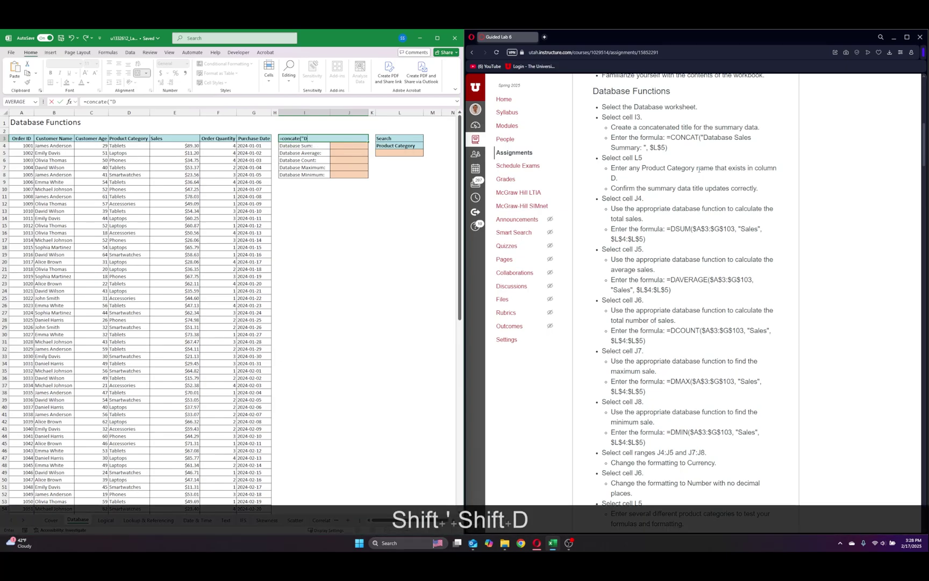
type("atabase")
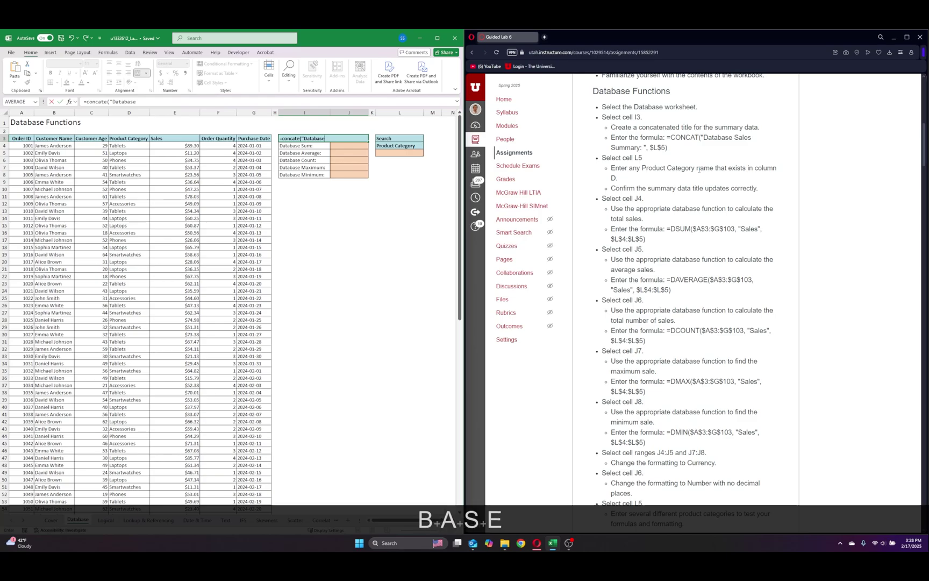
type(" Sales")
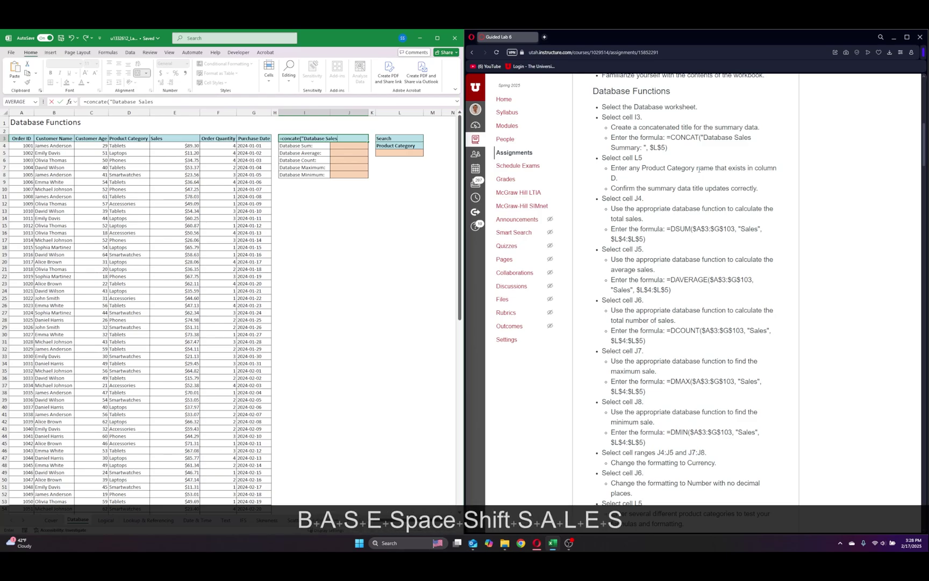
type(" Summary")
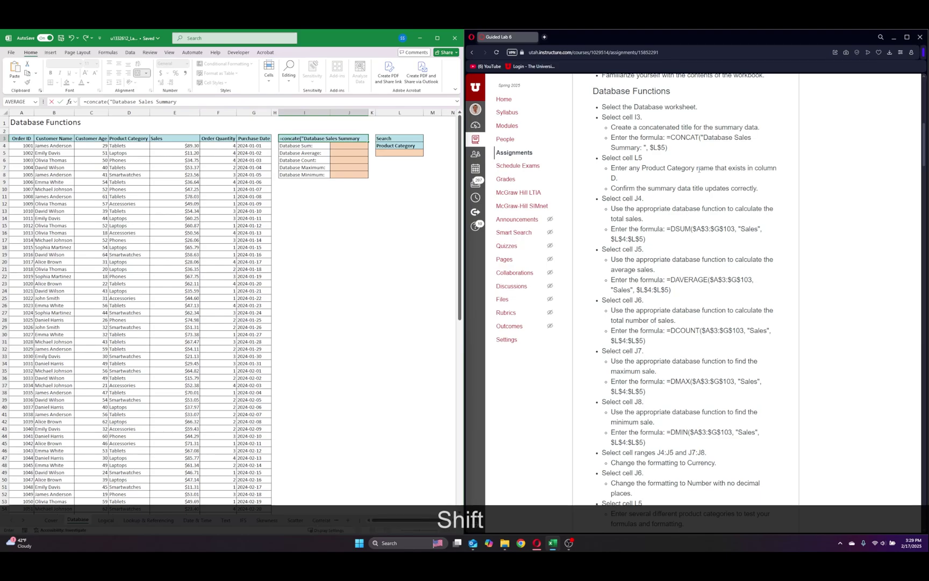
type(":")
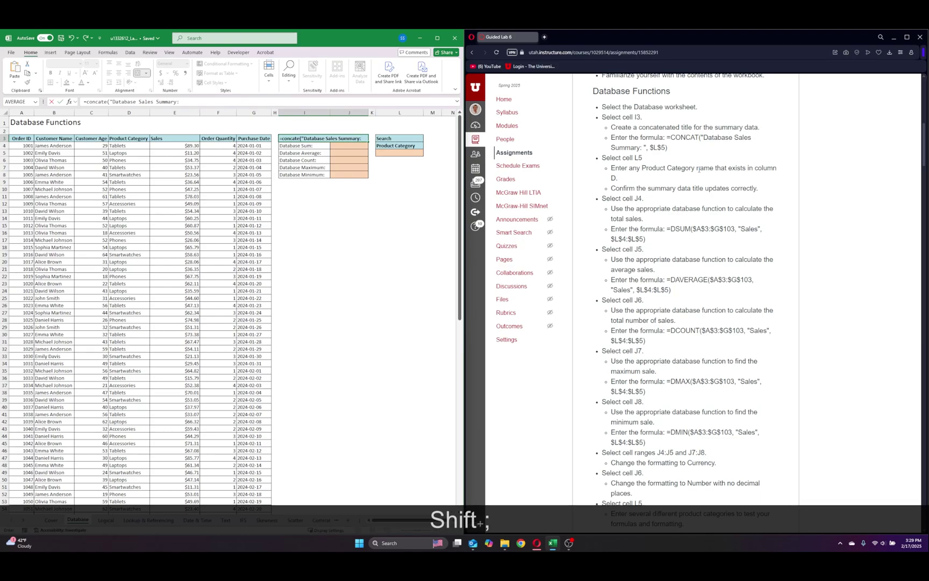
type(" \"")
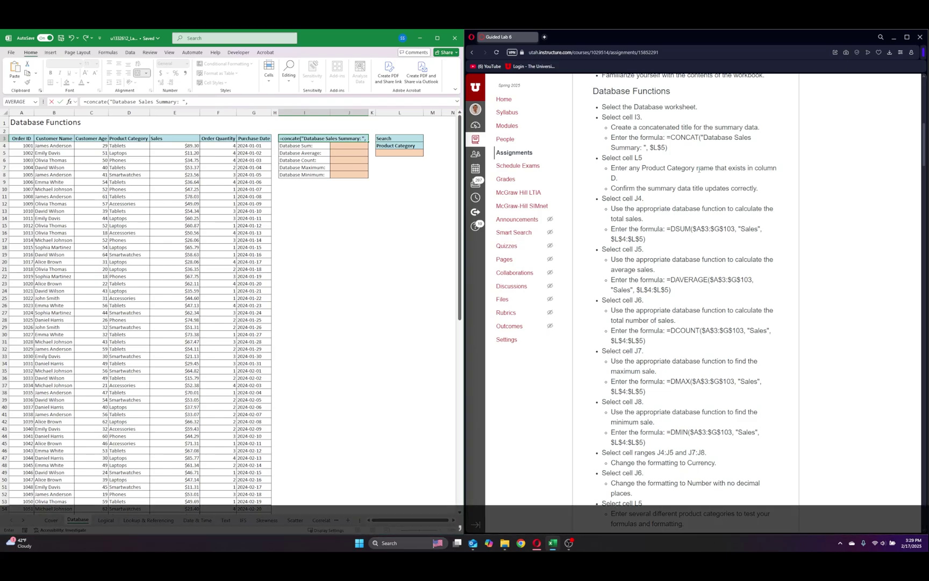
type(",")
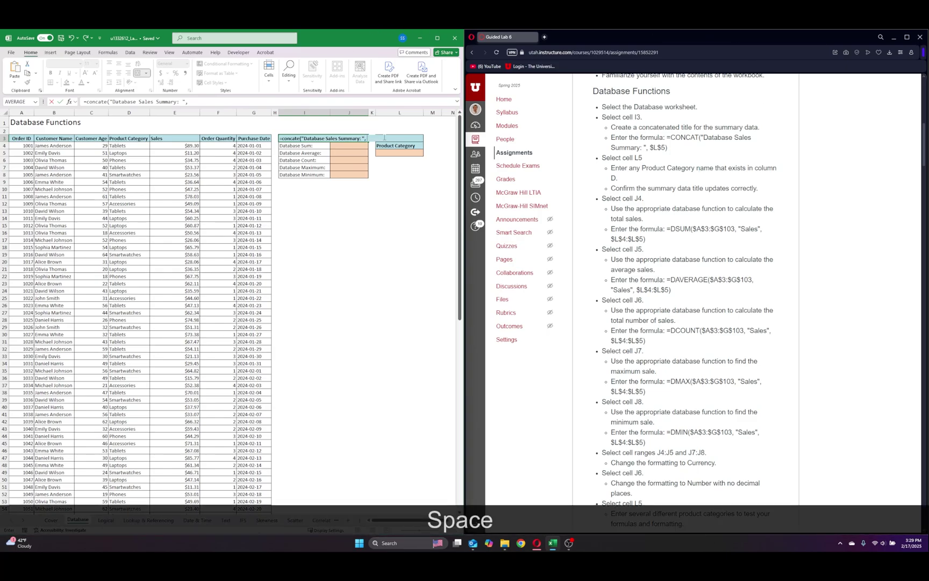
left_click(398, 152)
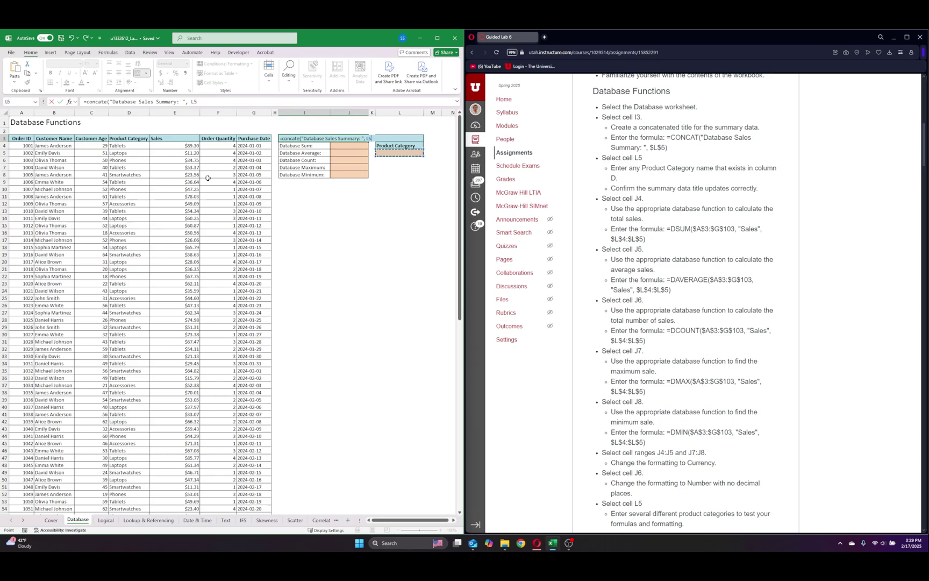
key("F4")
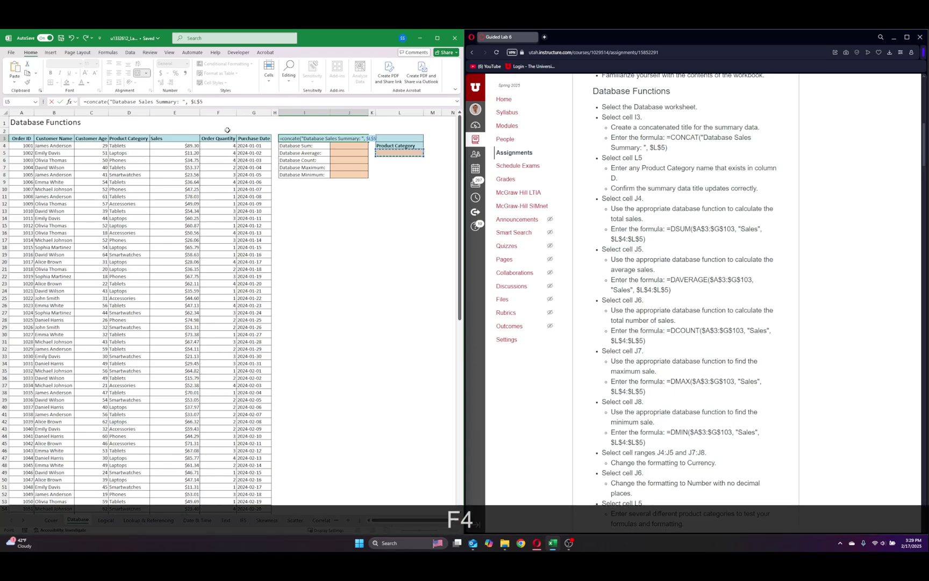
type(")")
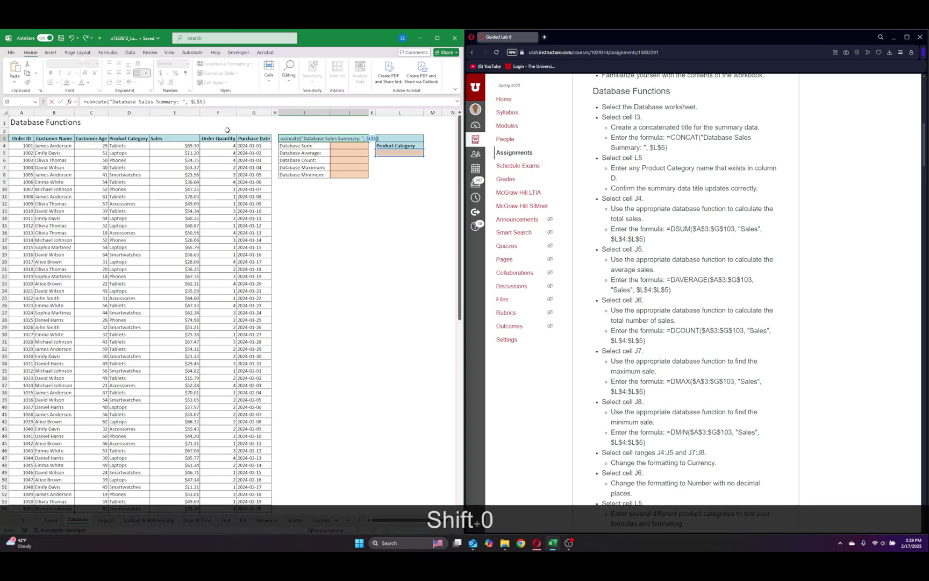
key("Return")
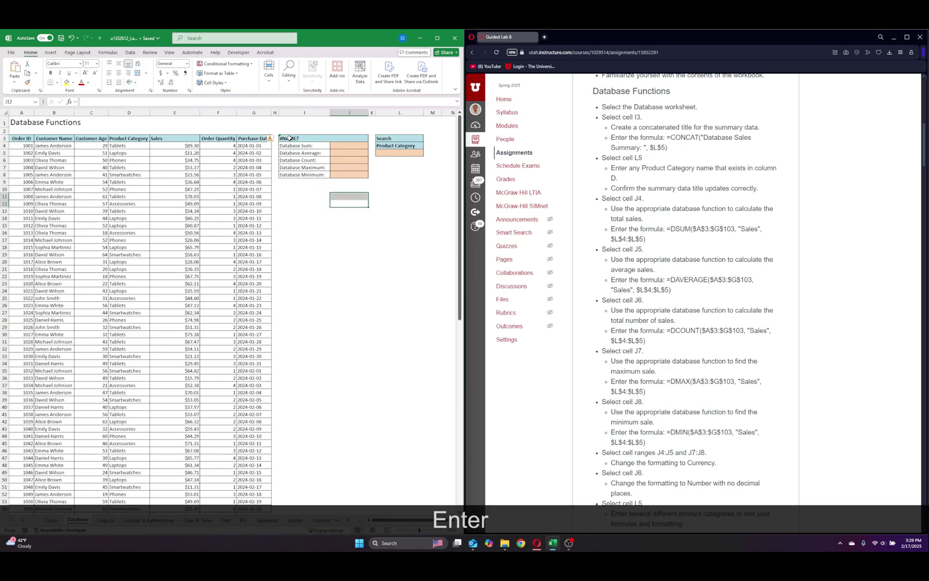
- Correct the function name in the I3 formula to CONCAT
left_click(138, 105)
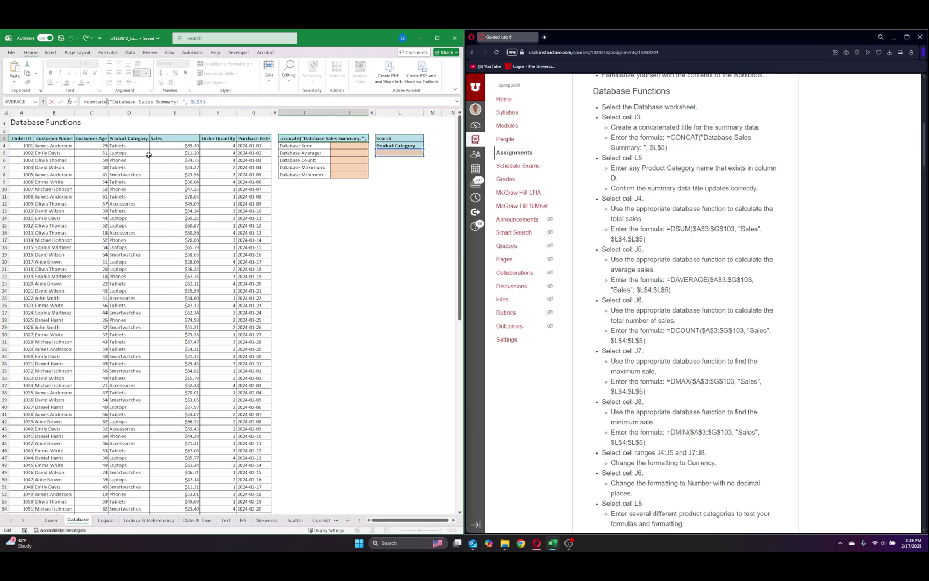
key("BackSpace")
key("Return")
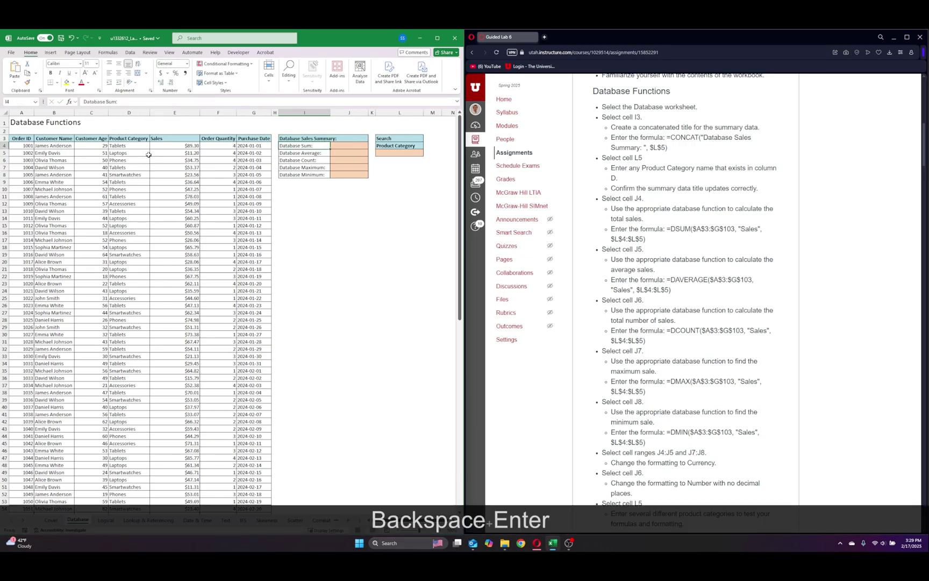
left_click(352, 188)
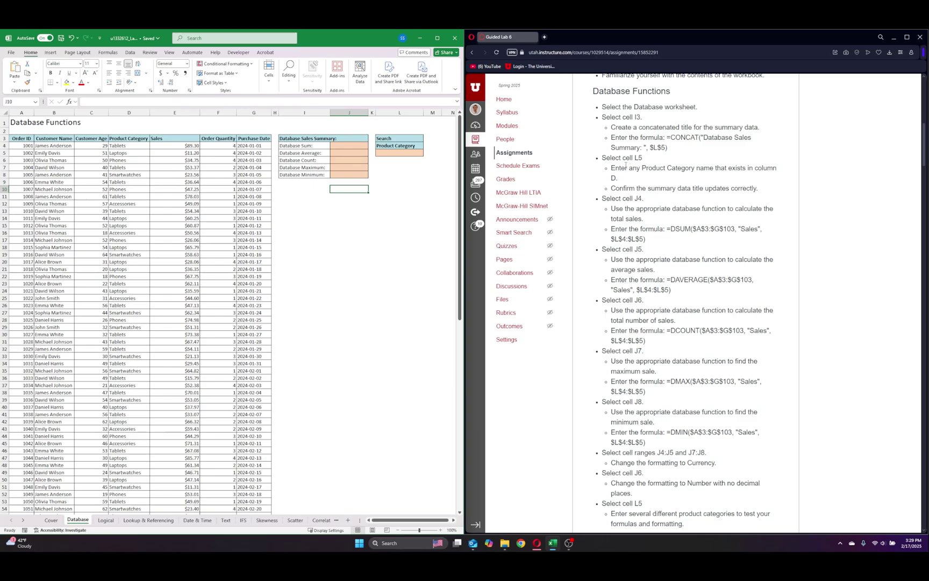
- Enter Tablets as the product category in cell L5 and check the summary title in I3
left_click(399, 156)
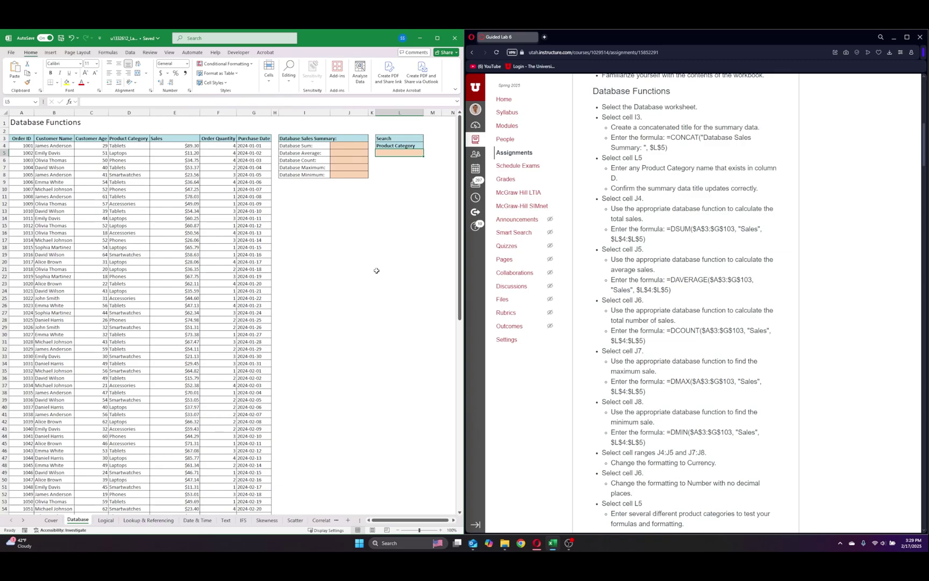
type("Tablets")
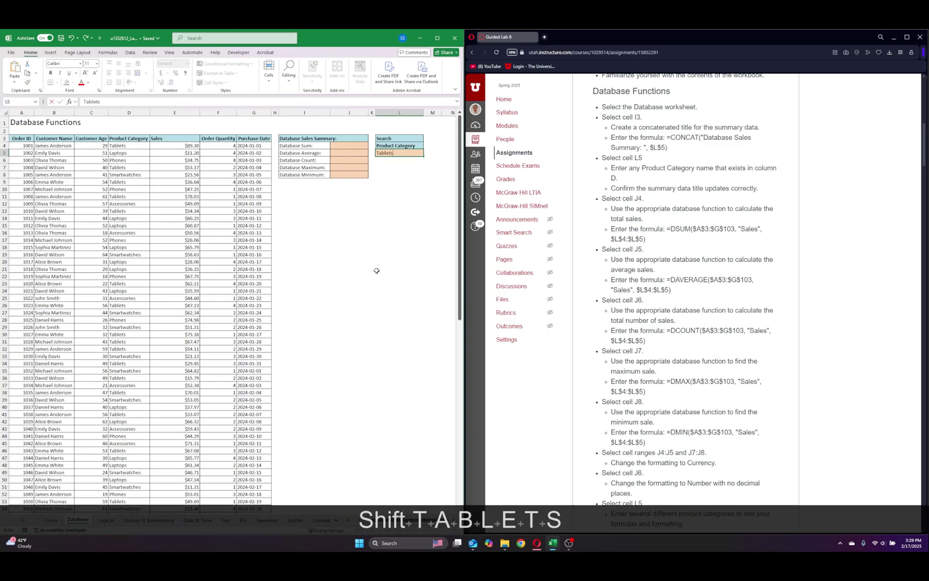
key("Return")
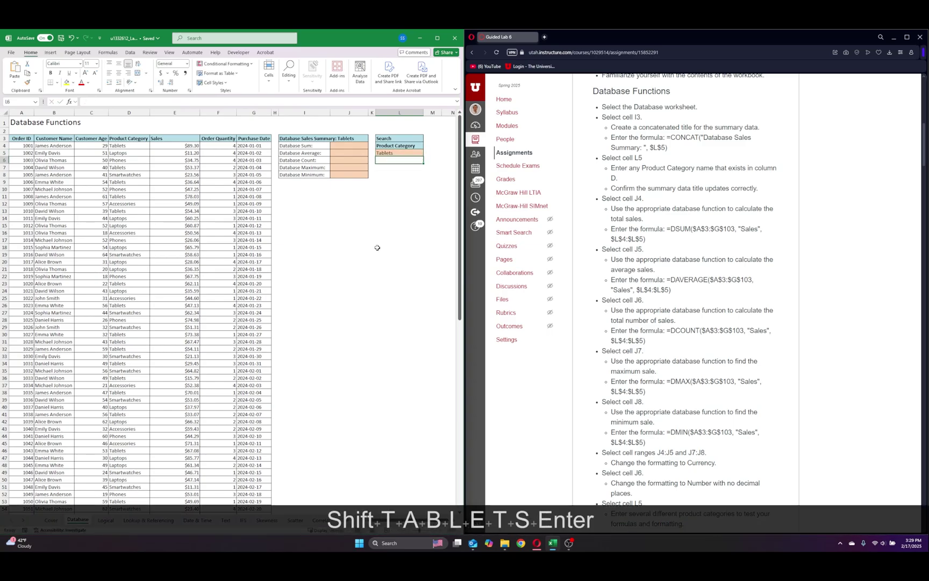
left_click(301, 141)
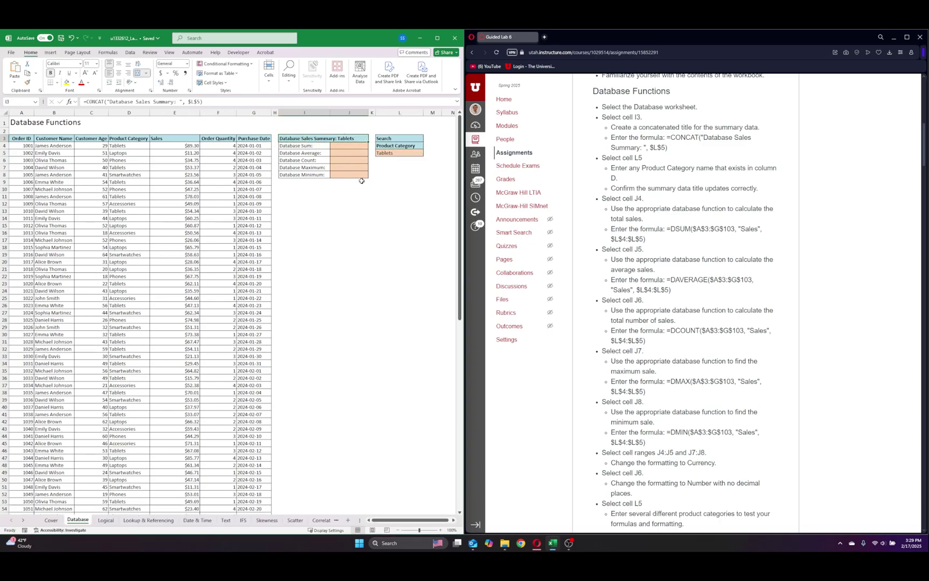
- Start a DSUM formula in cell J4 with the absolute range $A$3:$G$103 as its database
key("Escape")
left_click(401, 231)
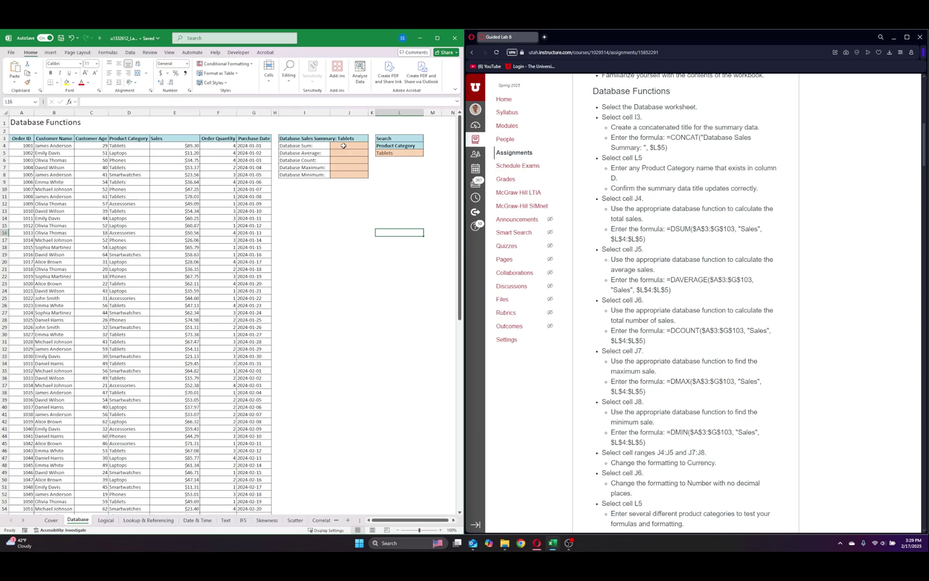
left_click_drag(344, 146, 347, 174)
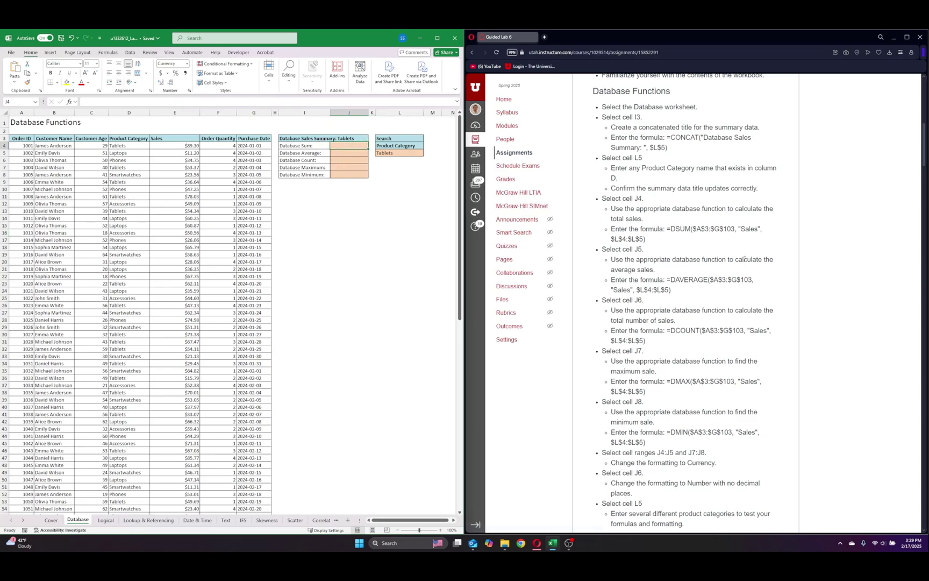
type("=d")
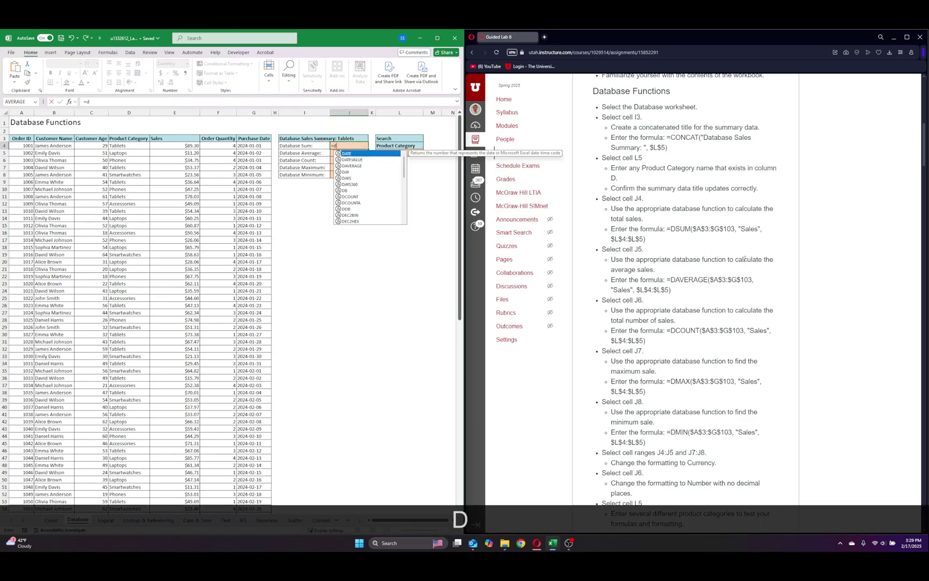
type("sum(")
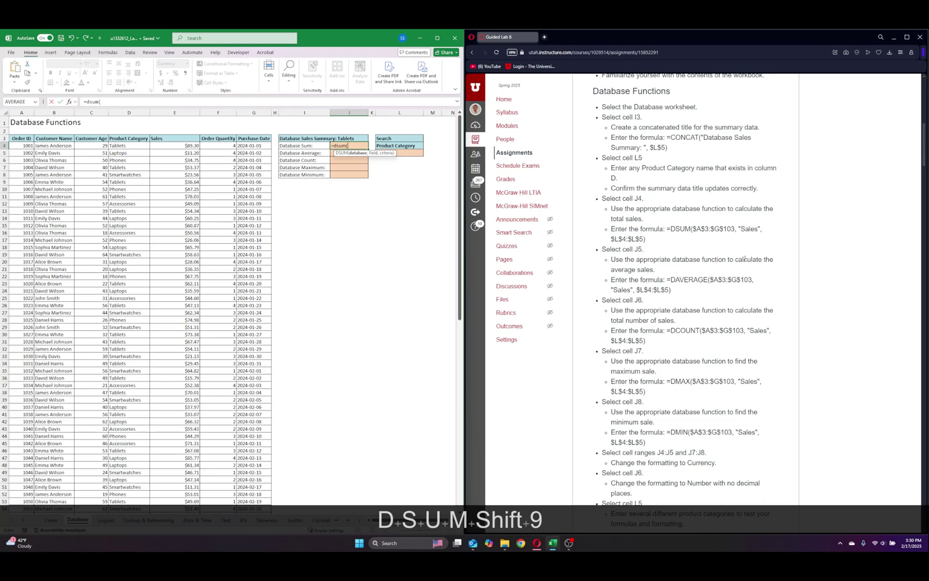
left_click(23, 147)
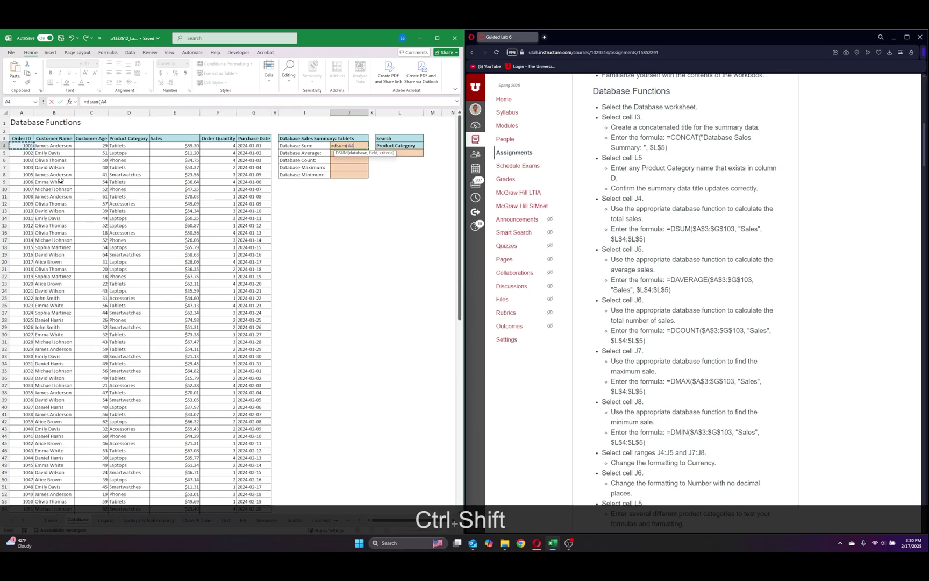
key("ctrl+shift+Up")
key("ctrl+shift+Right")
key("ctrl+shift+Down")
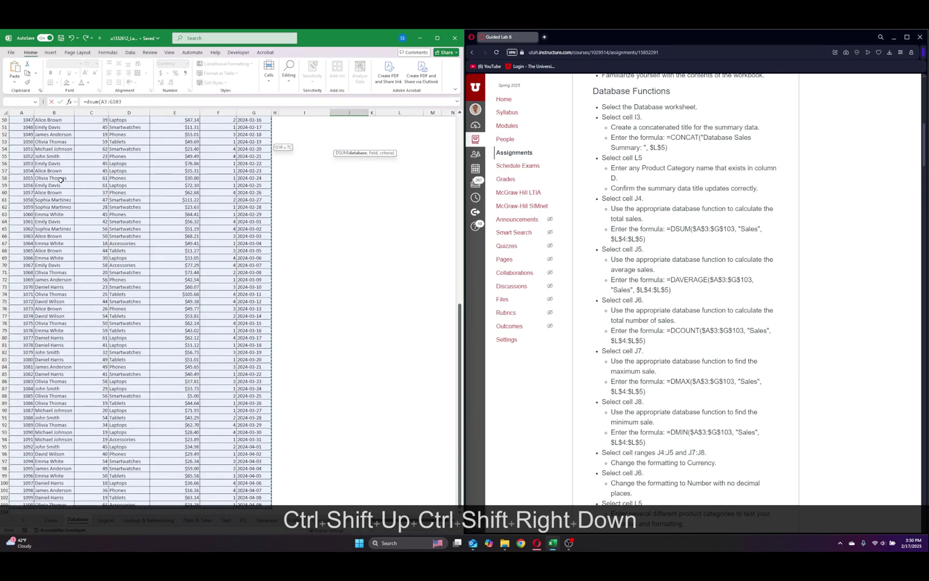
scroll(338, 255, "up", 16)
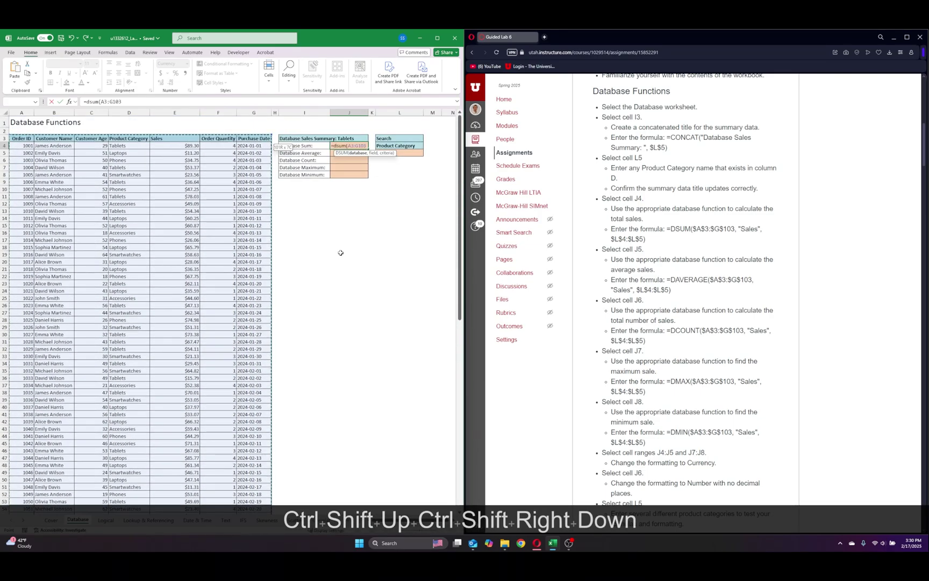
key("F4")
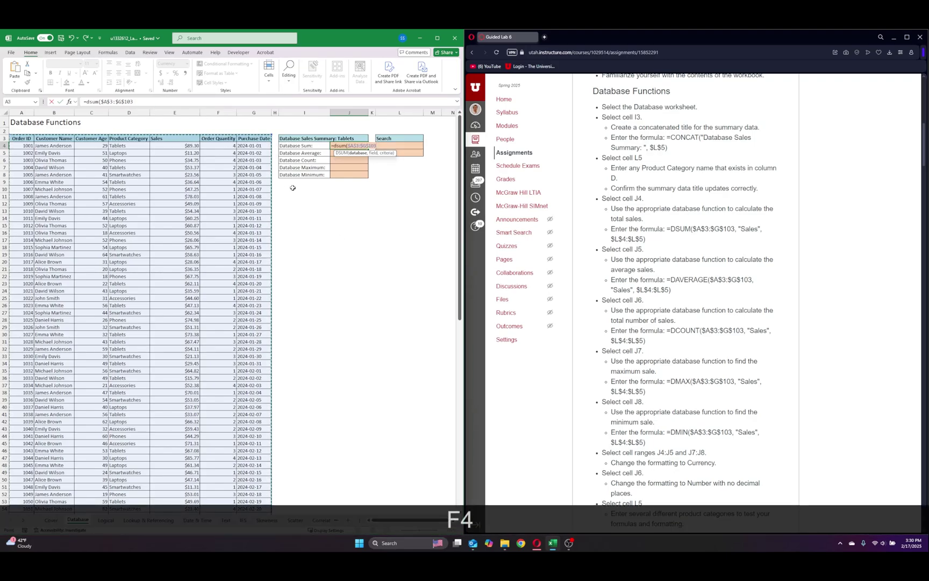
- Add "Sales" as the field argument of the DSUM formula in J4
type(",")
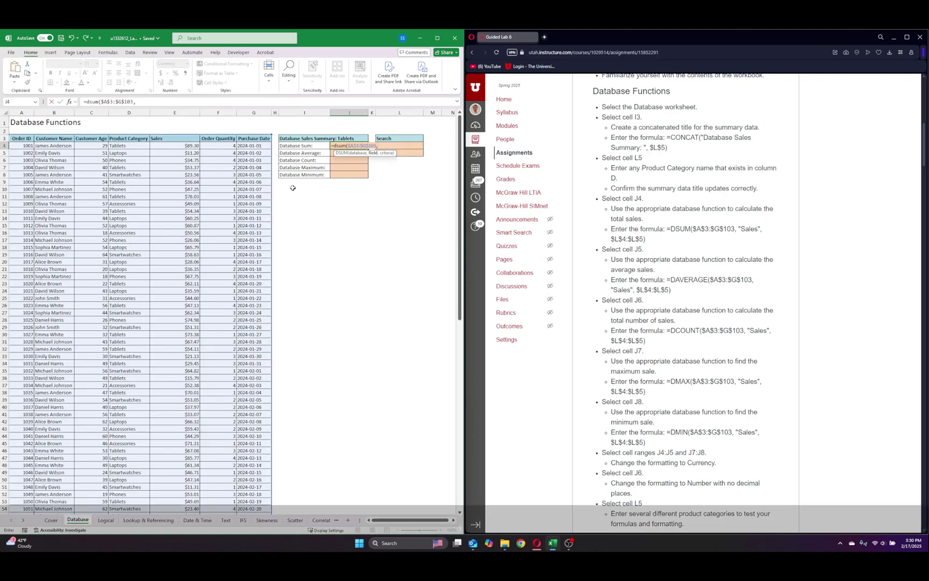
type("\"")
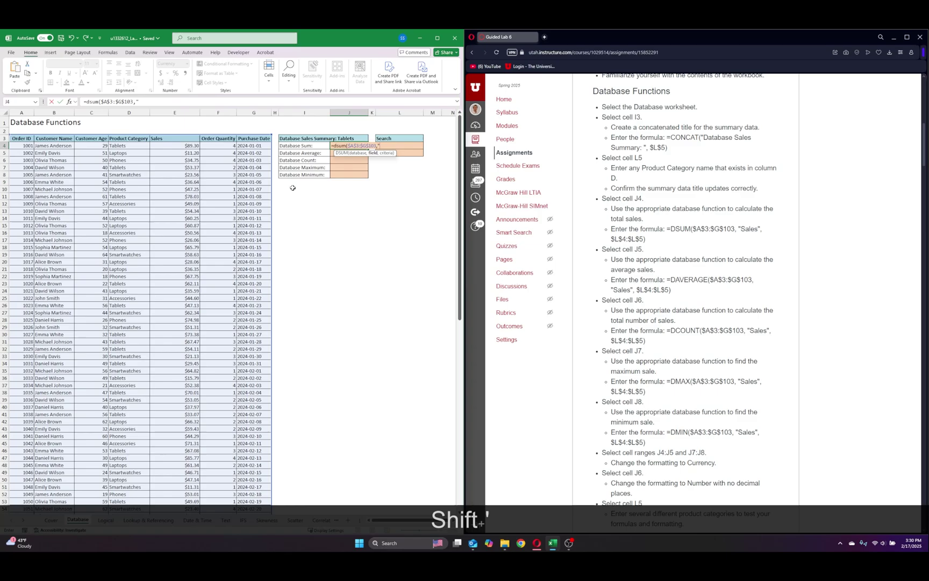
type("Sales")
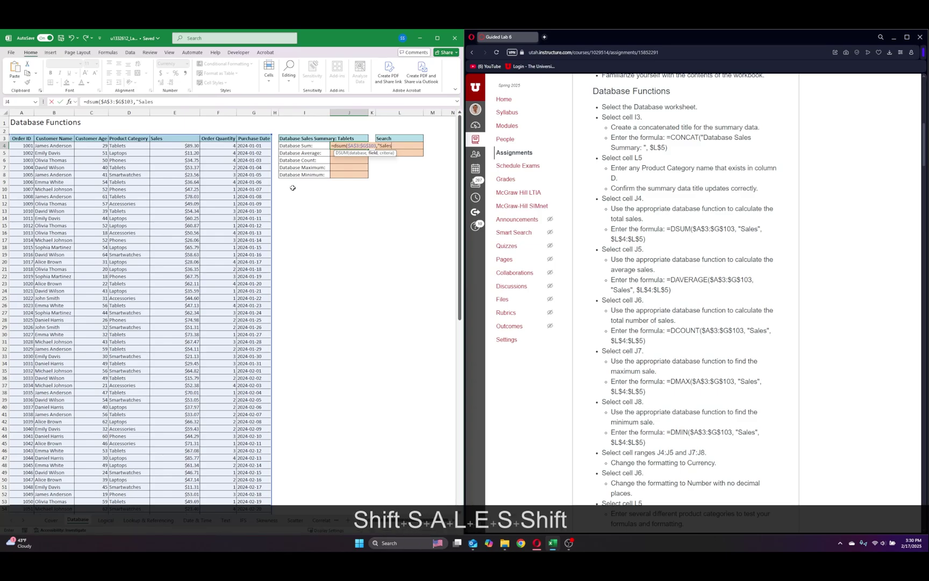
type("\"")
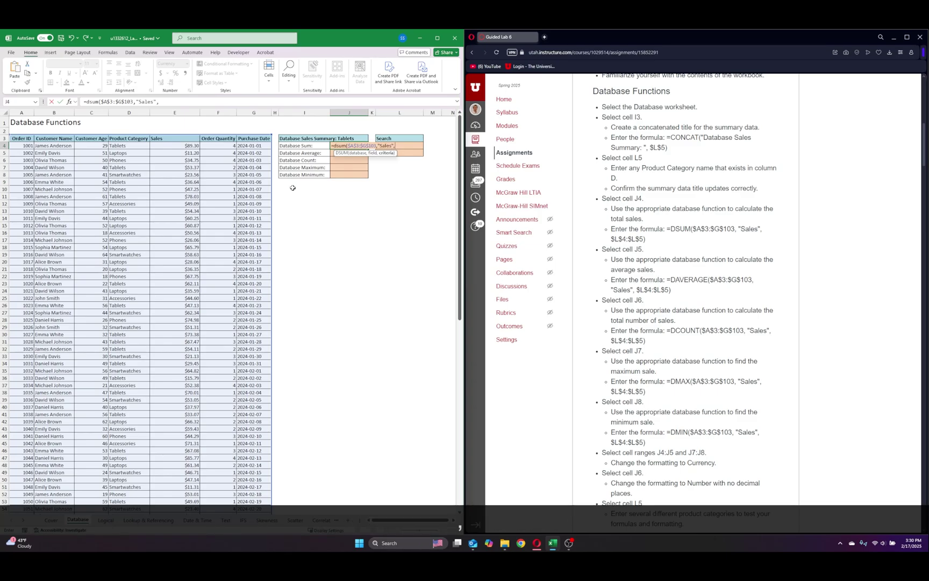
type(",")
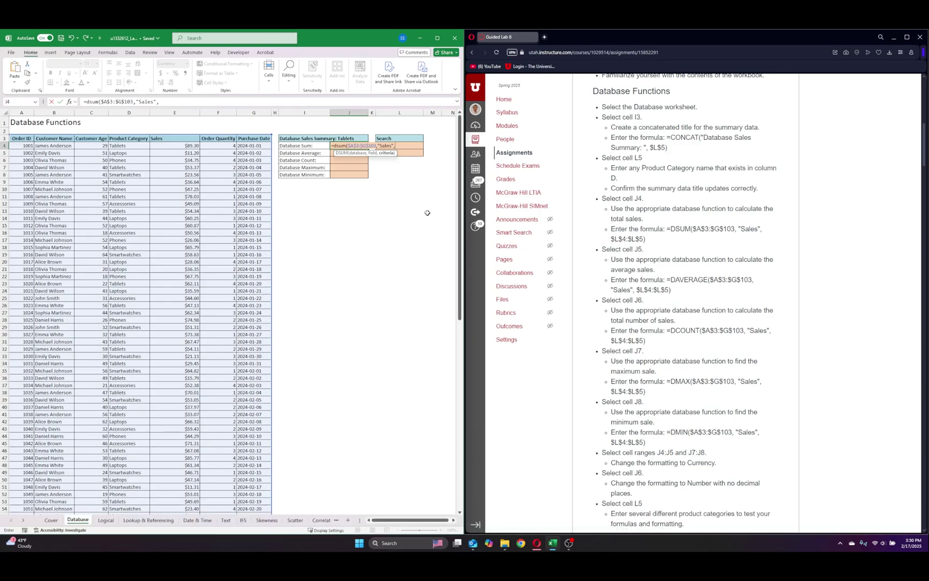
- Add the absolute criteria range $L$4:$L$5 to the DSUM formula in J4 and complete the formula
type("L4")
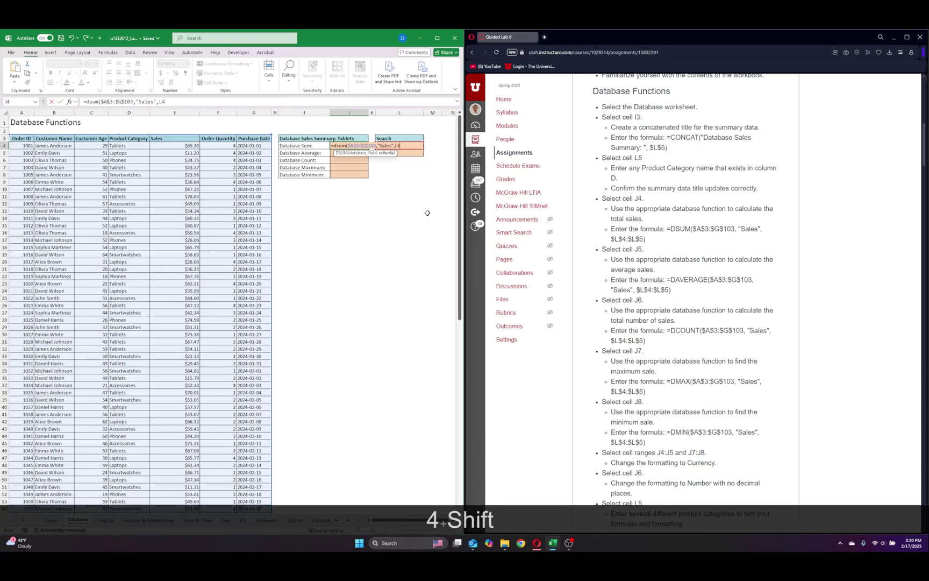
type(":L5")
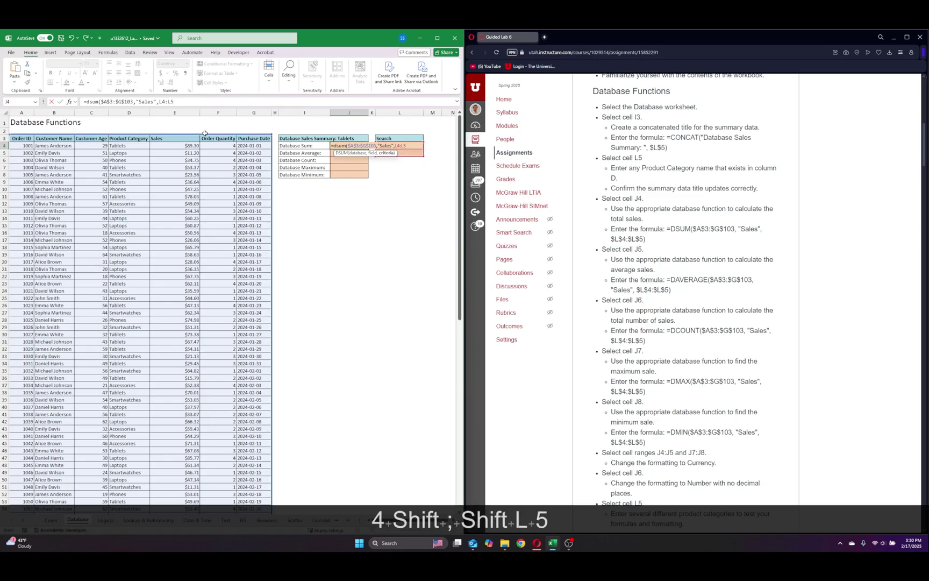
left_click_drag(173, 104, 159, 103)
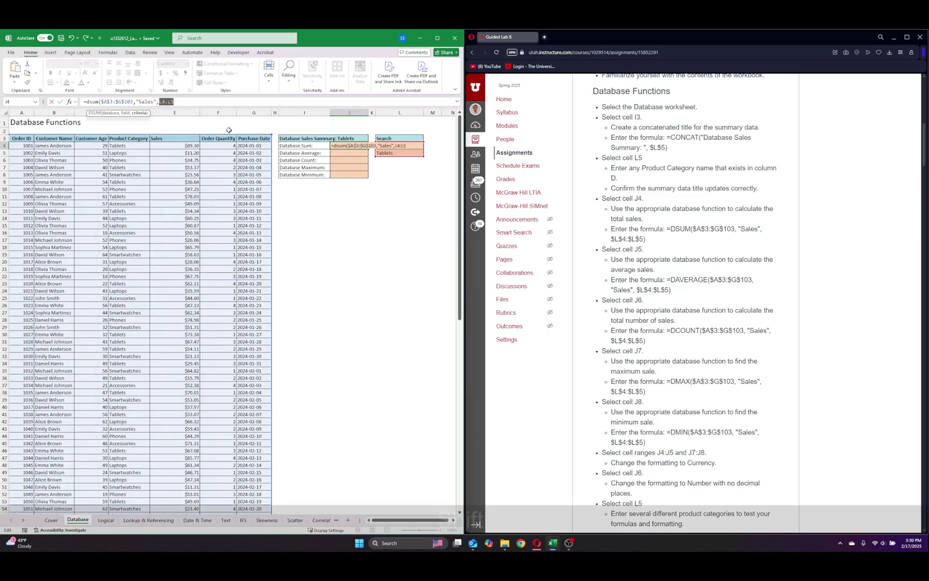
key("shift+F4")
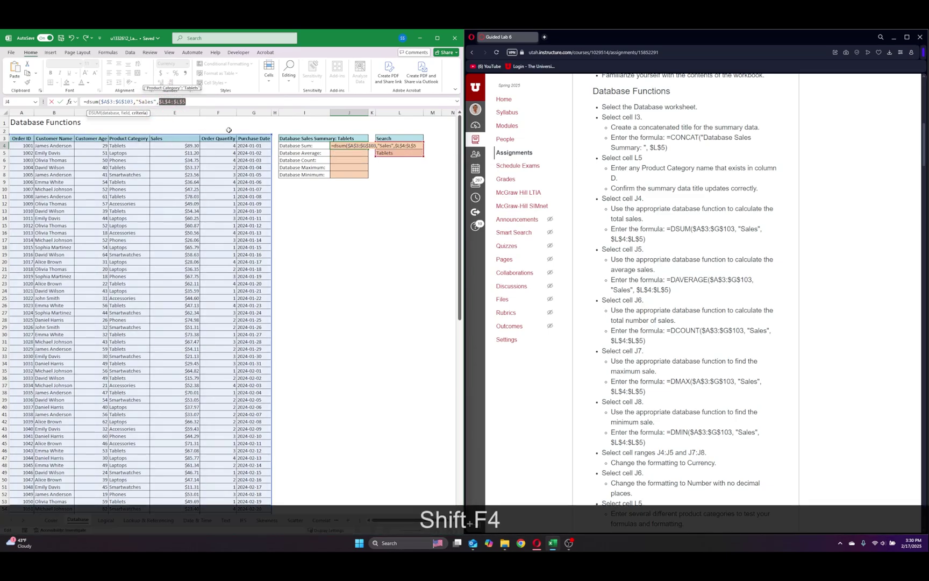
type(")")
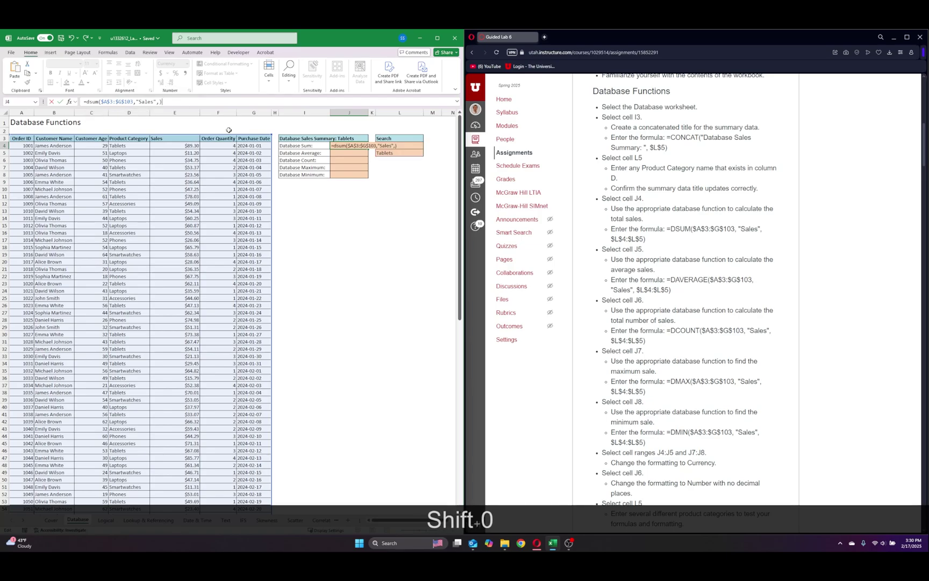
key("Left")
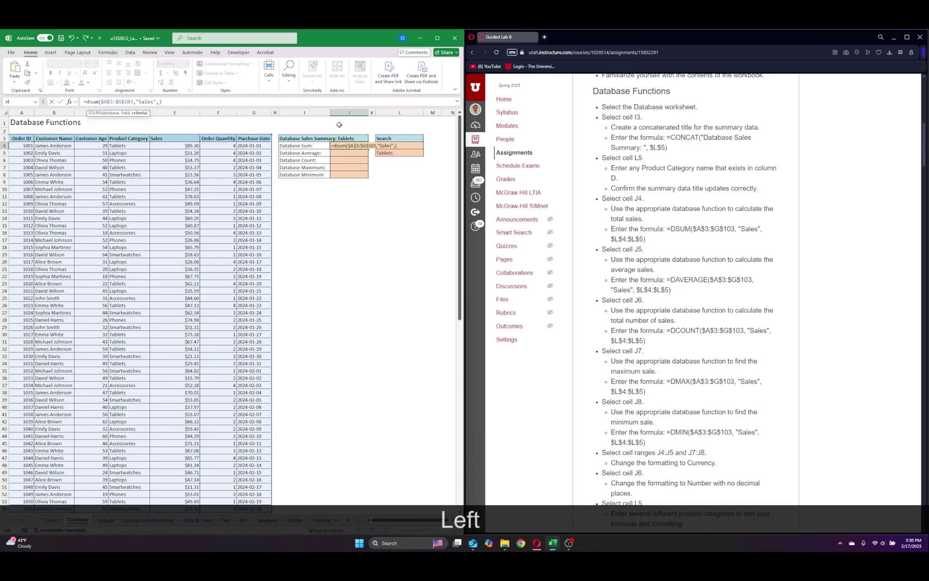
type("L4:L")
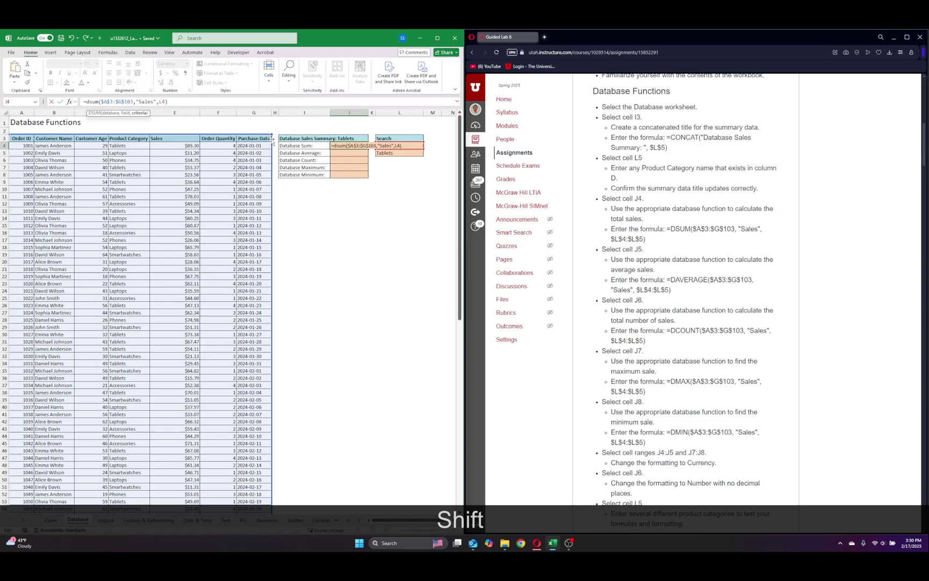
type("5")
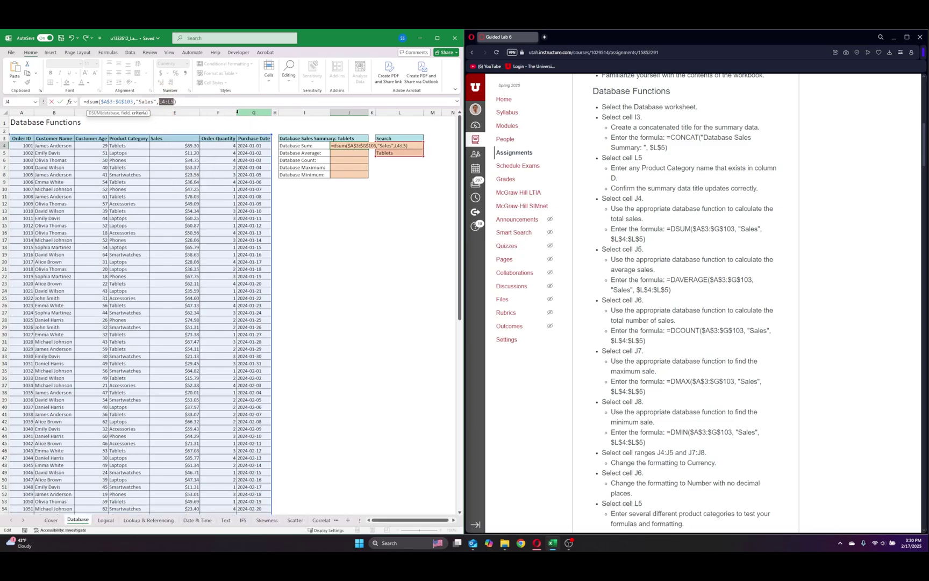
key("F4")
key("Return")
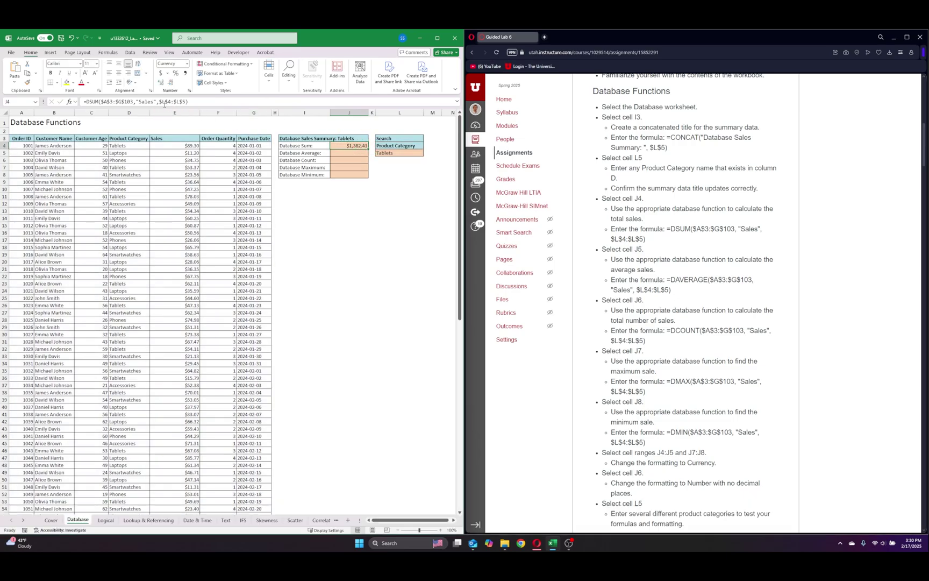
- Examine how the DSUM formula in J4 uses the Product Category criterion in L5 and the Sales column data
left_click(189, 101)
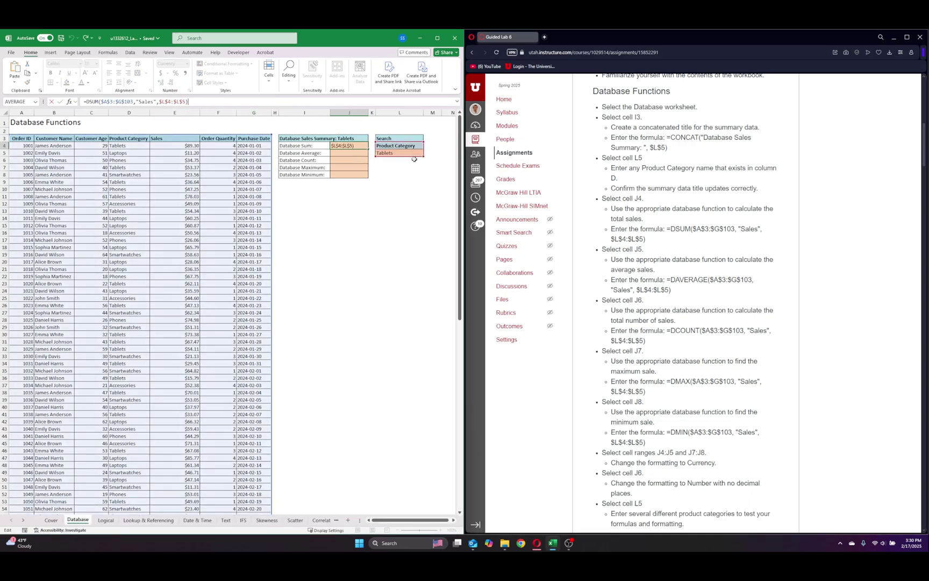
key("Escape")
left_click(386, 153)
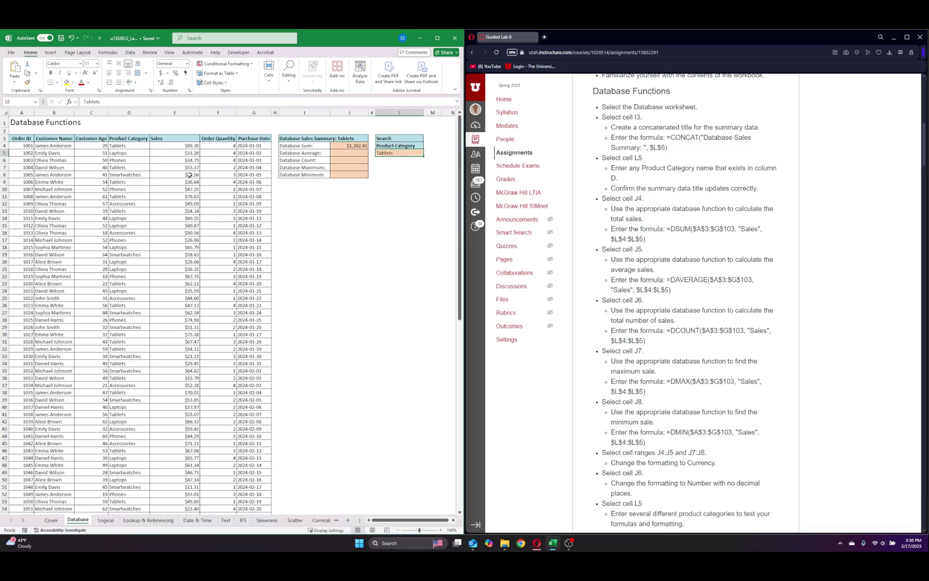
left_click(352, 147)
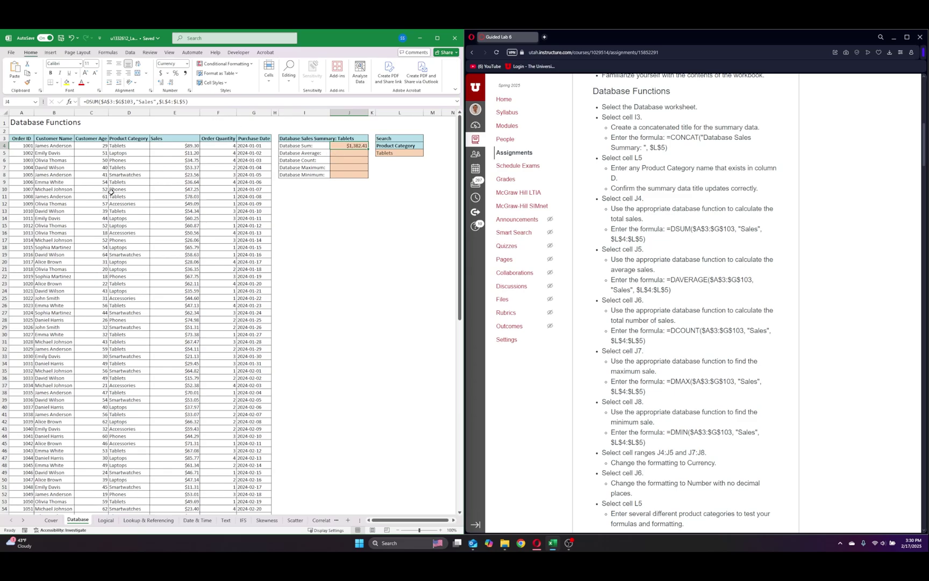
left_click(409, 153)
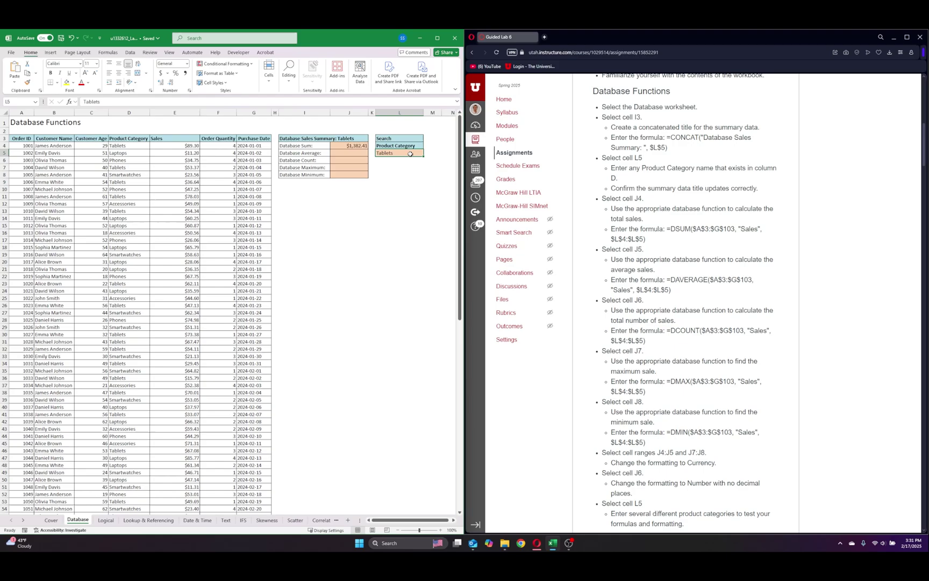
left_click(181, 146)
left_click(169, 262)
left_click(349, 146)
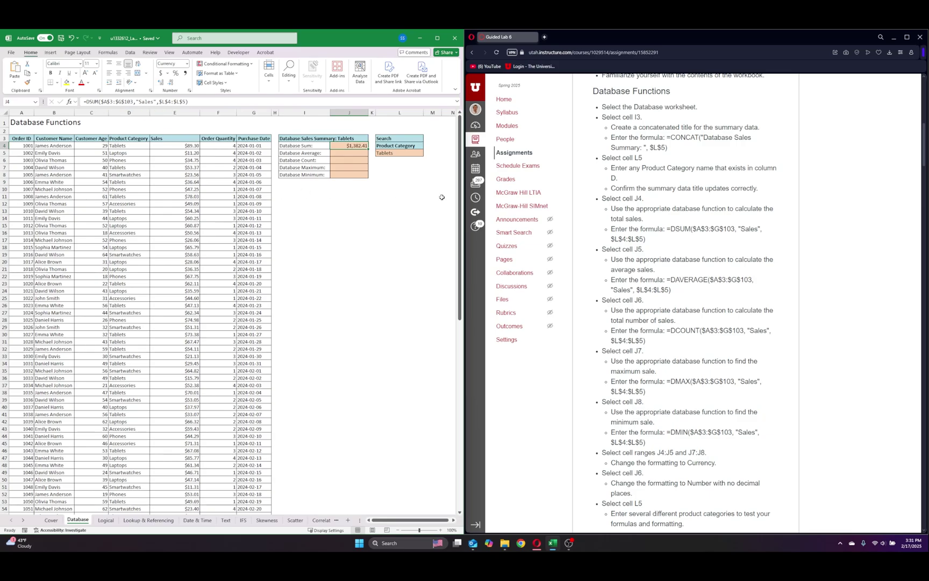
key("Escape")
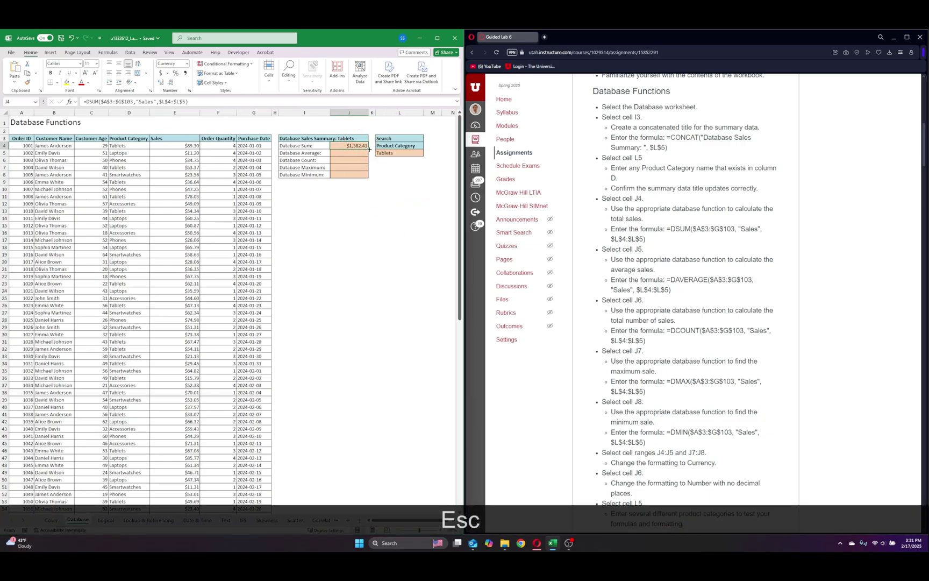
- Fill the J4 formula down through J8 and change the function in J5 to DAVERAGE
left_click_drag(369, 149, 370, 176)
left_click(383, 204)
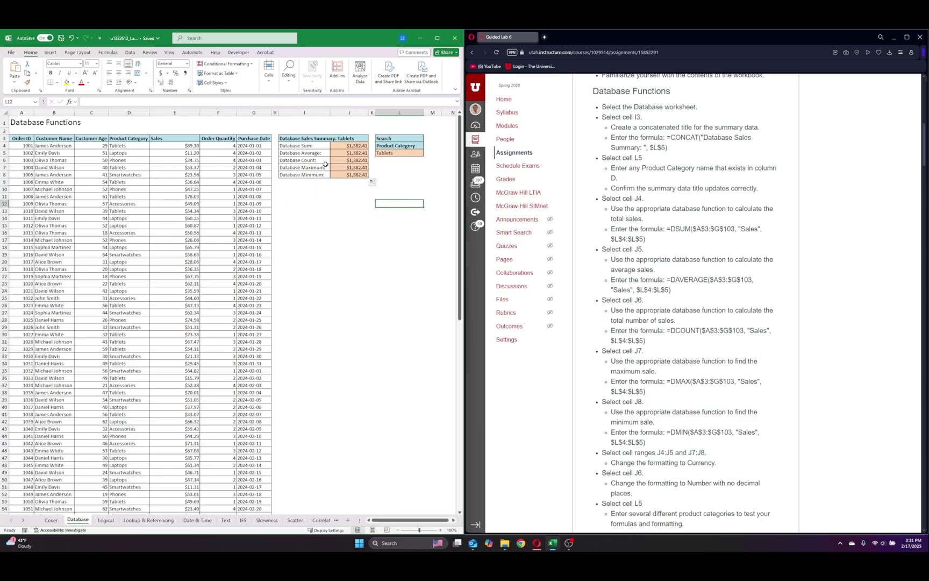
left_click(342, 153)
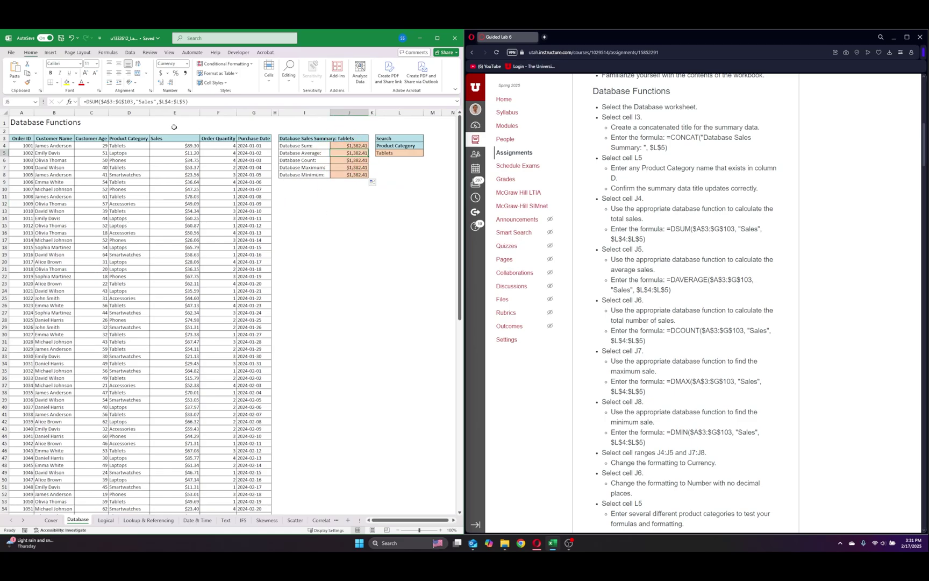
left_click(100, 103)
key("BackSpace")
key("BackSpace")
type("av")
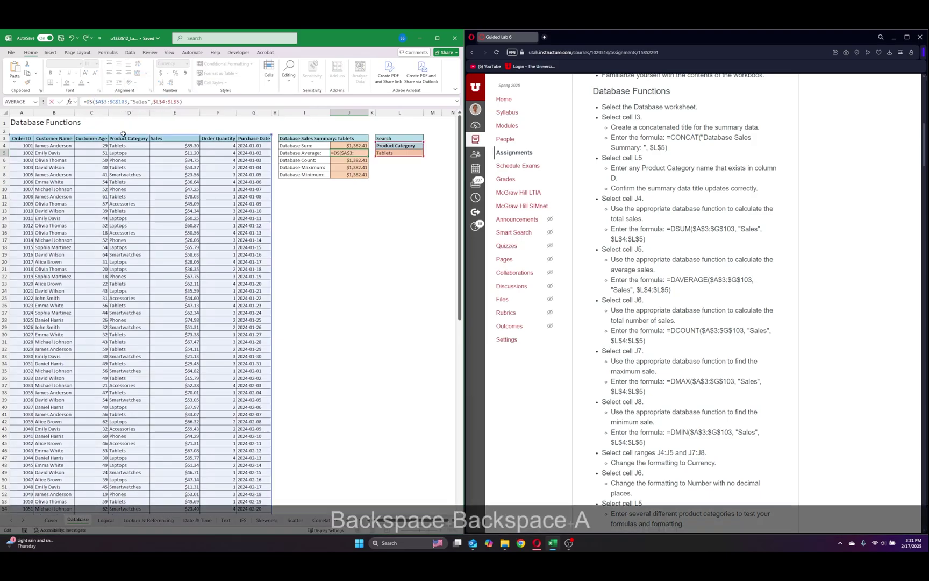
key("BackSpace")
key("BackSpace")
key("BackSpace")
type("average")
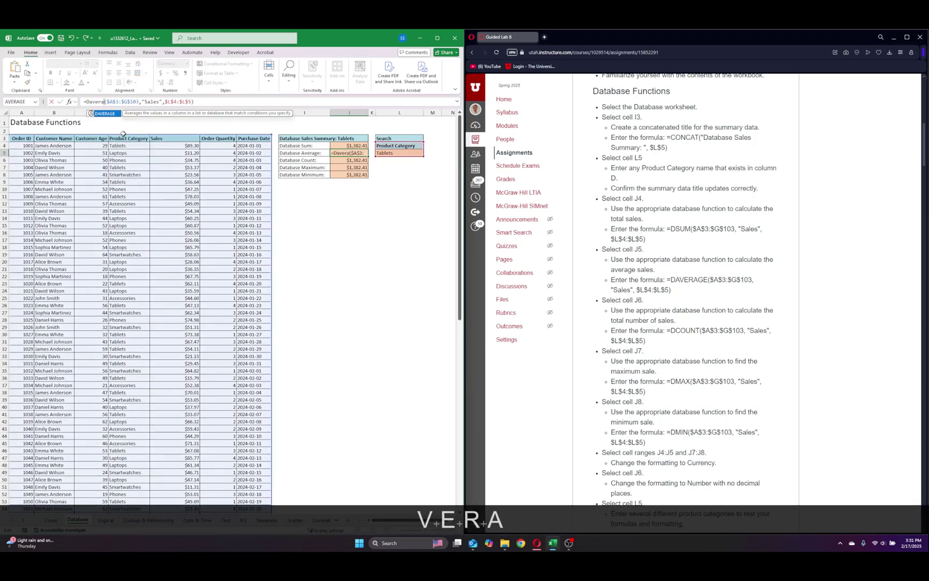
key("Return")
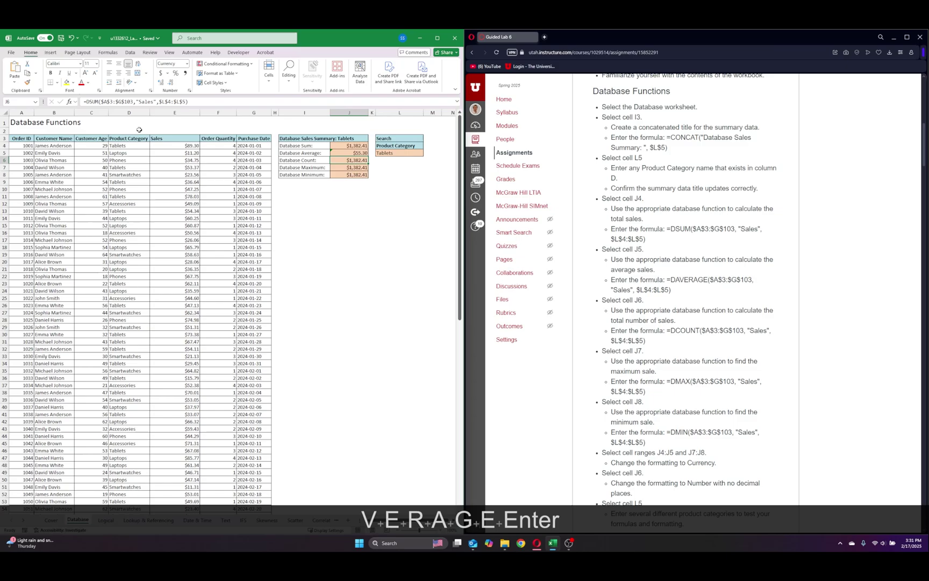
- Change the function in the Database Count formula in J6 to DCOUNT
left_click(100, 102)
key("BackSpace")
key("BackSpace")
key("BackSpace")
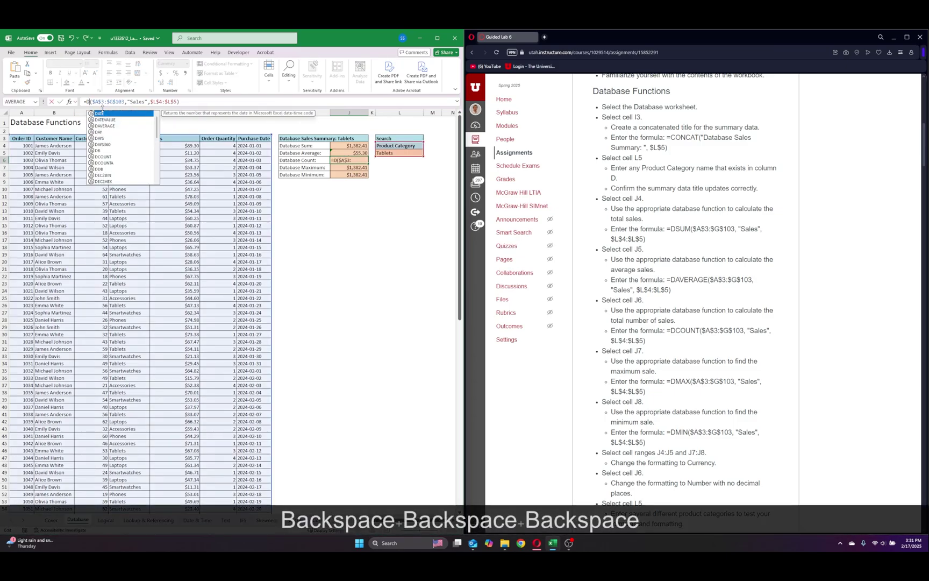
type("count")
key("Return")
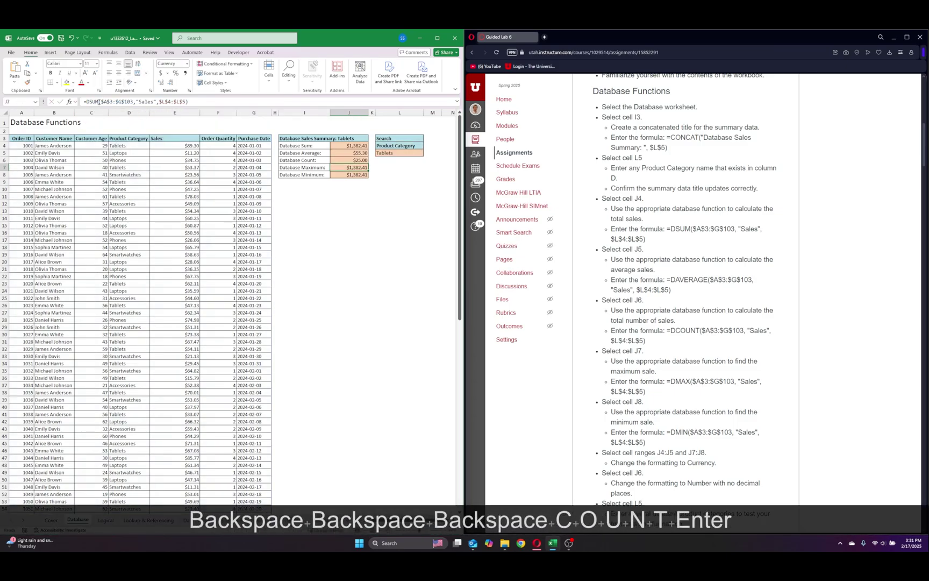
- Change the function in the Database Maximum formula in J7 to DMAX
left_click(95, 102)
key("Right")
key("BackSpace")
key("BackSpace")
key("BackSpace")
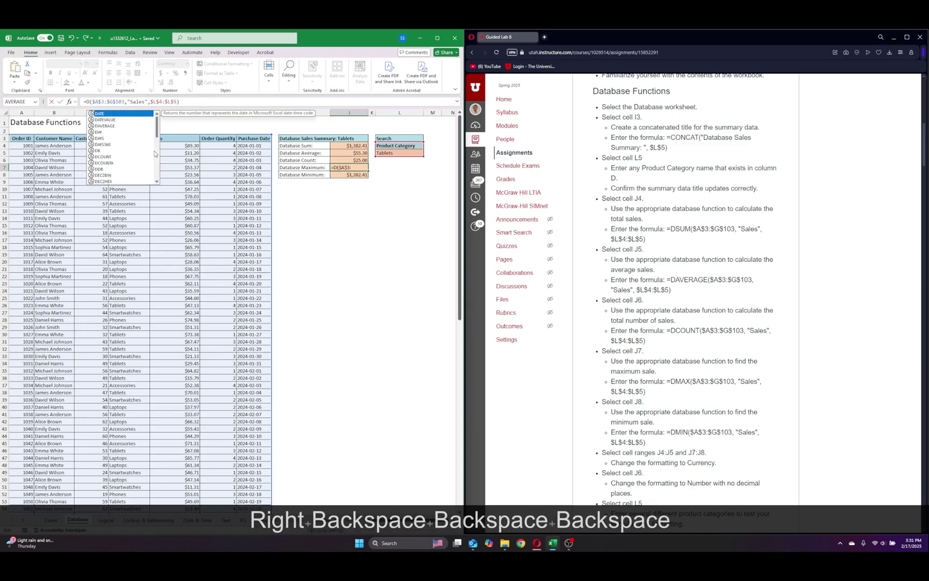
type("max")
key("Return")
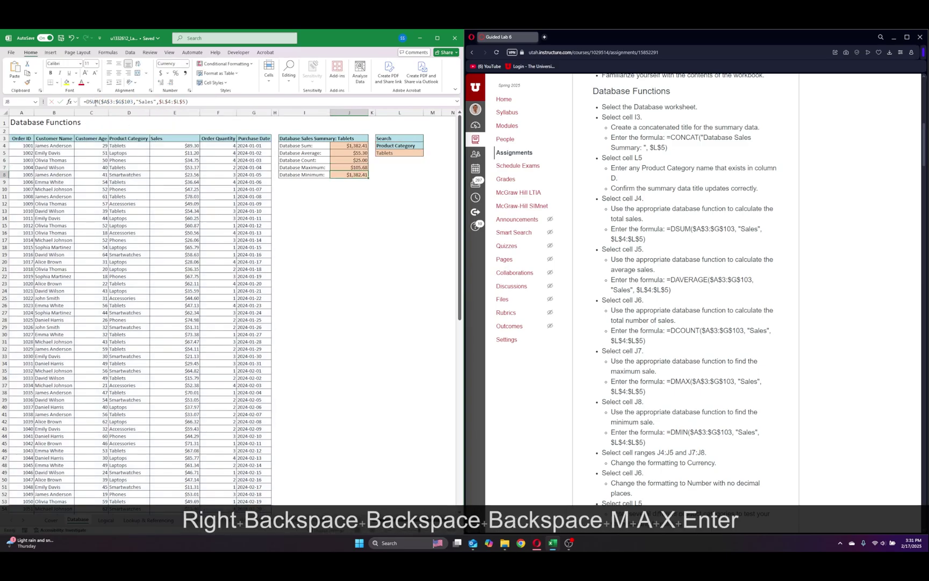
- Change the function in the Database Minimum formula in J8 to DMIN
left_click(98, 102)
key("BackSpace")
key("BackSpace")
key("BackSpace")
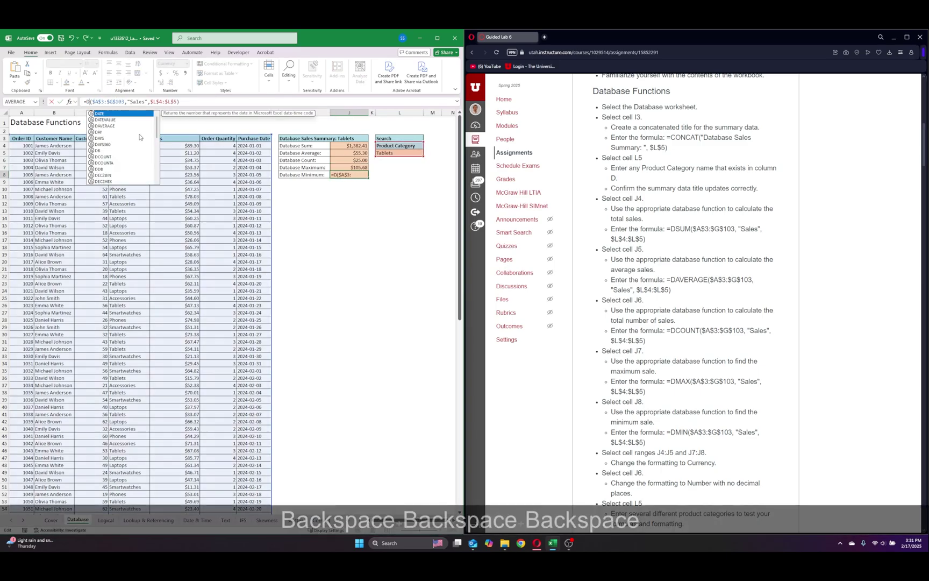
type("min")
key("Return")
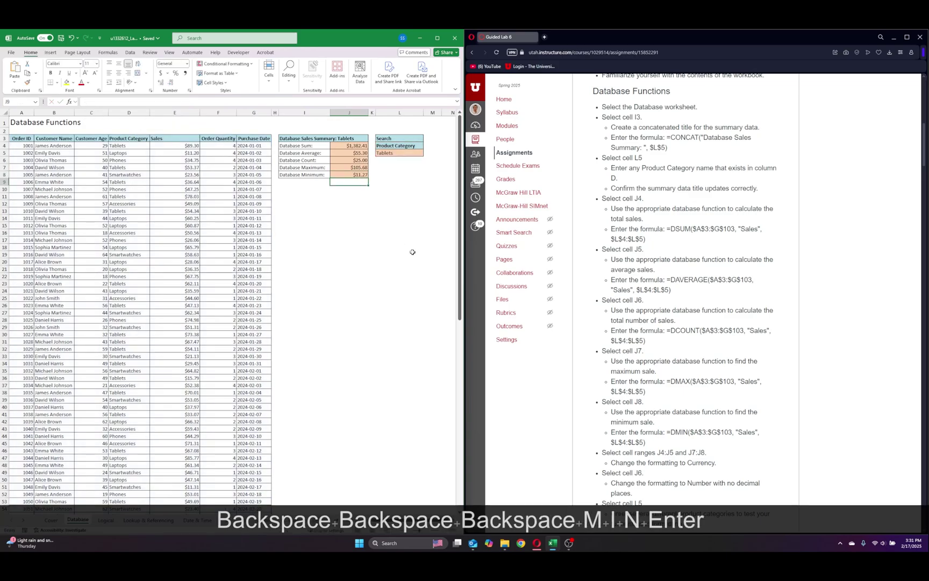
- Format the summary ranges J4:J5 and J7:J8 as Currency
scroll(815, 368, "down", 5)
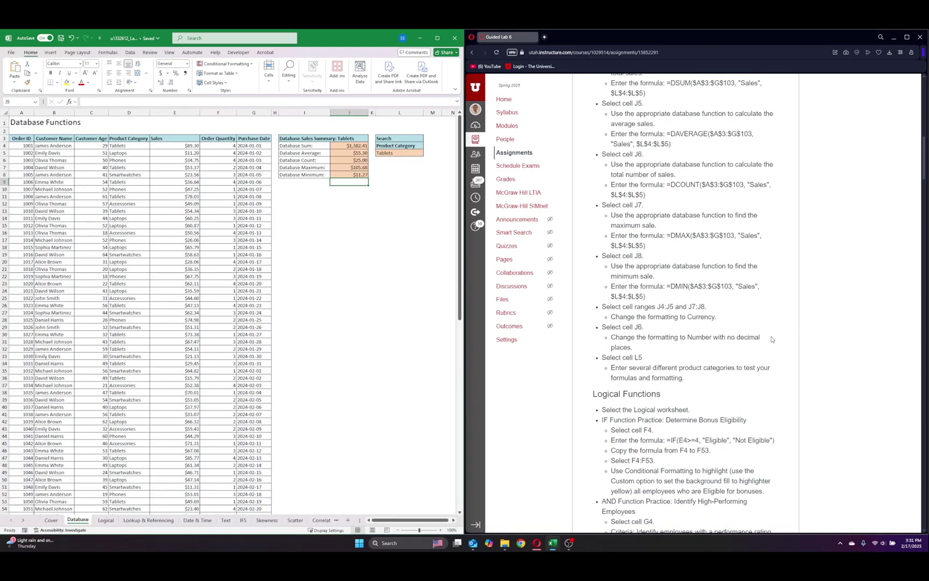
left_click(371, 218)
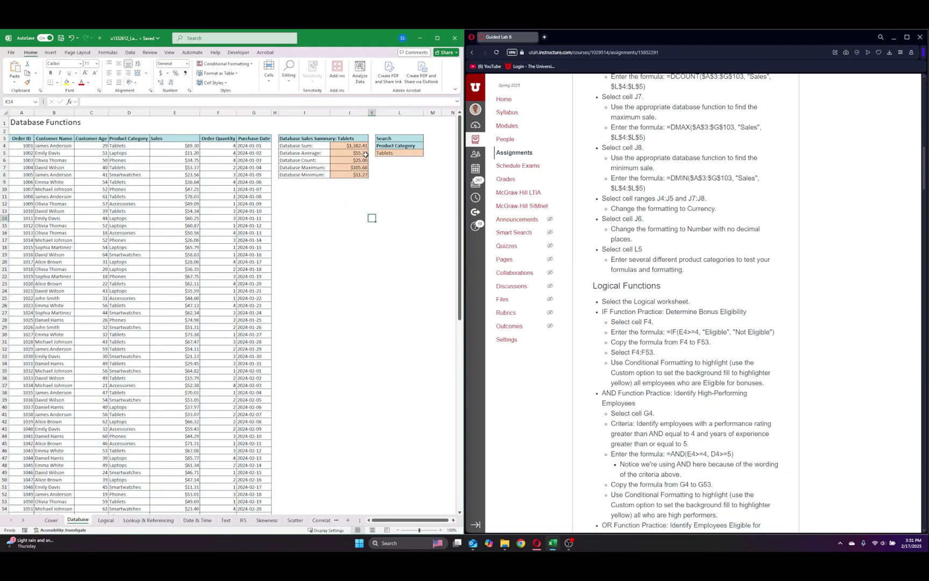
left_click_drag(343, 146, 344, 153)
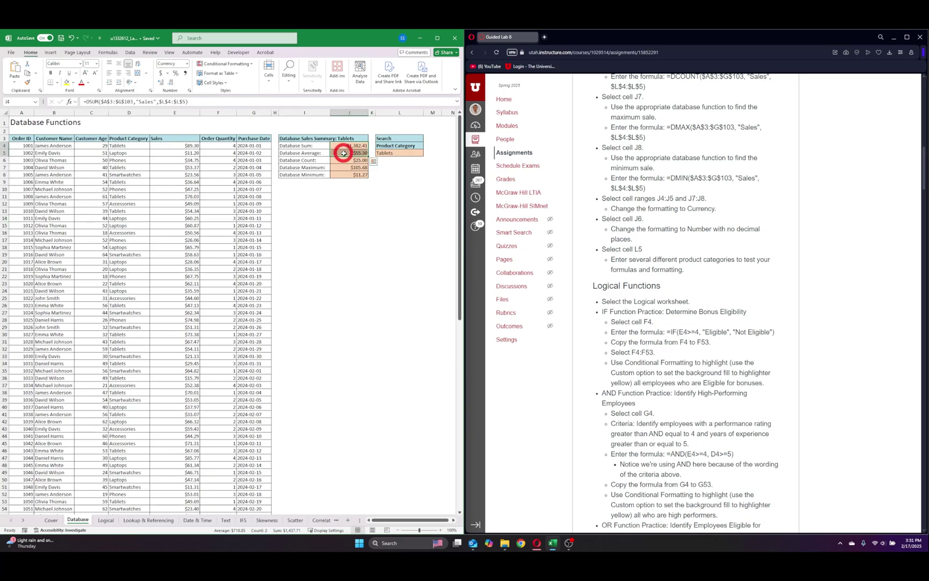
left_click_drag(350, 167, 349, 175)
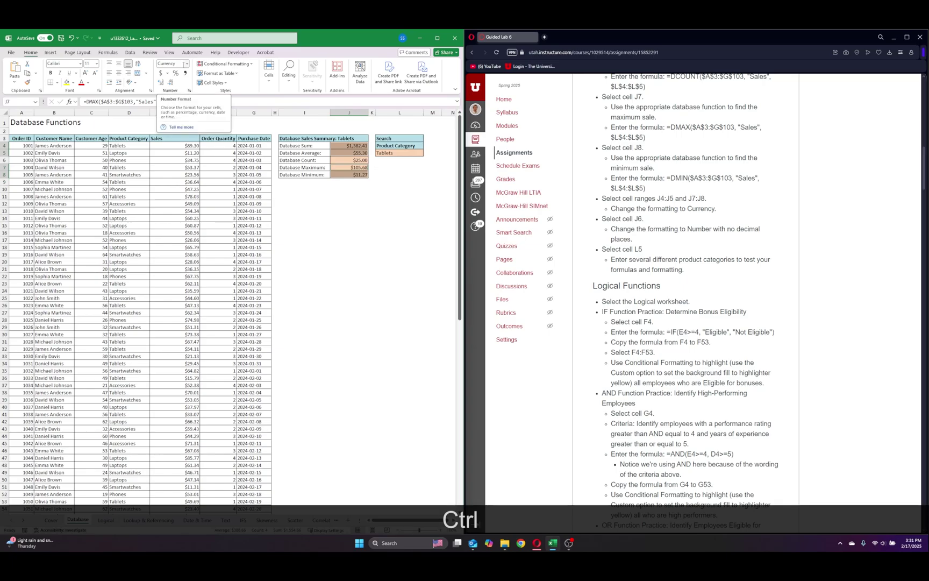
left_click(160, 74)
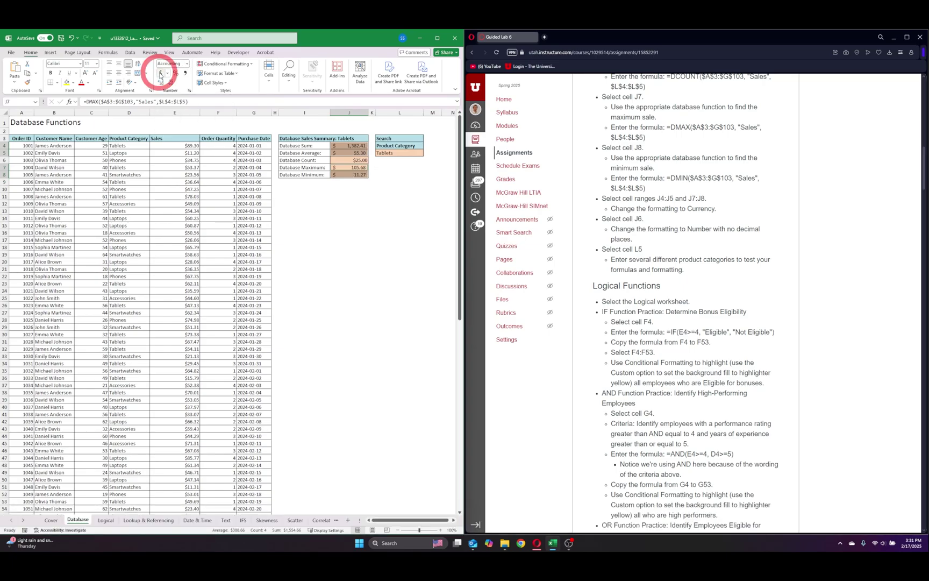
left_click(187, 63)
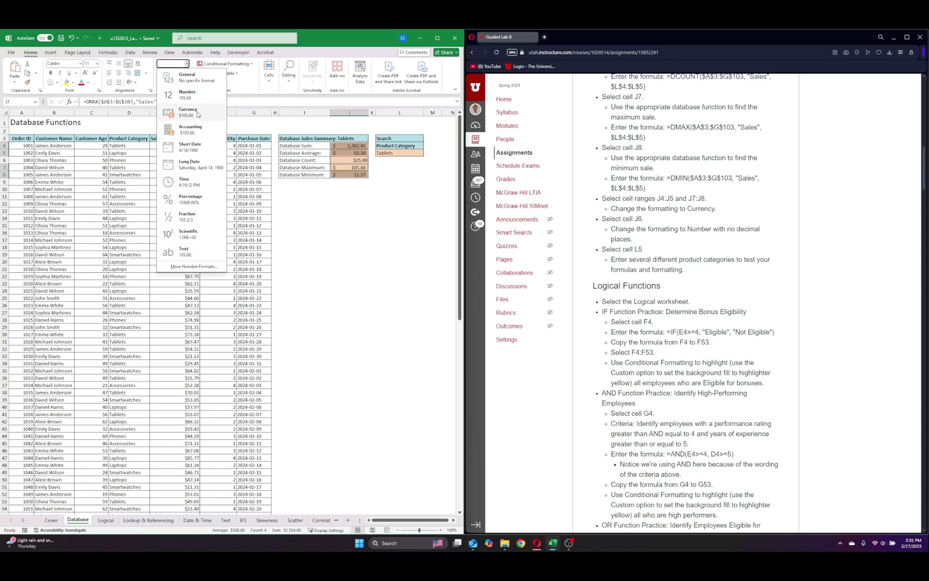
left_click(198, 114)
left_click(373, 232)
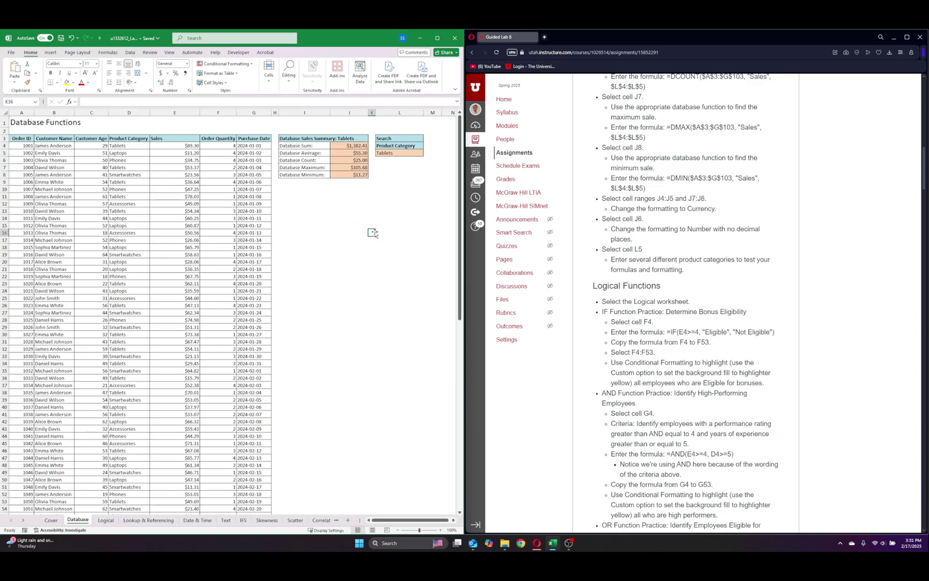
- Format the Database Count result in J6 as Number with no decimal places
left_click(349, 161)
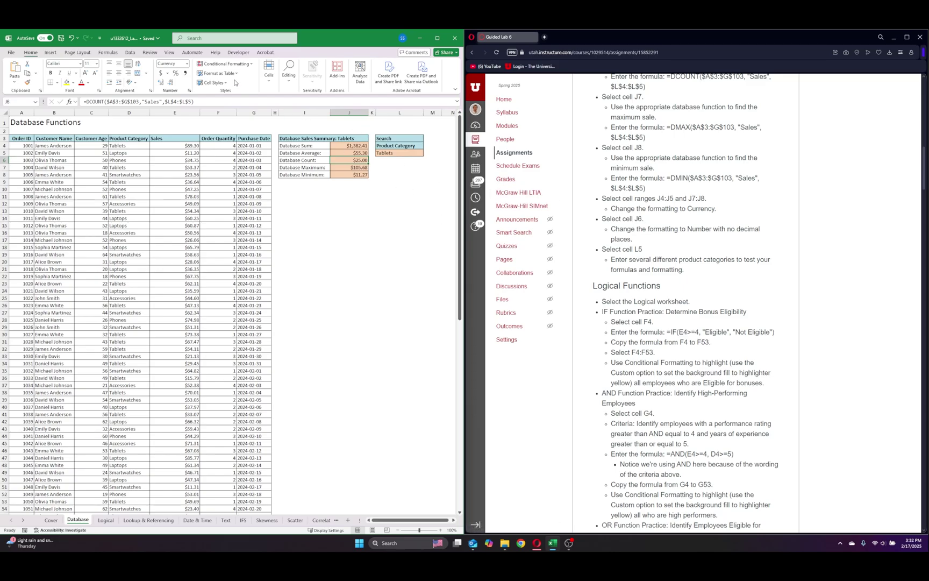
left_click(188, 65)
left_click(183, 112)
left_click(171, 82)
left_click(171, 82)
left_click(386, 280)
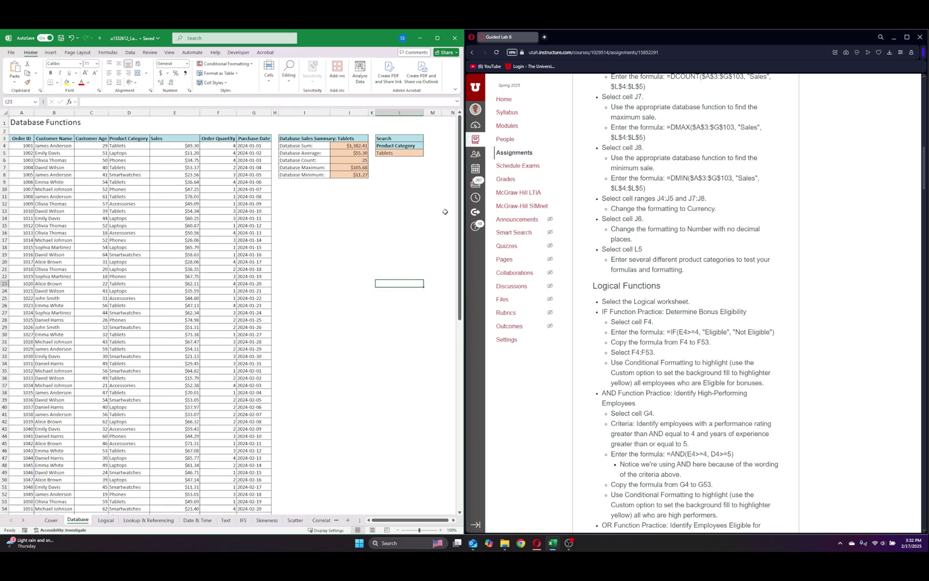
- Test the sales summary by changing the Product Category criterion in L5 to Phones
left_click(407, 155)
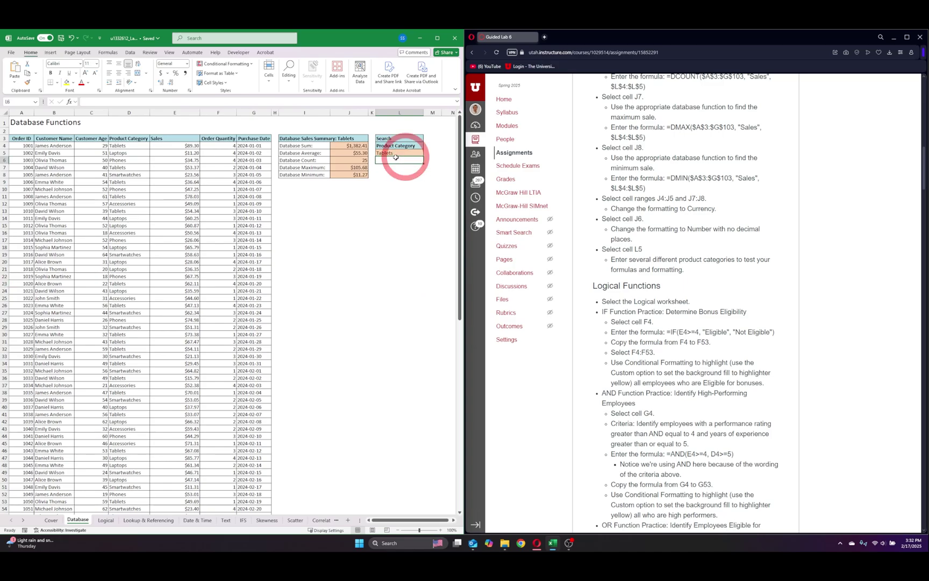
double_click(105, 101)
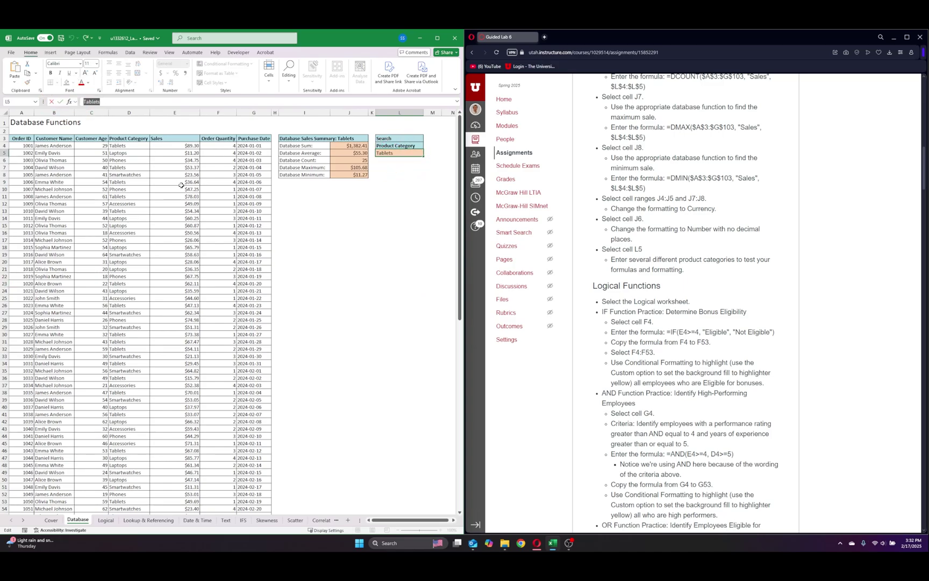
key("BackSpace")
type("Phones")
key("Return")
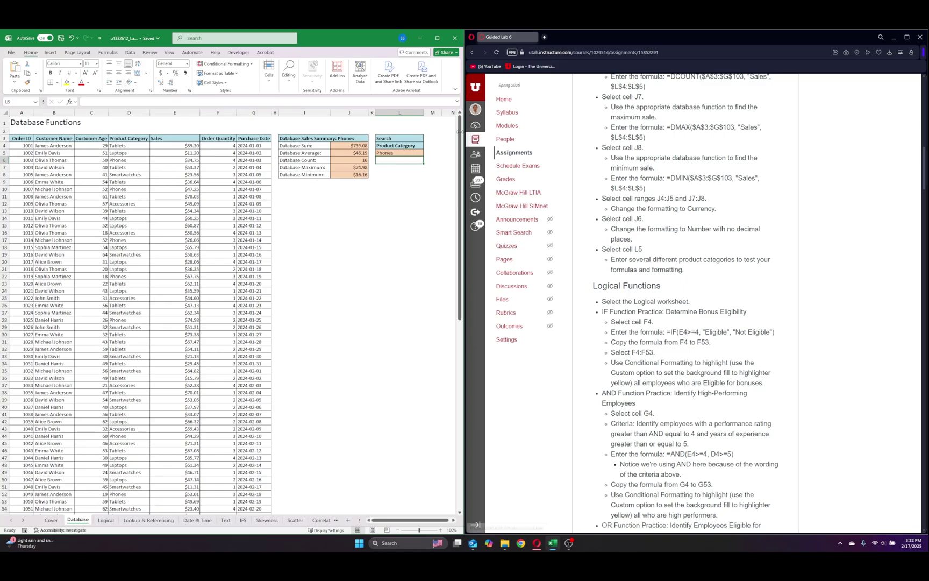
- Set the Product Category criterion in L5 to Laptops
left_click(399, 153)
left_click_drag(102, 102, 49, 108)
key("BackSpace")
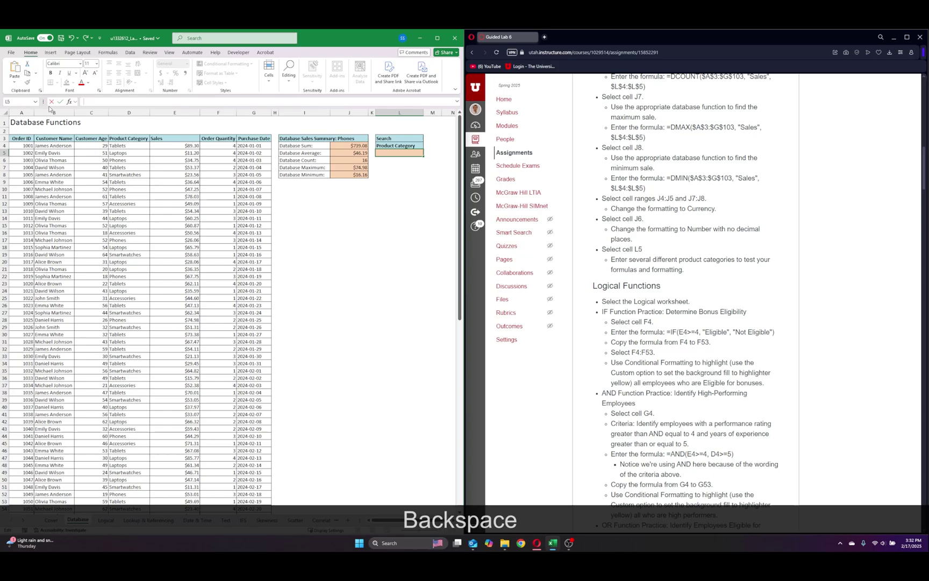
type("Laptop")
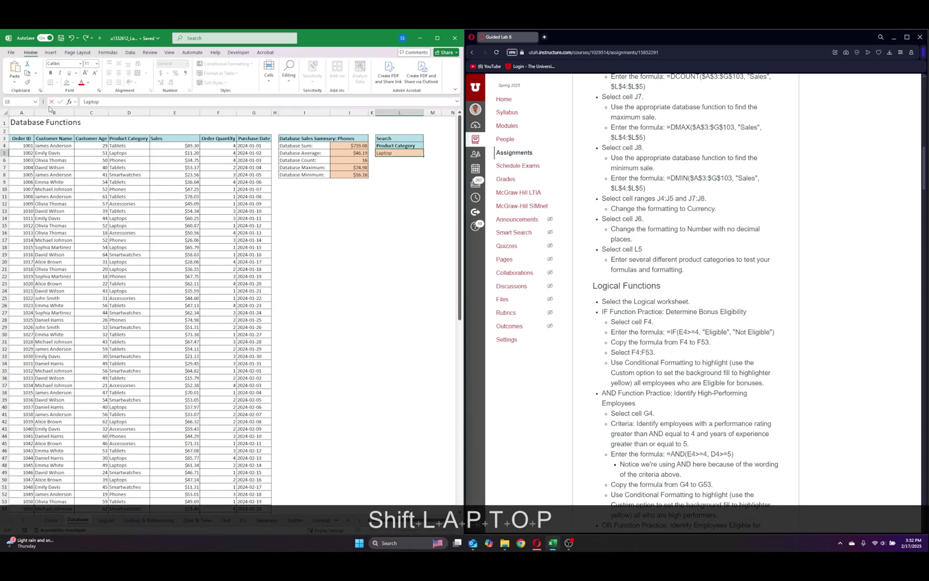
type("s")
key("Return")
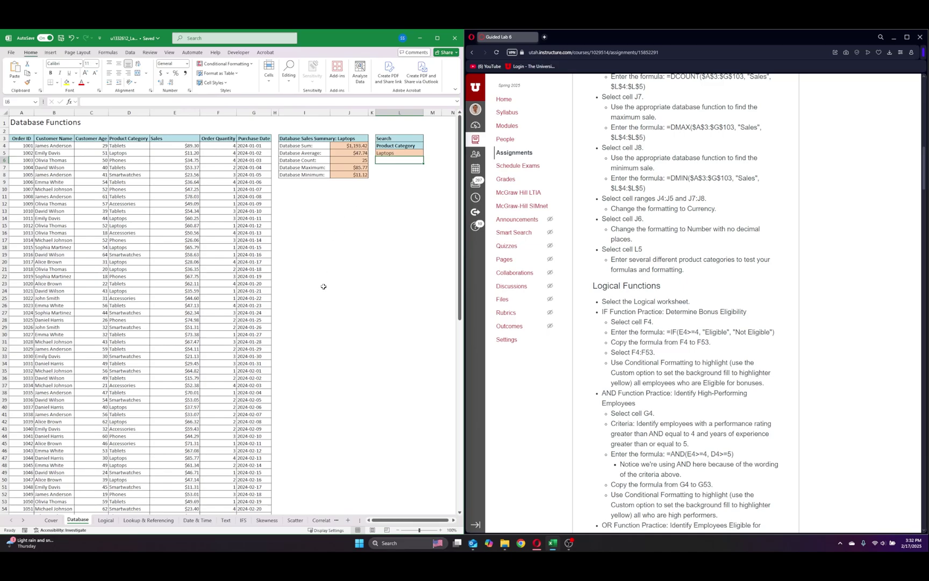
- Copy =IF(E4>=4, "Eligible", "Not Eligible") from the lab instructions into F4 of the Logical worksheet
scroll(596, 314, "down", 5)
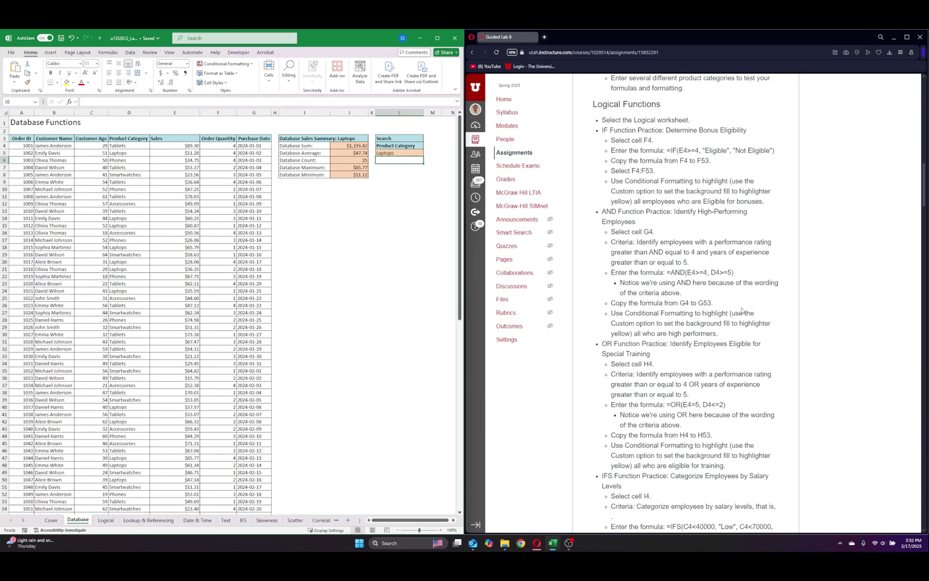
scroll(742, 310, "up", 1)
left_click(106, 520)
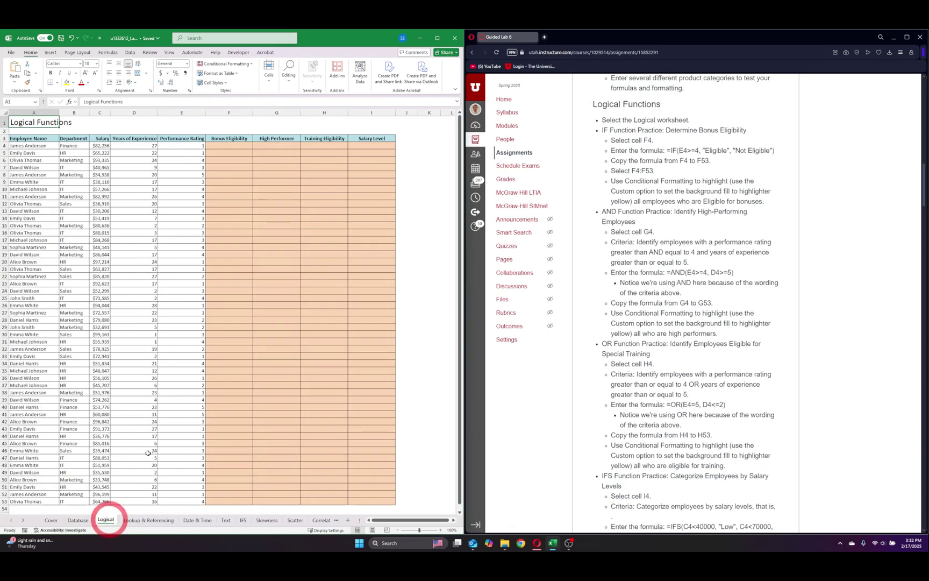
left_click(213, 145)
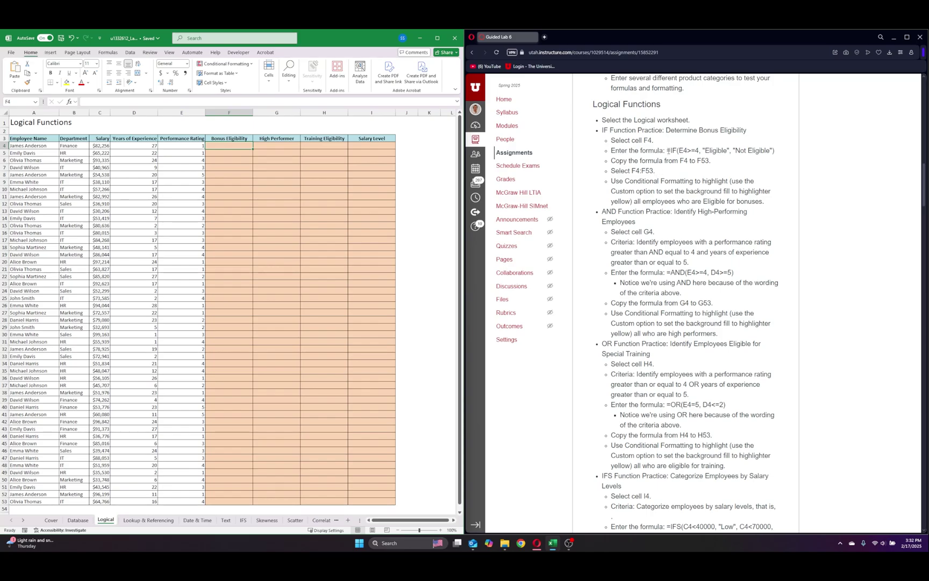
left_click_drag(668, 151, 775, 153)
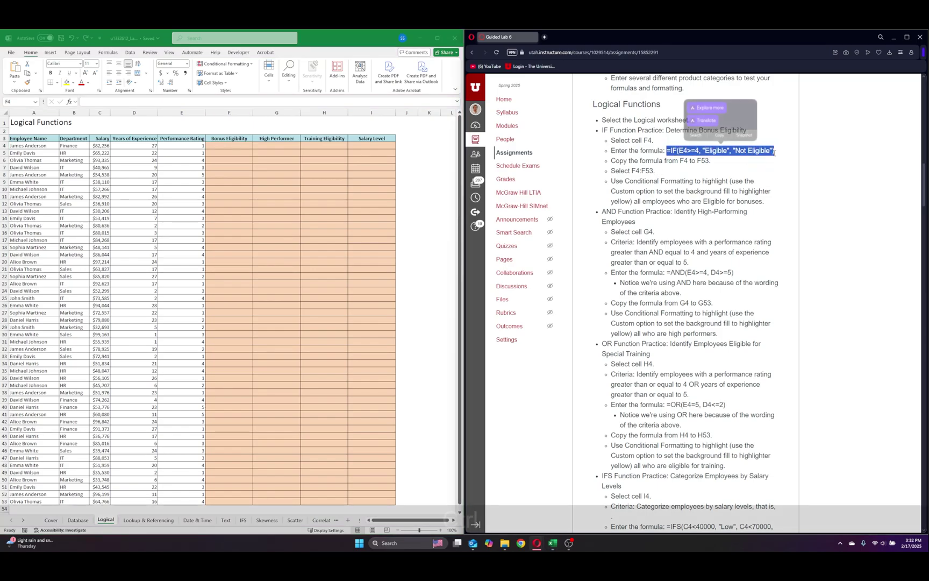
key("ctrl+c")
left_click(222, 146)
key("ctrl+v")
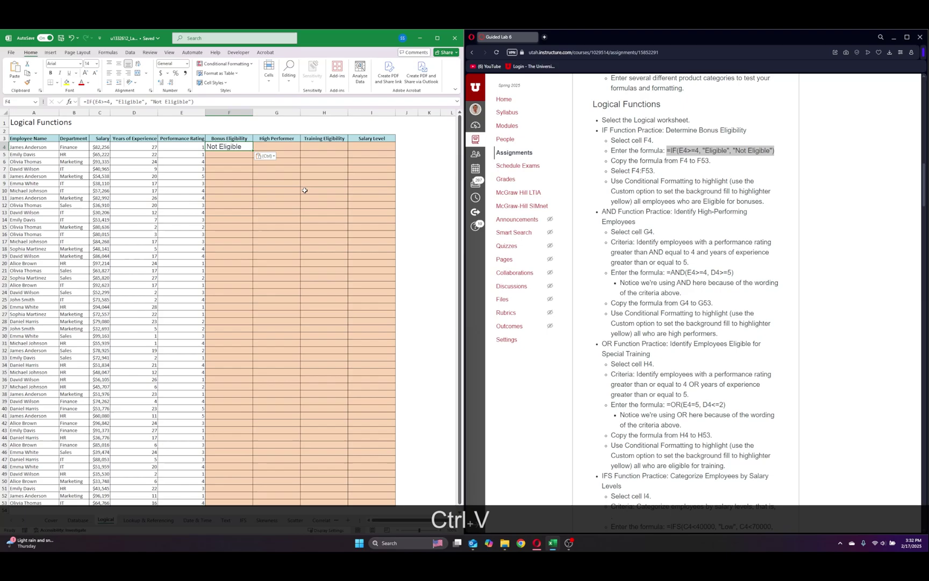
key("Return")
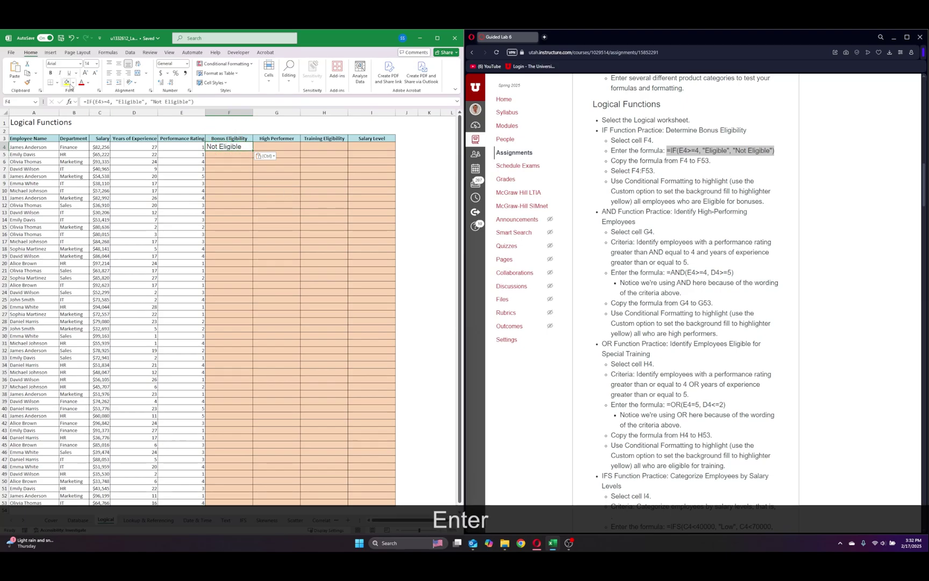
- Apply the light orange fill to F4 and reduce its font size to match the other table cells
left_click(73, 82)
left_click(159, 139)
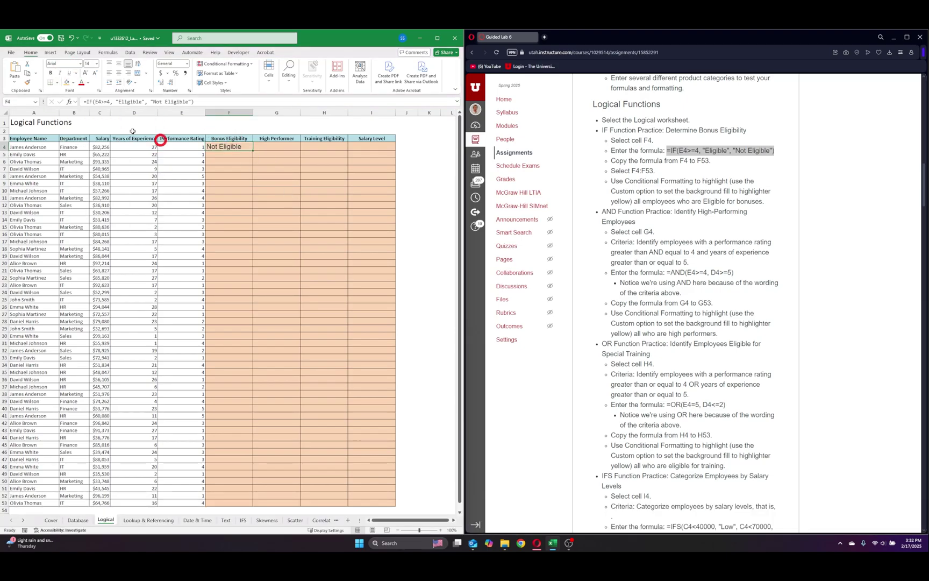
left_click(96, 64)
left_click(89, 118)
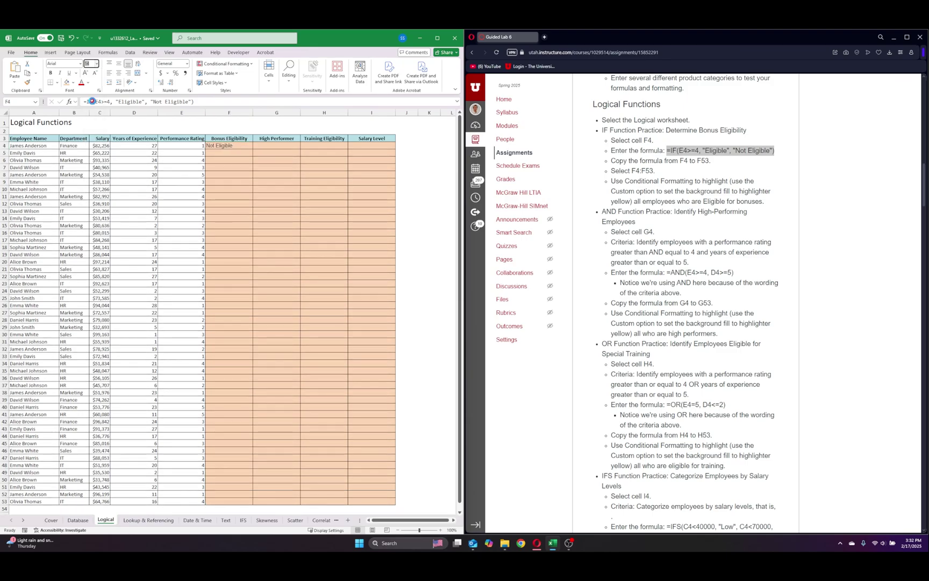
left_click(257, 198)
- Examine the logical test E4>=4 and the "Eligible" value-if-true argument in F4's IF formula
left_click(228, 146)
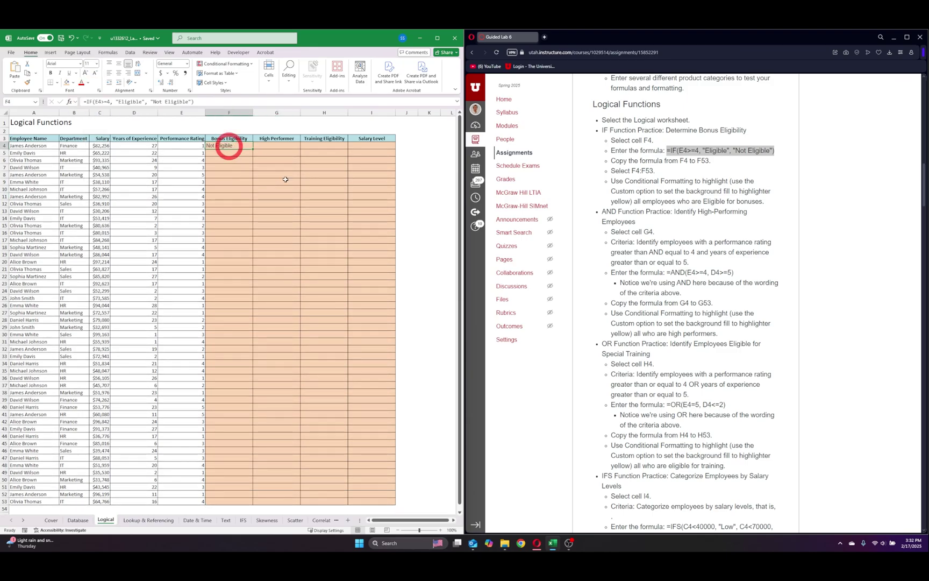
left_click(87, 101)
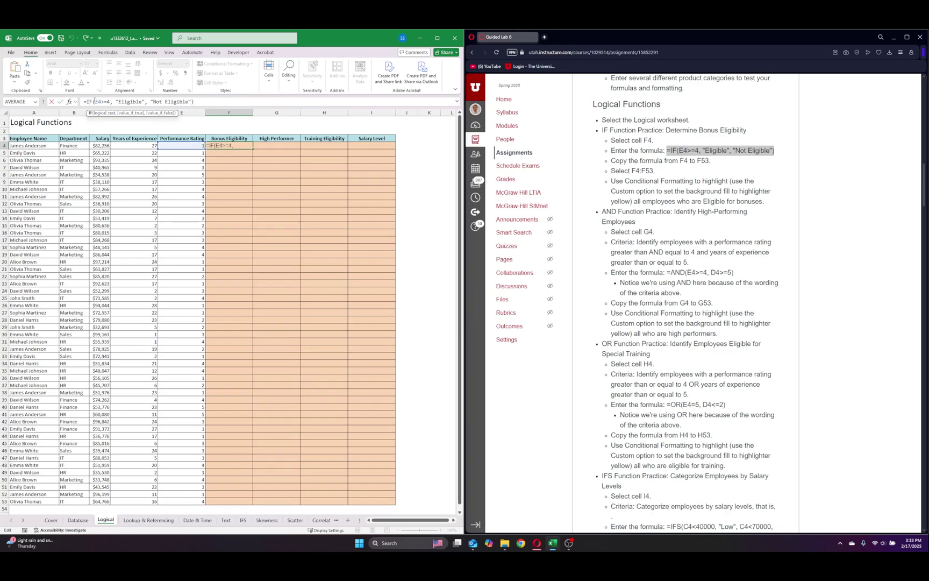
left_click_drag(97, 101, 108, 101)
left_click(117, 102)
left_click(143, 102)
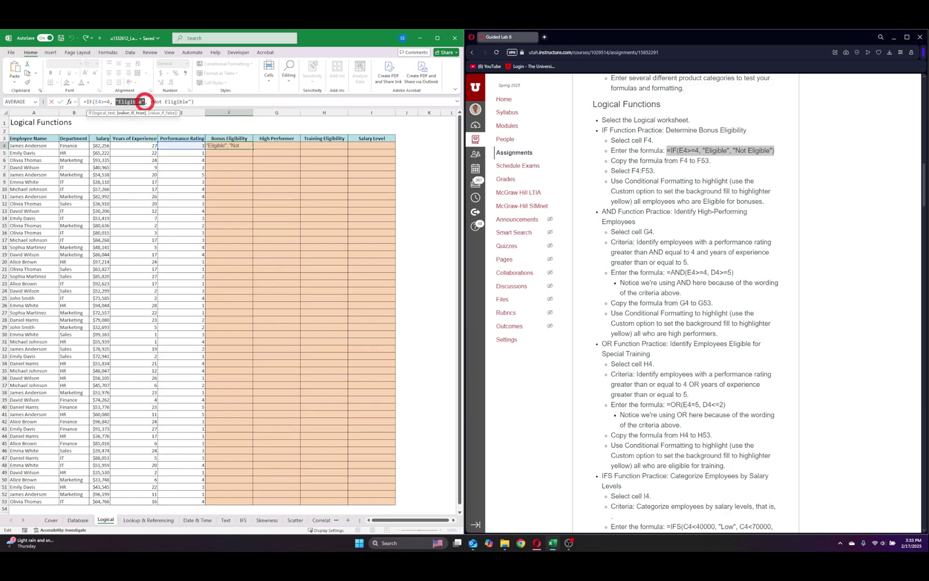
- Try removing the "Not Eligible" value-if-false argument from F4's IF formula and undo the removal
left_click(152, 101)
left_click_drag(152, 102, 192, 102)
type("\"")
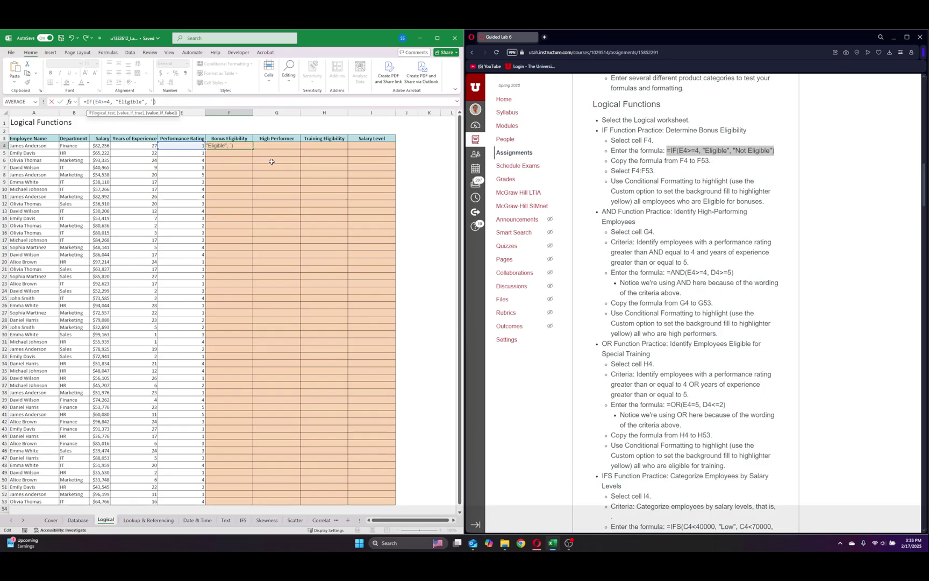
key("BackSpace")
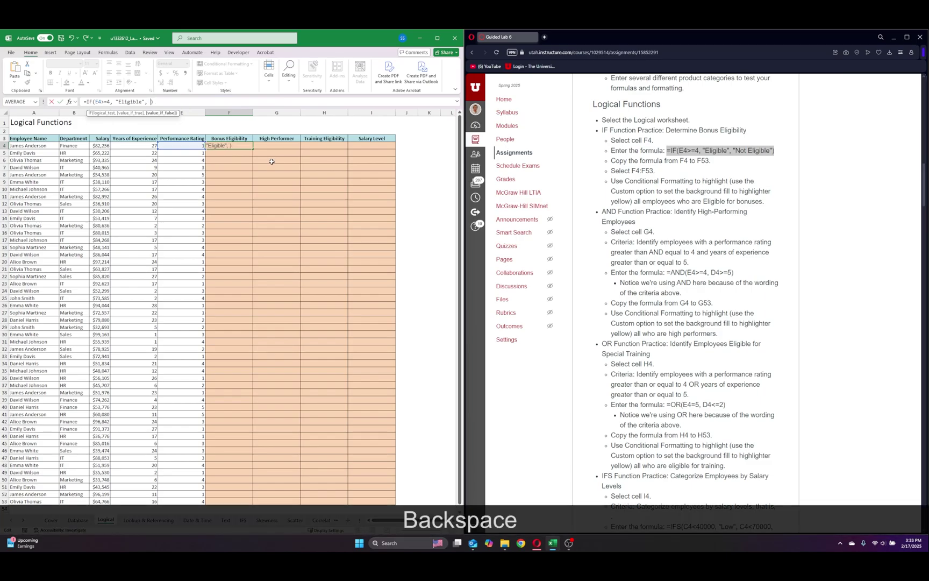
key("ctrl+z")
key("Return")
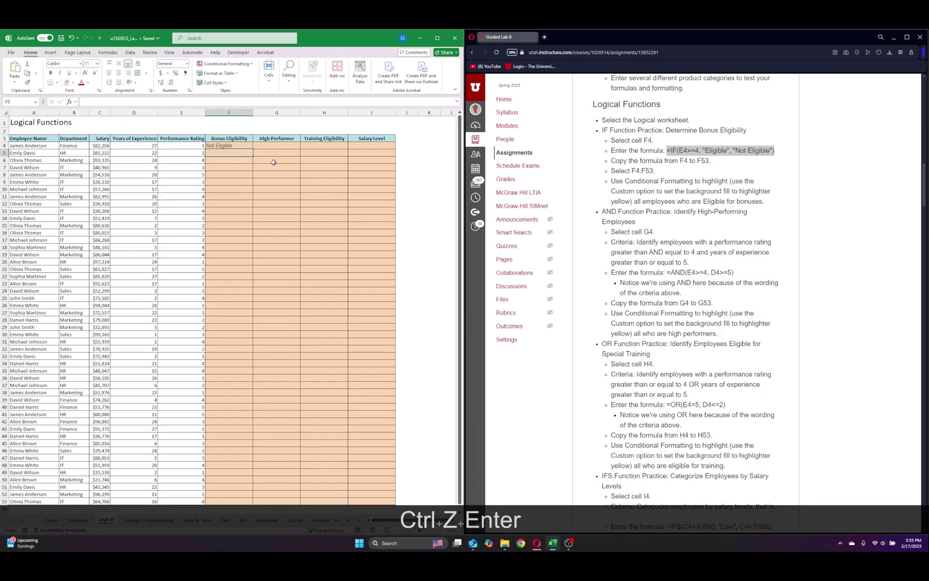
- Copy the IF formula from F4 down to F53 in the Bonus Eligibility column
left_click(239, 145)
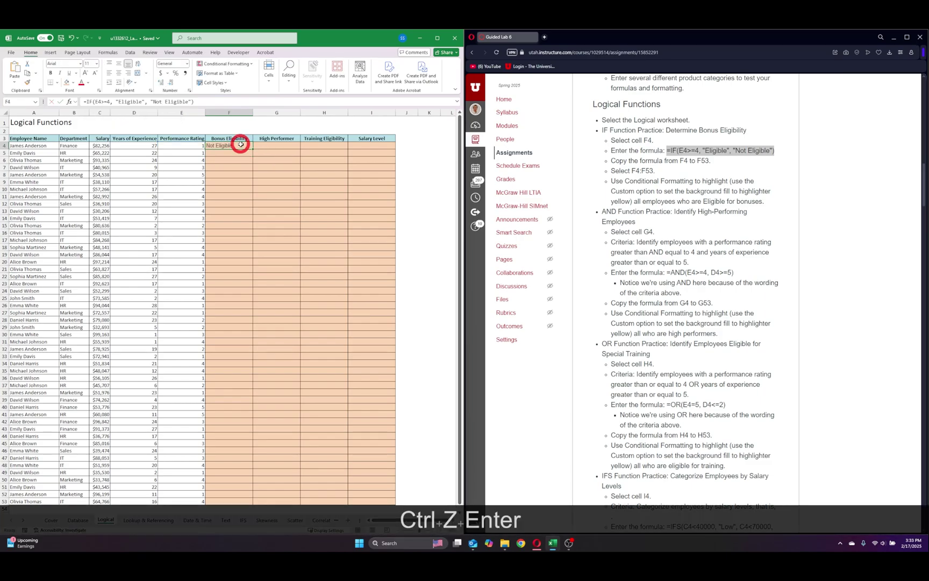
left_click(95, 102)
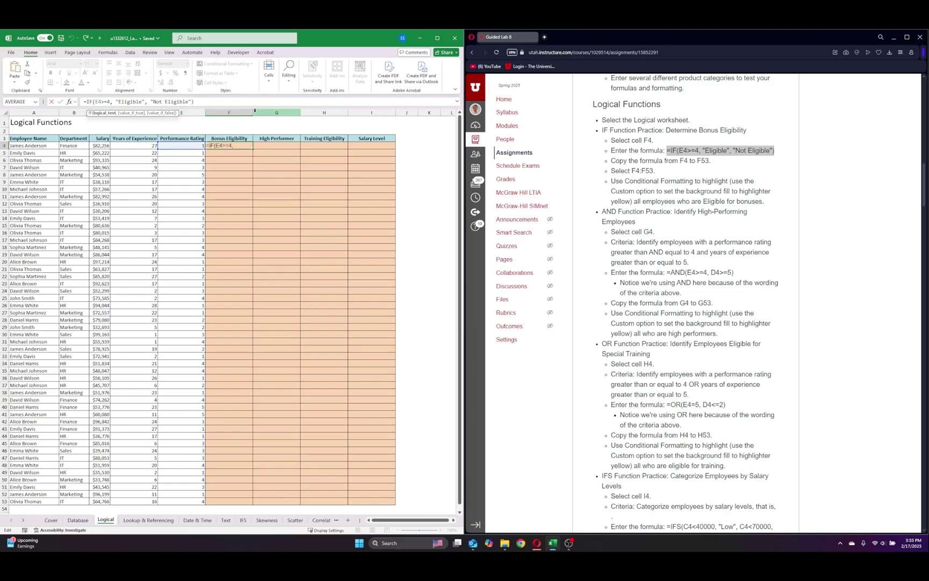
key("Escape")
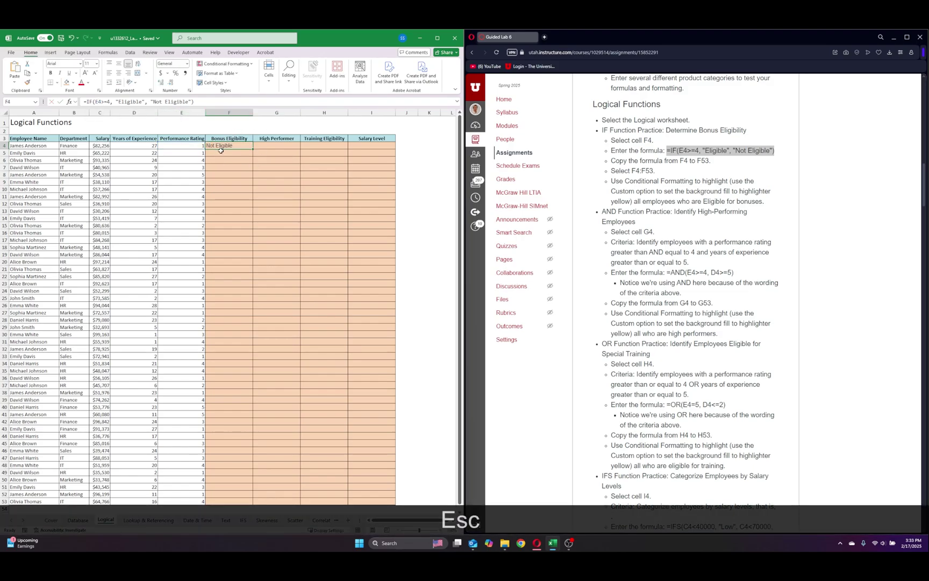
double_click(253, 148)
scroll(247, 461, "down", 1)
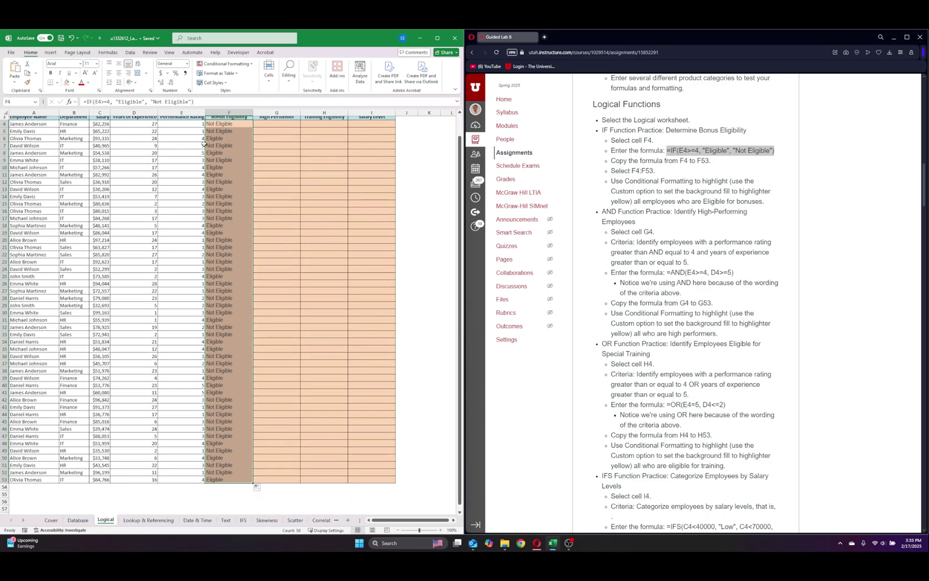
left_click(305, 367)
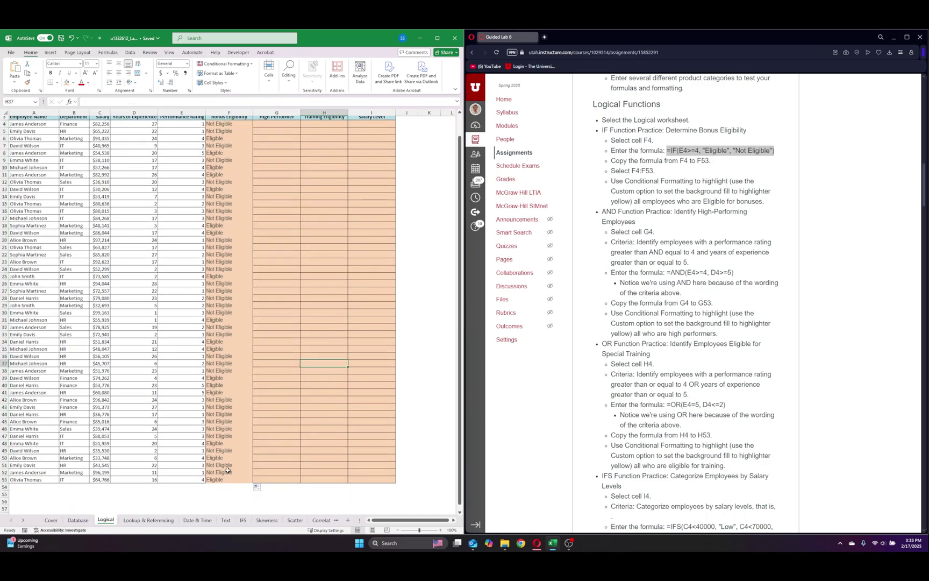
- Apply outside borders to the Bonus Eligibility cells F4:F53
scroll(237, 328, "up", 1)
left_click(223, 143)
key("ctrl+shift+Down")
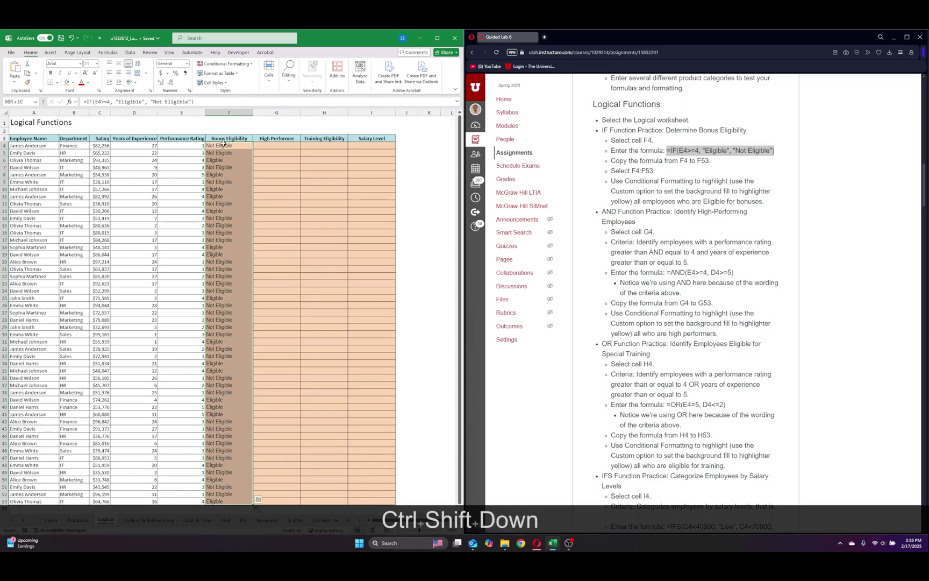
left_click(57, 85)
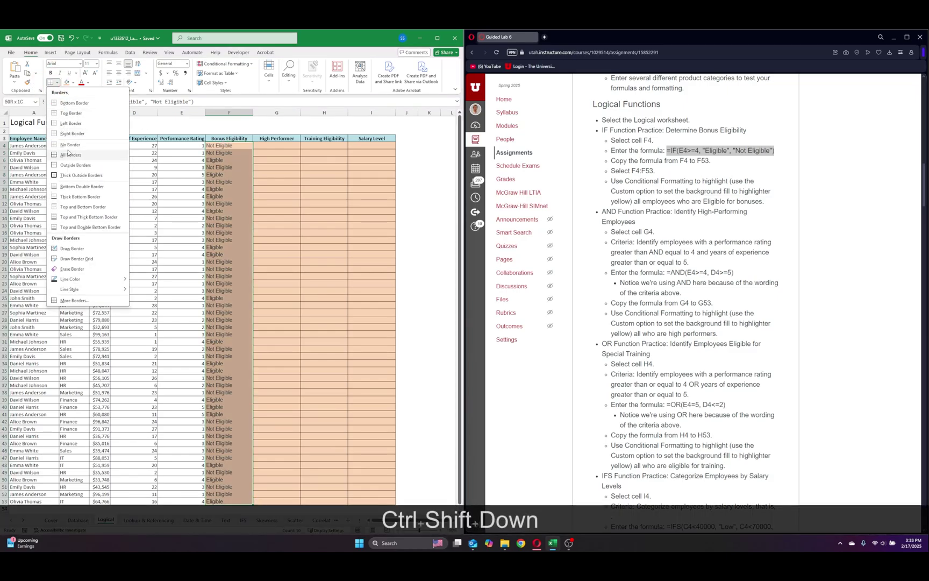
left_click(81, 166)
left_click(267, 145)
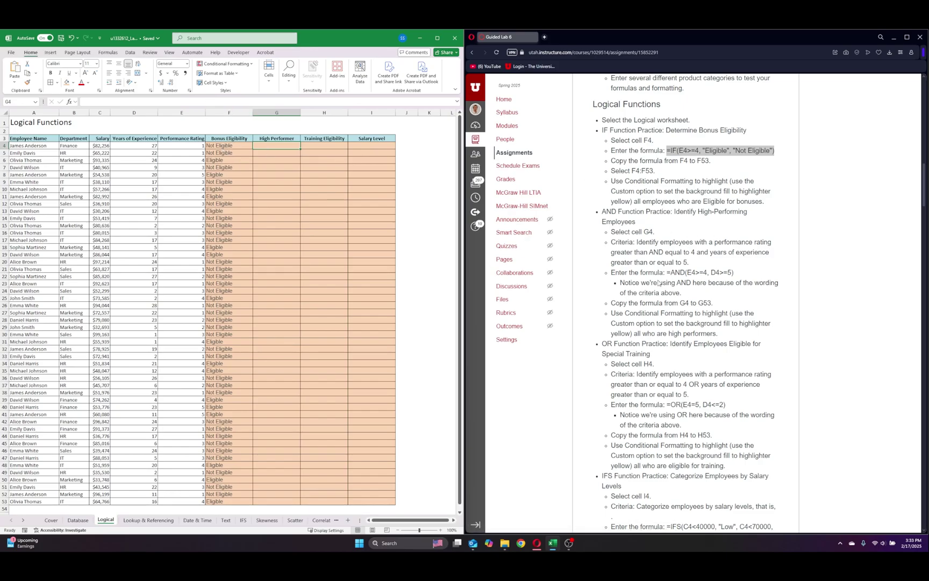
- Start a formula-based conditional formatting rule for F4:F53 with the formula =F4="Eligible"
left_click(239, 146)
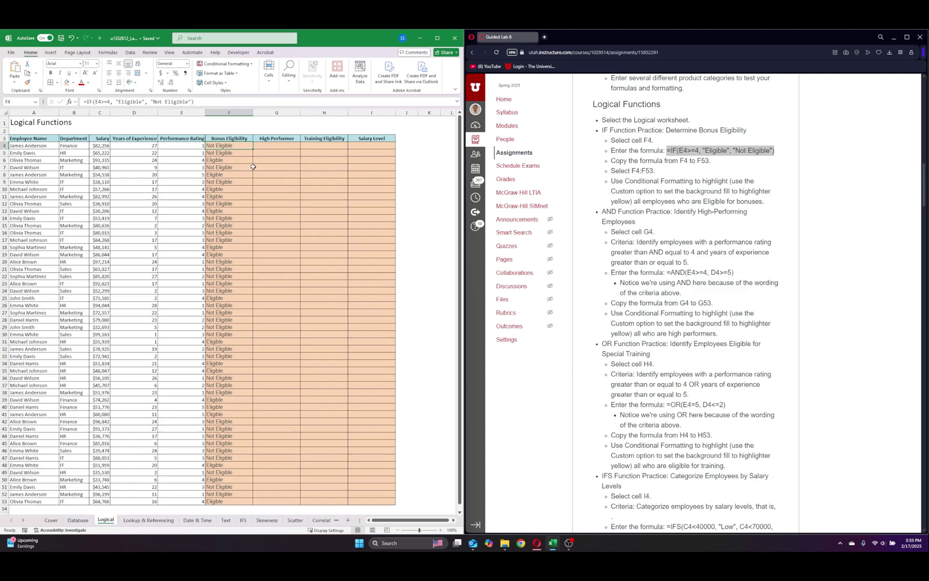
key("ctrl+shift+Down")
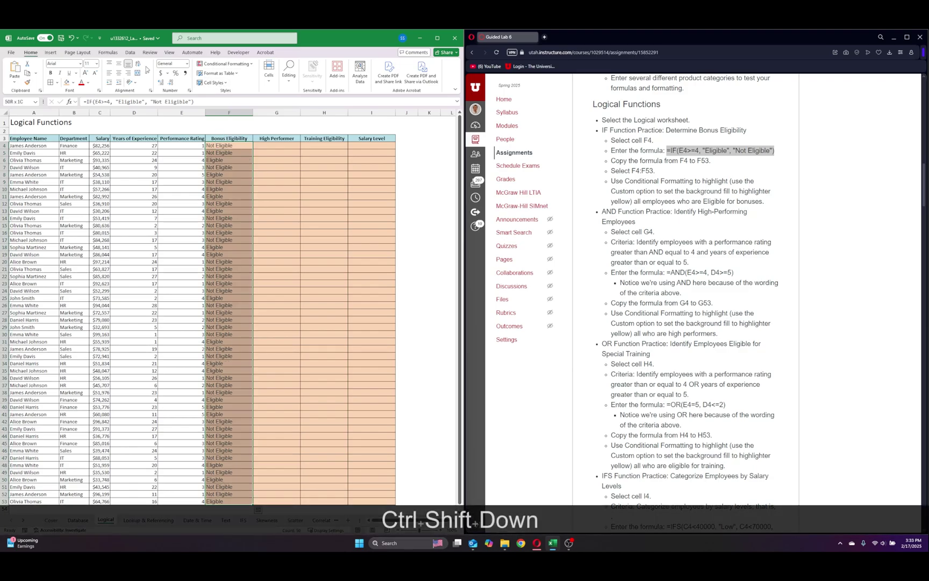
left_click(224, 63)
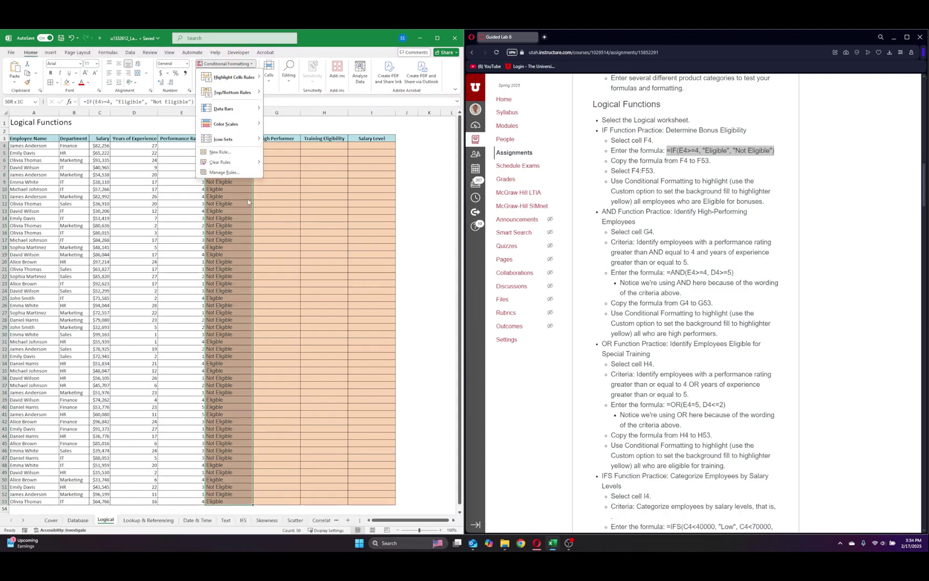
left_click(216, 154)
left_click(314, 251)
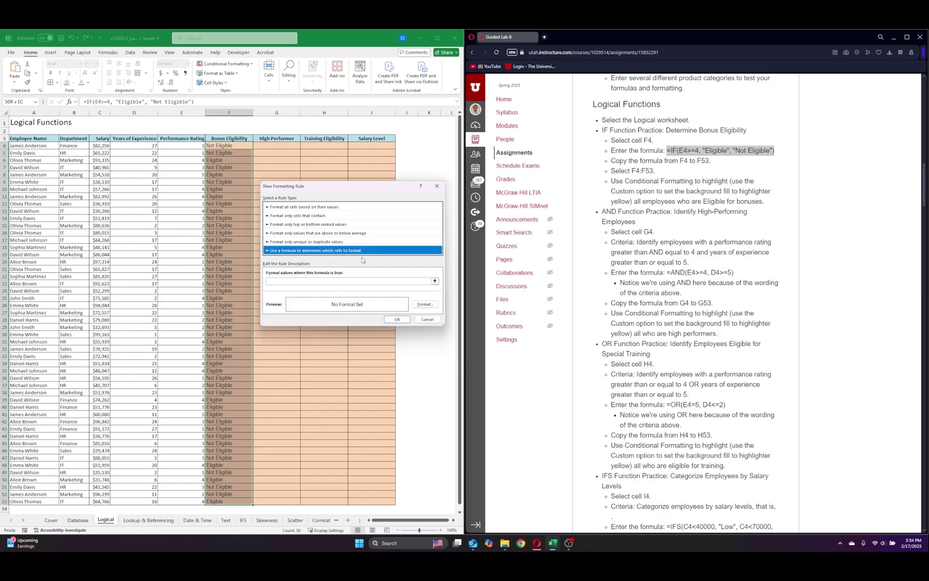
left_click(321, 279)
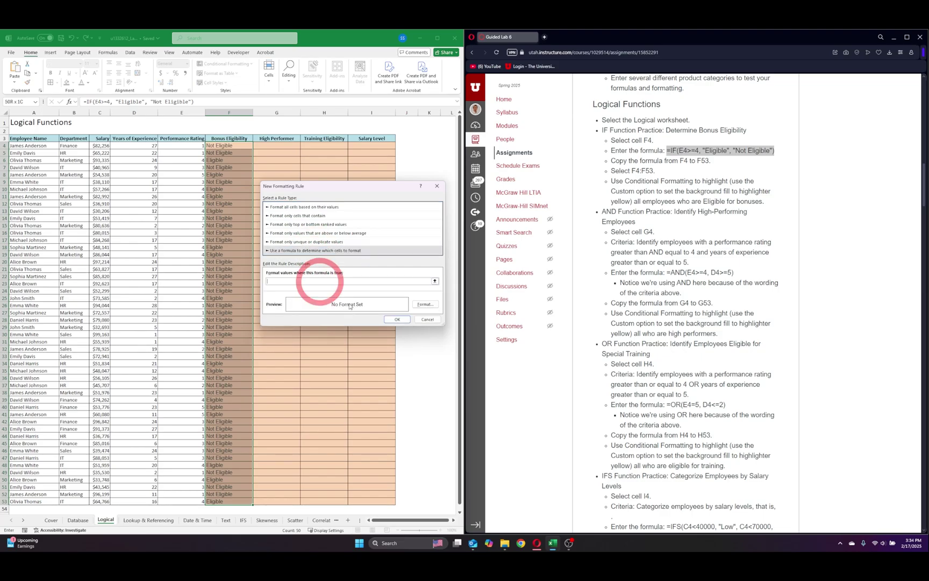
type("=")
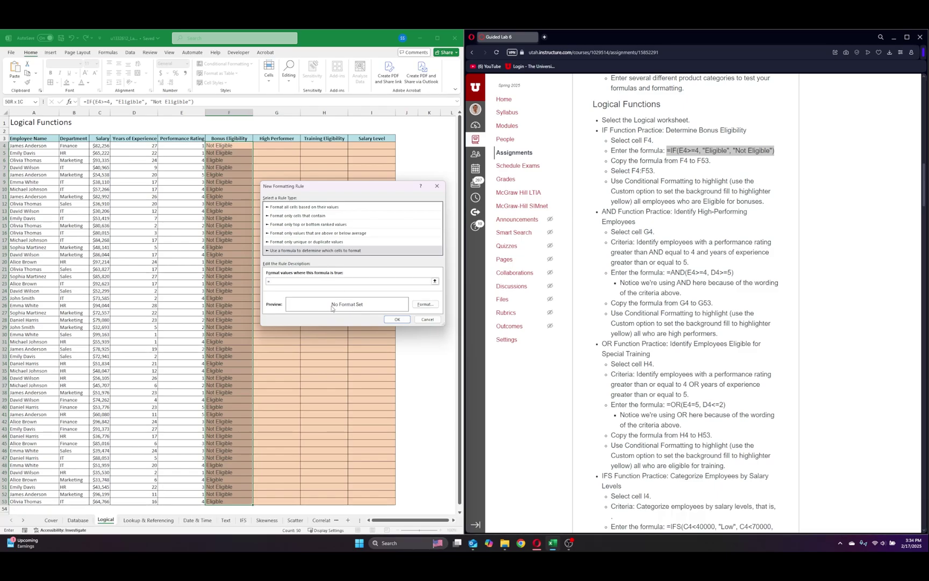
type("f4")
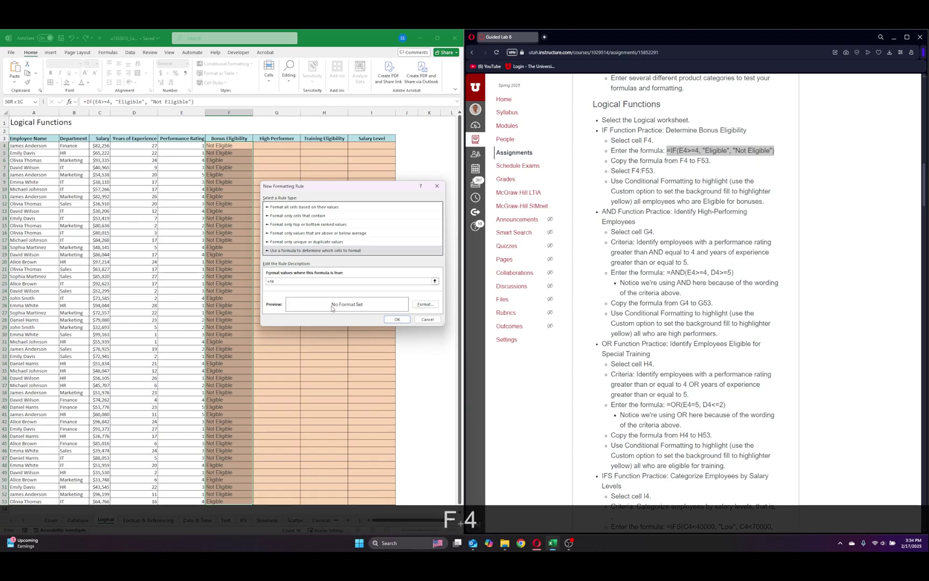
type("=")
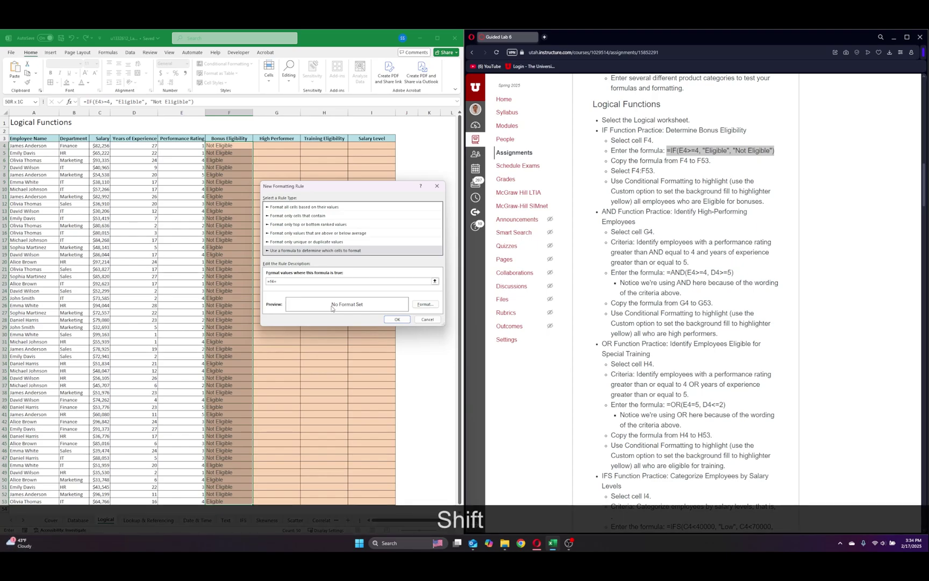
type("\"Elig")
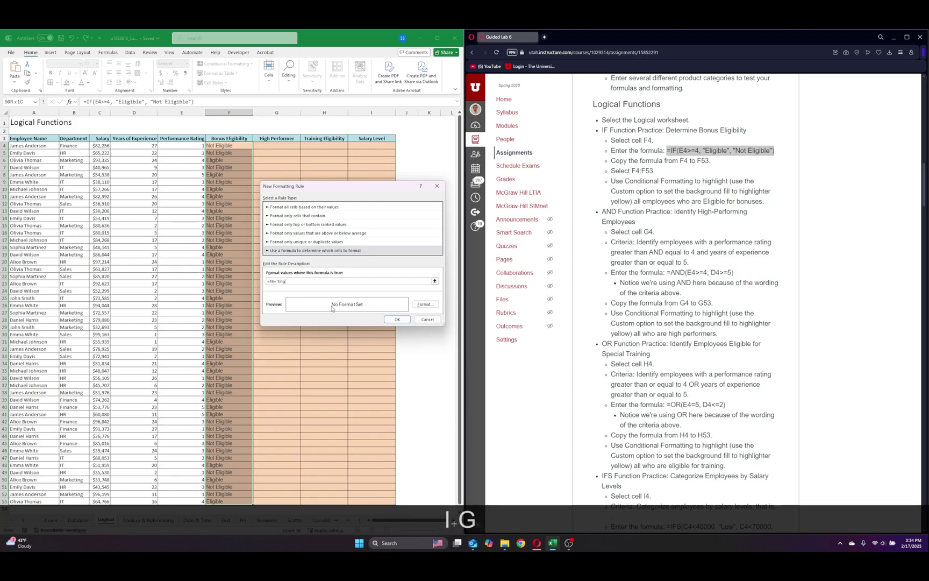
type("ible")
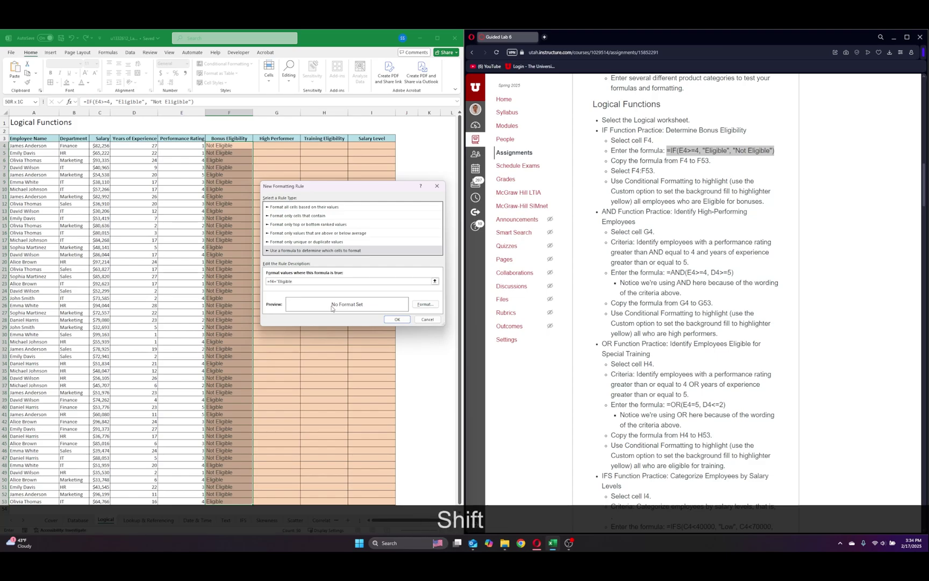
type("\"")
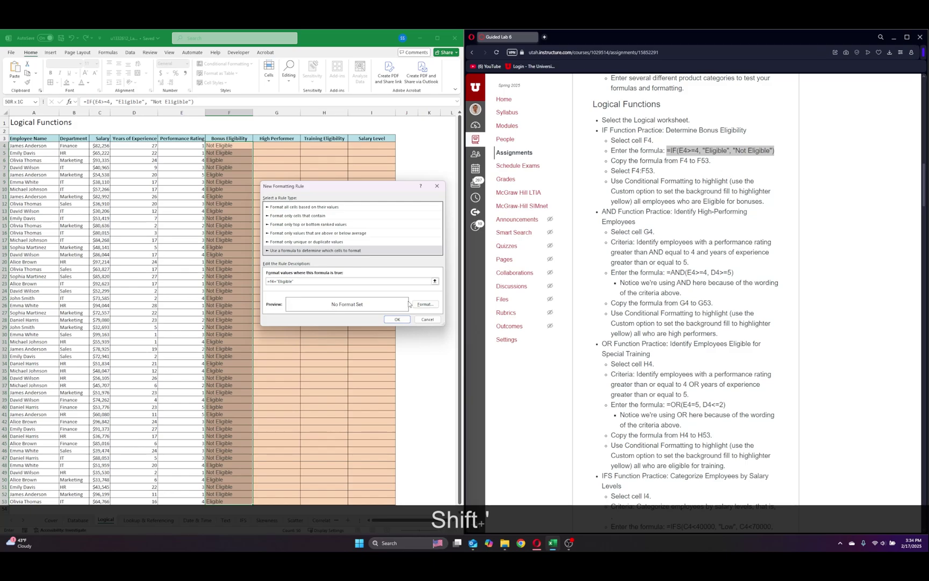
- Give the "Eligible" formatting rule a yellow background fill and apply it to the Bonus Eligibility column
left_click(424, 304)
left_click(329, 171)
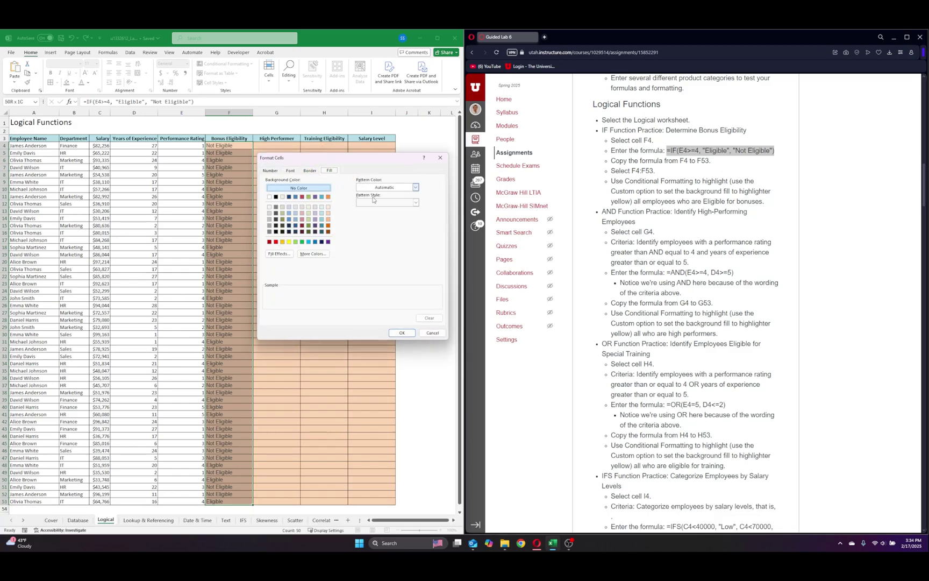
left_click(289, 241)
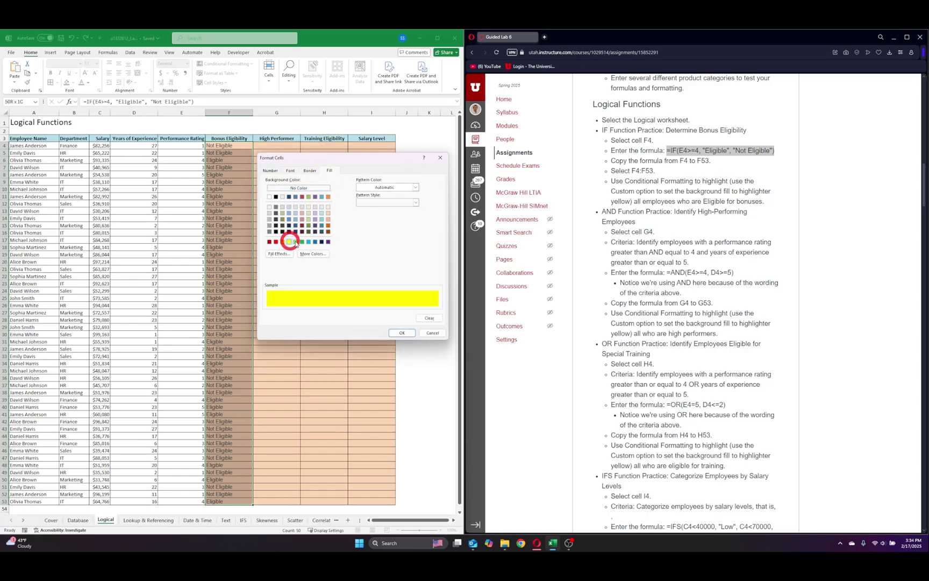
left_click(401, 333)
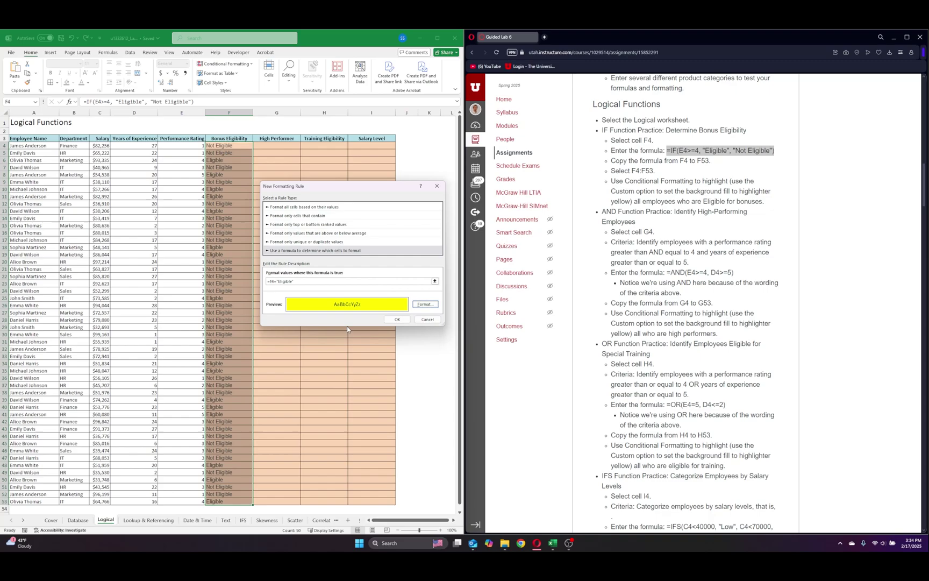
left_click(397, 319)
left_click(256, 210)
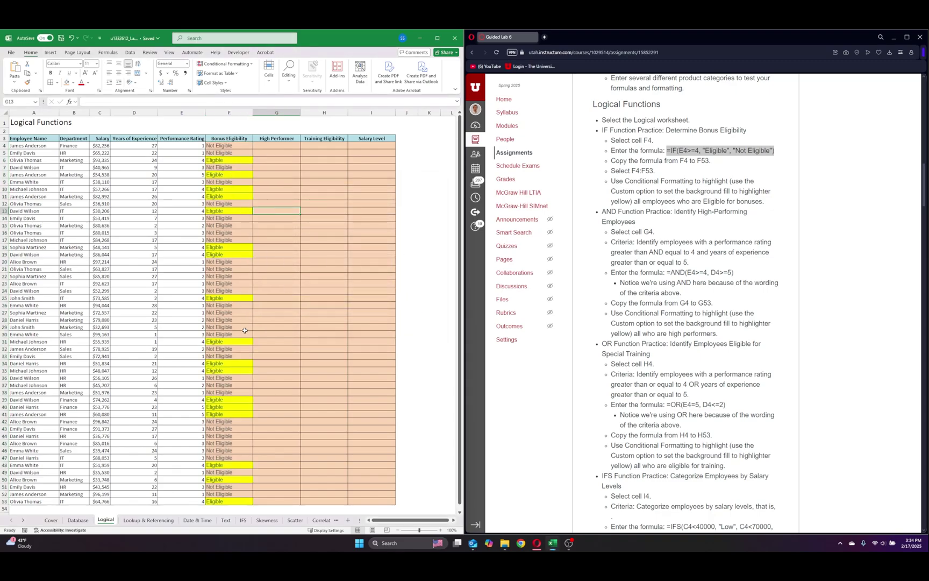
- Following the AND criteria in the lab instructions, enter =AND(E4>=4,D4>=5) in G4 of the High Performer column
left_click(281, 145)
scroll(616, 354, "down", 1)
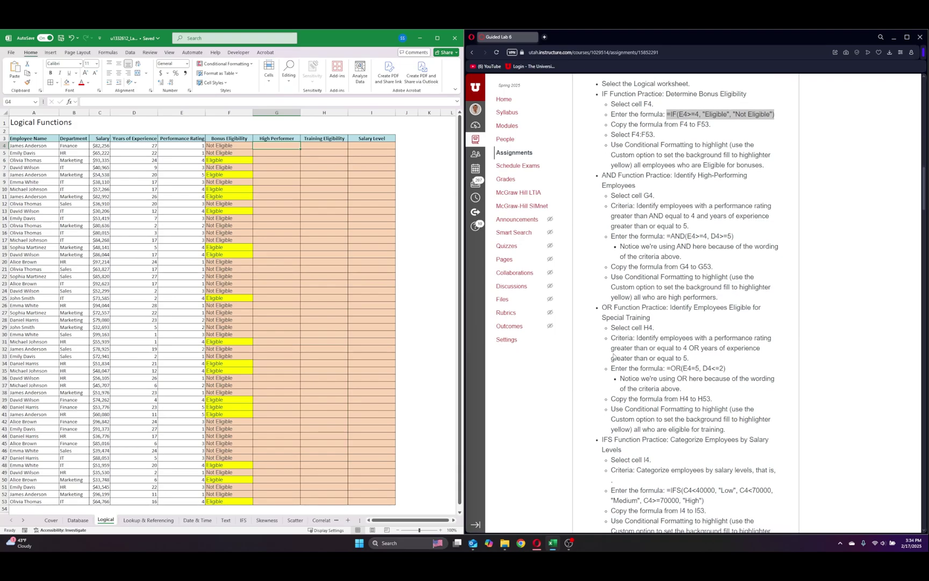
scroll(606, 355, "down", 1)
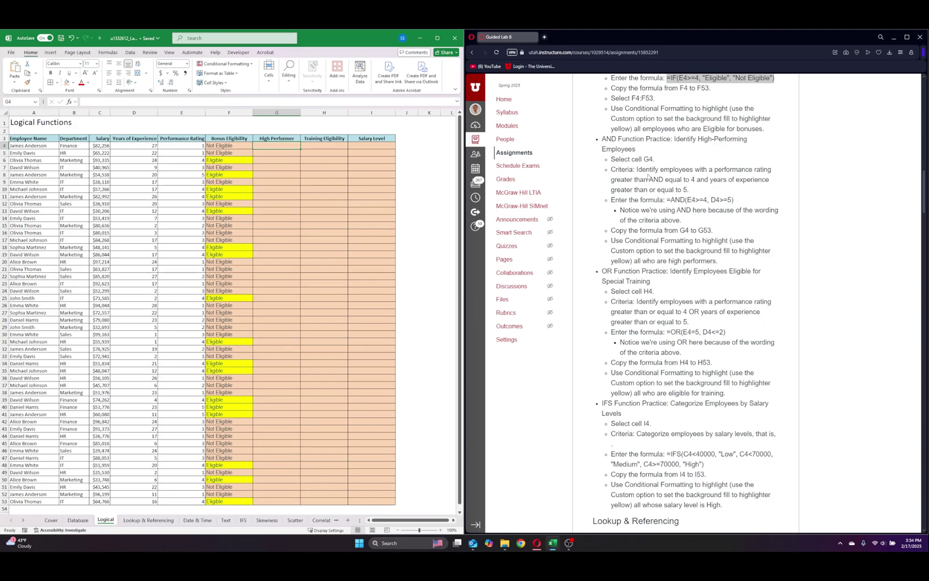
scroll(677, 158, "up", 3)
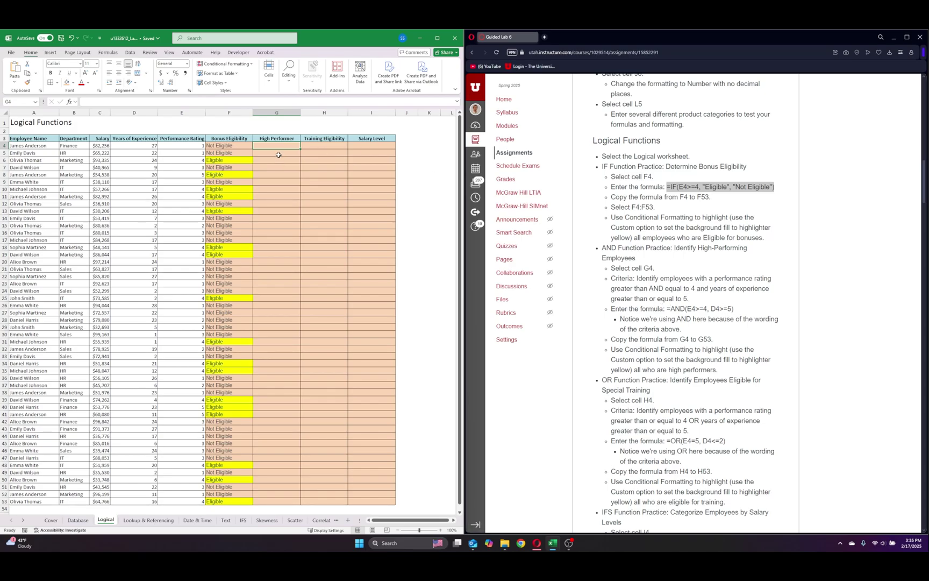
type("=and(")
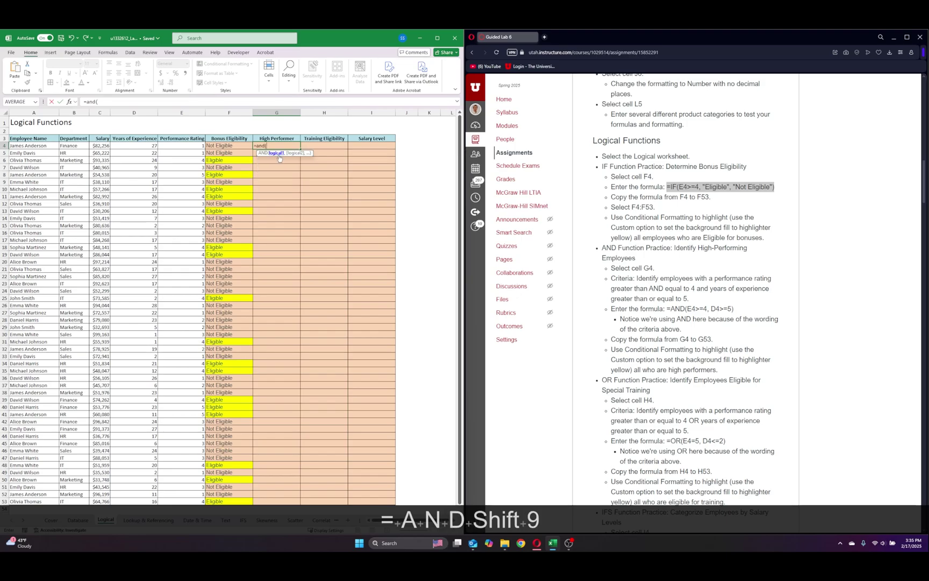
type("e4>")
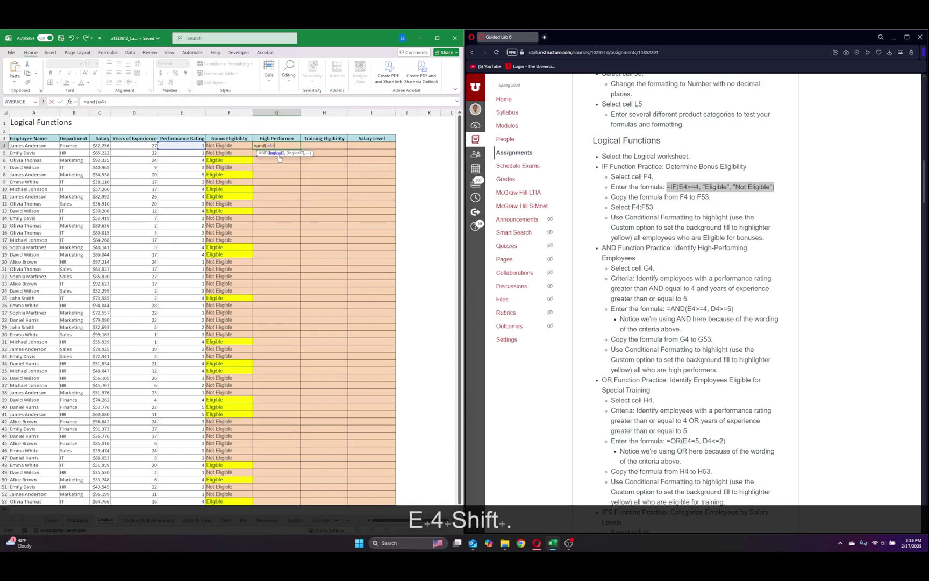
type("=4")
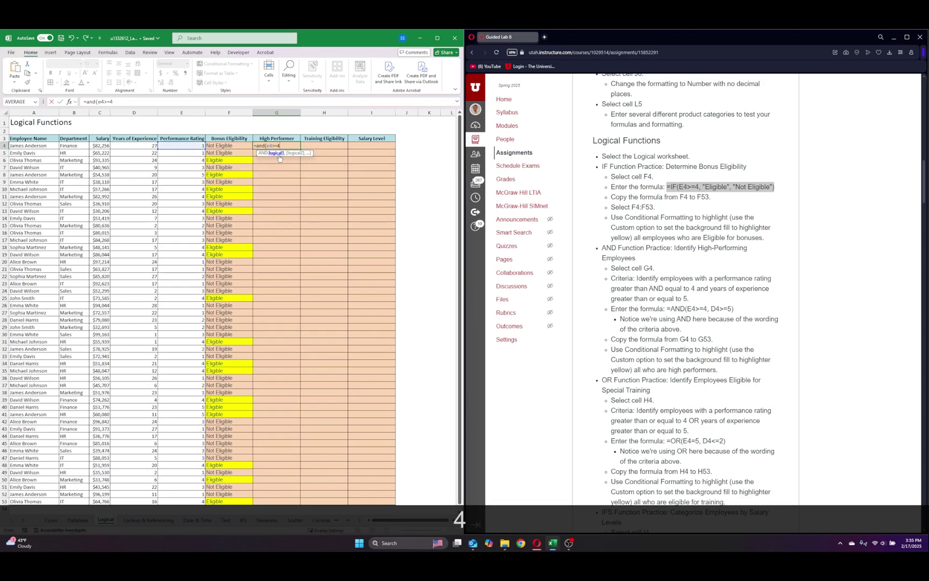
type(",D4")
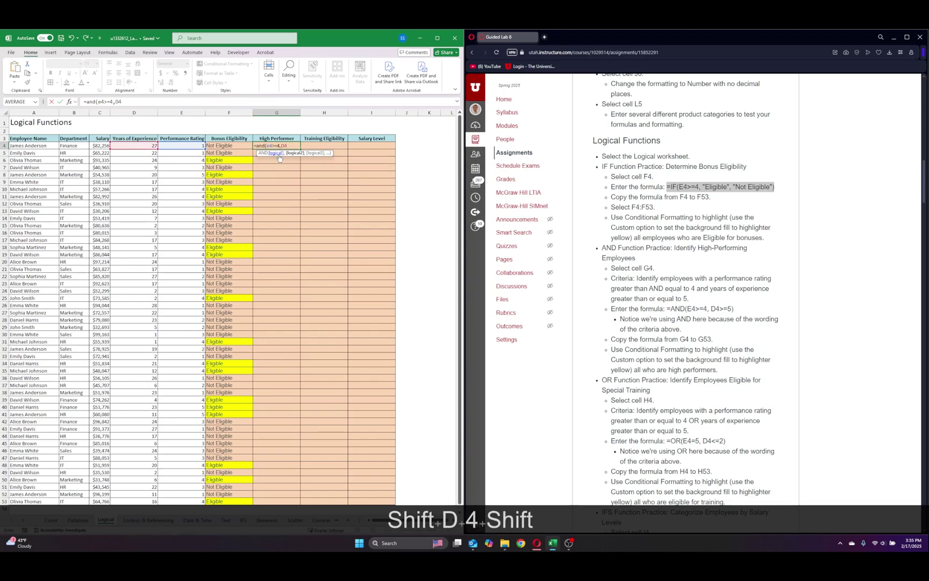
type(">=5")
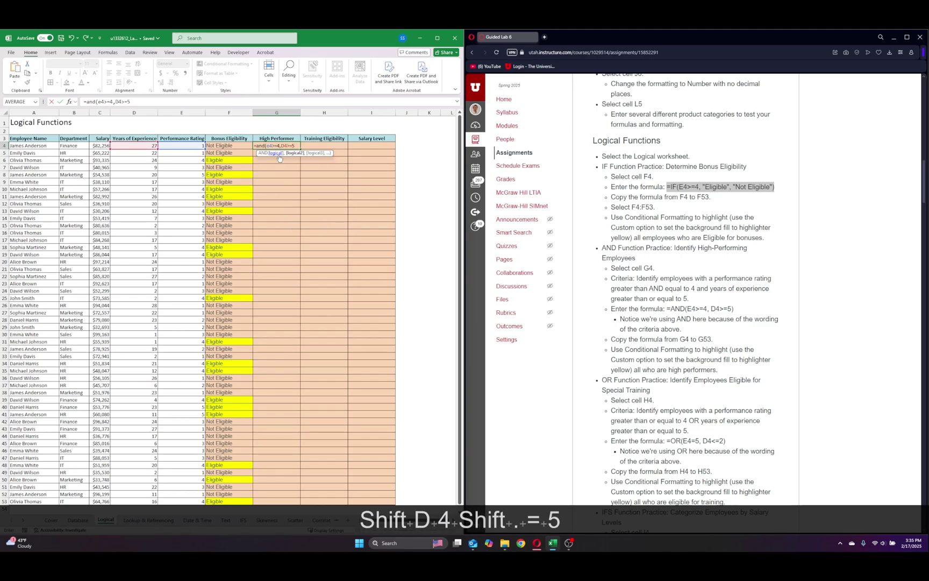
type(")")
key("Return")
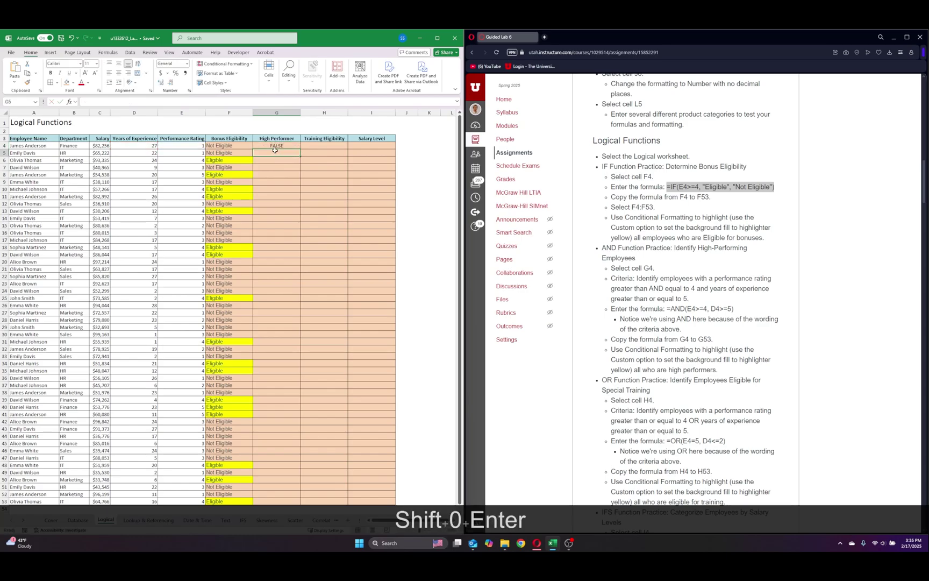
- Examine the performance rating and years of experience conditions in G4's AND formula, leaving the formula as entered
left_click(274, 145)
left_click(230, 104)
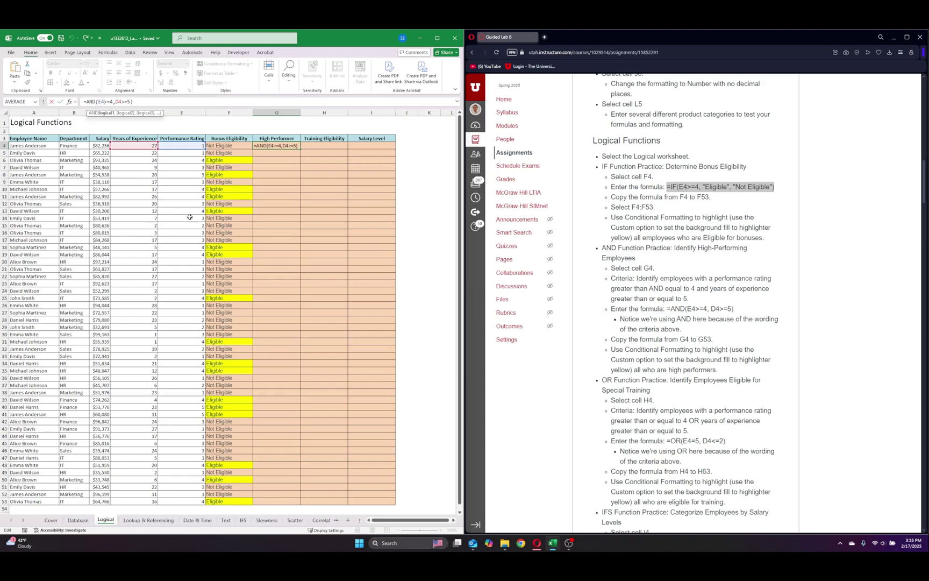
key("Escape")
left_click(272, 147)
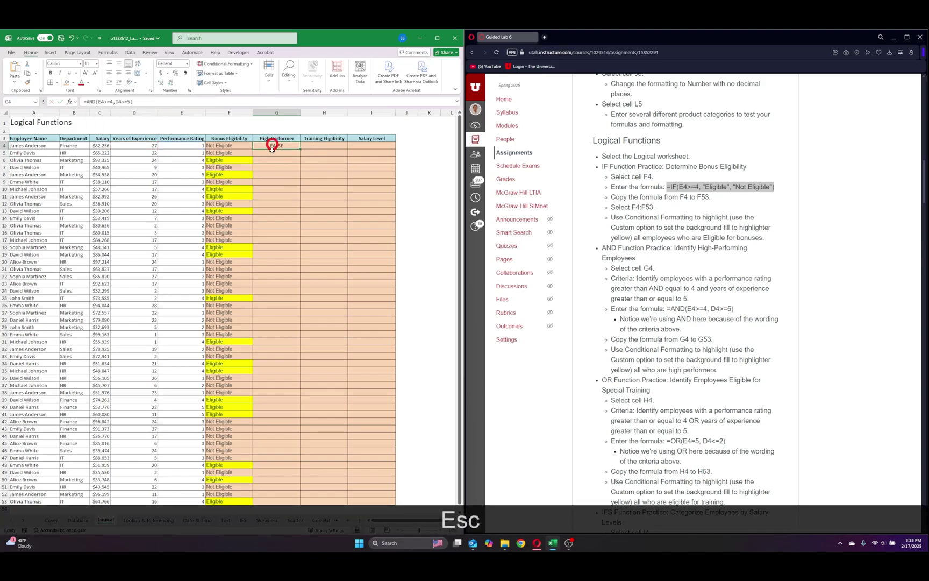
left_click(269, 151)
left_click(285, 146)
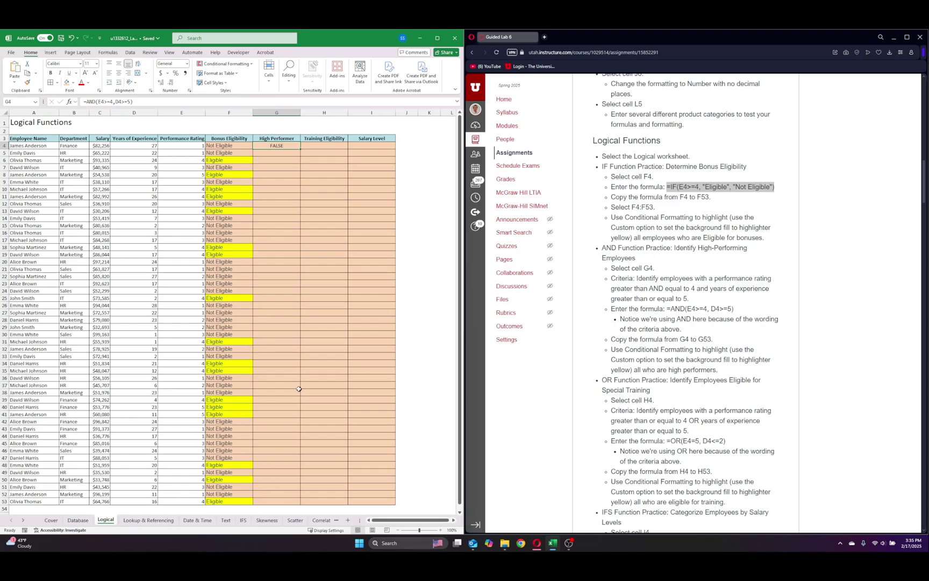
- Copy G4's AND formula down the High Performer column through G53 and inspect the copied formula in G6
double_click(300, 149)
left_click(363, 173)
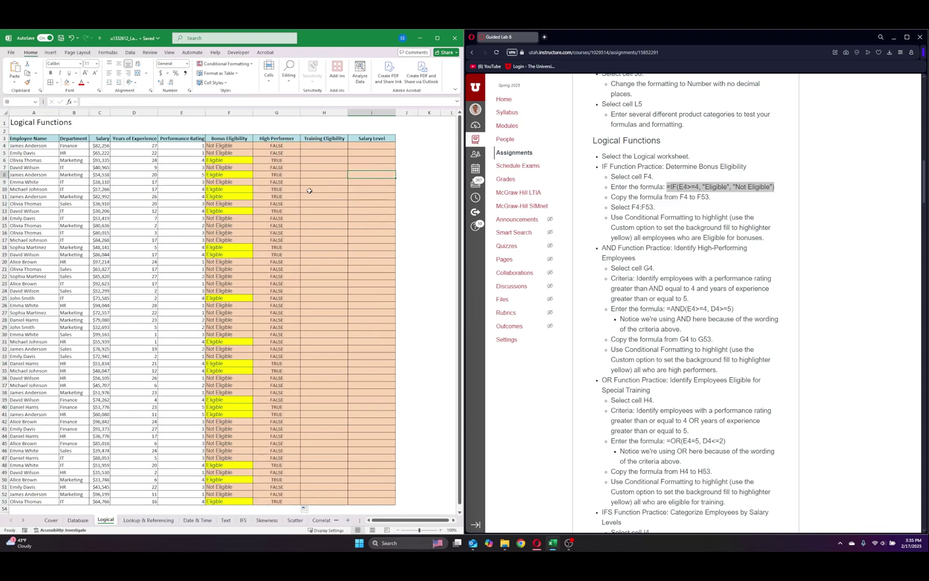
left_click(272, 160)
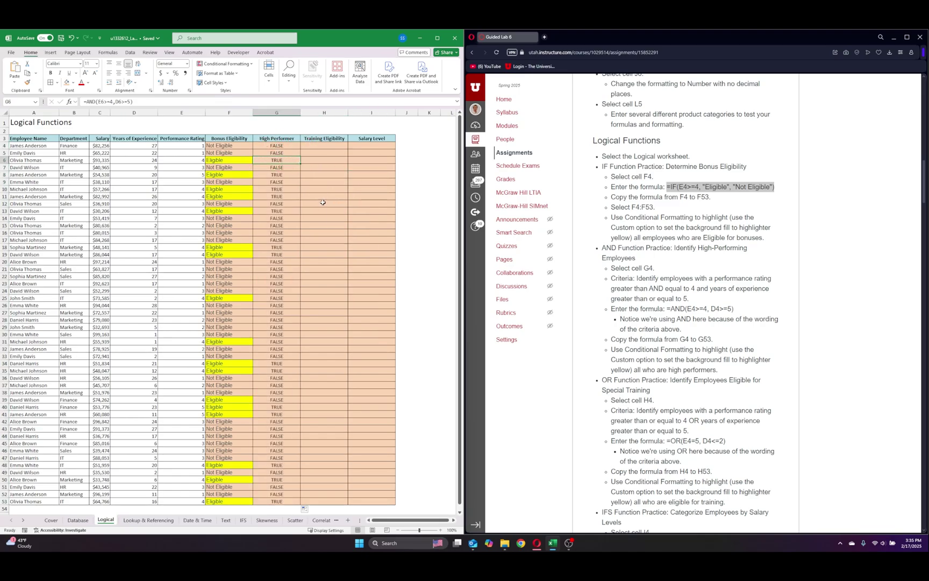
key("F2")
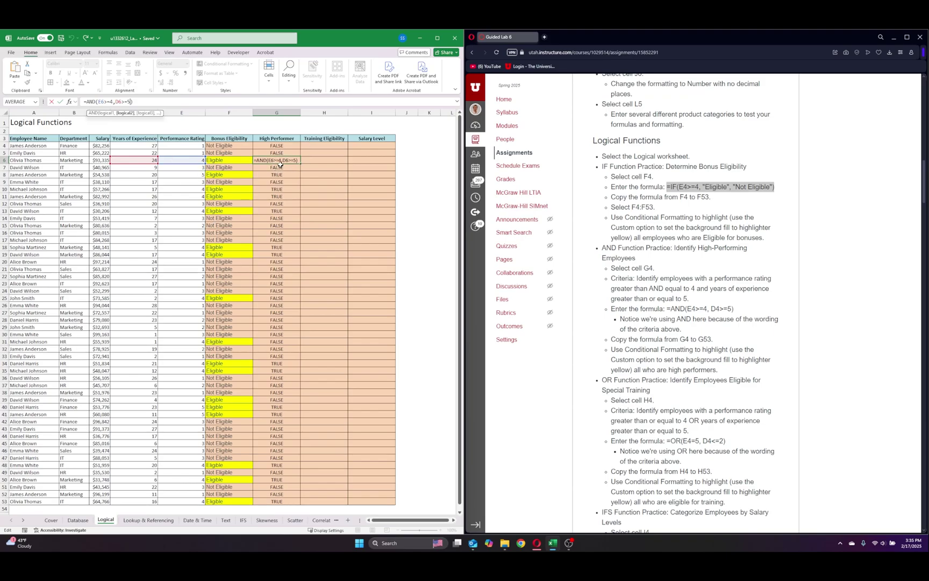
key("Return")
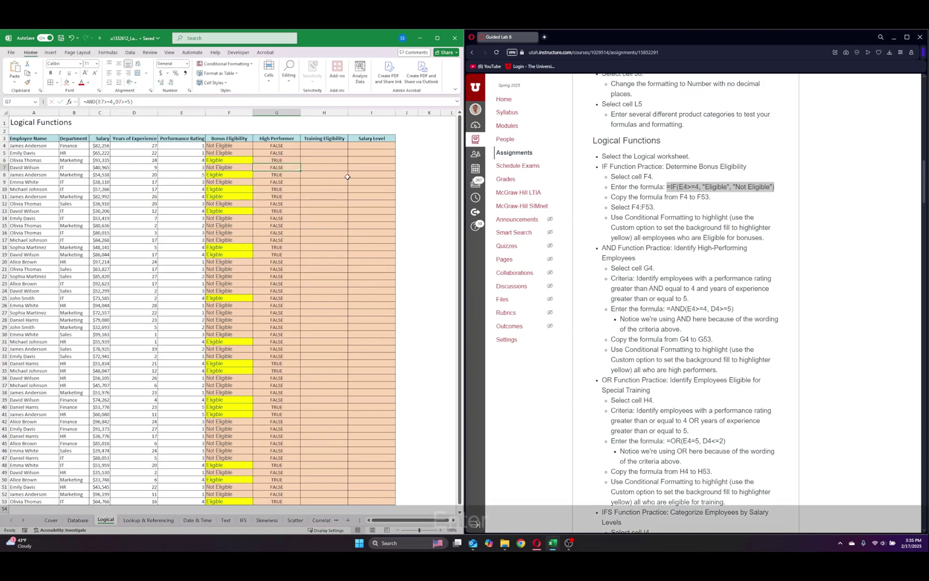
left_click(277, 159)
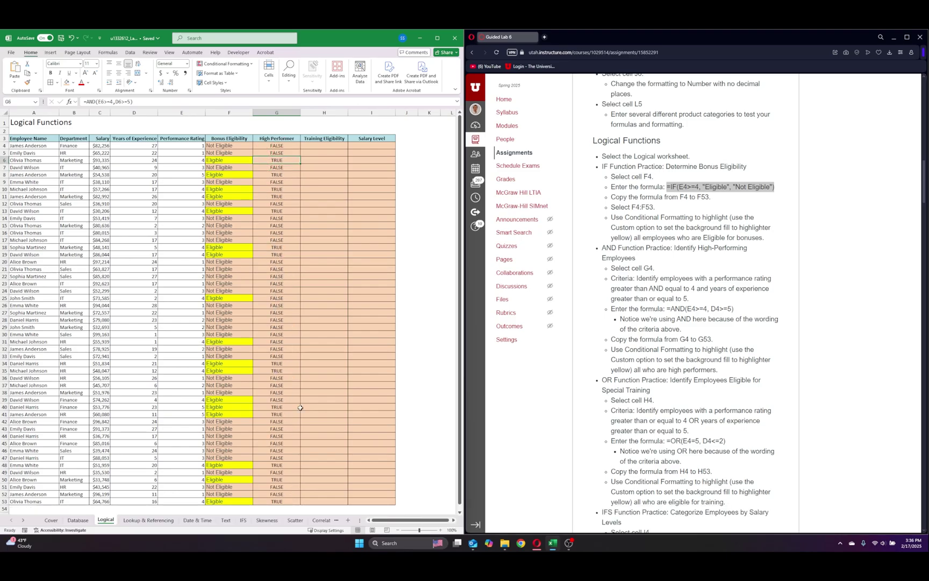
- Start a formula-based conditional formatting rule for G4:G53 with the formula =g4=TRUE
left_click(278, 145)
key("ctrl+shift+Down")
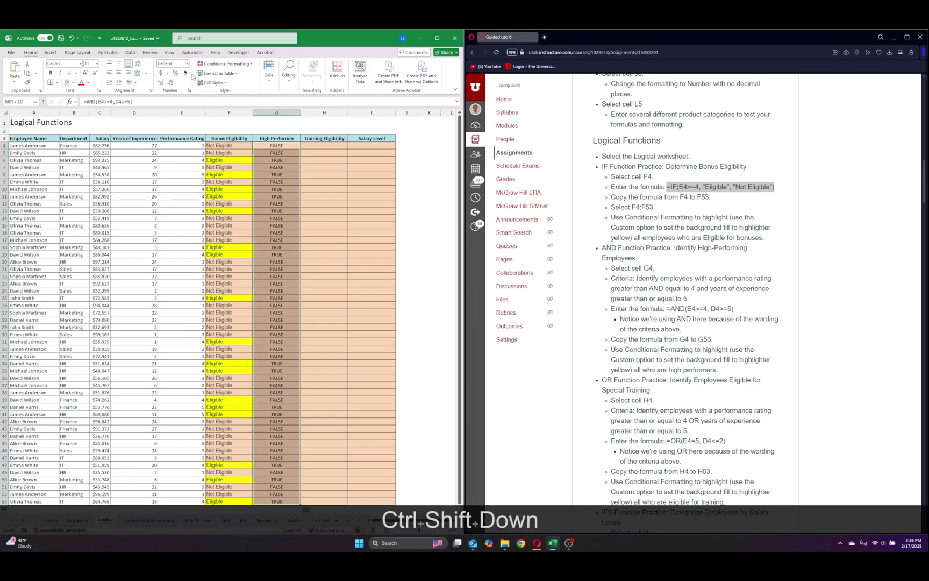
left_click(220, 64)
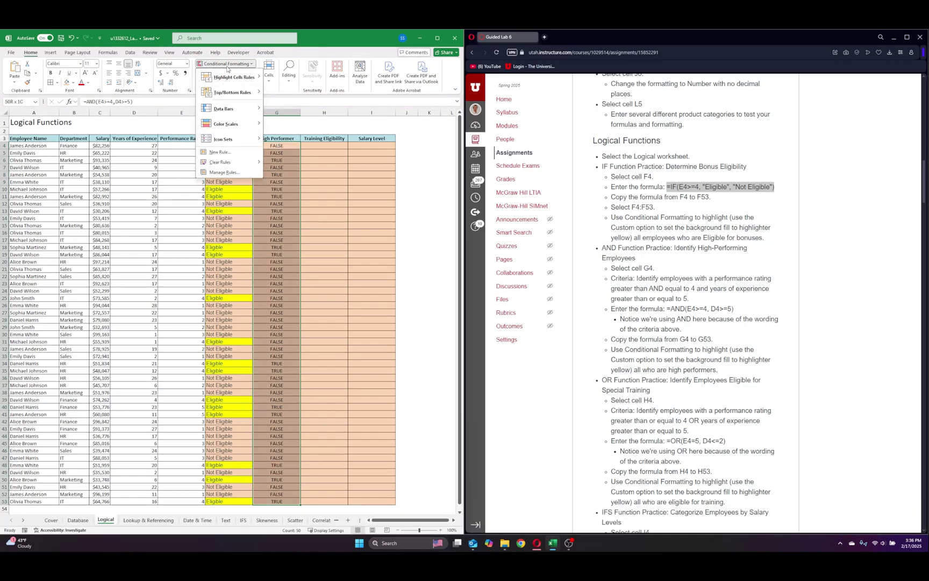
left_click(219, 152)
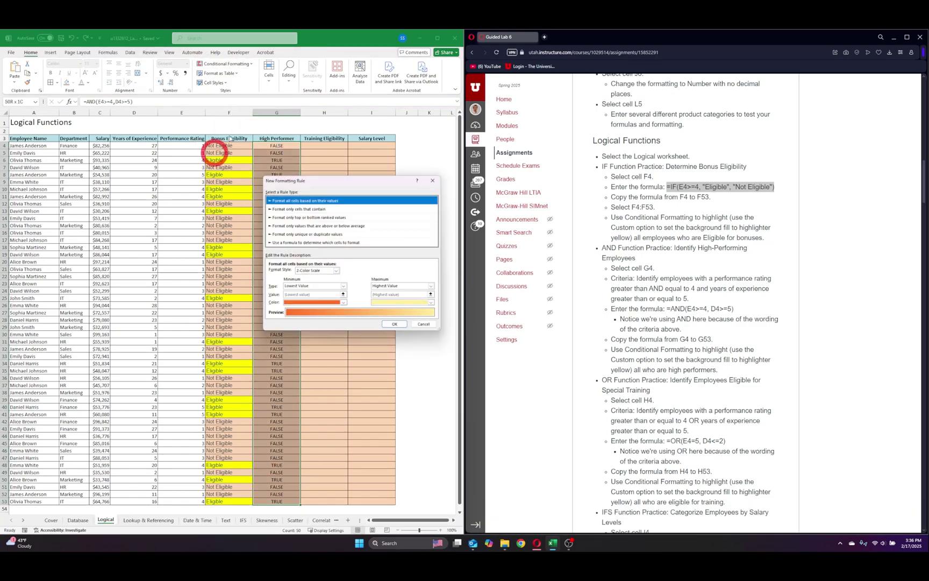
left_click(314, 242)
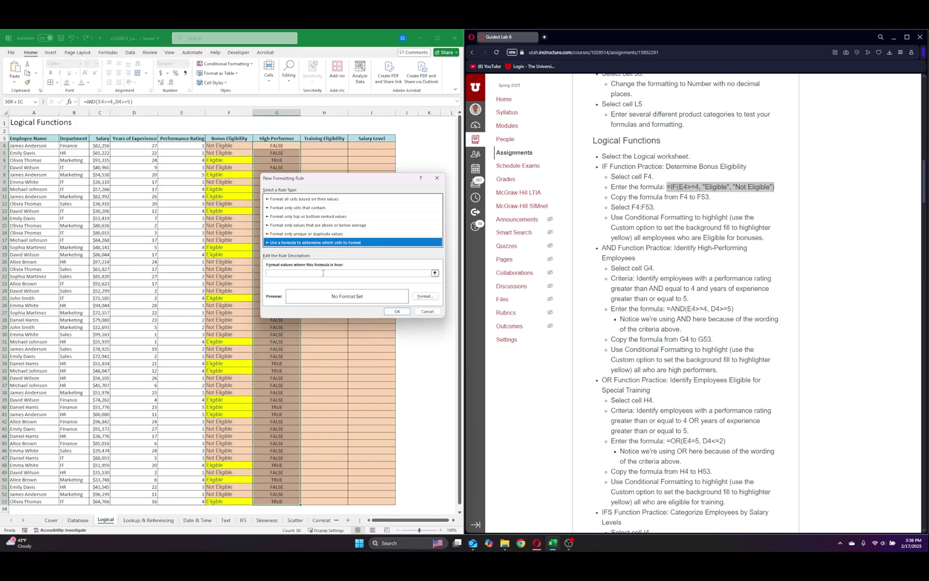
left_click(302, 272)
type("=")
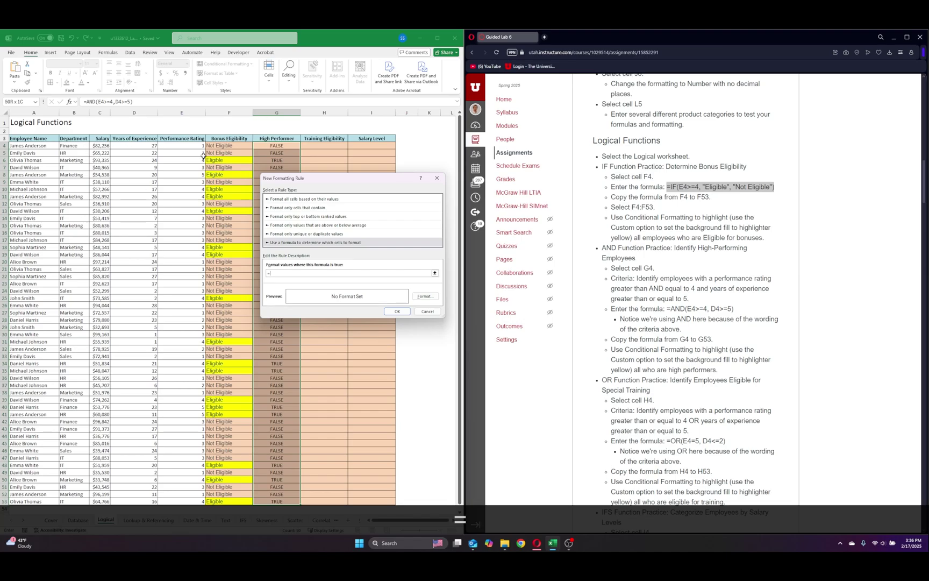
type("g4=TRUE")
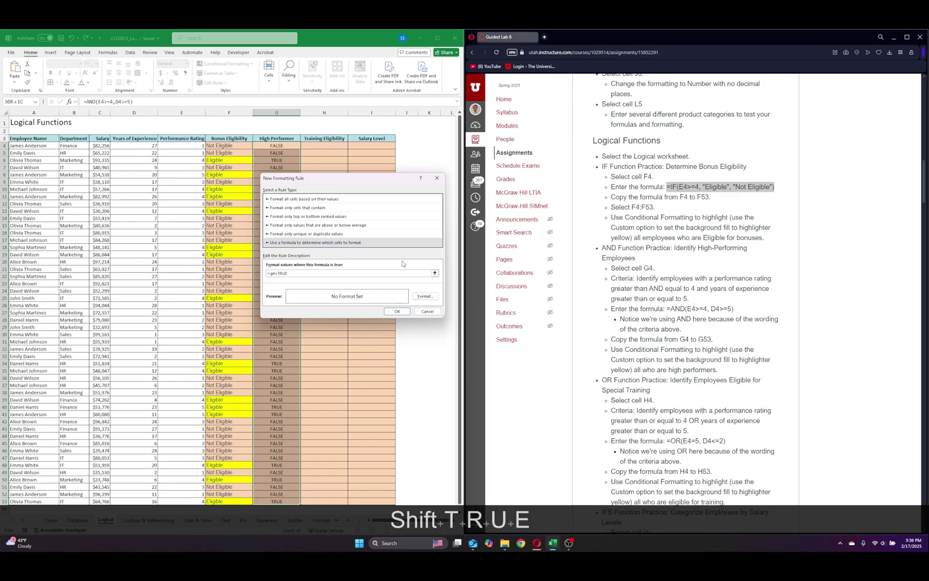
- Give the TRUE formatting rule a yellow background fill and apply it to the High Performer column
left_click(423, 296)
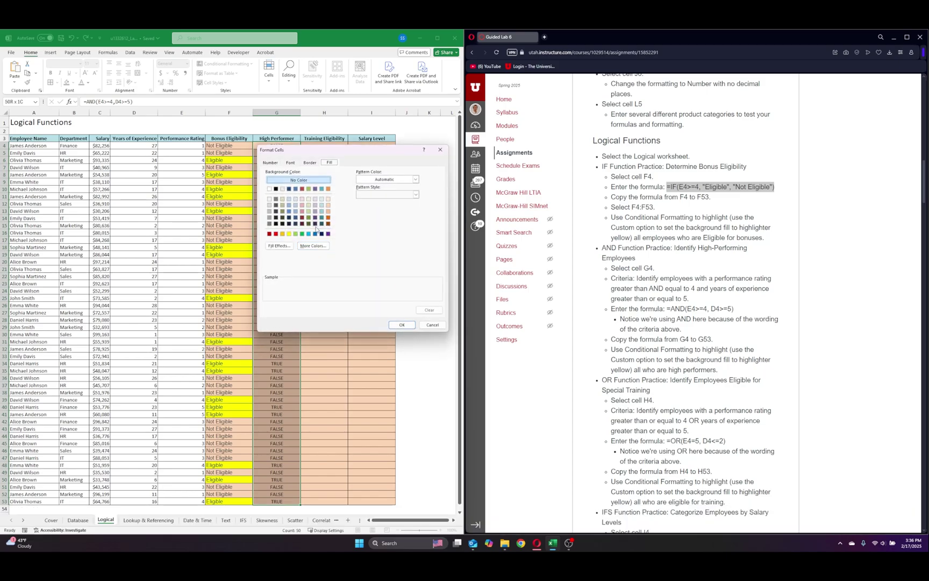
left_click(289, 233)
left_click(402, 324)
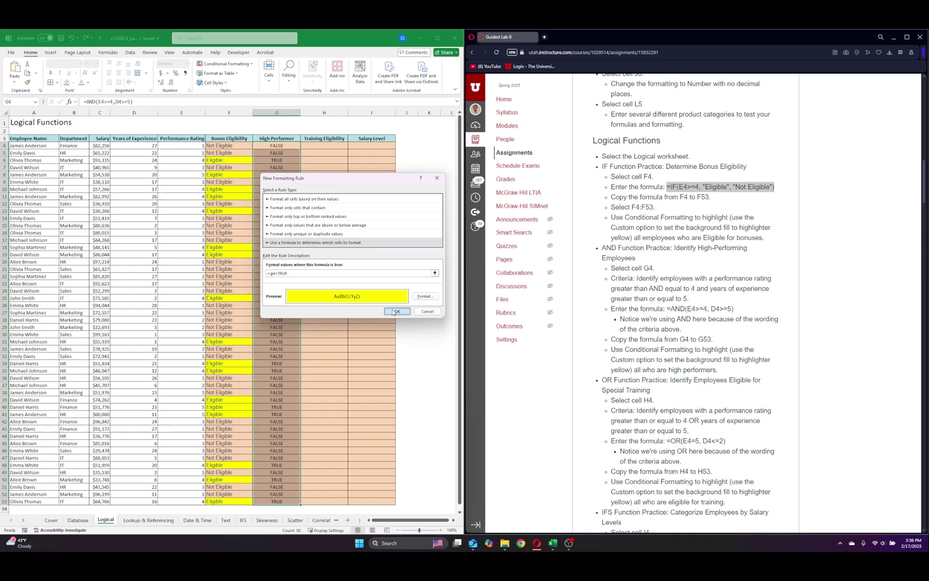
left_click(393, 312)
left_click(375, 247)
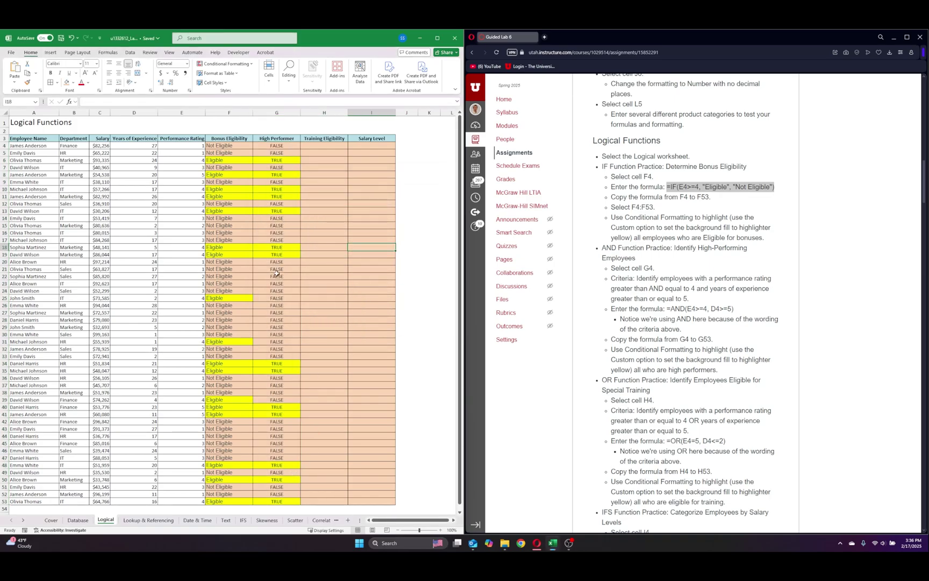
- Following the OR criteria in the lab instructions, enter =OR(E4=5, D4<=2) in H4 of the Training Eligibility column
left_click(316, 145)
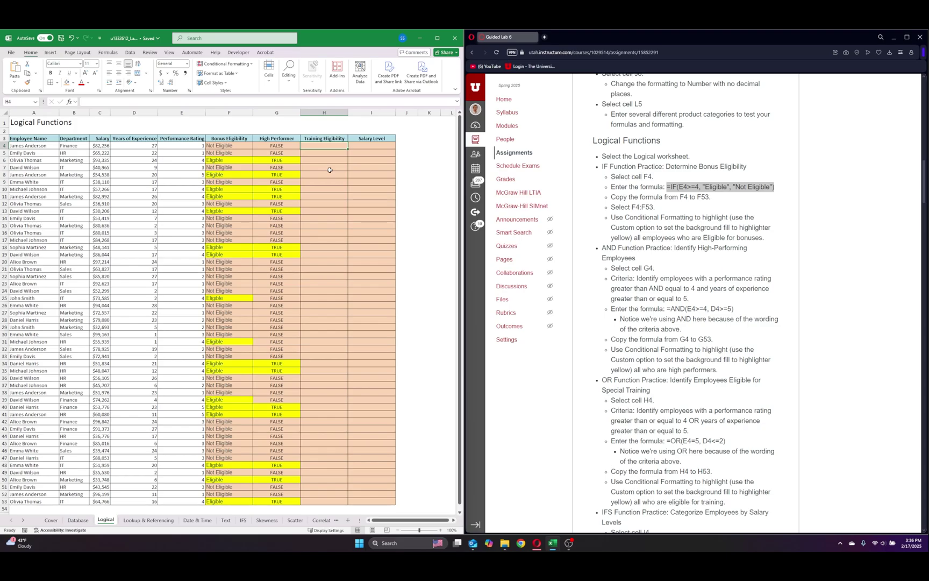
scroll(694, 267, "down", 5)
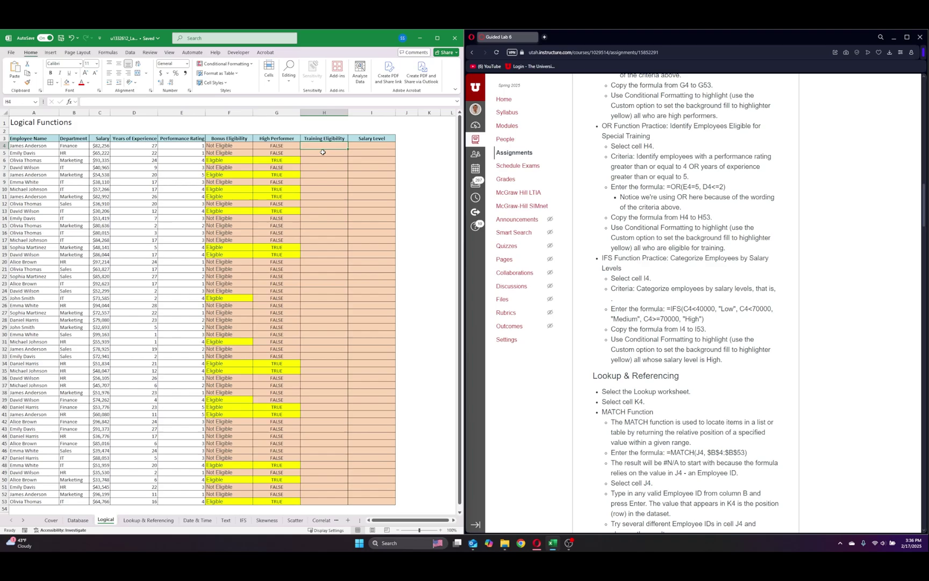
type("=or(")
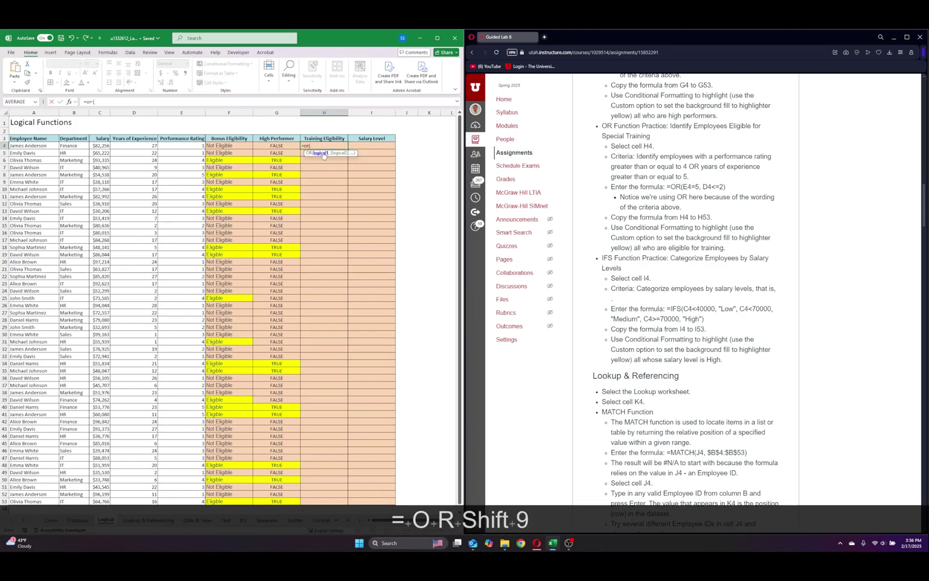
type("4")
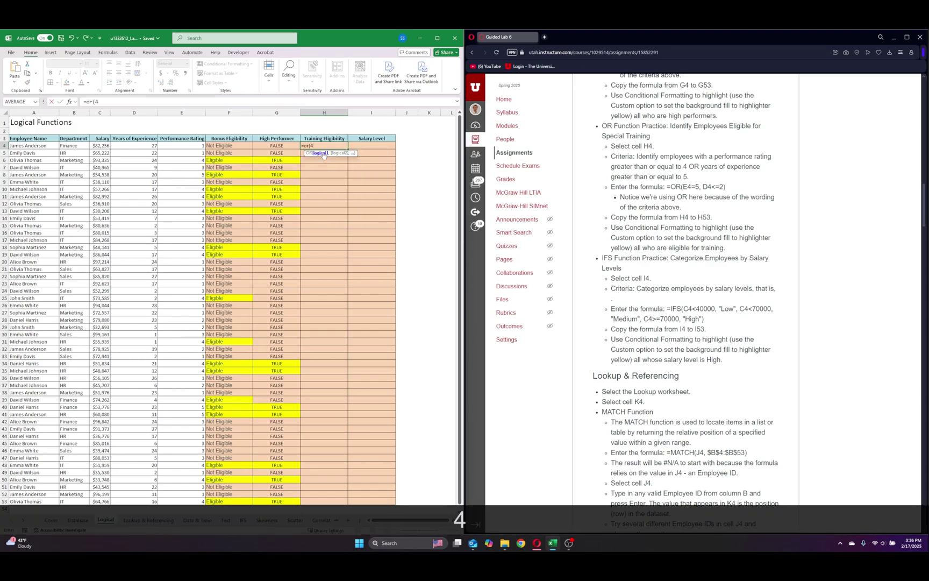
key("BackSpace")
type("e4")
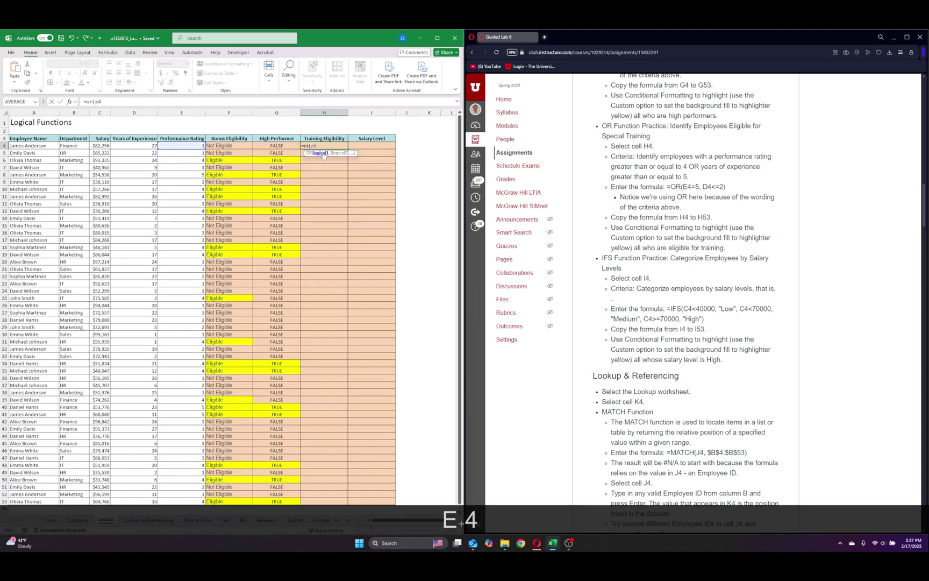
type("=5, ")
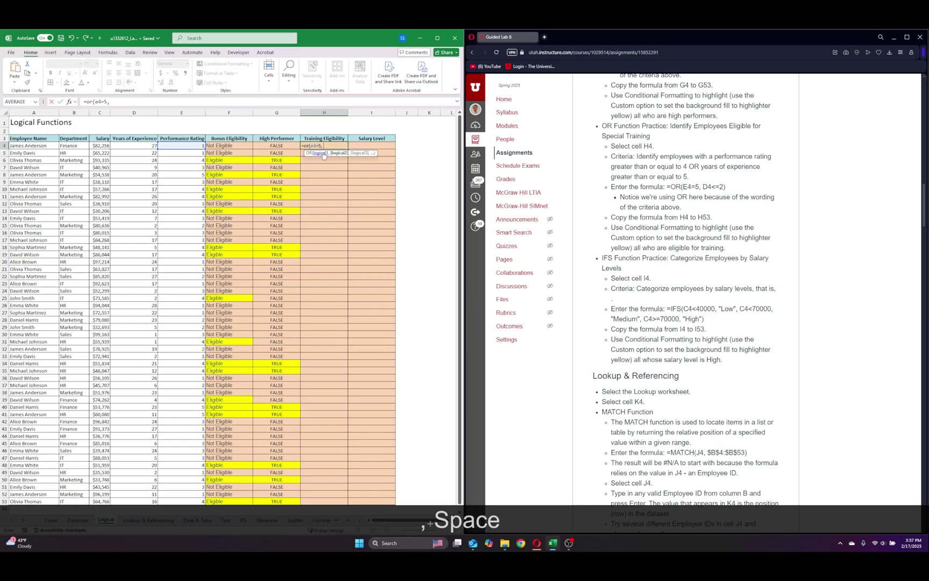
type("d4")
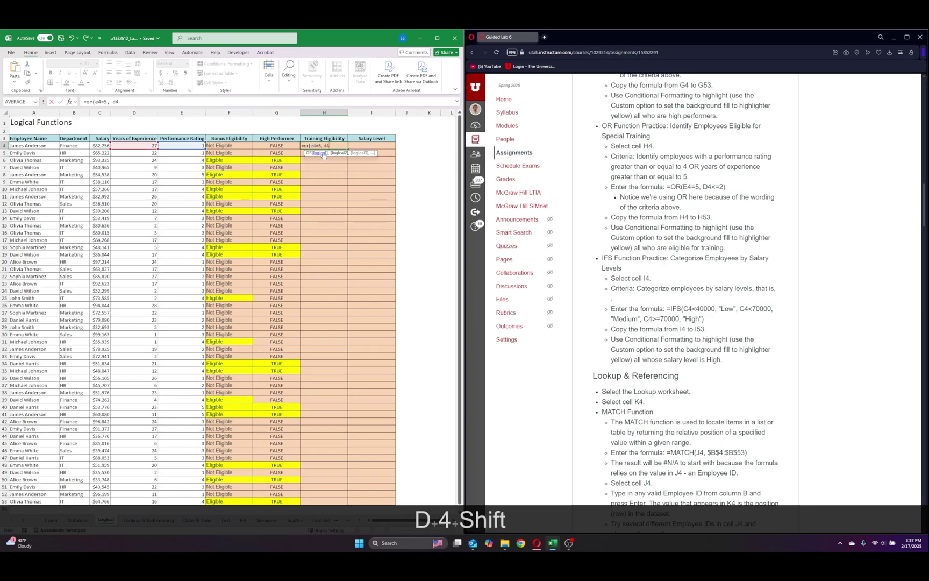
type("<=2_")
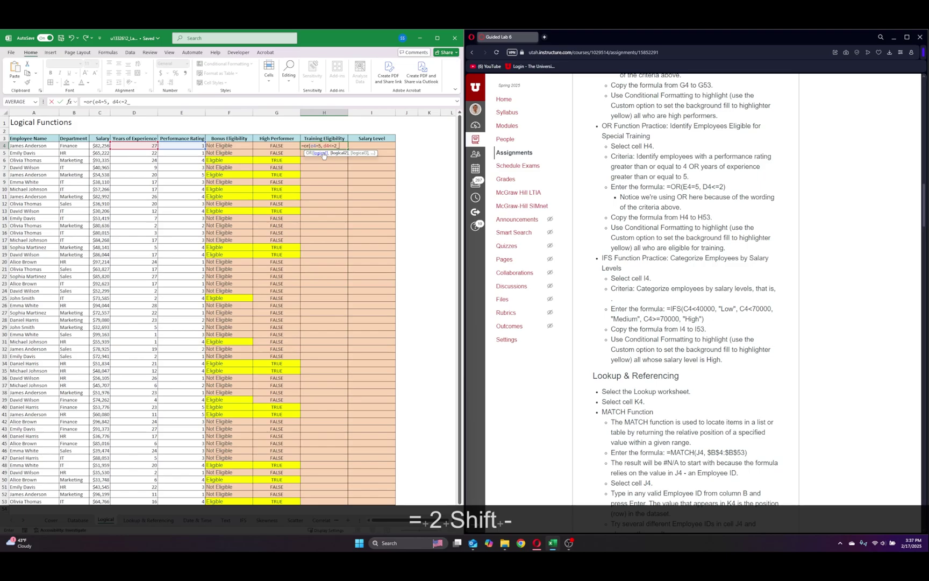
key("BackSpace")
type(")")
key("Return")
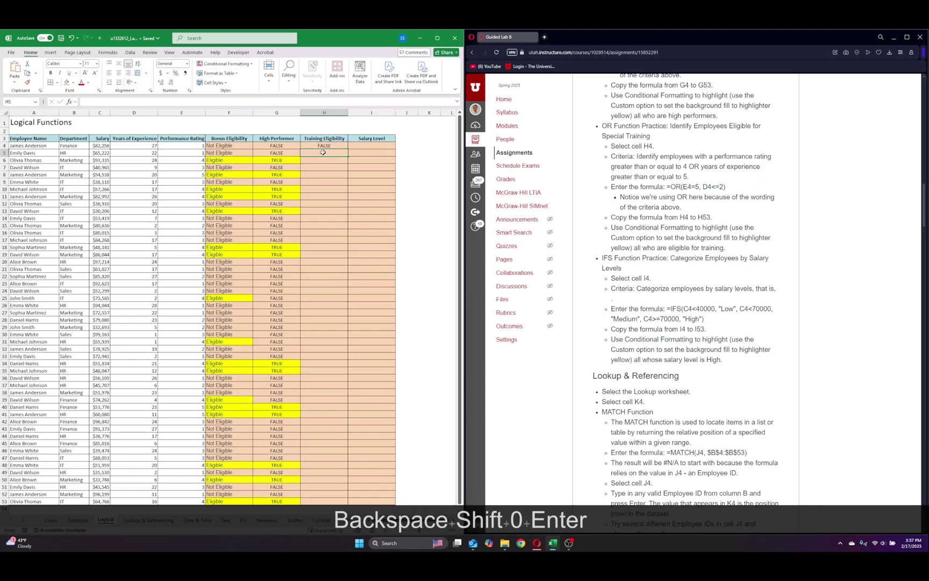
- Review the cell references in H4's OR formula and copy it down the Training Eligibility column through H53
left_click(325, 144)
left_click(94, 101)
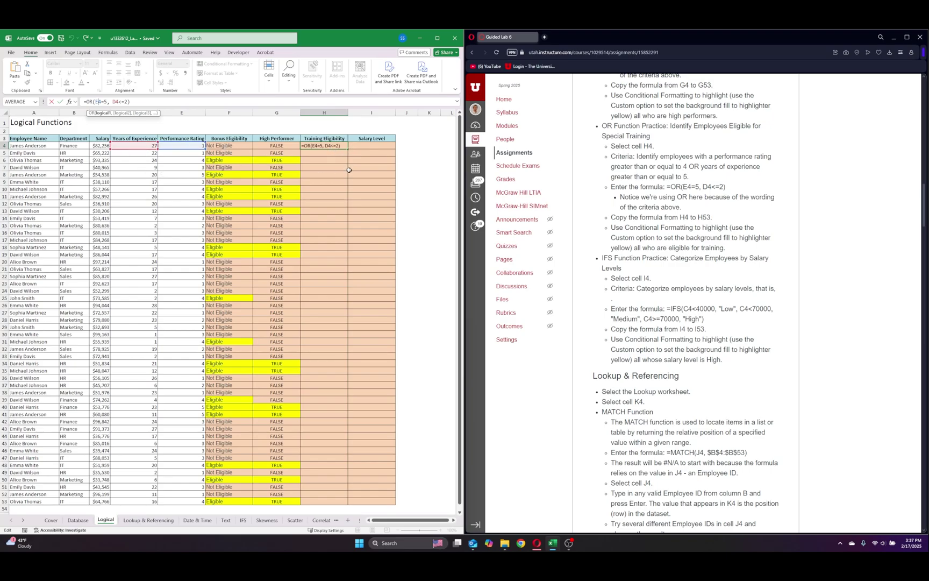
key("Return")
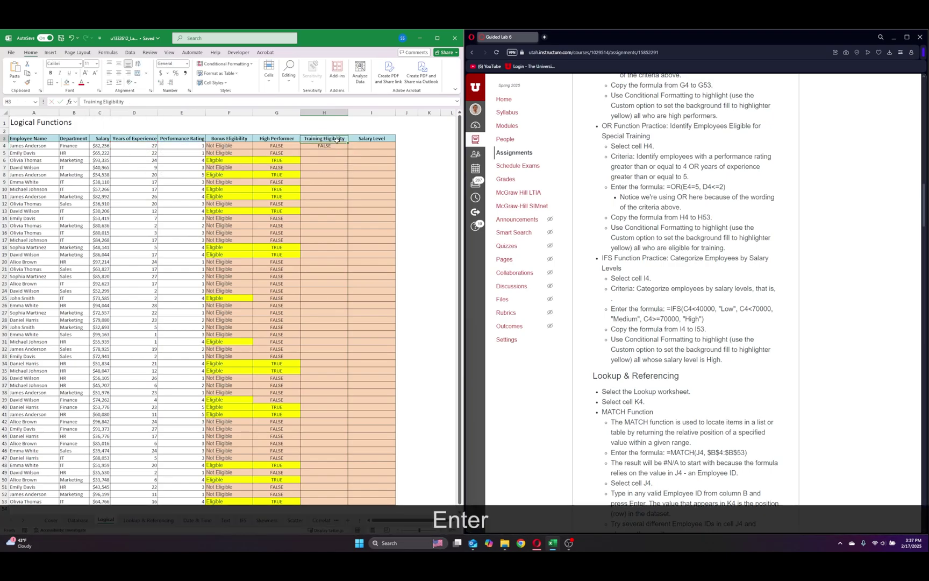
left_click(347, 147)
left_click(386, 284)
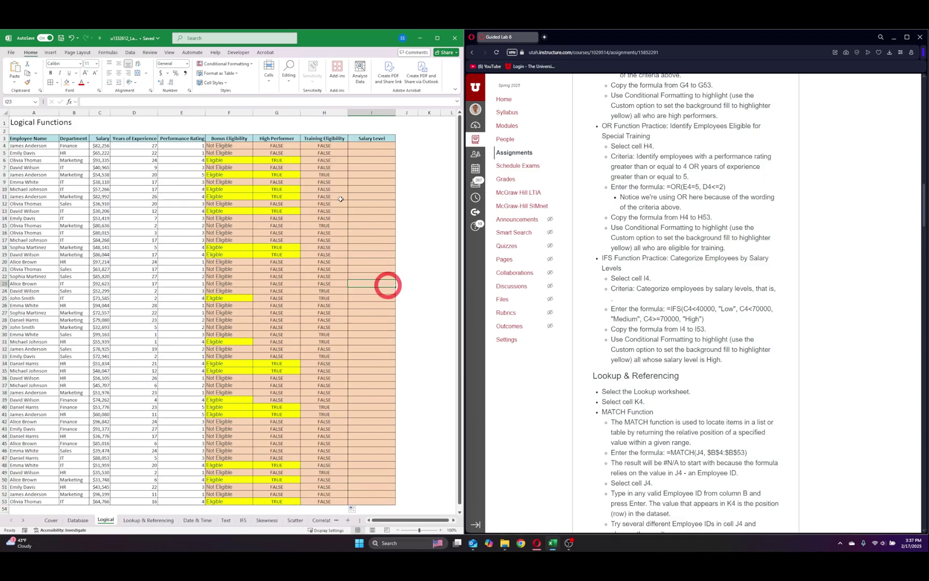
- Inspect the copied OR formulas in H8 and H25 against each row's performance rating and years of experience
left_click(324, 174)
left_click(102, 101)
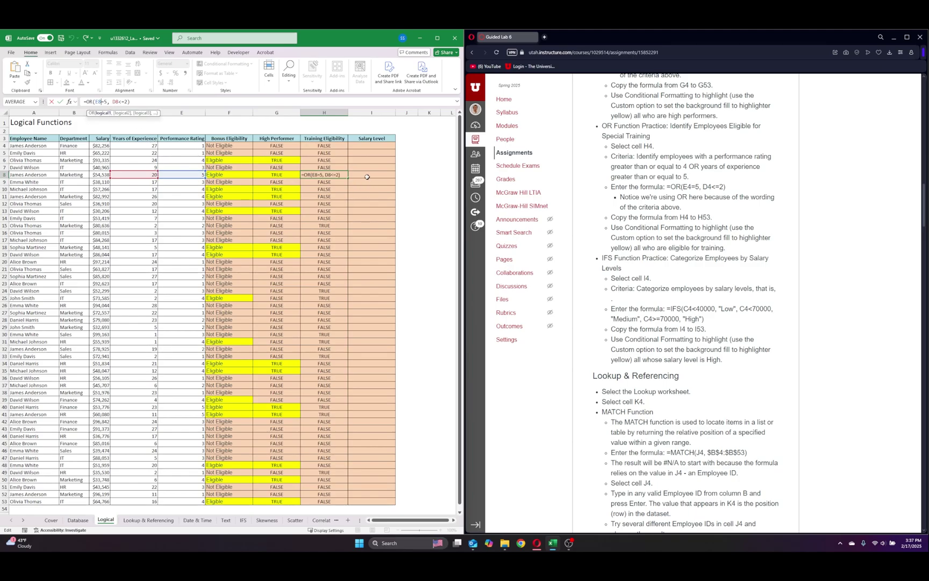
key("Escape")
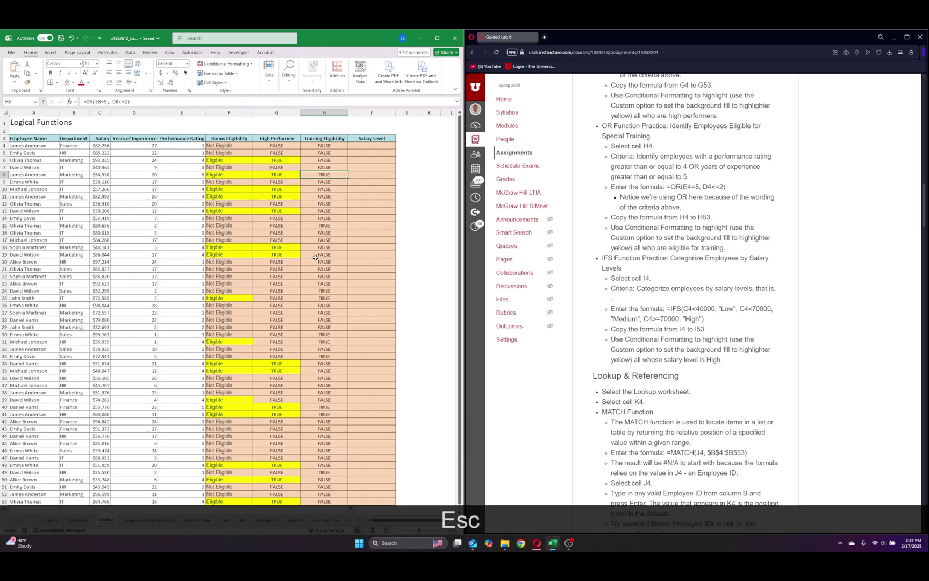
left_click(311, 298)
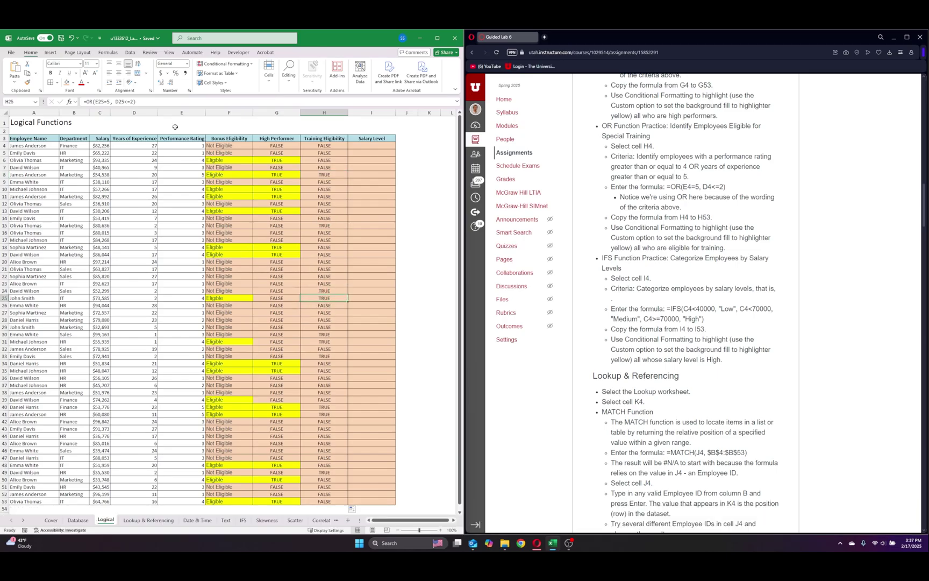
key("F2")
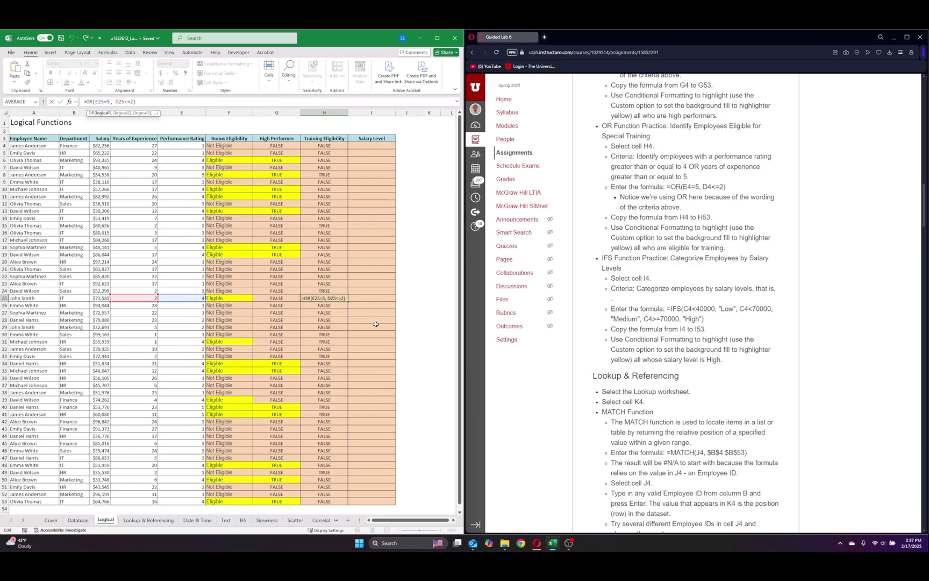
key("Return")
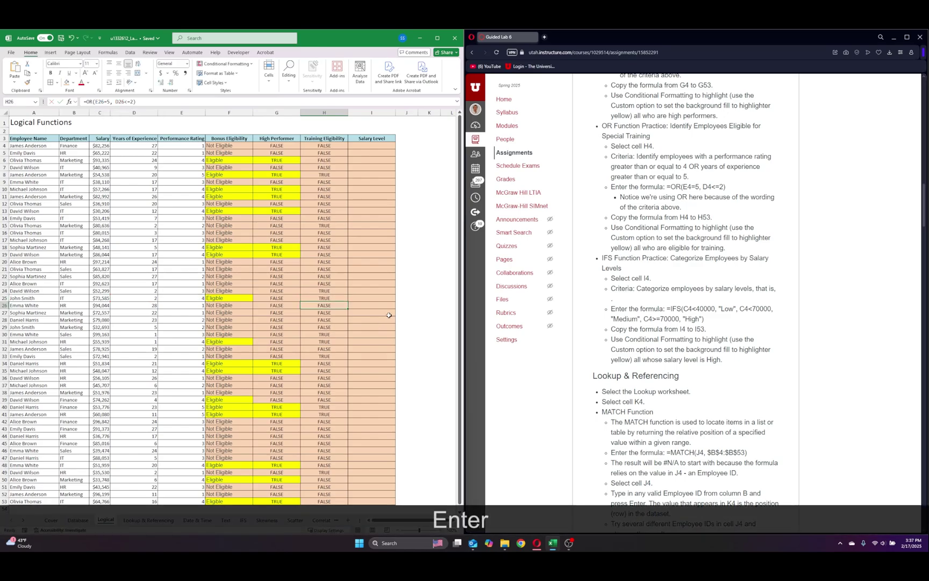
- Create a formula-based conditional formatting rule for H4:H53 in the Training Eligibility column using =H4=TRUE
left_click(322, 145)
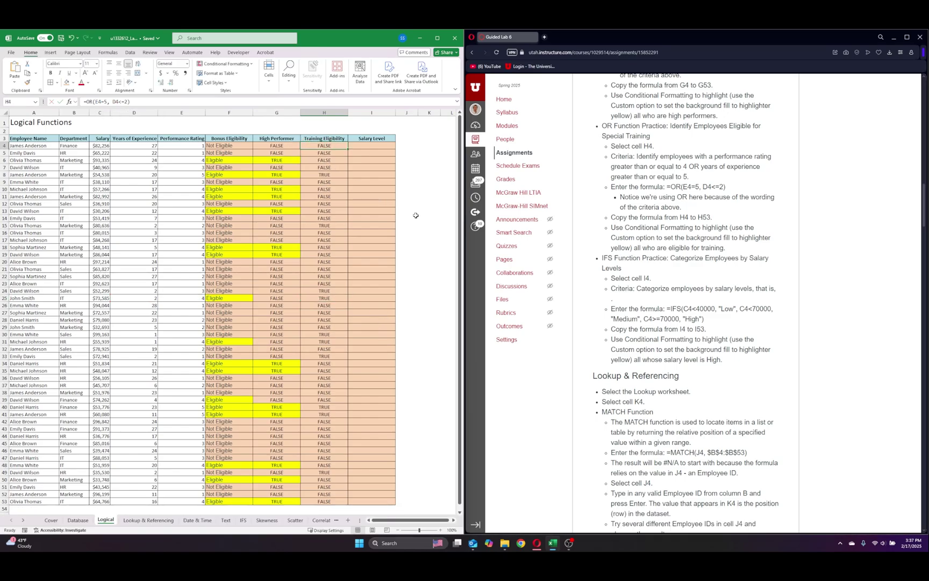
key("ctrl+shift+Down")
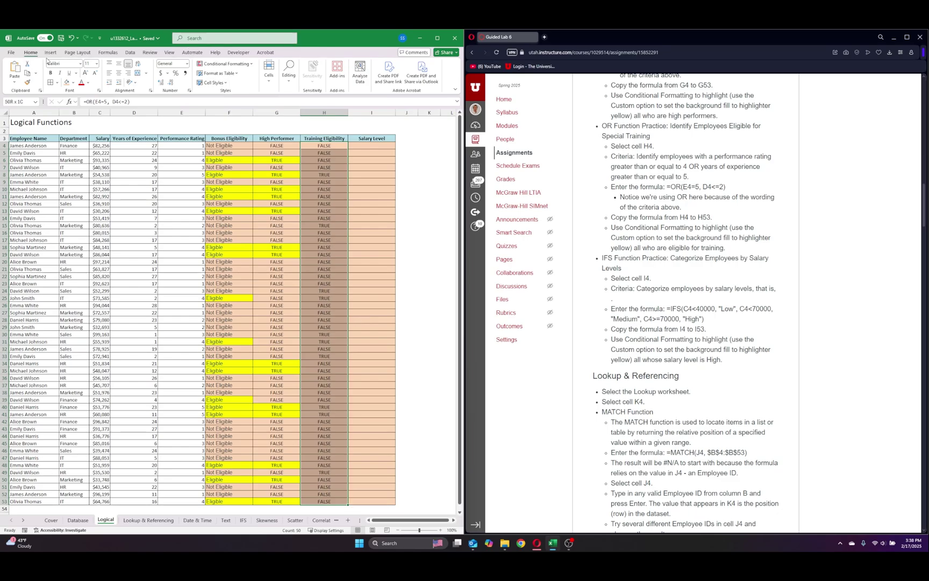
left_click(220, 64)
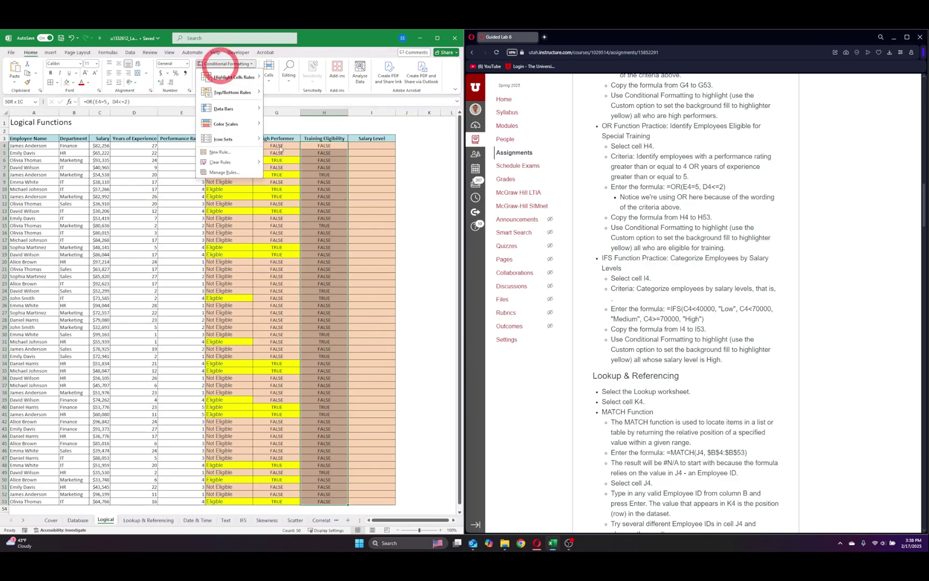
left_click(220, 151)
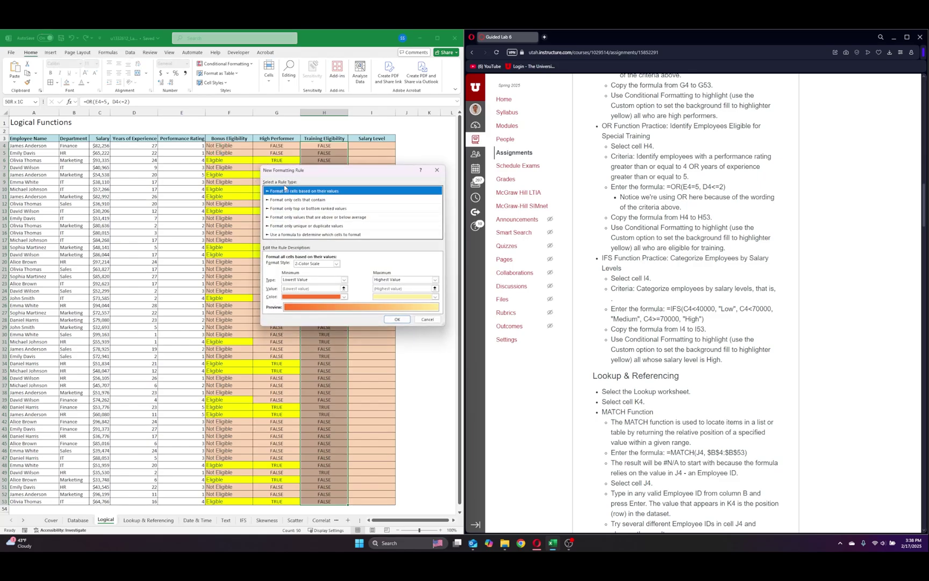
left_click(285, 235)
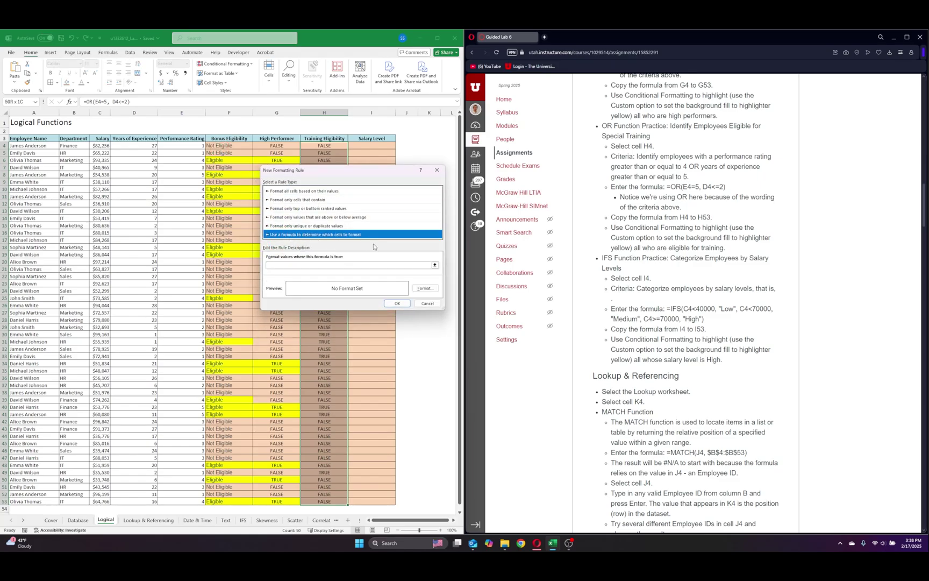
left_click(313, 266)
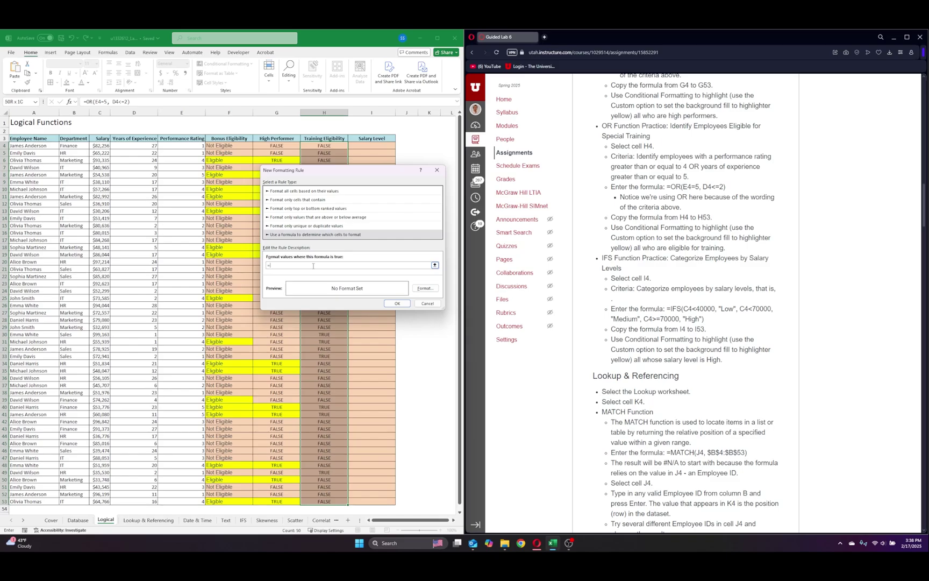
type("=h4")
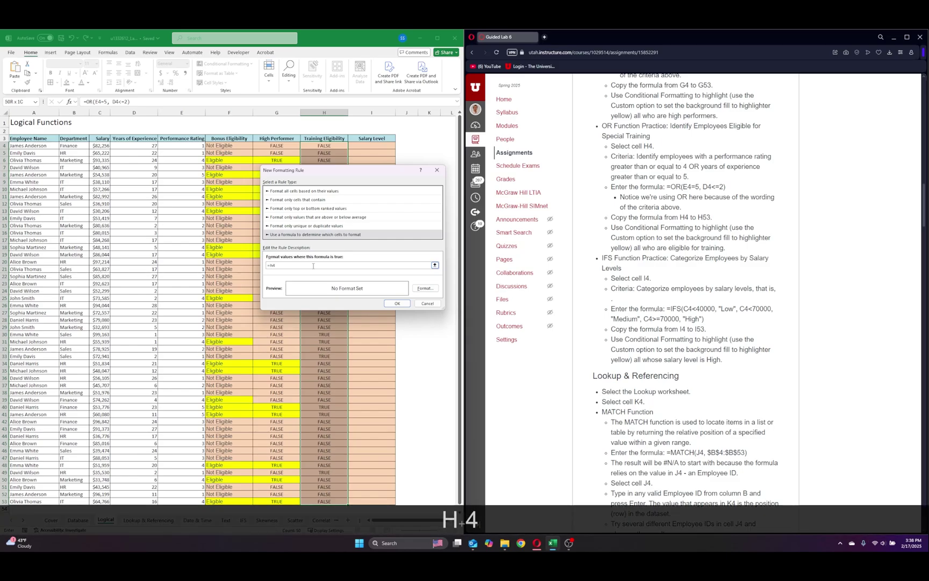
type("=True")
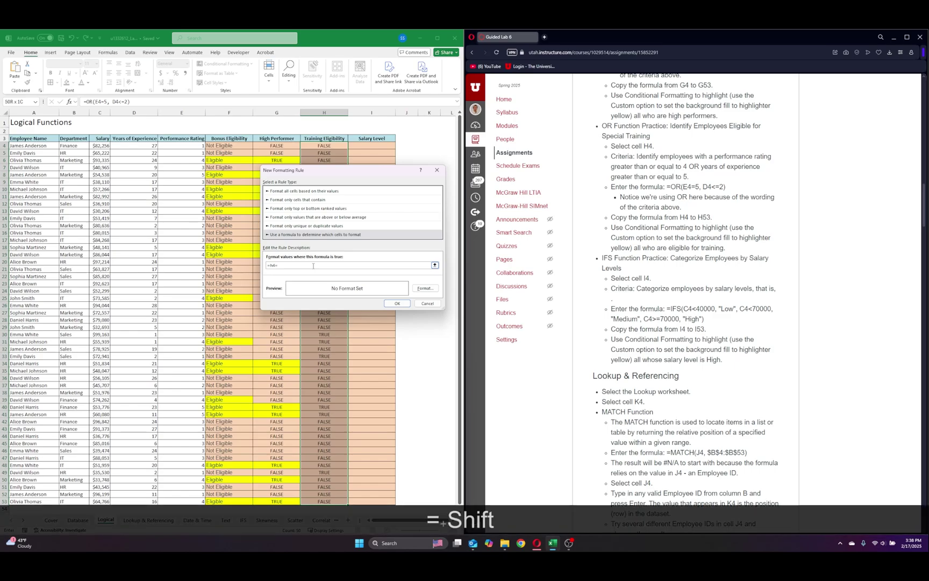
key("BackSpace")
key("BackSpace")
key("BackSpace")
type("RUE")
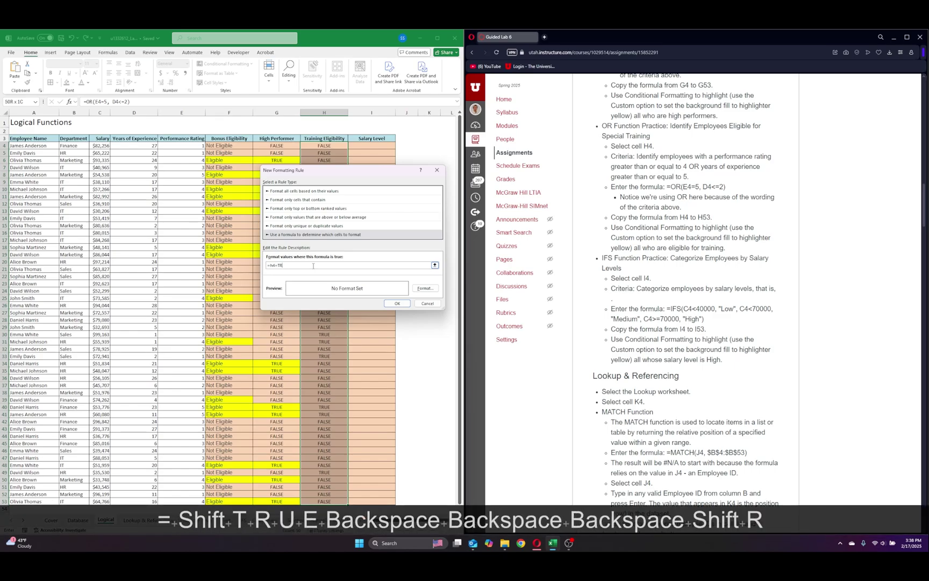
- Give the Training Eligibility rule a yellow background fill and apply it to the column
left_click(425, 288)
left_click(289, 225)
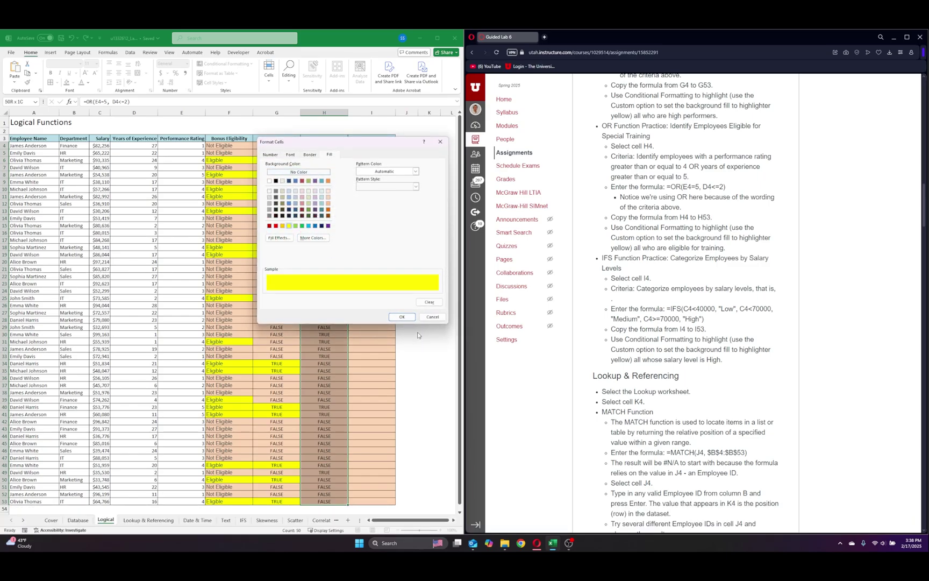
left_click(401, 316)
left_click(394, 303)
left_click(429, 153)
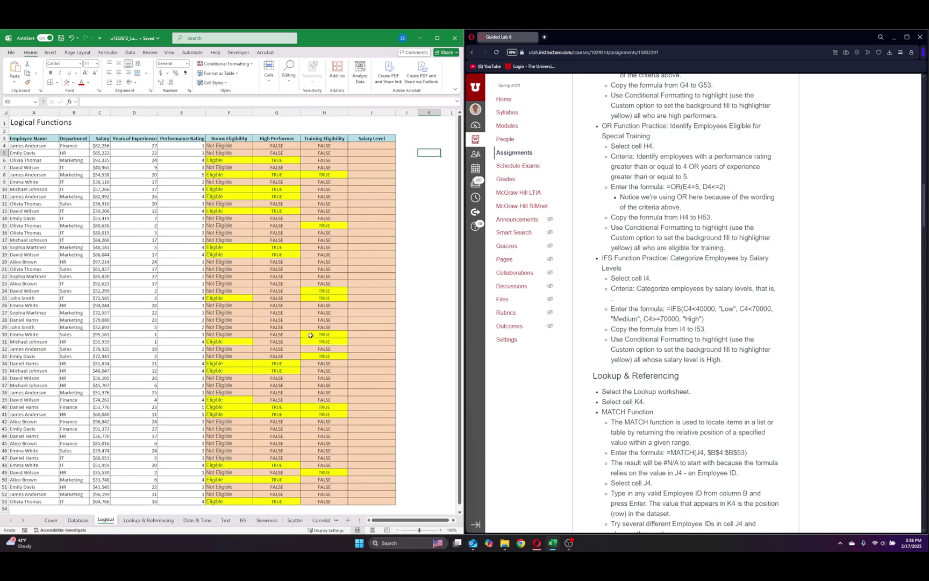
- Copy =IFS(C4<40000, "Low", C4<70000, "Medium", C4>=70000, "High") from the lab instructions into I4 of the Salary Level column
left_click(370, 148)
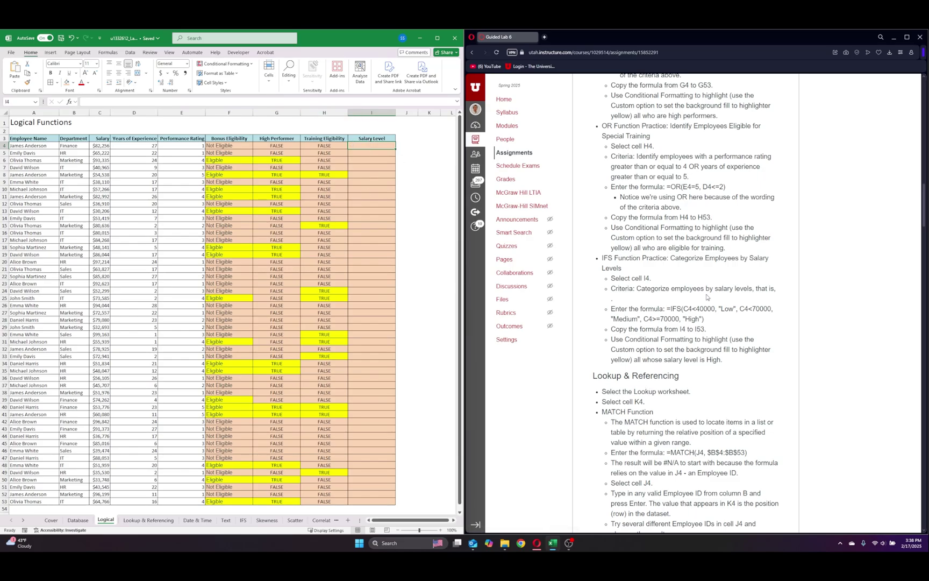
left_click_drag(667, 308, 705, 319)
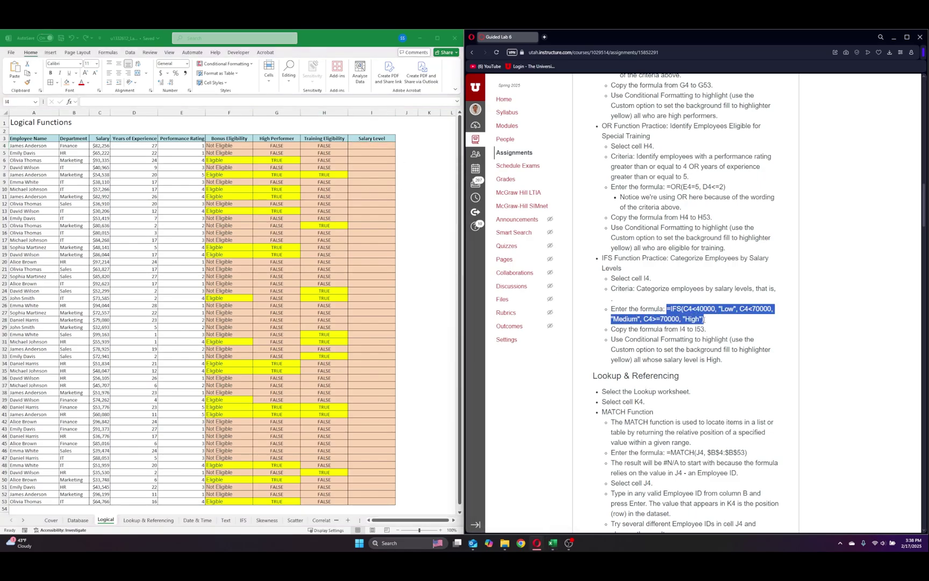
key("ctrl+c")
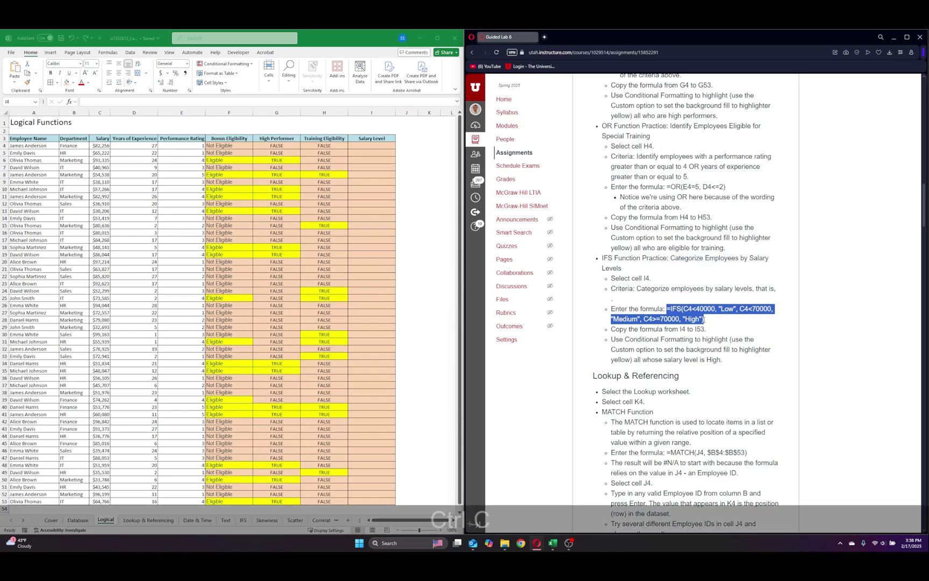
left_click(373, 151)
key("ctrl+v")
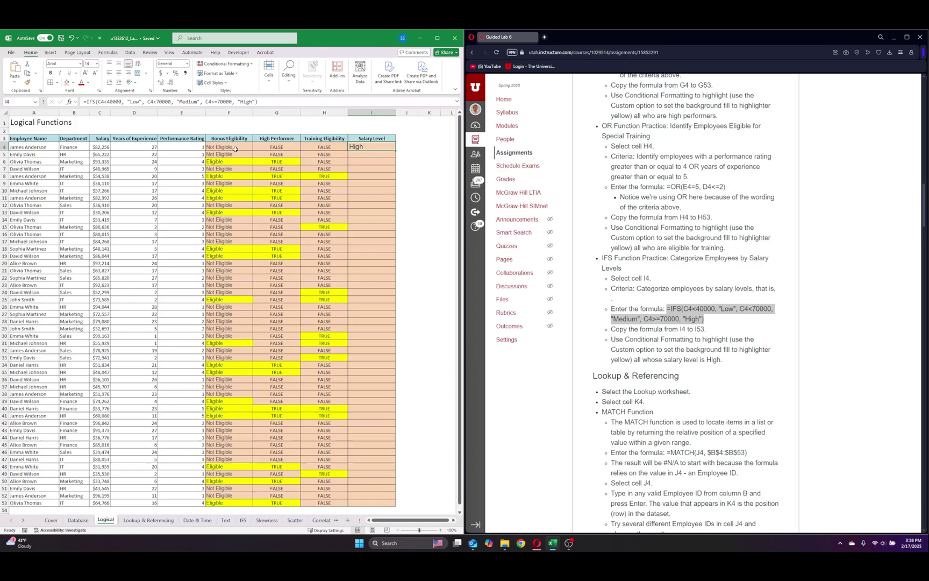
- Reduce the font size of the pasted IFS result in I4 to suit the table's other rows
left_click(96, 64)
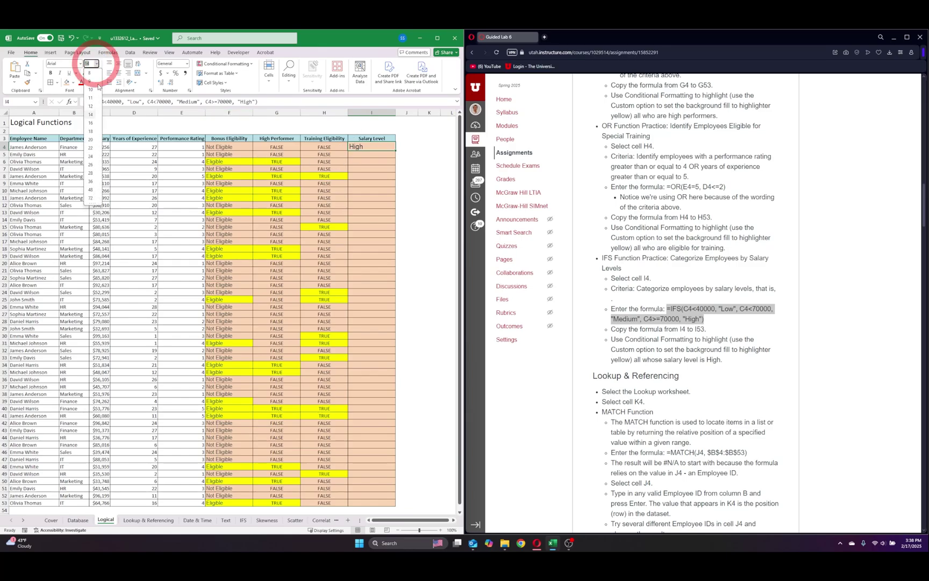
key("Escape")
left_click(416, 145)
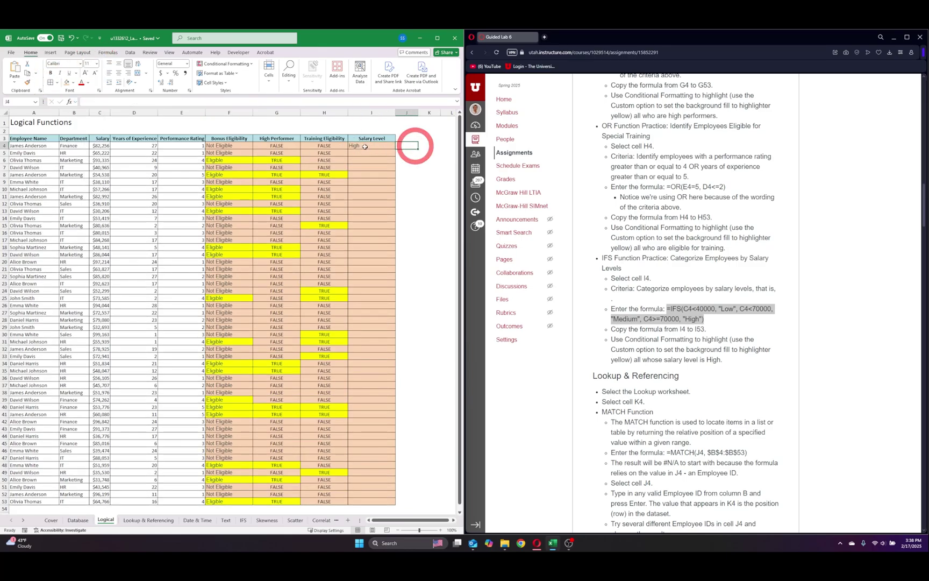
left_click(365, 146)
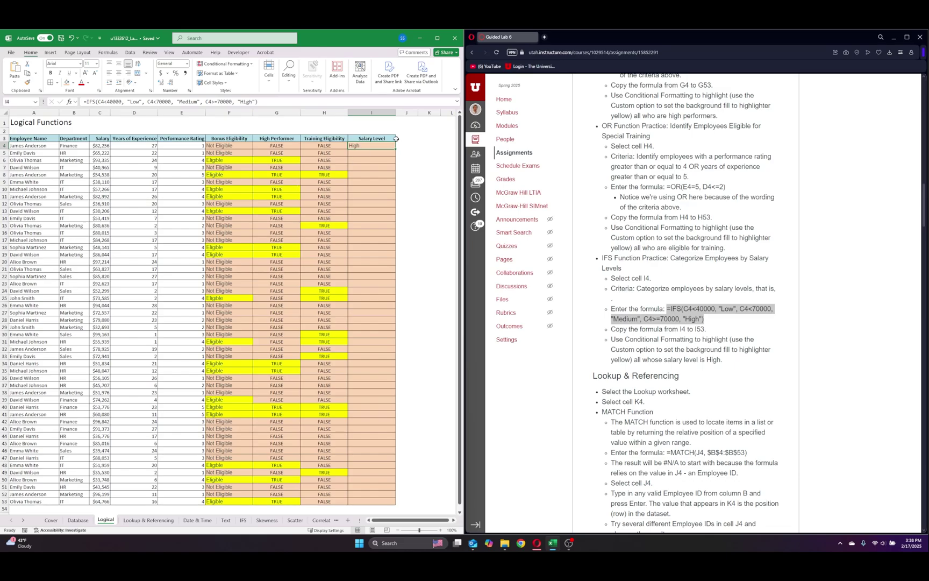
- Review the salary conditions in I4's IFS formula and copy it down the Salary Level column through I53
left_click(262, 101)
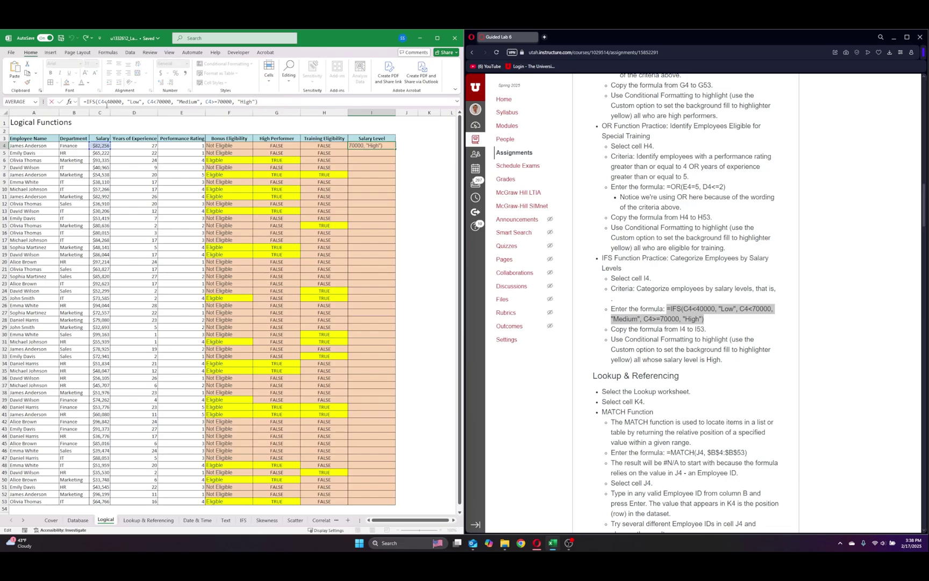
left_click(92, 101)
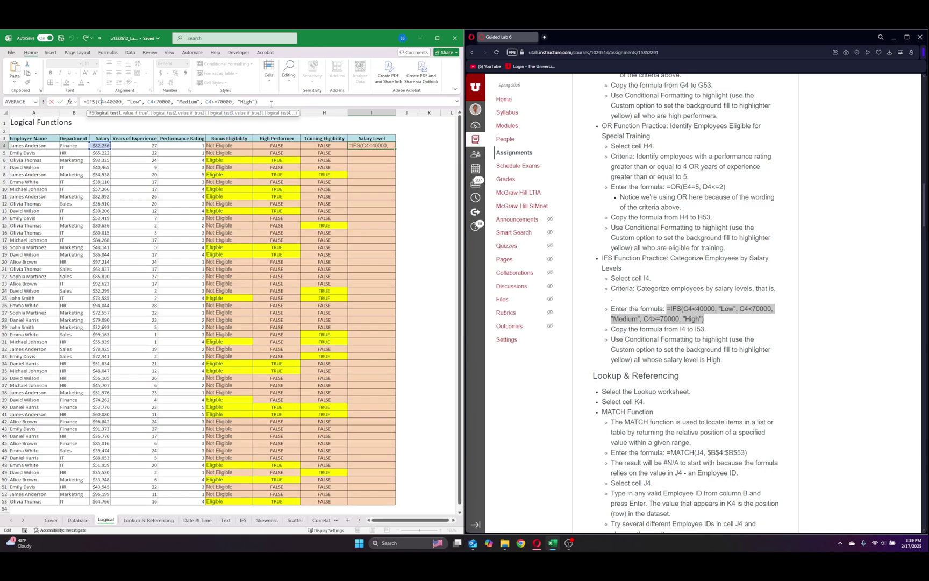
key("Return")
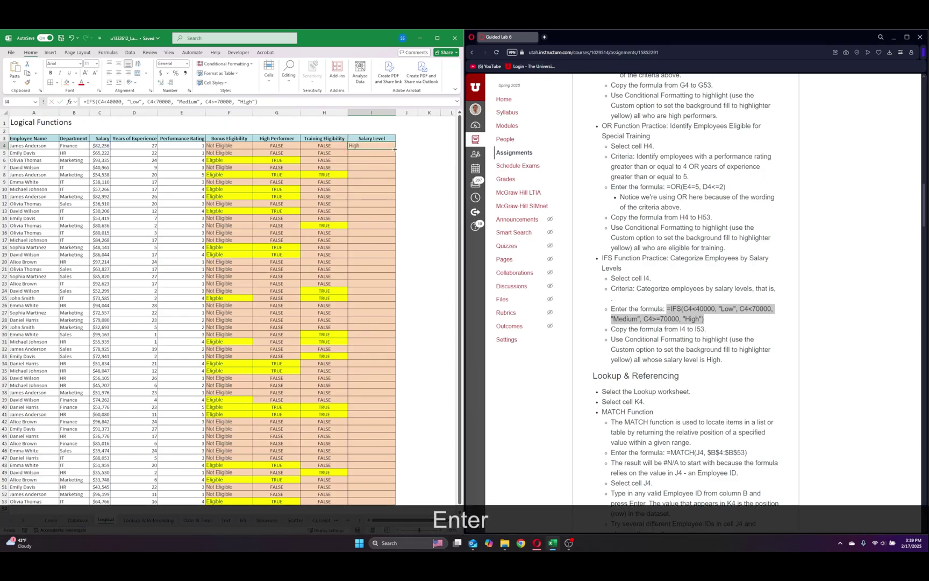
double_click(395, 152)
left_click(429, 174)
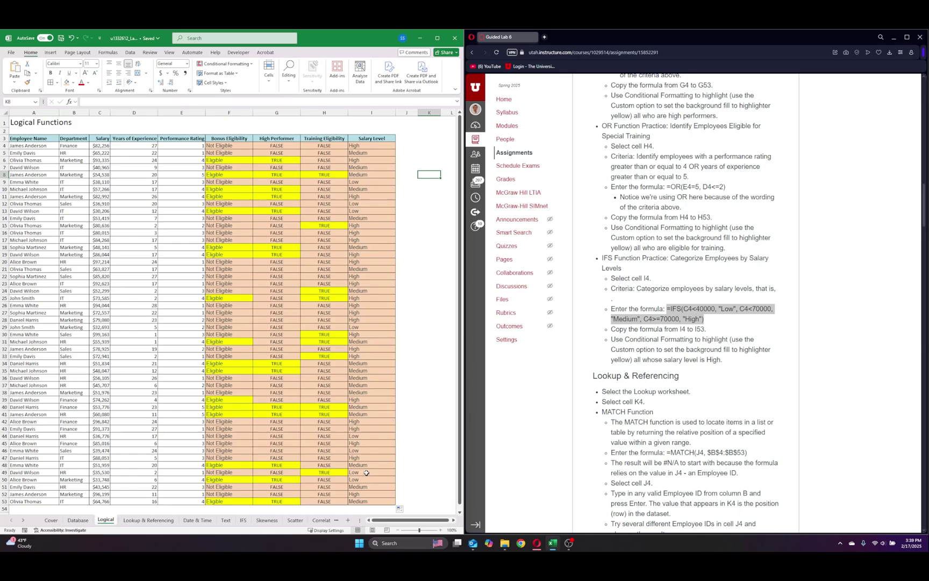
- Following the lab instructions, create a formula-based conditional formatting rule for I4:I53 using =I4="High"
left_click(375, 145)
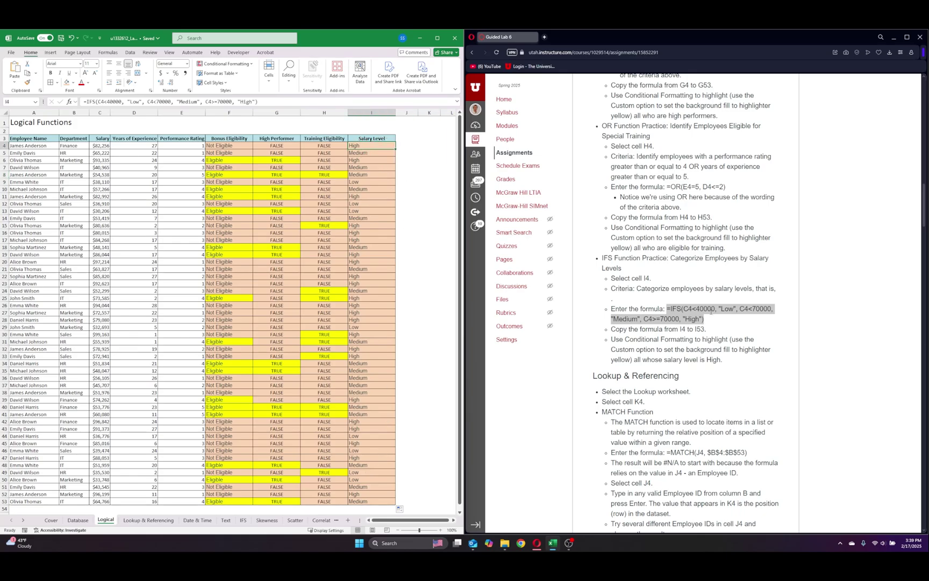
left_click(767, 353)
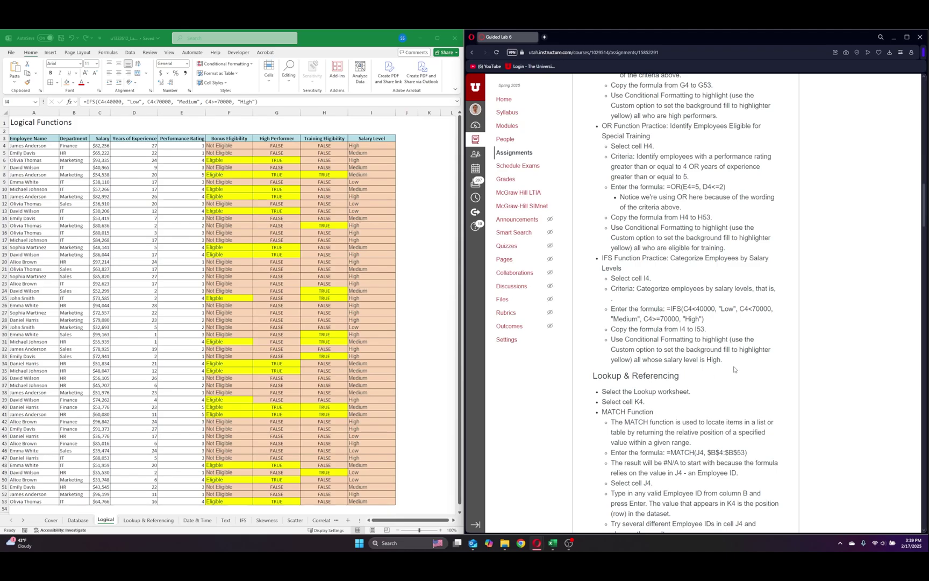
left_click(360, 144)
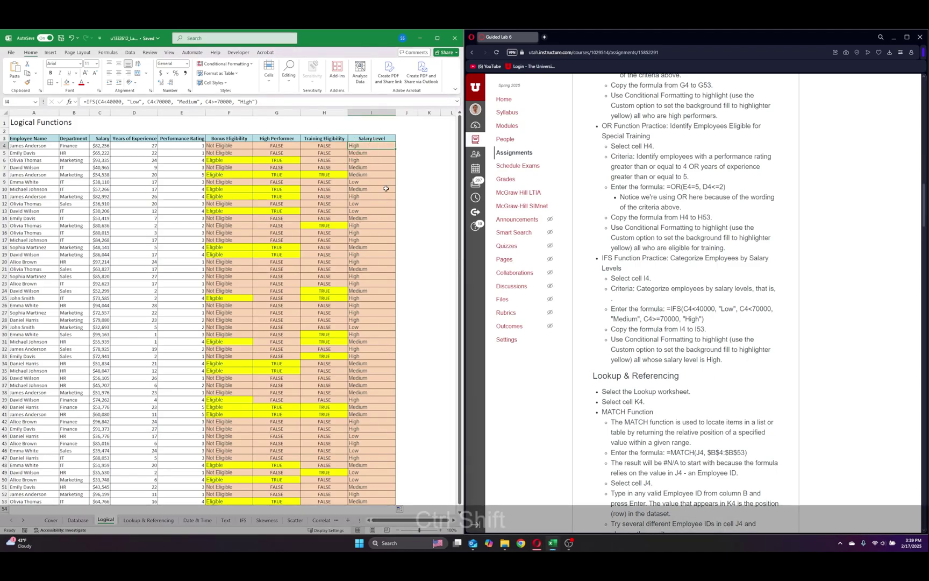
key("ctrl+shift+Down")
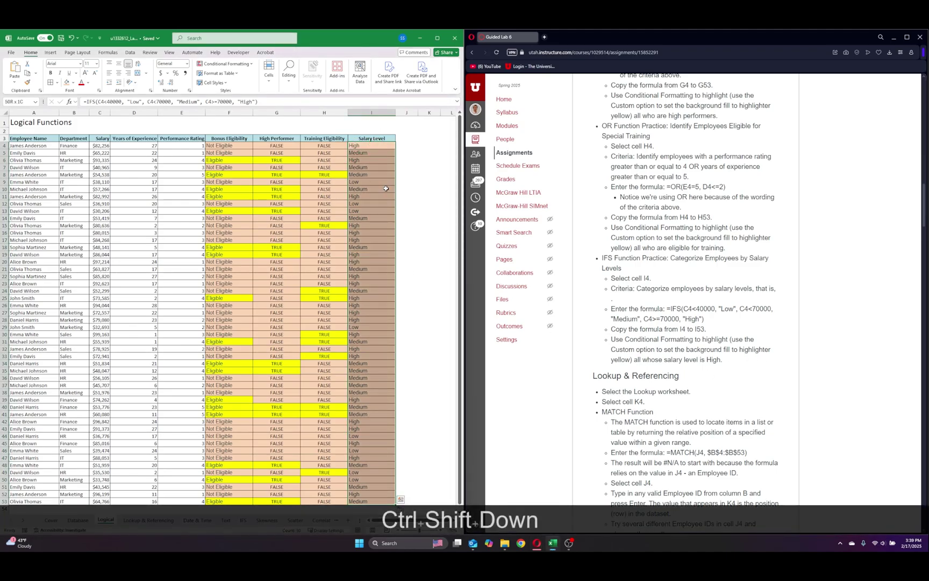
left_click(226, 66)
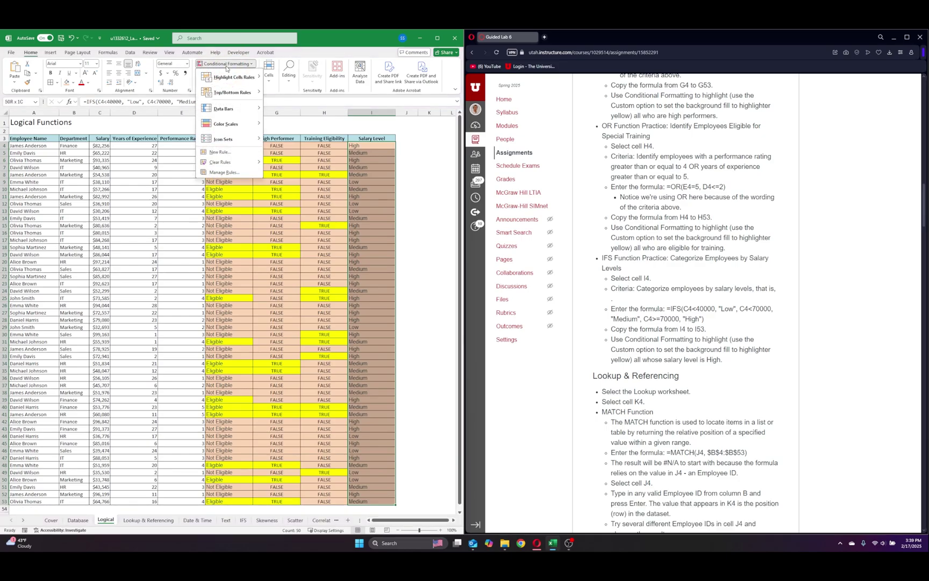
left_click(227, 153)
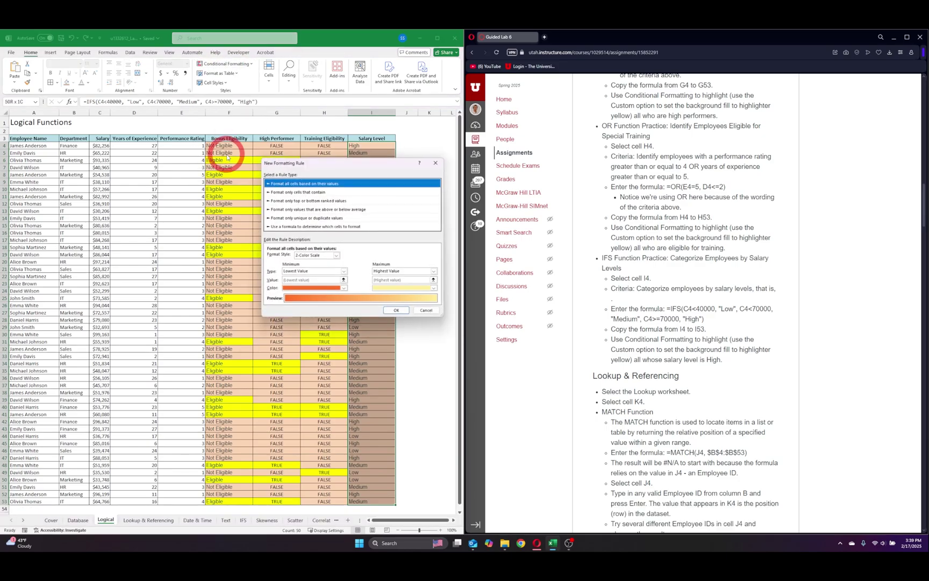
left_click(296, 227)
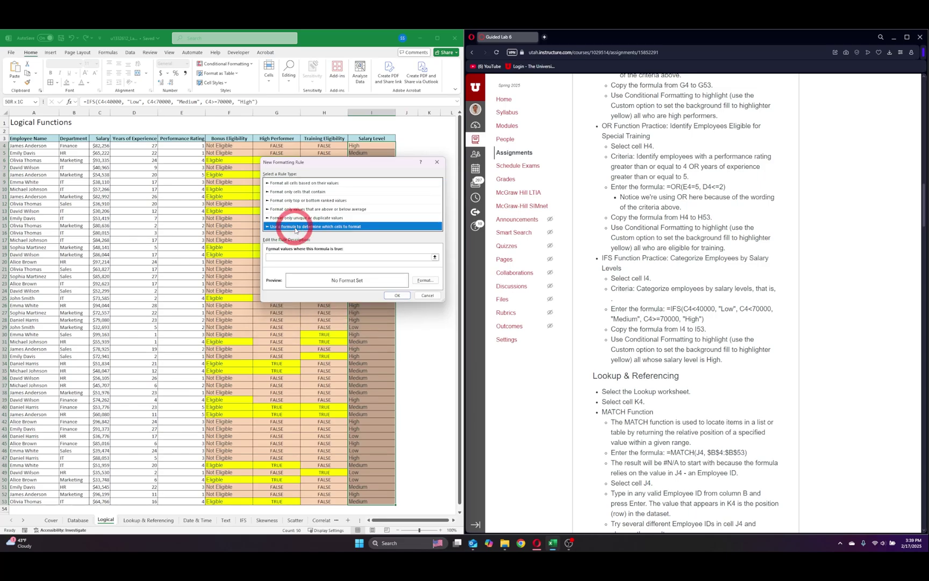
left_click(305, 258)
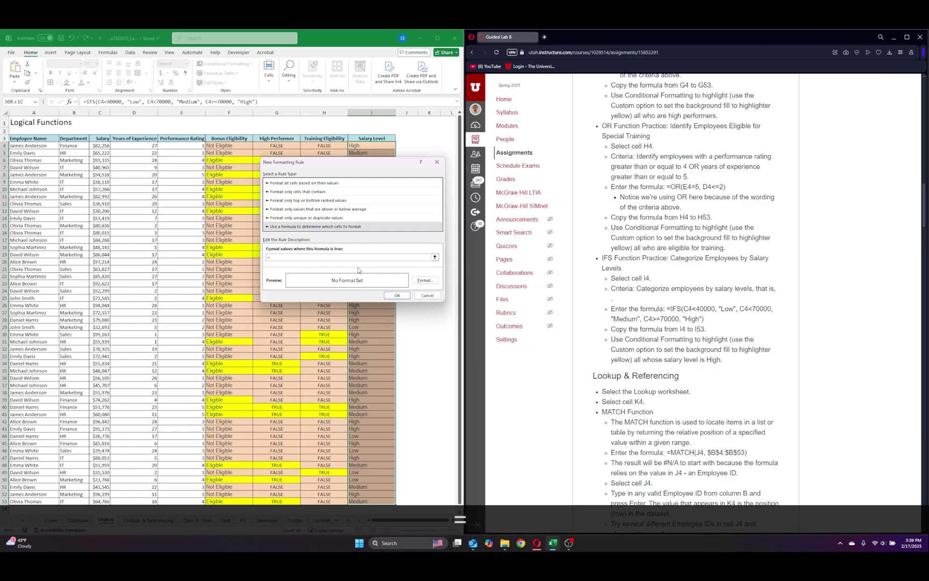
type("=I4=\"")
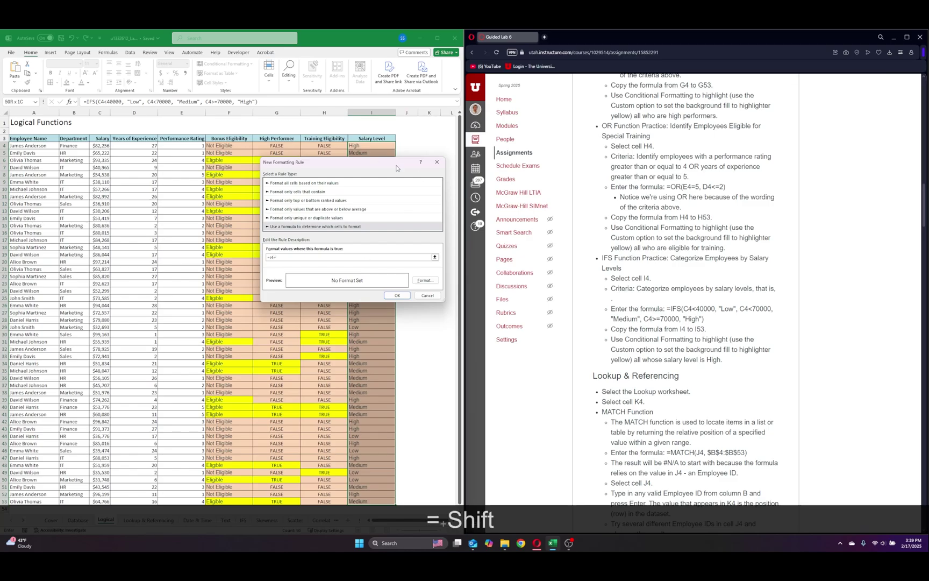
type("High")
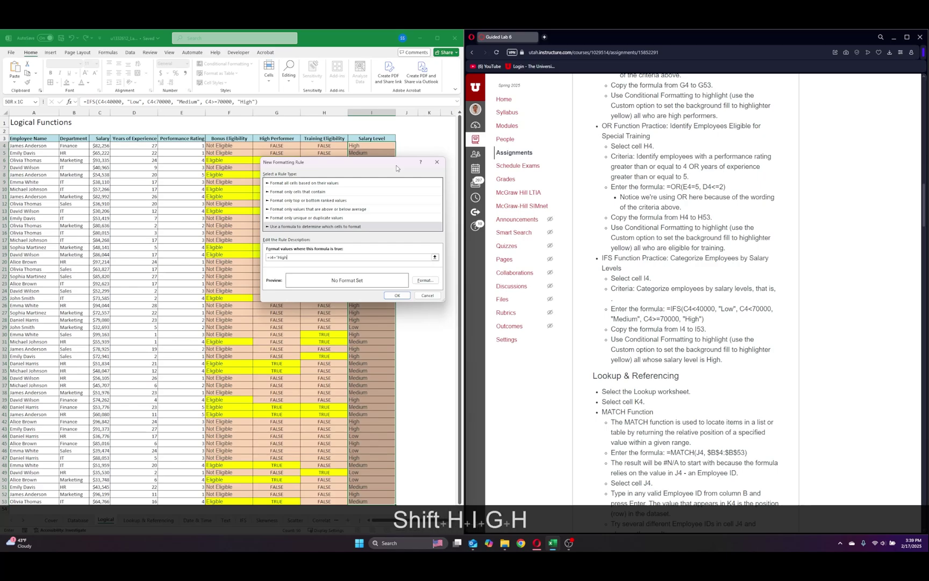
type("\"")
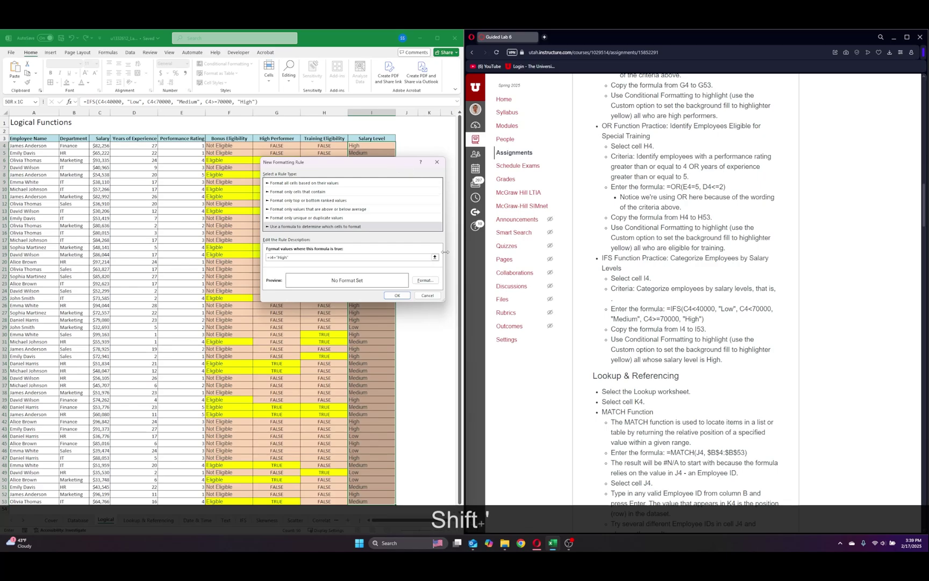
- Give the "High" salary rule a yellow background fill and apply it to the Salary Level column
left_click(425, 280)
left_click(289, 217)
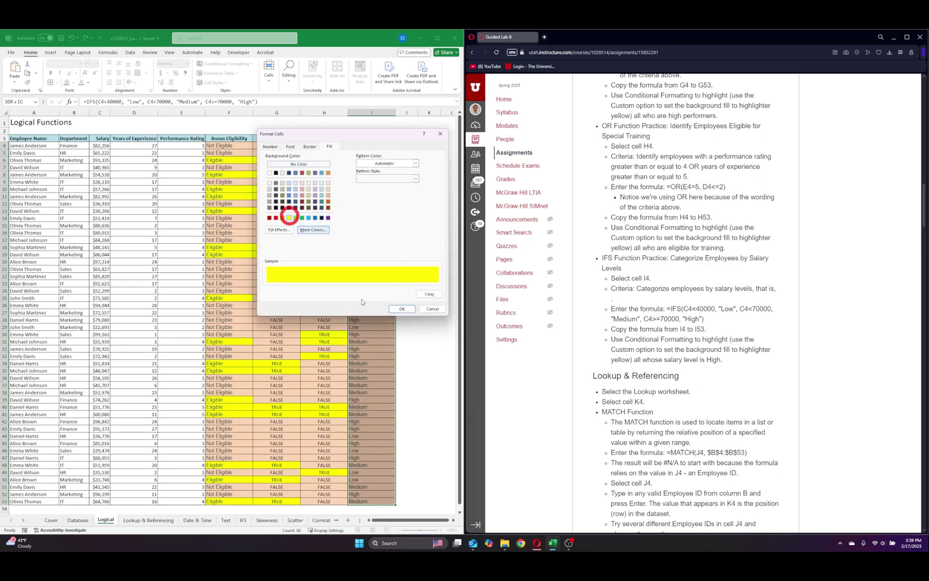
left_click(401, 309)
left_click(397, 295)
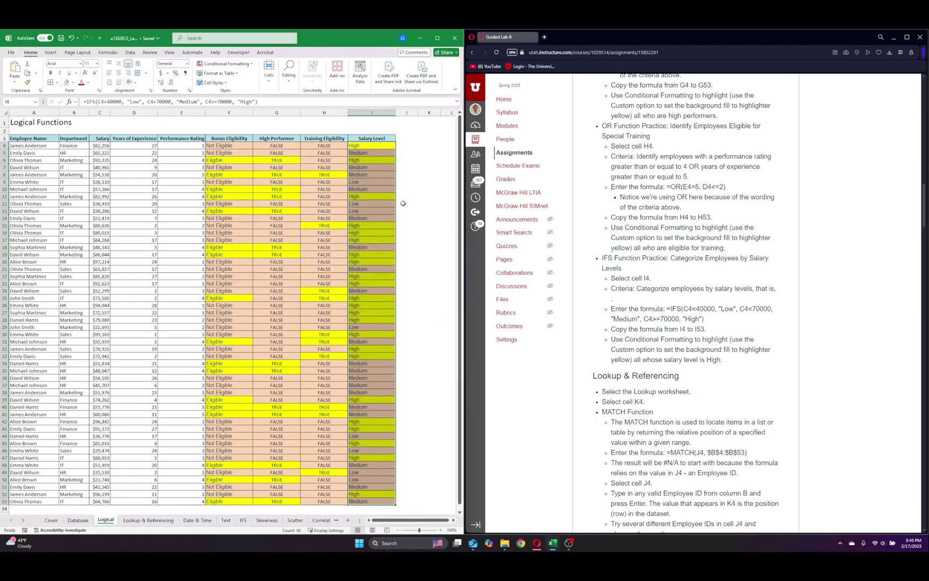
- Check the Lookup & Referencing instructions and open the Lookup & Referencing worksheet with its MATCH table in view
left_click(407, 197)
scroll(434, 320, "down", 1)
scroll(435, 320, "up", 1)
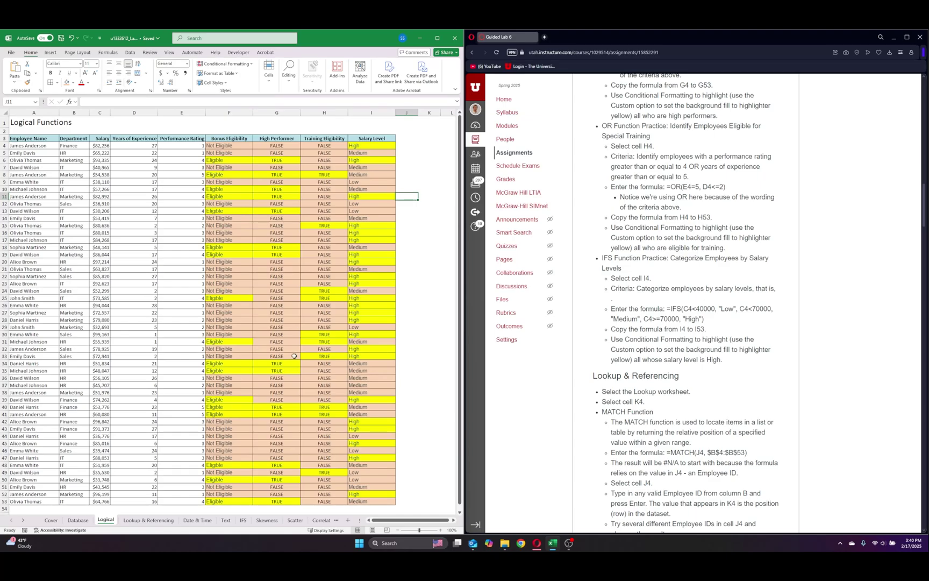
scroll(712, 313, "down", 5)
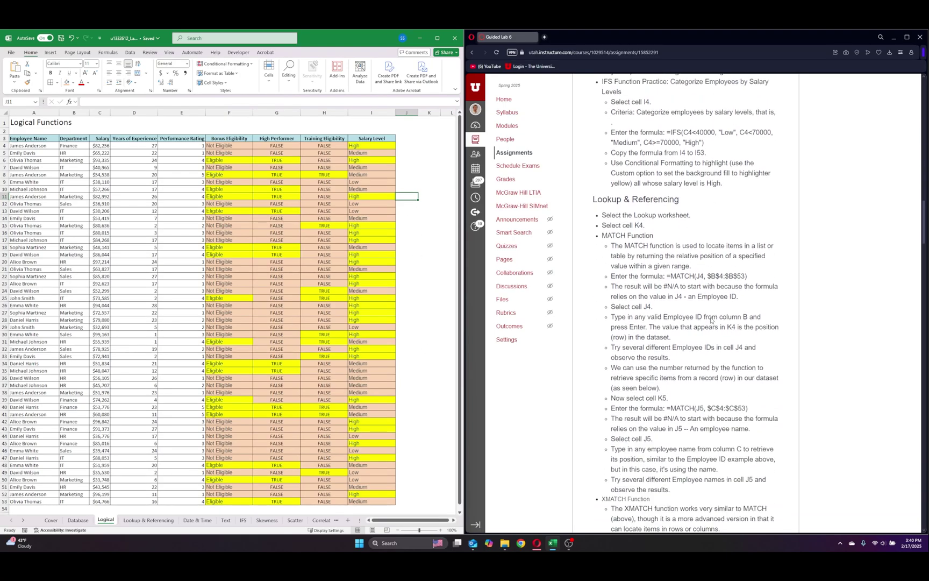
scroll(712, 313, "down", 1)
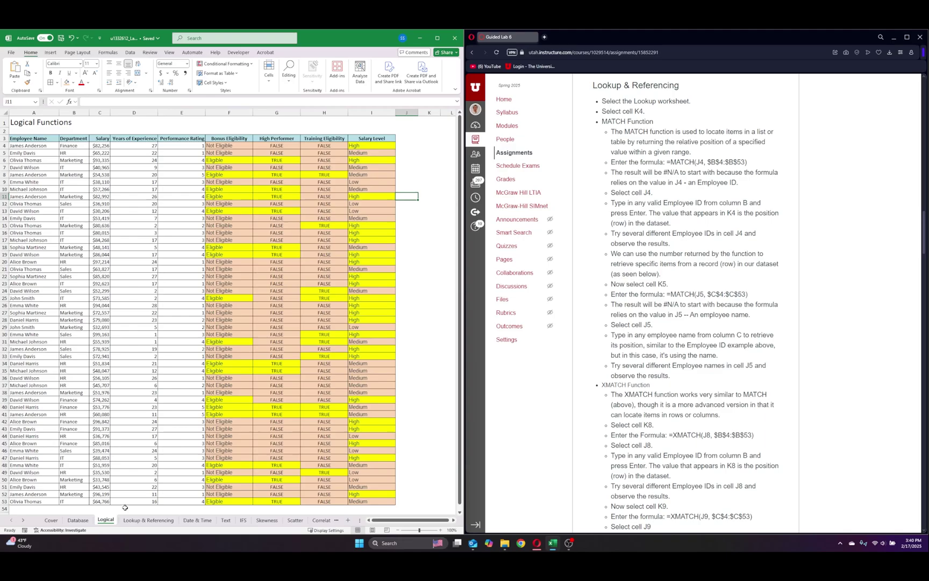
left_click(135, 520)
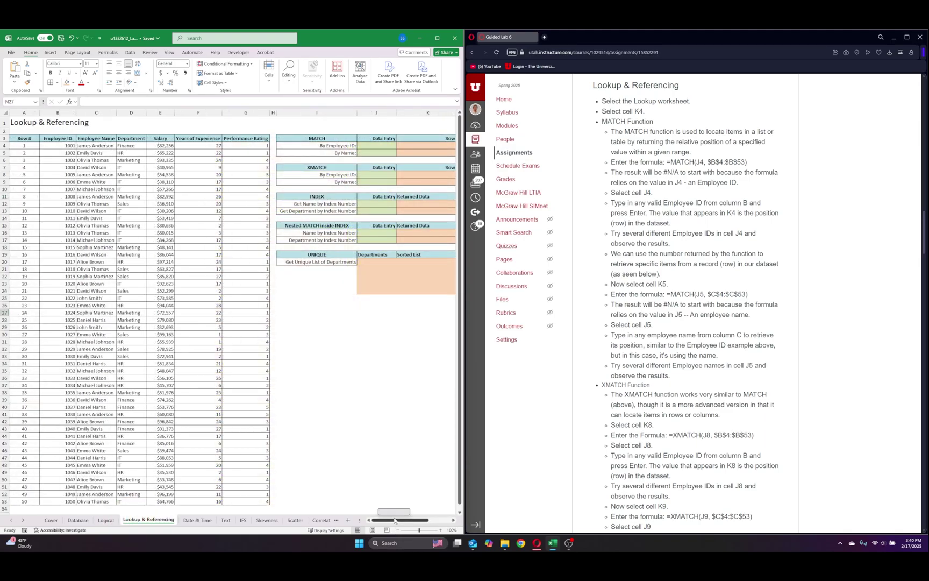
left_click_drag(393, 520, 401, 517)
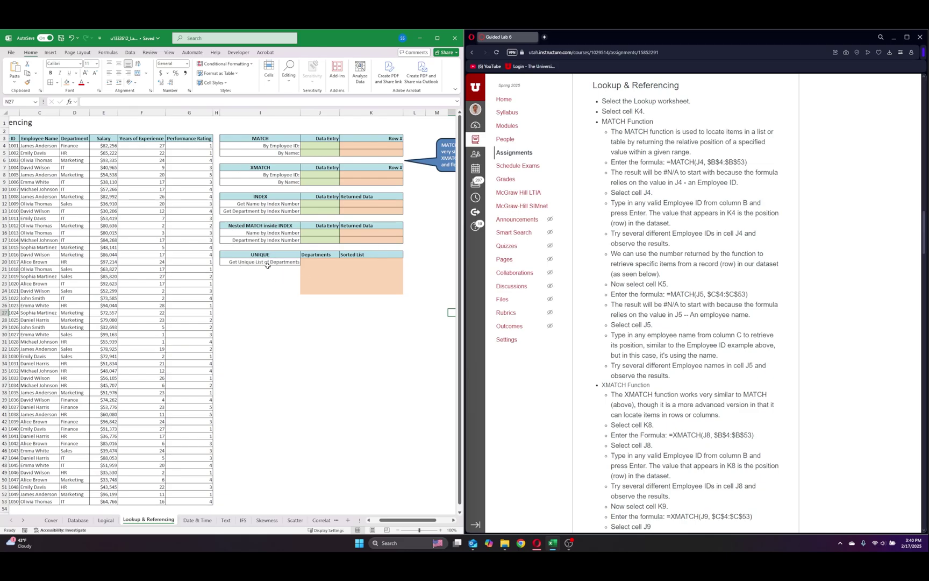
left_click(320, 146)
left_click(311, 458)
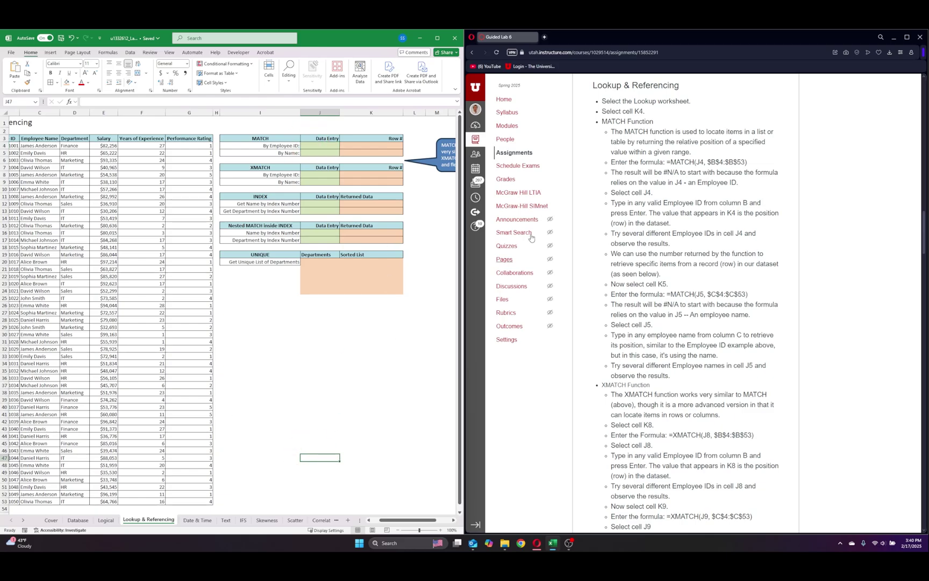
- Enter =MATCH(J4,$B$4:$B$53) in K4 to look up by employee ID, and review the formula's lookup value
left_click(386, 145)
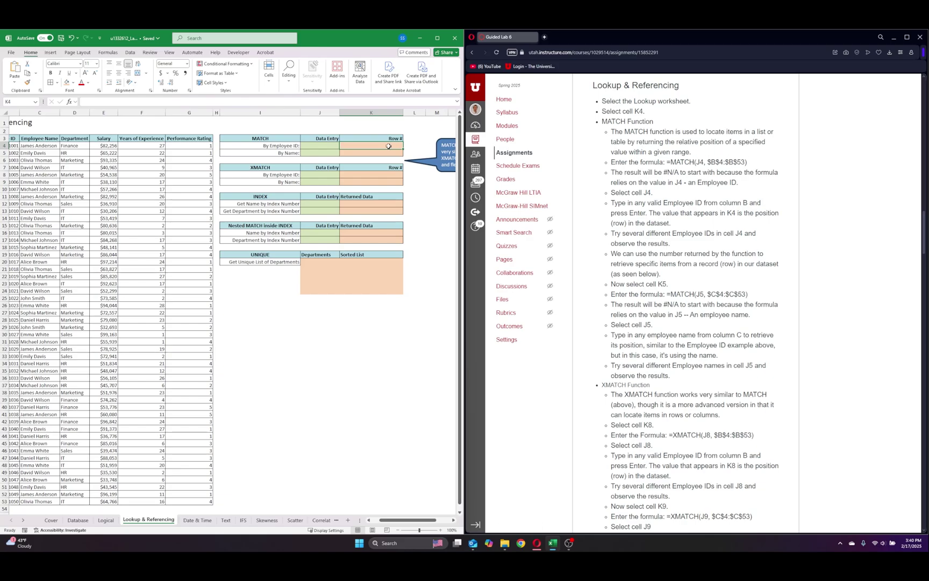
type("=match(")
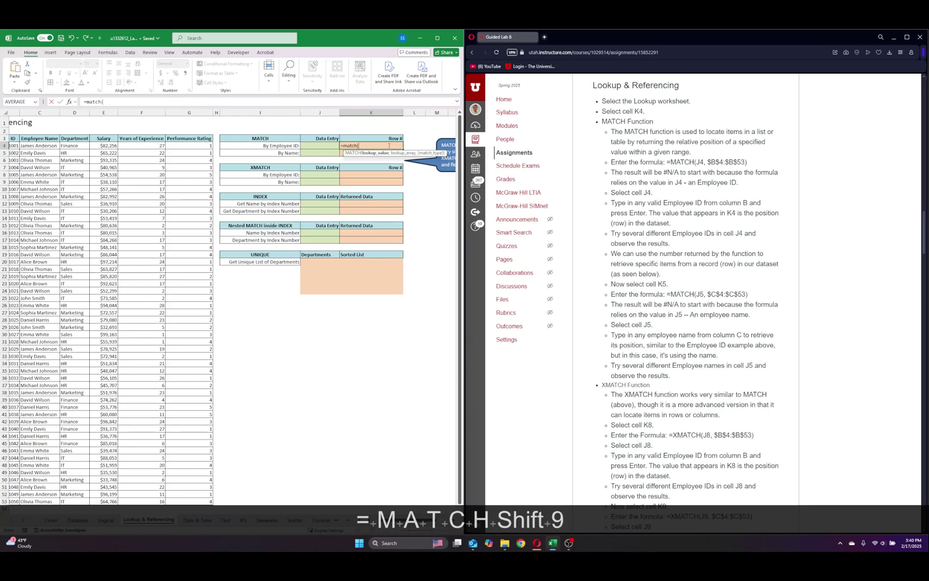
type("j4")
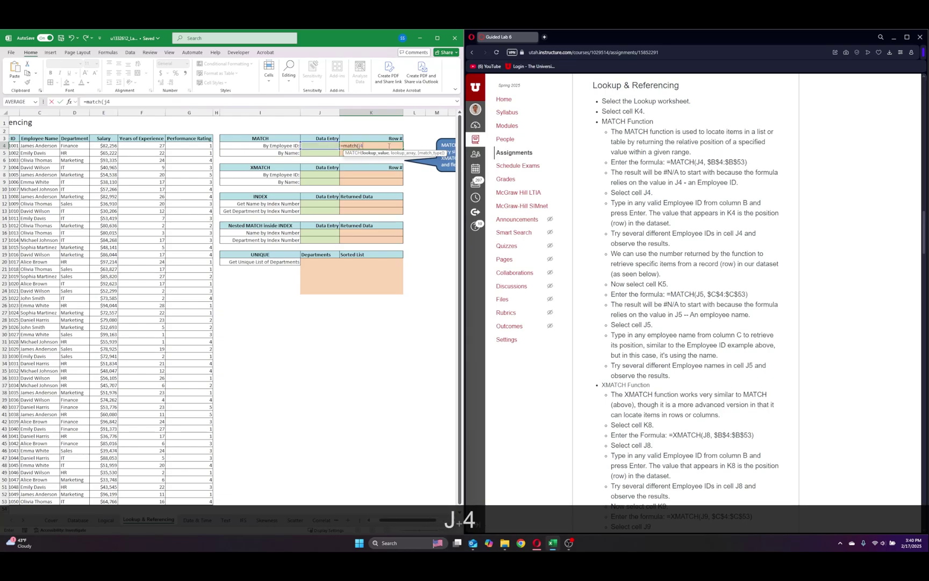
type(",")
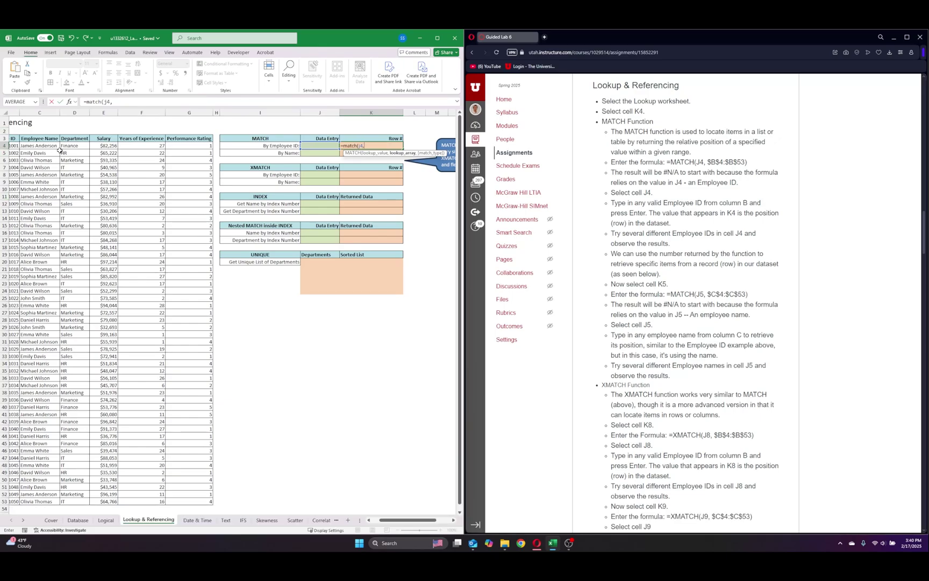
left_click_drag(382, 520, 368, 520)
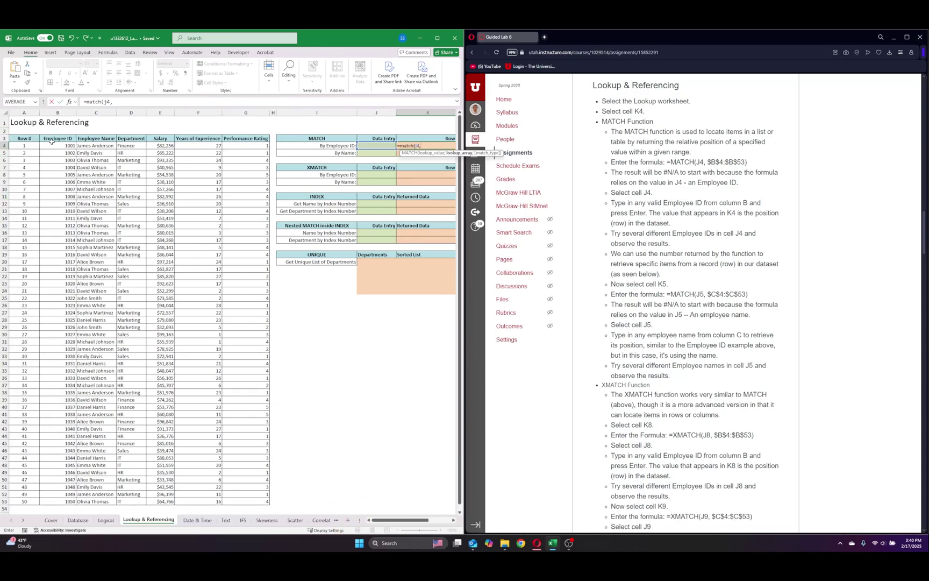
left_click(53, 146)
key("ctrl+shift+Down")
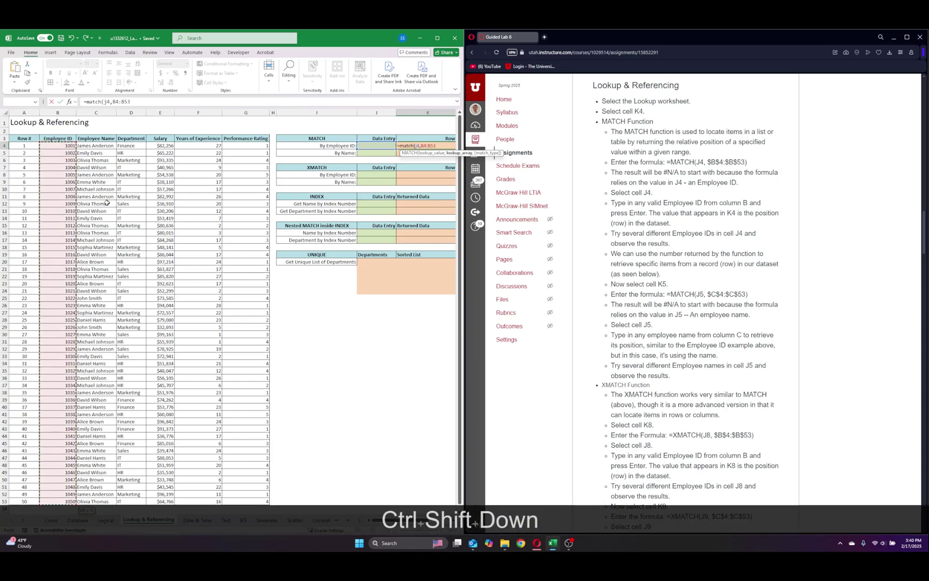
key("F4")
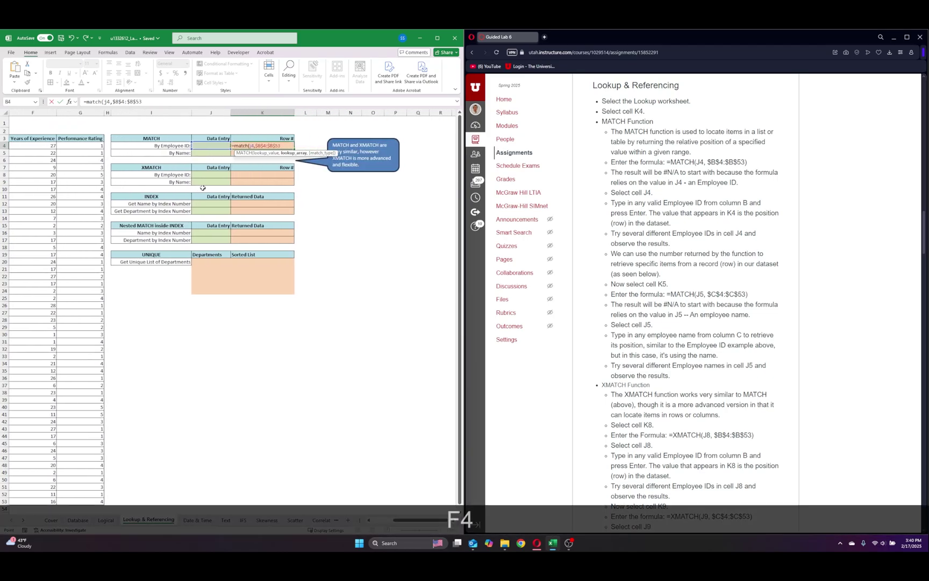
type(")")
key("Return")
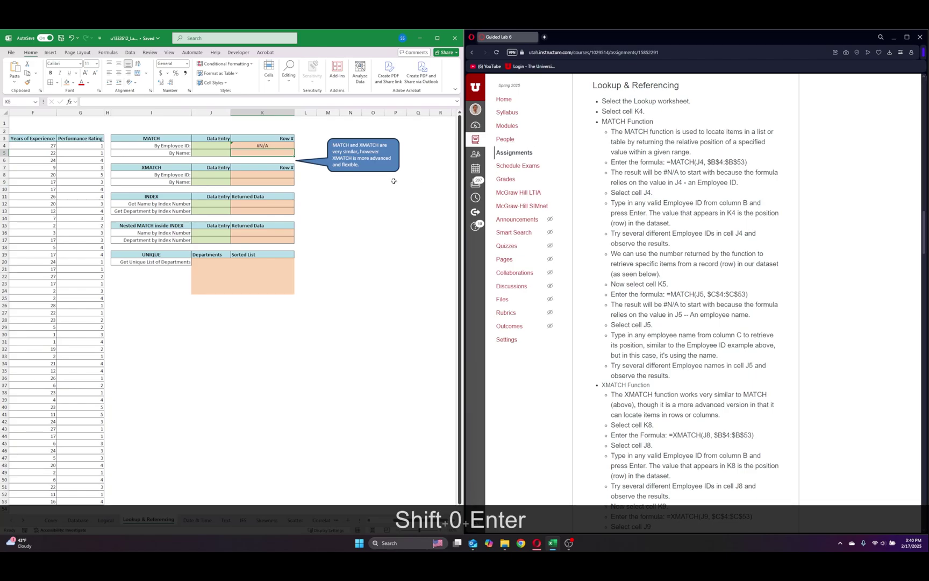
left_click(251, 145)
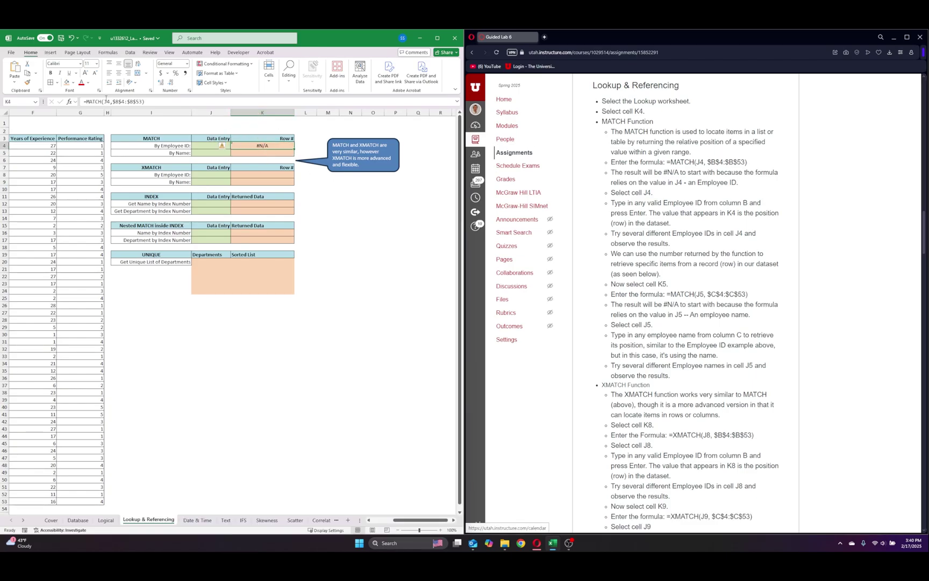
left_click(109, 101)
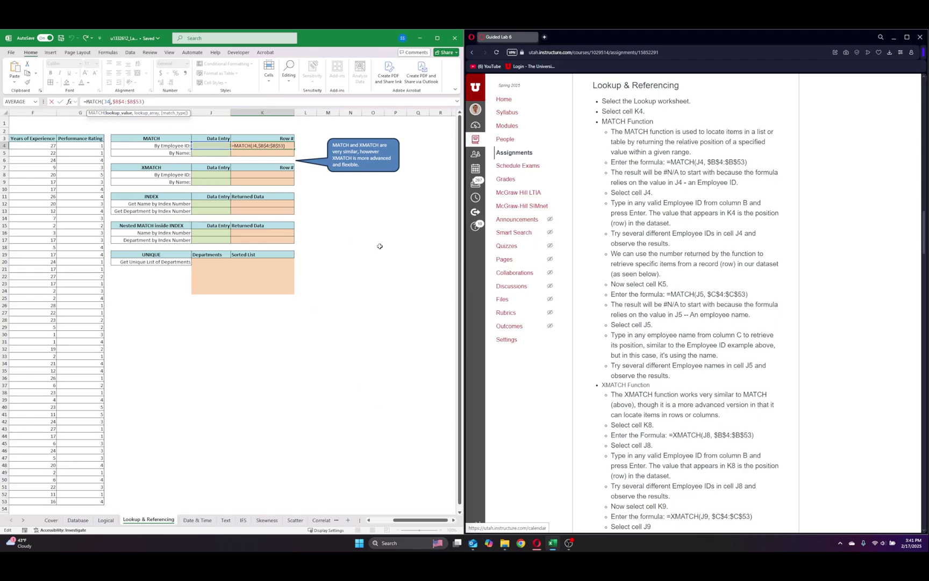
key("Return")
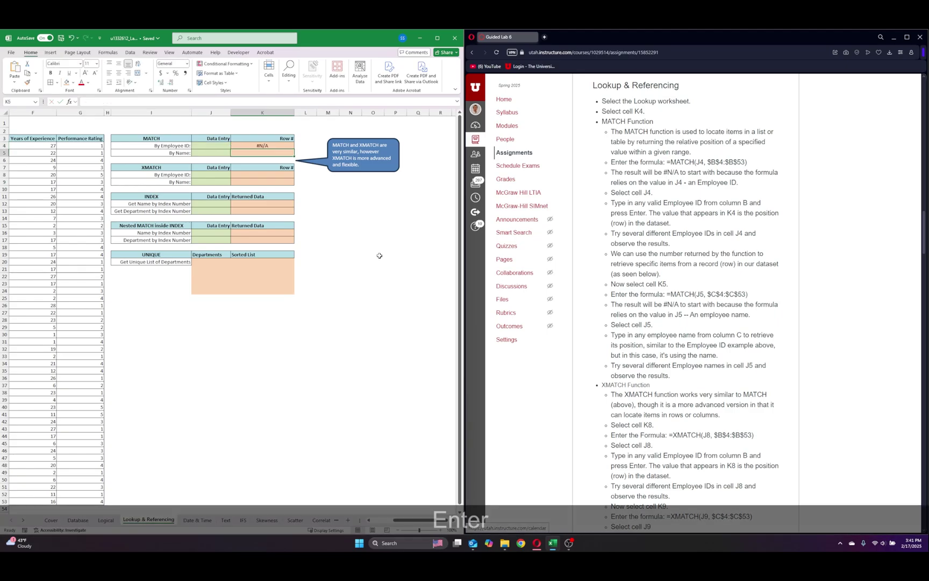
- Enter the fourth listed employee's ID in J4 and compare the MATCH result with that employee's record in the dataset
left_click(217, 148)
scroll(205, 214, "left", 3)
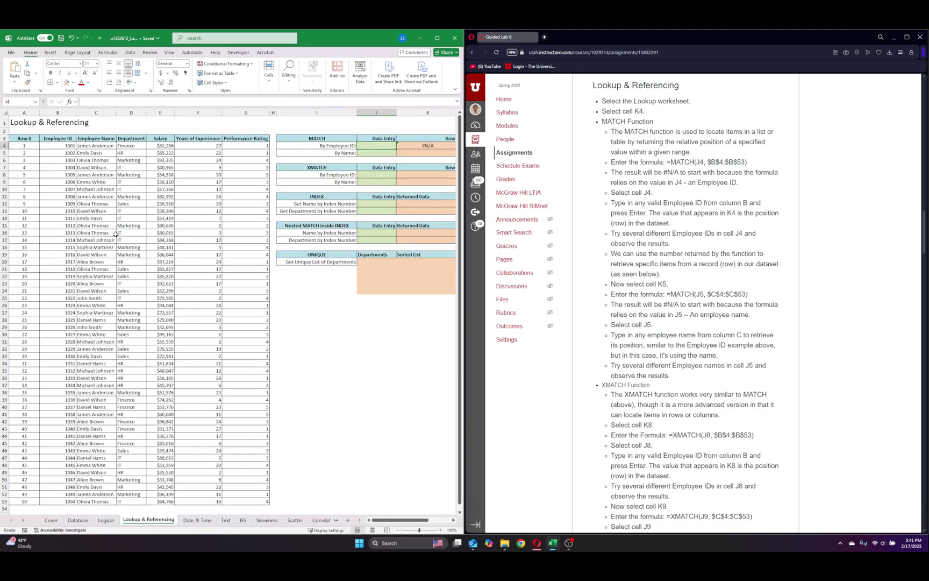
type("1004")
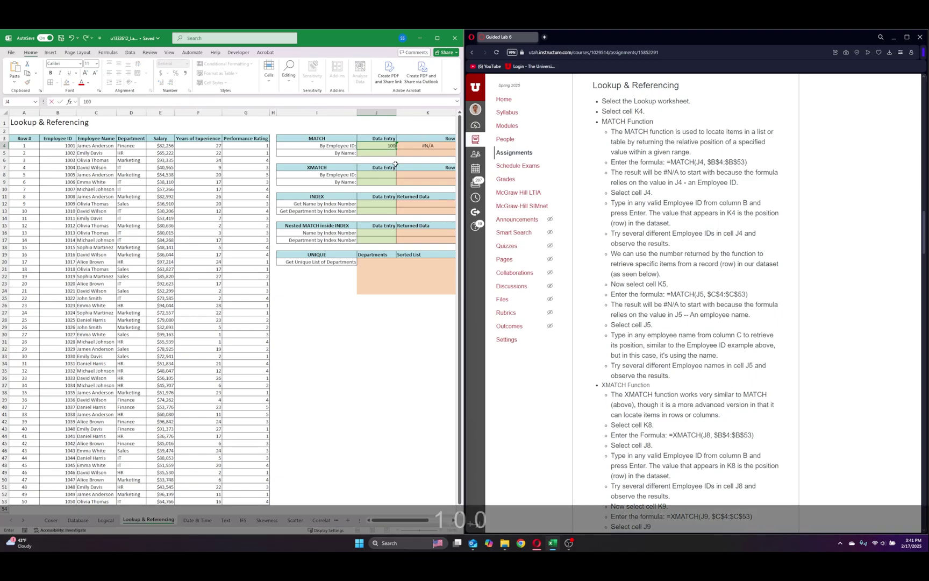
key("Return")
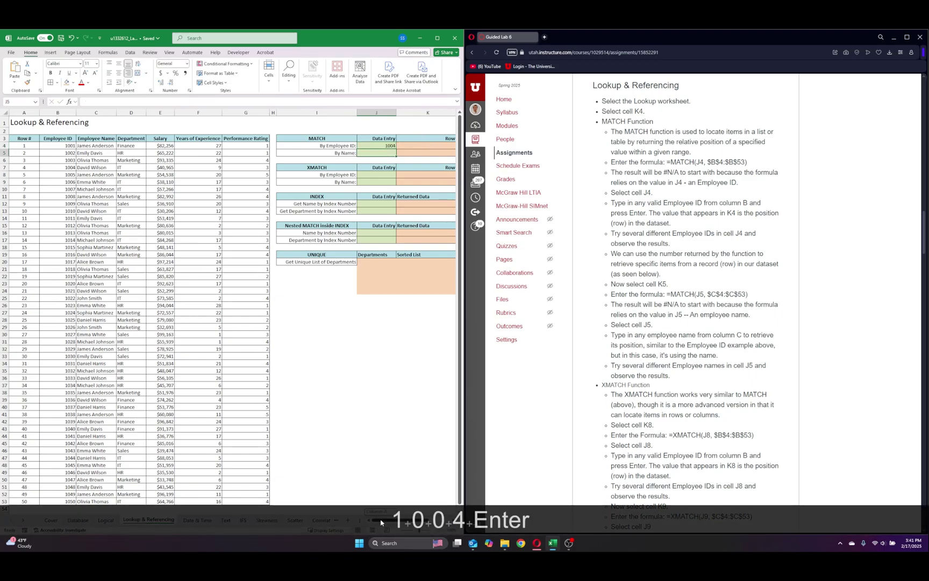
left_click_drag(380, 520, 384, 519)
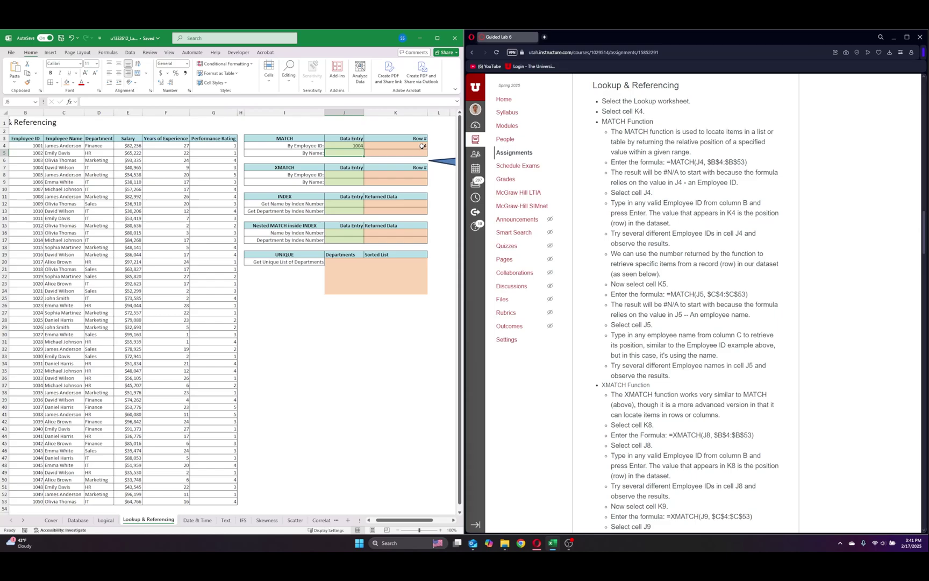
left_click(18, 149)
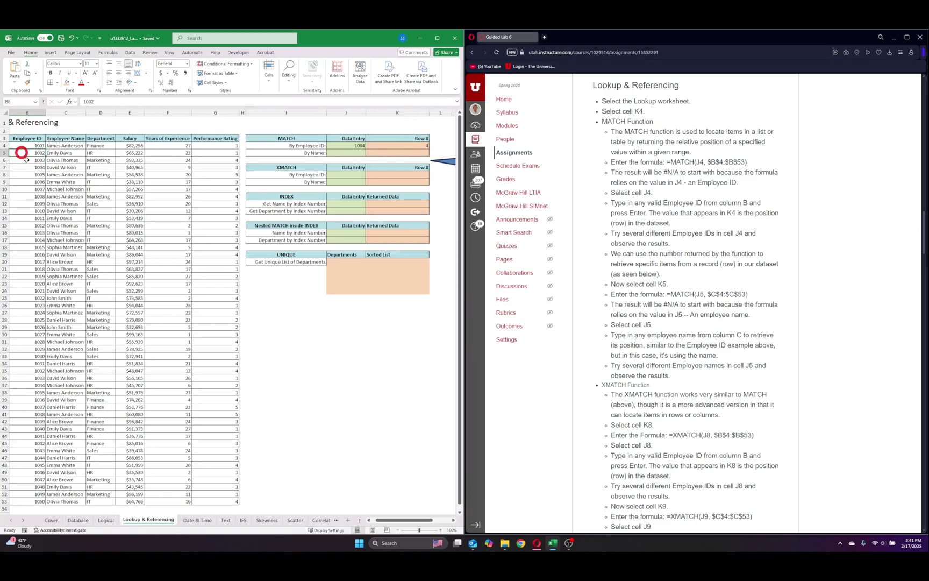
left_click(41, 169)
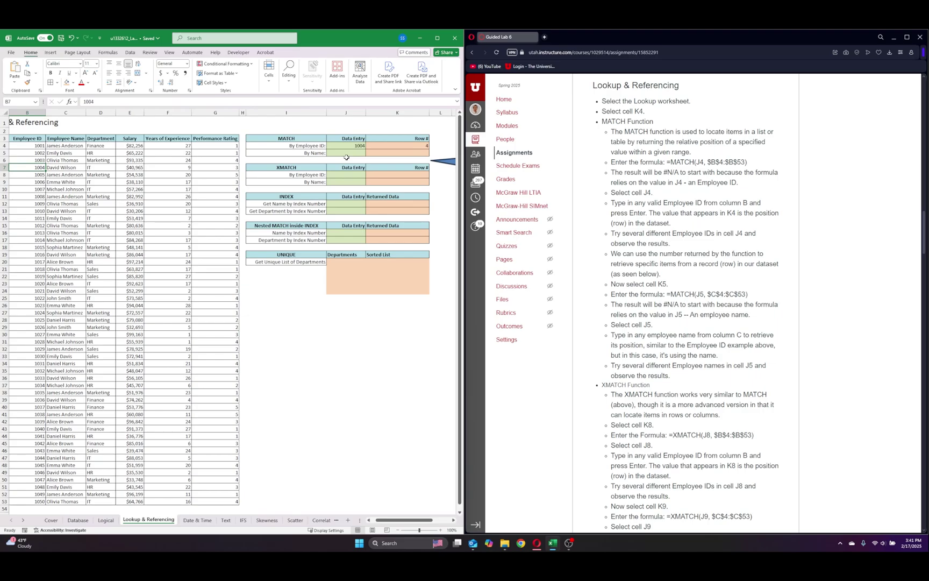
- Replace the lookup value in J4 with the second listed employee's ID and check it against the Employee ID column
left_click(376, 155)
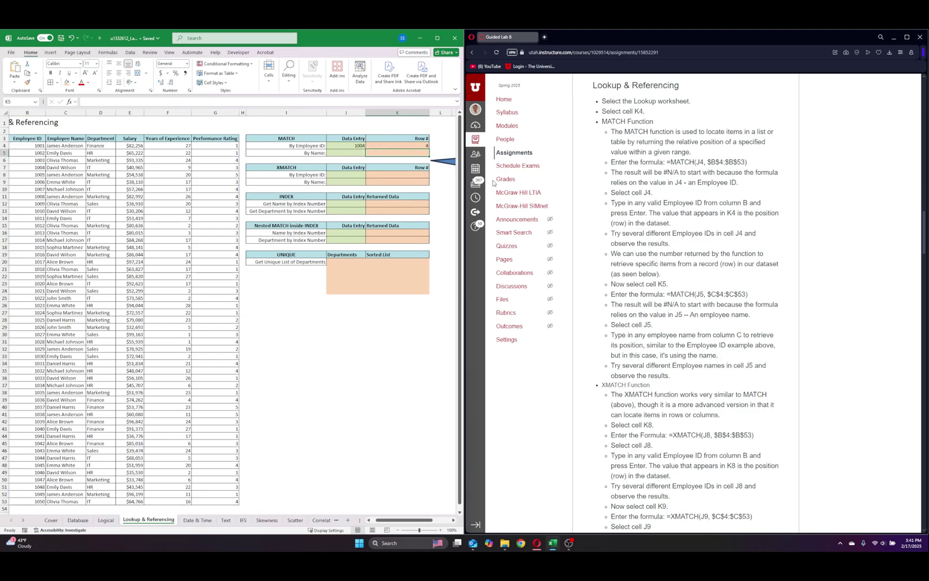
left_click(353, 147)
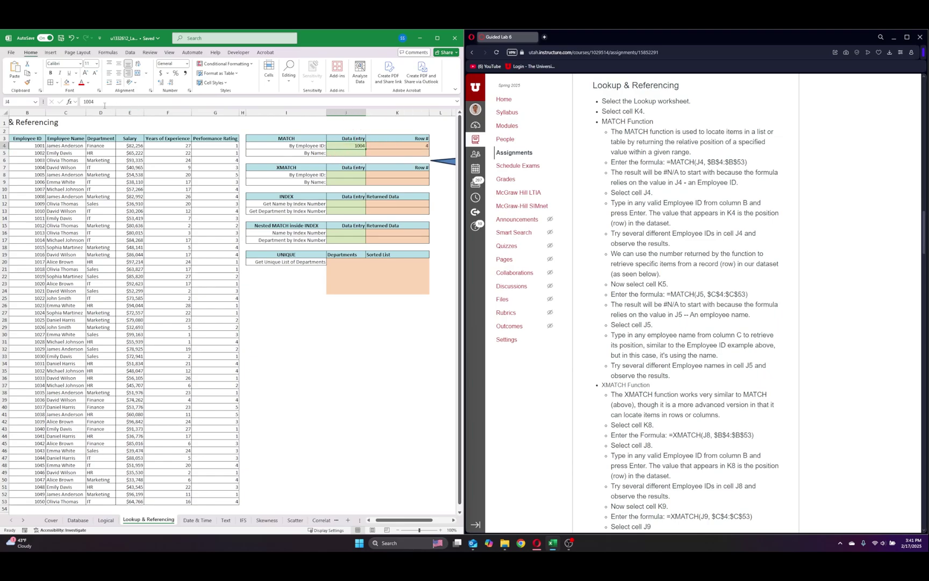
left_click(110, 104)
key("BackSpace")
key("BackSpace")
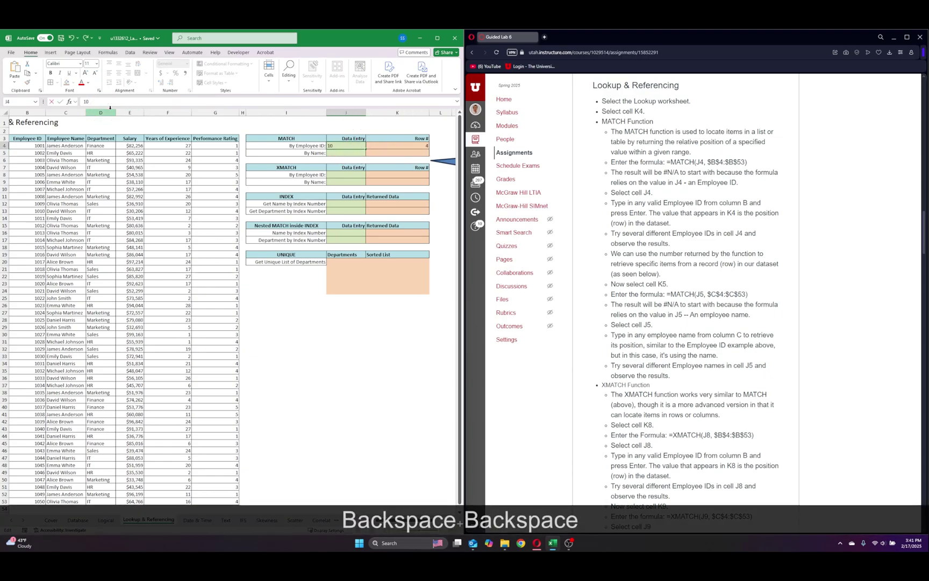
type("02")
key("Return")
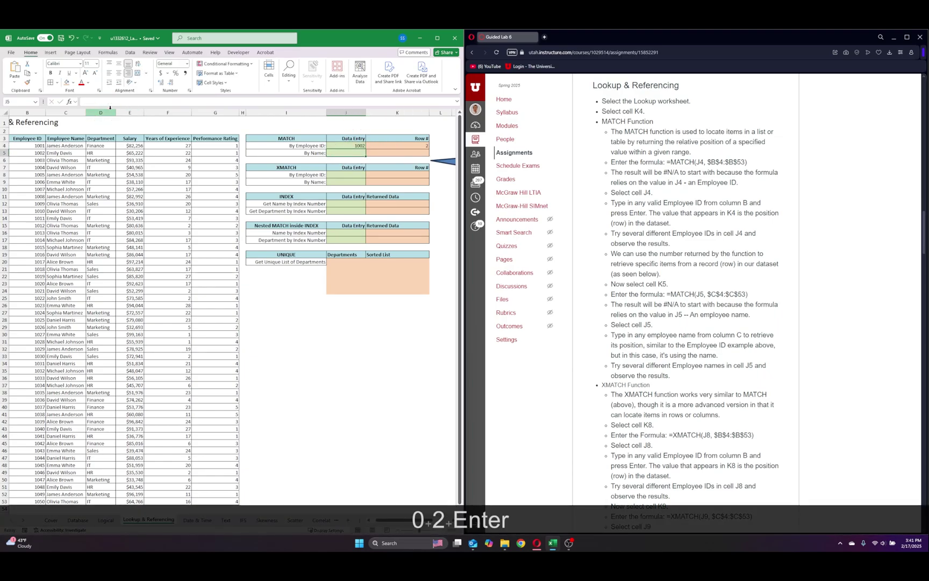
left_click(31, 152)
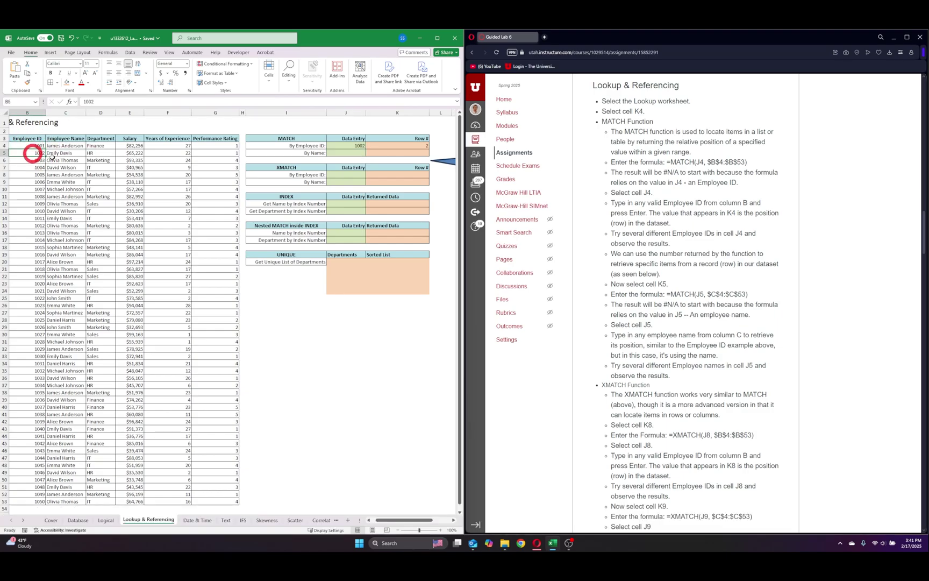
- Enter =MATCH(J5,$C$4:$C$53) in K5 to look up by employee name, and review the finished formula
left_click(355, 154)
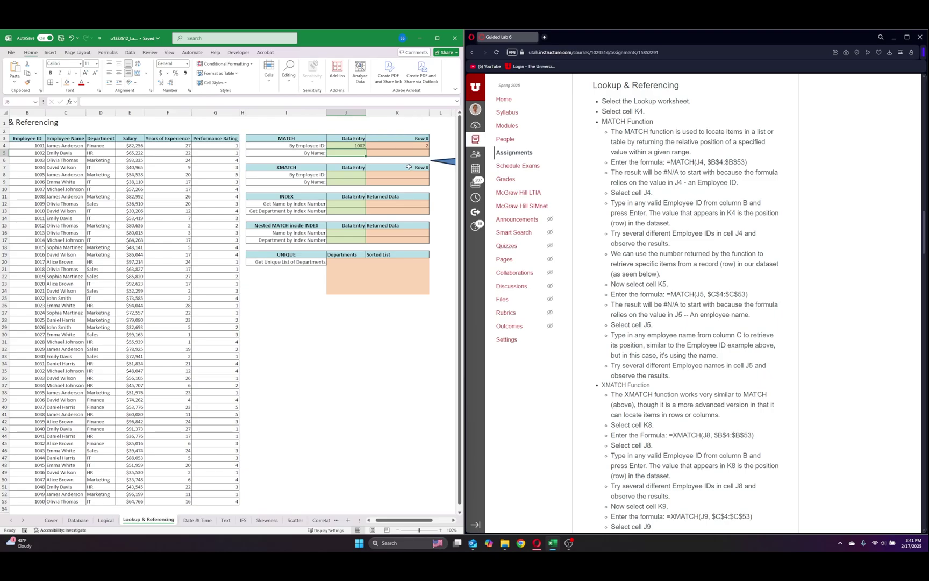
left_click(394, 152)
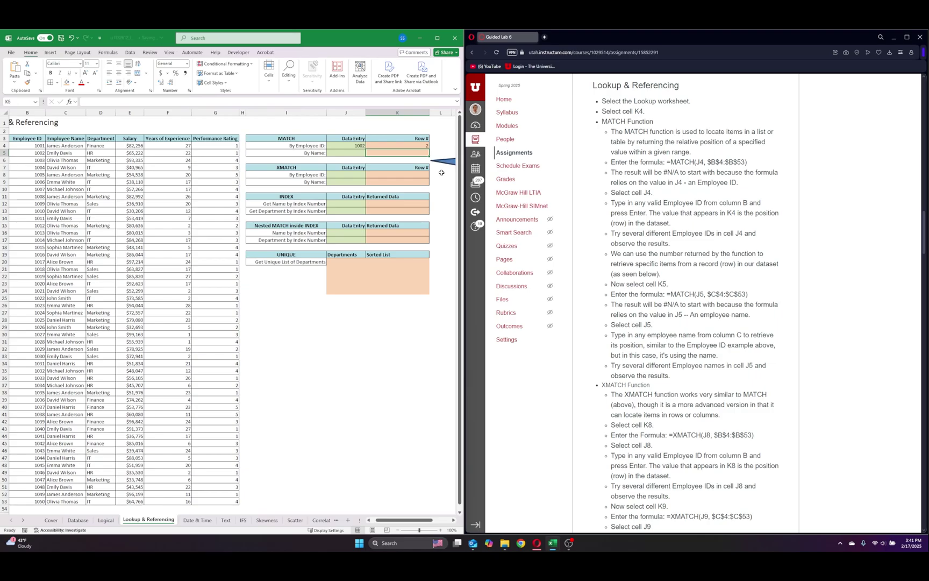
type("=matc")
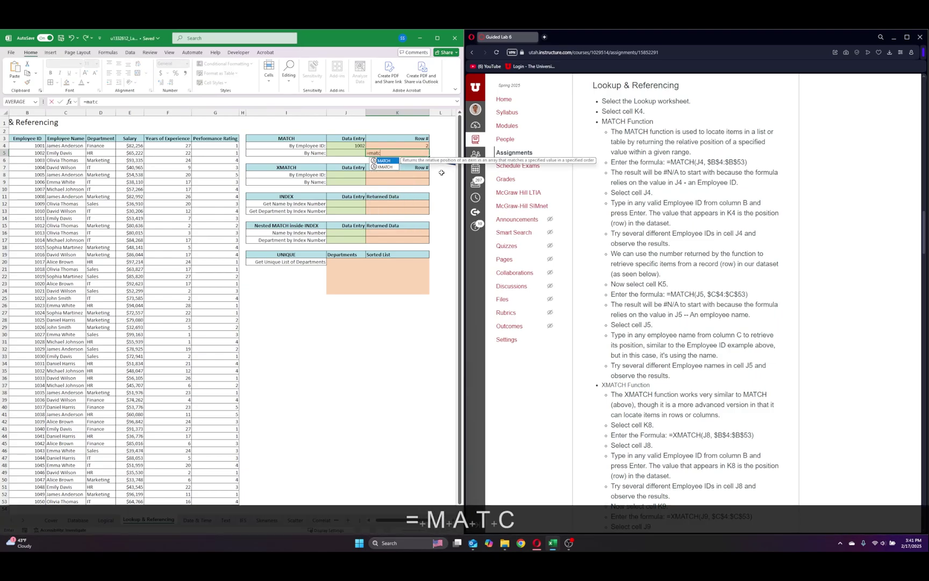
type("h(j5")
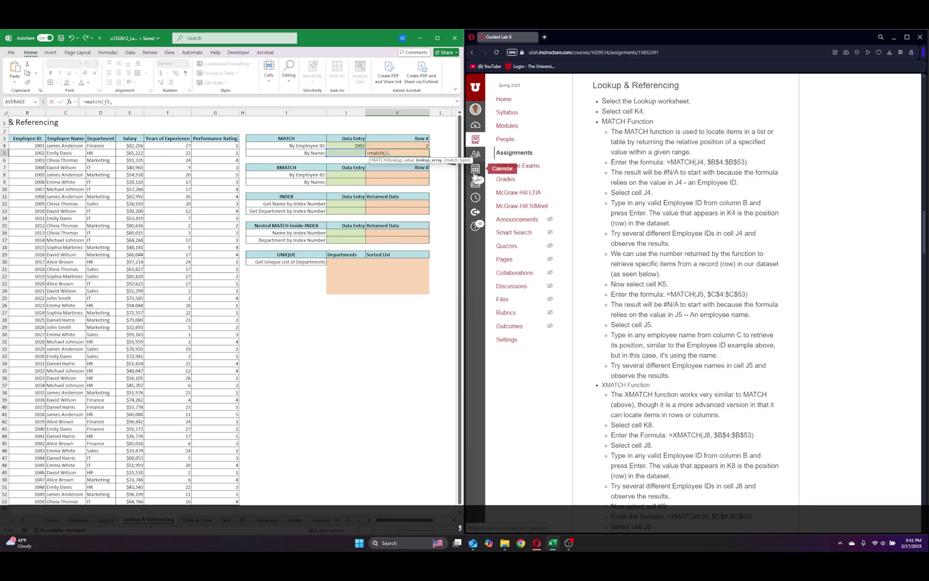
type(",")
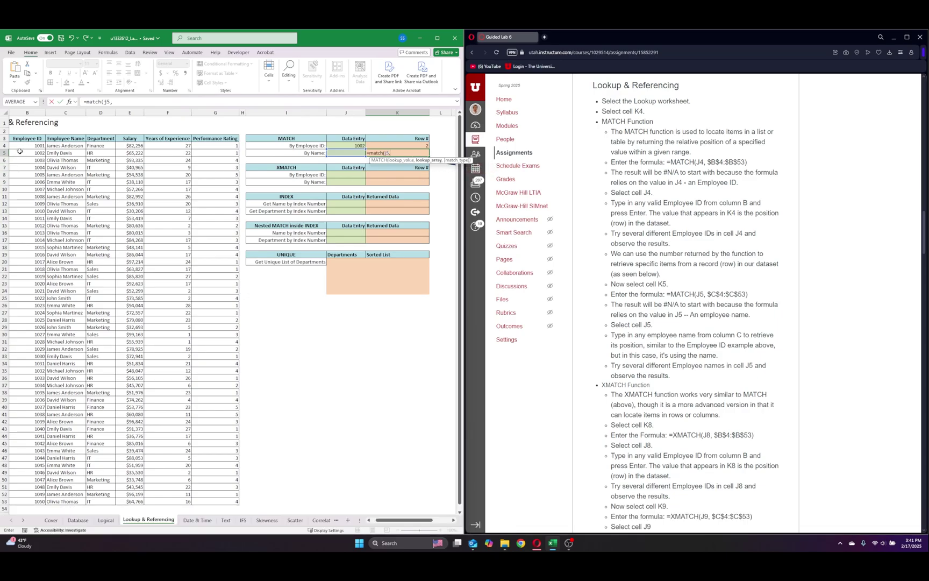
left_click(26, 147)
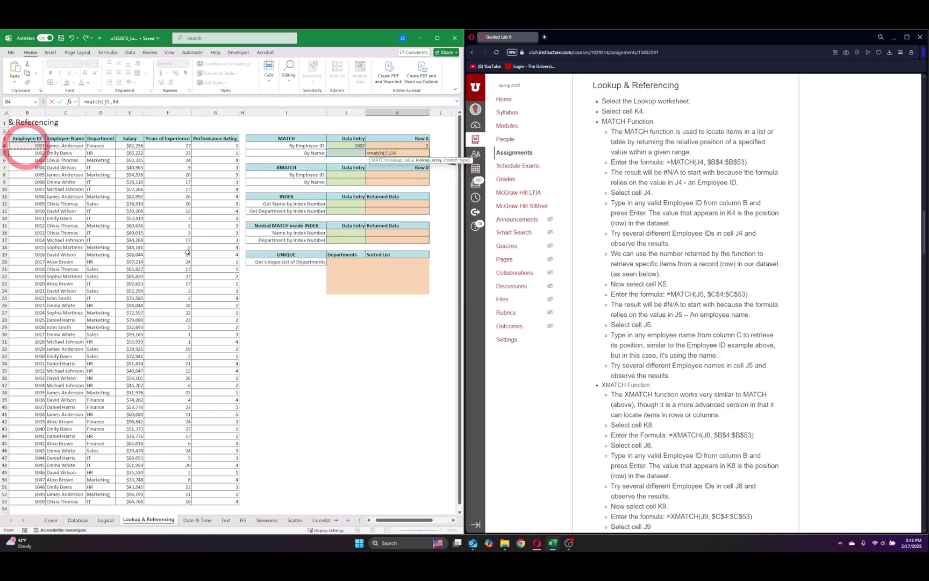
left_click(62, 146)
key("ctrl+shift+Down")
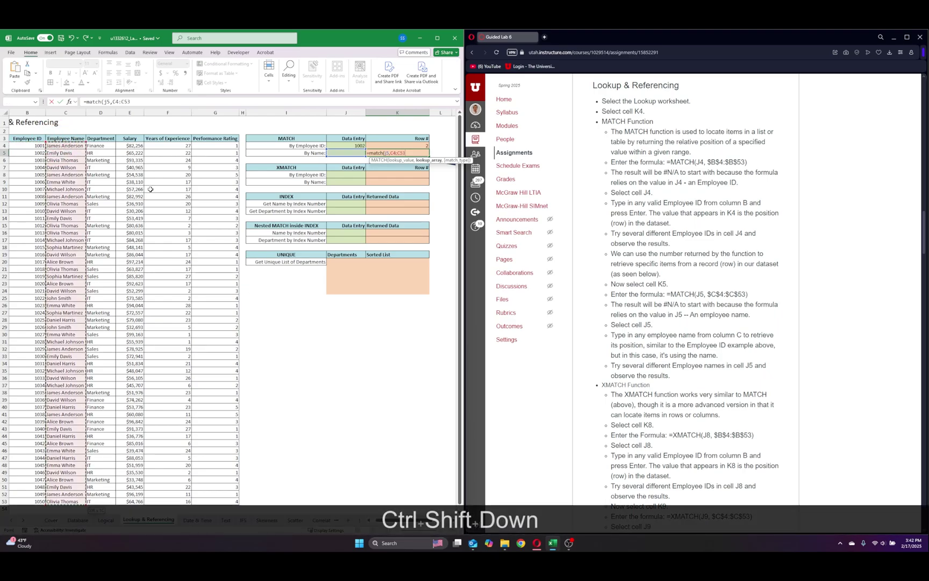
key("F4")
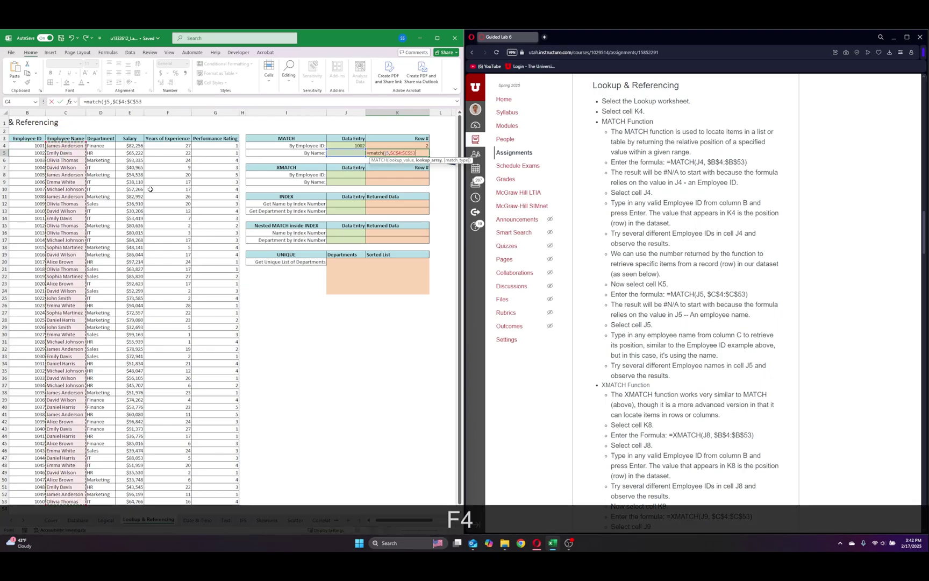
type(")")
key("Return")
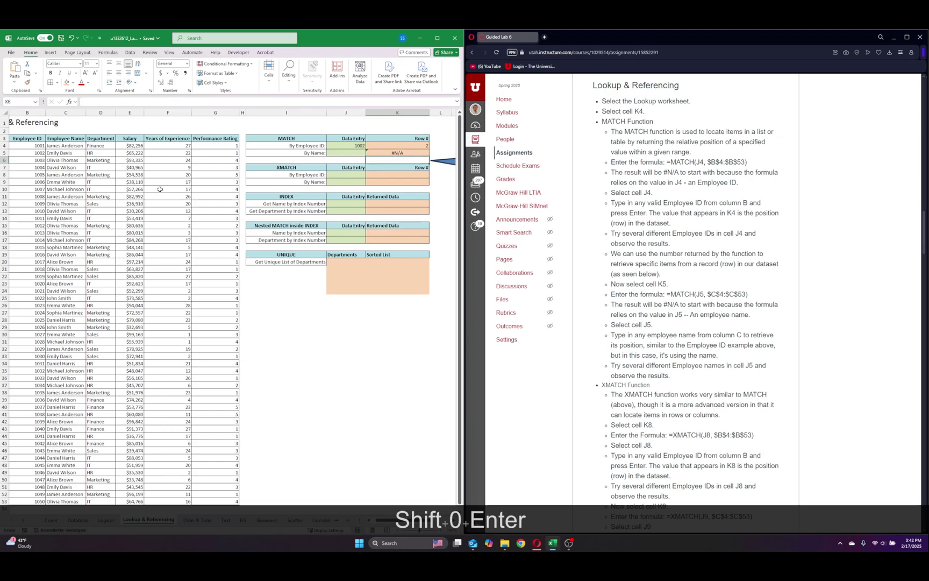
left_click(385, 153)
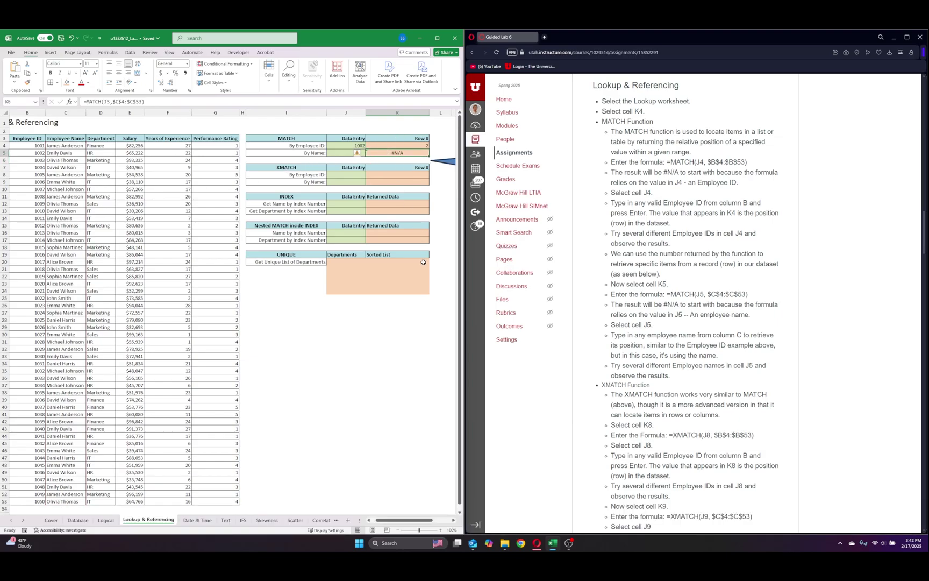
- Enter the fourth listed employee's full name in J5 and compare the MATCH result with the Employee Name column
left_click(336, 153)
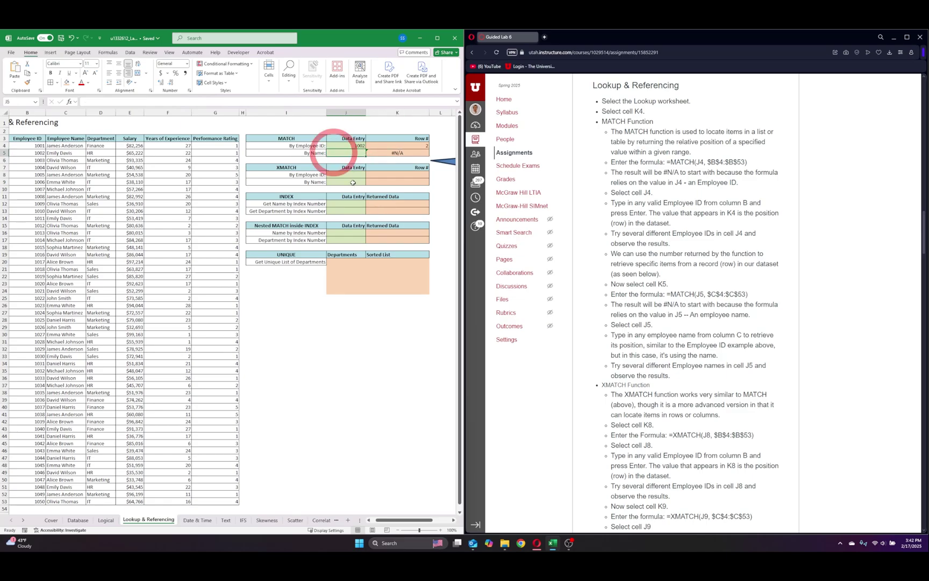
type("Davi")
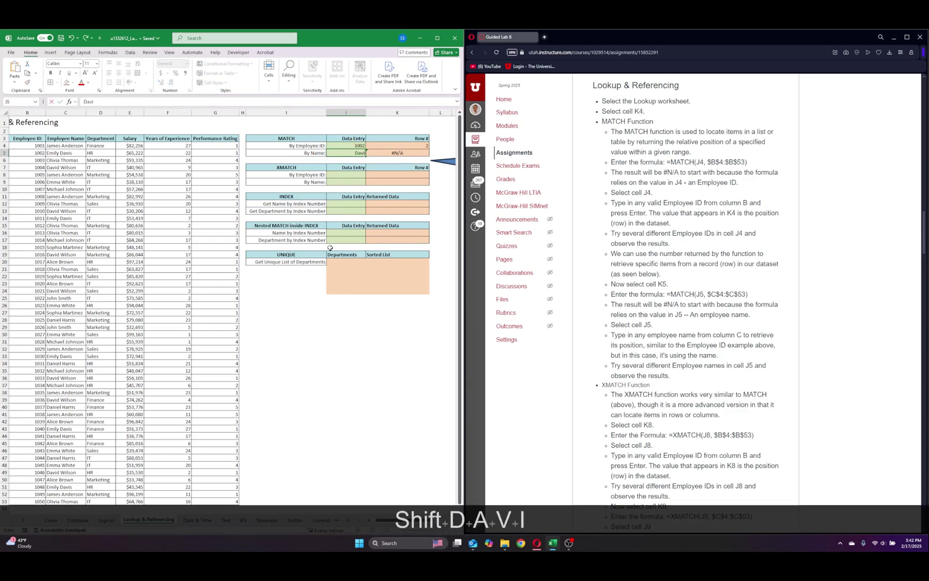
type("d Wilson")
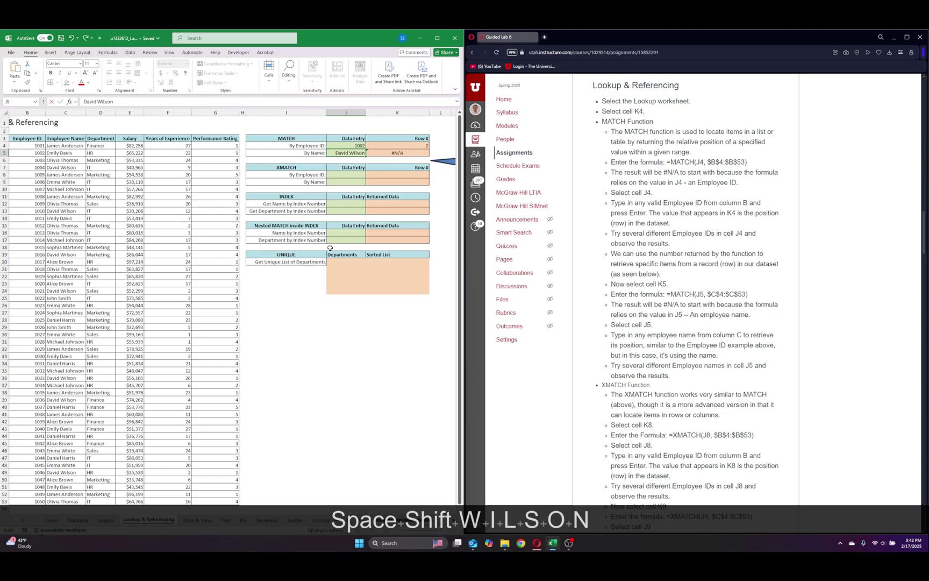
key("Return")
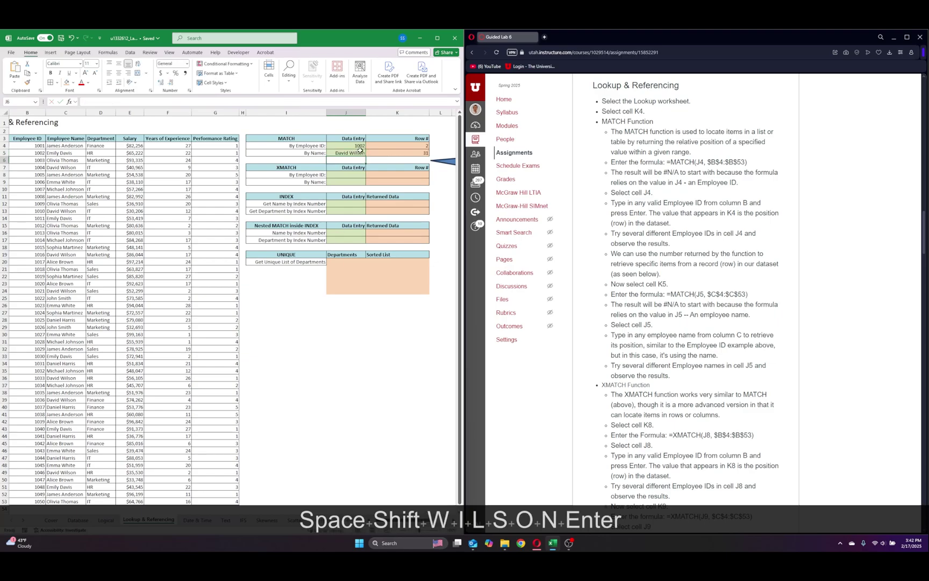
left_click(382, 153)
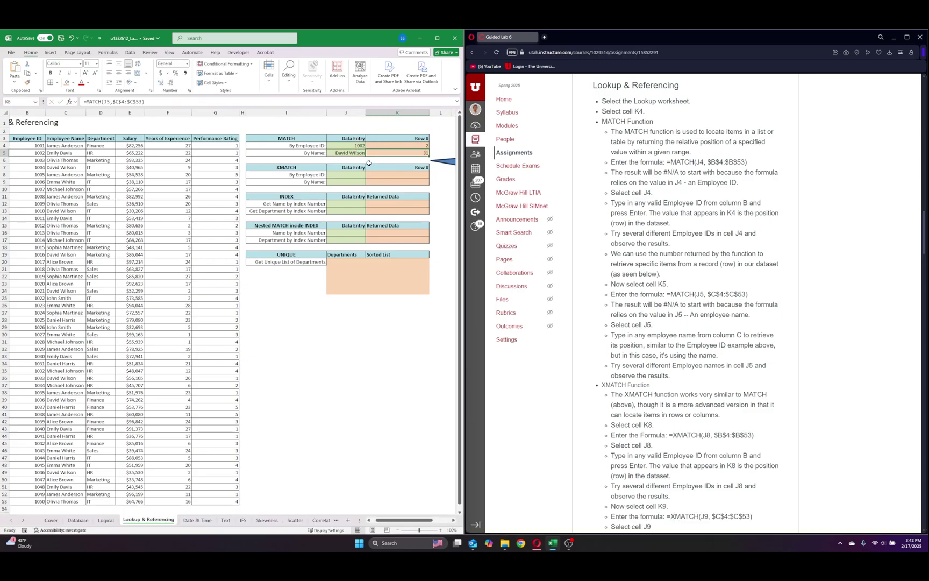
left_click(66, 145)
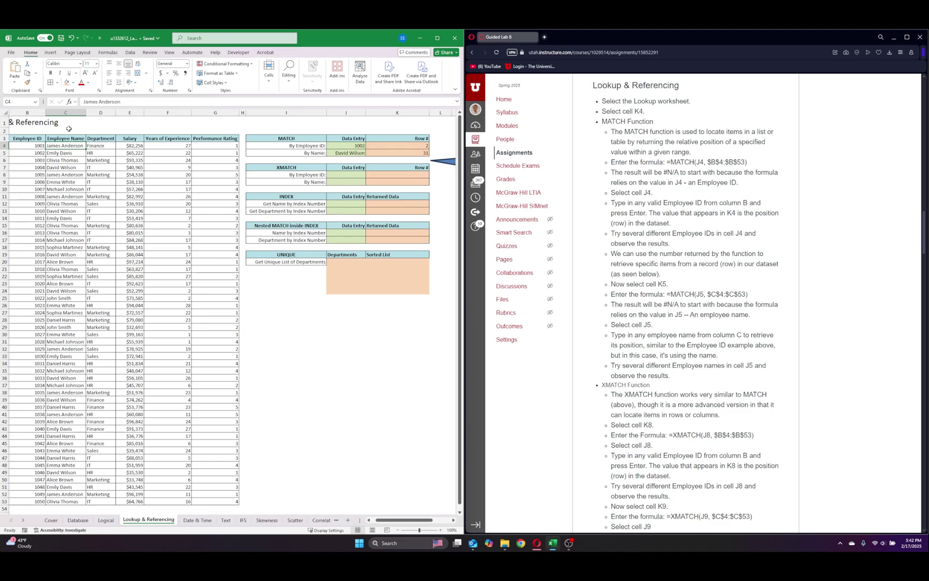
left_click(67, 153)
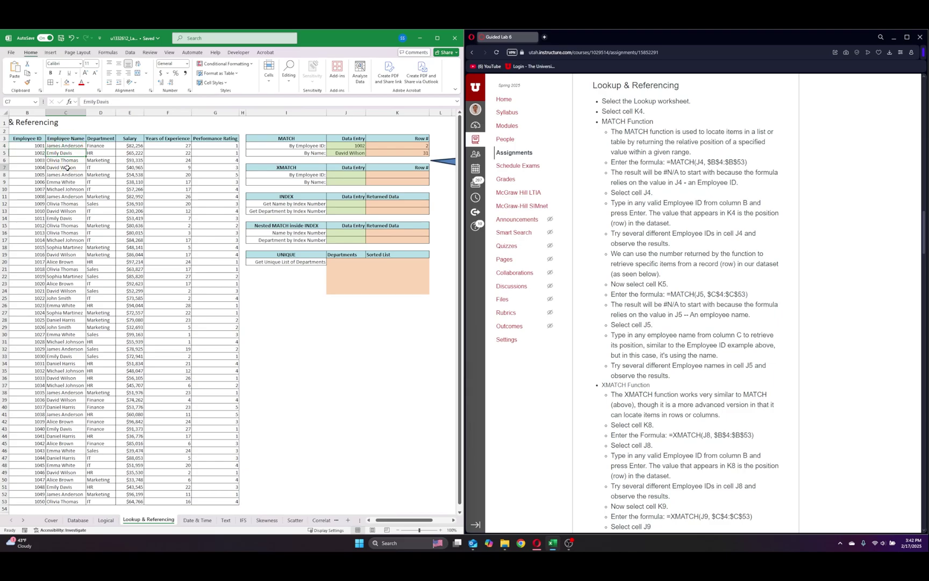
left_click(68, 168)
left_click(58, 364)
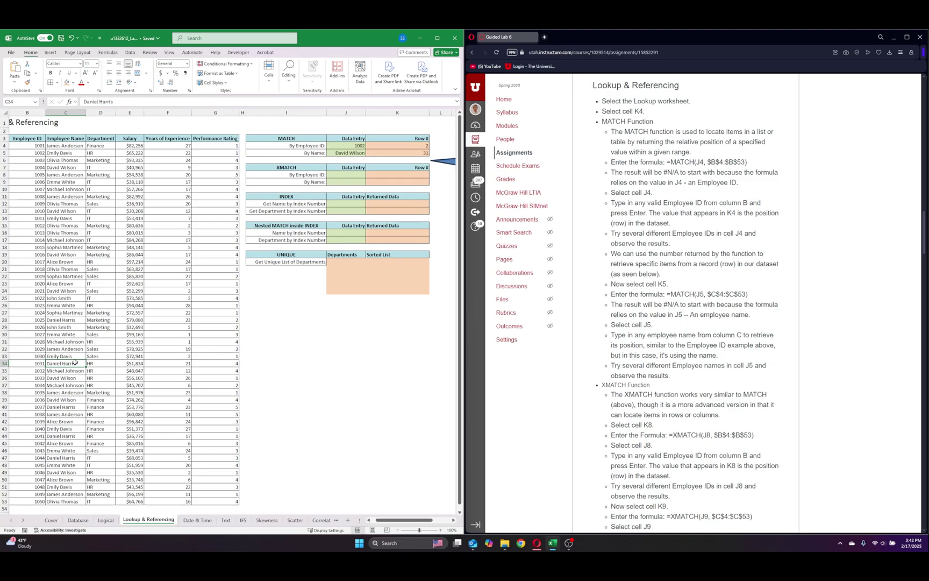
- Replace the lookup value in J5 with the first listed employee's full name and check the MATCH result against the dataset
left_click(351, 154)
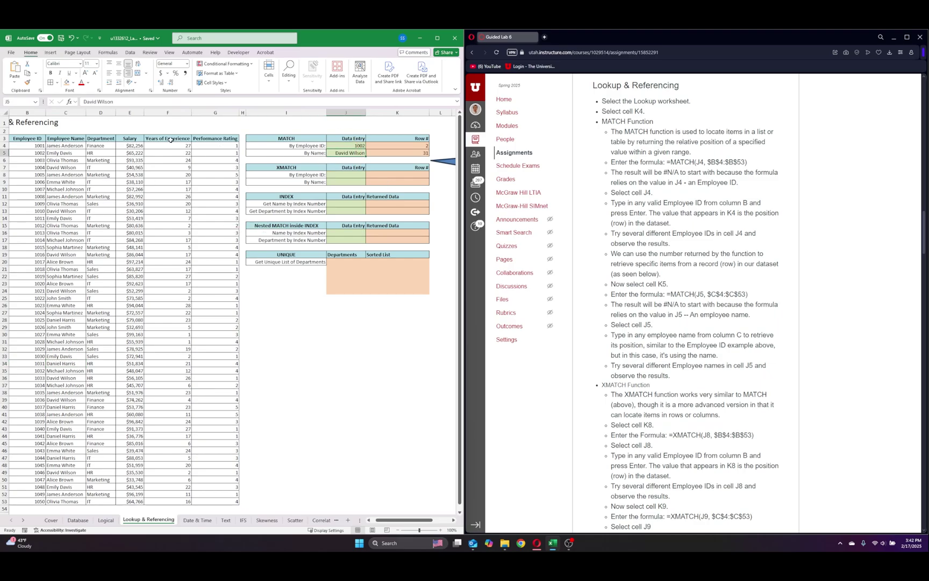
triple_click(120, 103)
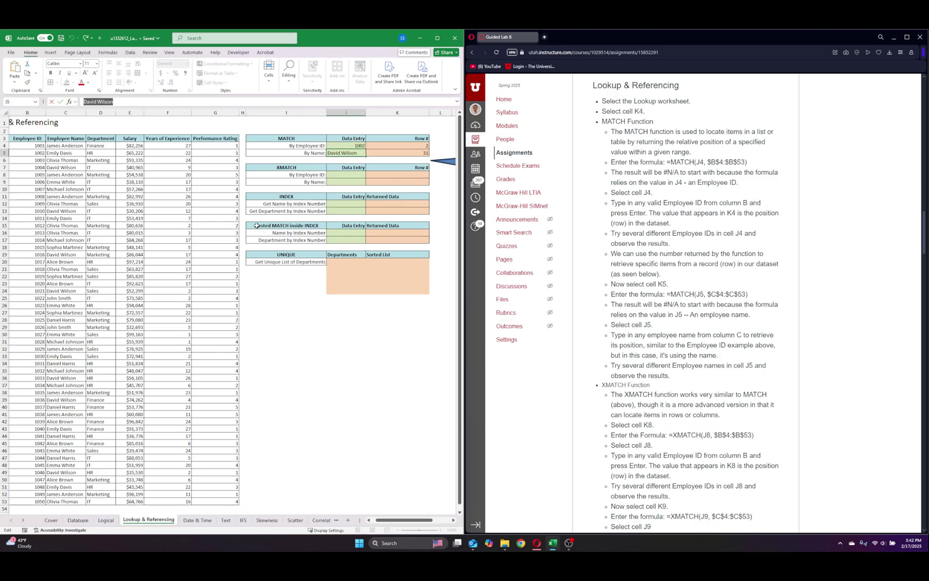
key("BackSpace")
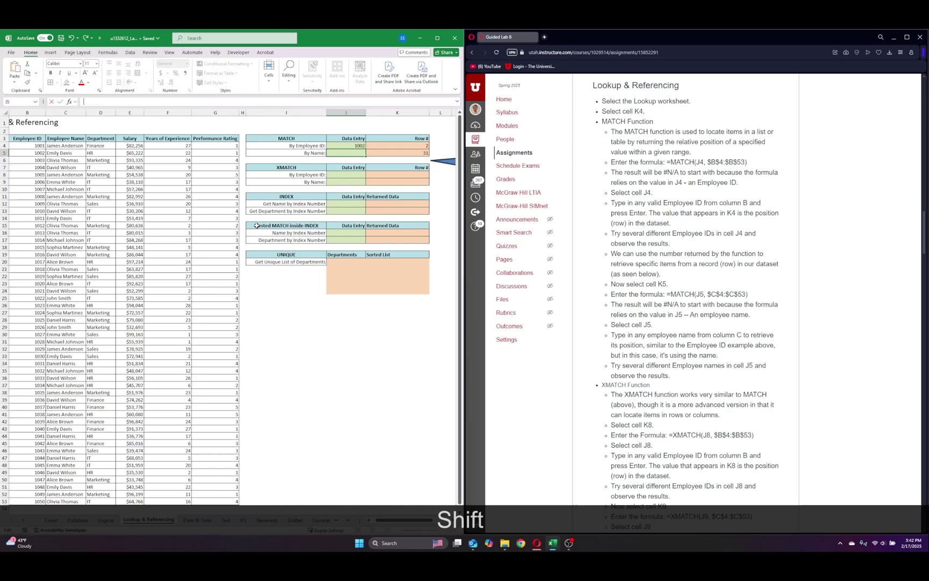
type("H")
key("BackSpace")
type("james")
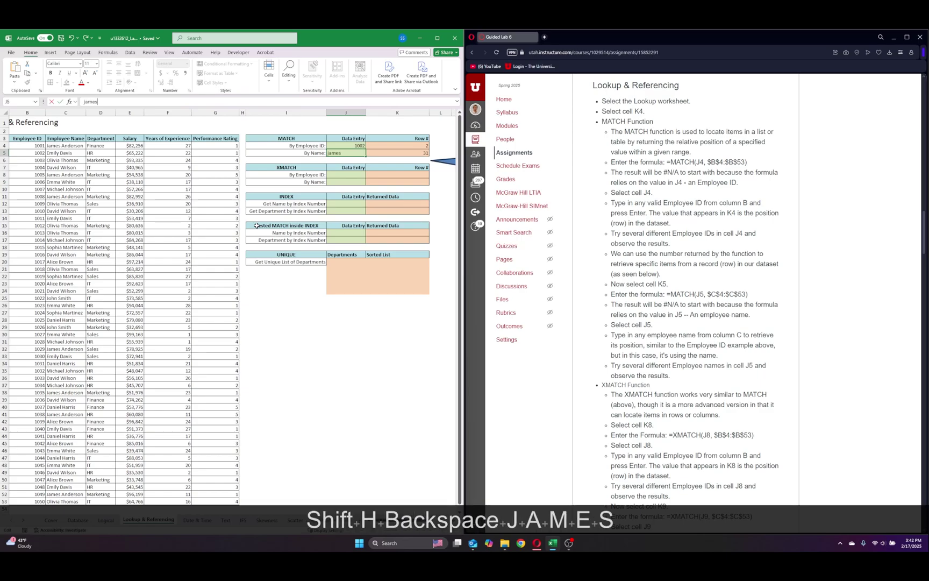
type(" Anderson")
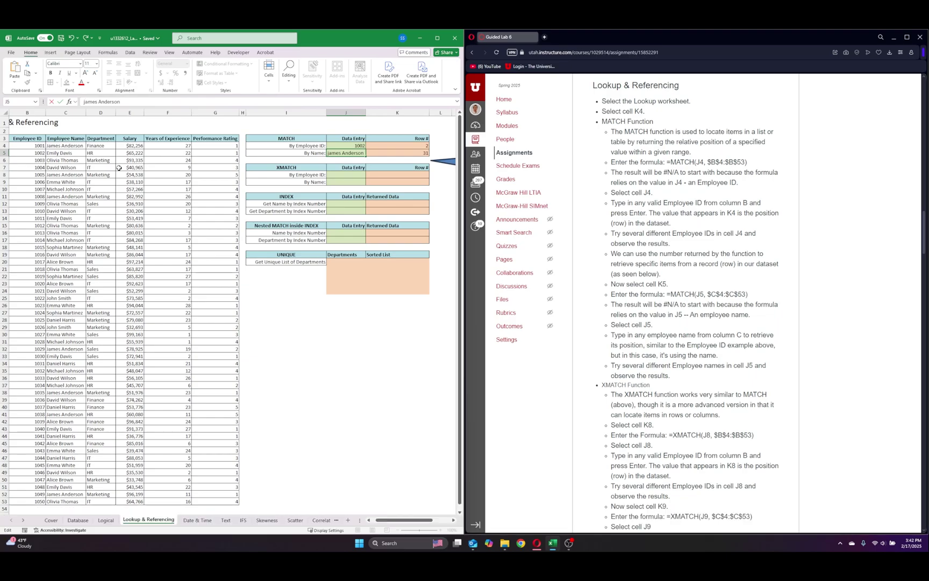
key("BackSpace")
type("J")
key("Return")
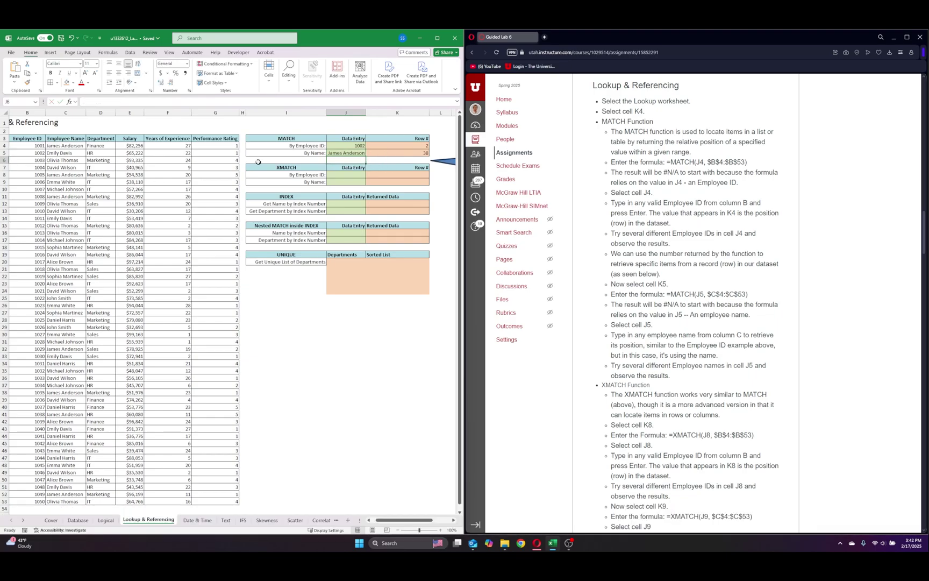
left_click(57, 414)
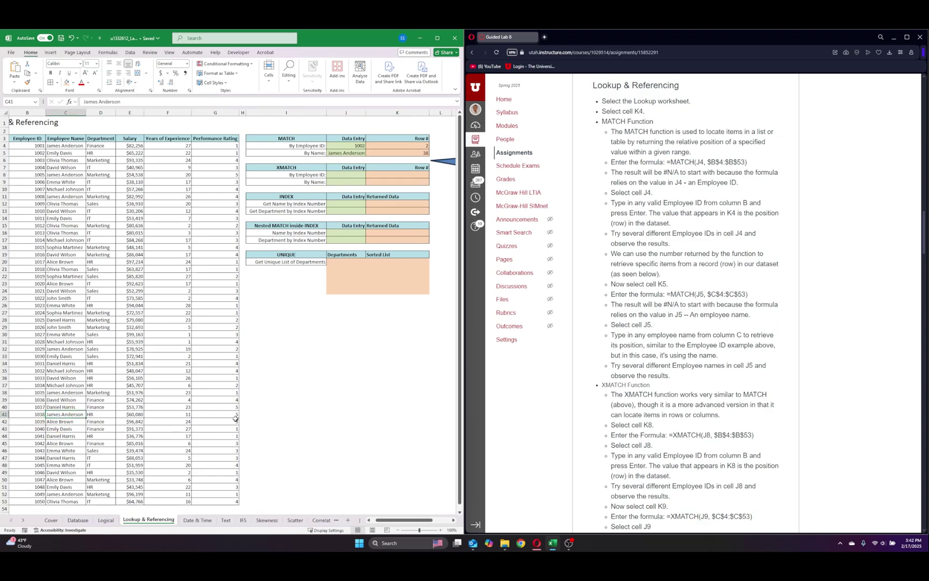
left_click(382, 152)
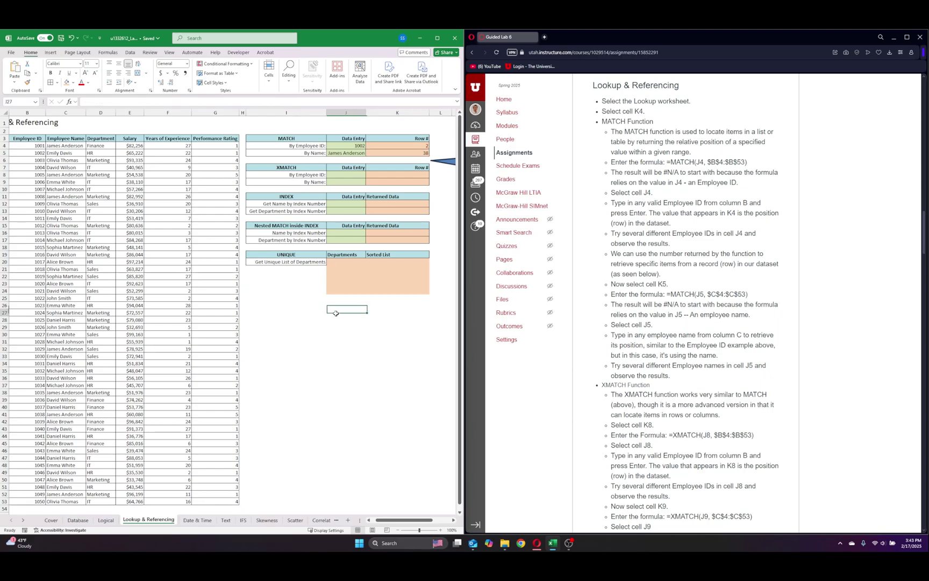
- Enter =XMATCH(J8,$B$4:$B$53) in K8 to look up by employee ID
left_click(376, 181)
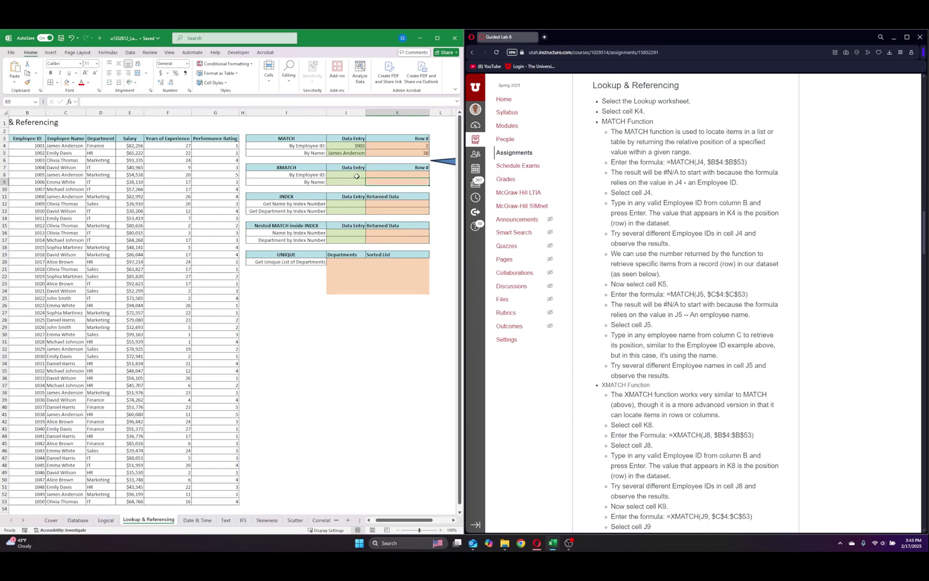
left_click(385, 174)
scroll(637, 175, "down", 5)
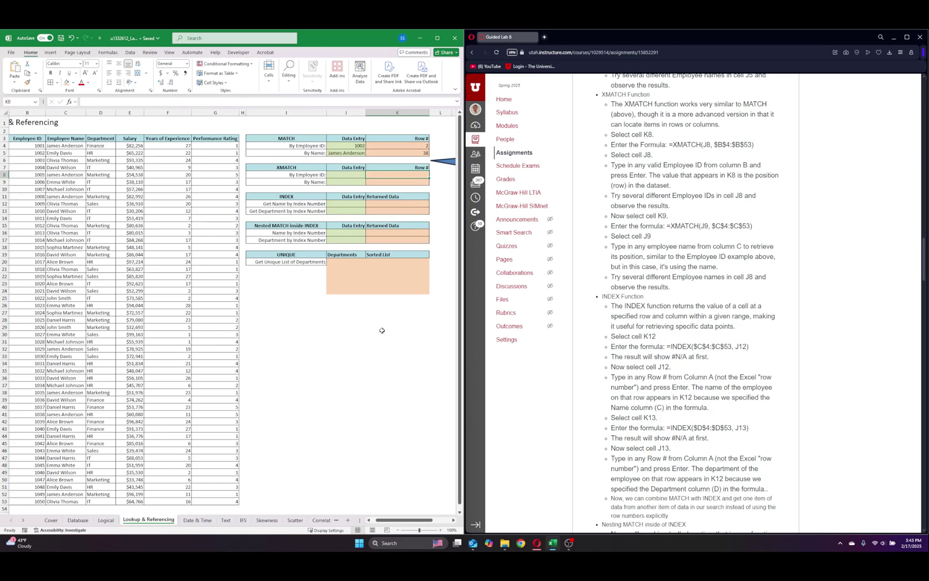
type("=xmath")
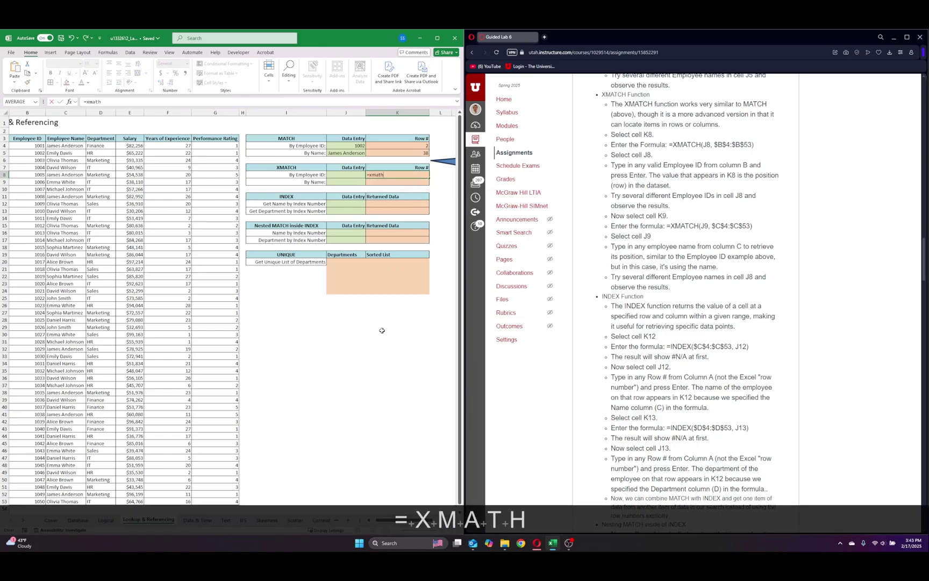
key("BackSpace")
type("ch")
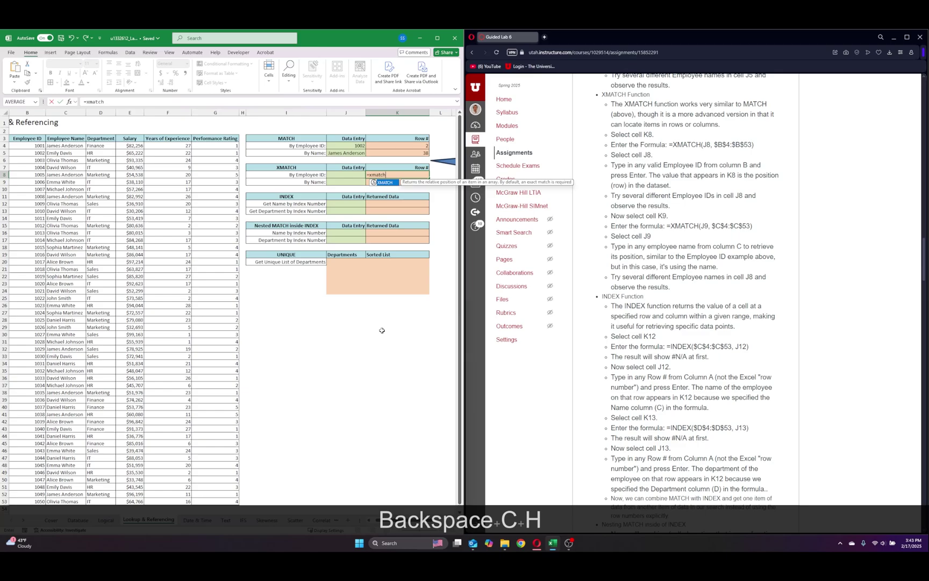
key("shift")
type("(")
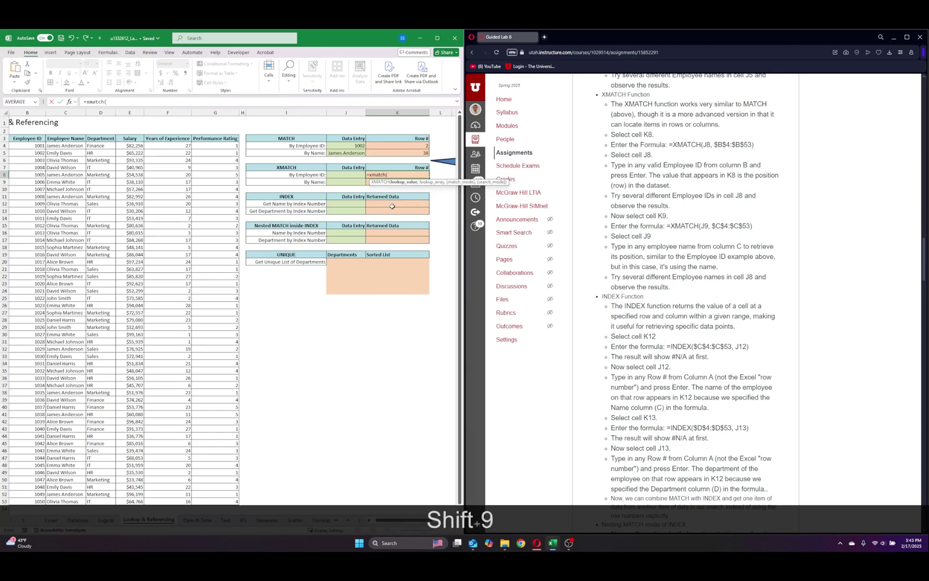
left_click(338, 175)
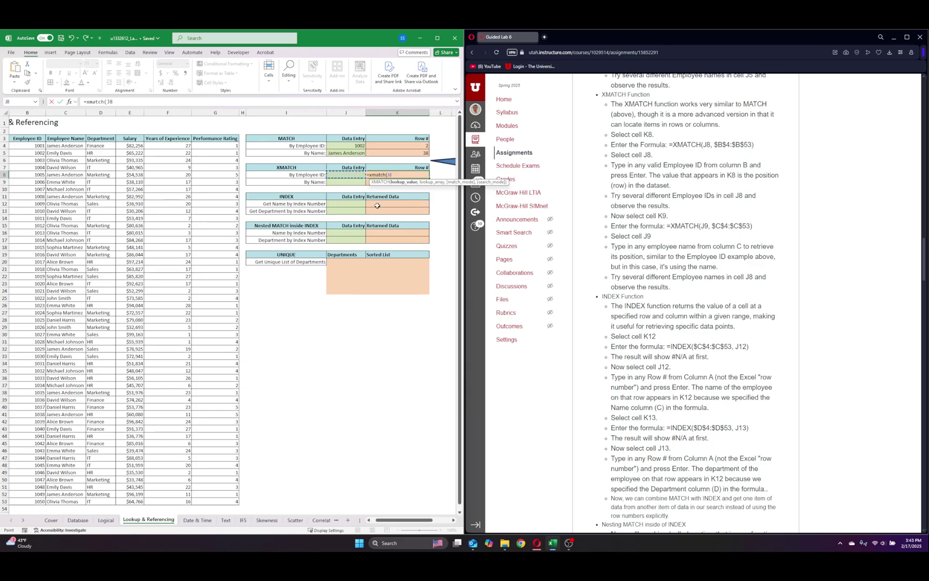
type(",")
left_click(30, 147)
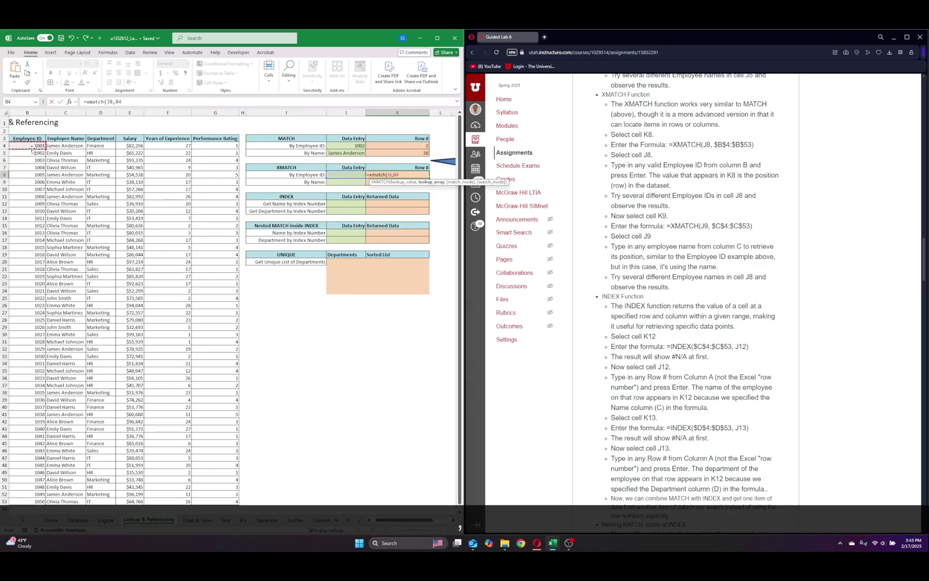
key("ctrl+shift+Down")
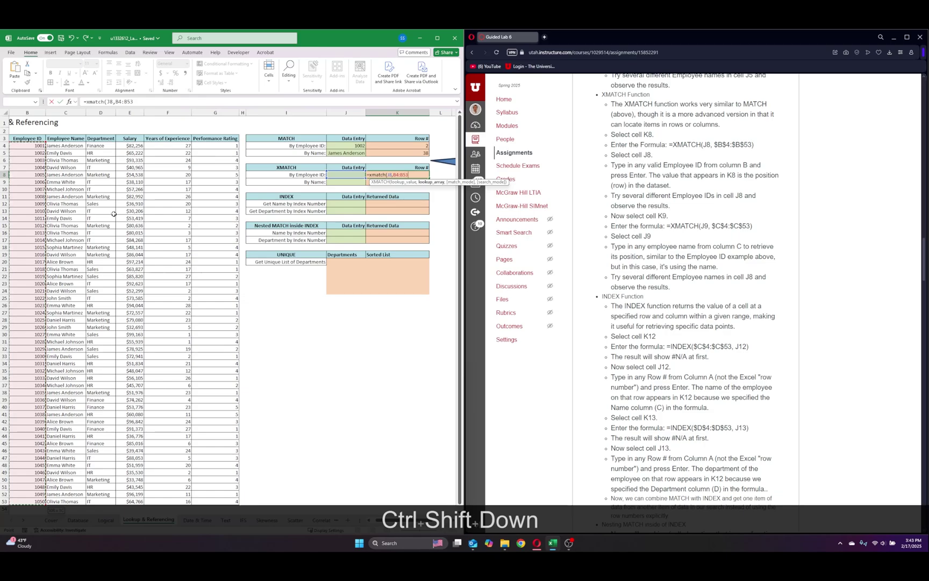
key("F4")
type(")")
key("Return")
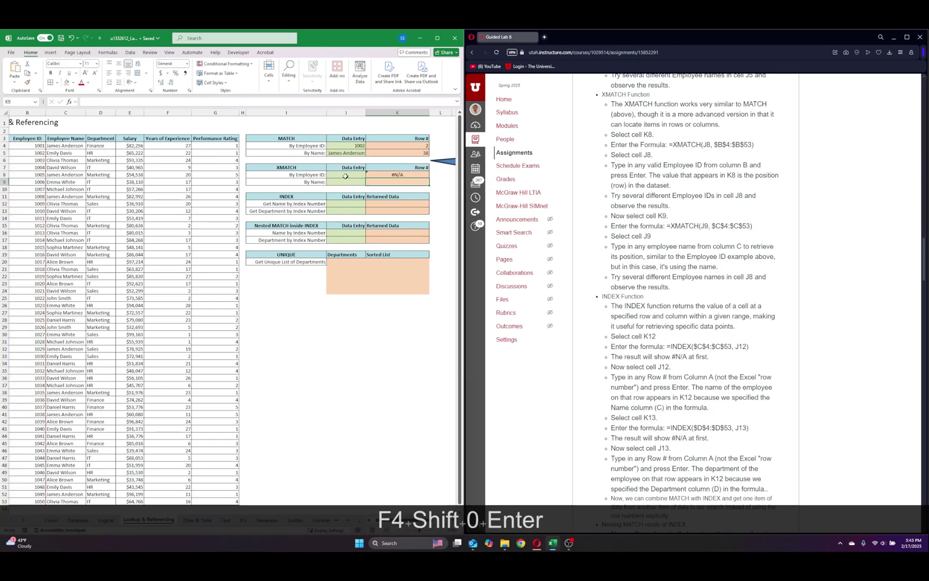
- Enter the second listed employee's ID in J8 to test the XMATCH formula
left_click(378, 175)
left_click(337, 175)
type("1")
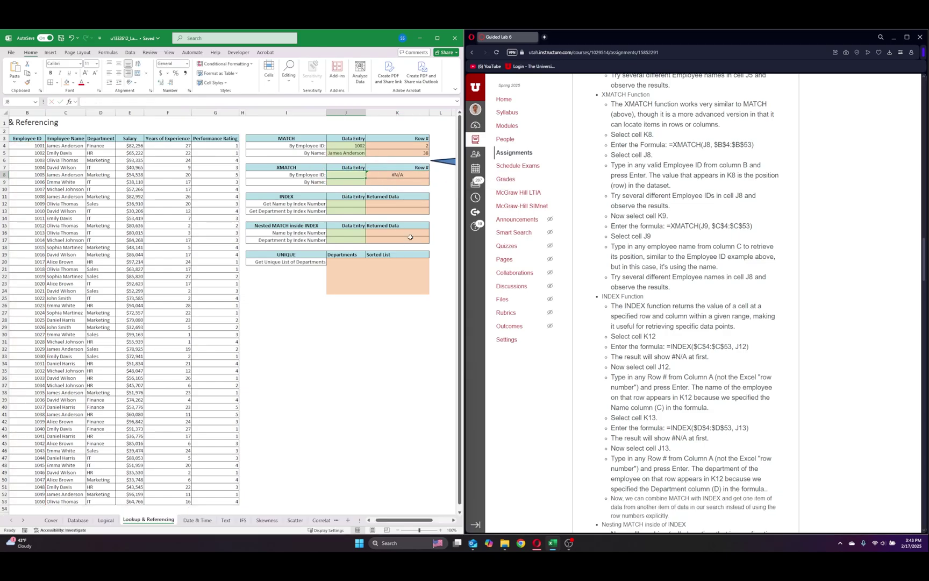
type("002")
key("Return")
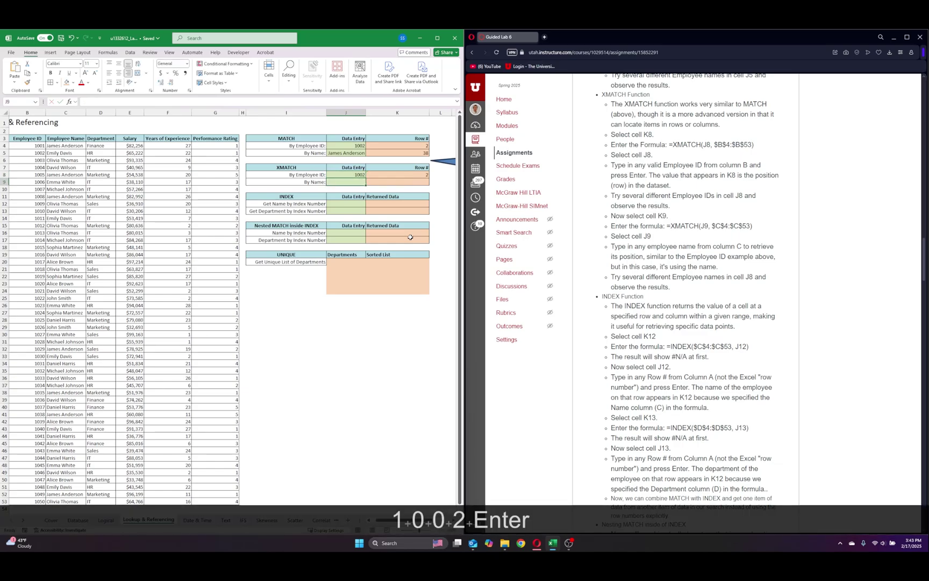
- Replace the lookup value in J8 with the employee ID from row 34 and check the XMATCH result against the Employee ID column
left_click(357, 174)
left_click(108, 101)
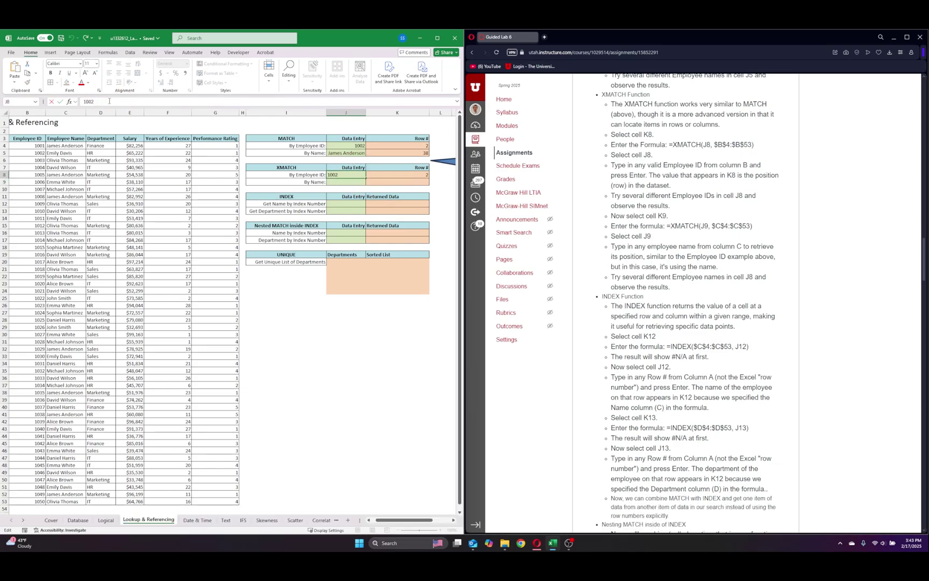
key("BackSpace")
key("BackSpace")
type("31")
key("Return")
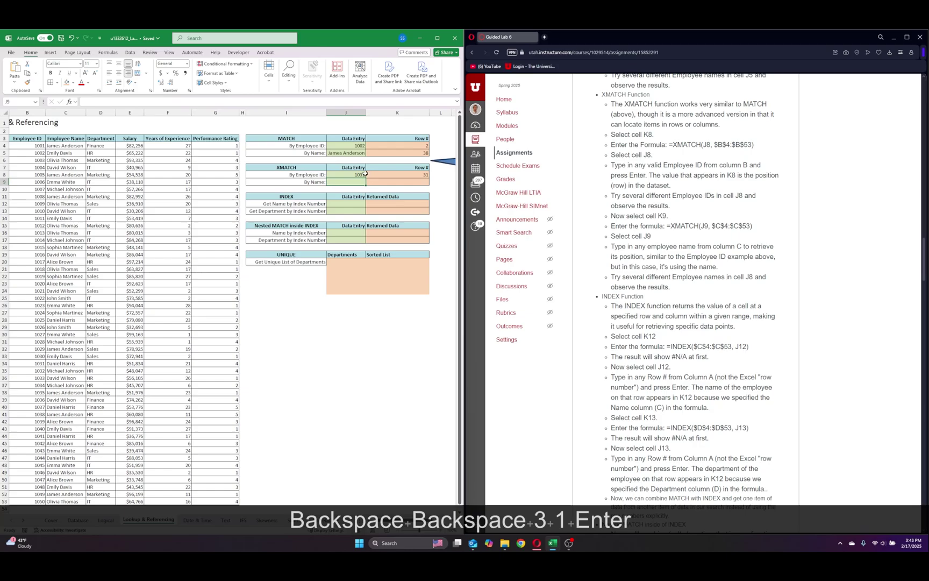
left_click(31, 364)
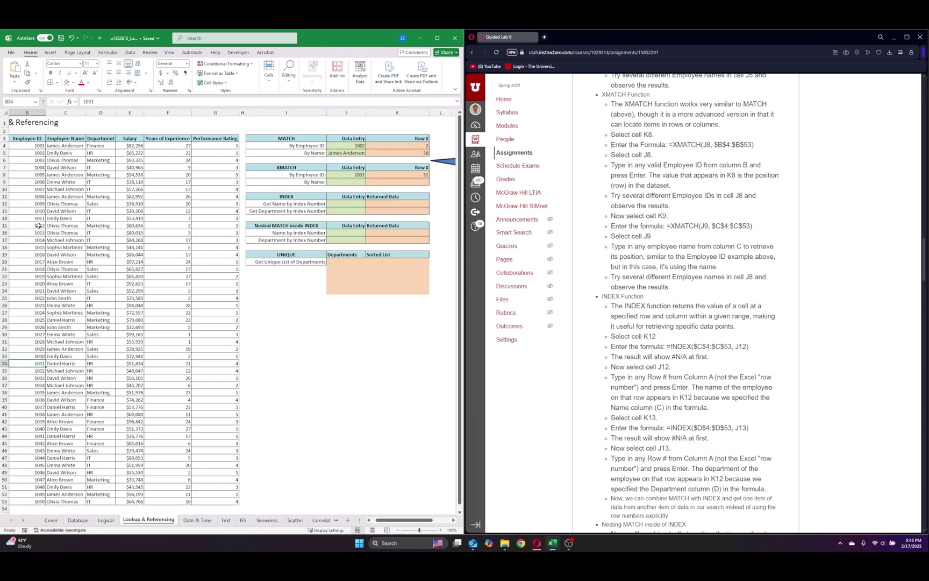
- Copy the XMATCH formula from K8 down to K9
left_click(394, 181)
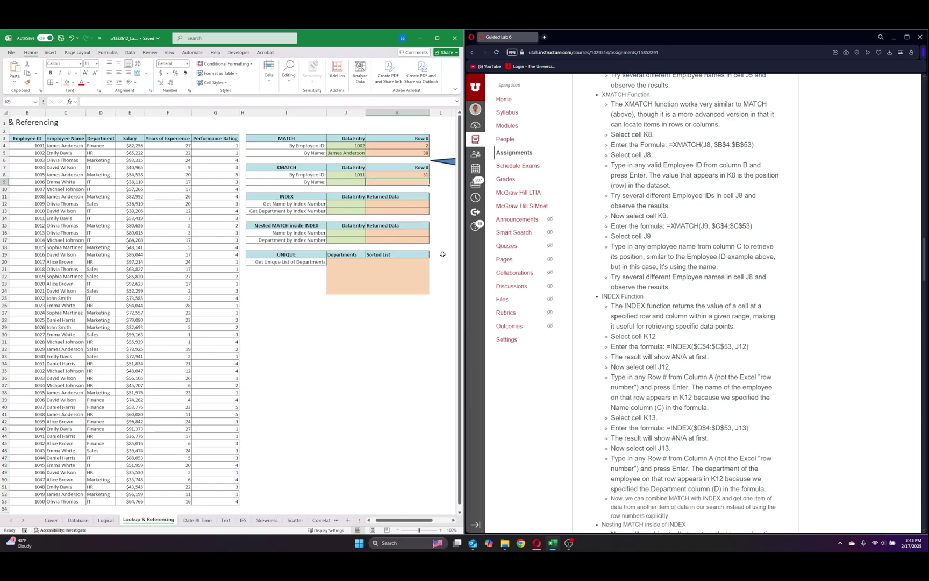
left_click(398, 174)
left_click_drag(425, 176, 409, 184)
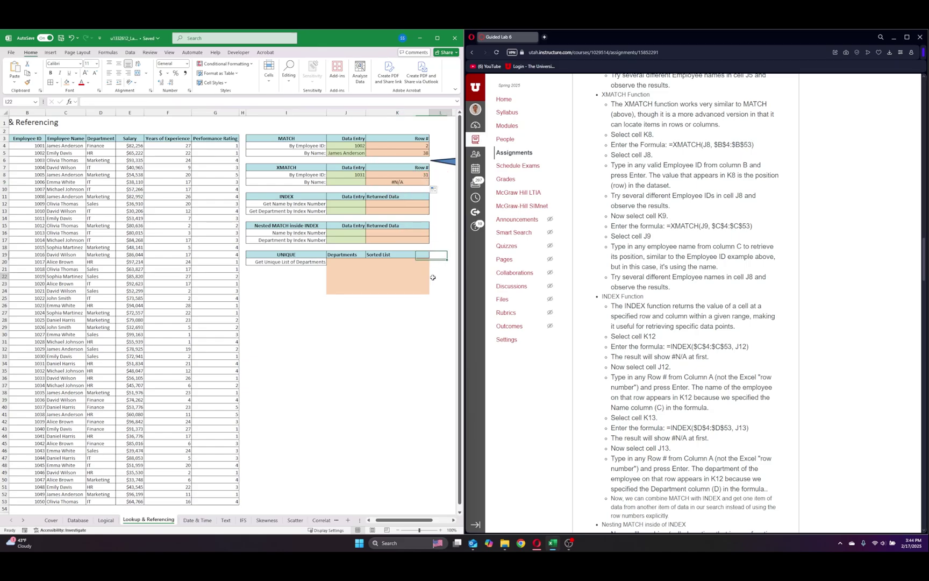
- Change the lookup array in K9 to column C so the formula reads =XMATCH(J9,$C$4:$C$53)
left_click(112, 100)
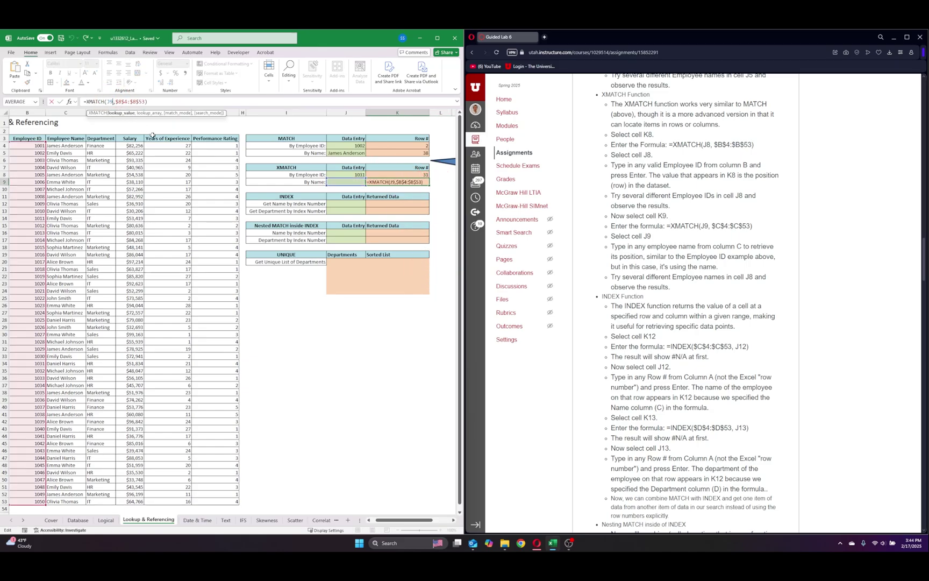
left_click(121, 102)
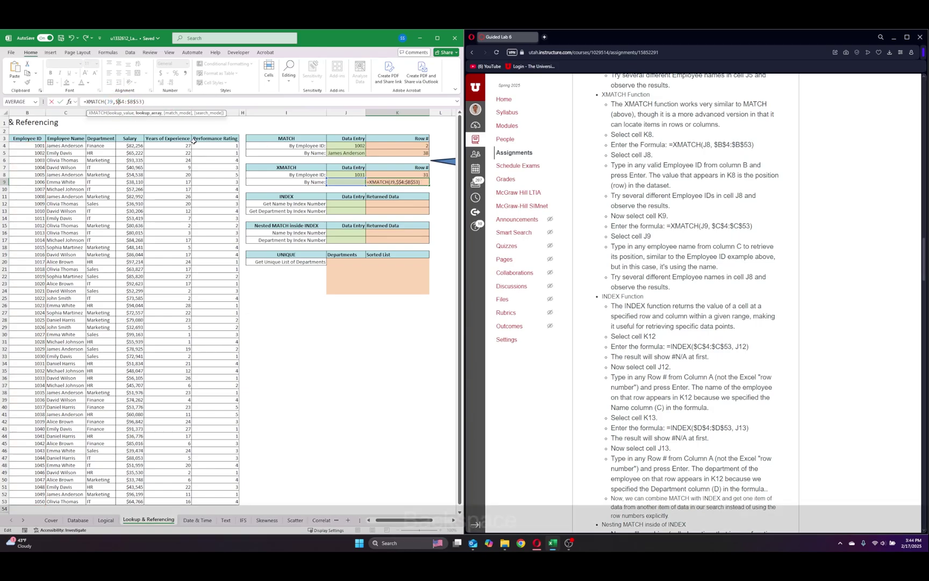
key("BackSpace")
type("C")
key("Right")
key("Right")
key("Right")
key("Right")
key("Right")
key("BackSpace")
type("C")
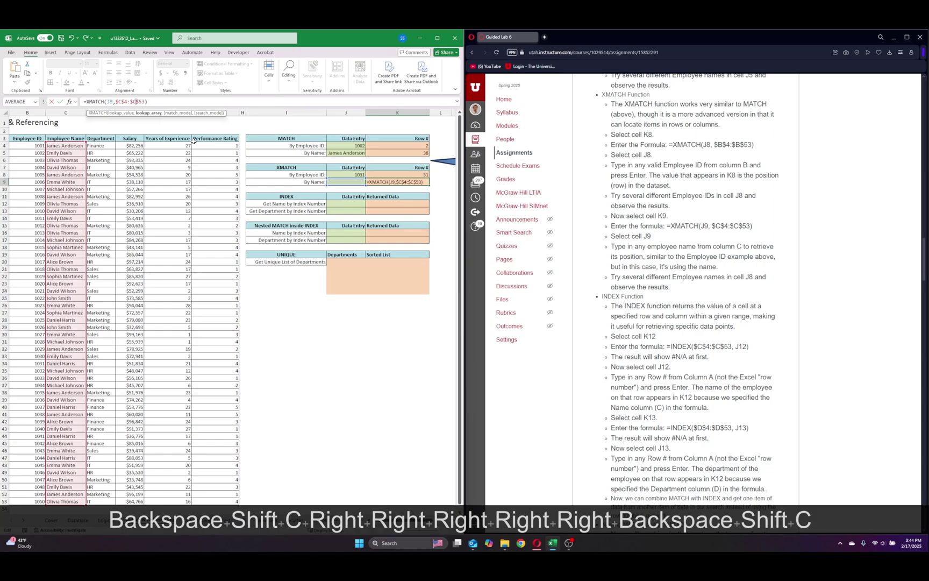
key("Return")
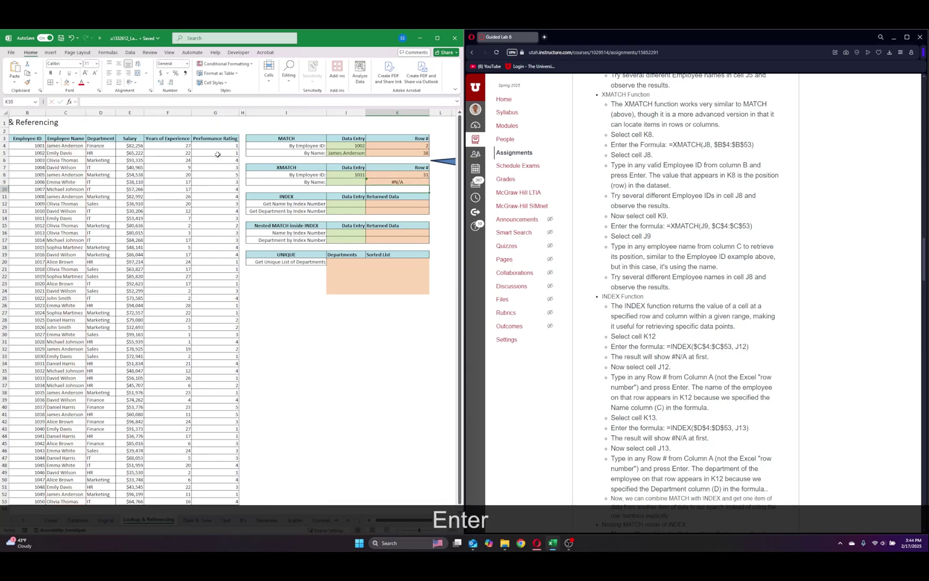
- Enter the fourth listed employee's full name in J9 and compare the XMATCH result with the Employee Name column
left_click(347, 182)
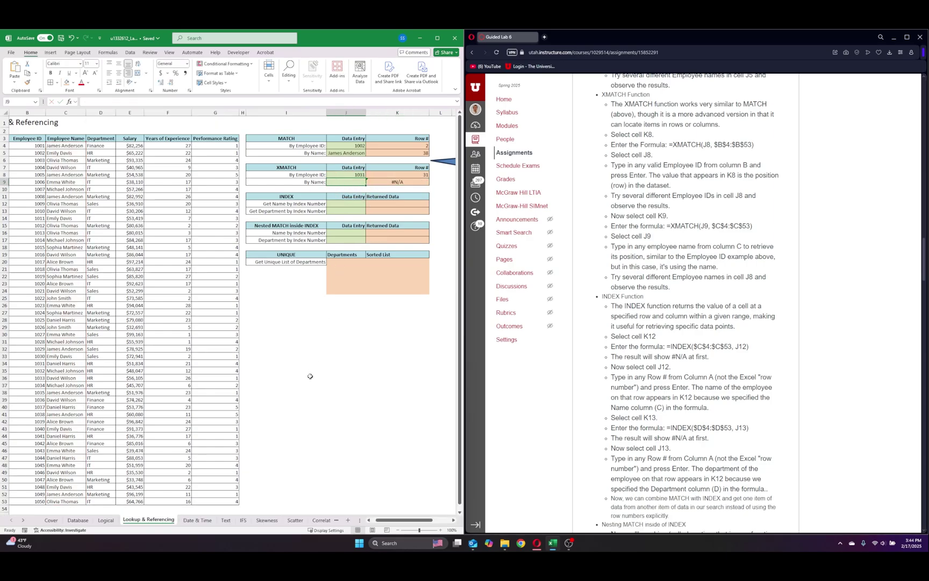
type("David ")
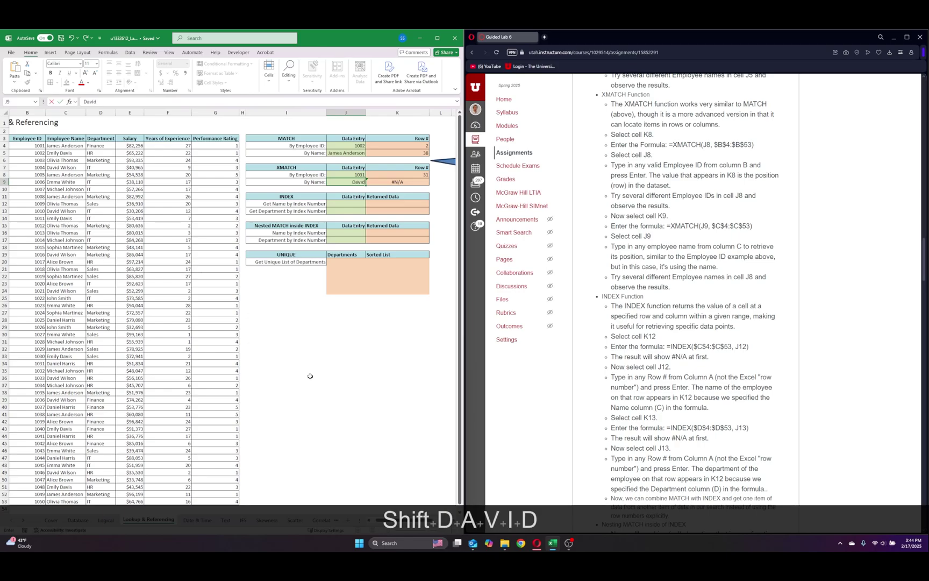
type("Wilson")
key("Return")
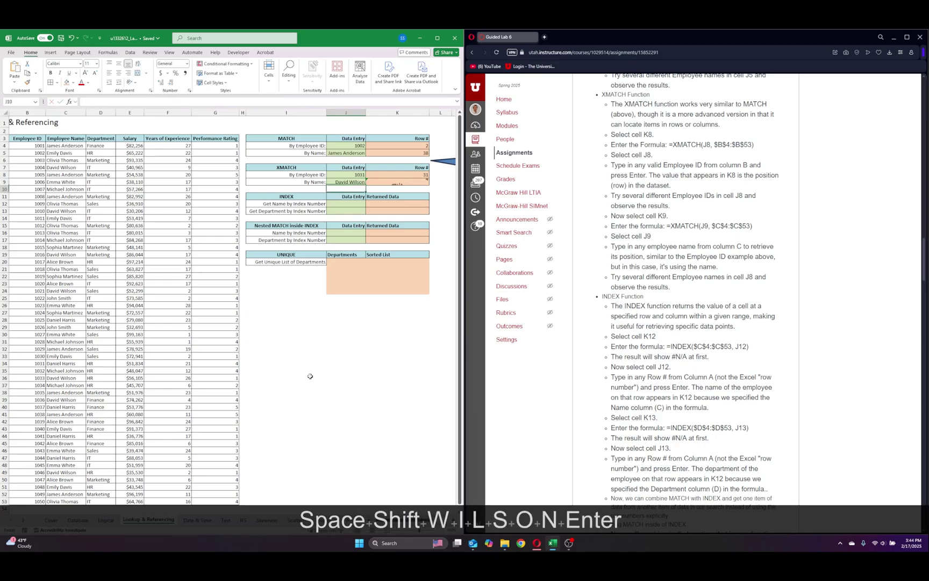
left_click(69, 152)
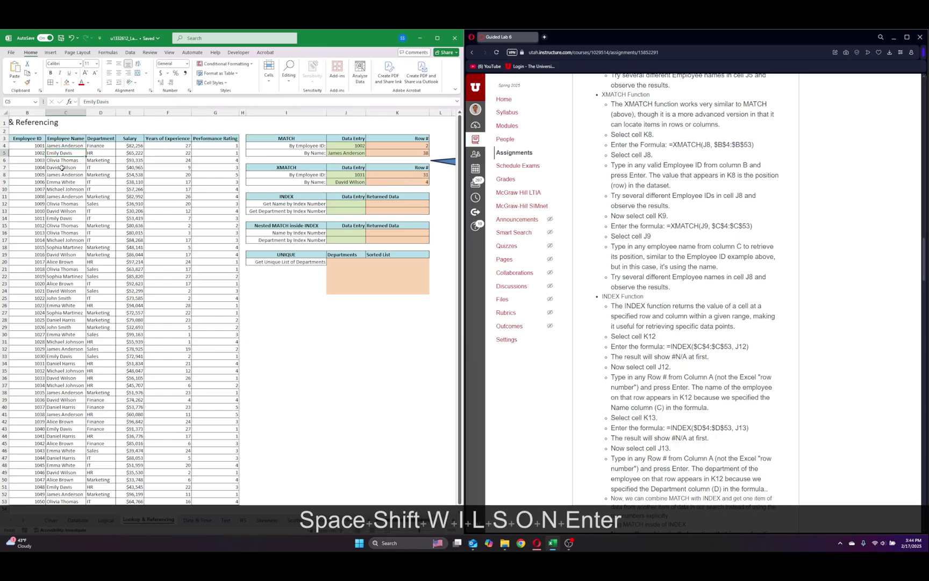
left_click(72, 169)
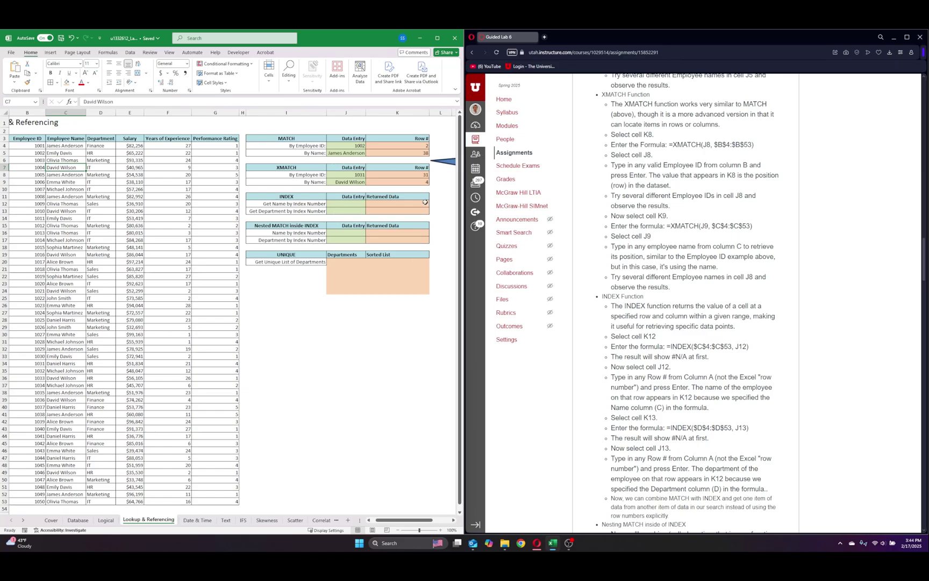
- Read the INDEX instructions and enter =INDEX($C$4:$C$53,J12) in K12 to return a name by index number
scroll(628, 342, "down", 3)
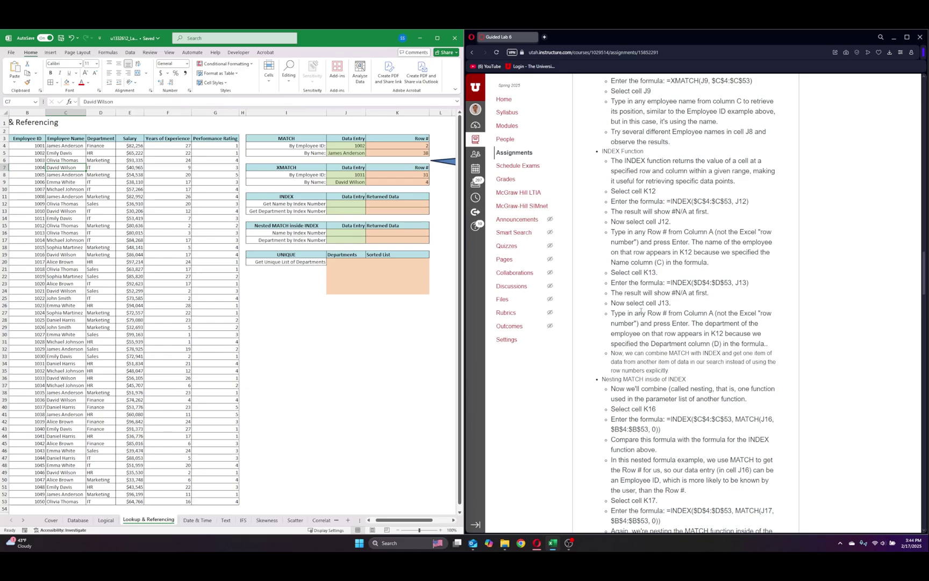
scroll(717, 169, "down", 1)
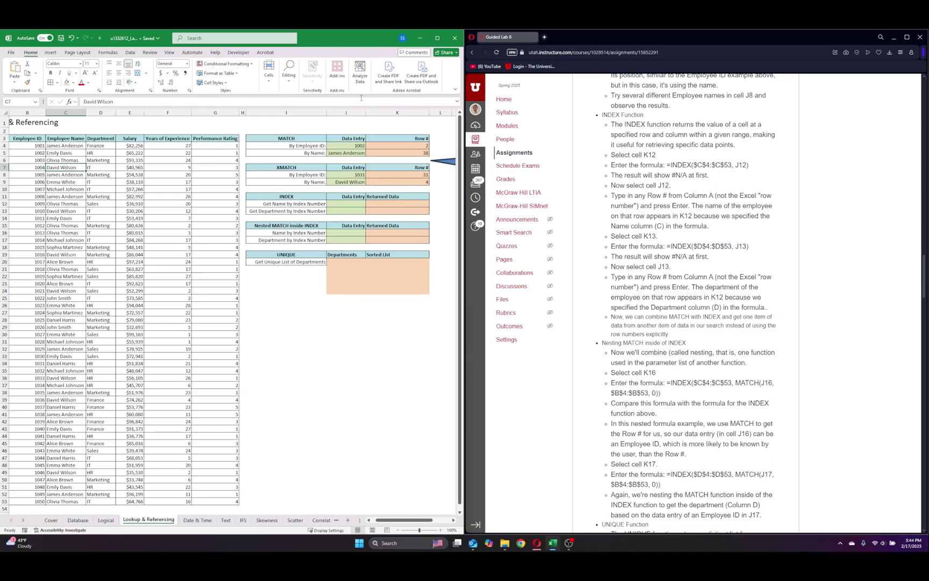
left_click(385, 204)
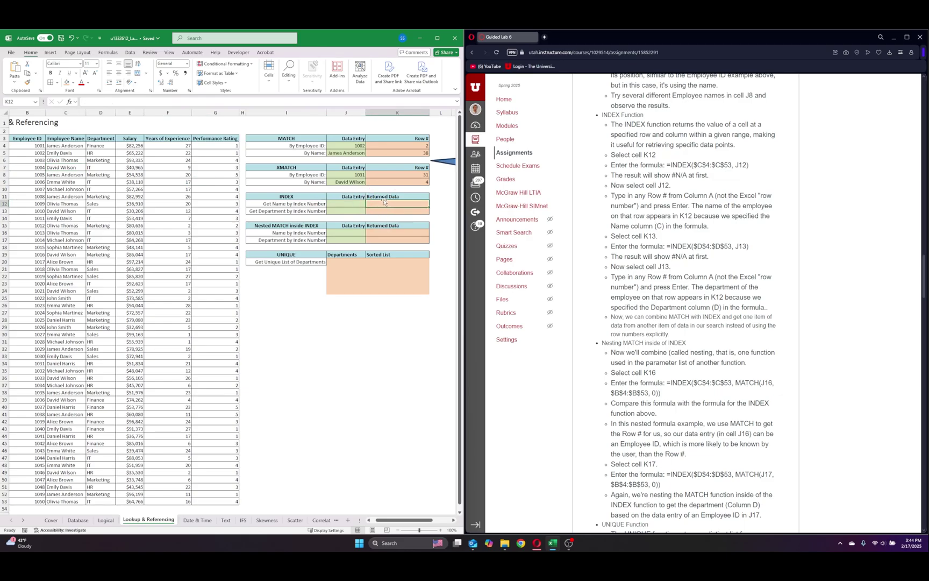
type("=index(")
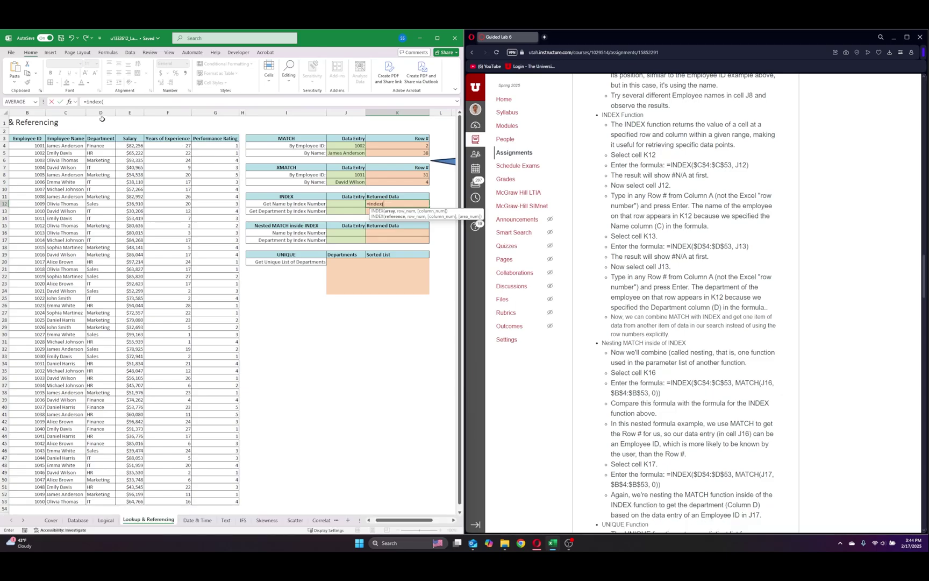
left_click(66, 144)
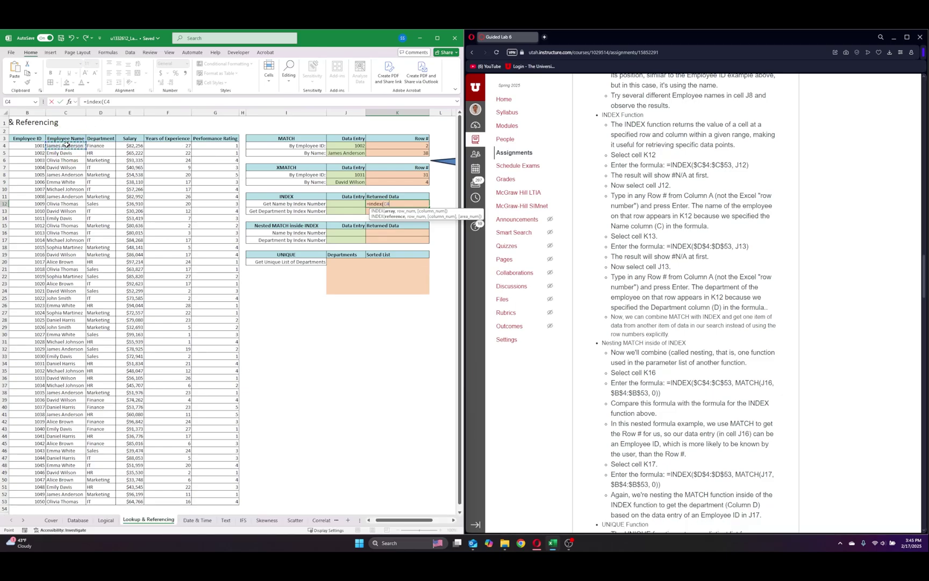
key("ctrl+shift+Down")
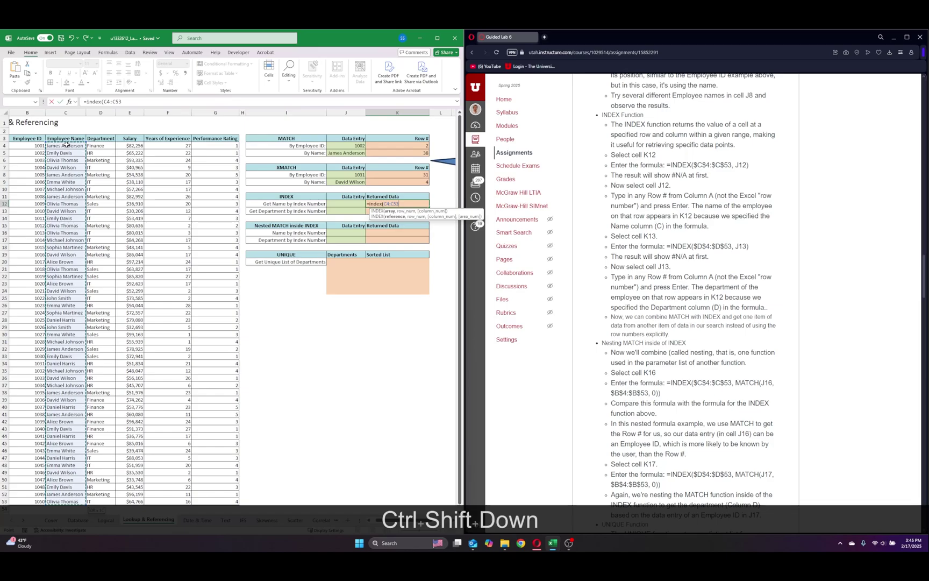
key("F4")
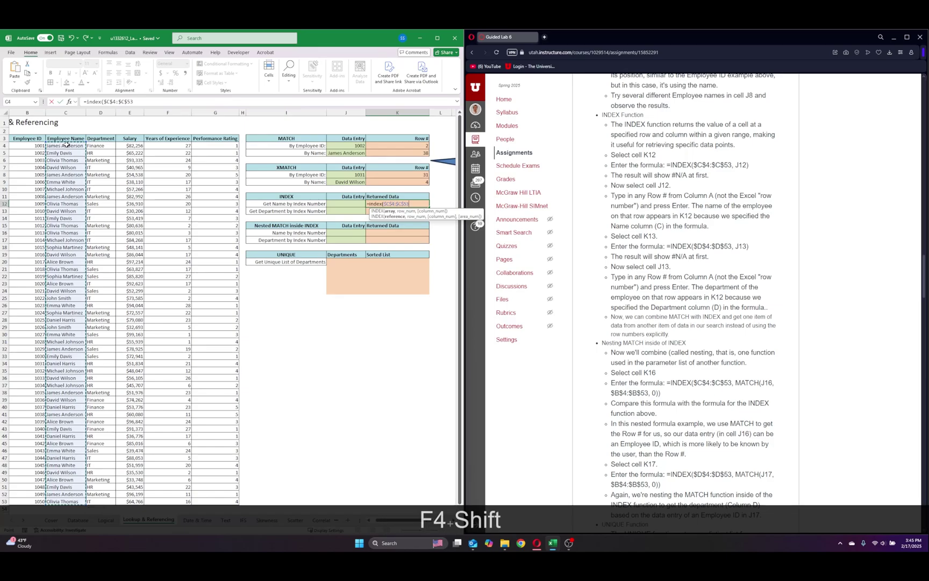
type(",")
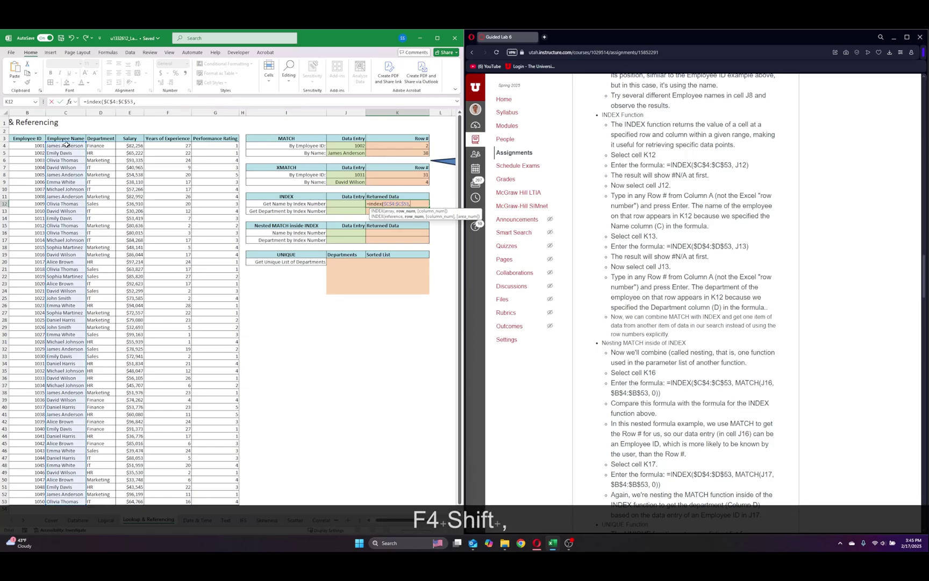
left_click(342, 203)
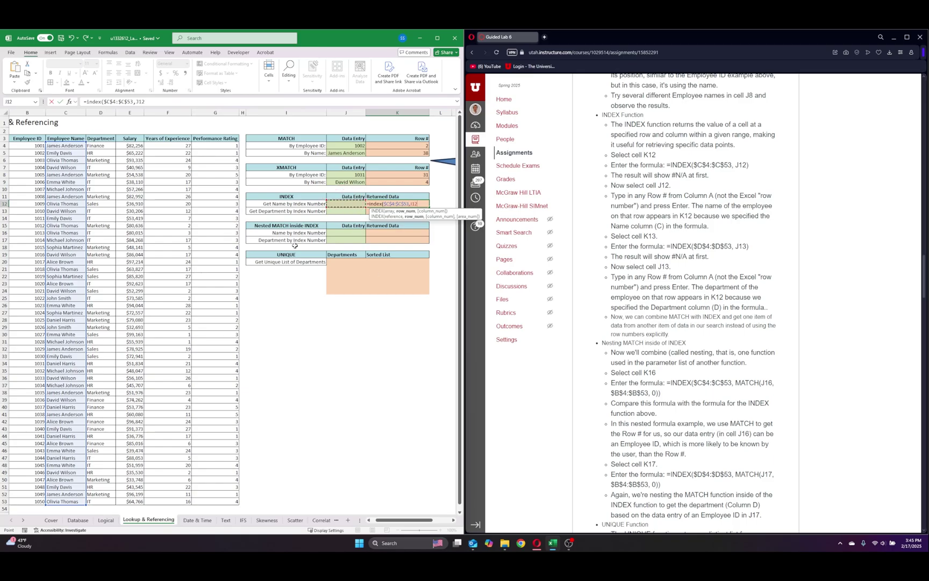
type(")")
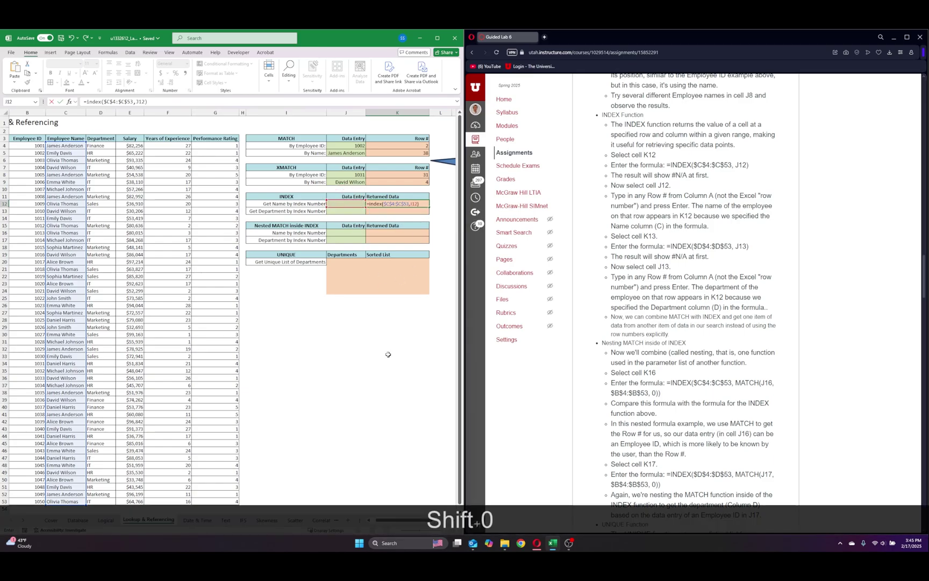
key("Return")
- Enter 1 in J12 and compare the name returned by INDEX with the first employee in the dataset
left_click(359, 204)
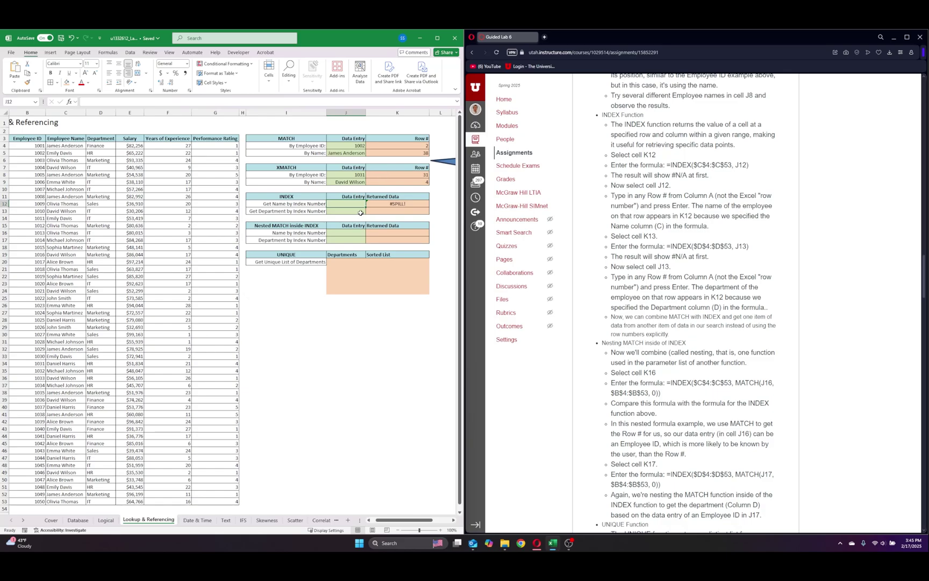
type("1")
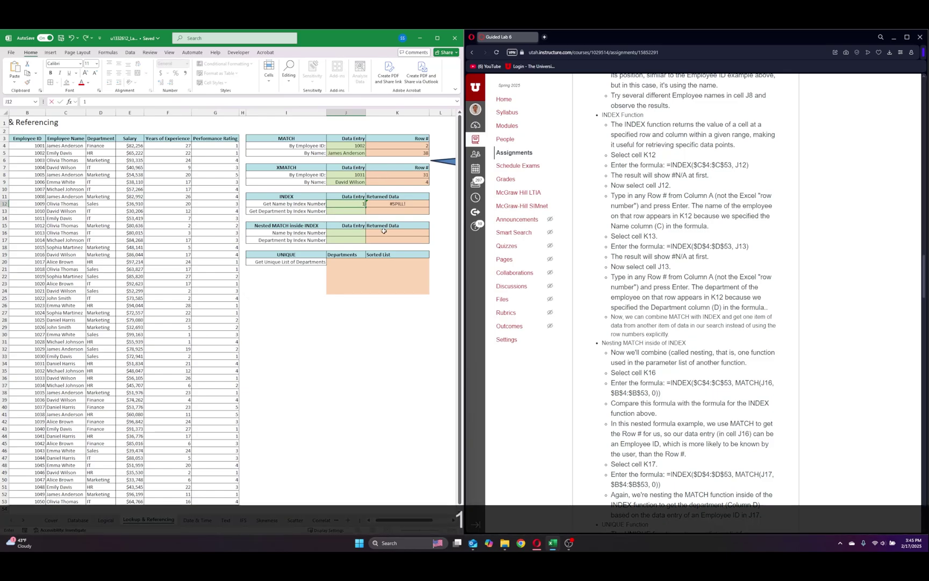
key("Return")
left_click(63, 153)
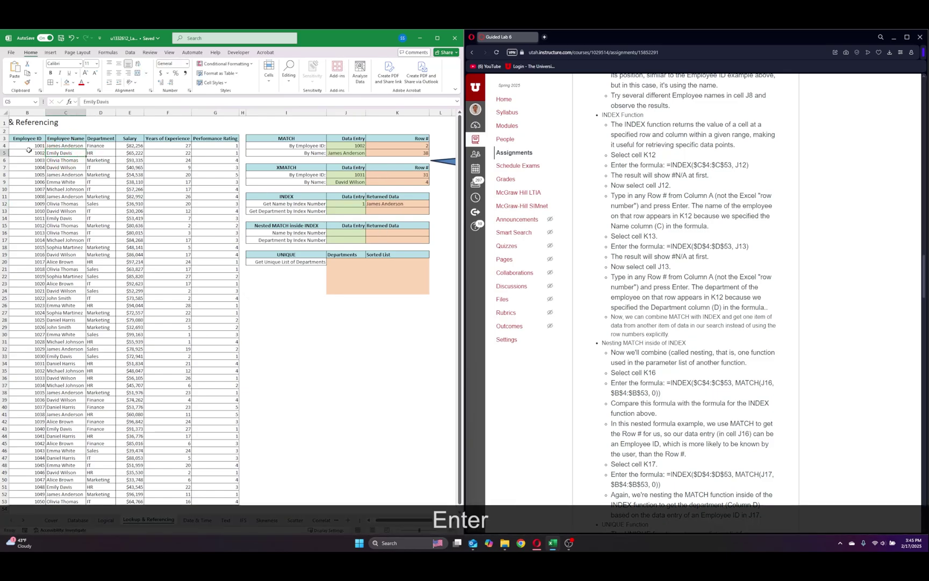
left_click(66, 145)
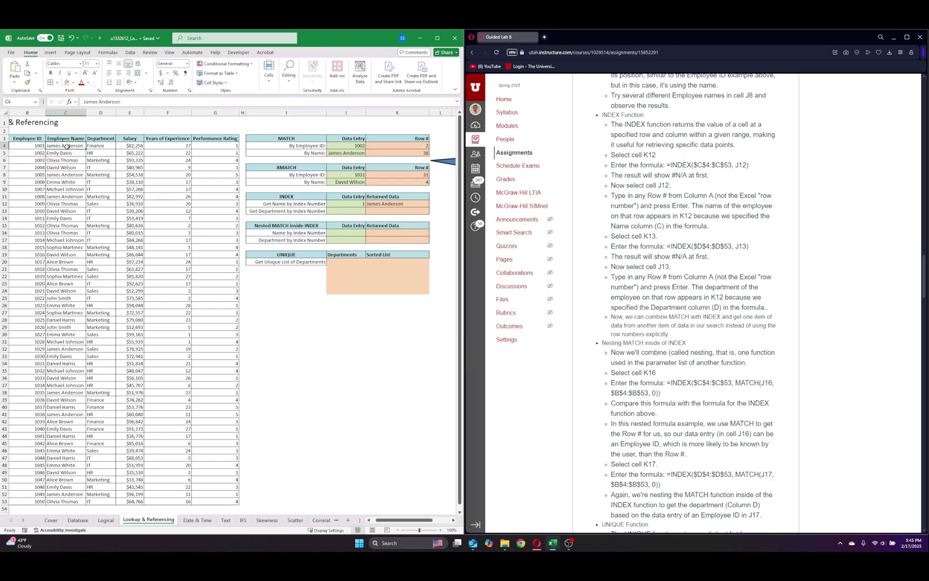
- Set the index number in J12 to 31 and check the returned name against row 34 of the dataset
left_click(349, 204)
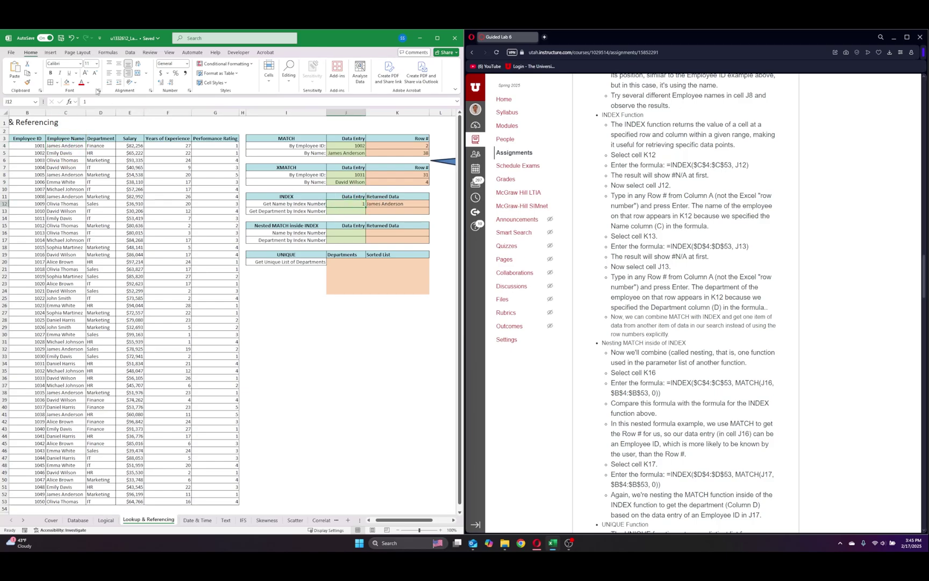
left_click(93, 101)
key("BackSpace")
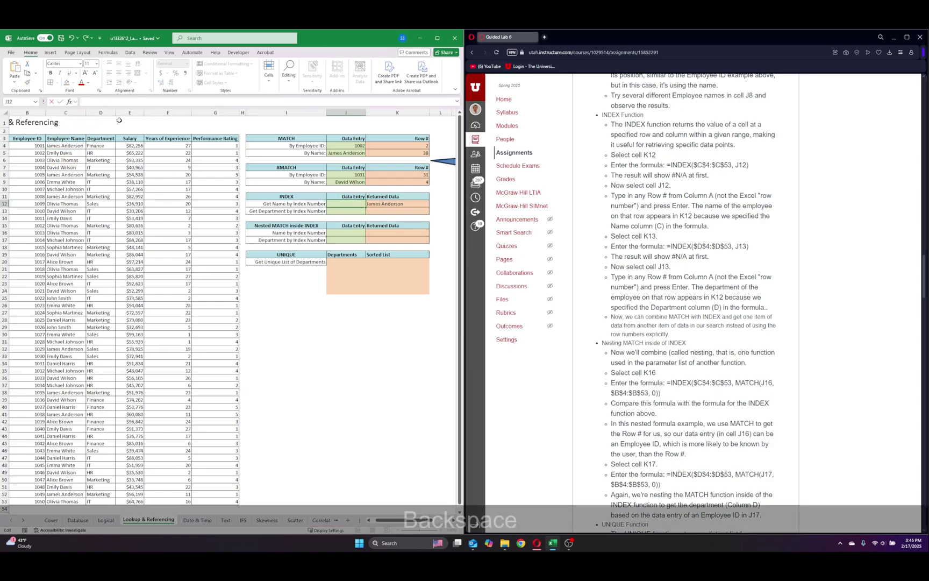
type("31")
key("Return")
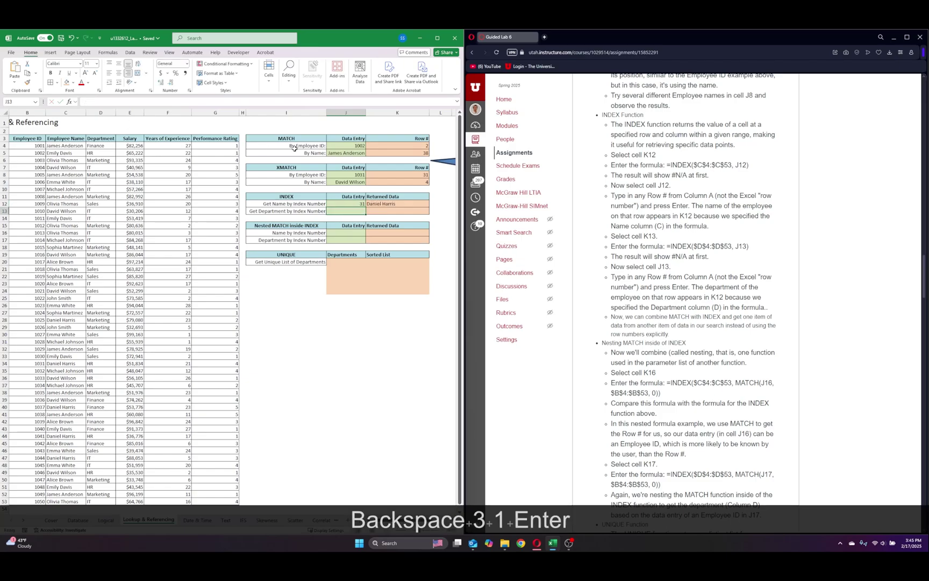
left_click(384, 210)
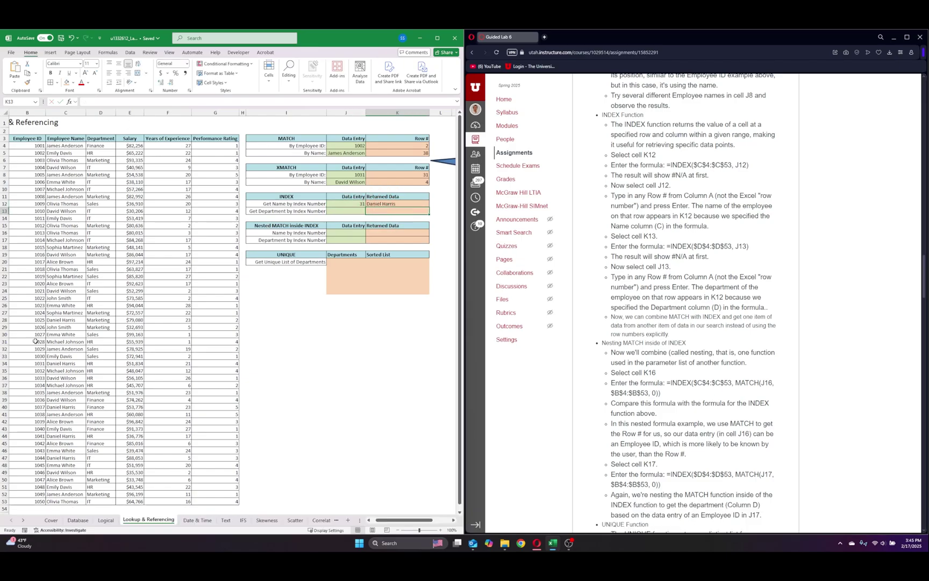
left_click(33, 363)
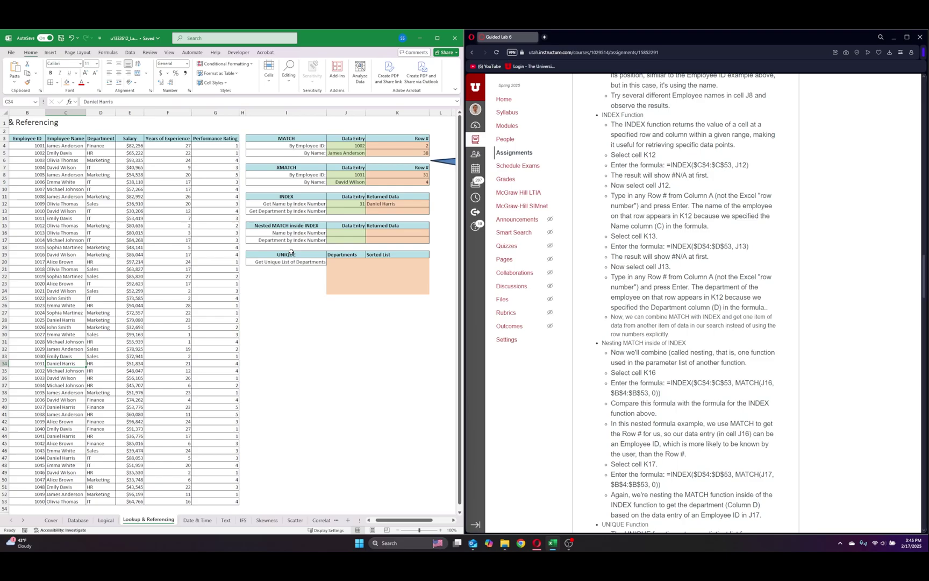
- Copy the INDEX formula from K12 down to K13 for the department lookup
left_click(344, 211)
left_click(386, 211)
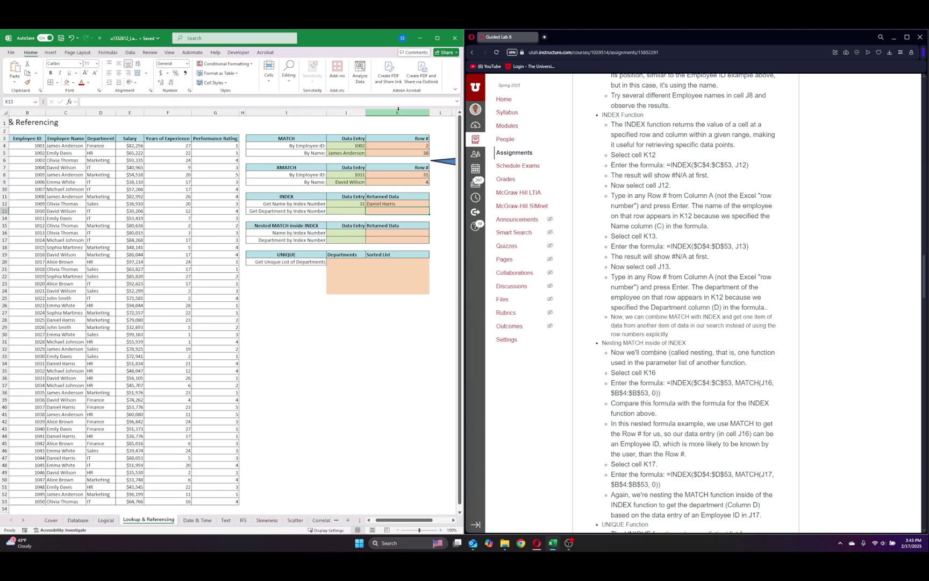
left_click(414, 205)
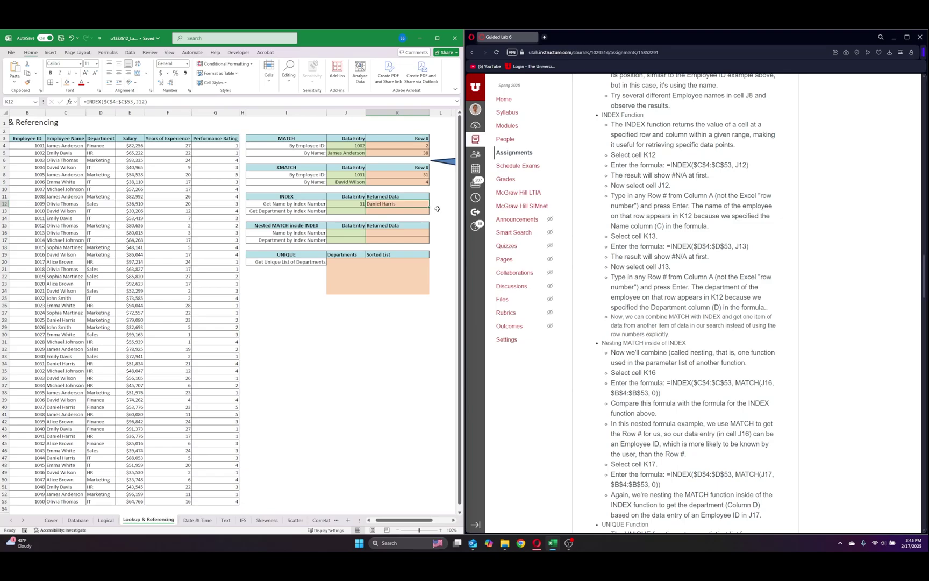
left_click_drag(430, 214, 426, 219)
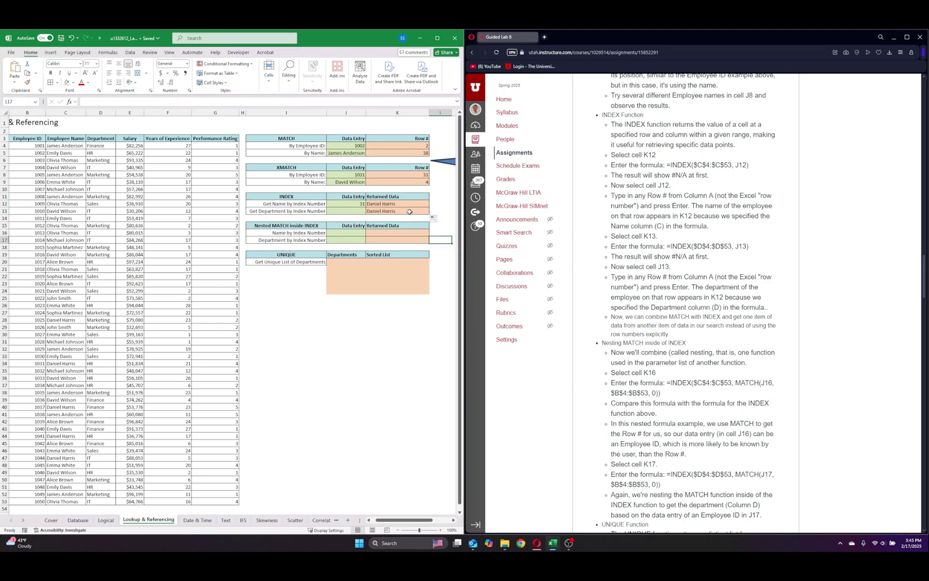
- Change the array range in K13's formula to the Department column, making it =INDEX($D$4:$D$53,J13)
left_click(409, 212)
left_click(110, 102)
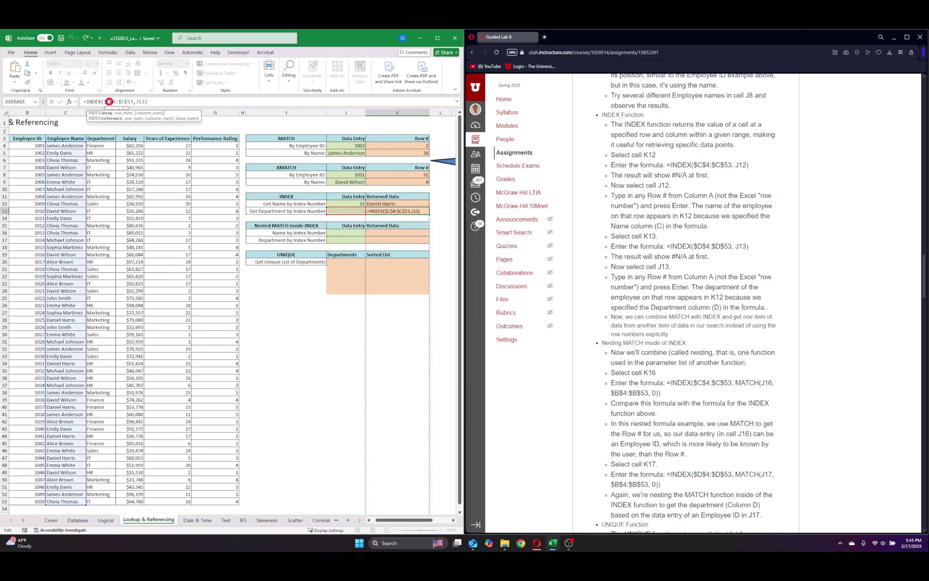
key("BackSpace")
type("D")
key("Right")
key("Right")
key("Right")
key("Right")
key("Right")
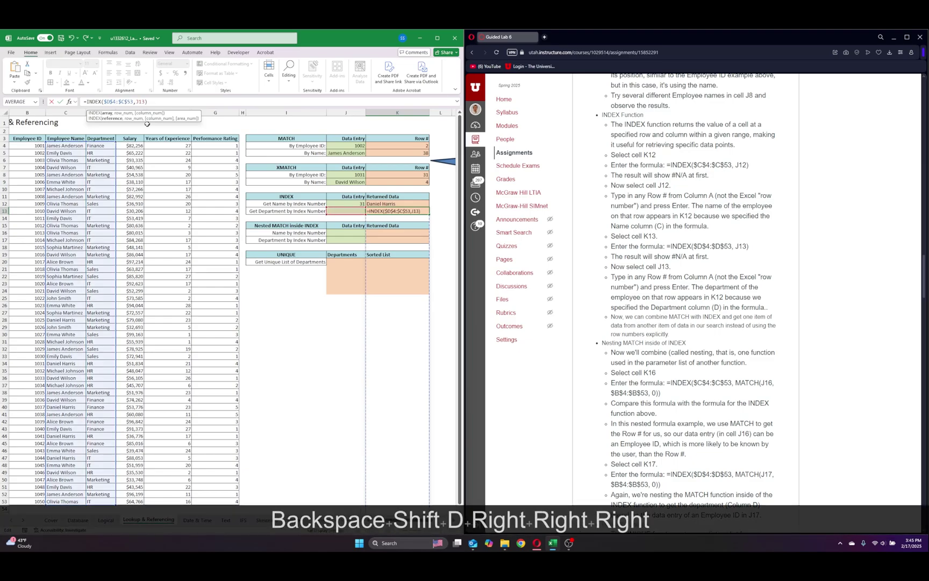
key("BackSpace")
type("D")
key("Return")
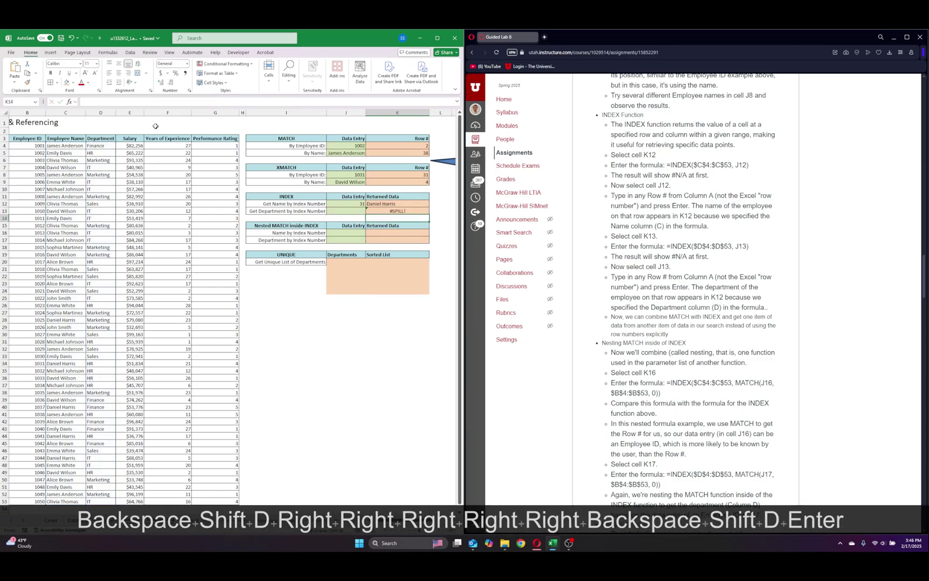
- Enter 31 in J13 and check the returned department against row 34 of the dataset
left_click(350, 211)
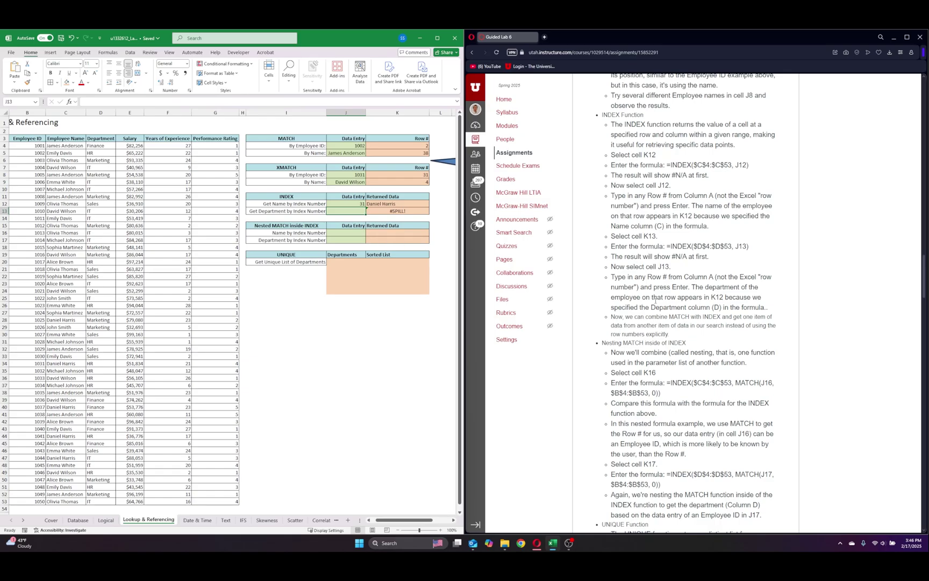
type("31")
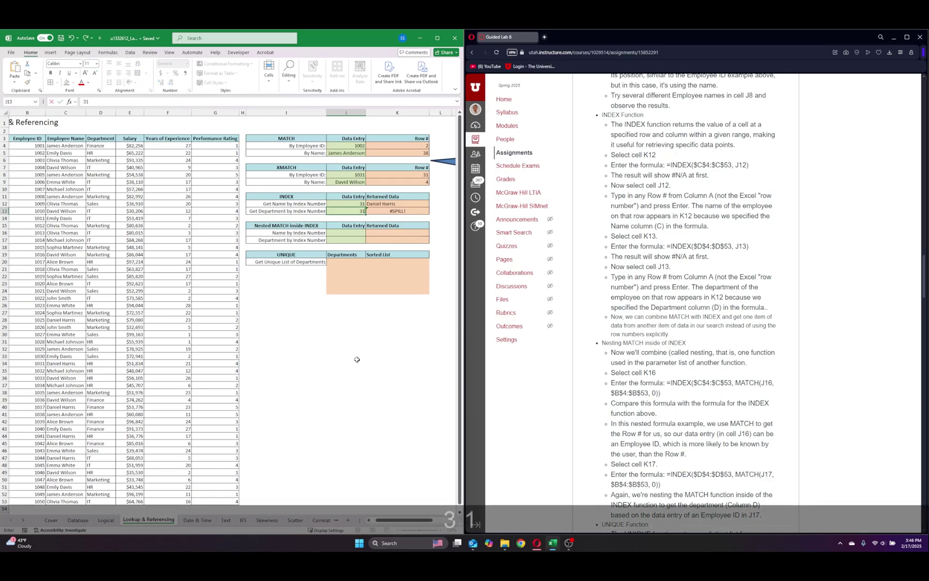
key("Return")
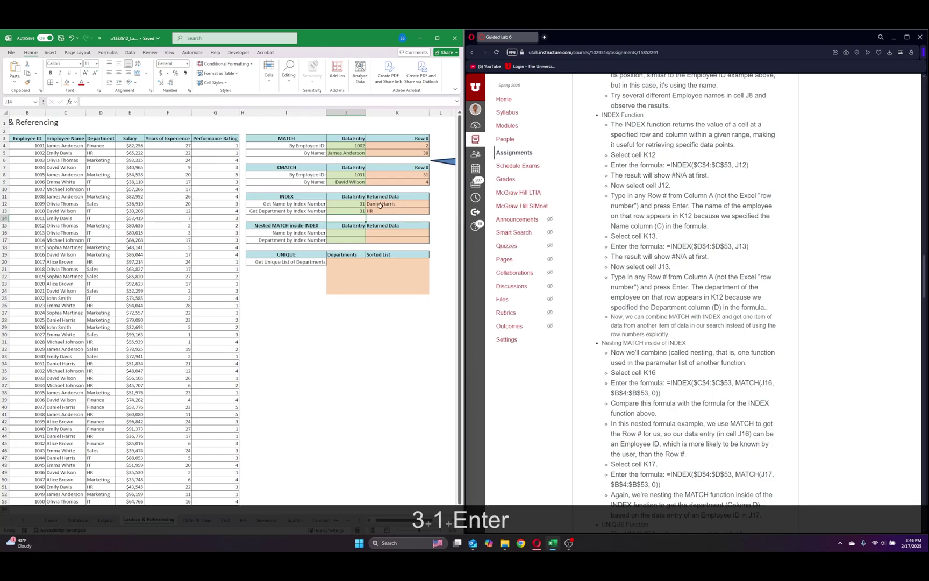
left_click(40, 364)
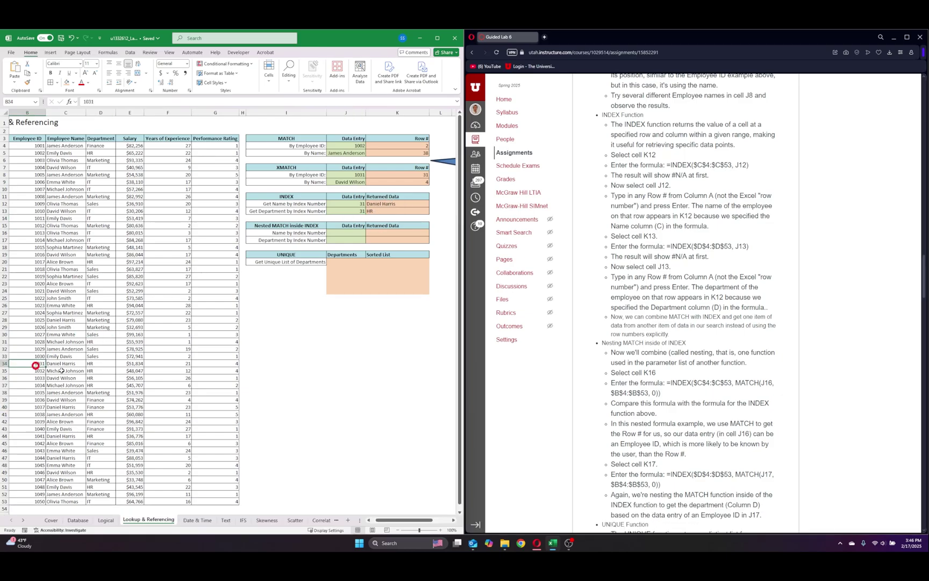
left_click(93, 364)
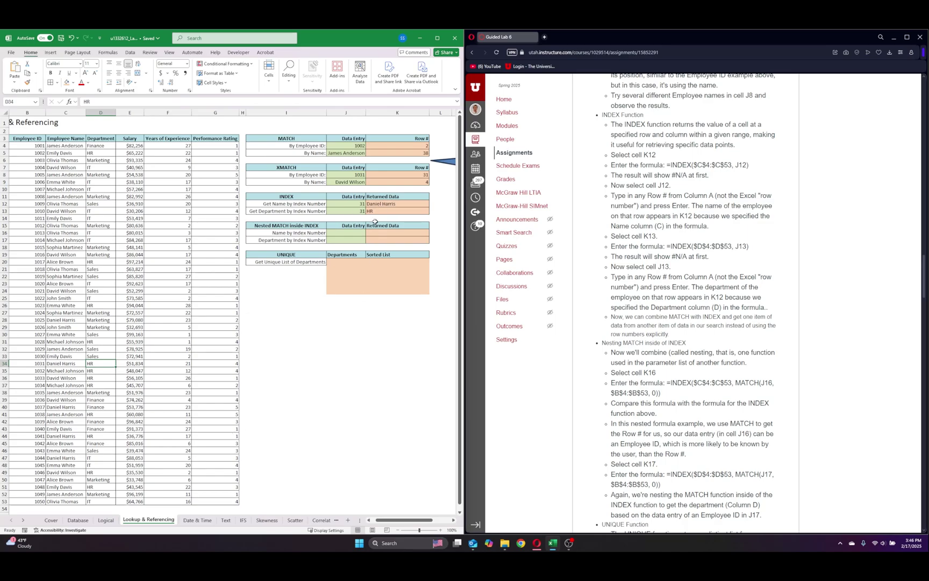
- Read the nested MATCH instructions and start an INDEX formula in K16 with the absolute range $C$4:$C$53 as its array
left_click(363, 235)
left_click(402, 236)
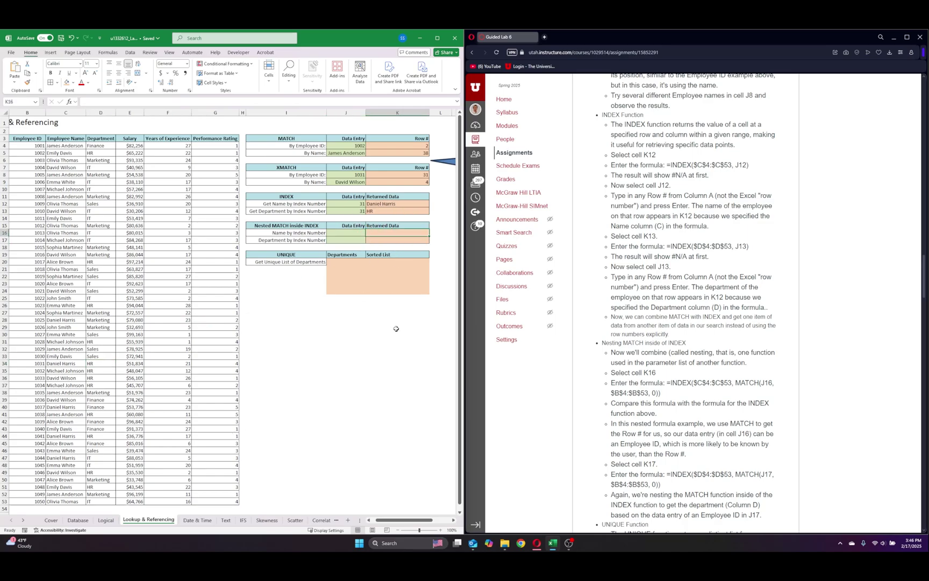
scroll(692, 263, "down", 5)
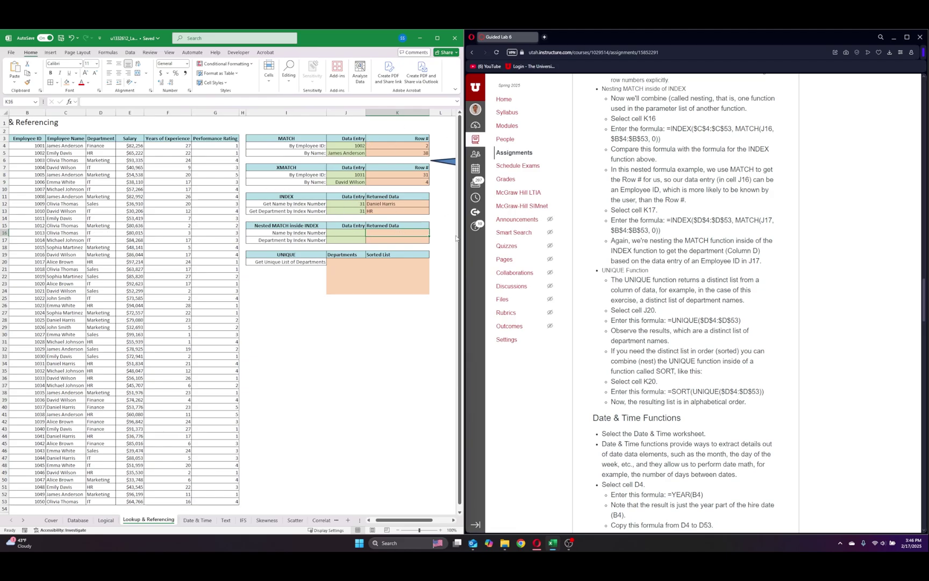
type("=index(")
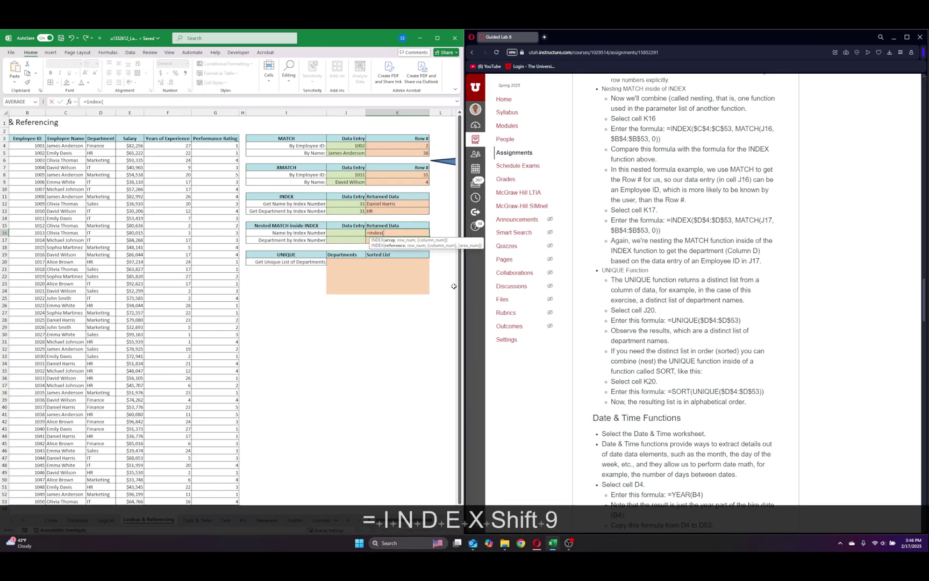
left_click(64, 147)
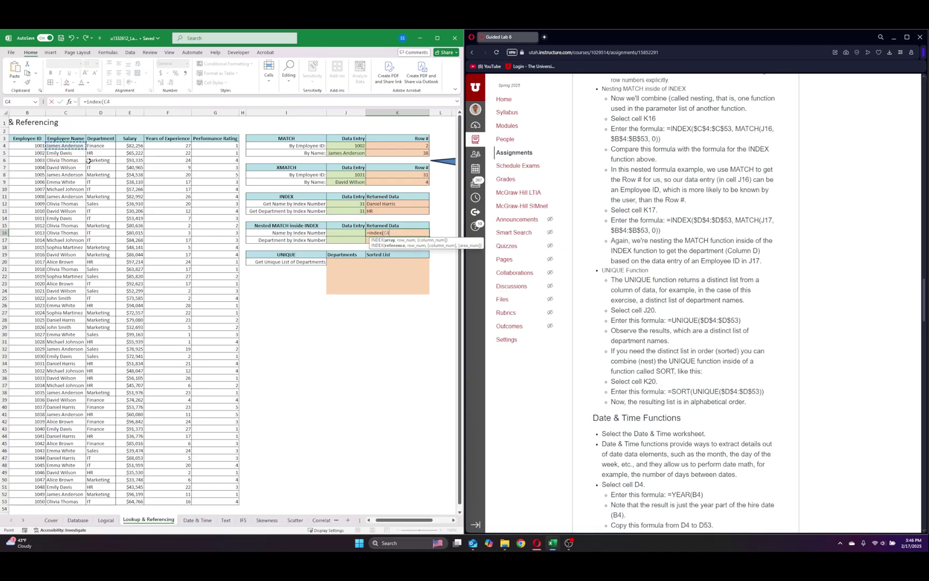
key("ctrl+shift+Down")
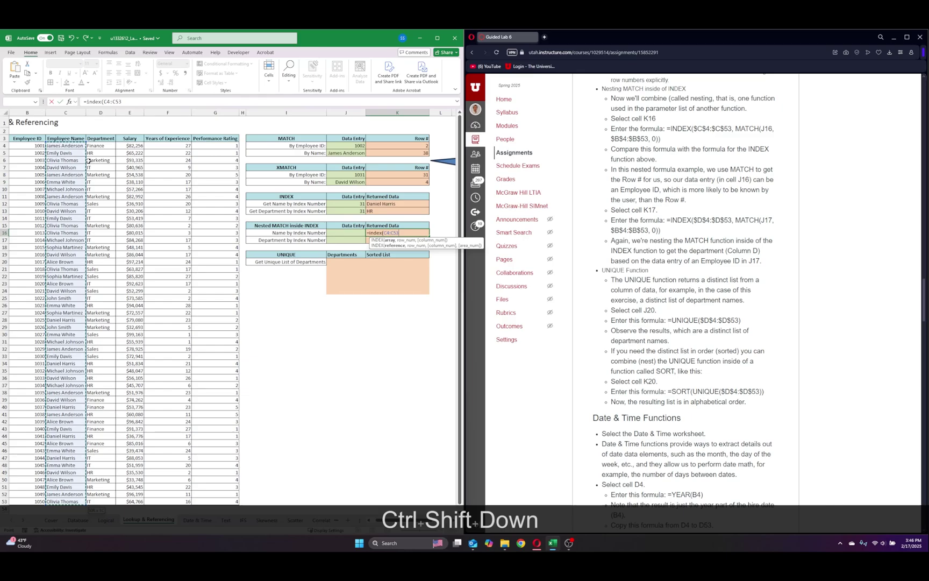
key("F4")
type(",")
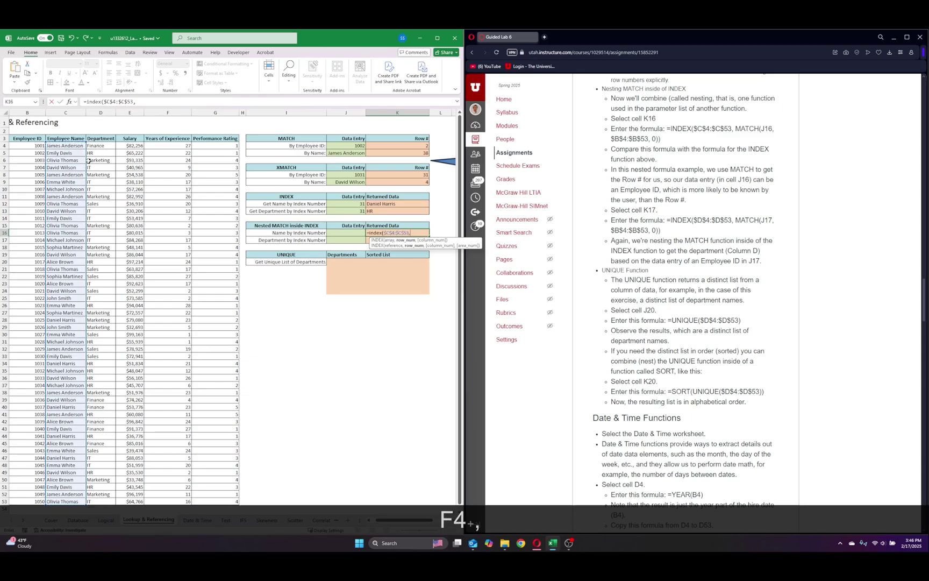
- Nest MATCH(J16,$B$4:$B$53,0) as the row number argument and complete the INDEX formula in K16
type("match")
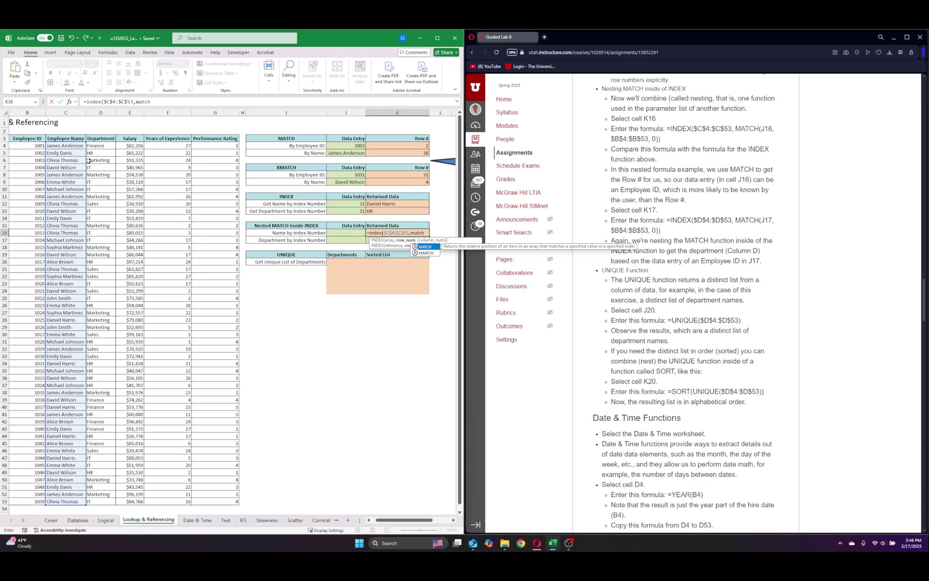
type("(")
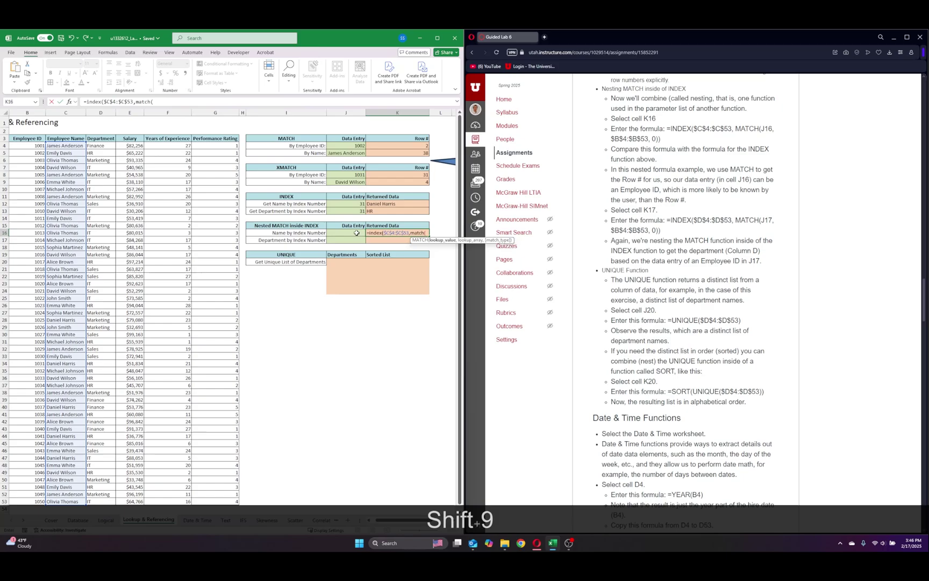
left_click(356, 232)
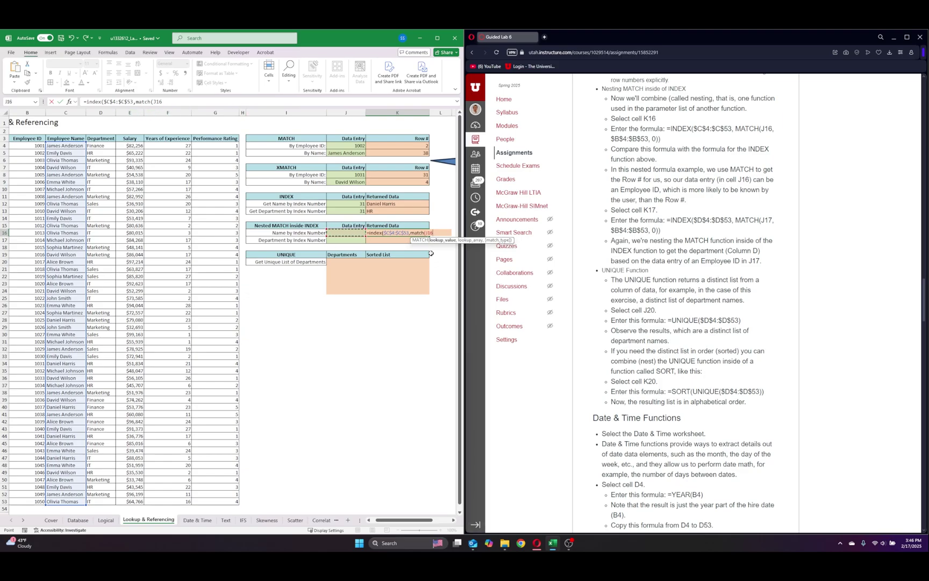
type(",")
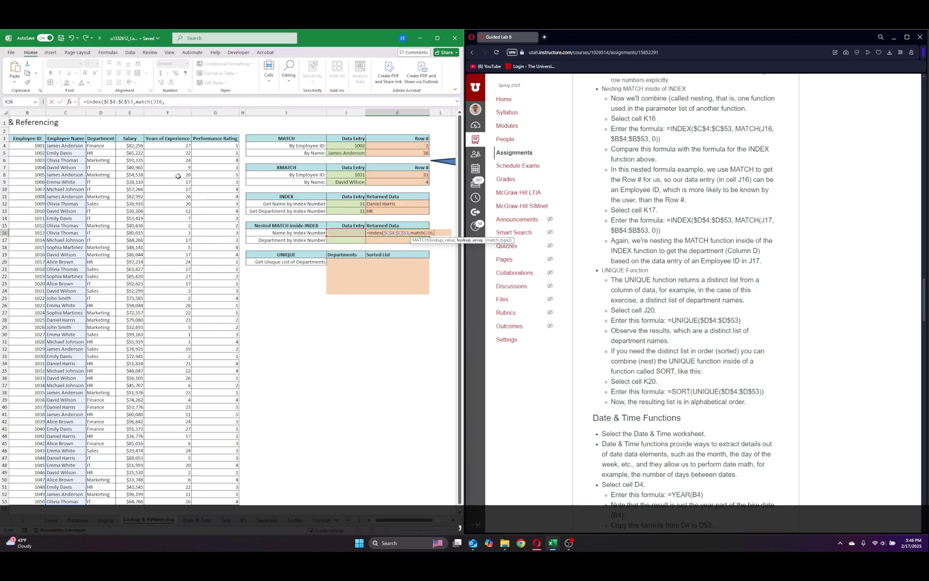
left_click(26, 146)
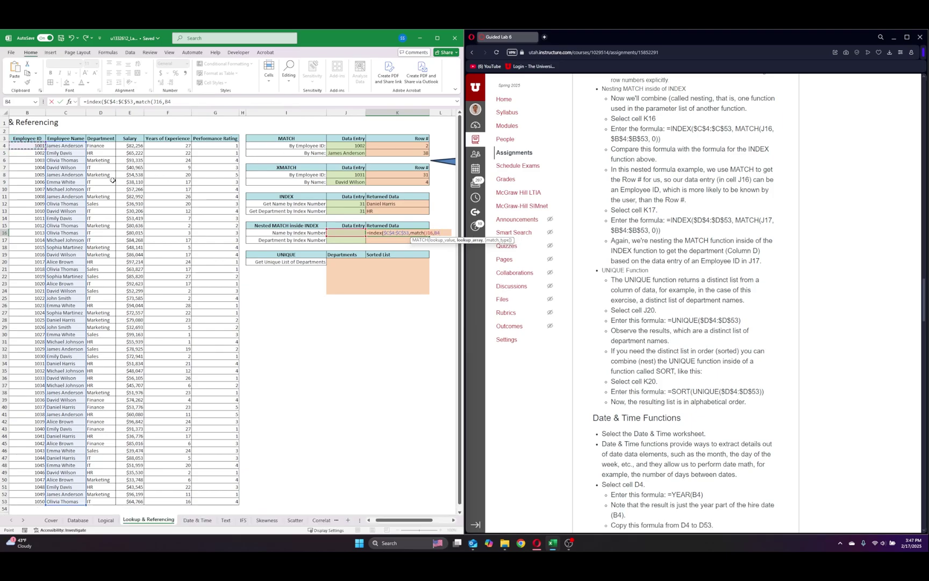
key("ctrl+shift+Down")
key("F4")
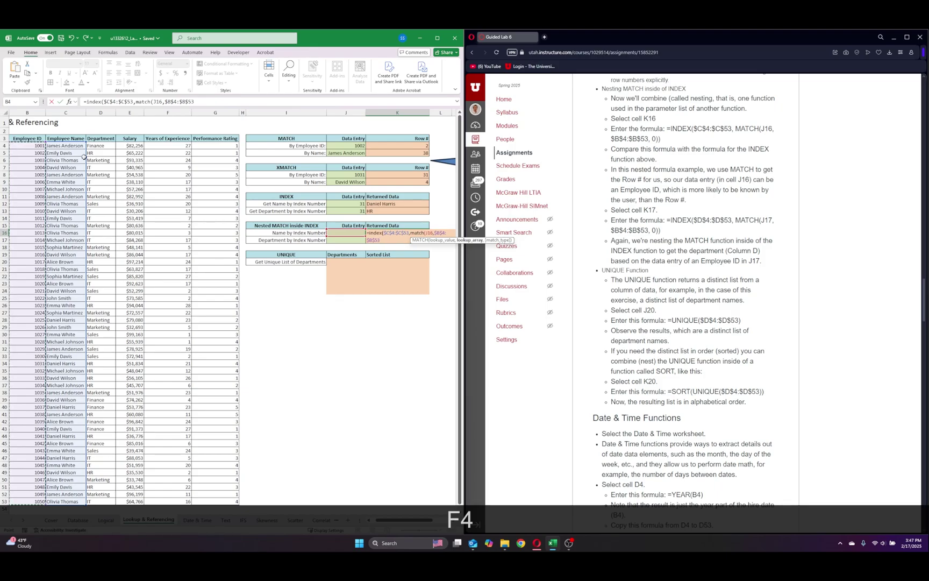
type(",")
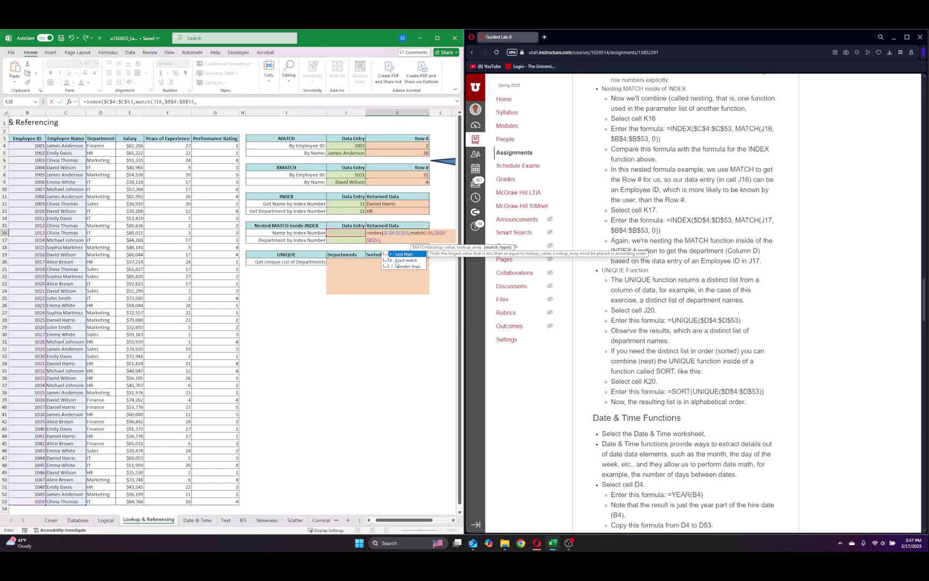
type("0")
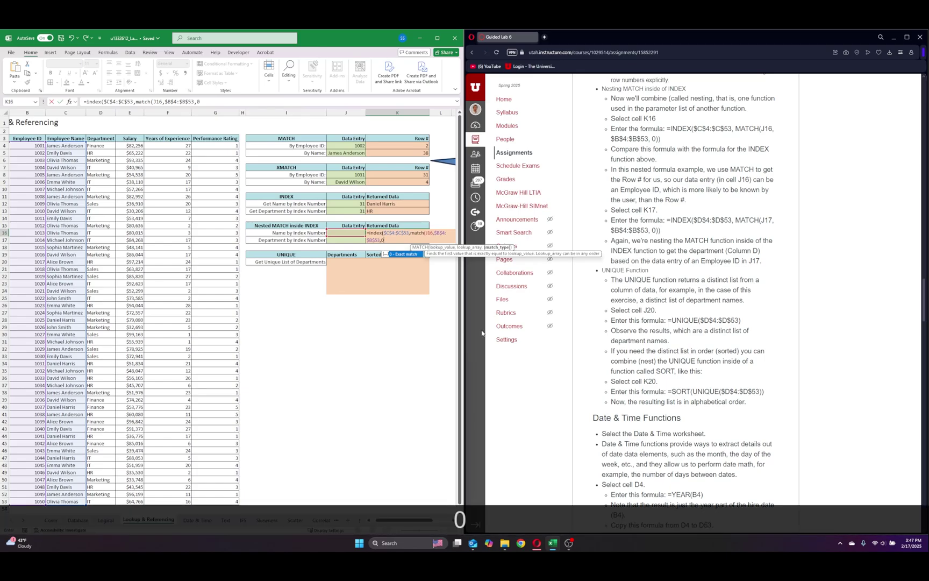
type("))")
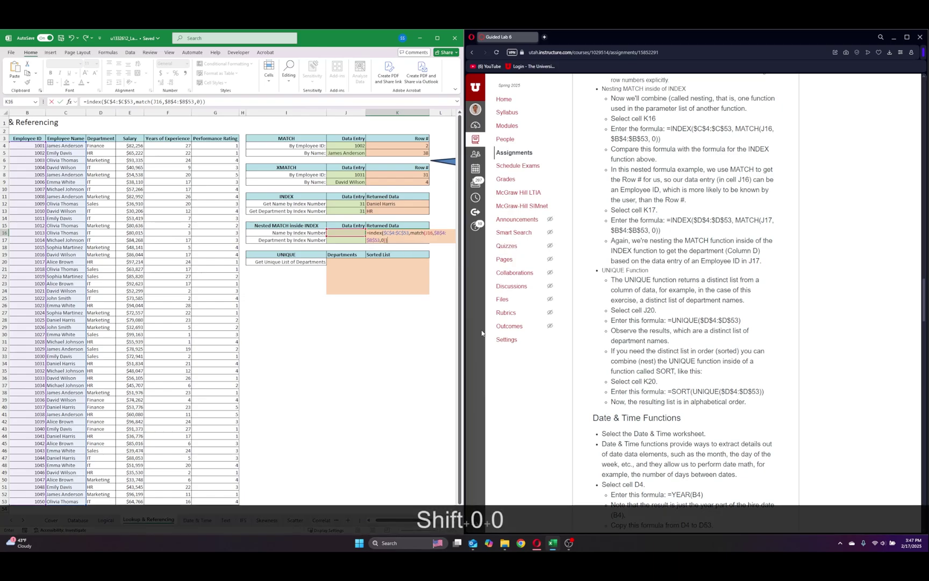
key("Return")
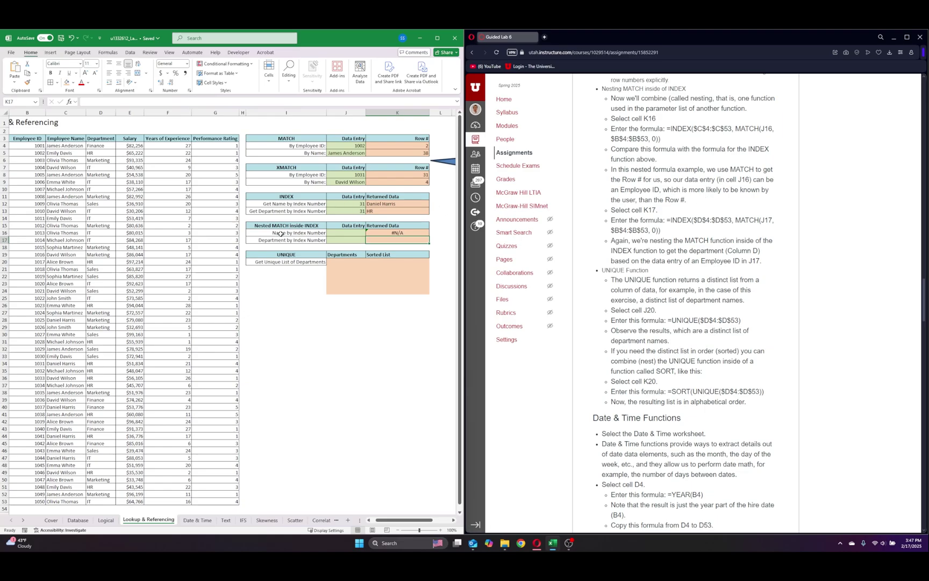
- Try 31 as the lookup value in J16 and clear the entry
left_click(332, 233)
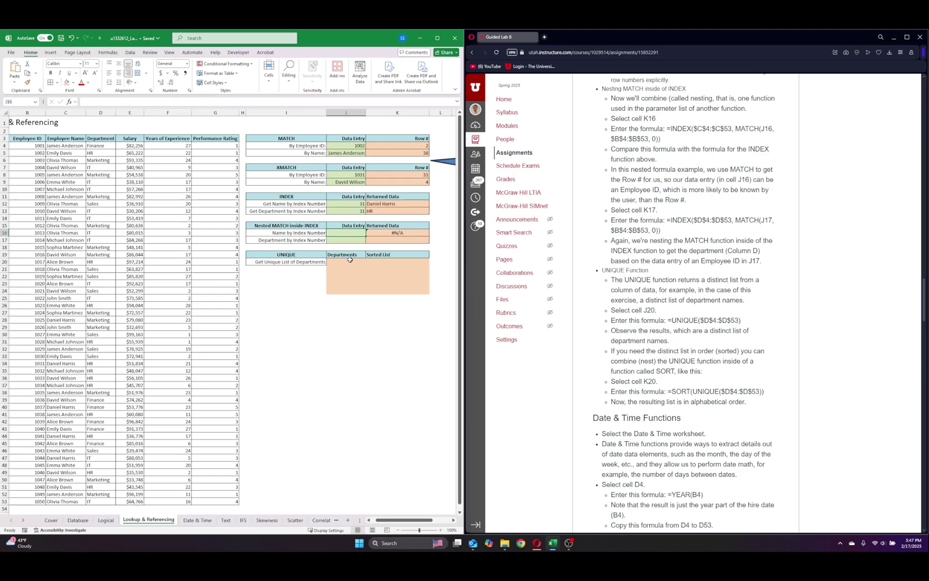
type("31")
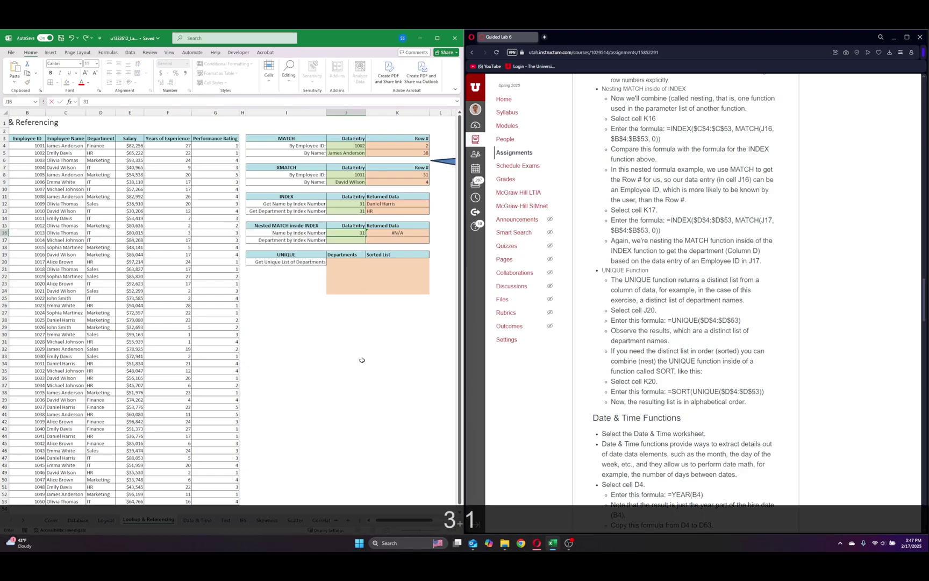
key("Return")
left_click(347, 233)
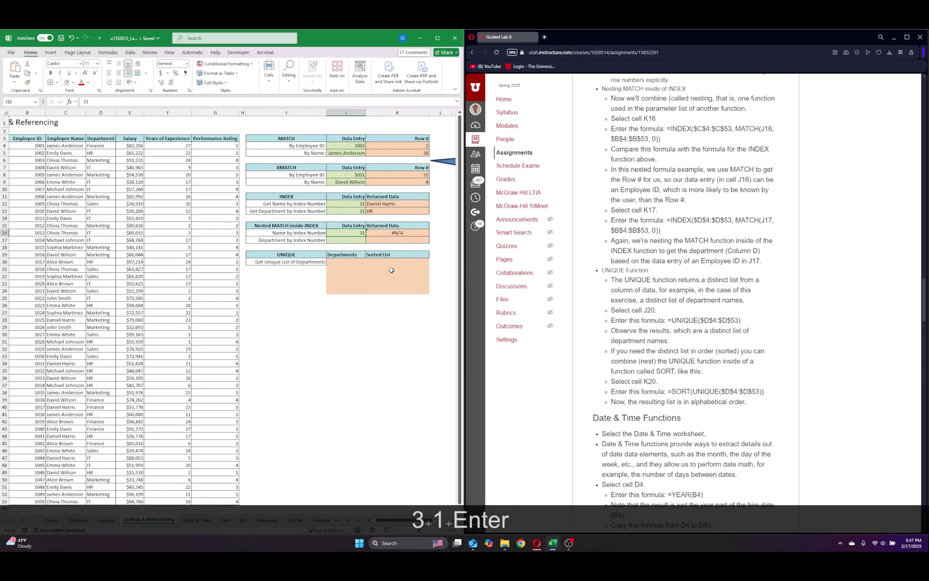
key("Delete")
- Review the ranges used by the nested INDEX and MATCH formula in K16 without changing it
left_click(398, 351)
double_click(381, 232)
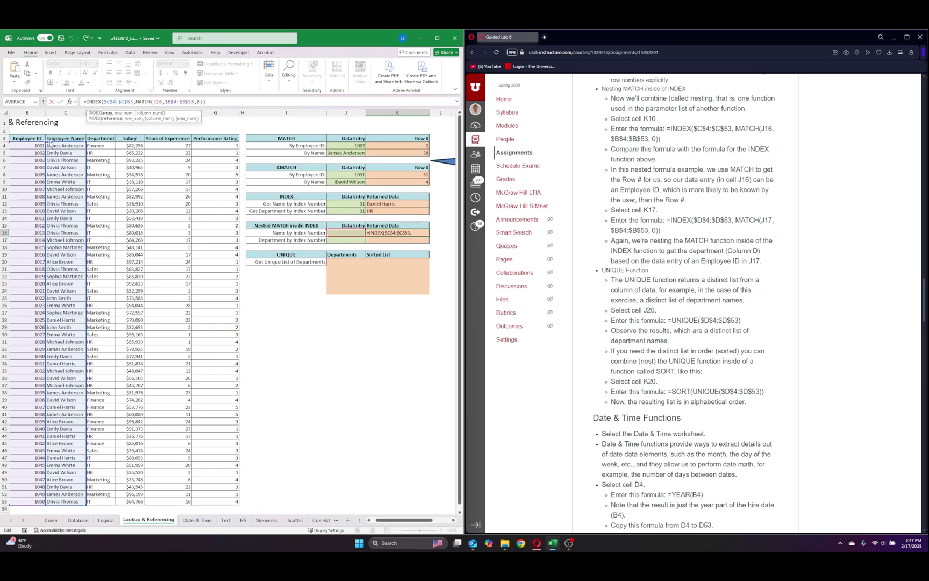
key("Escape")
- Enter the employee ID listed in B34 into J16 and compare the returned name with row 34 of the dataset
left_click(344, 232)
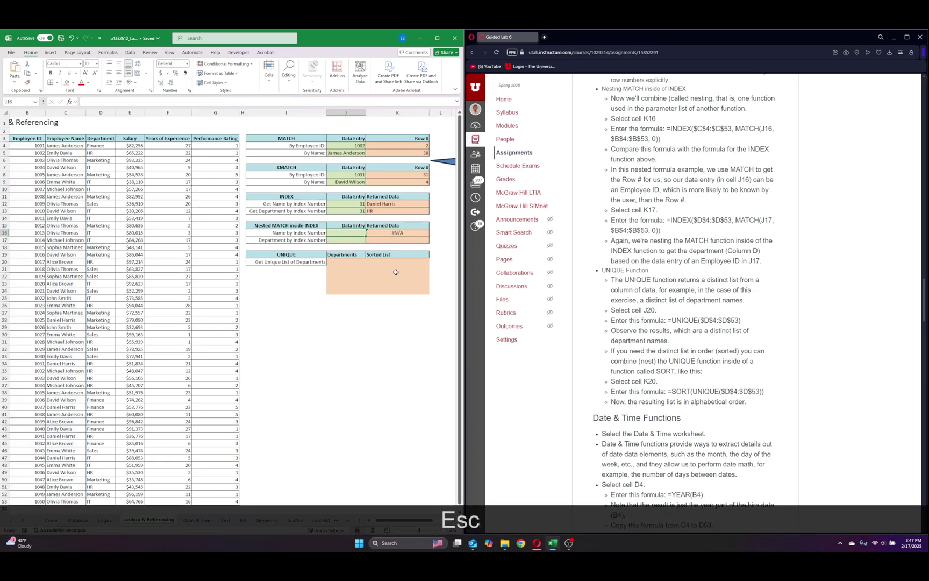
type("1031")
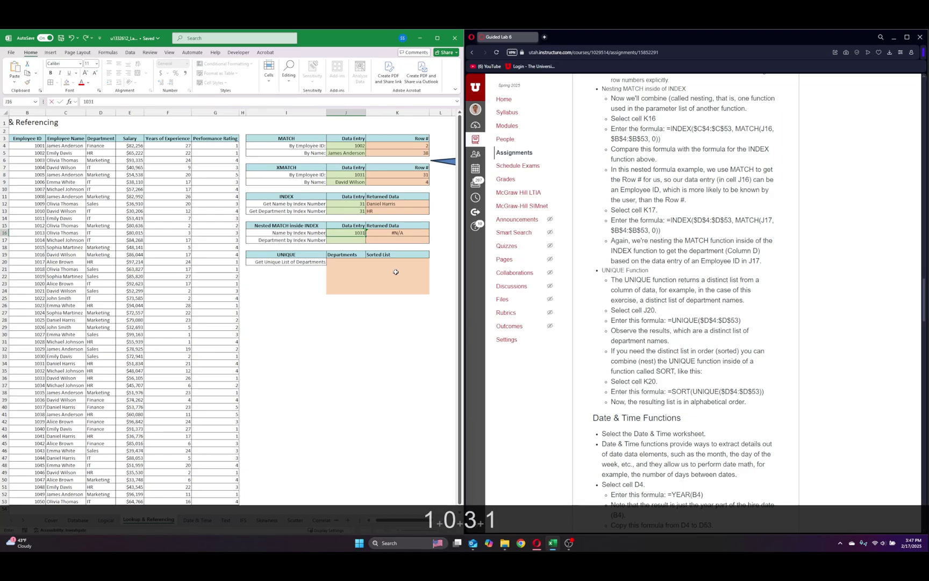
key("Return")
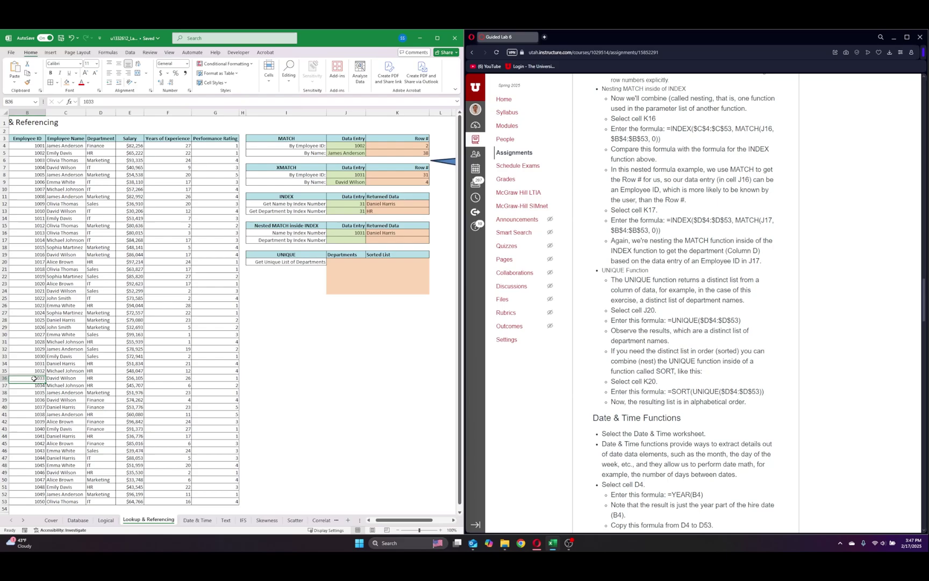
left_click(65, 363)
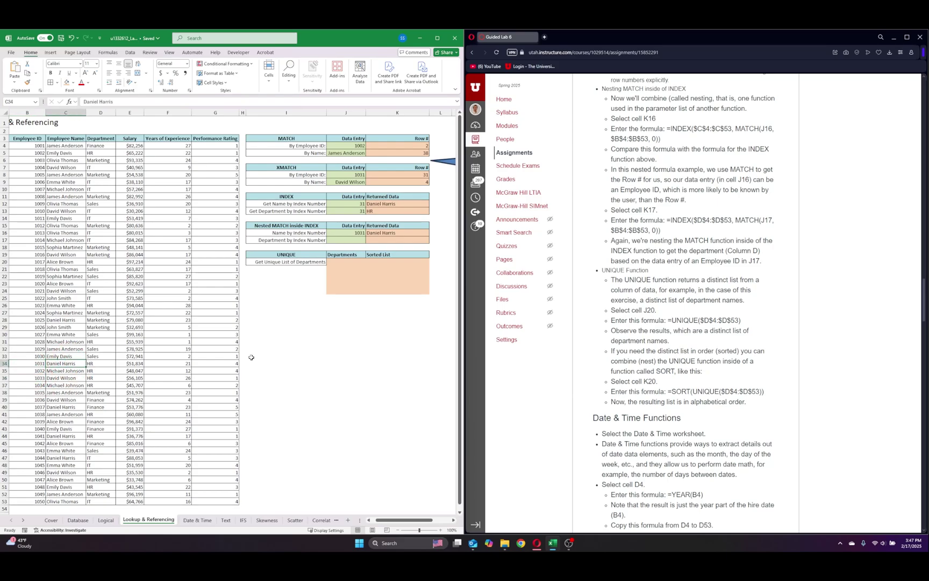
- Fill the nested INDEX and MATCH formula from K16 down into K17
left_click(374, 240)
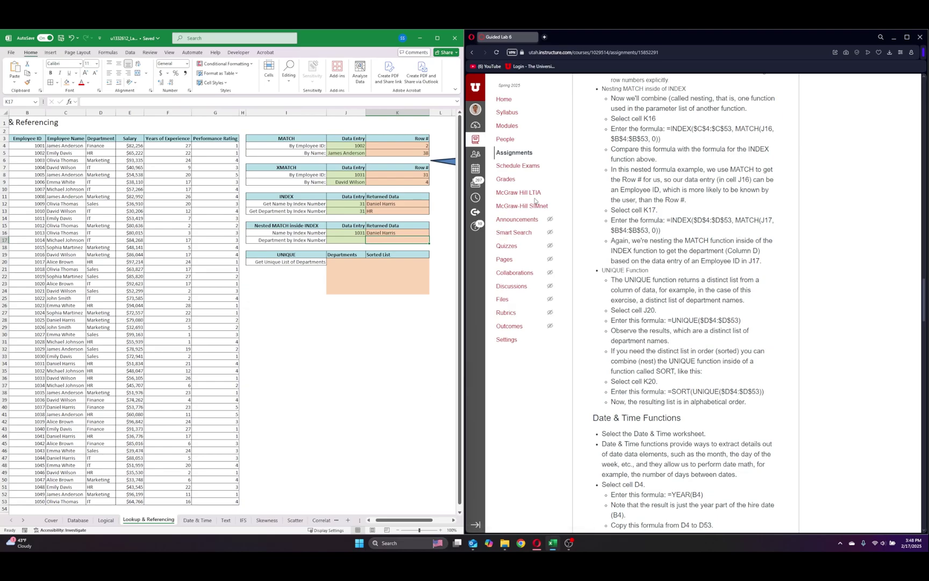
type("=INDEX($D$4:$D$53, MATCH(J17, $B$4:$B$53, 0))")
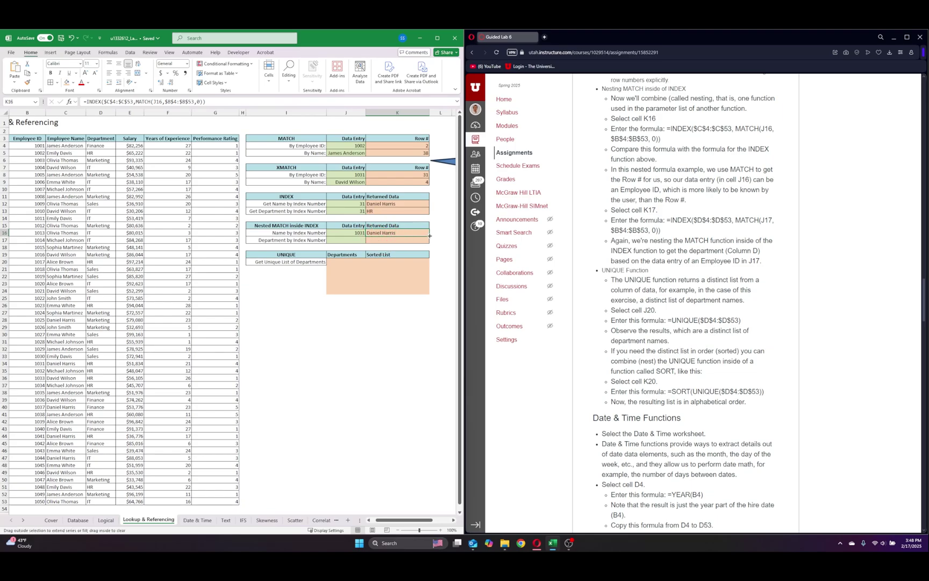
left_click(423, 351)
left_click(398, 240)
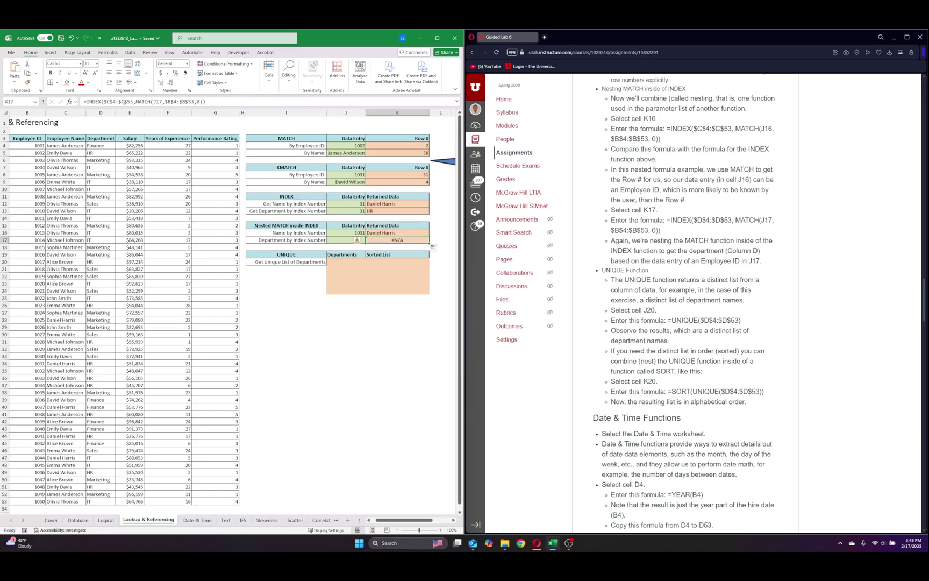
- Change the INDEX array in K17 to $D$4:$D$53 so the formula reads =INDEX($D$4:$D$53,MATCH(J17,$B$4:$B$53,0))
left_click(107, 102)
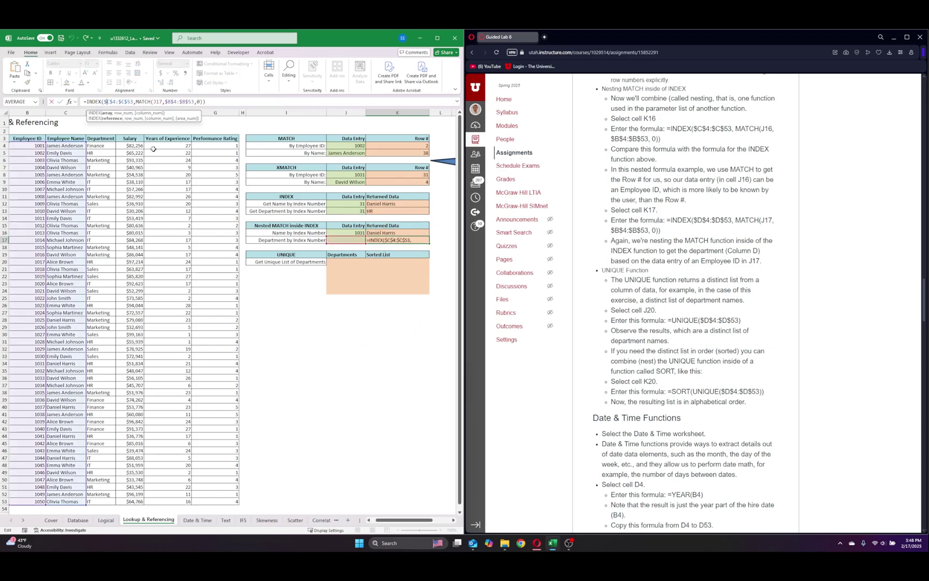
key("BackSpace")
type("D")
key("Right")
key("Right")
key("Right")
key("Right")
key("Right")
key("BackSpace")
type("D")
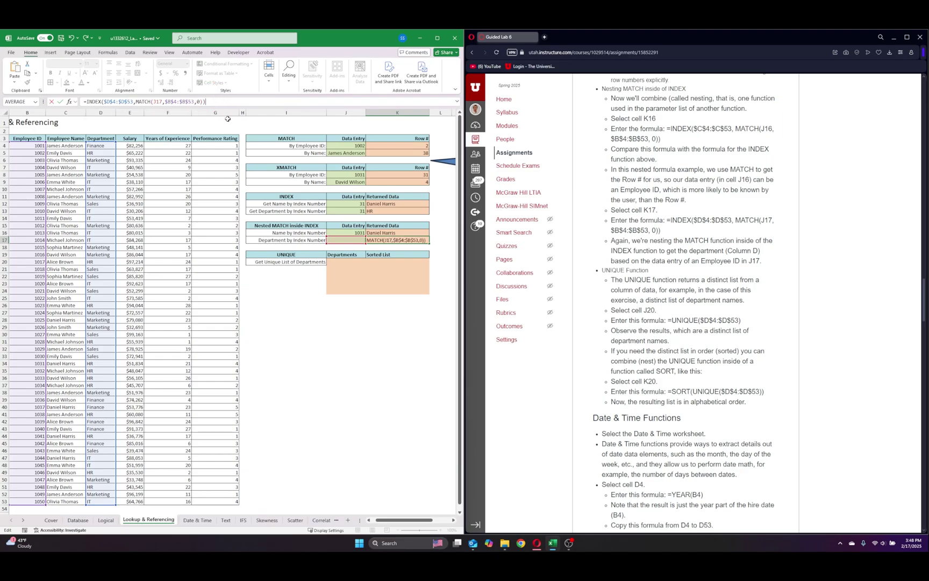
key("Return")
- Enter the employee ID listed in B34 into J17 and compare the returned department with row 34 of the dataset
left_click(339, 240)
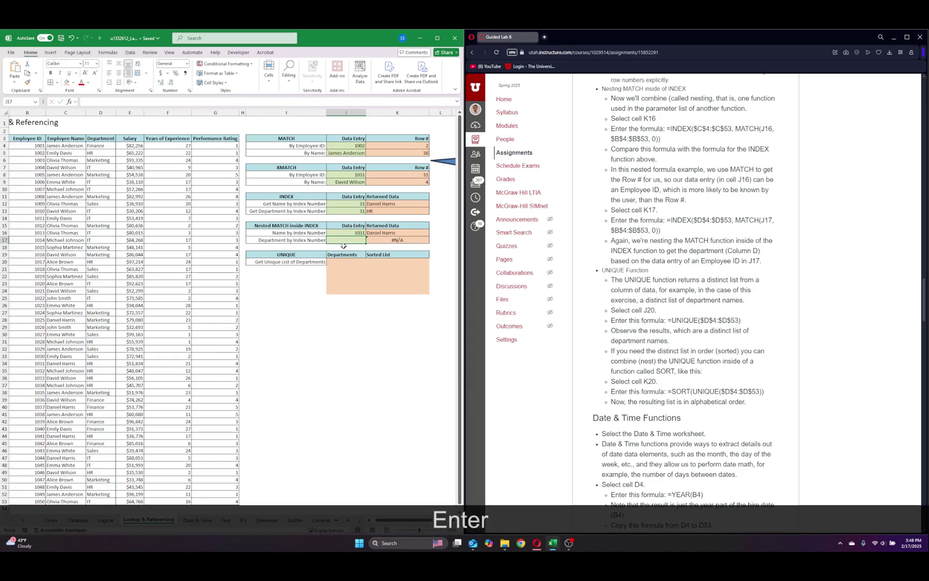
type("1031")
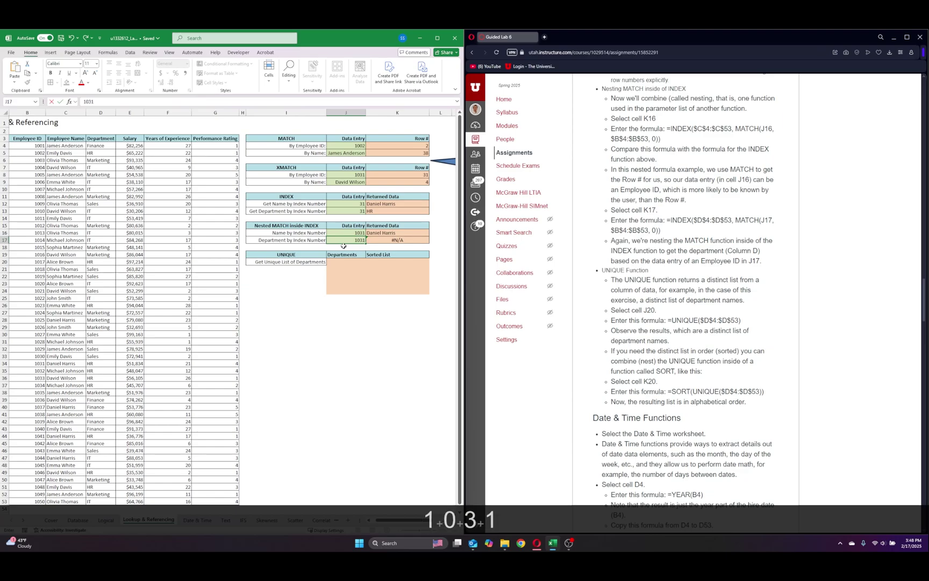
key("Return")
left_click(378, 240)
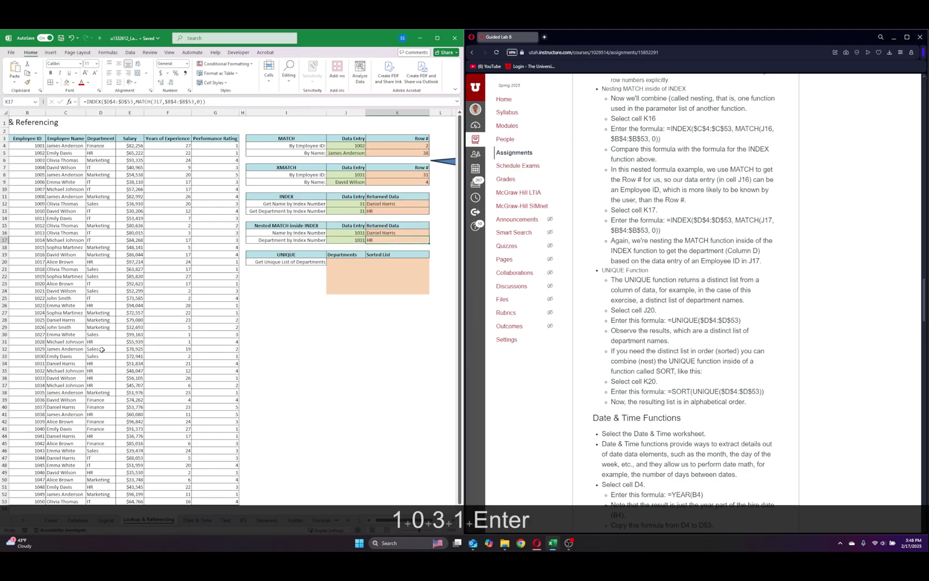
left_click(69, 406)
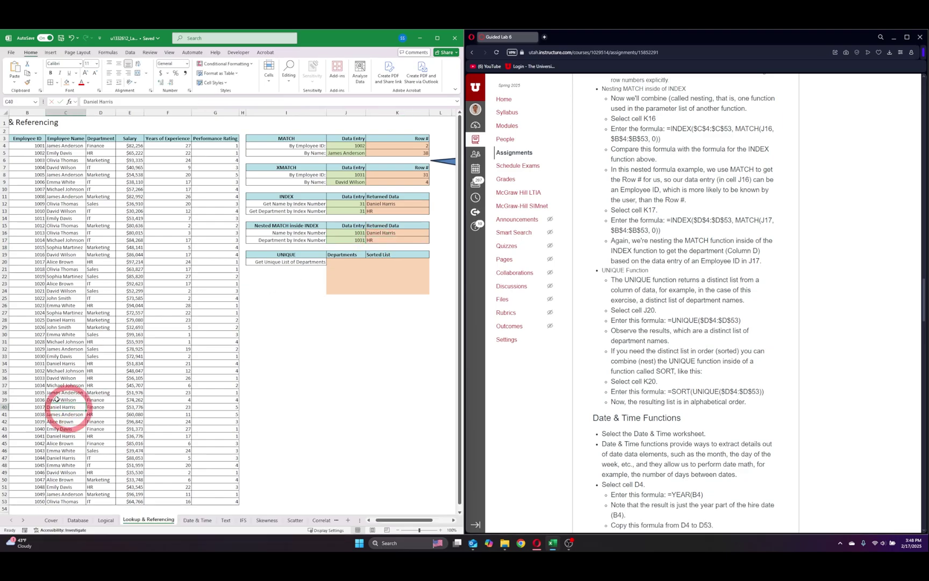
left_click(54, 363)
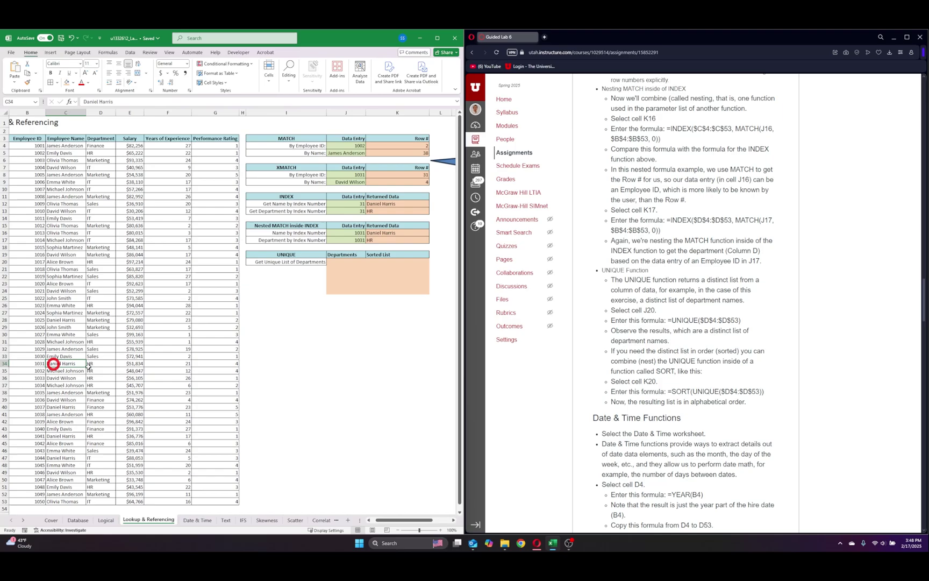
- Change the lookup value in J16 to the employee ID listed in B48 and compare the returned name with row 48
left_click(356, 233)
left_click(119, 103)
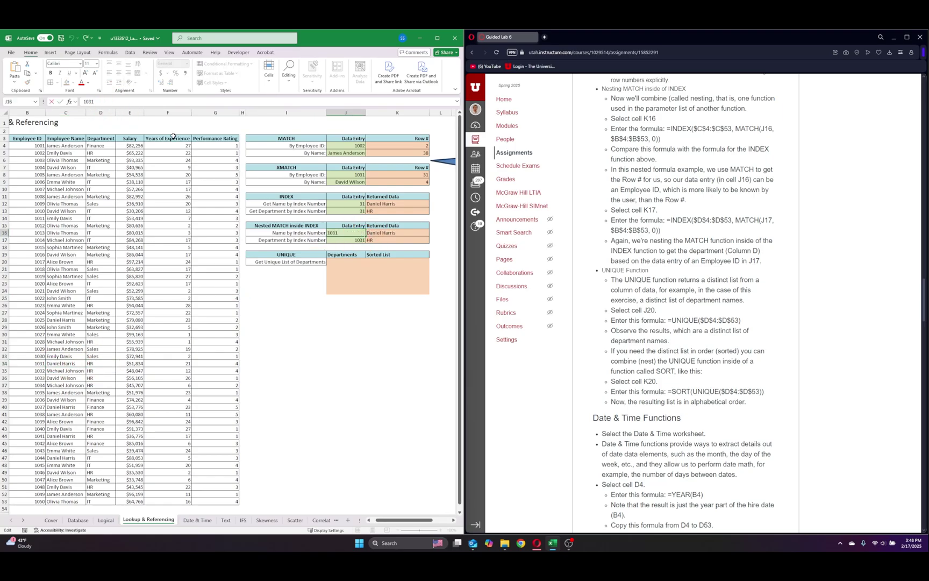
key("BackSpace")
key("BackSpace")
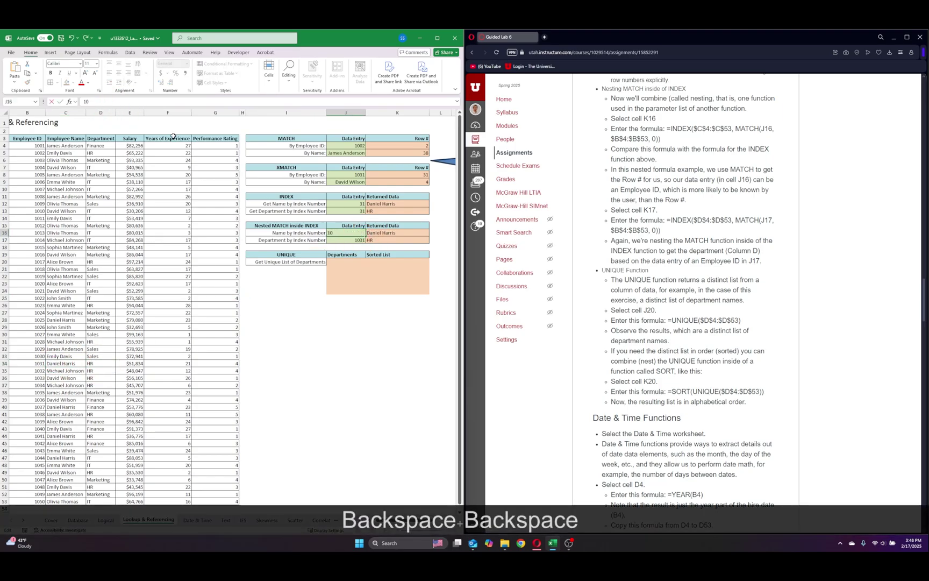
type("45")
key("Return")
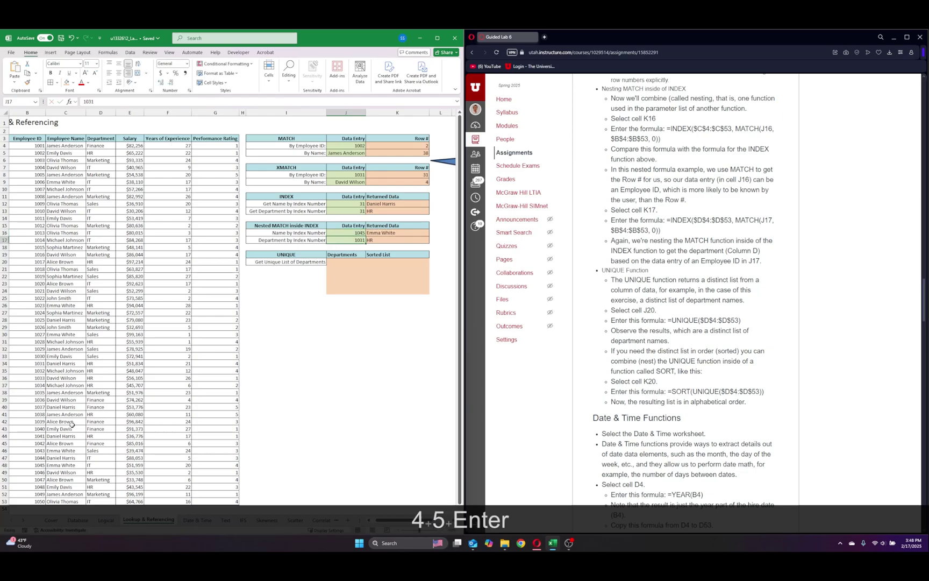
left_click(58, 471)
left_click(69, 466)
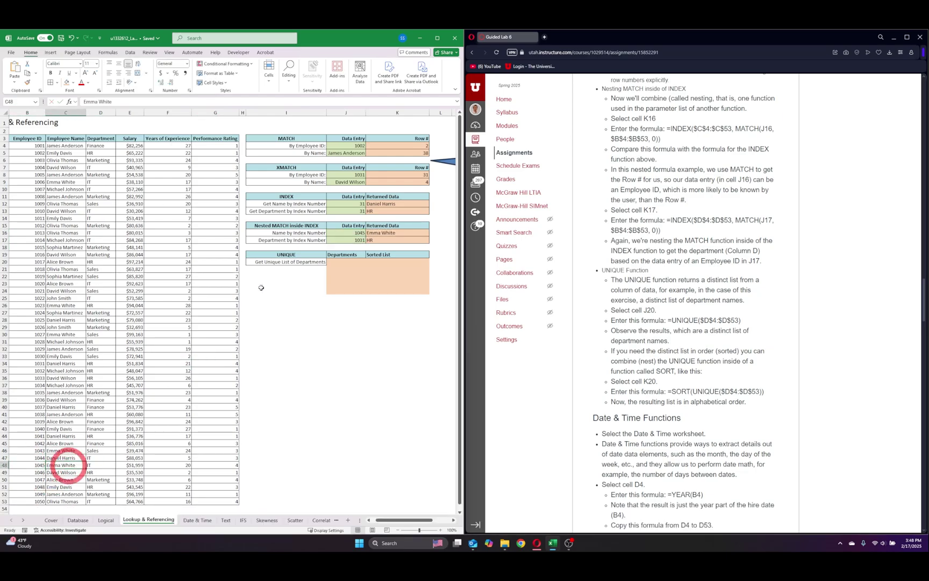
- Change the lookup value in J17 to the employee ID listed in B48 and check the returned department against the dataset
left_click(359, 240)
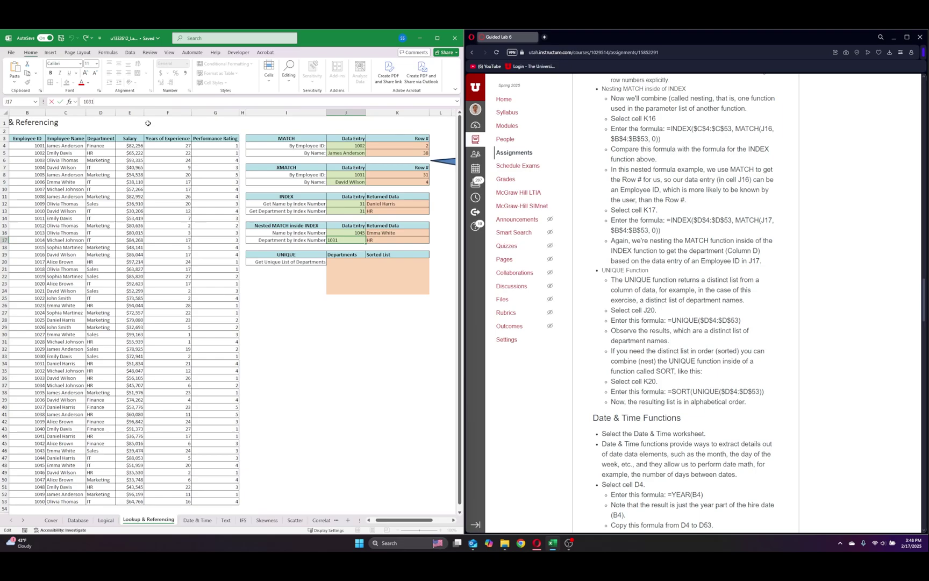
key("BackSpace")
key("BackSpace")
type("45")
key("Return")
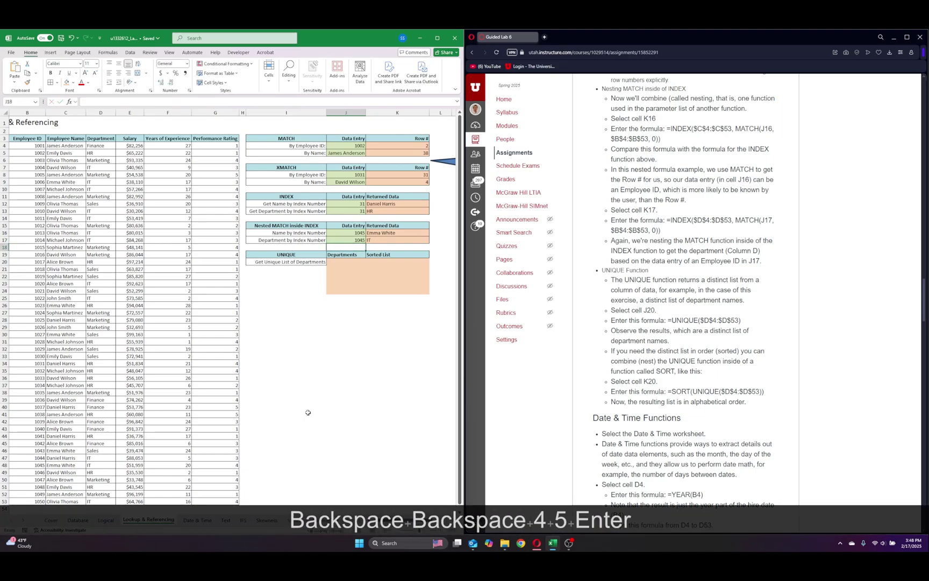
left_click(41, 449)
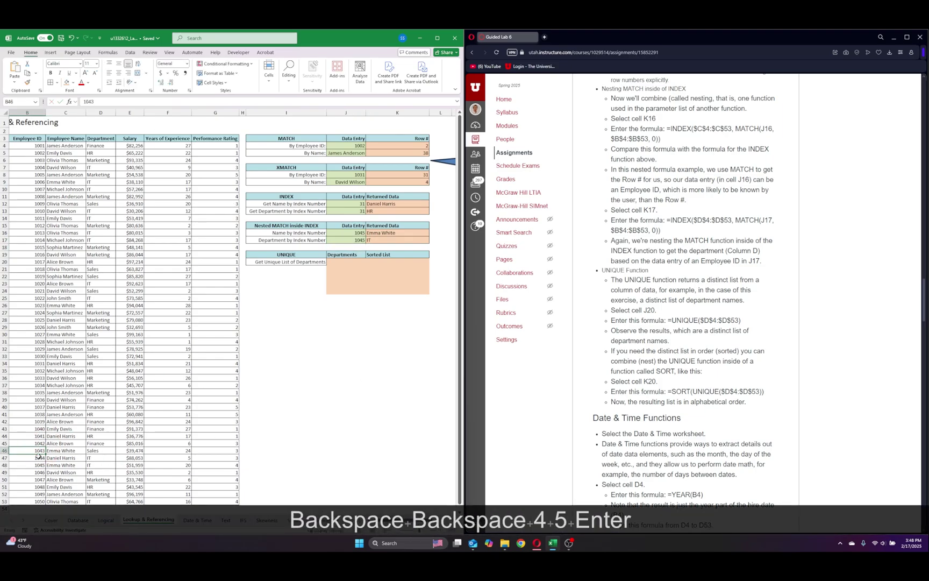
- Enter =UNIQUE($D$4:$D$53) in cell J20 to list the distinct departments, using absolute references for the range
left_click(101, 464)
left_click(371, 330)
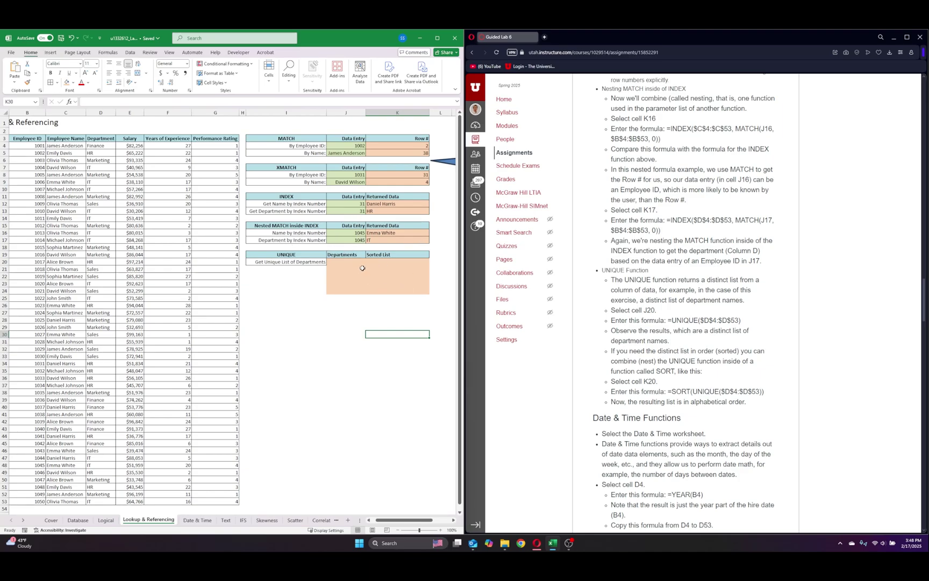
left_click(346, 263)
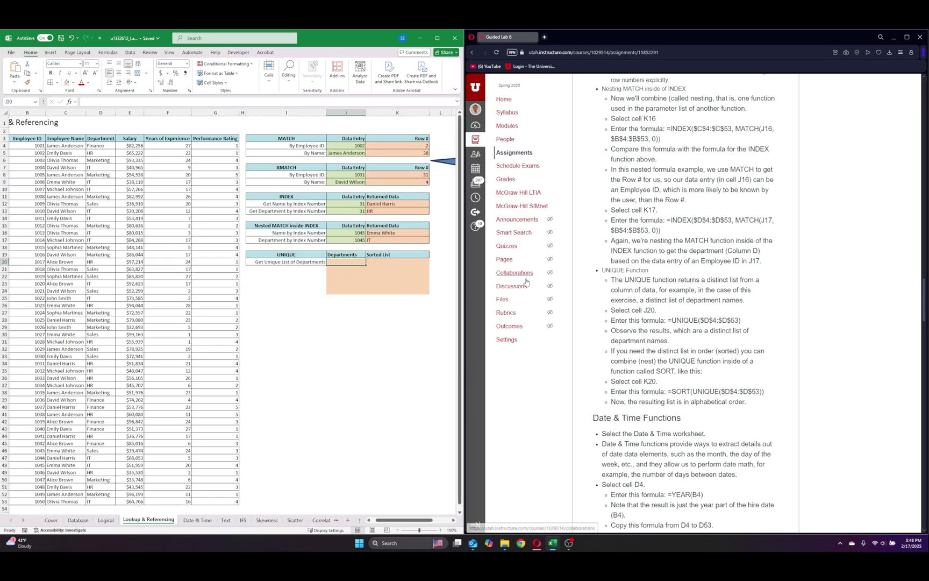
scroll(702, 292, "down", 1)
scroll(702, 292, "down", 1)
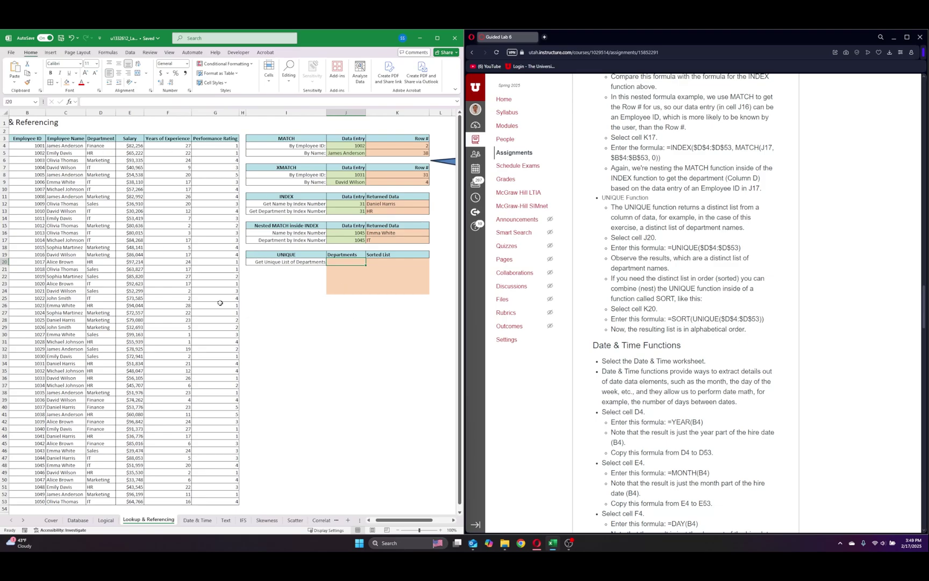
type("=u")
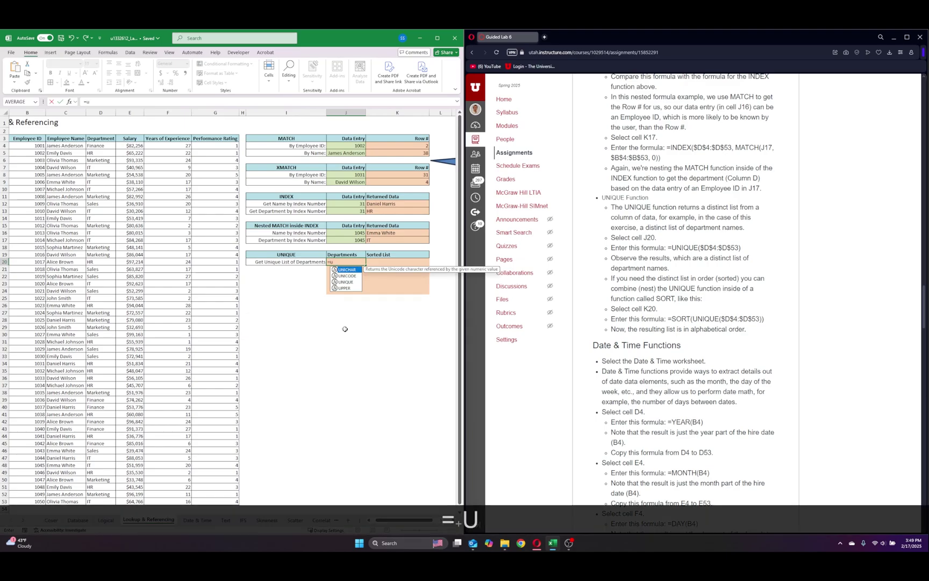
type("nique(")
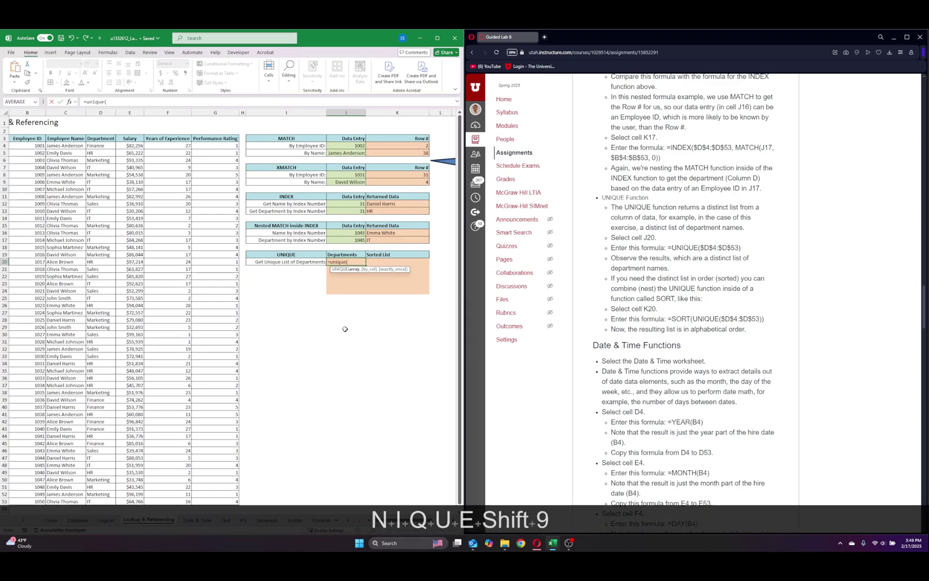
left_click(100, 145)
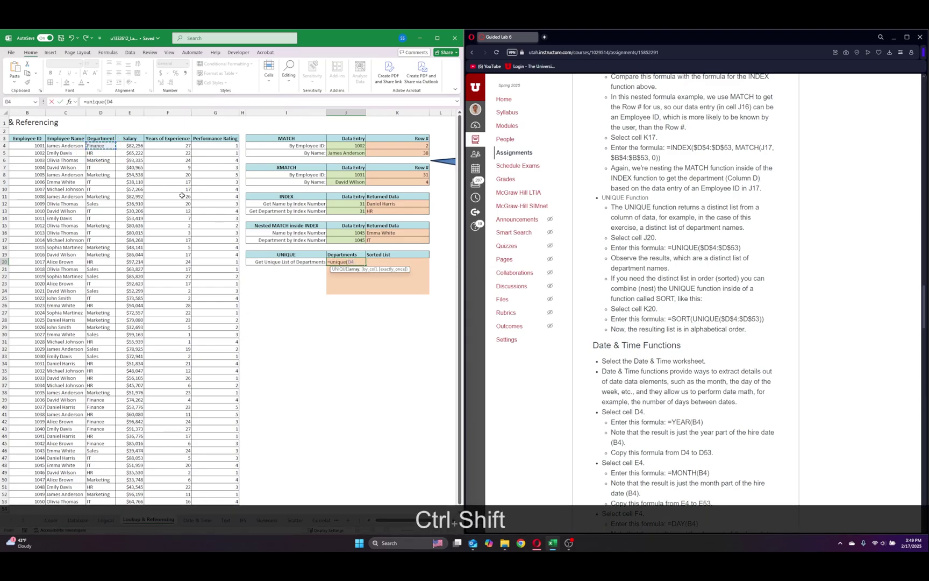
key("ctrl+shift+Down")
type(")")
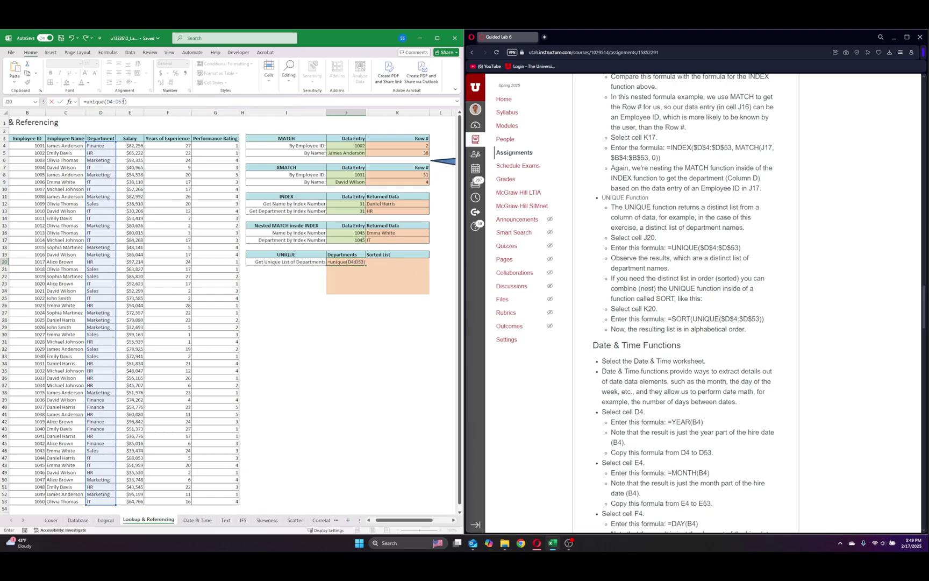
left_click_drag(125, 102, 106, 101)
key("F4")
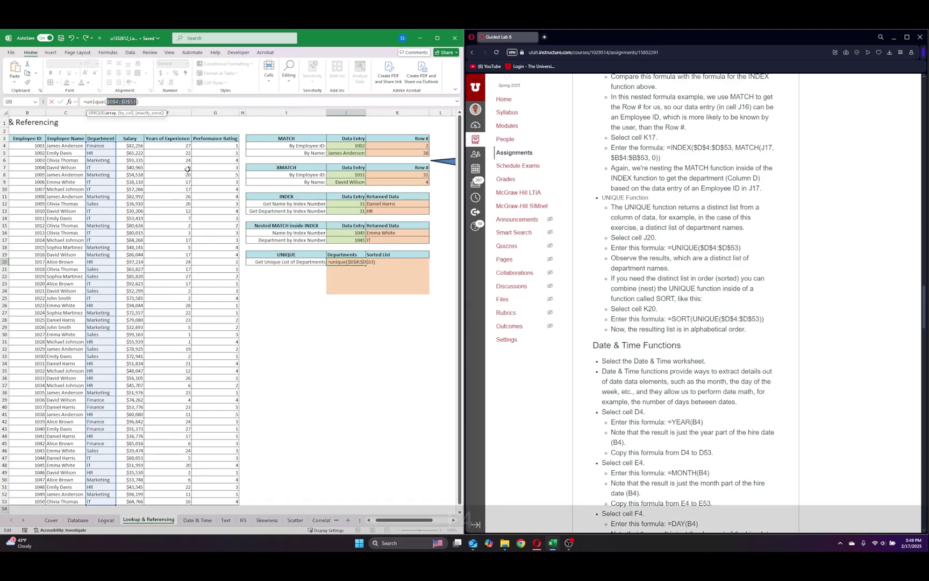
key("Return")
- Examine the unique department list under Departments and the formula behind its cells
left_click(373, 310)
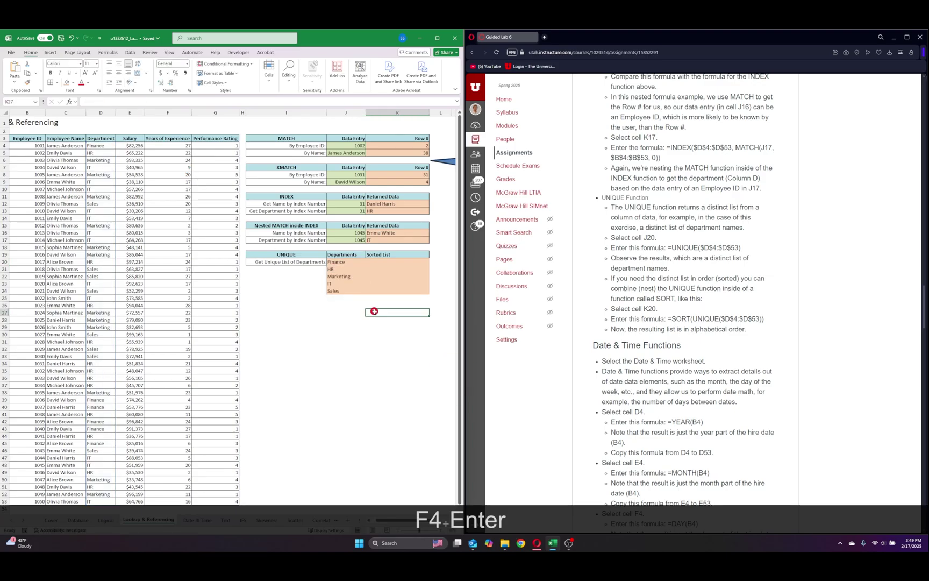
left_click(347, 269)
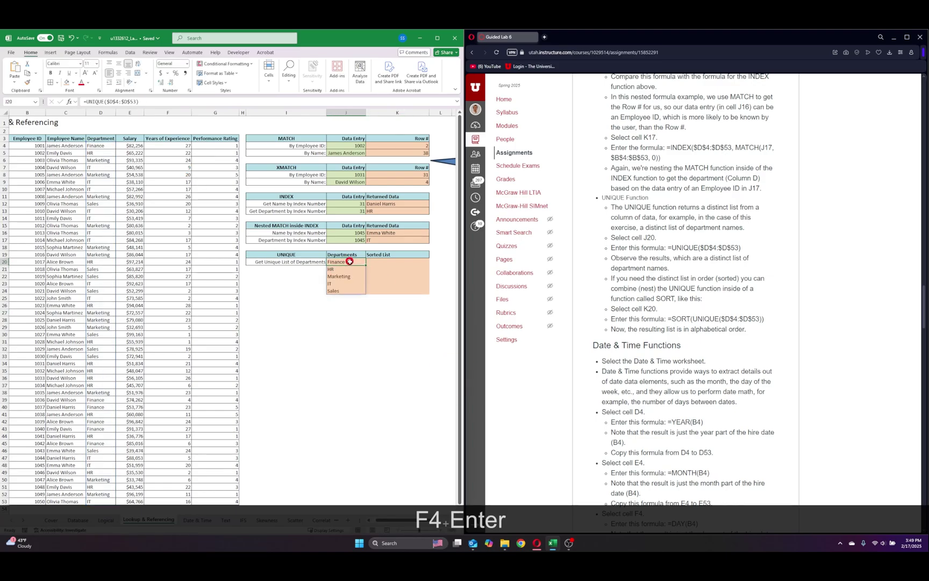
left_click(336, 291)
left_click(360, 319)
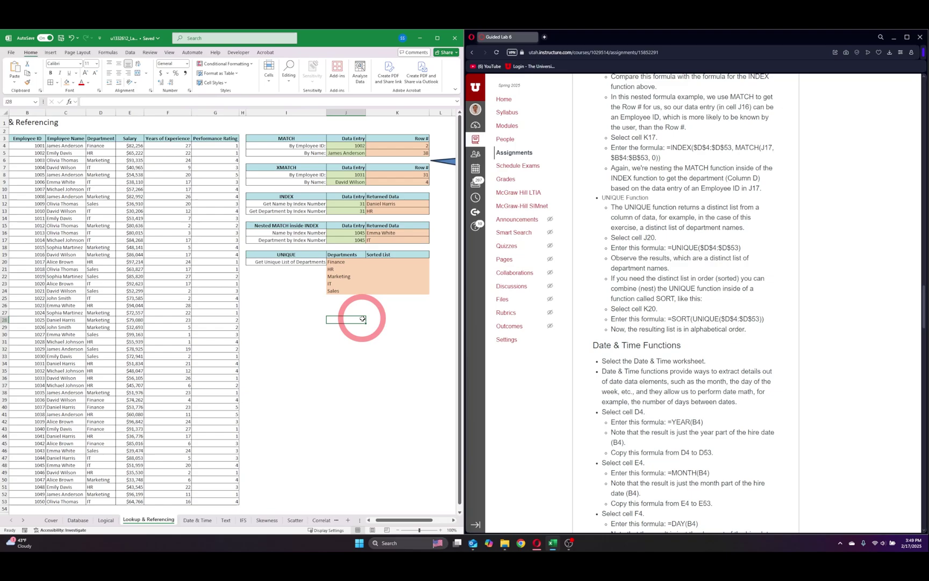
left_click(345, 262)
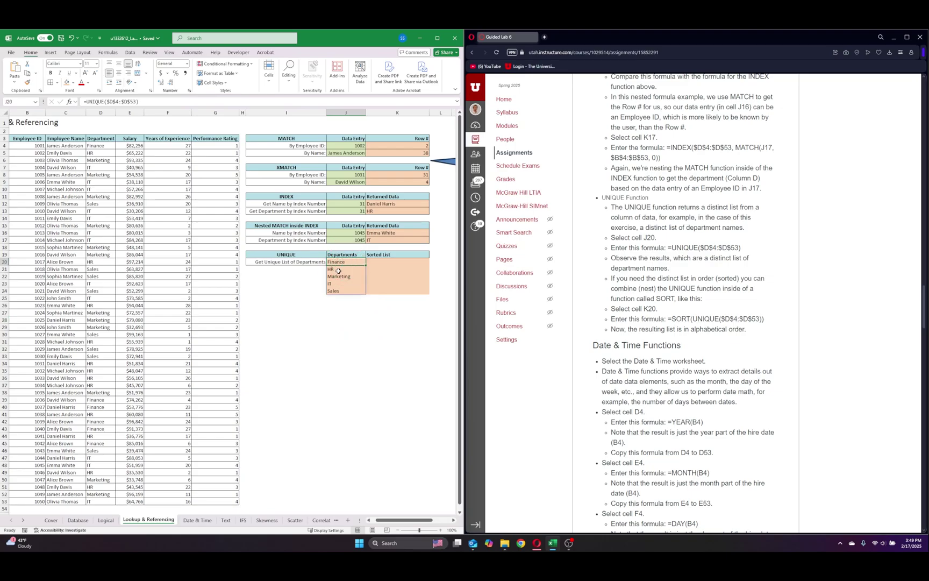
left_click(339, 269)
left_click(336, 276)
left_click(333, 283)
left_click(337, 298)
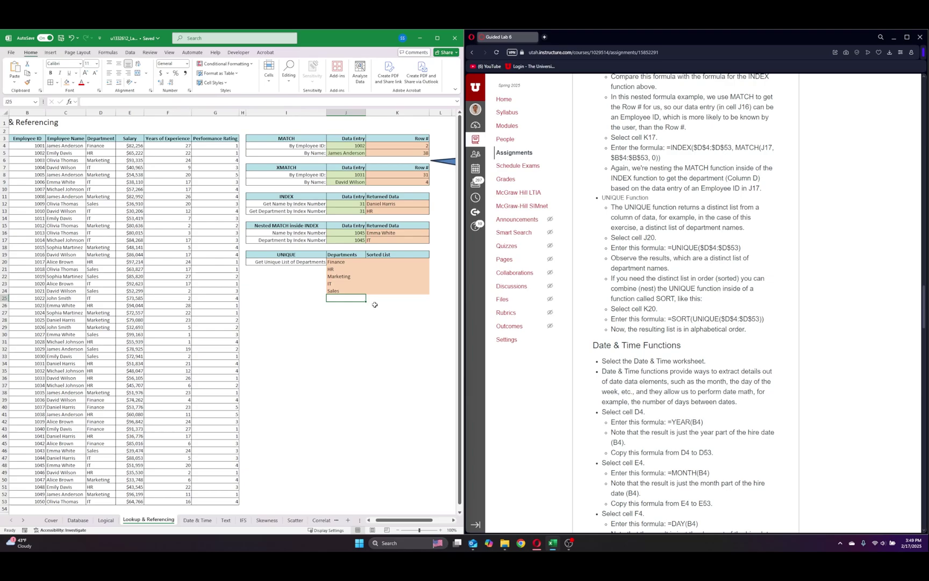
- Enter =SORT(UNIQUE($D$4:$D$53)) in cell K20 to produce the sorted list of distinct departments
left_click(375, 262)
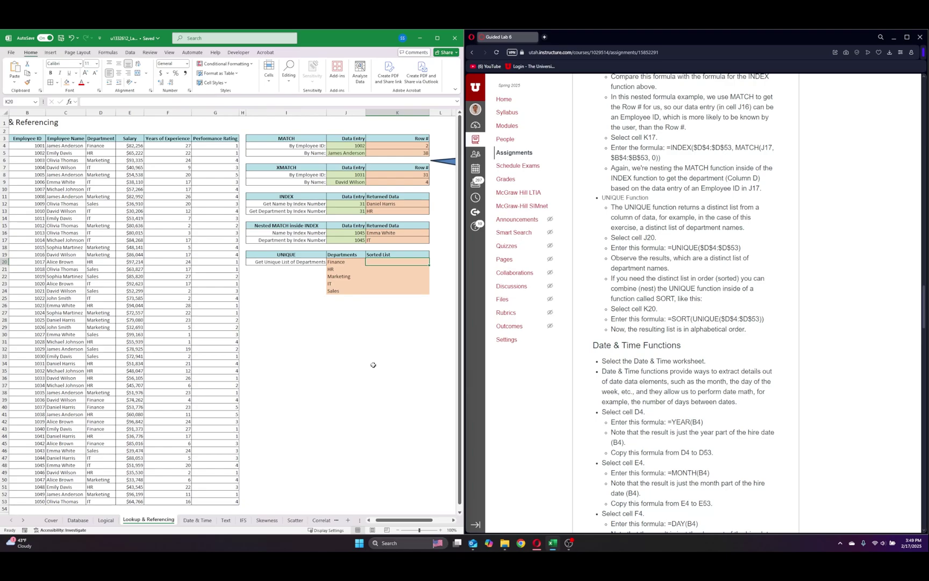
left_click(344, 263)
left_click(384, 261)
type("=sort")
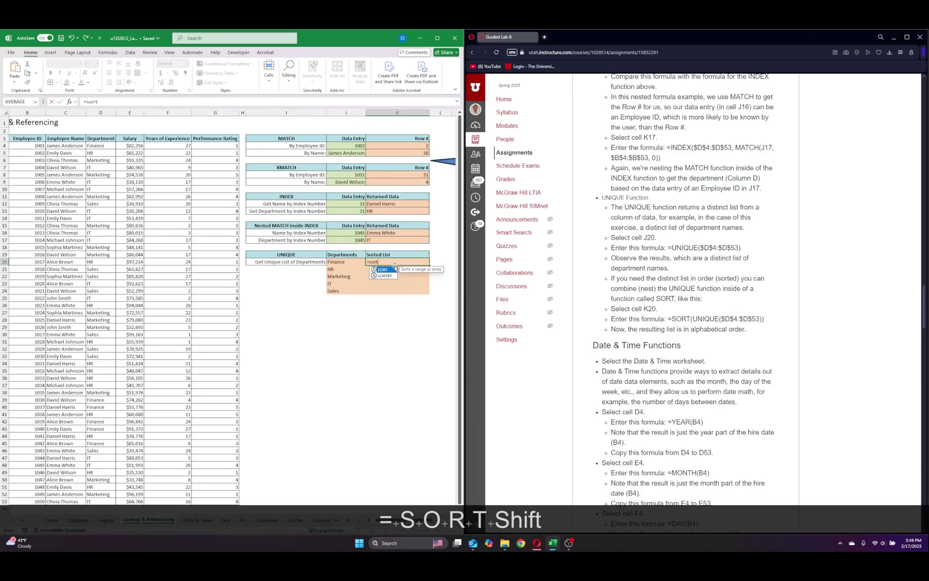
type("(unique(")
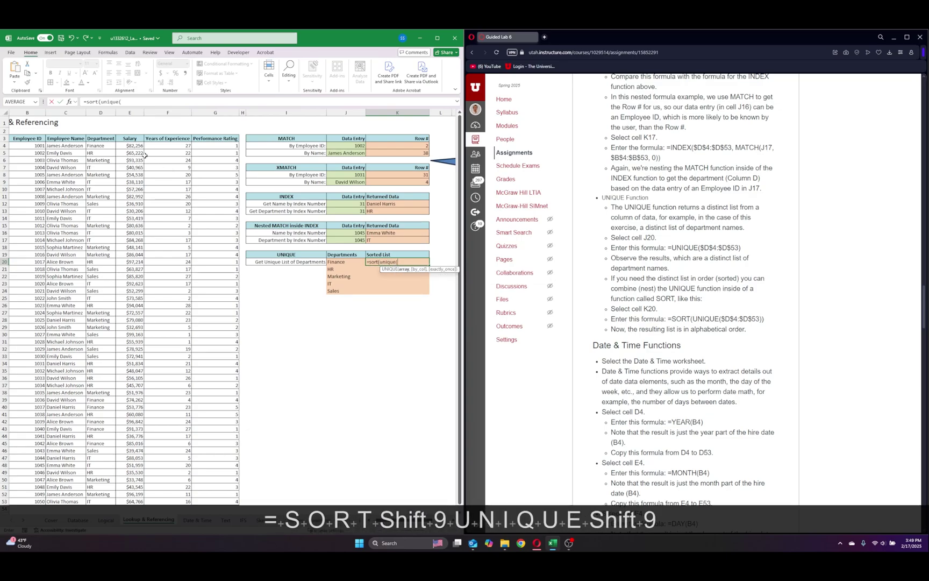
left_click(97, 144)
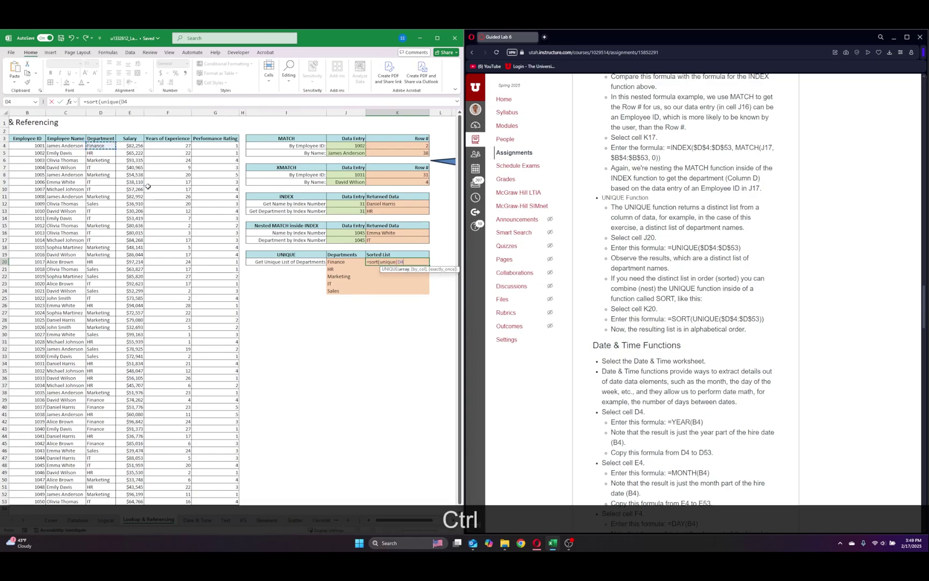
key("ctrl+shift+Down")
type(")")
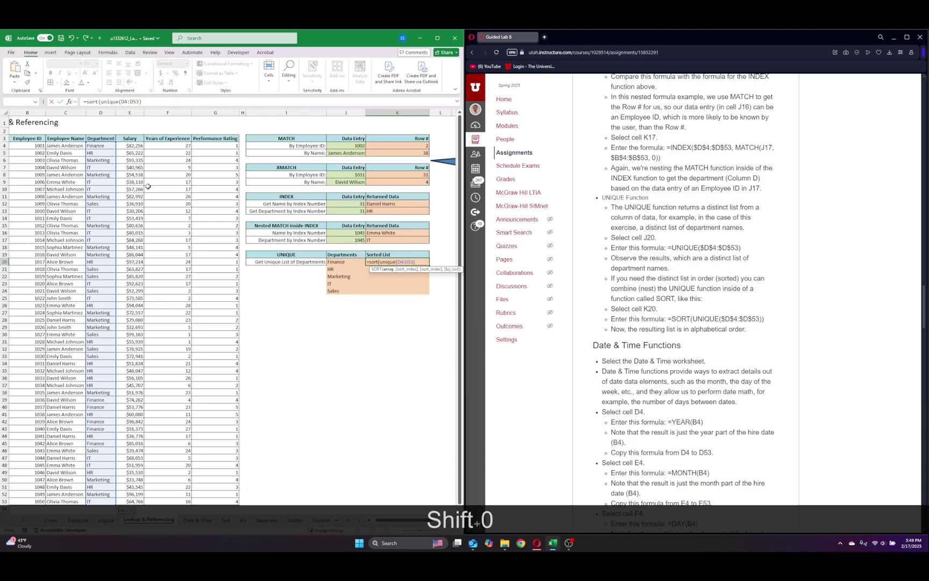
type(")")
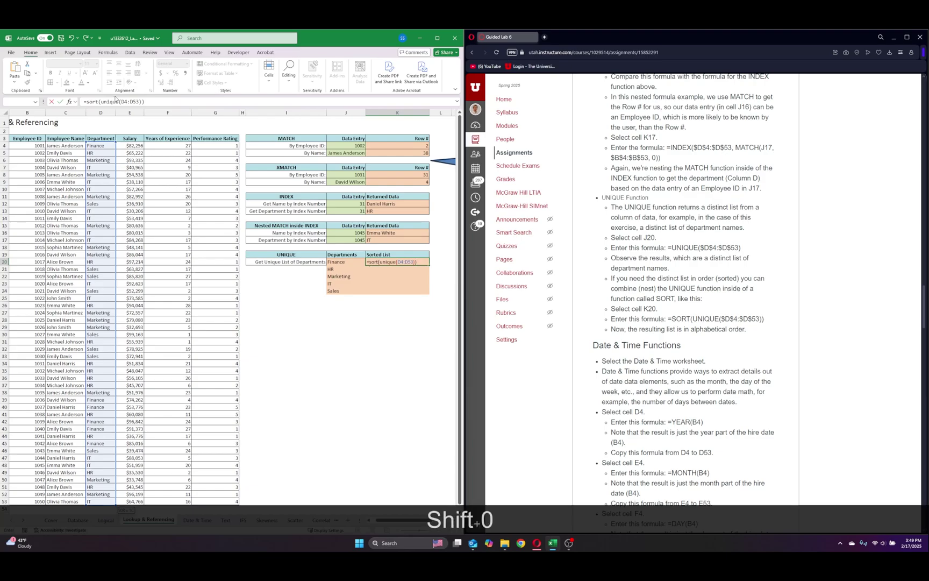
left_click(135, 101)
key("F4")
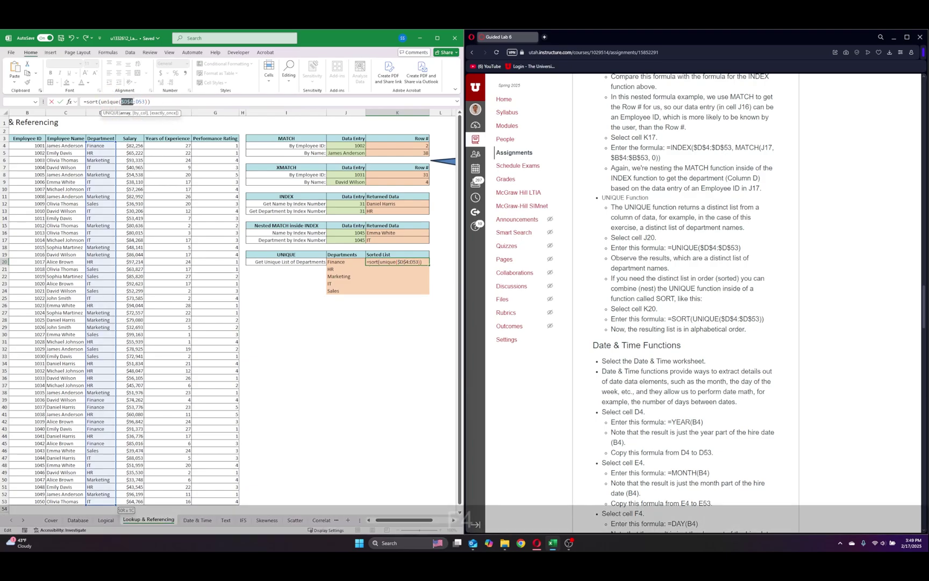
key("Return")
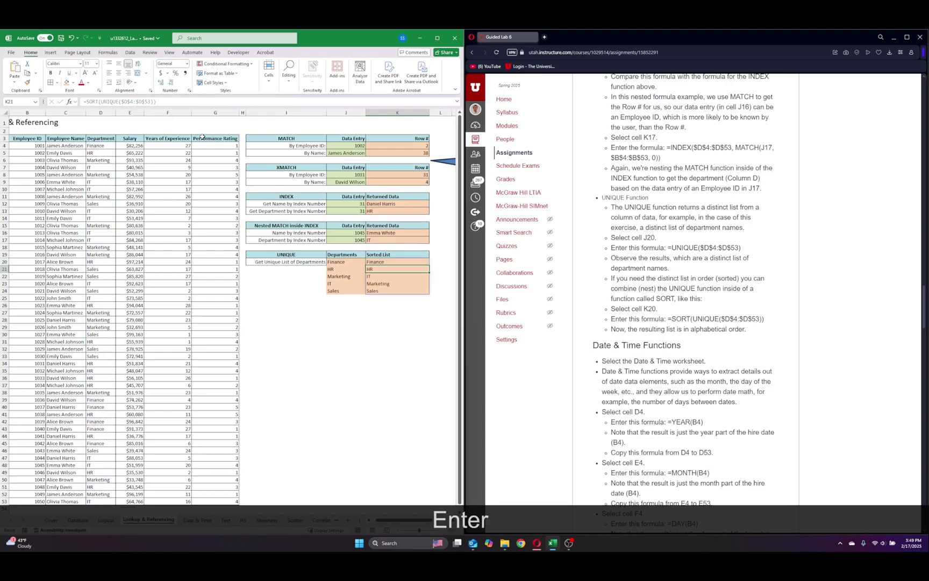
- Check the order of the departments in the Sorted List column, cell by cell
left_click(404, 351)
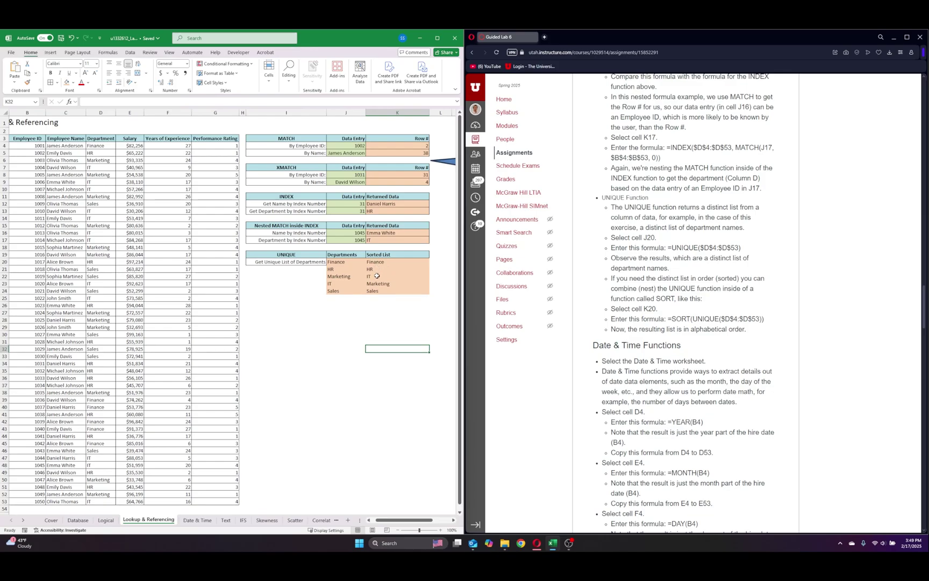
left_click(379, 263)
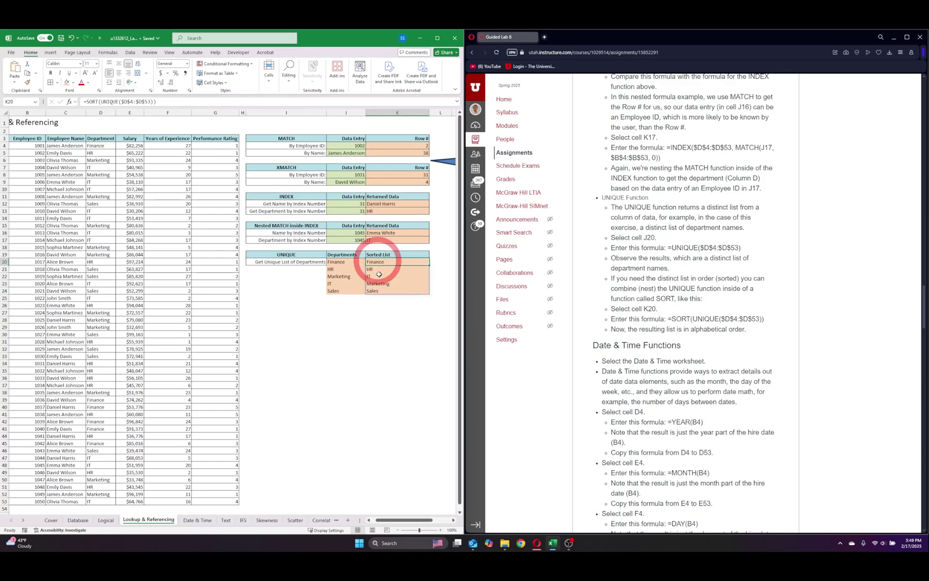
left_click(378, 270)
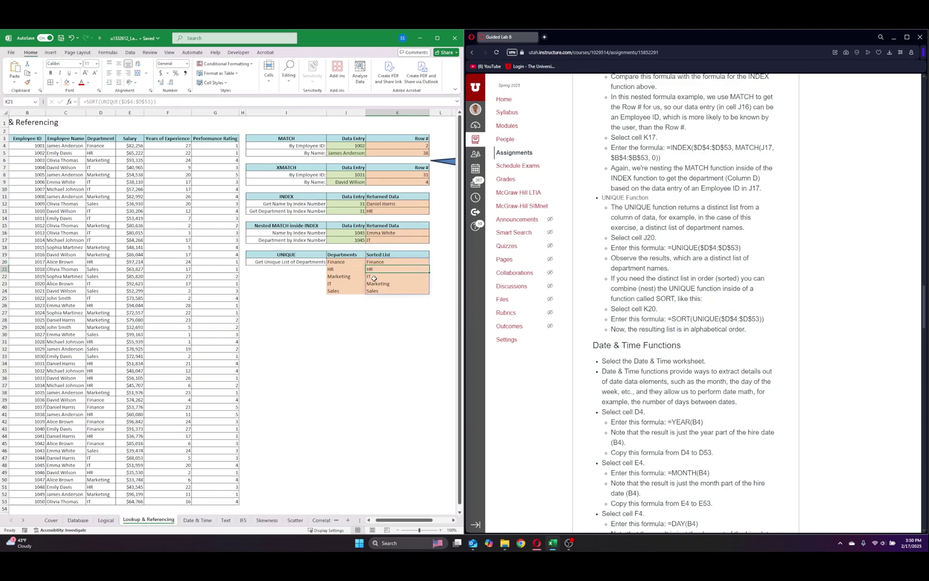
left_click(374, 277)
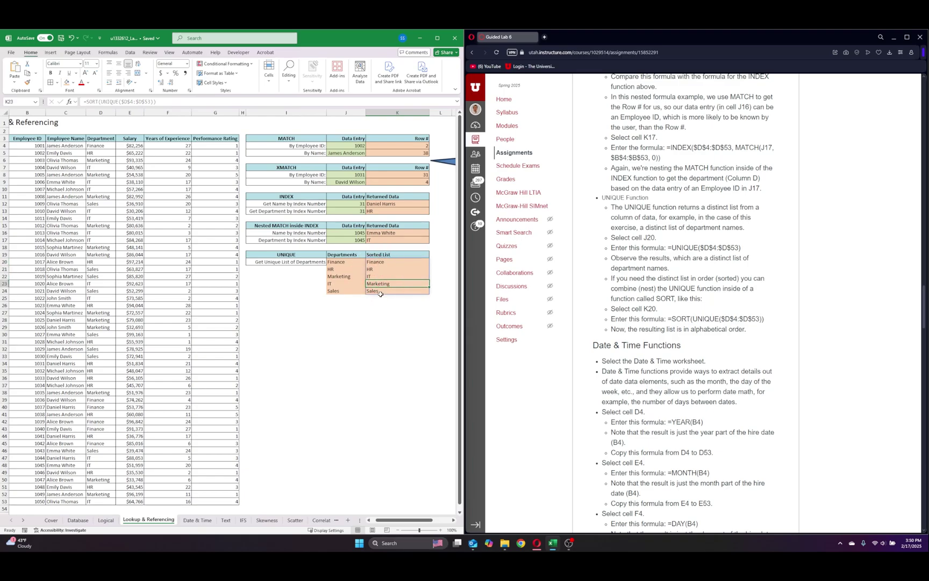
left_click(349, 370)
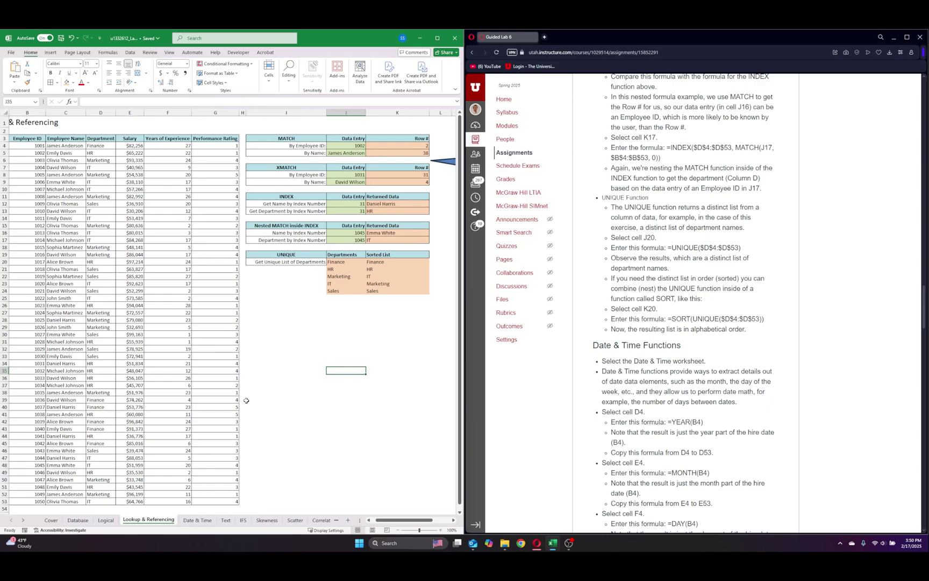
- On the Date & Time worksheet, enter =YEAR(B4) in cell D4 to extract the year of hire
left_click(197, 520)
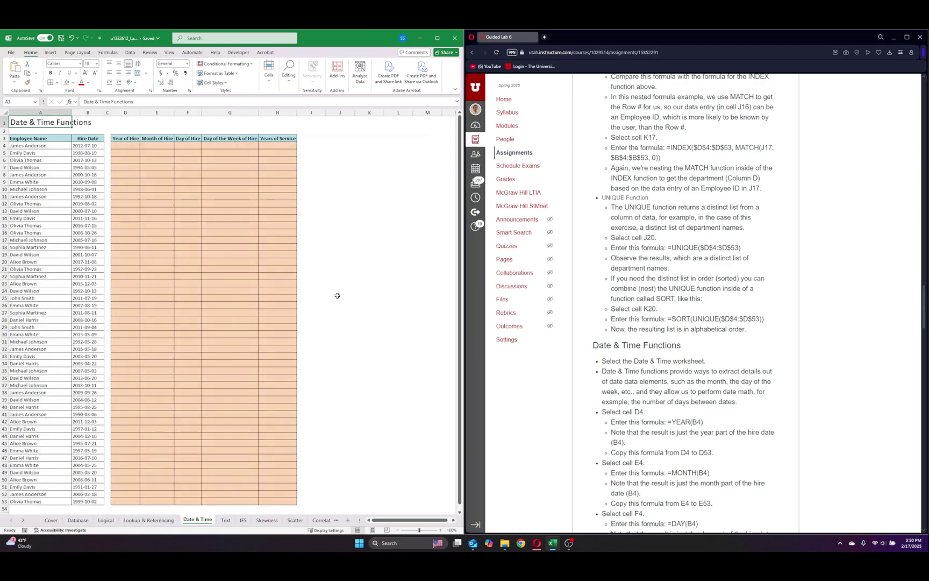
left_click(122, 144)
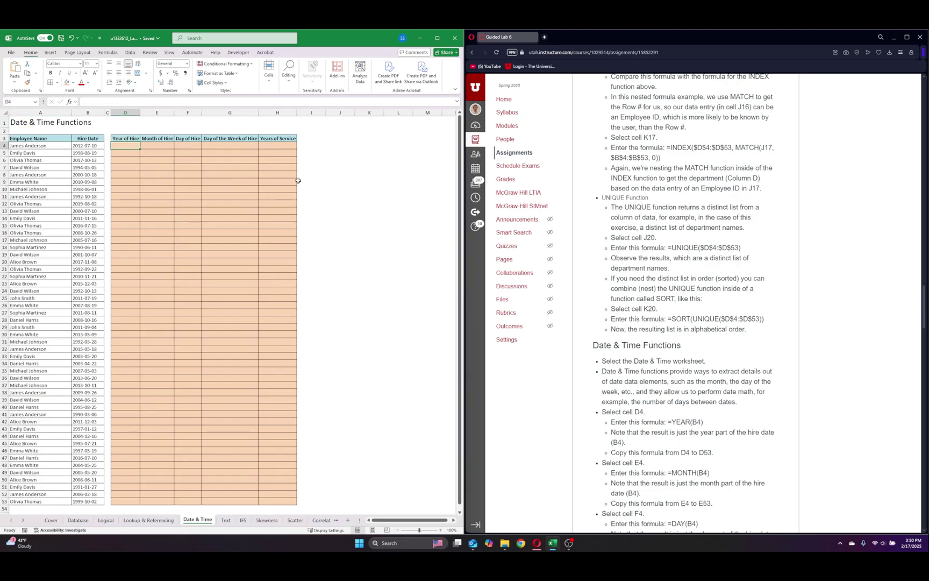
scroll(681, 271, "down", 3)
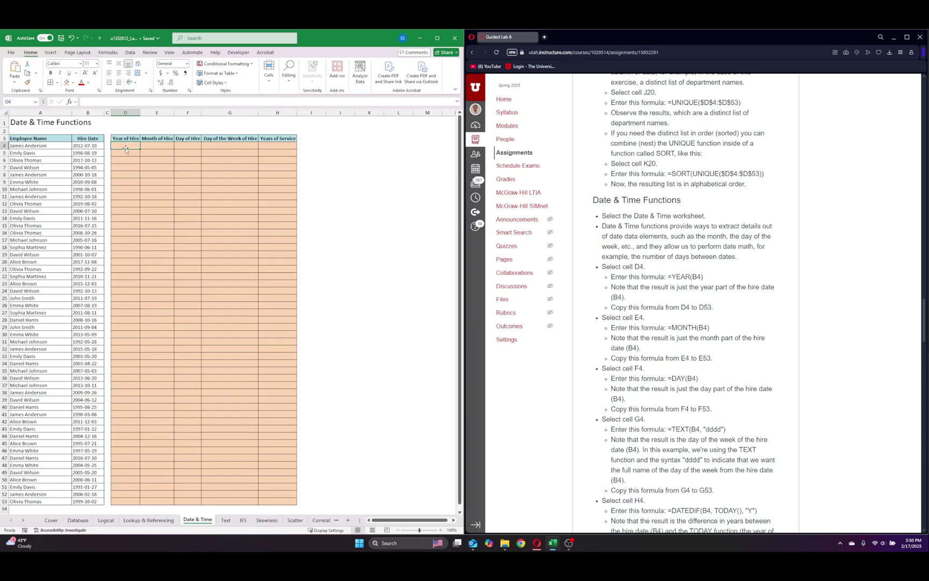
type("=year")
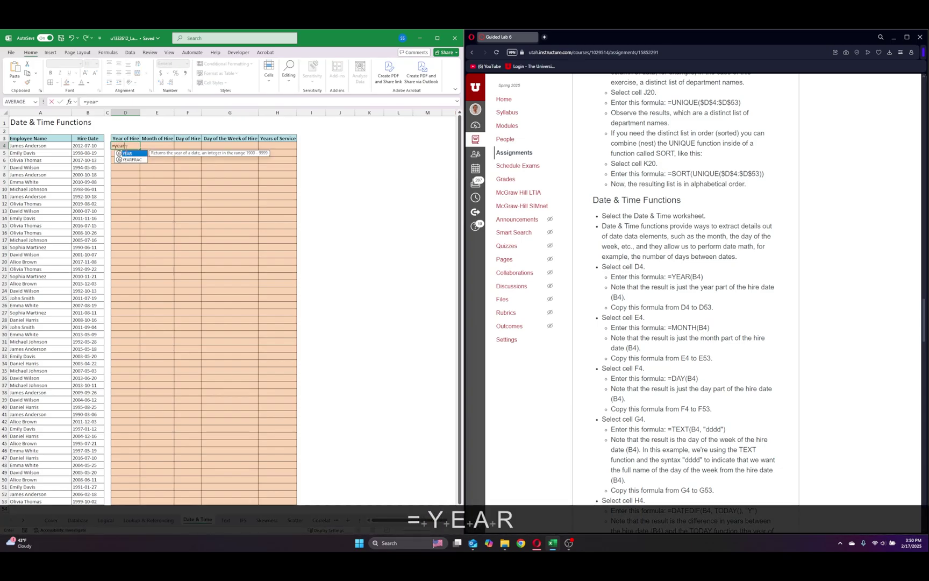
type("(")
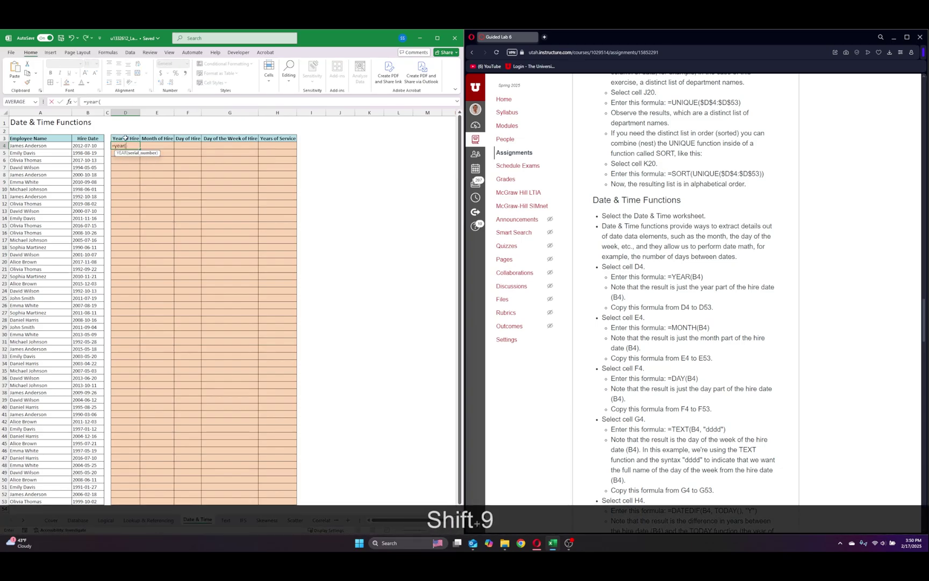
left_click(86, 146)
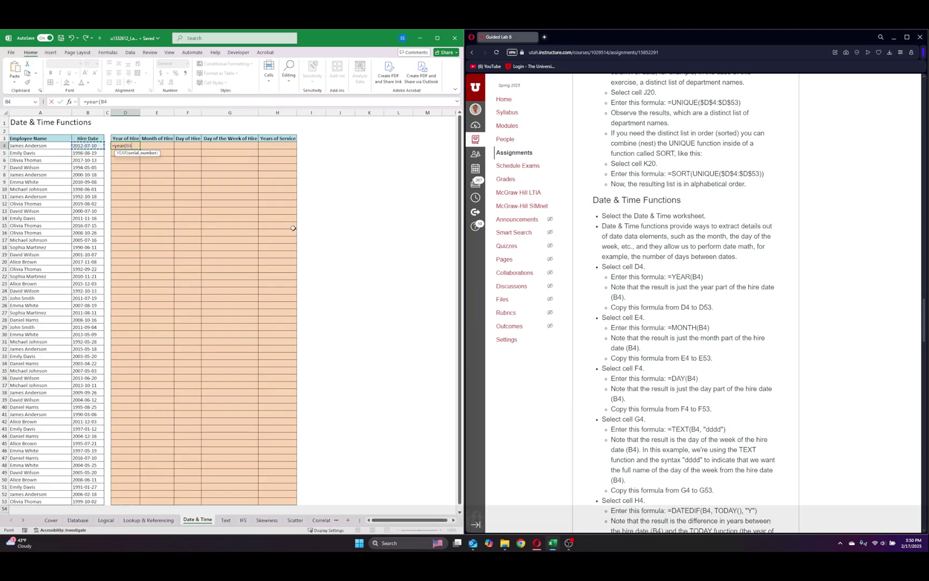
type(")")
key("Return")
- Copy the Year of Hire formula from D4 down to D53
left_click(130, 145)
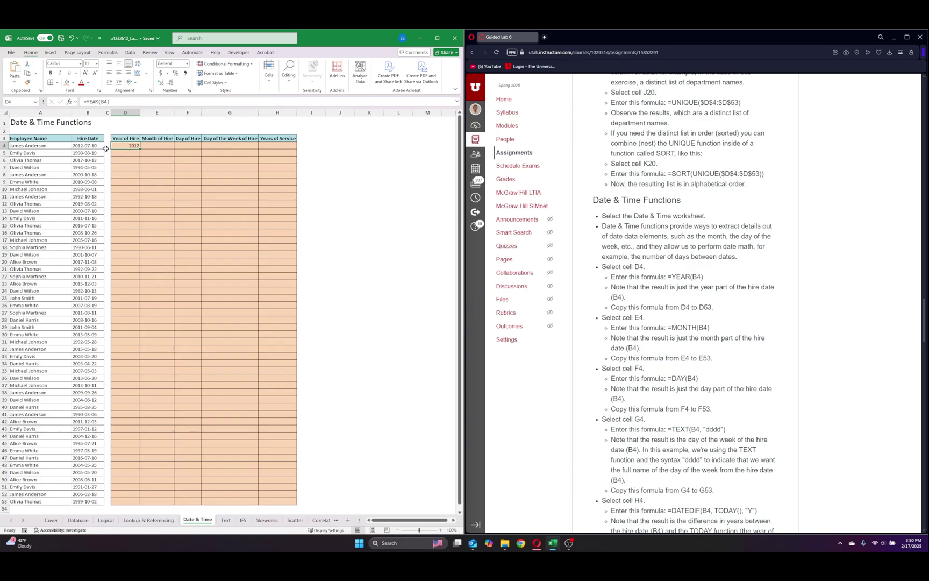
left_click(157, 148)
left_click(132, 146)
left_click_drag(140, 149, 133, 482)
left_click(183, 319)
scroll(197, 301, "up", 1)
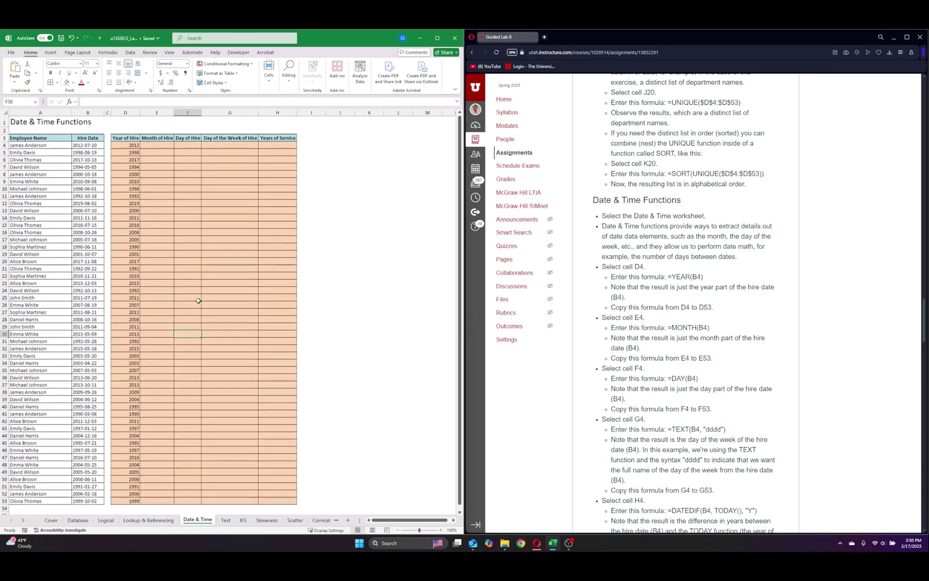
- Enter =MONTH(B4) in cell E4 to extract the month of hire
left_click(158, 147)
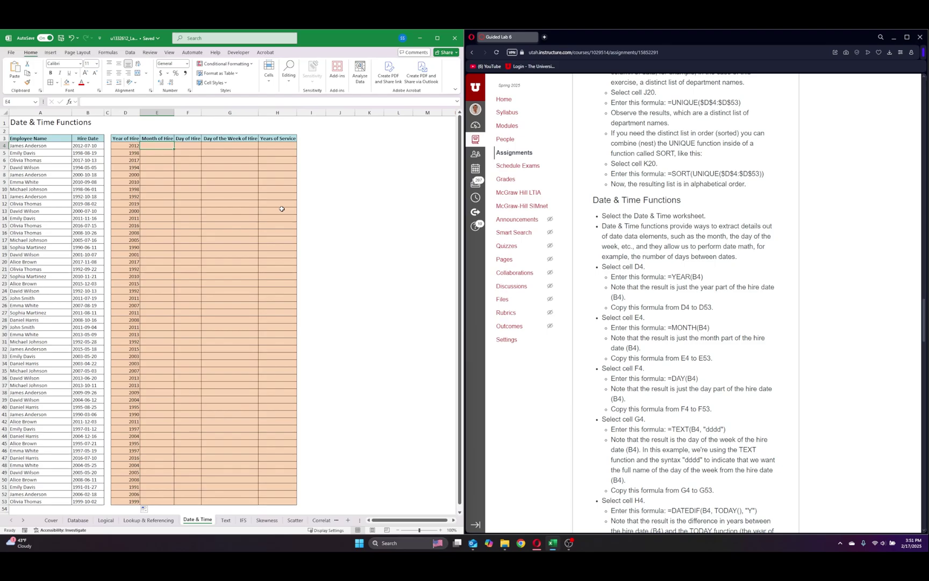
type("=moth(")
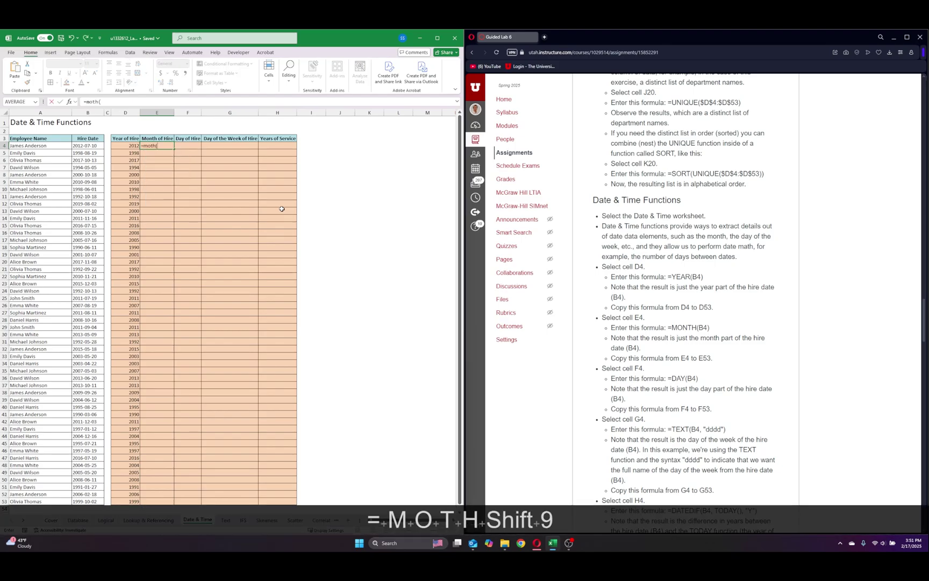
key("BackSpace")
key("BackSpace")
key("BackSpace")
type("bth")
key("BackSpace")
key("BackSpace")
key("BackSpace")
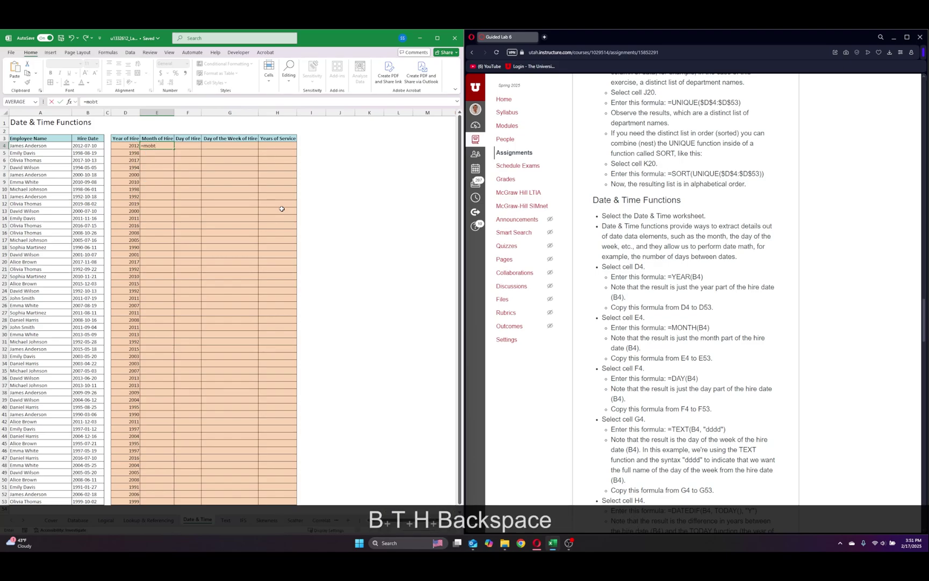
type("nth(")
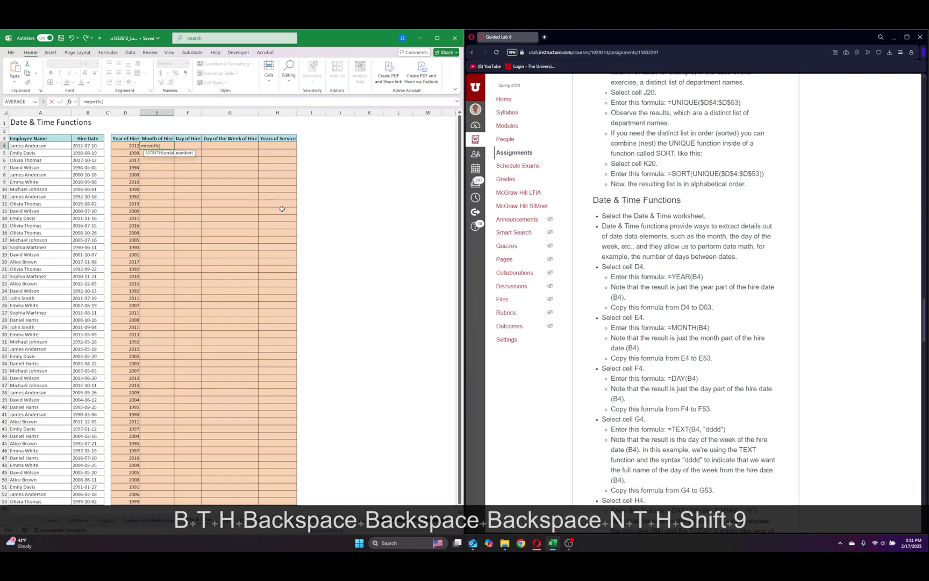
left_click(93, 147)
type(")")
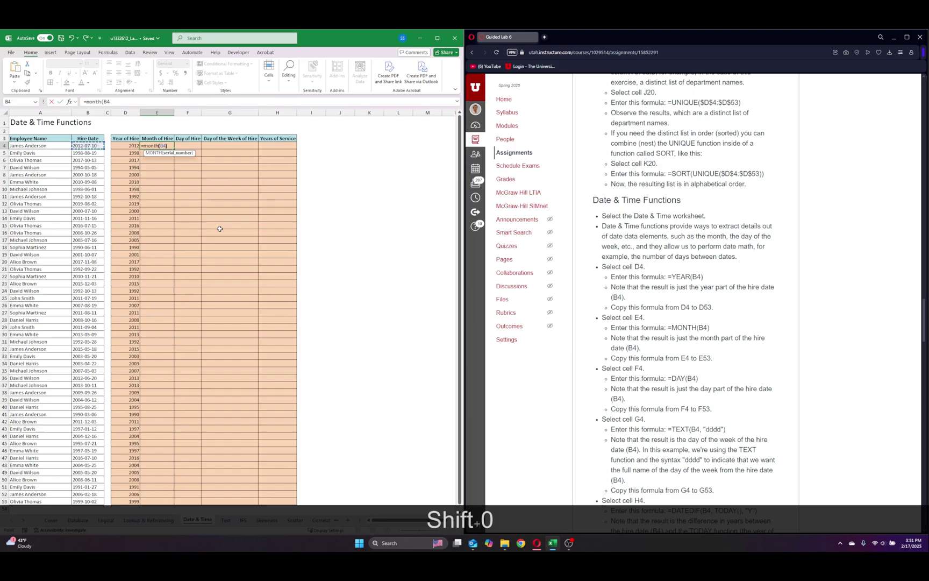
key("Return")
- Copy the Month of Hire formula from E4 down to E53
left_click(152, 145)
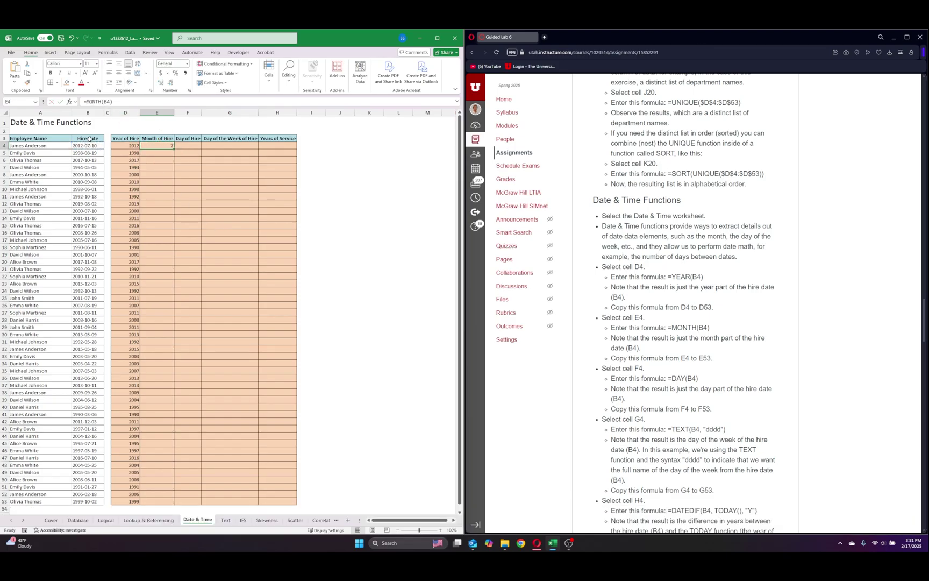
double_click(173, 148)
left_click(224, 189)
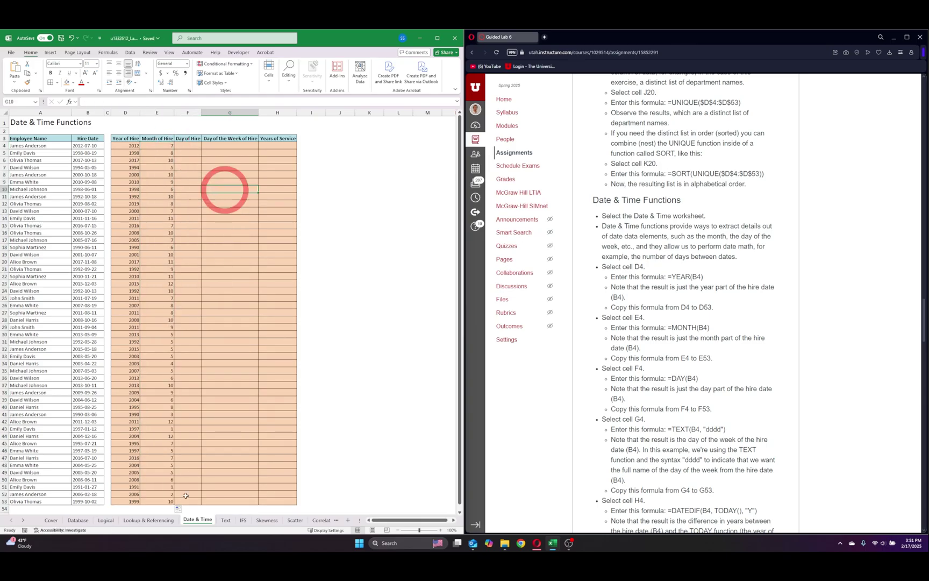
- Enter =DAY(B4) in cell F4 to extract the day of hire and copy the formula down to F53
left_click(195, 148)
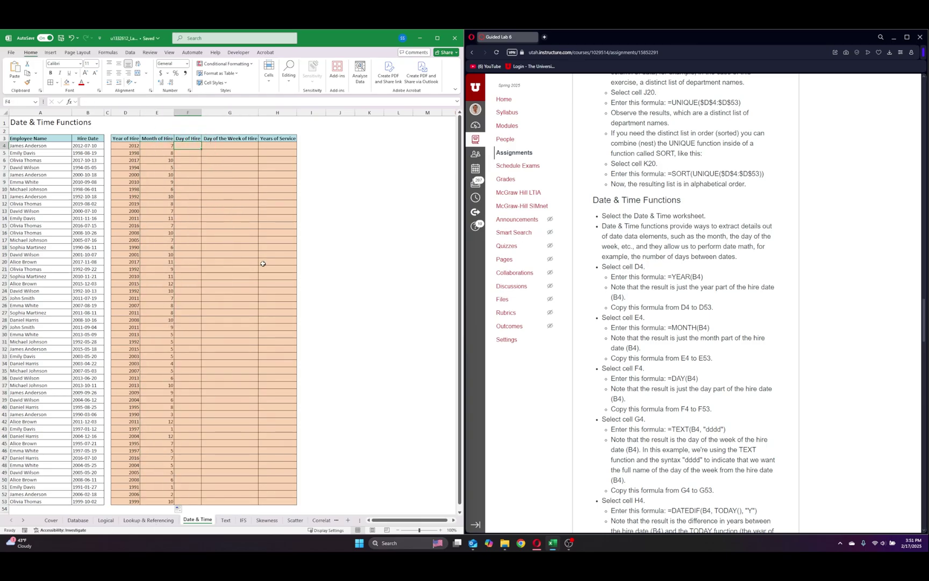
type("=day(")
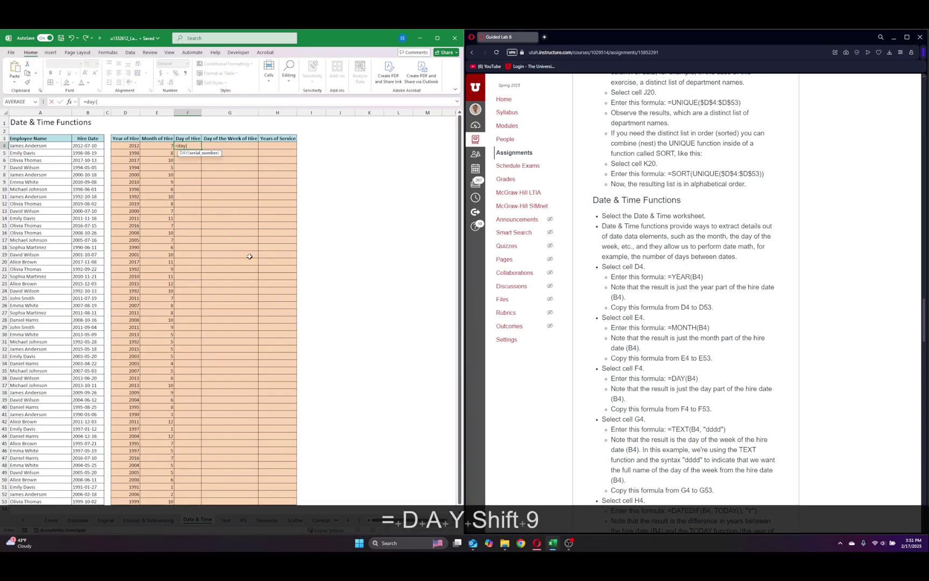
left_click(88, 146)
type(")")
key("Return")
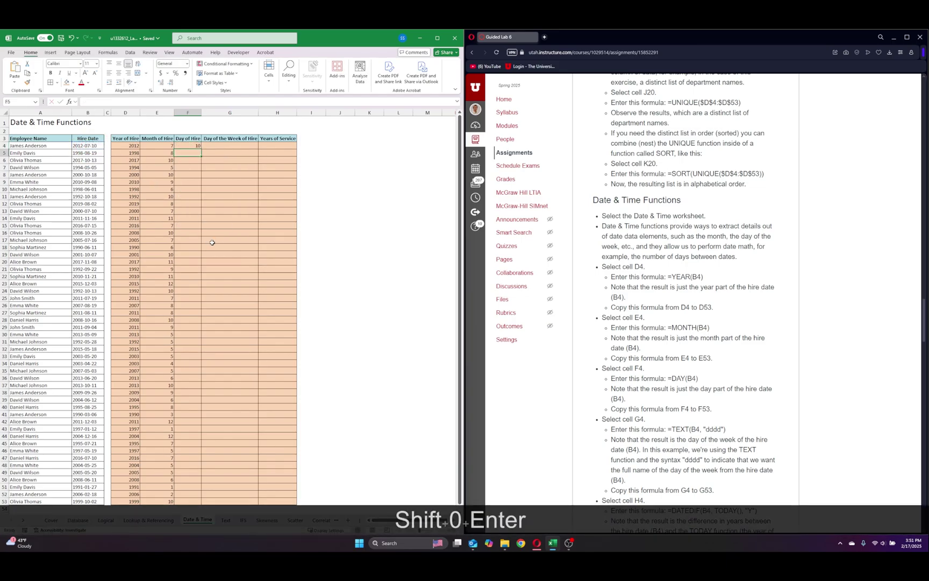
left_click(182, 147)
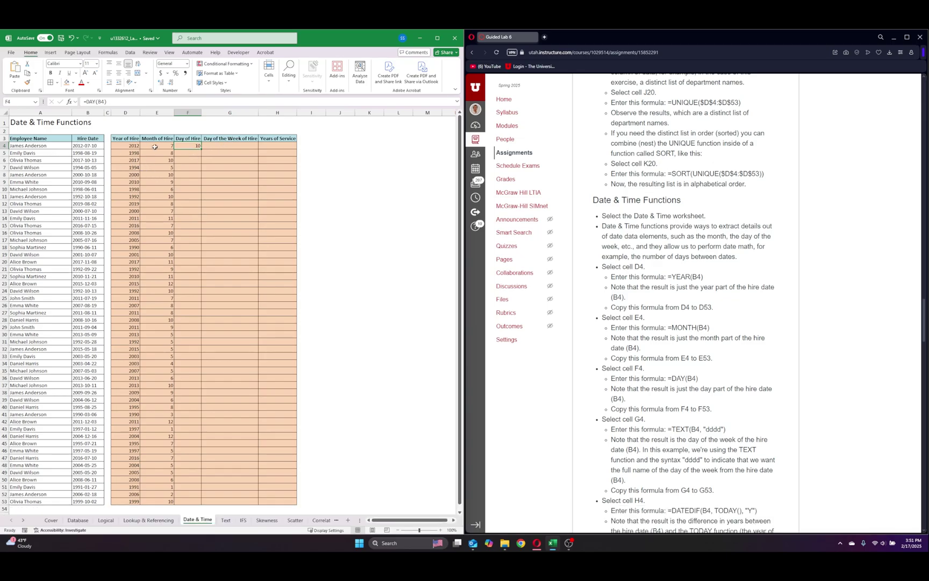
double_click(202, 150)
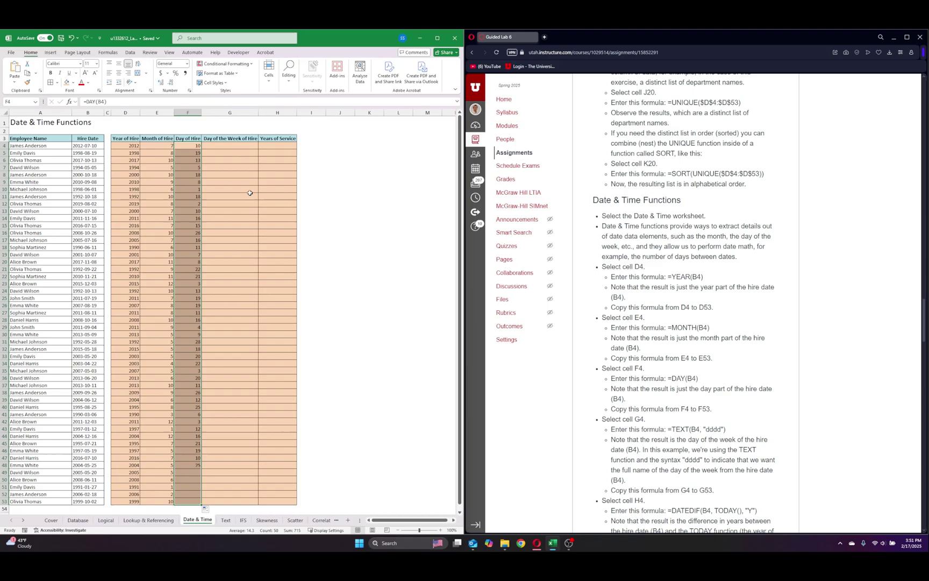
- Enter =TEXT(B4,"dddd") in cell G4 to return the full weekday name of the hire date
left_click(231, 146)
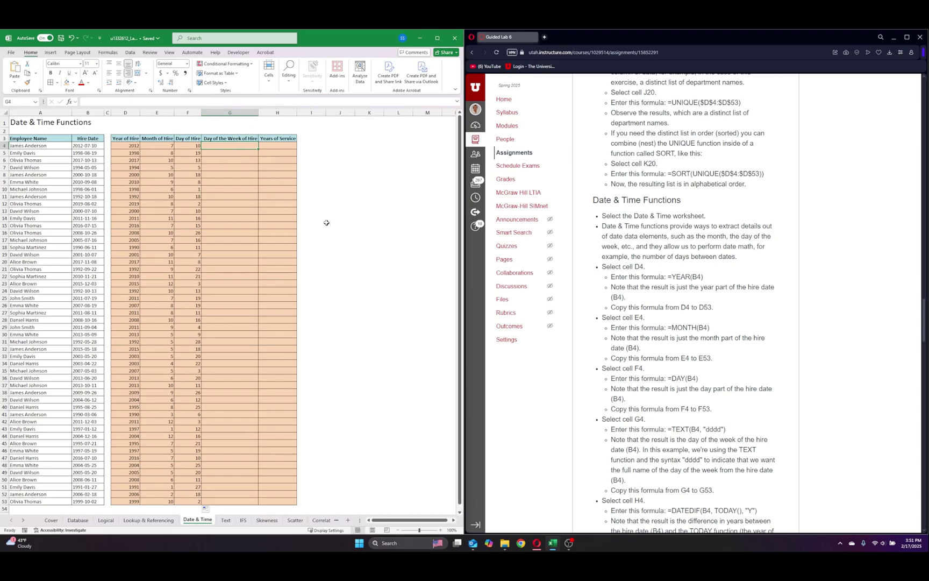
type("=text(")
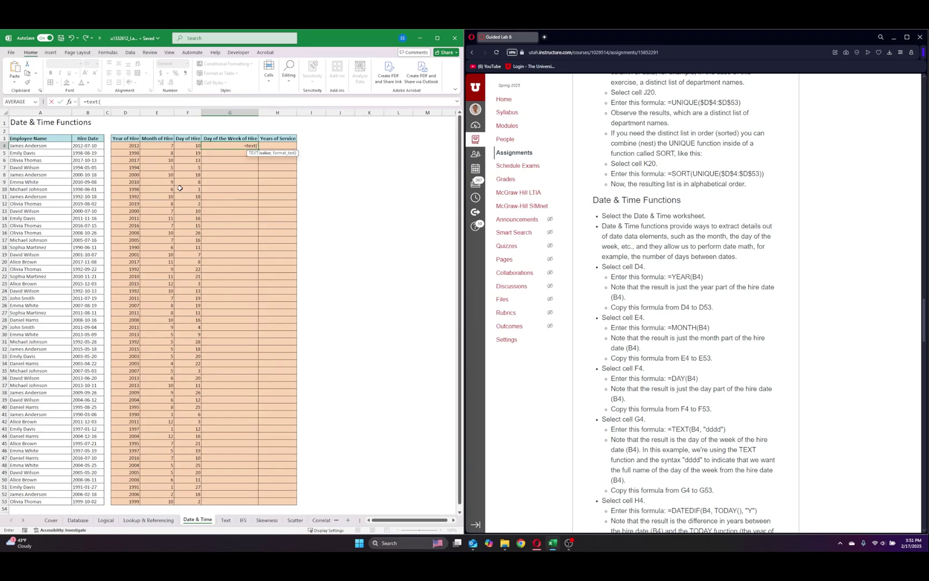
left_click(91, 146)
type(",")
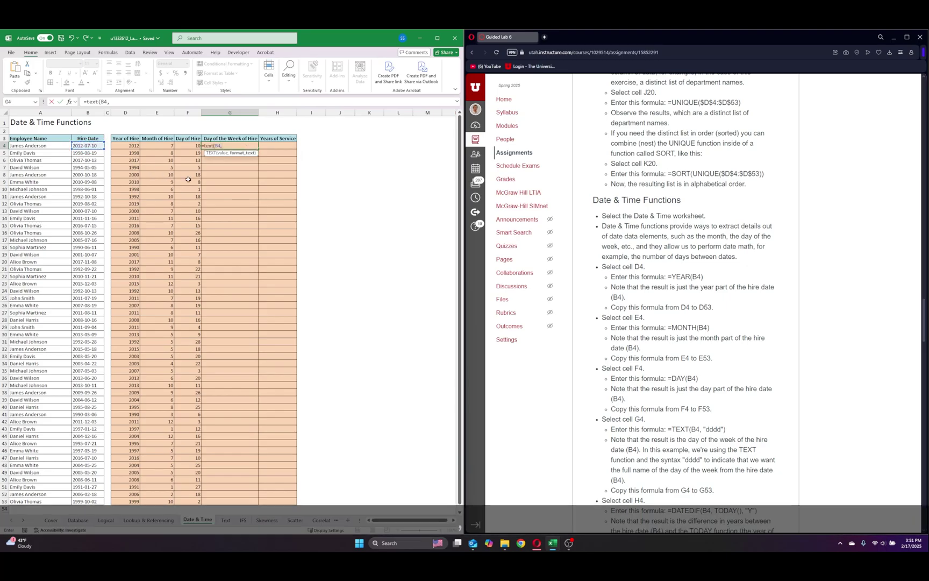
type("\"")
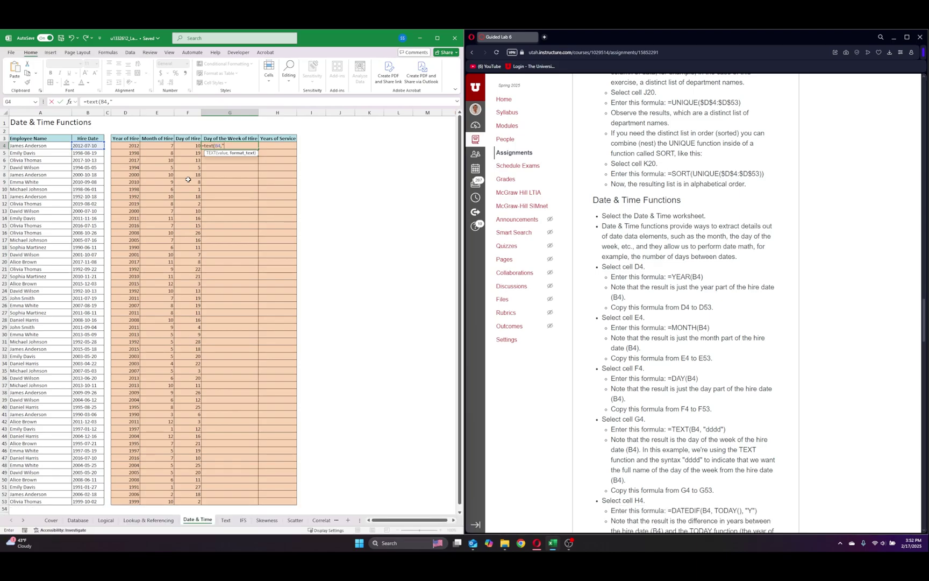
type("dddd")
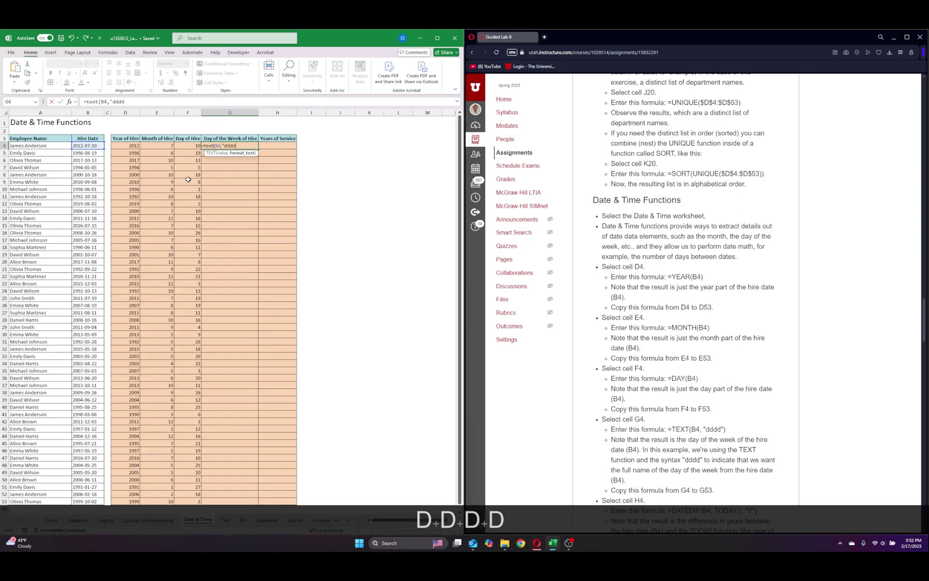
type("\")")
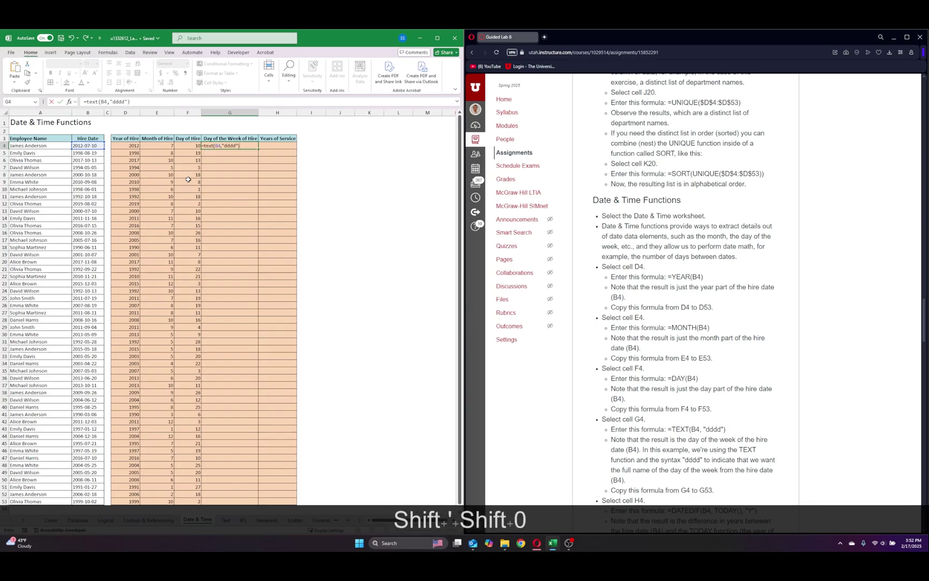
key("Return")
- Copy the Day of the Week of Hire formula from G4 down to G53
left_click(239, 149)
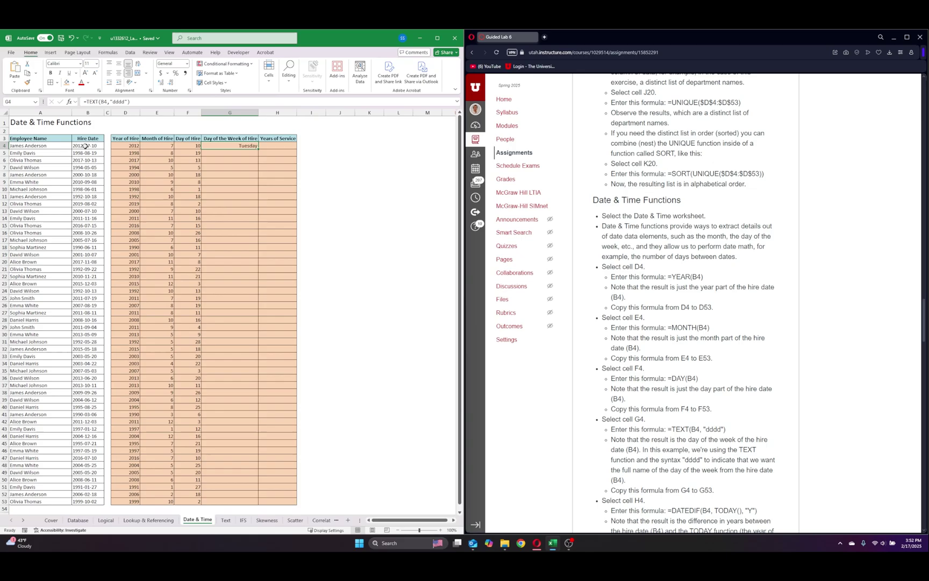
double_click(258, 148)
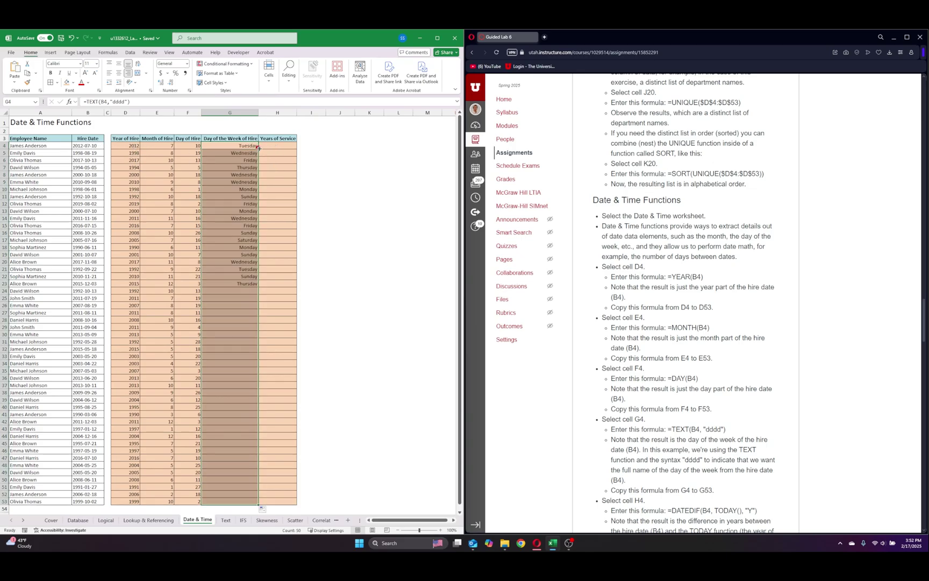
left_click(277, 355)
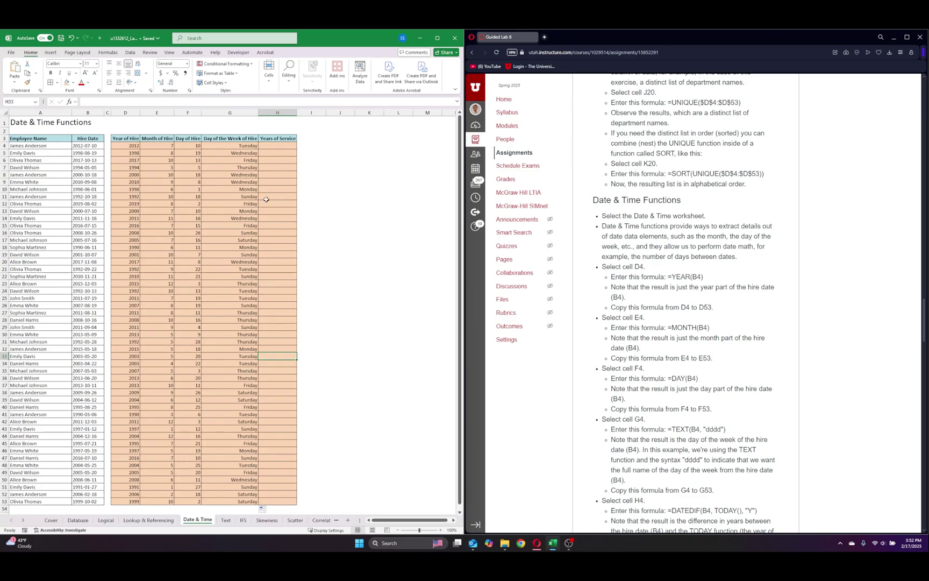
- Enter =DATEDIF(B4,TODAY(),"Y") in cell H4 to calculate the years of service
left_click(265, 143)
type("=")
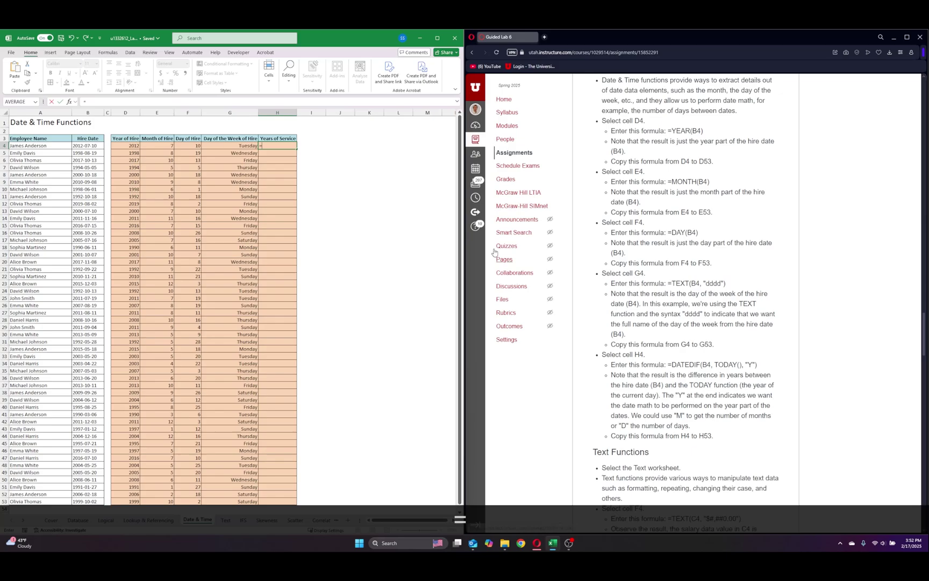
type("datedif")
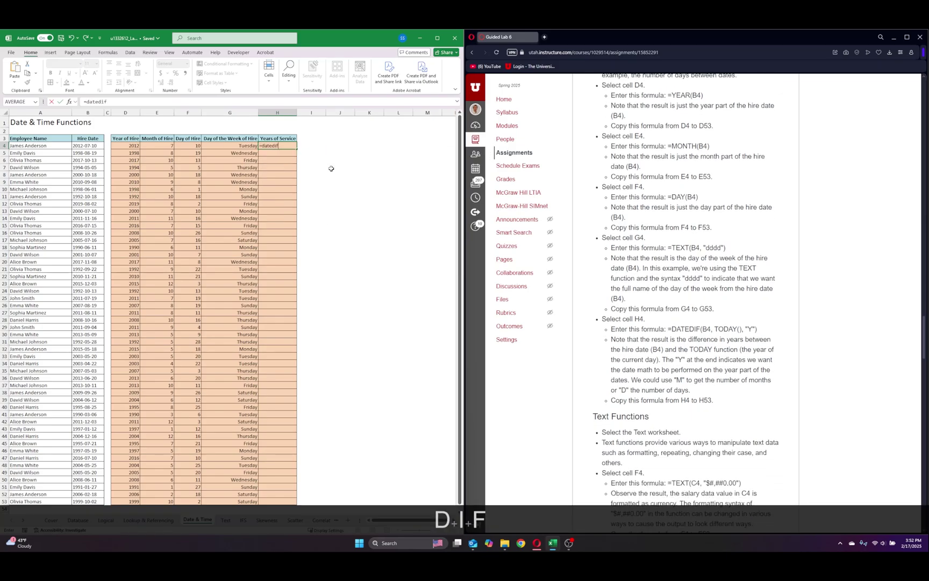
type("(")
left_click(84, 149)
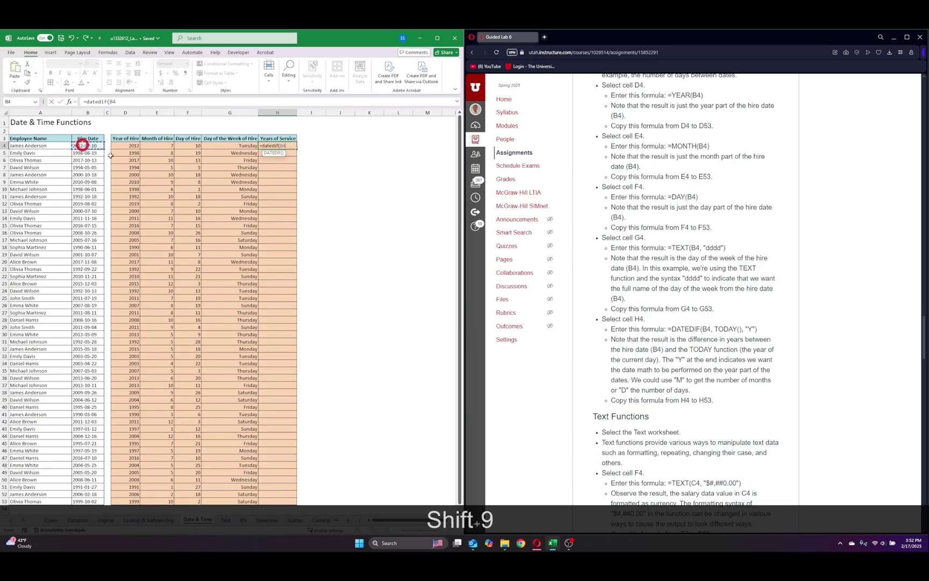
type(",")
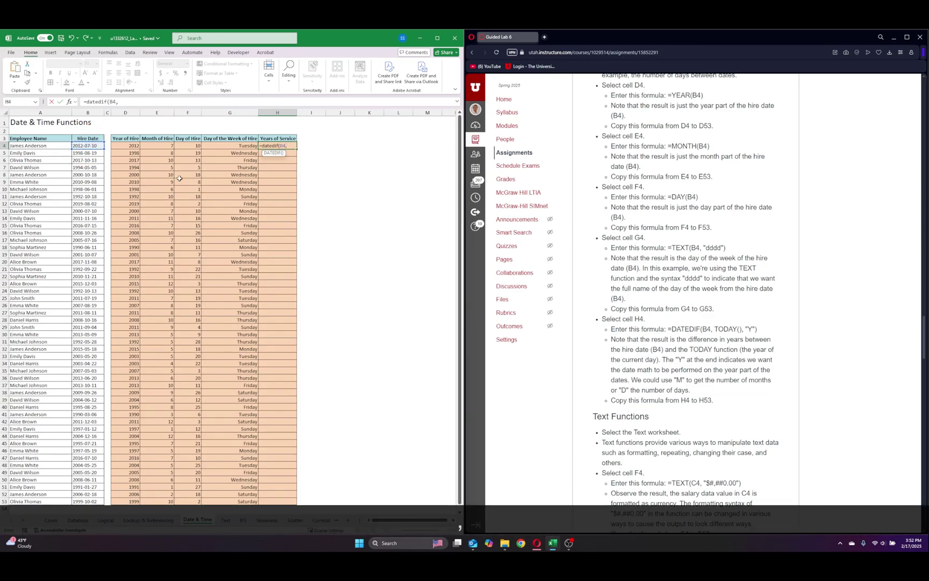
type("today")
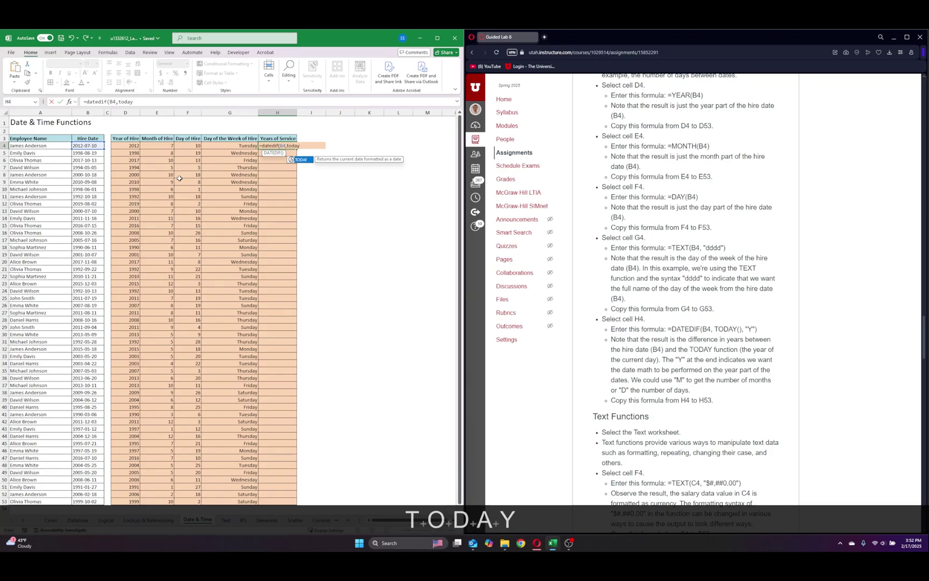
type("()")
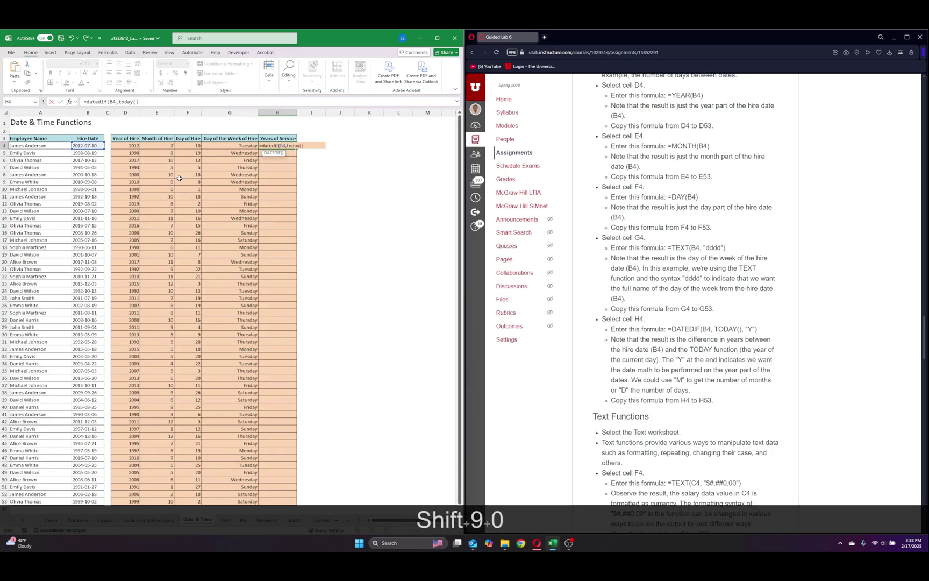
type(",\"")
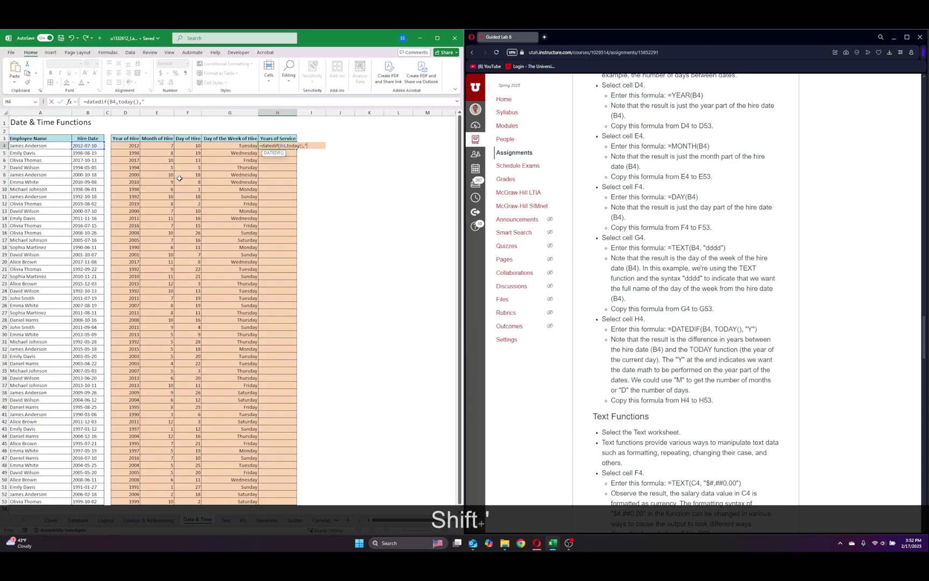
type("Y")
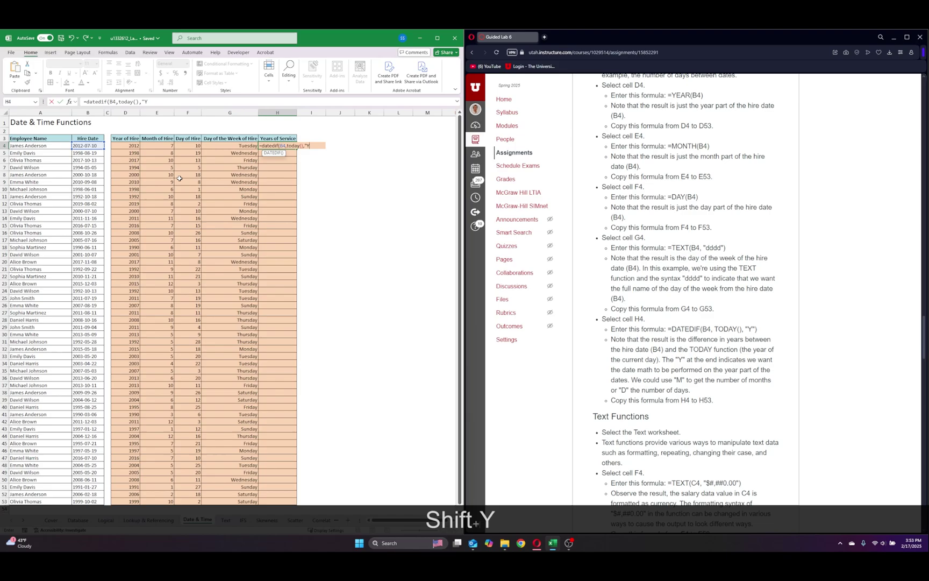
type("\")")
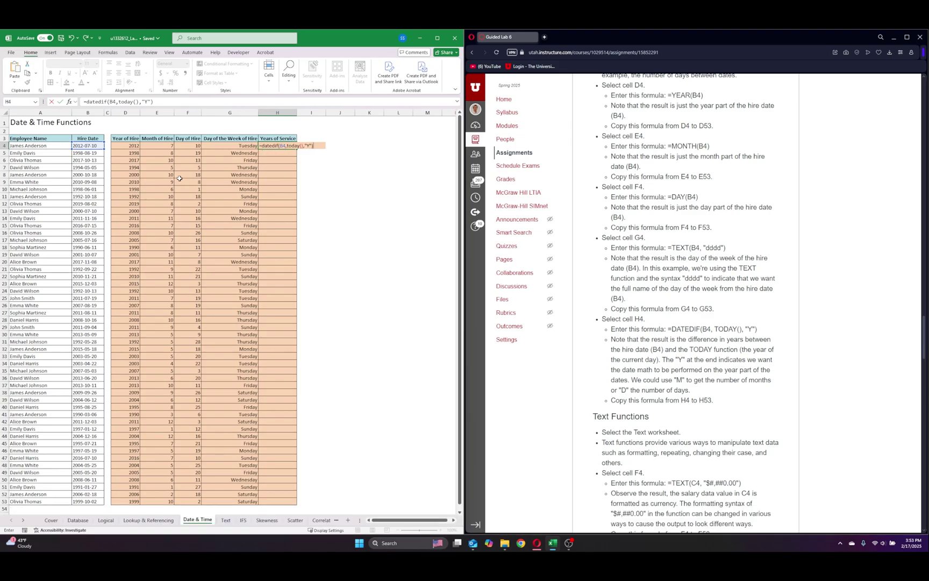
key("Return")
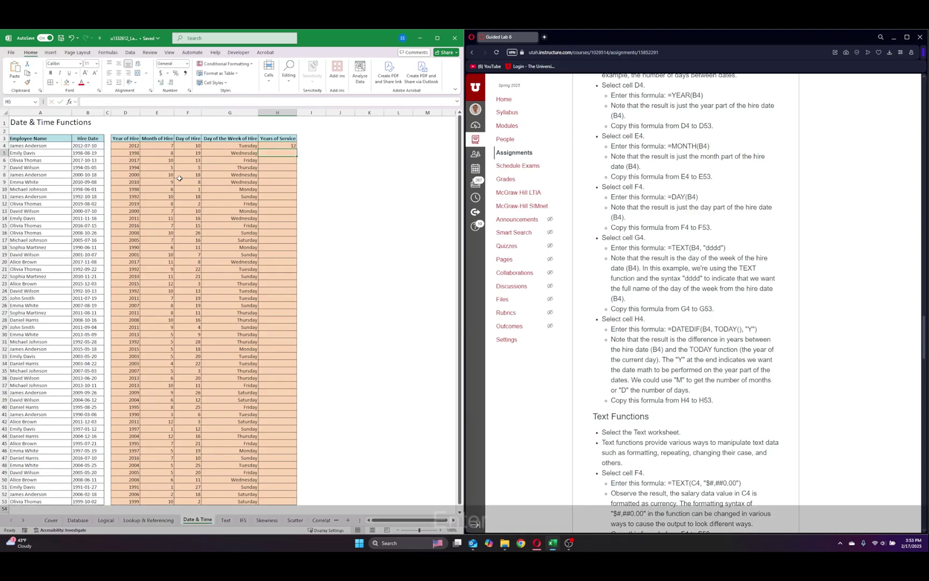
- Change the DATEDIF unit in cell H4 to "M" so the formula counts months of service
left_click(282, 145)
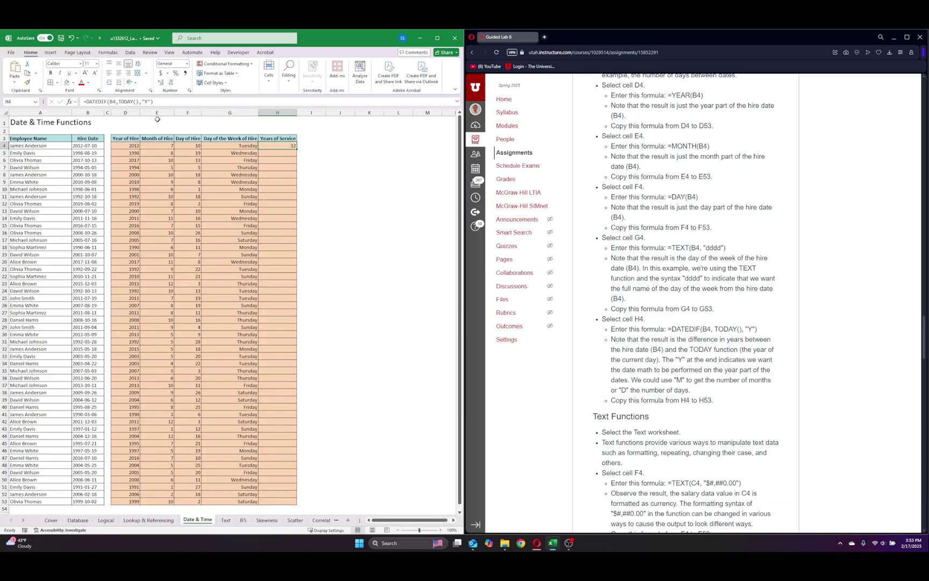
left_click(146, 102)
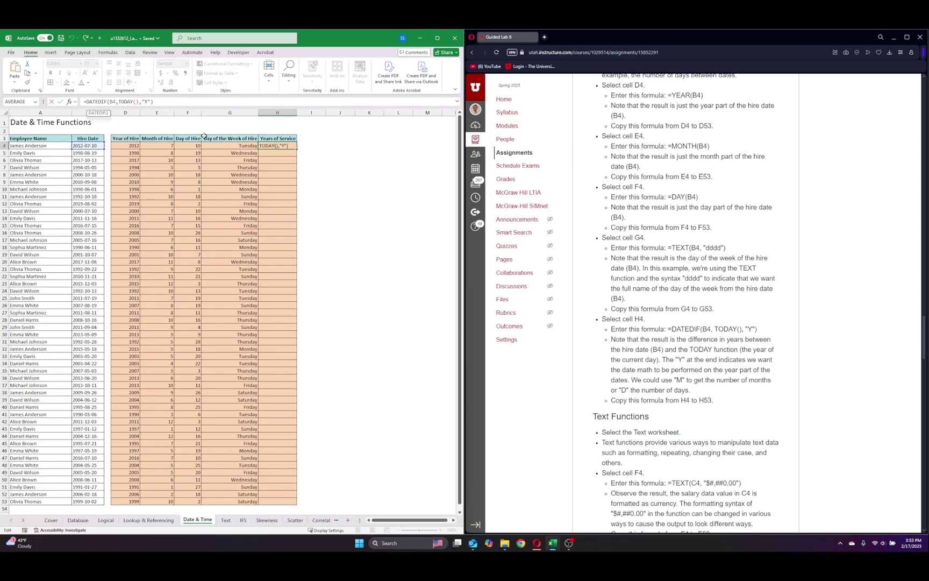
key("BackSpace")
type("M")
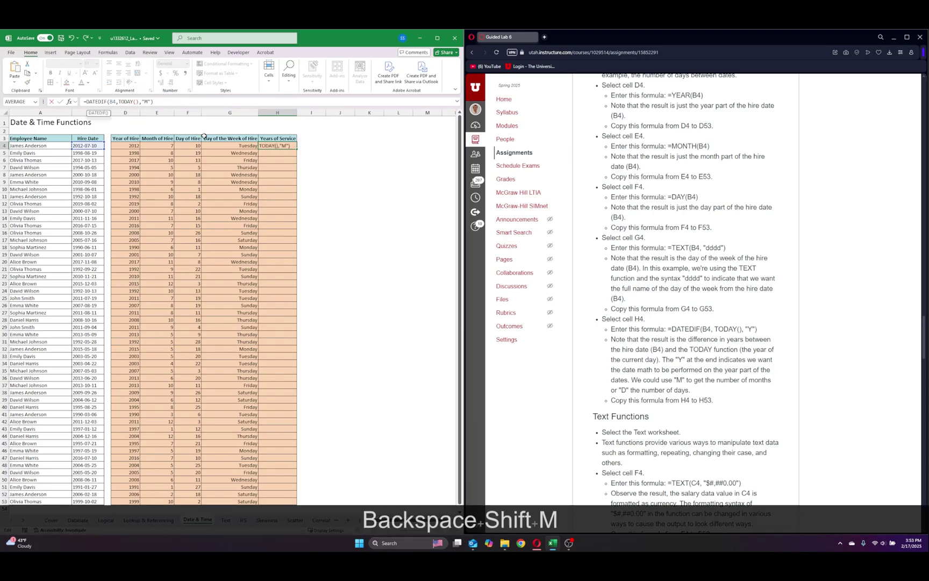
key("Return")
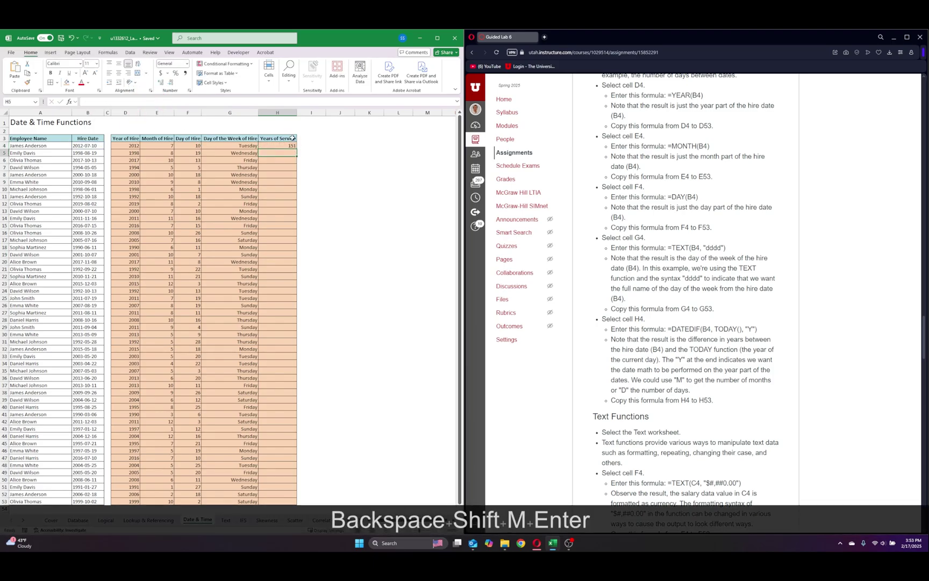
- Change the DATEDIF unit in cell H4 to "D" so the formula counts days of service
left_click(277, 146)
left_click(146, 101)
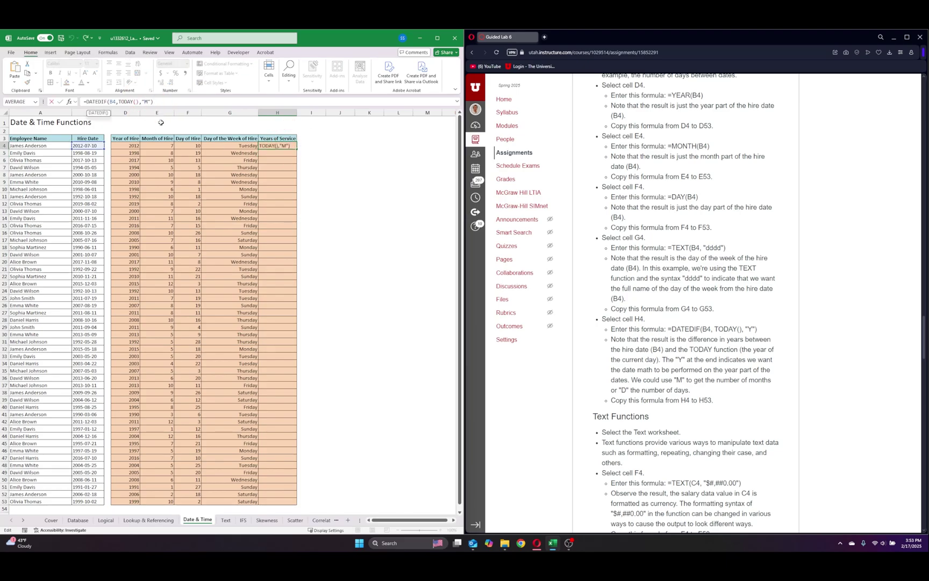
key("Right")
key("BackSpace")
type("D")
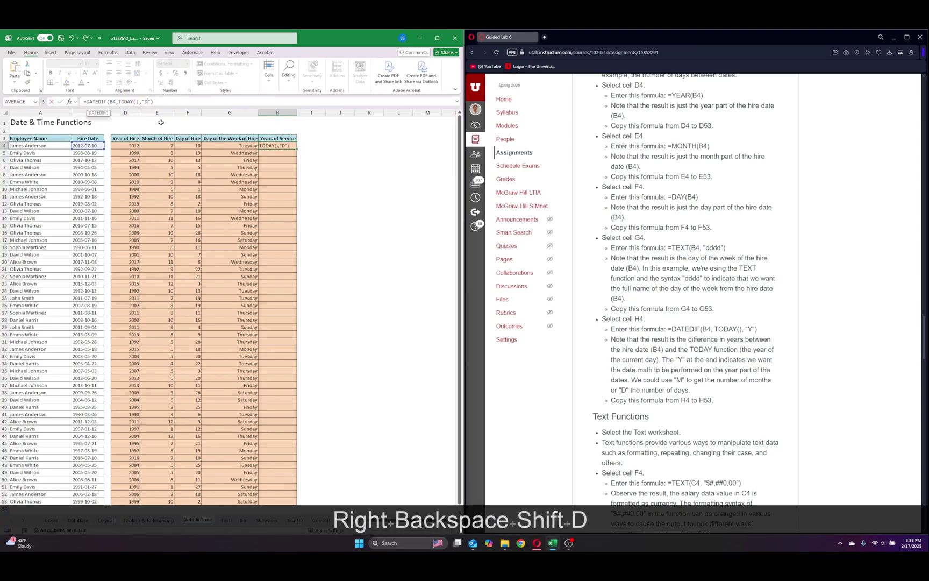
key("Return")
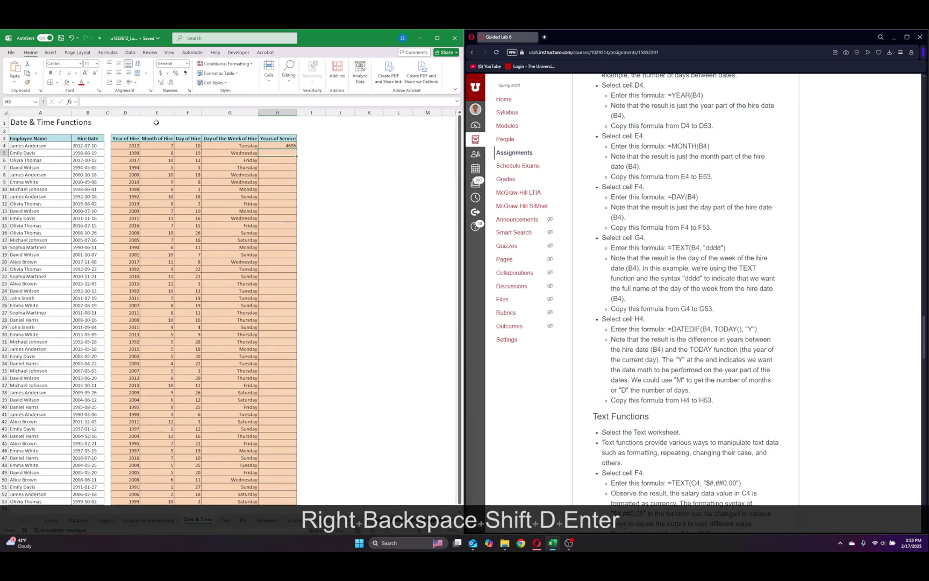
- Set the DATEDIF unit in cell H4 to "Y" and copy the Years of Service formula down to H53
left_click(288, 147)
left_click(153, 103)
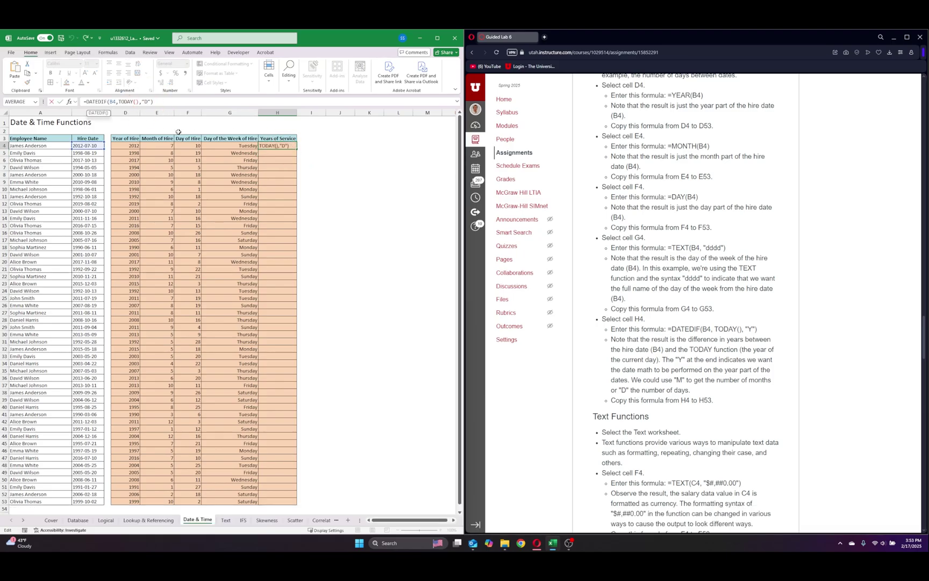
key("BackSpace")
type("Y")
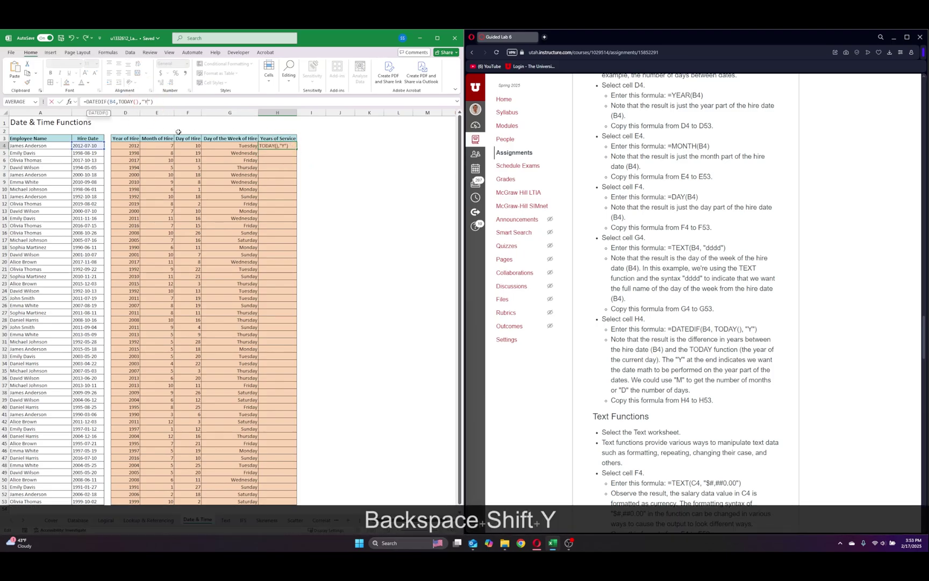
key("Return")
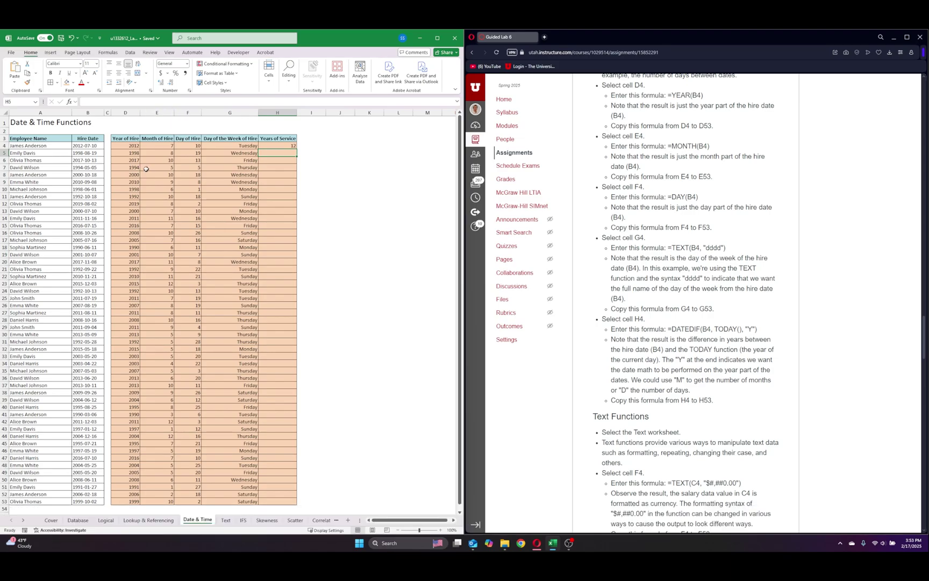
left_click(293, 146)
double_click(296, 149)
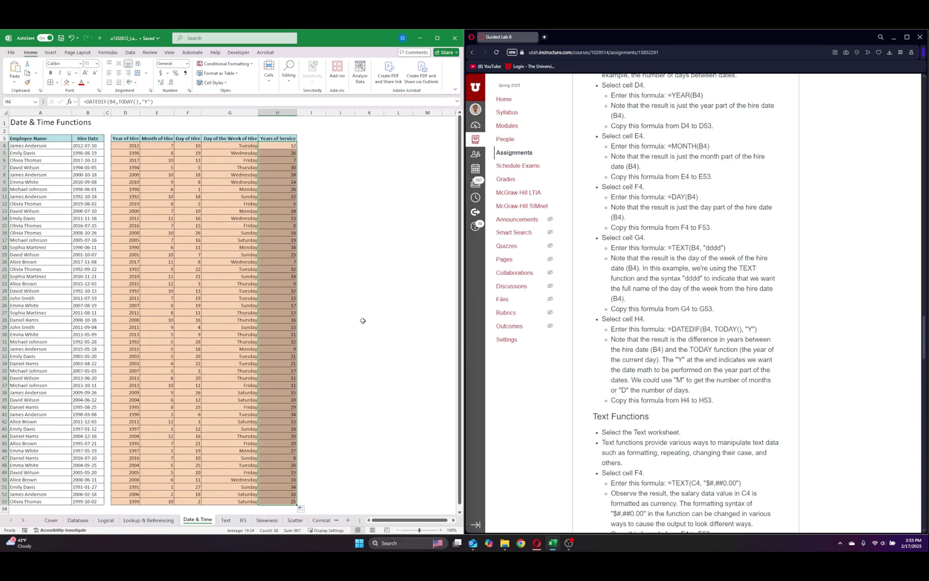
- Bring up the Text Functions section of the assignment and open the Text worksheet
scroll(712, 282, "down", 6)
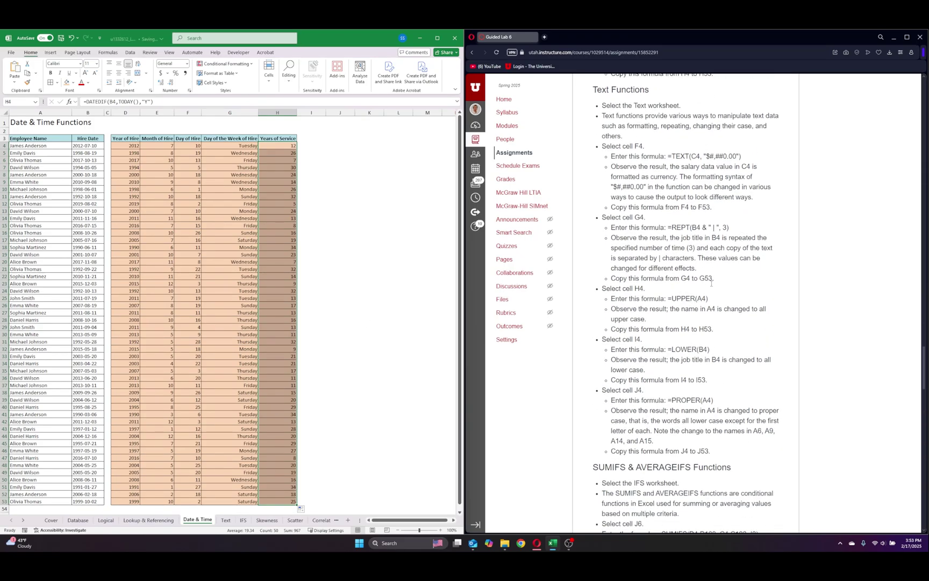
left_click(390, 202)
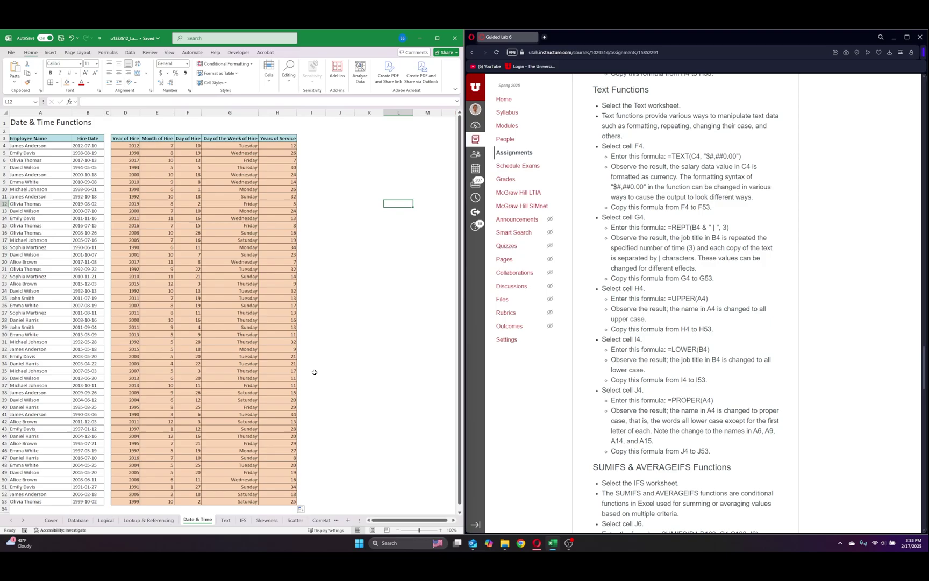
left_click(226, 520)
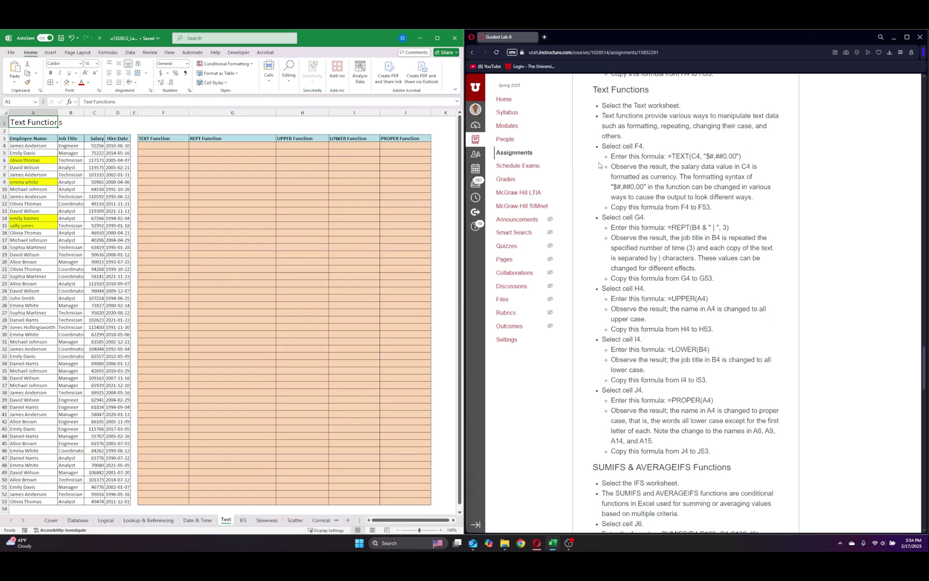
- Enter =TEXT(C4,"$#,##0.00") in cell F4 to format the salary as currency
left_click(147, 145)
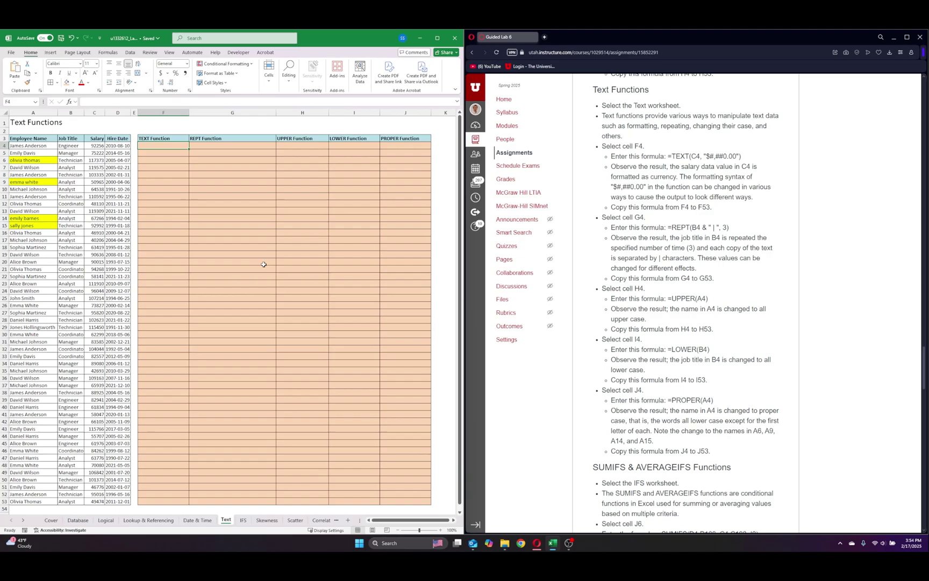
type("=te")
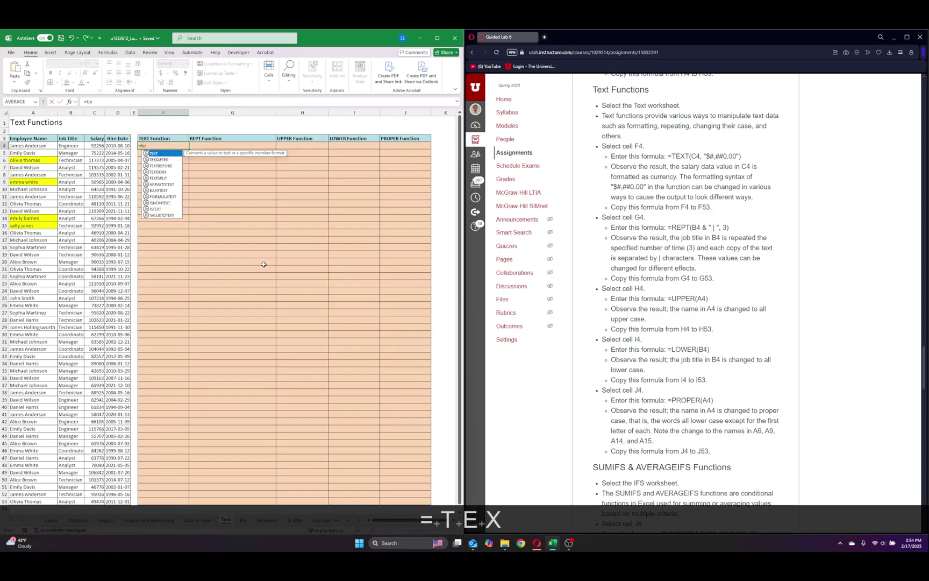
type("xt(")
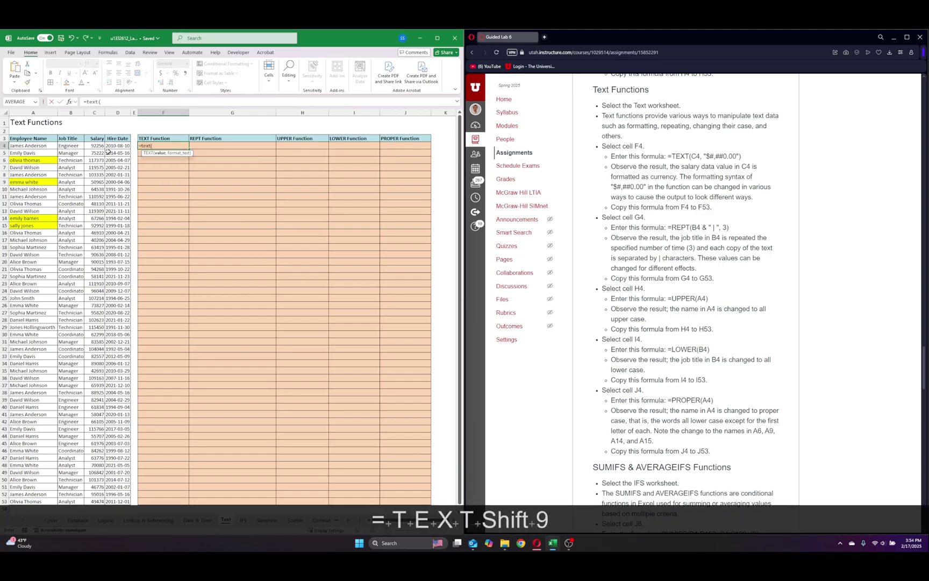
left_click(92, 146)
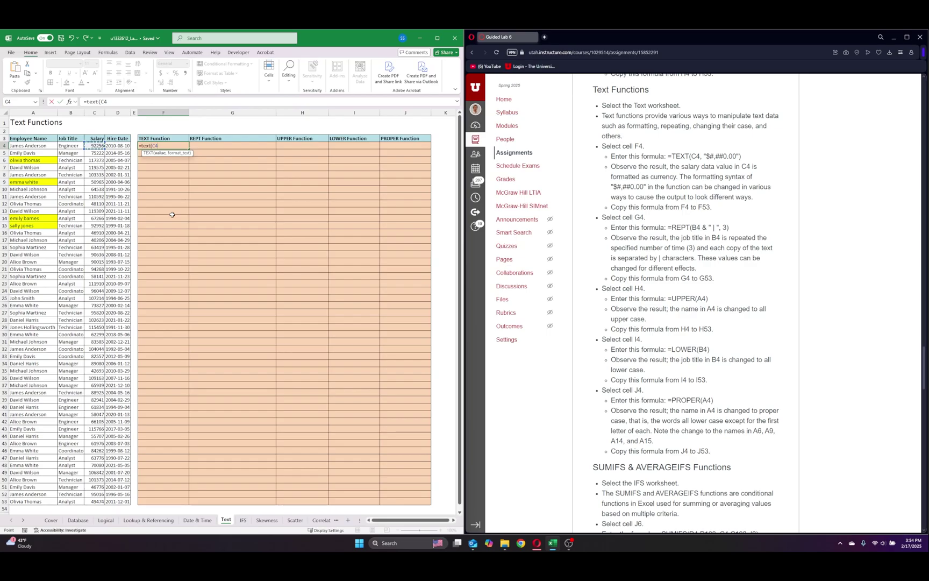
type(",\"")
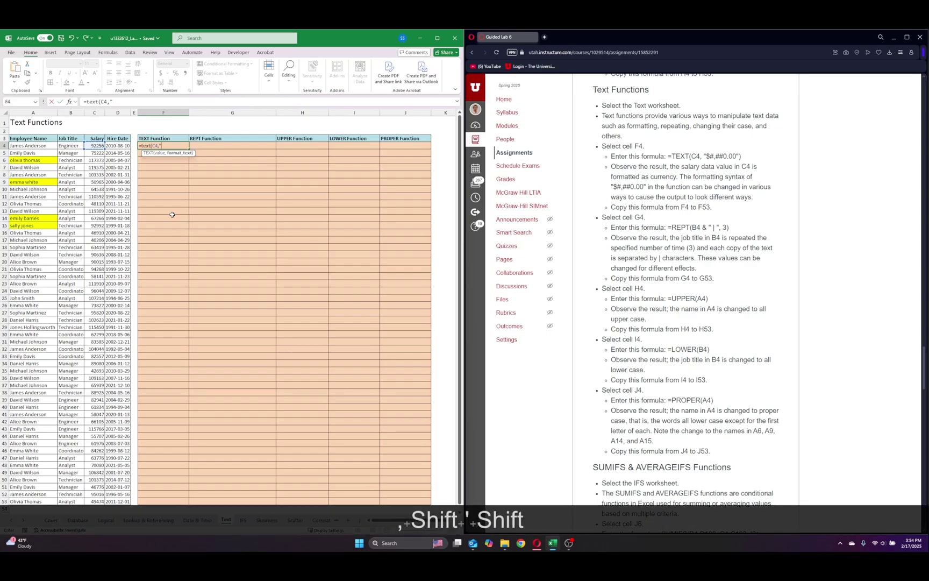
type("$")
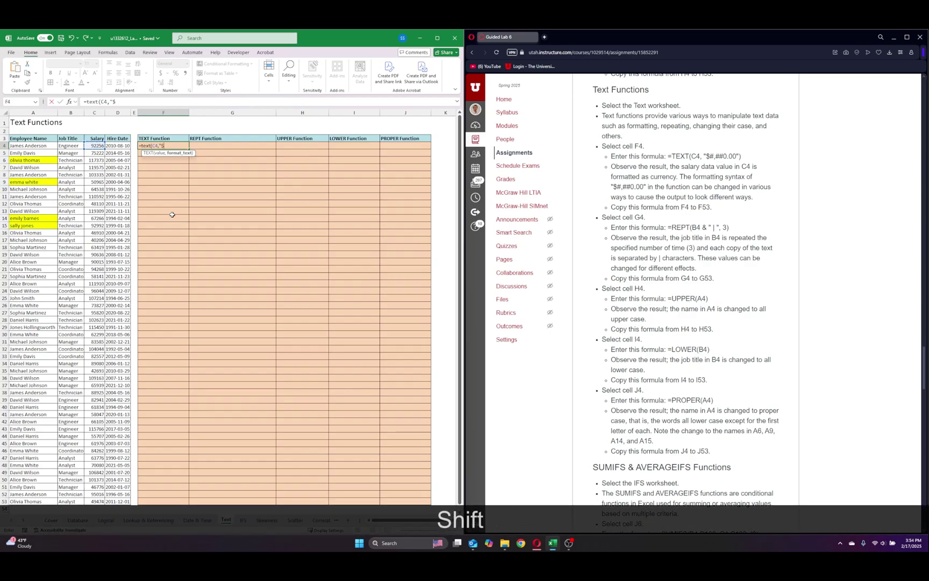
type("#,##")
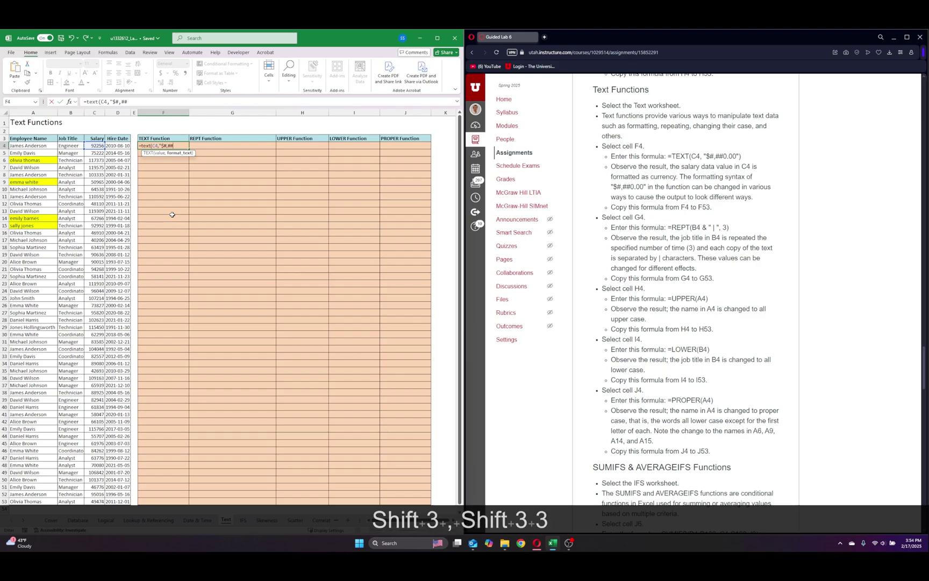
type("0.")
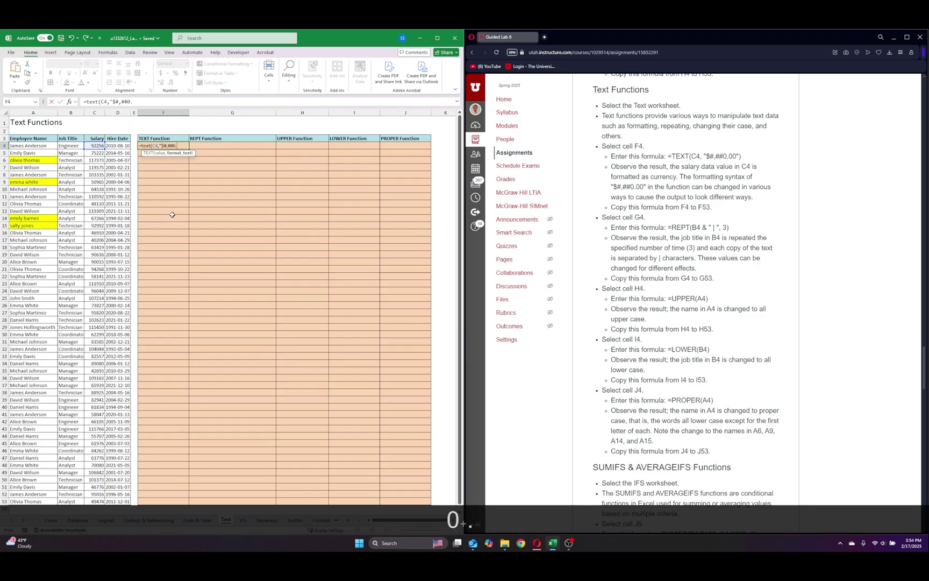
type("00\"")
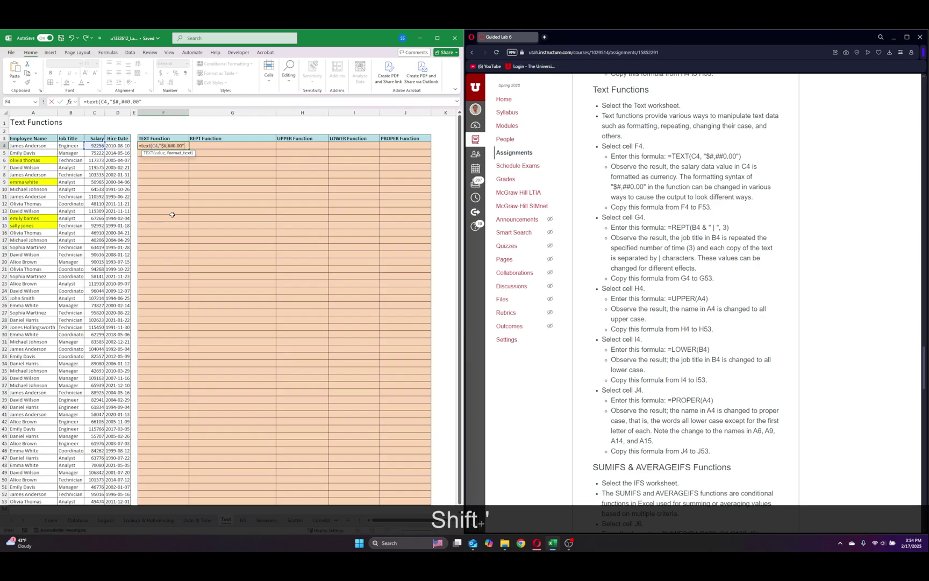
type(")")
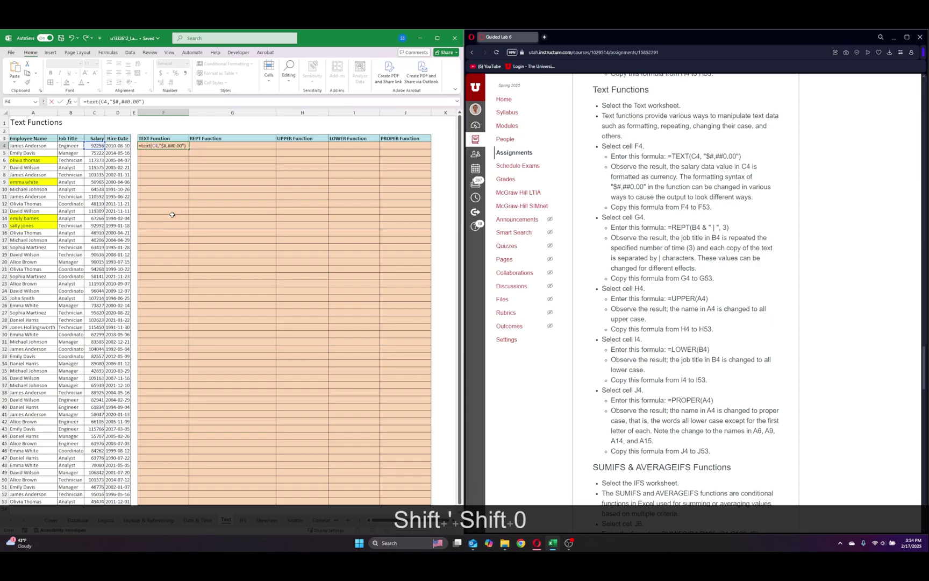
key("Return")
- Change the TEXT format code in cell F4 to "$#,##0.0" so the salary has one decimal place
left_click(158, 145)
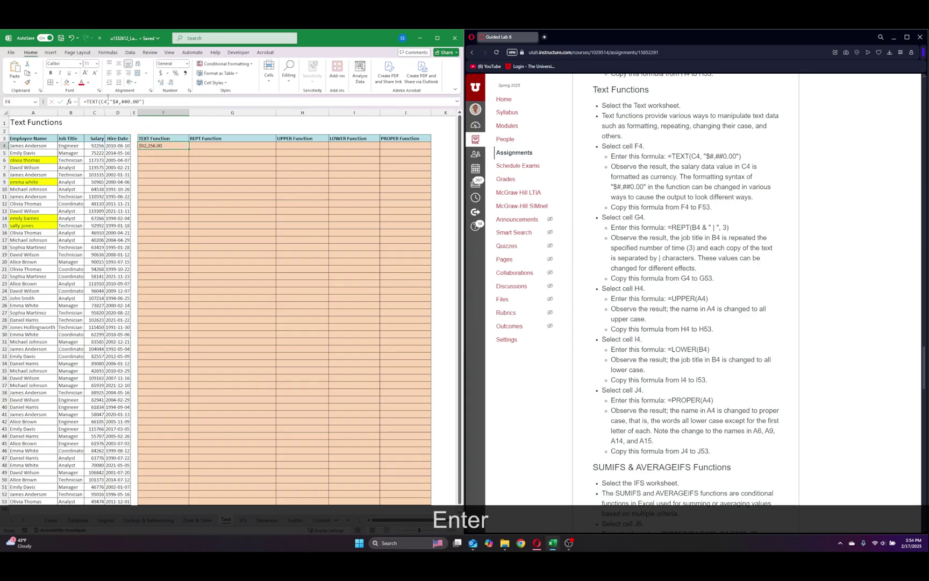
left_click(137, 102)
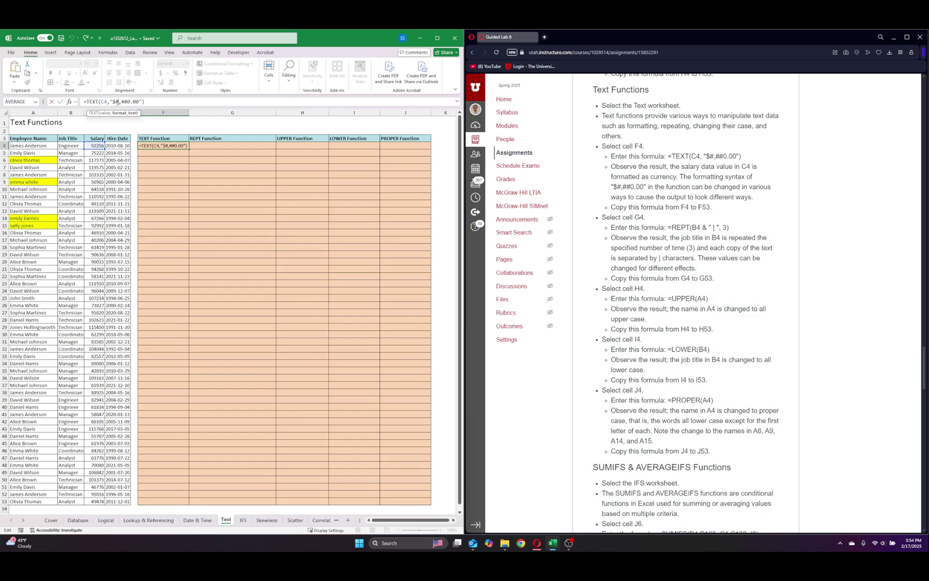
left_click(130, 102)
left_click(140, 102)
key("BackSpace")
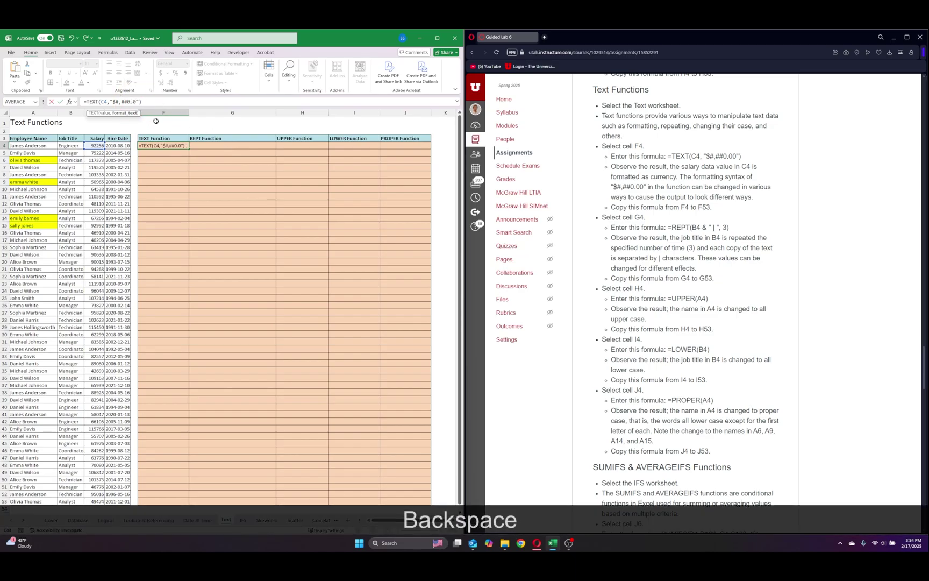
key("Return")
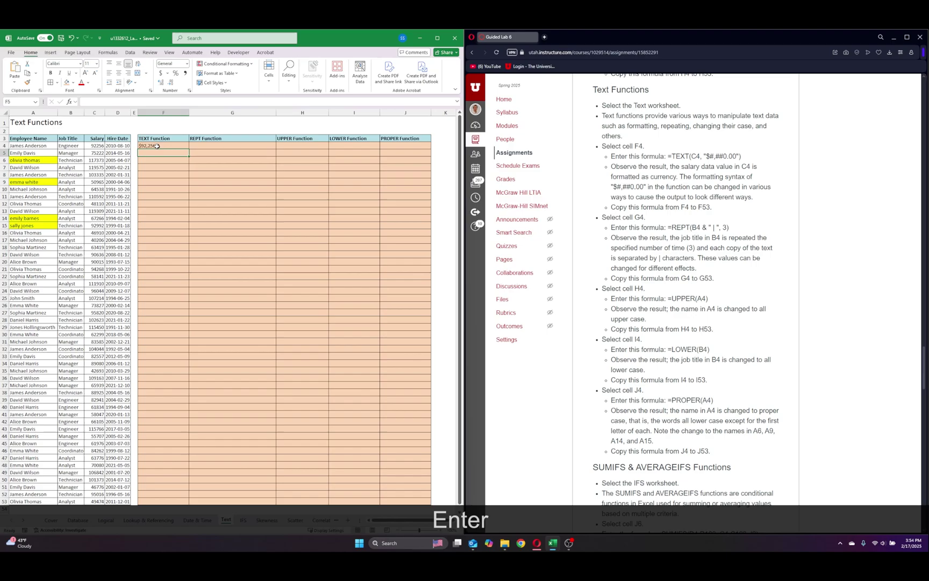
- Set the TEXT format code in cell F4 to "$#,##0.00" and copy the formula down to F53
left_click(162, 146)
left_click(135, 102)
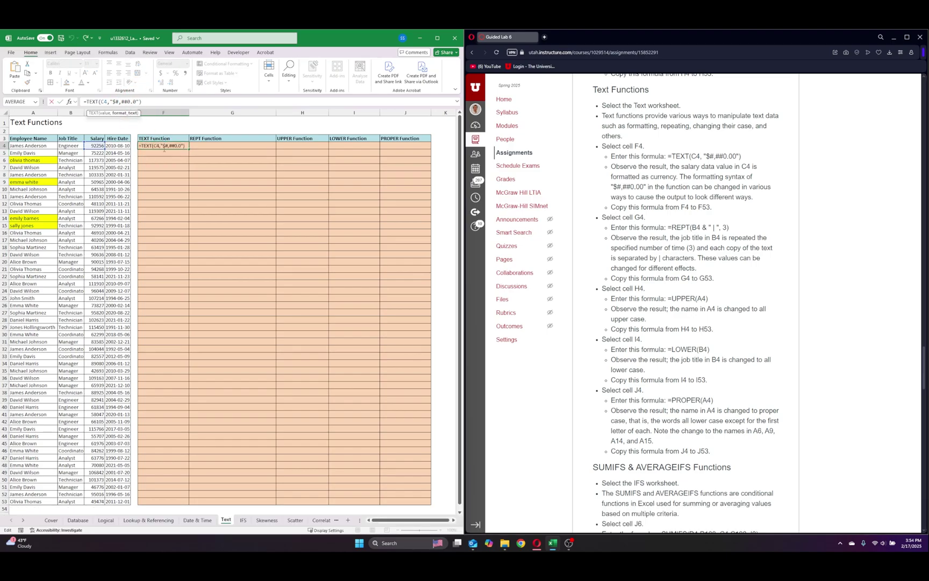
type("0")
key("Return")
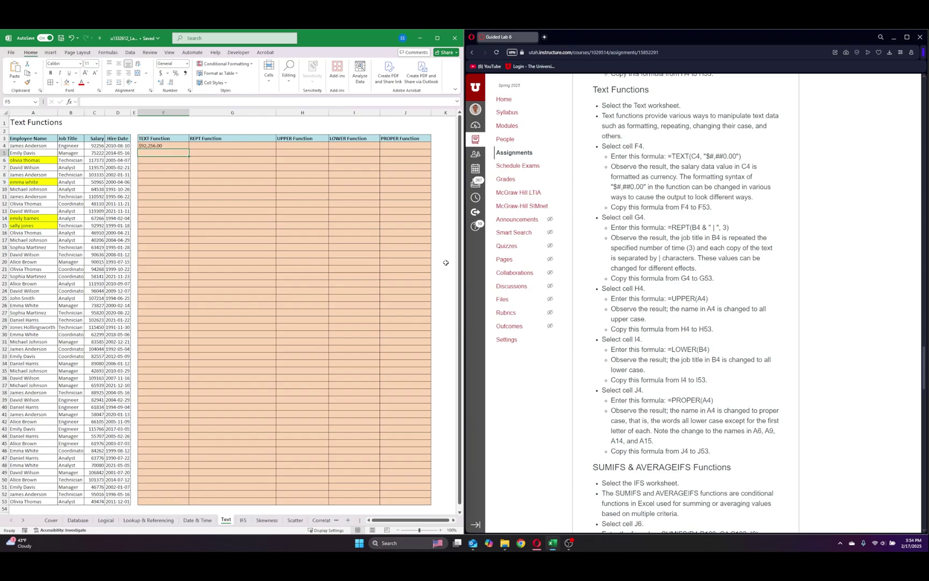
left_click(185, 147)
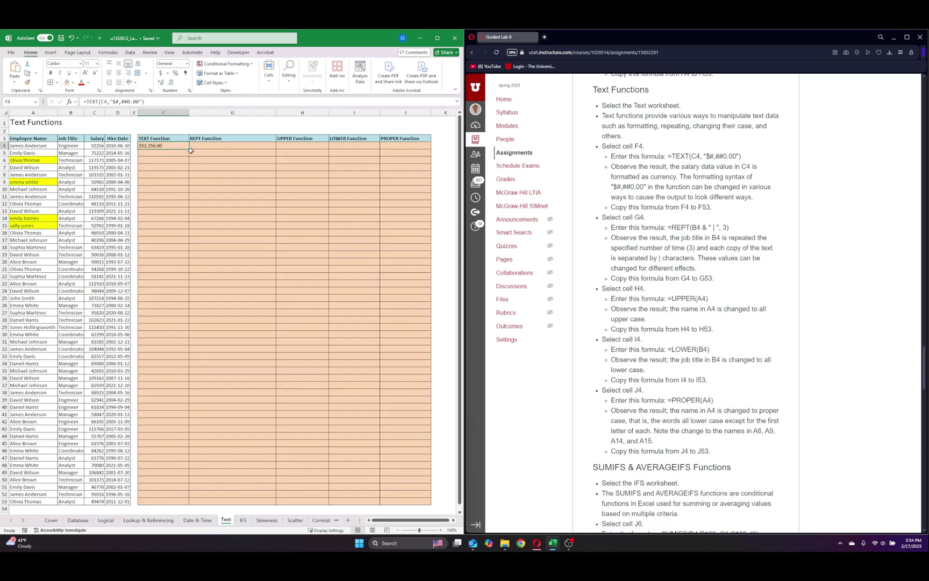
left_click_drag(189, 148, 183, 501)
- Enter =REPT(B4&"|",3) in cell G4 to repeat the job title three times with a separator
left_click(241, 146)
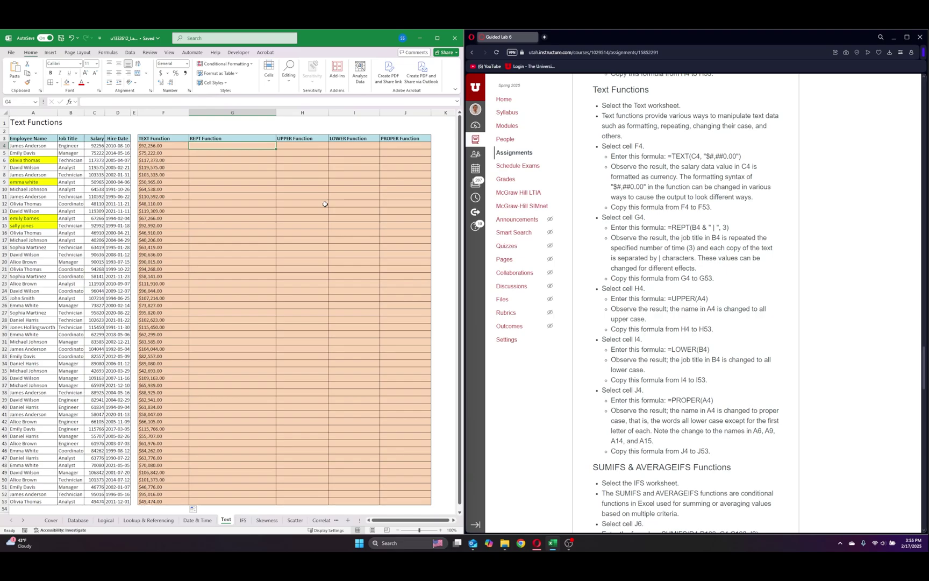
type("=rep")
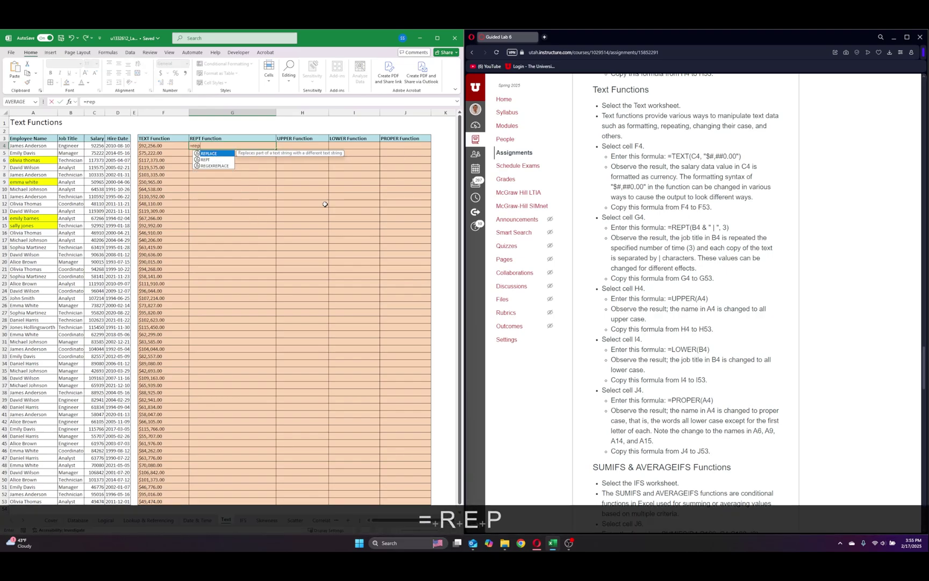
type("t(")
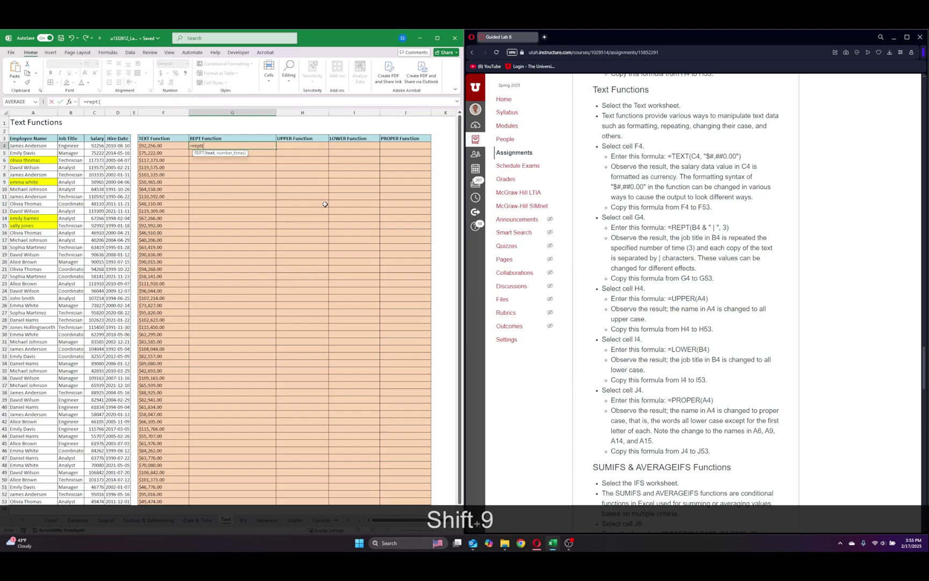
left_click(67, 147)
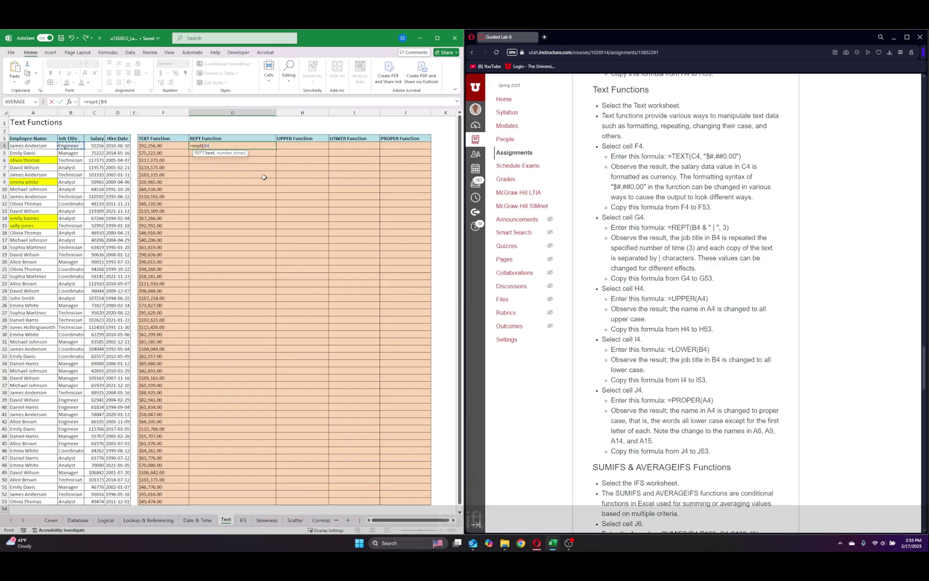
key("shift")
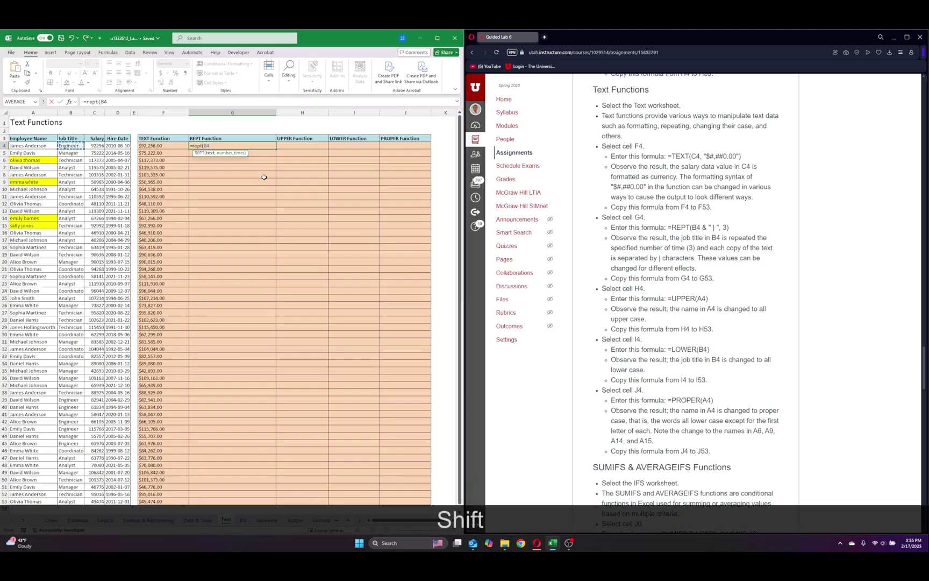
type("&")
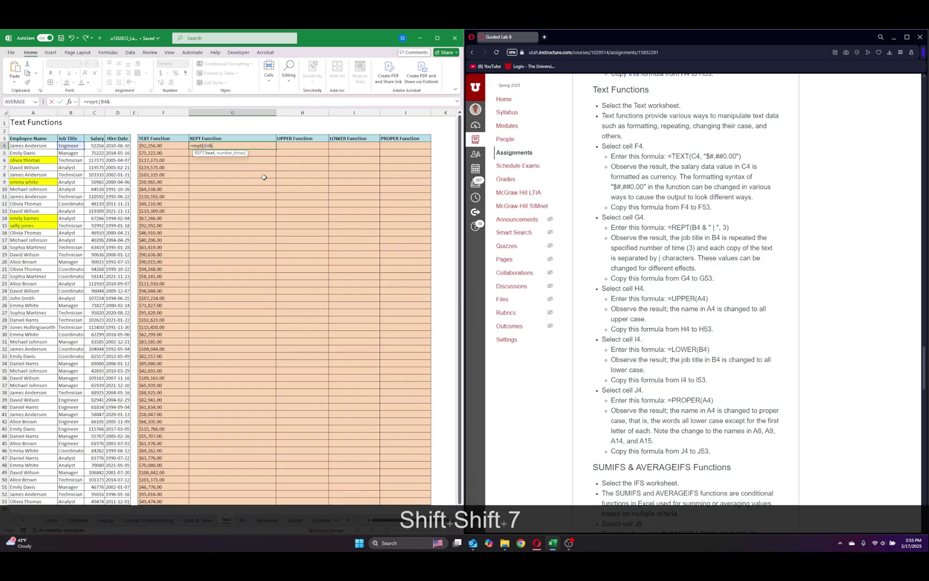
type("\" |")
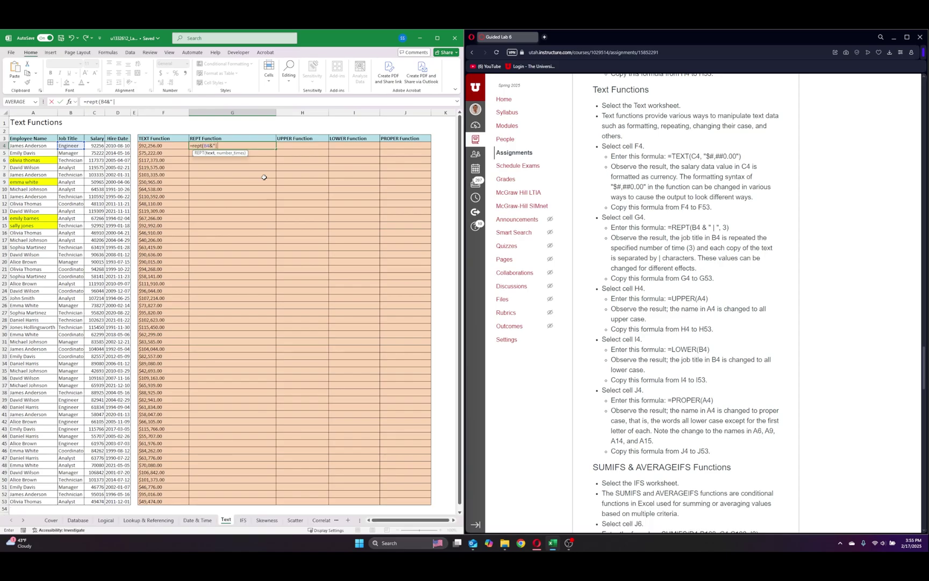
type("\"")
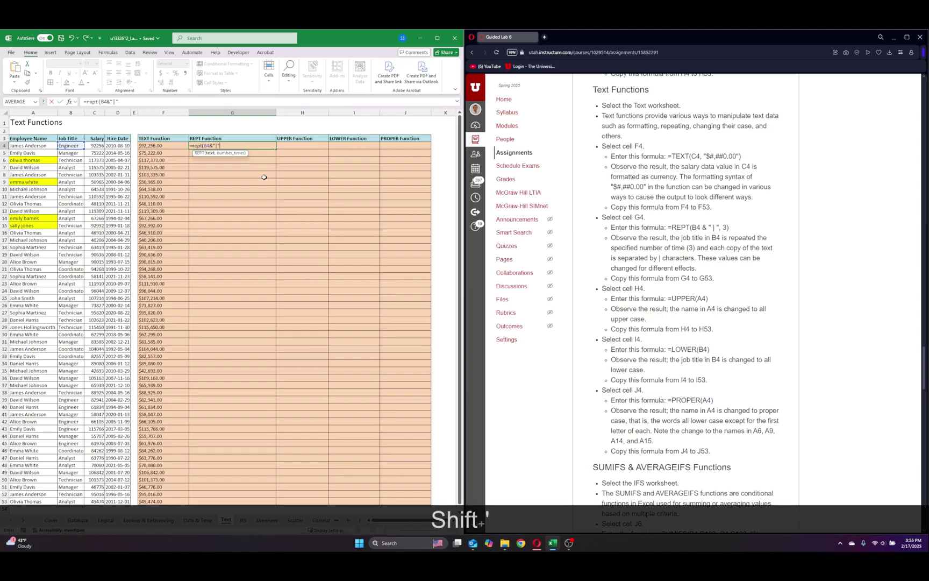
type(",3")
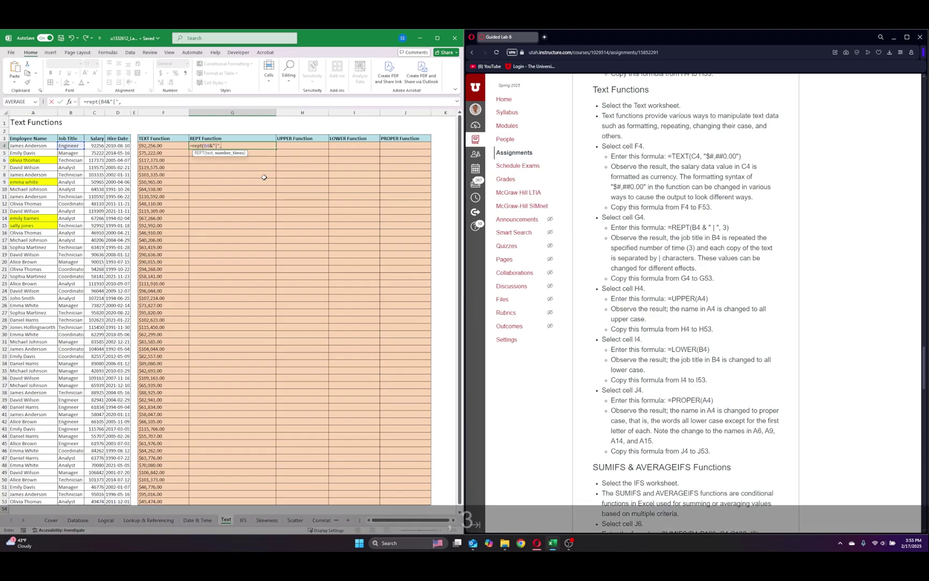
type(")")
key("Return")
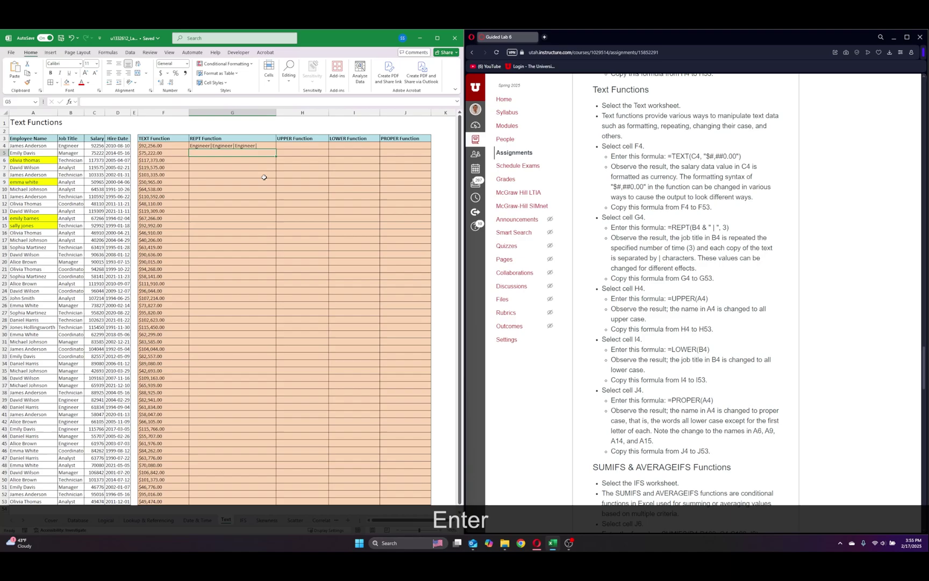
left_click(229, 145)
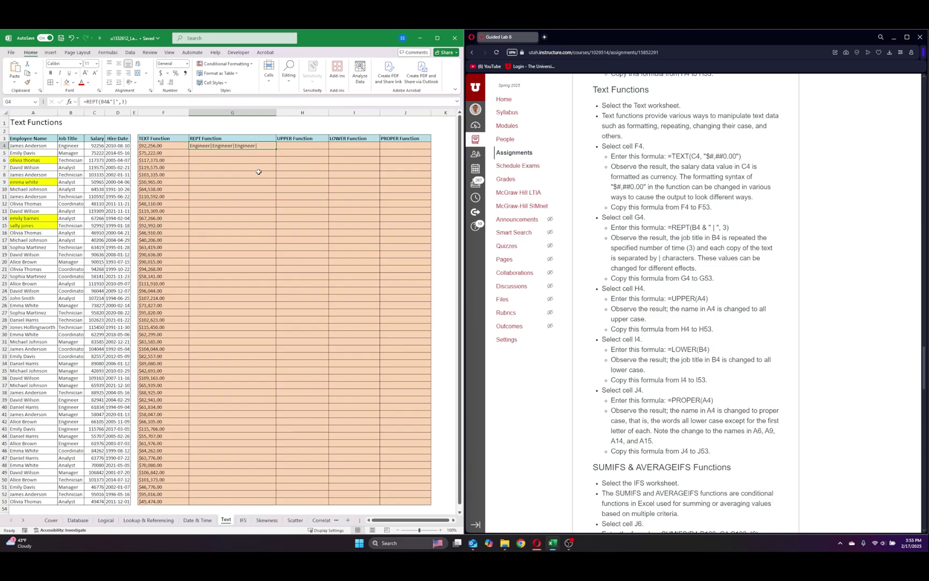
double_click(259, 145)
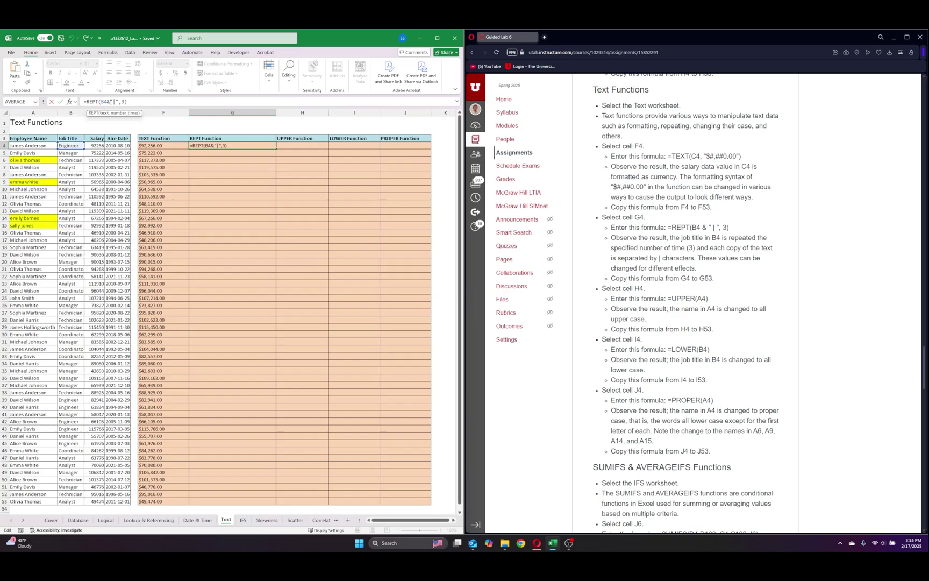
left_click_drag(110, 102, 118, 102)
left_click(119, 102)
key("Return")
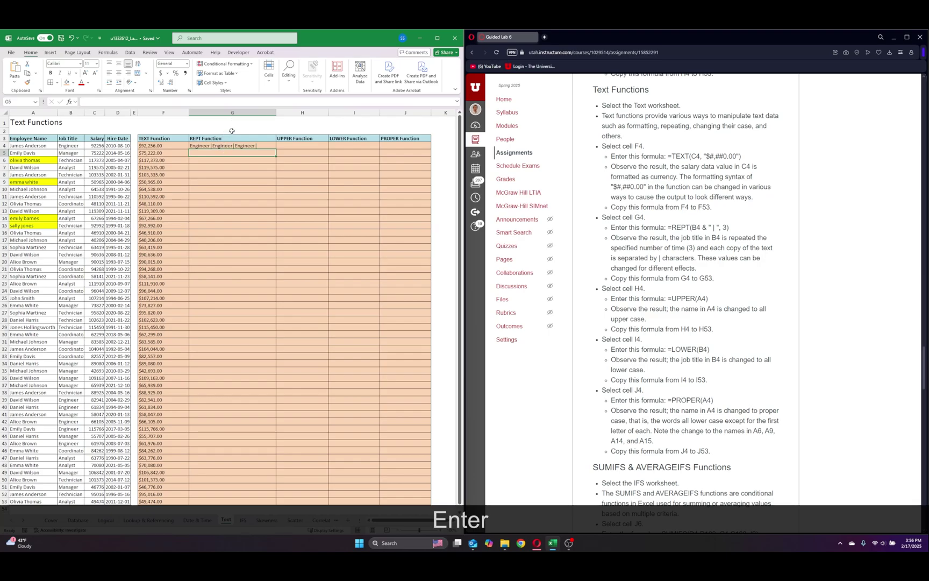
- Copy the REPT formula from G4 down to G53 and fit column G's width to its contents
left_click(274, 146)
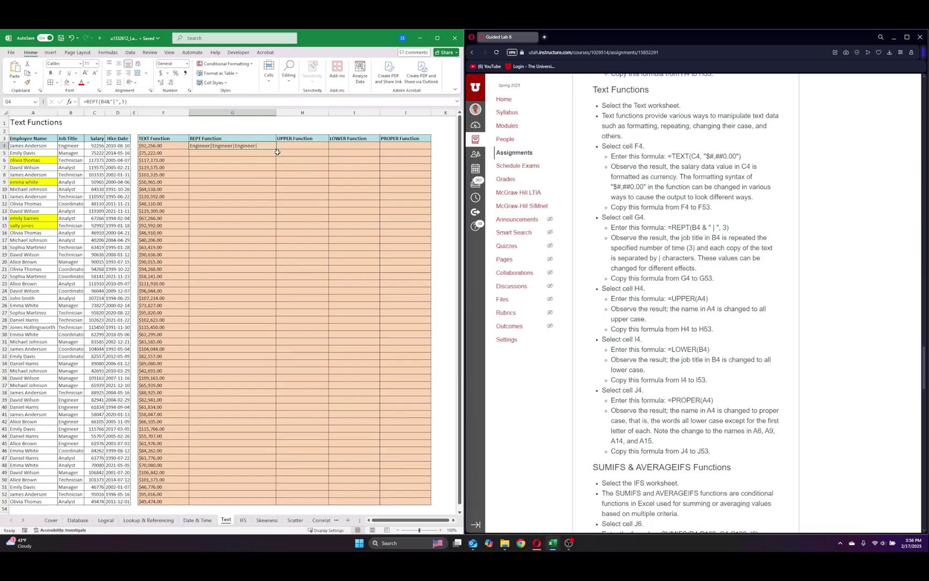
double_click(278, 152)
left_click(303, 298)
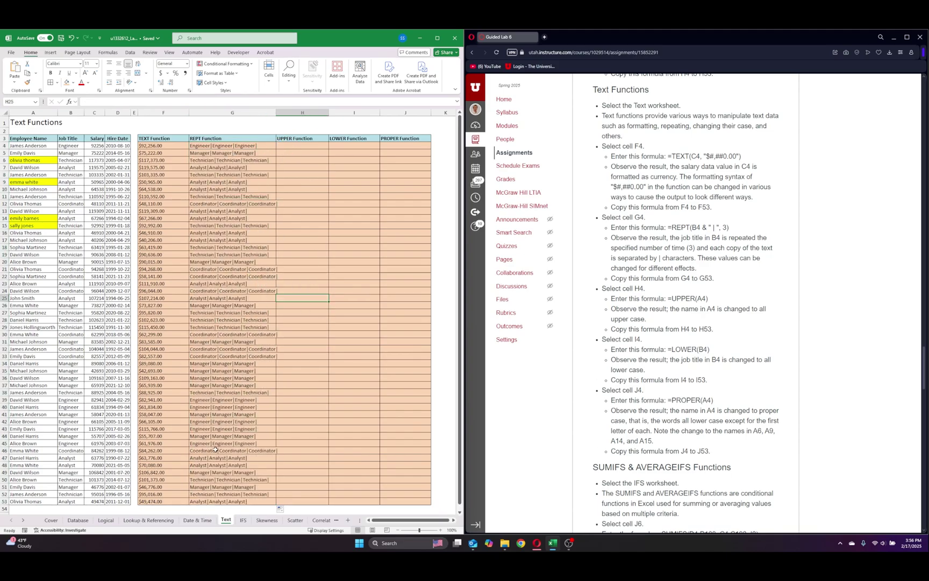
double_click(276, 112)
- Enter =UPPER(A4) in cell H4 to convert the employee name to upper case
left_click(295, 149)
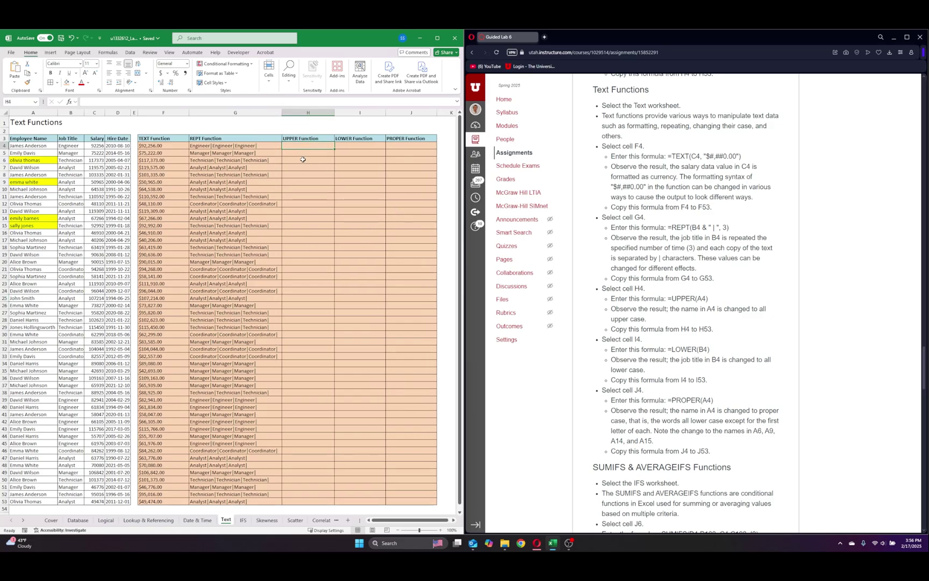
type("=upper(")
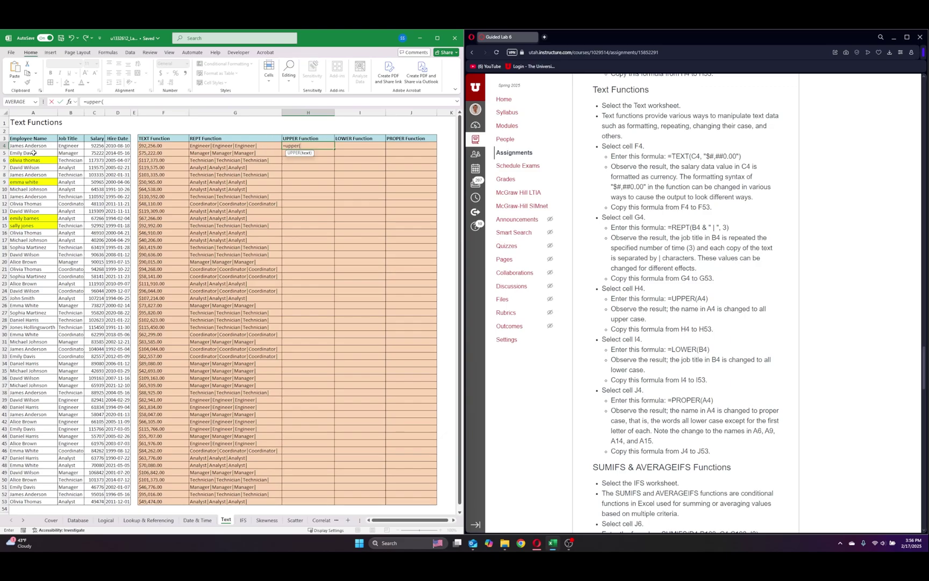
left_click(20, 145)
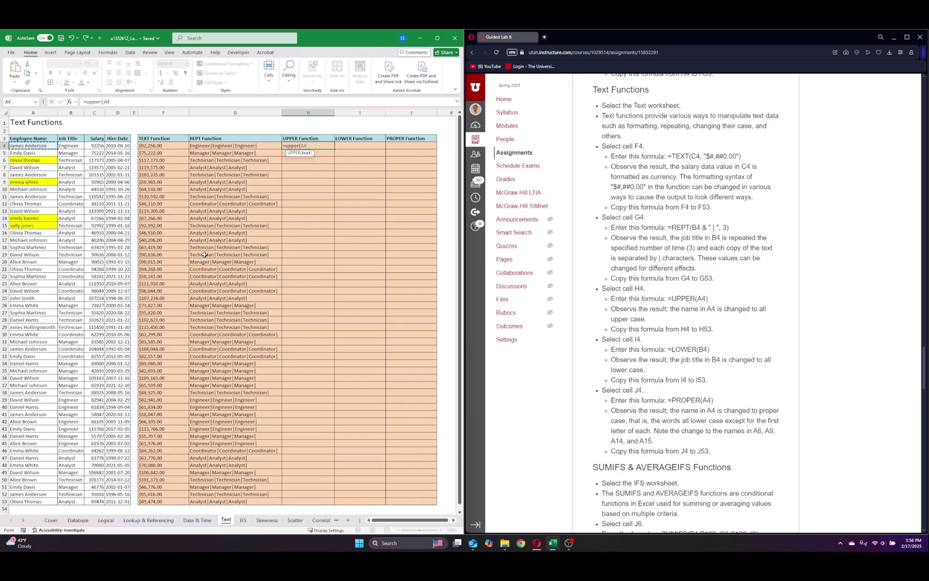
type(")")
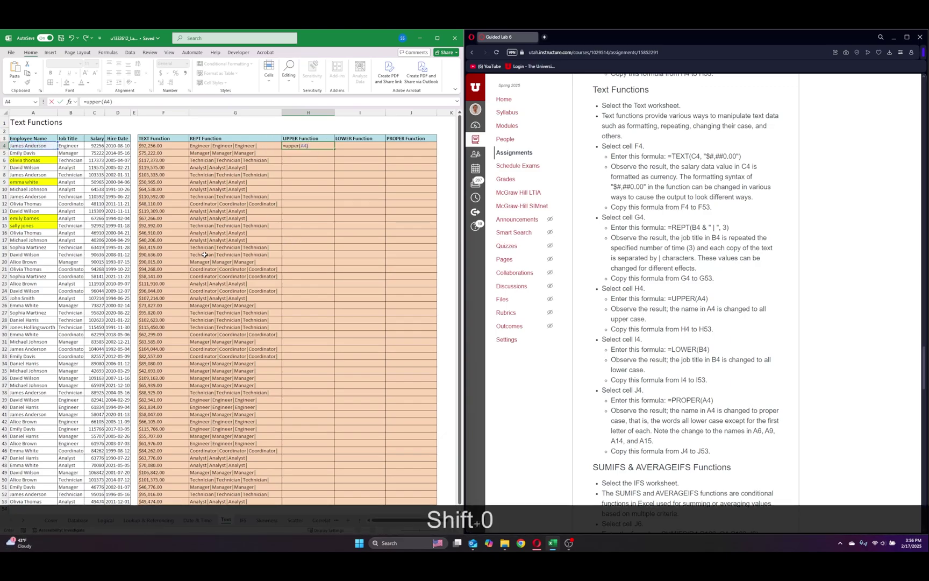
key("Return")
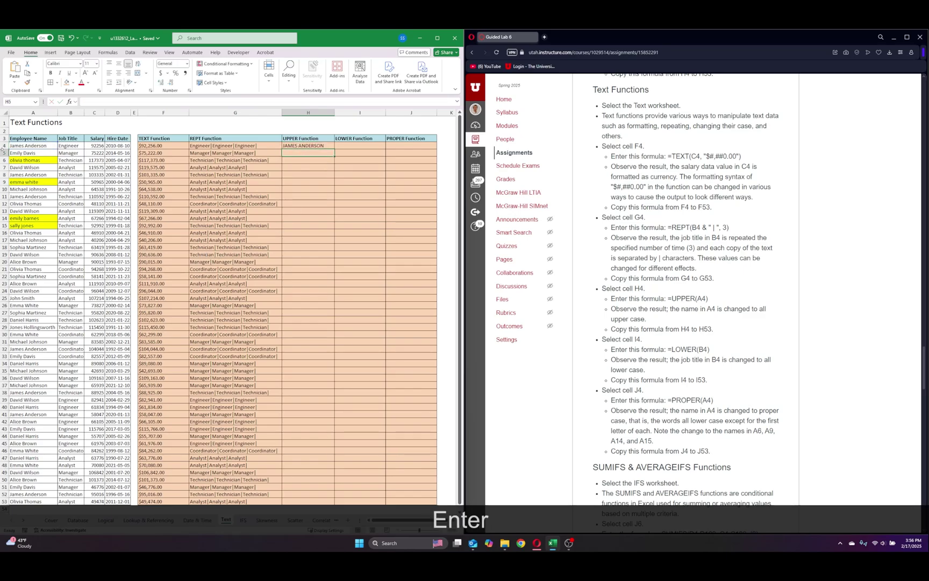
- Copy the UPPER formula from H4 down to H53 and fit column H's width to its contents
left_click(319, 145)
double_click(336, 149)
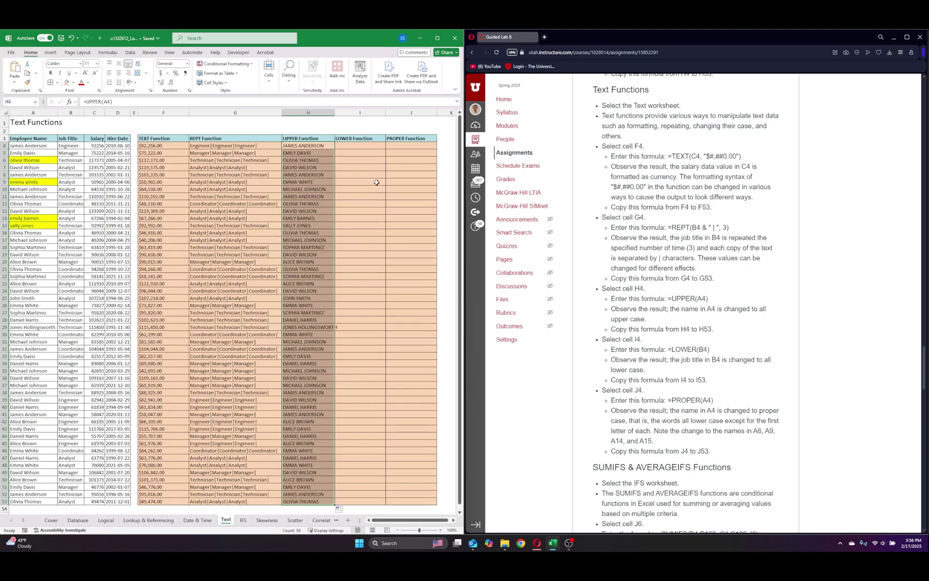
left_click(382, 218)
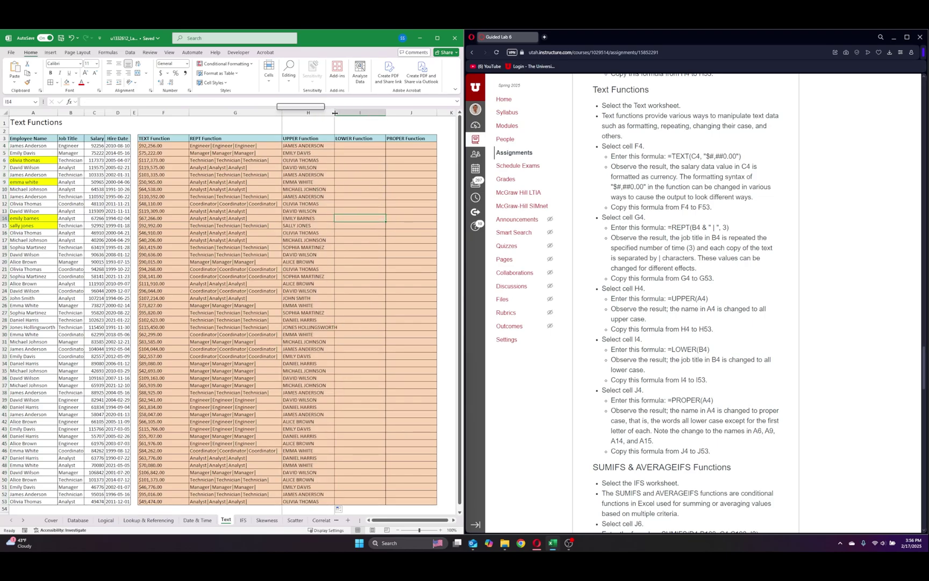
double_click(334, 112)
- Enter =LOWER(A4) in cell I4 and copy the formula down to I53
left_click(361, 146)
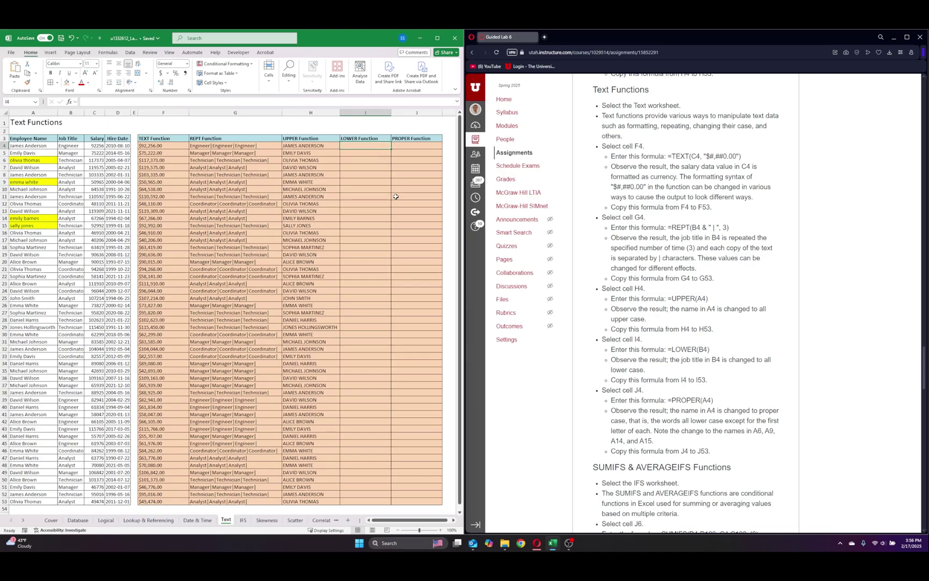
type("=lower(")
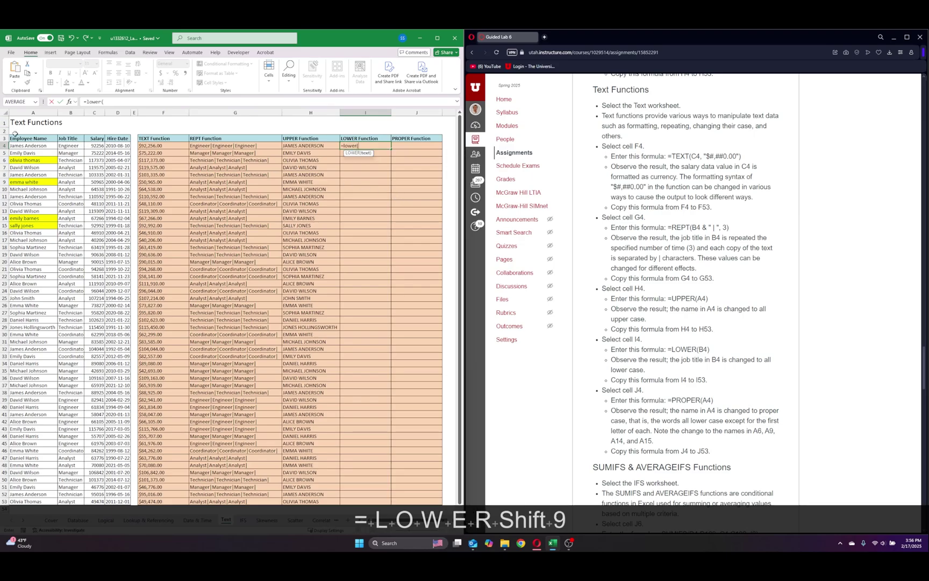
left_click(30, 145)
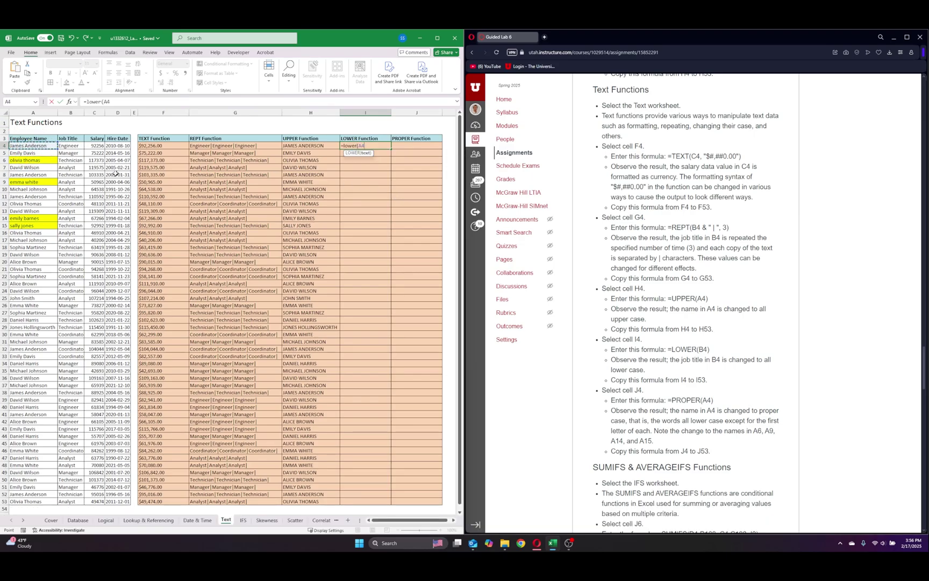
type(")")
key("Return")
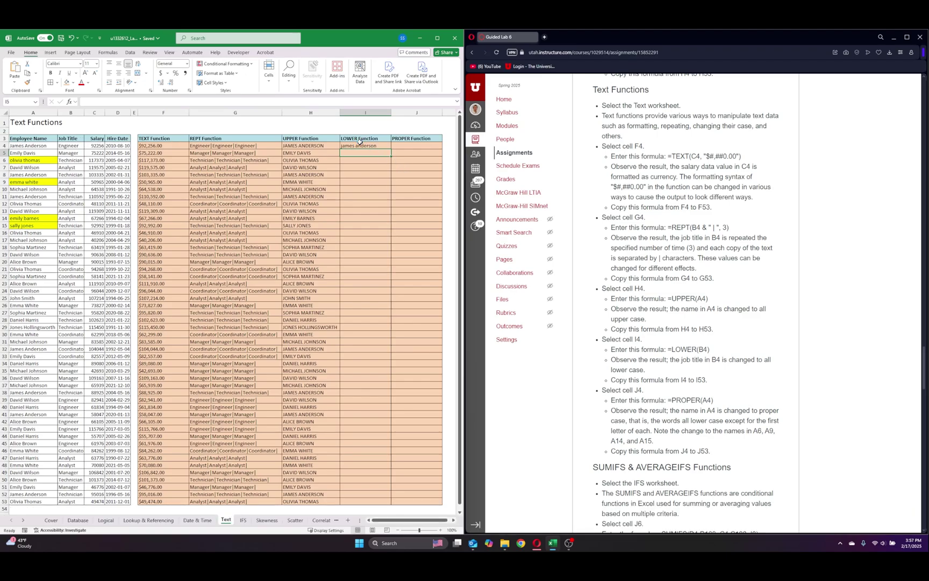
left_click(376, 146)
double_click(391, 149)
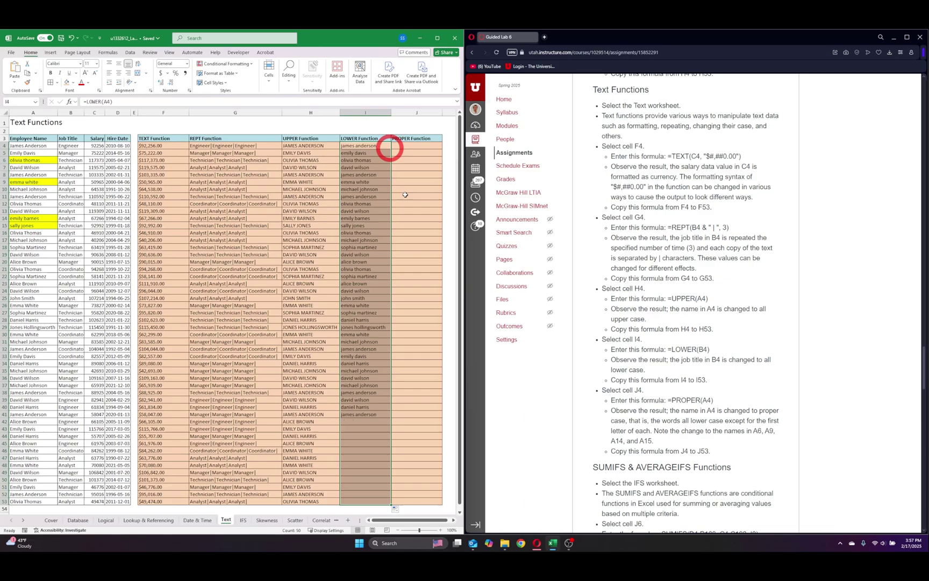
left_click(429, 319)
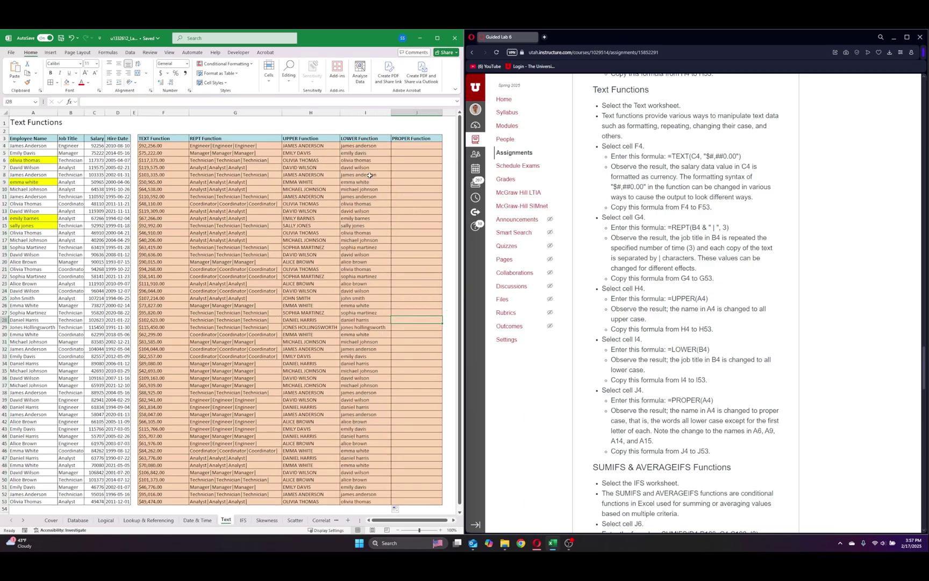
- Enter =PROPER(A4) in cell J4 to convert the employee name to proper case
left_click(417, 146)
type("=preoper")
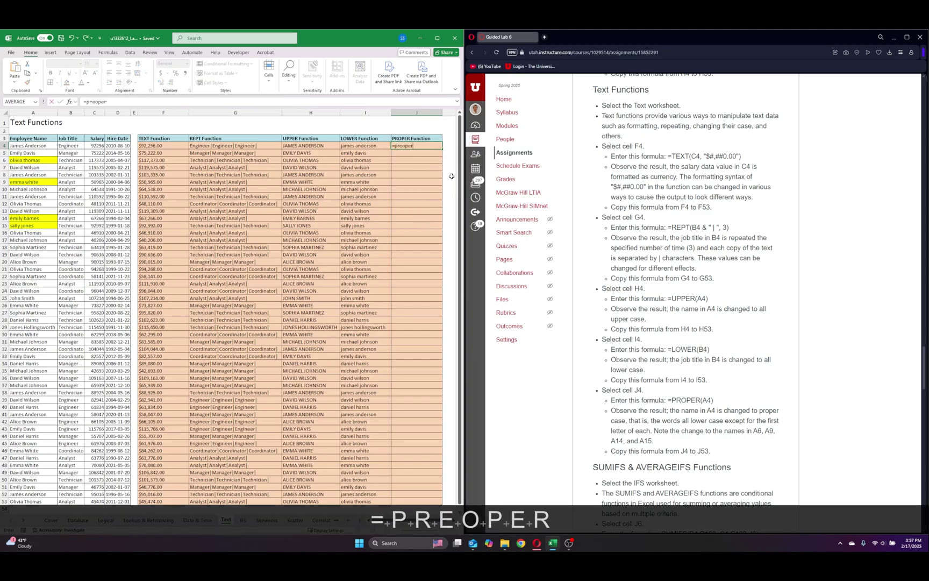
key("BackSpace")
key("BackSpace")
key("BackSpace")
key("BackSpace")
key("BackSpace")
type("oper(")
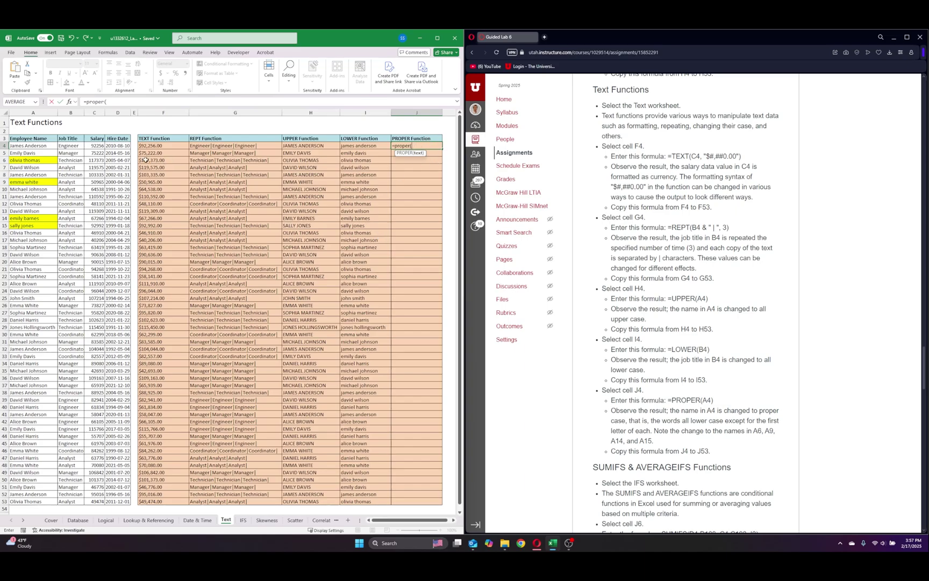
left_click(29, 145)
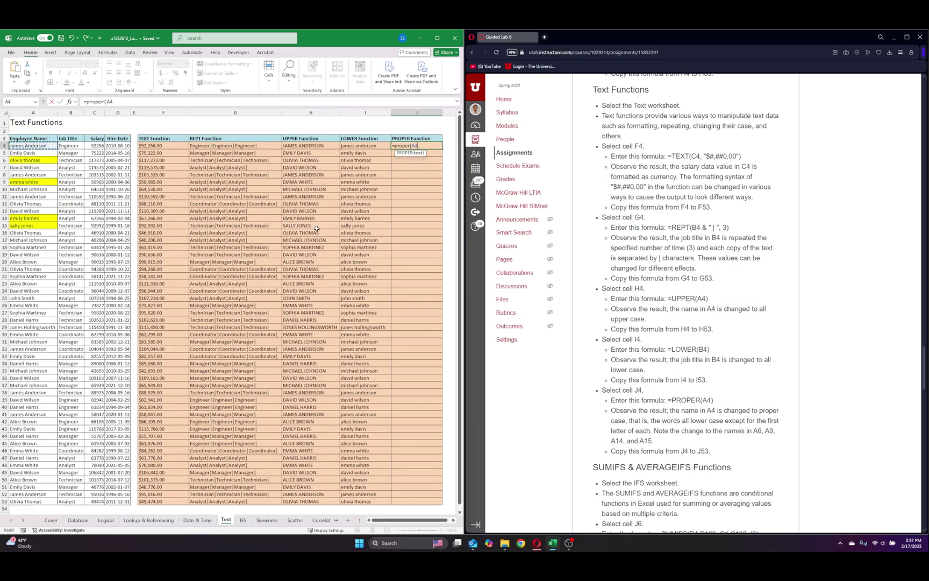
type(")")
key("Return")
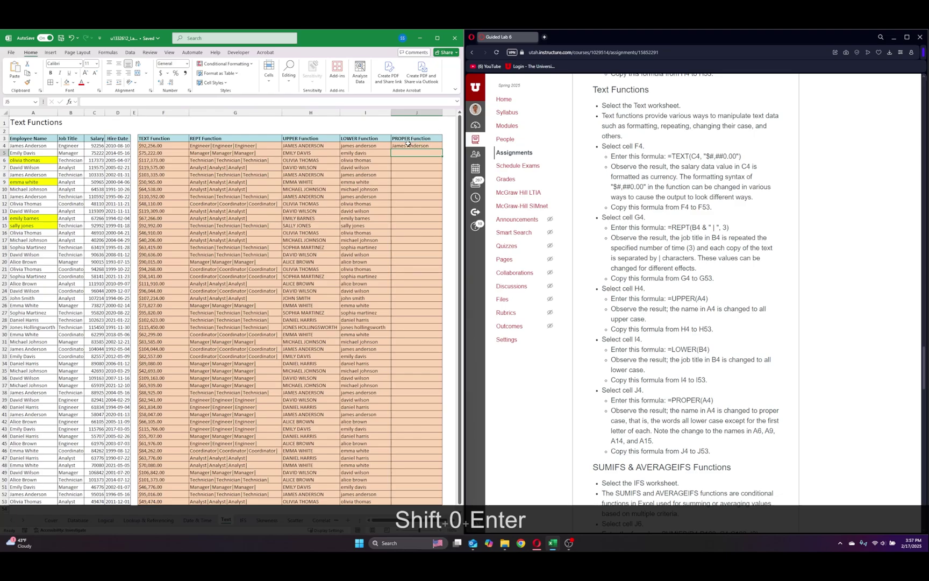
- Copy the PROPER formula from J4 down to J53 and check it against the highlighted name in A6
left_click(408, 144)
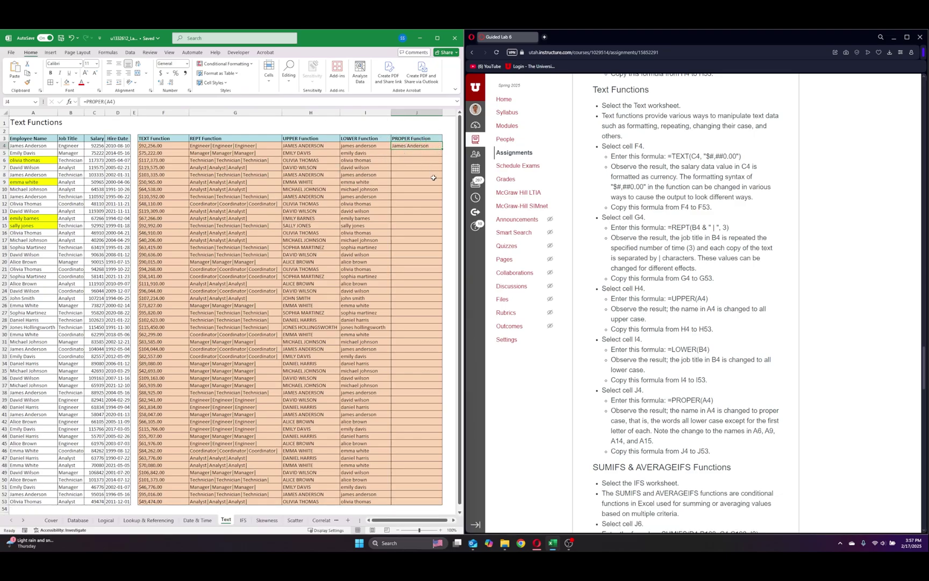
double_click(444, 150)
left_click(425, 356)
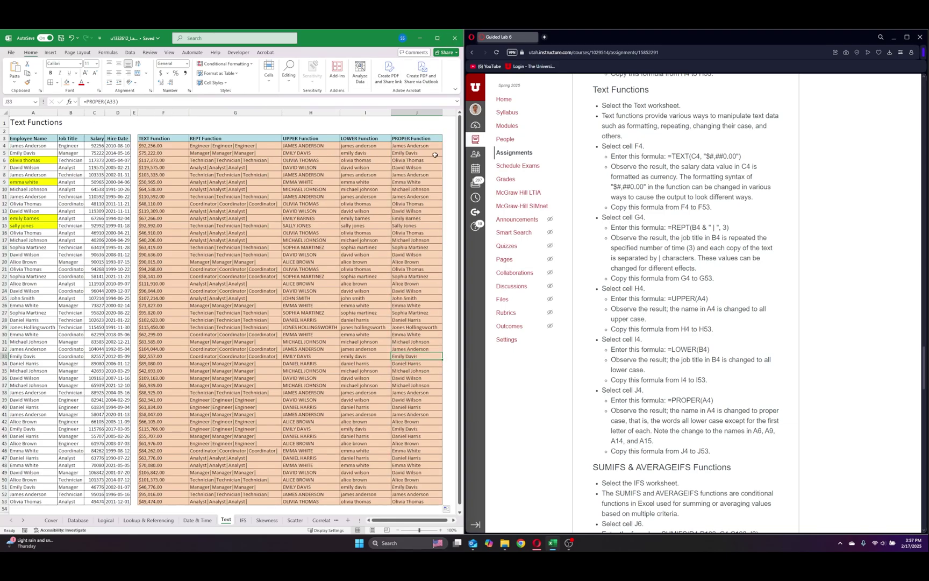
left_click(35, 159)
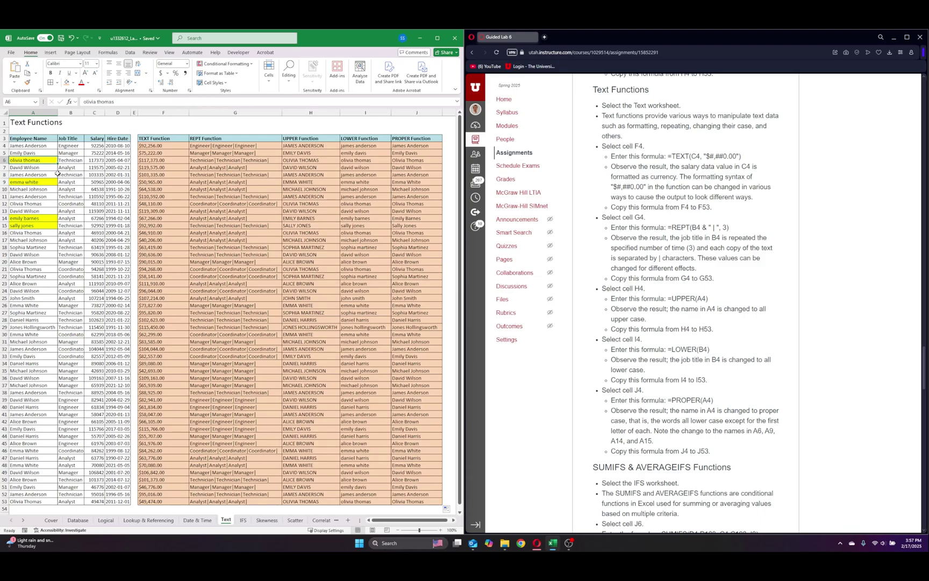
- Compare the PROPER results in column J with the highlighted lowercase names in A6, A9, A14 and A15
left_click(417, 168)
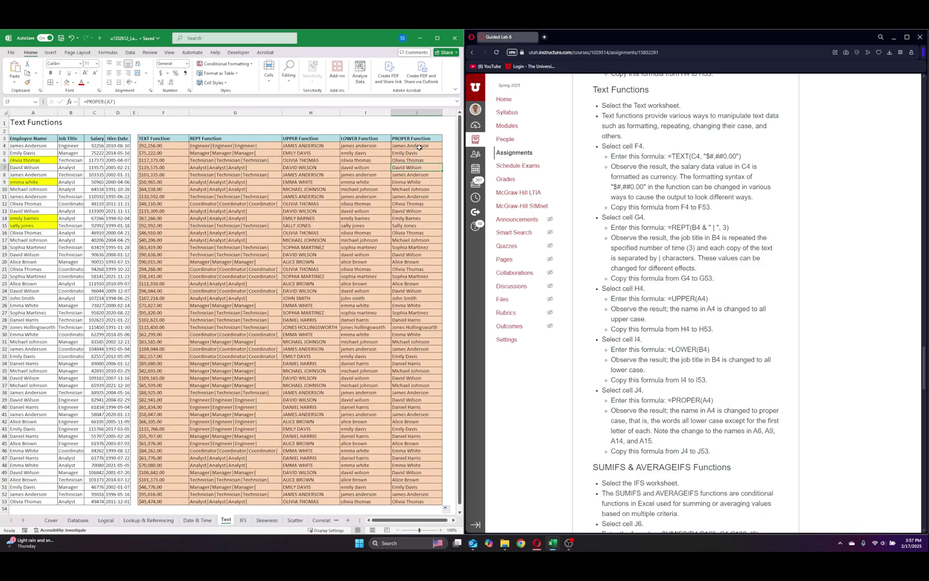
left_click(400, 160)
left_click(30, 183)
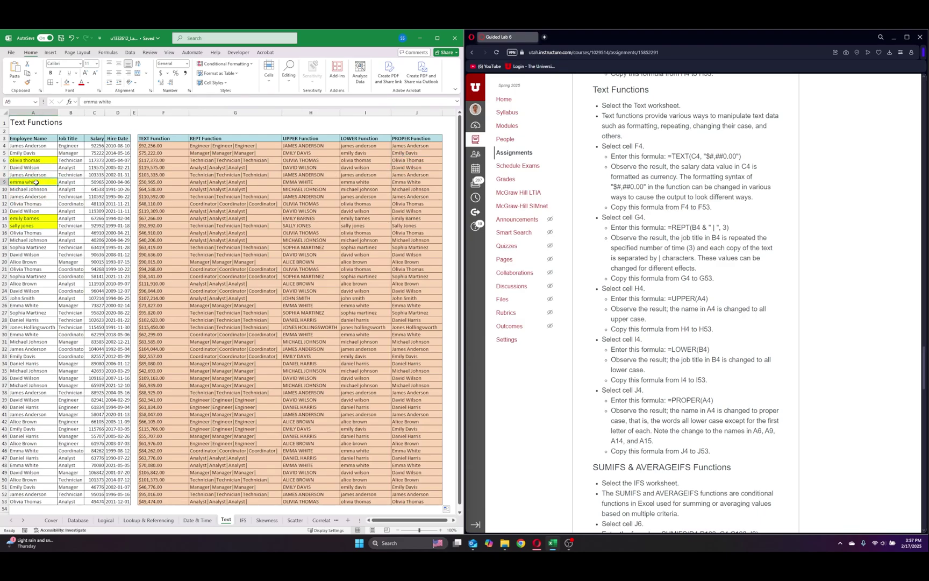
left_click(414, 182)
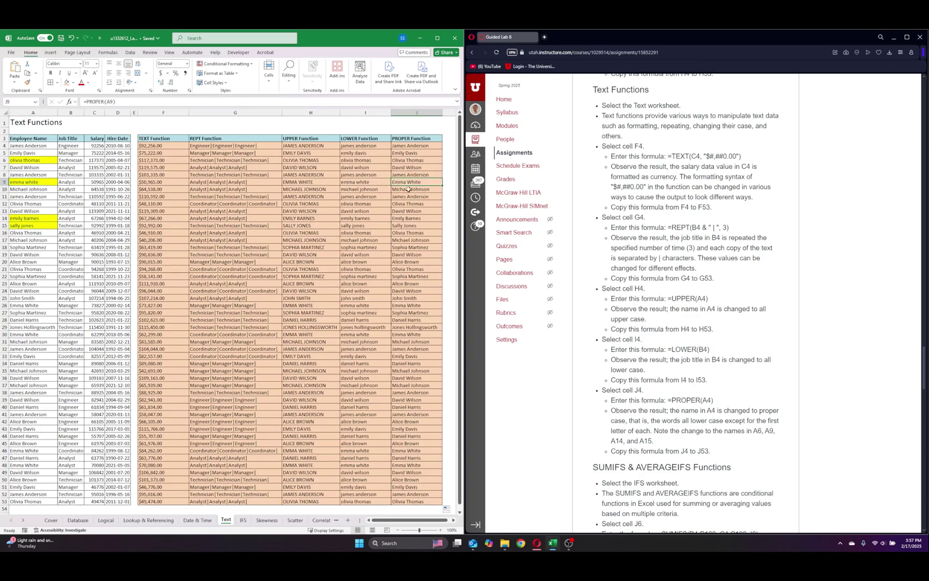
left_click(41, 219)
left_click(402, 227)
left_click(30, 226)
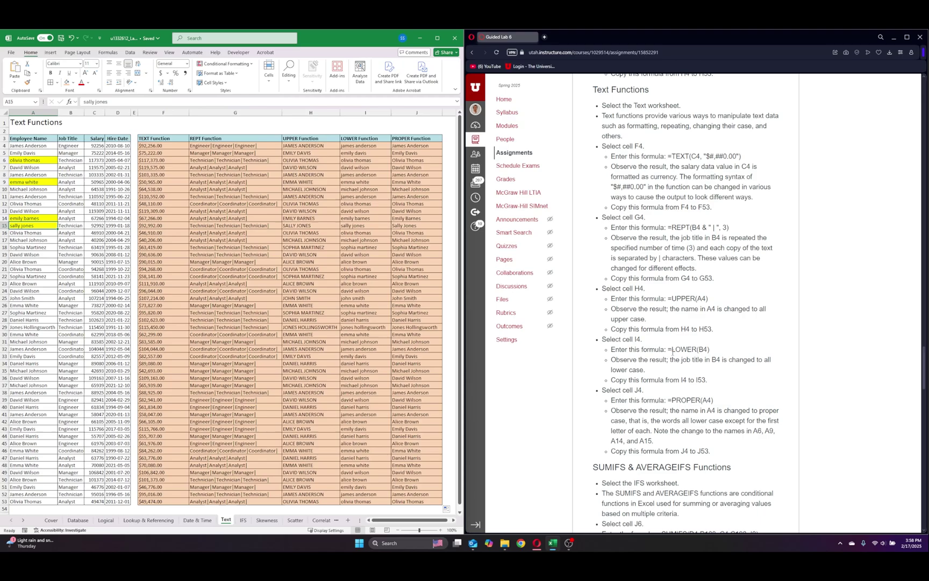
- Open the IFS worksheet and go to the SUMIFS & AVERAGEIFS section of the assignment instructions
scroll(662, 354, "down", 7)
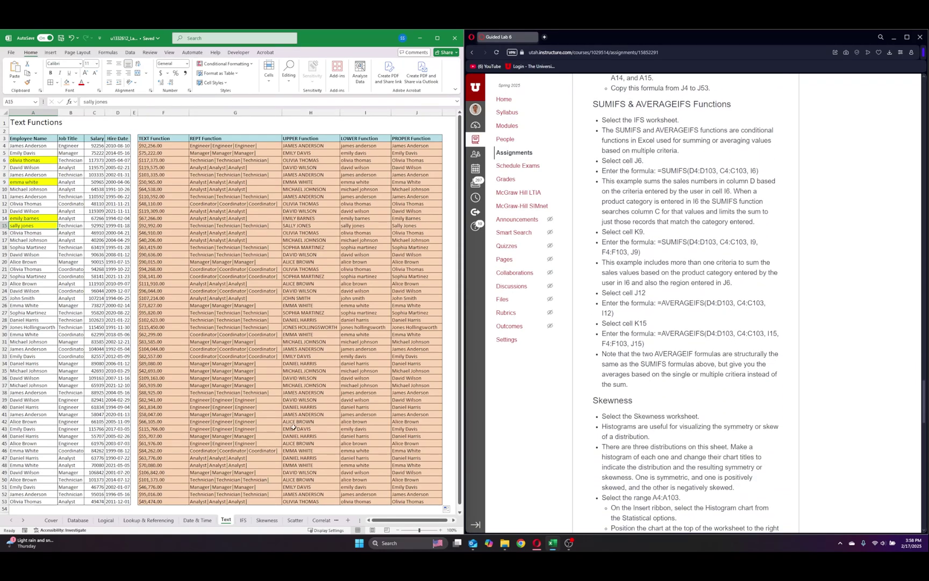
left_click(243, 519)
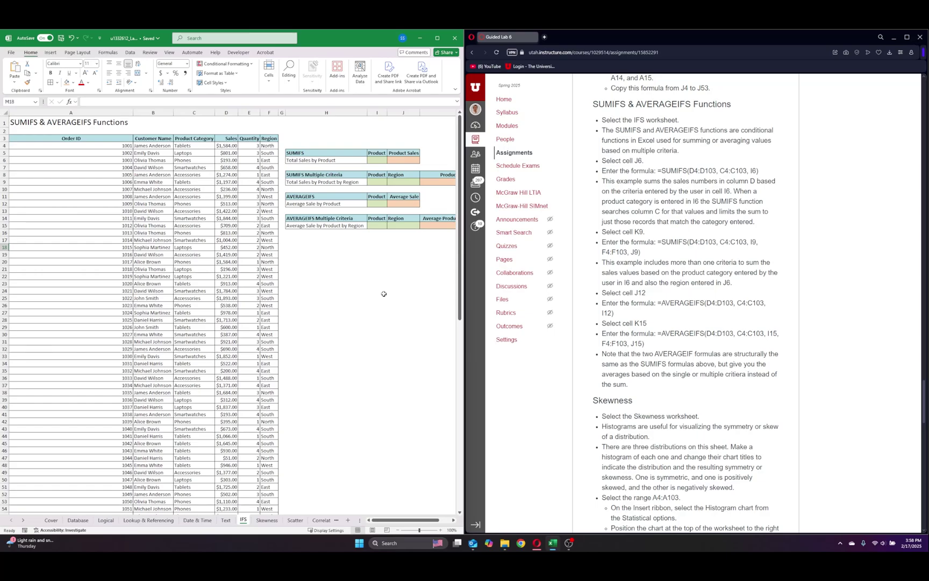
left_click_drag(389, 520, 399, 513)
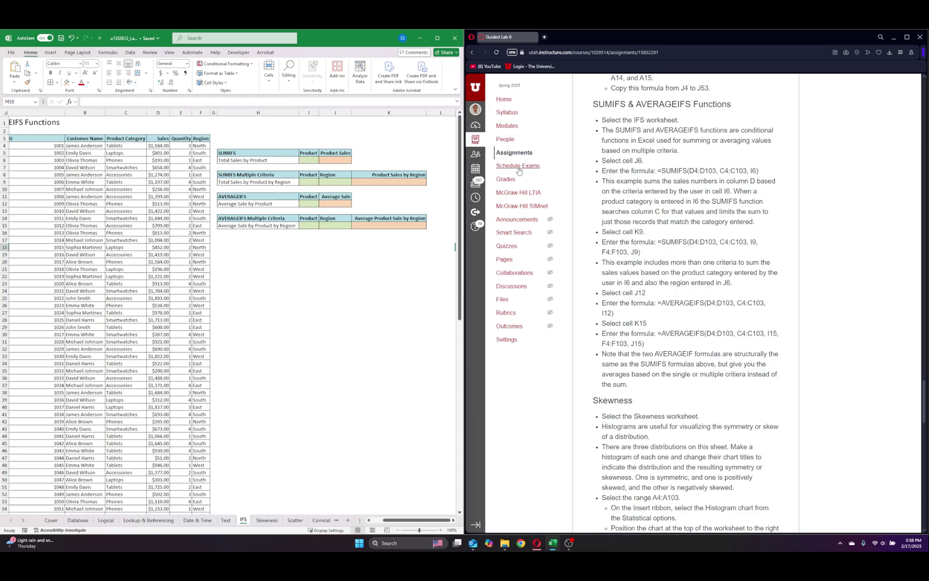
- Write a SUMIFS formula in J6 with D4:D103 as the sum range and I6 as the criterion
left_click(329, 159)
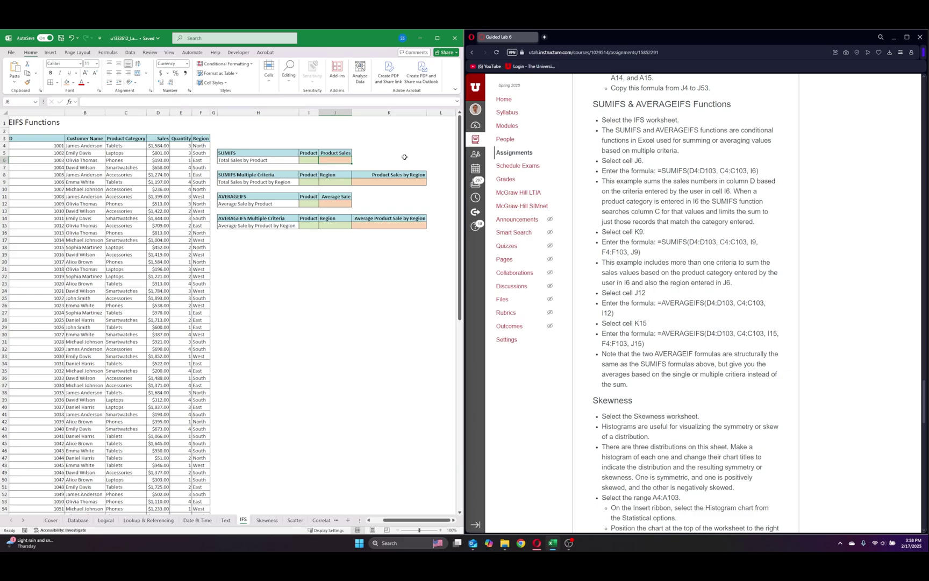
type("=")
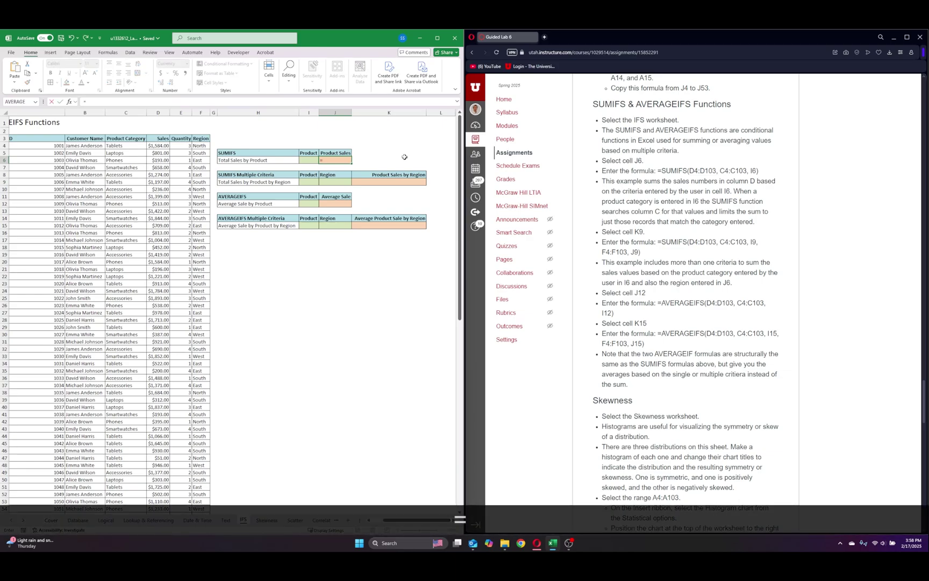
type("sumif")
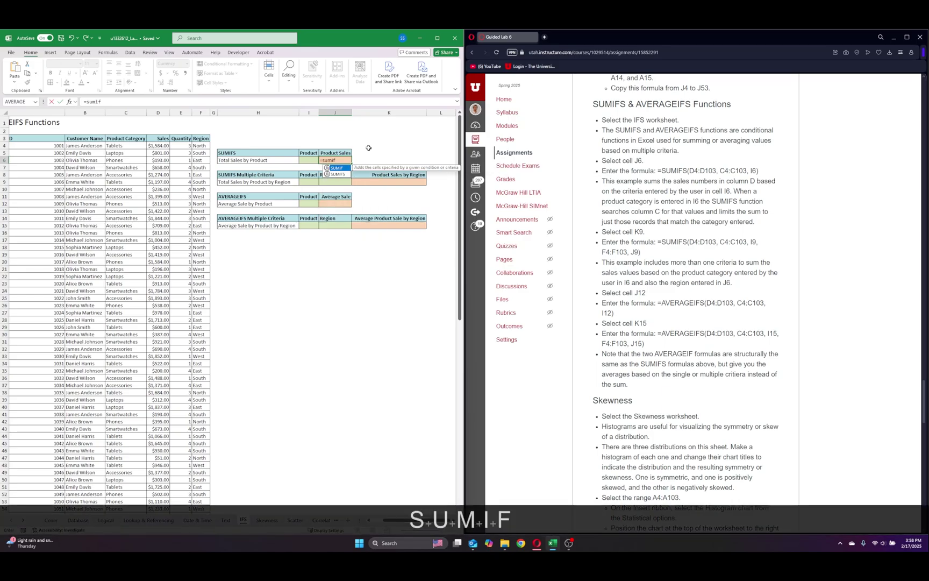
type("s(")
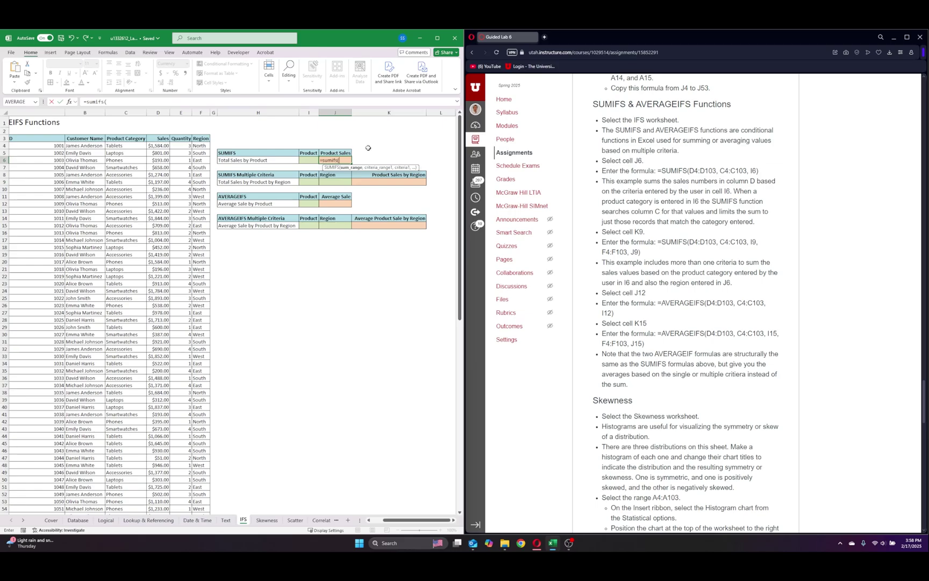
left_click(157, 146)
key("ctrl+shift+Down")
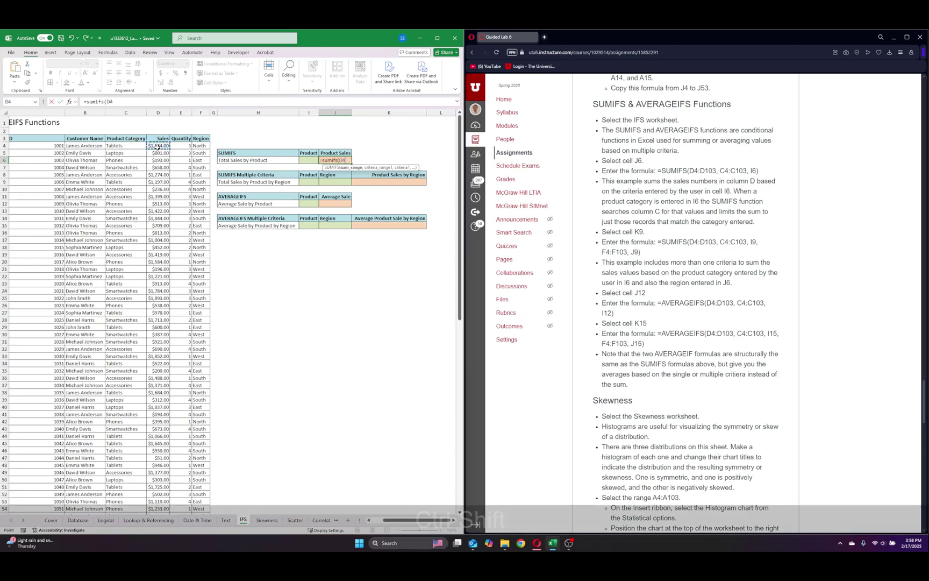
scroll(324, 267, "up", 15)
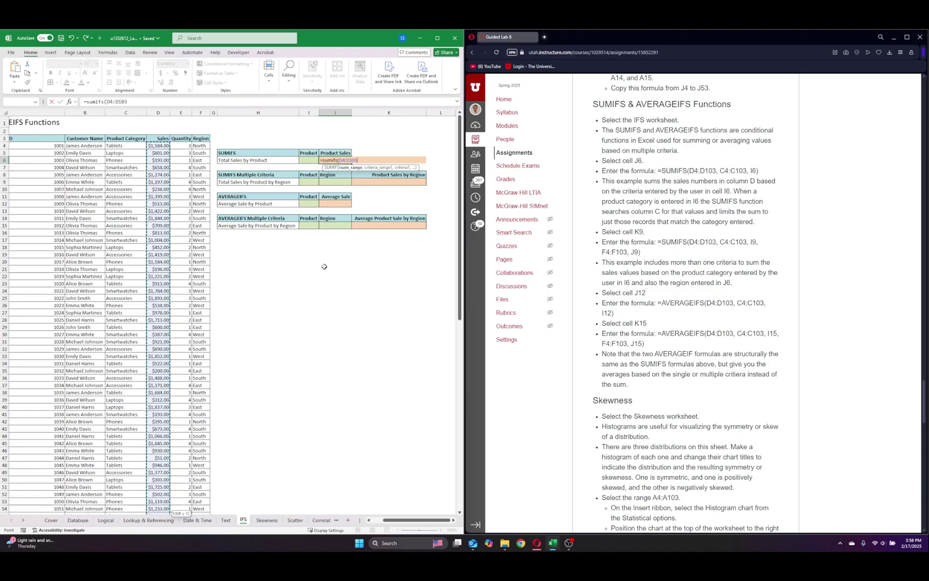
type(",")
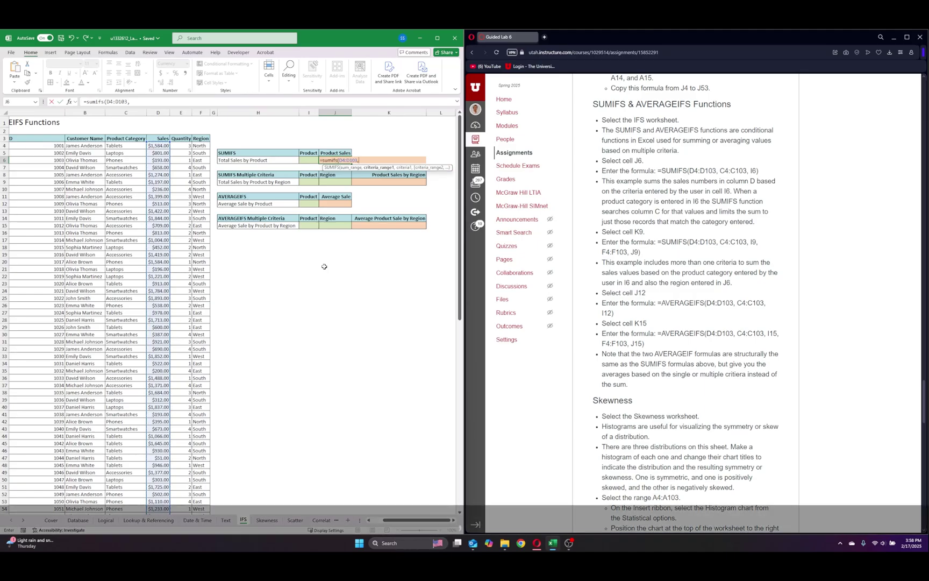
left_click(302, 161)
type(")")
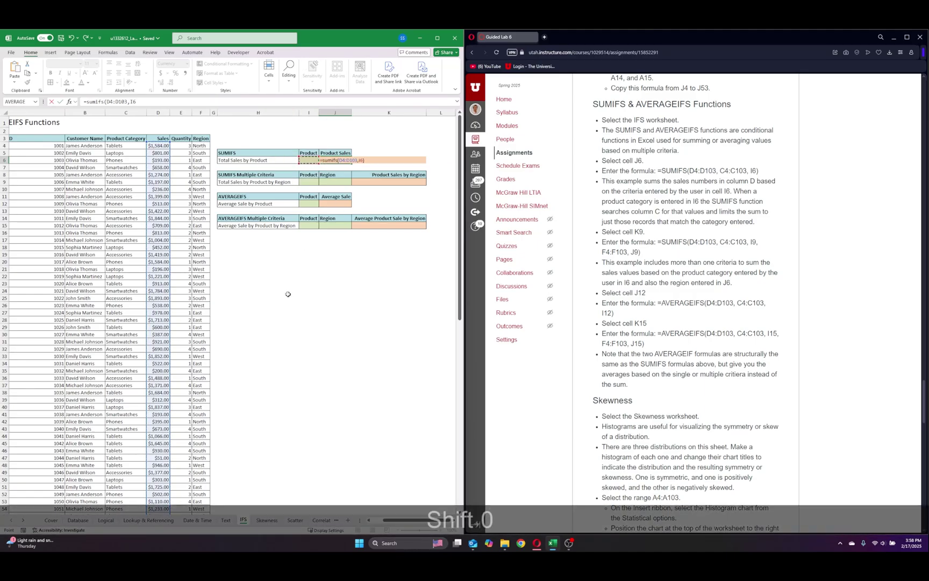
key("Return")
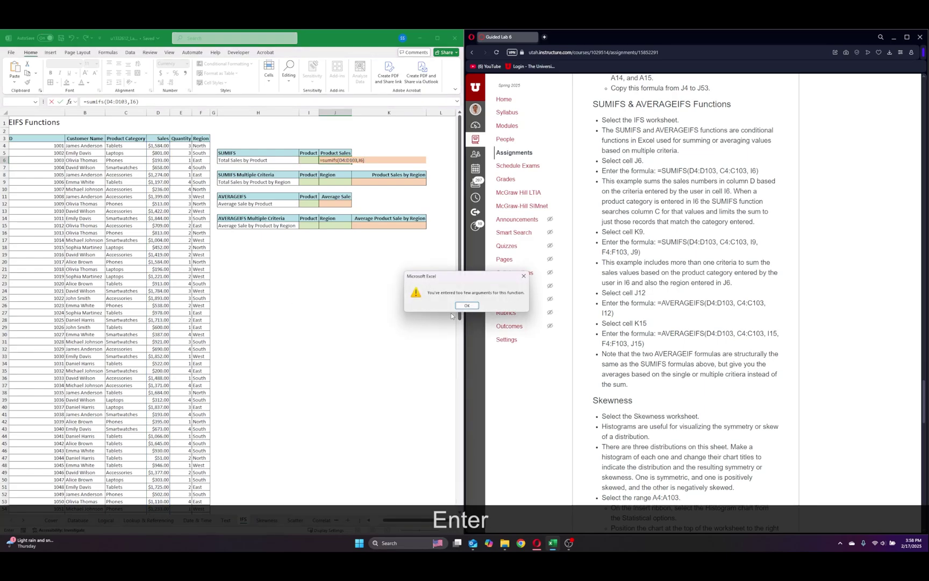
key("Return")
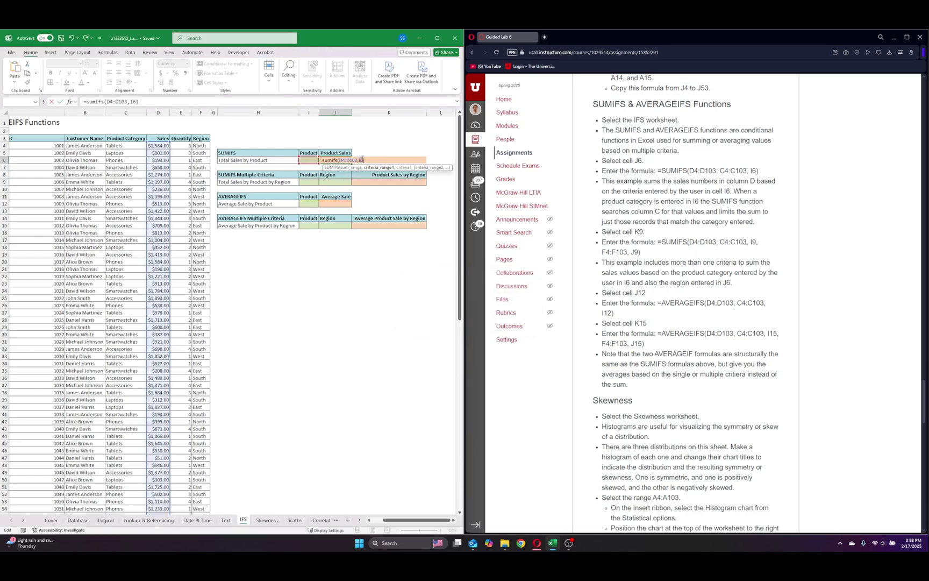
- Insert the criteria range C4:C103 so the formula in J6 reads =SUMIFS(D4:D103,C4:C103,I6), and check it
key("Left")
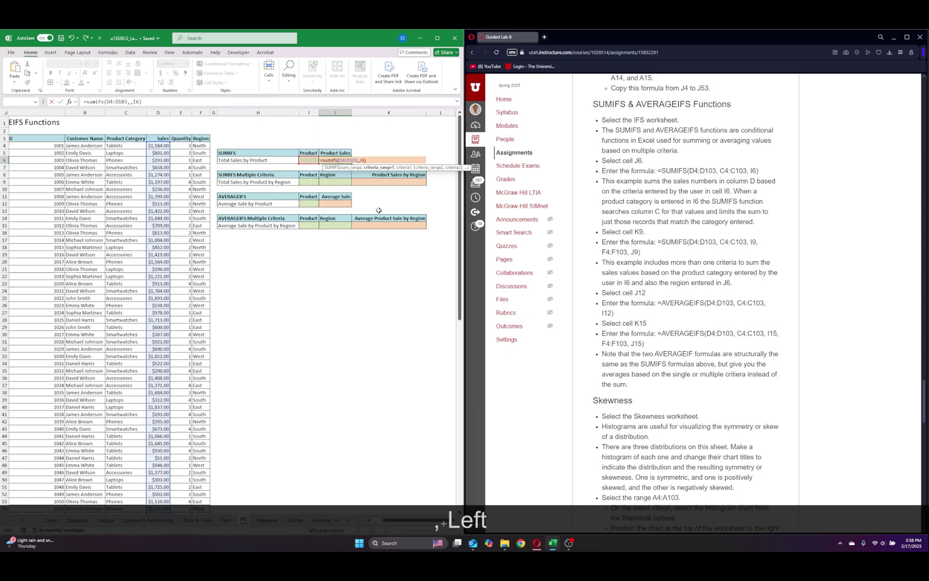
type(",")
left_click(122, 146)
key("ctrl+shift+Down")
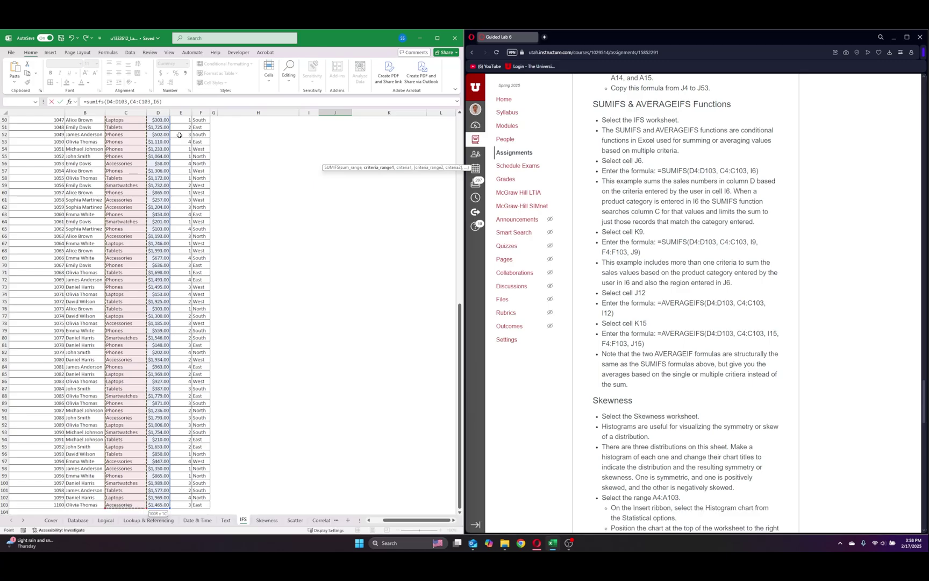
key("Return")
left_click(332, 167)
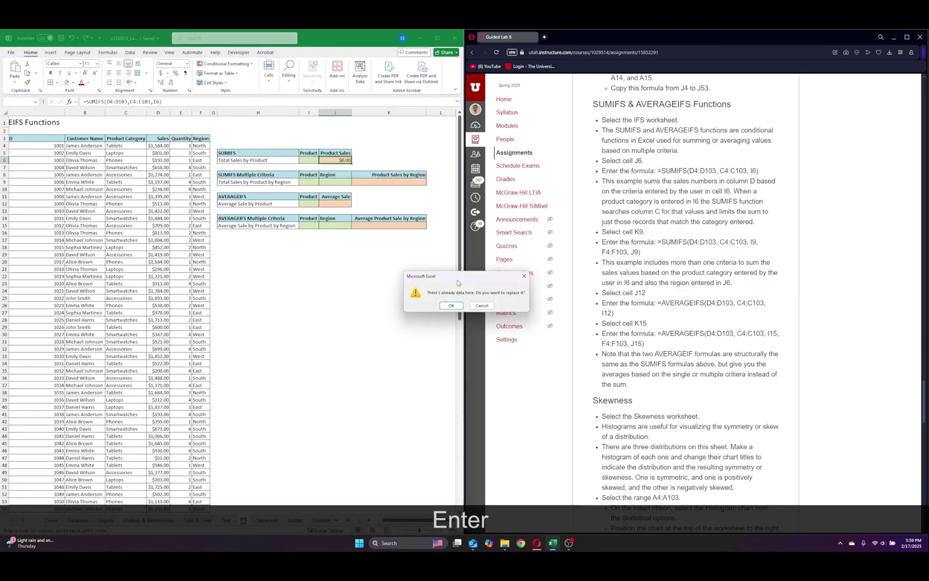
left_click(525, 272)
left_click(328, 160)
left_click(160, 101)
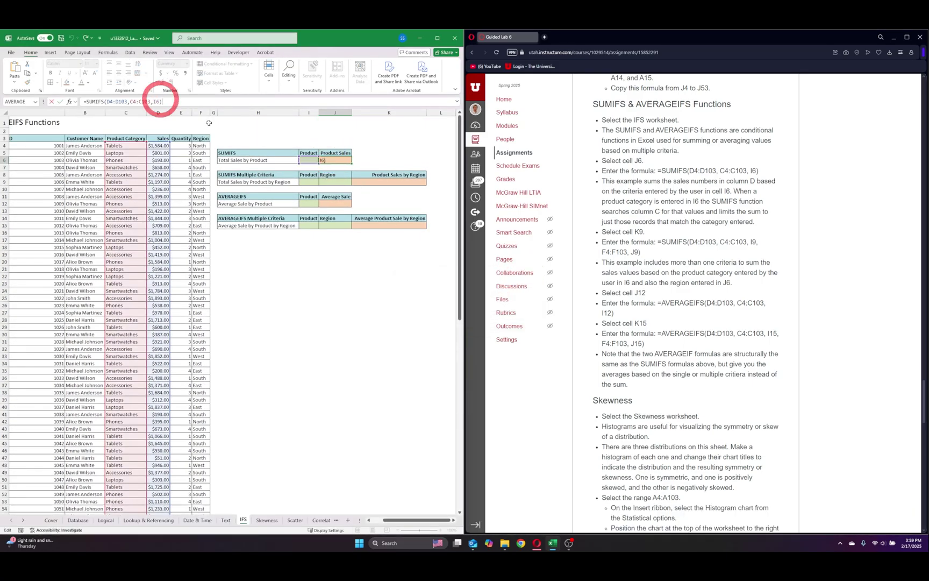
key("Escape")
- Enter Tablets as the product criterion in cell I6
left_click(307, 161)
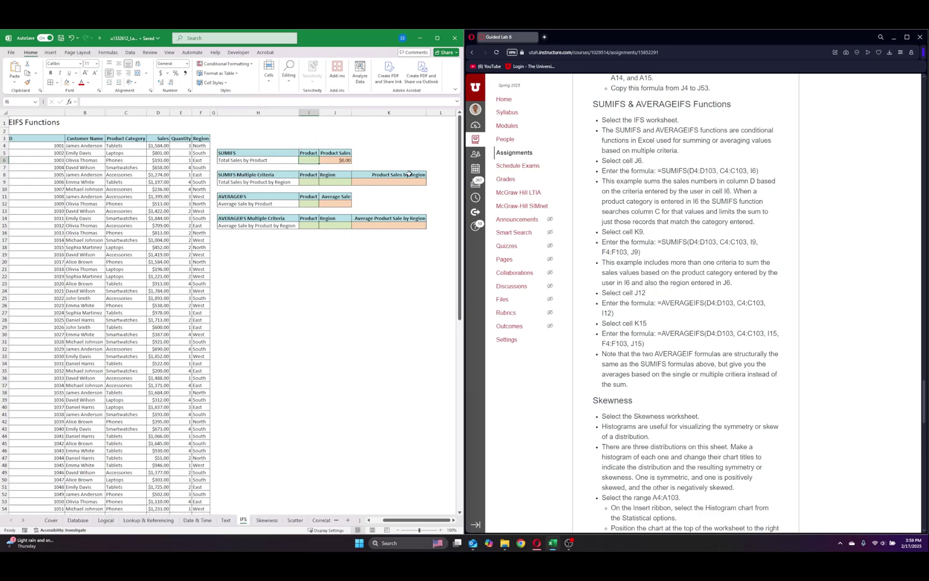
type("Tablets")
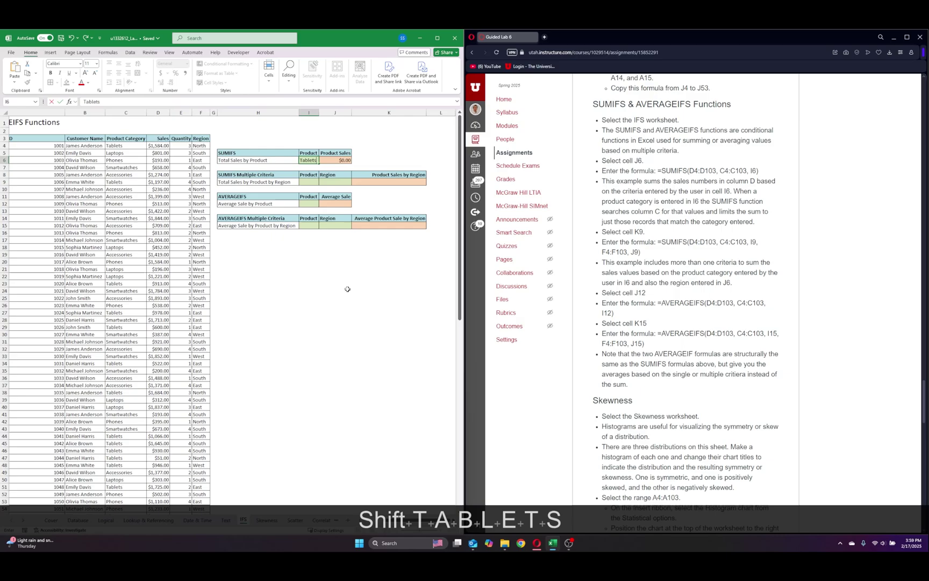
key("Return")
- Make the ranges in J6's SUMIFS formula absolute as $D$4:$D$103 and $C$4:$C$103
left_click(329, 159)
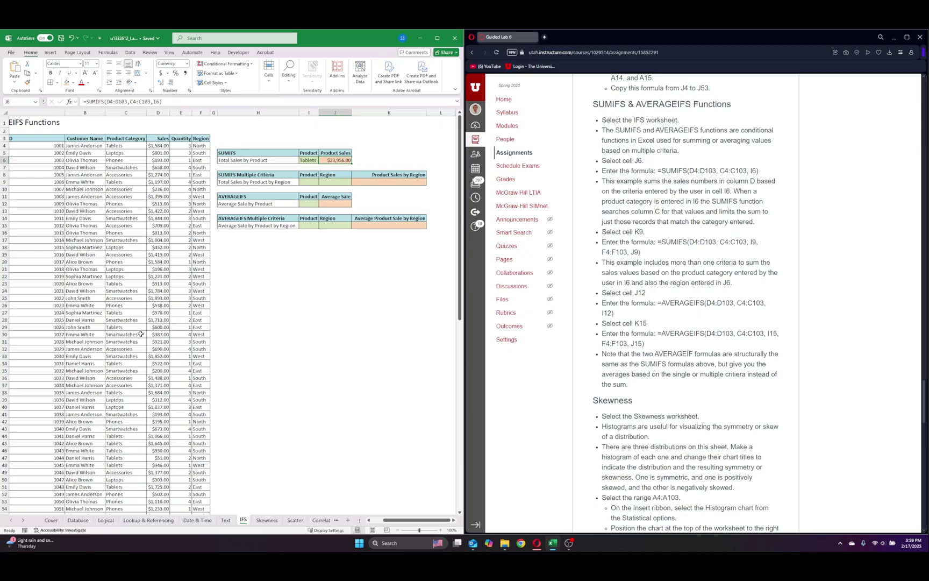
left_click(106, 102)
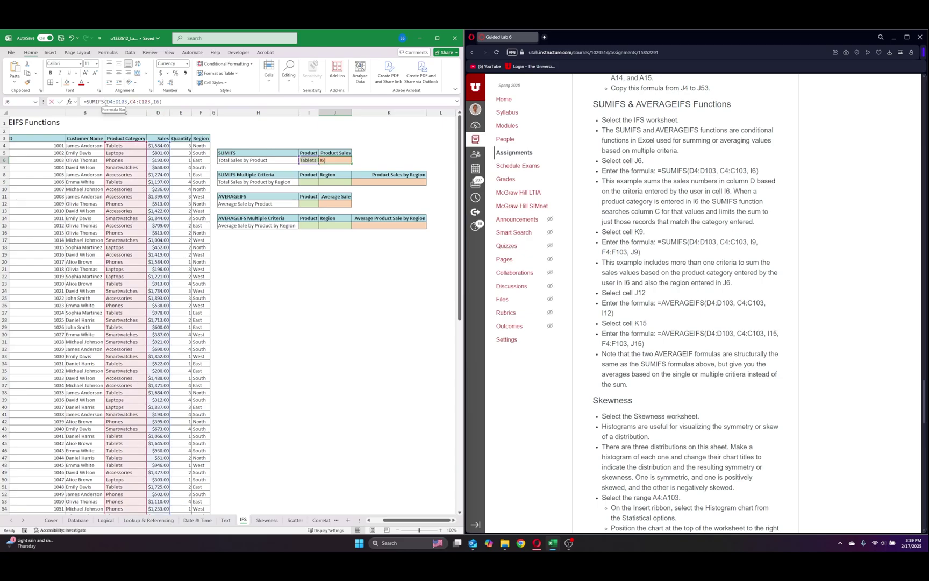
left_click_drag(106, 102, 151, 102)
key("F4")
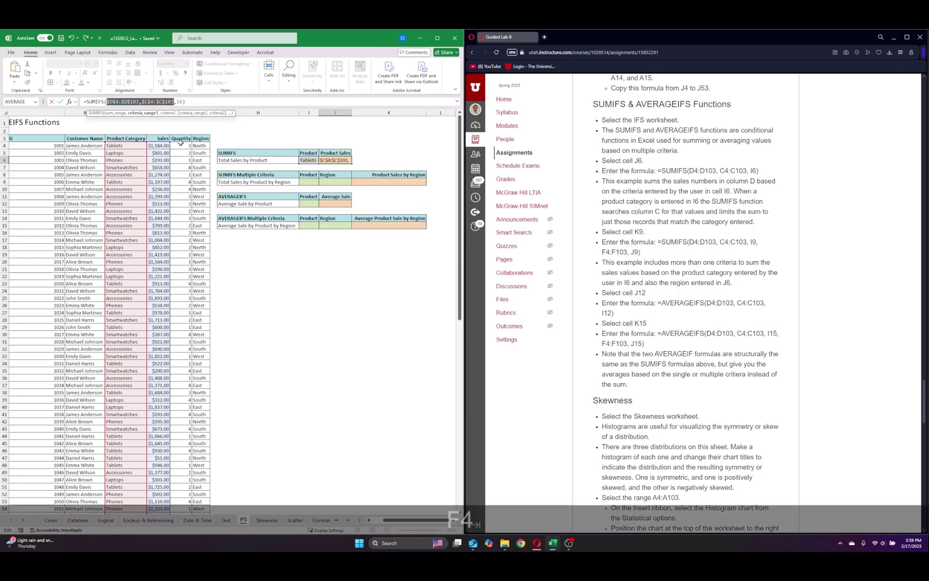
key("Return")
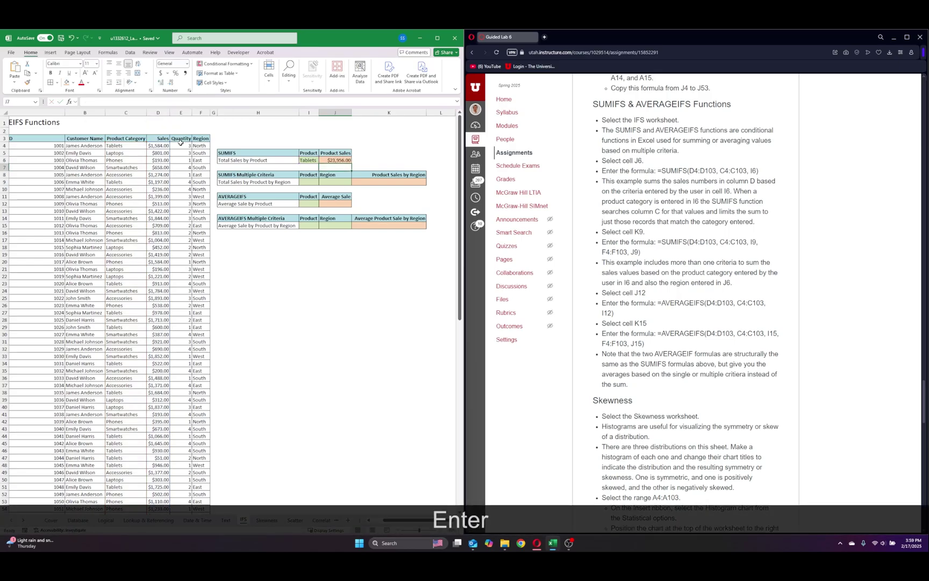
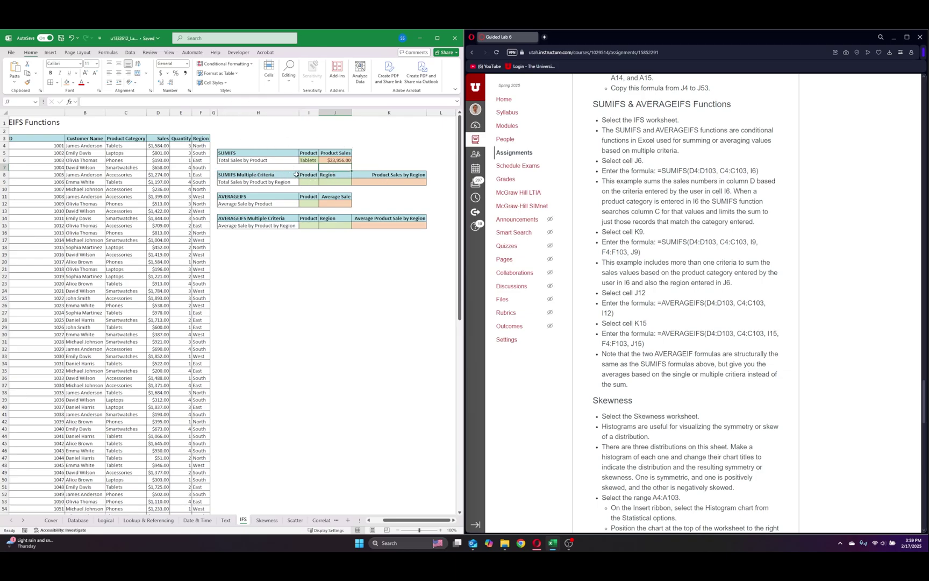
- Copy the SUMIFS formula from J6 into K9 for the total sales by product and region
left_click(305, 180)
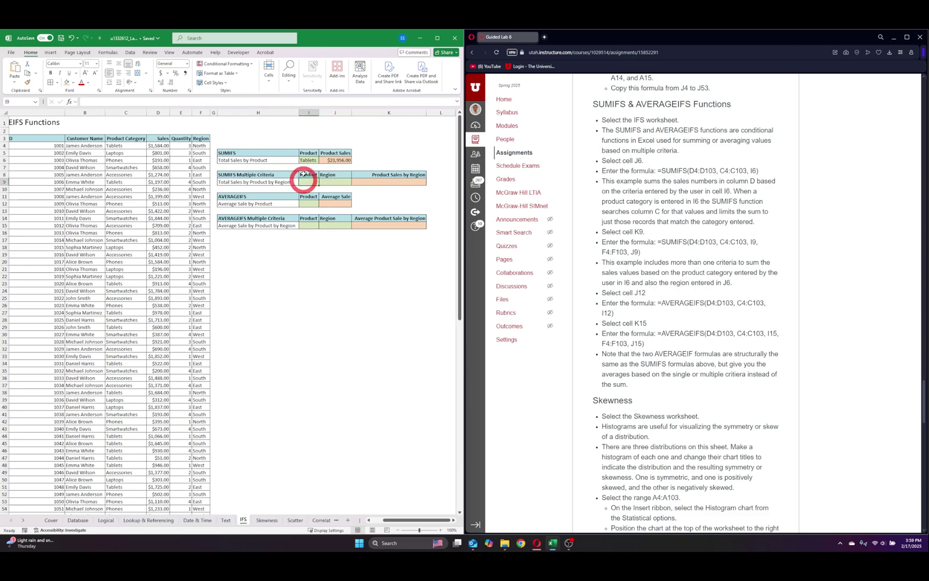
left_click(337, 184)
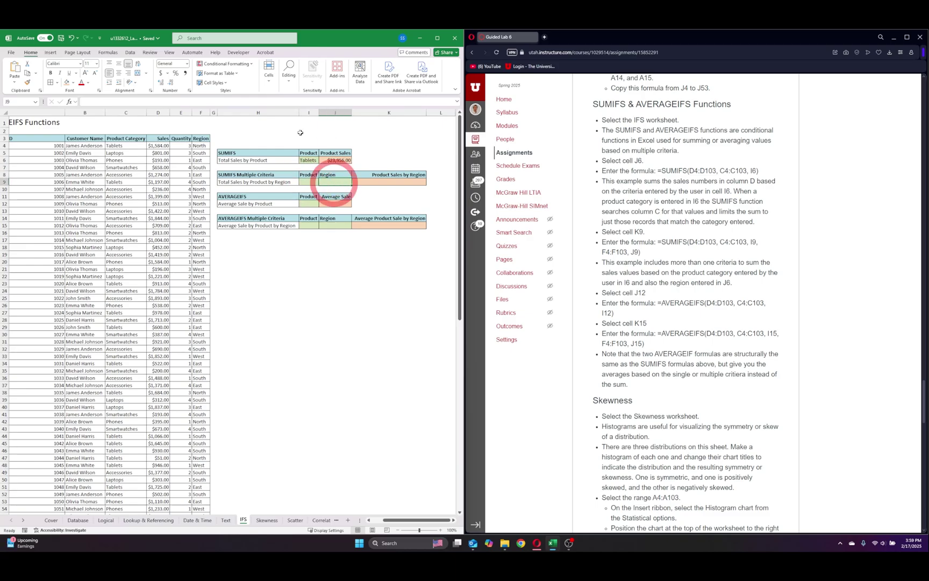
left_click(326, 160)
key("ctrl+c")
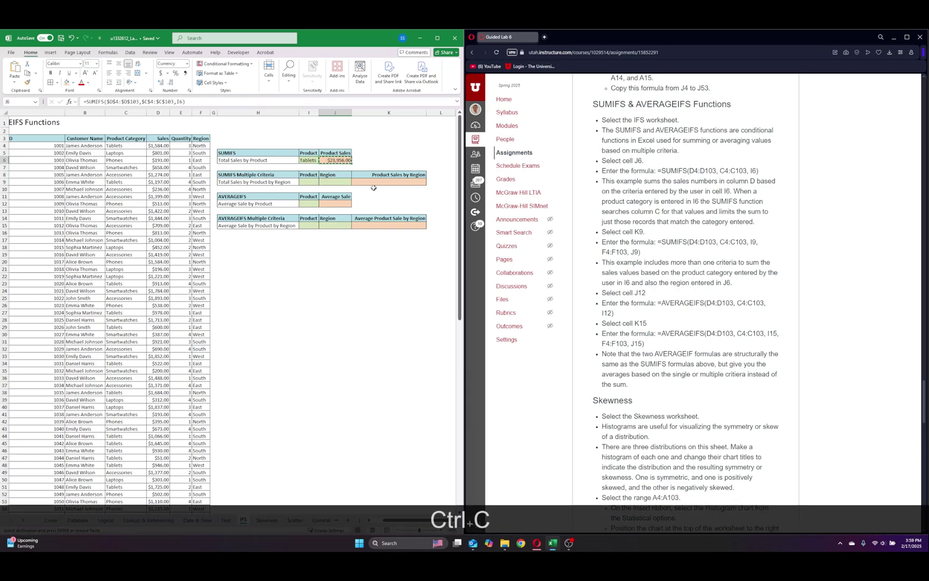
left_click(374, 183)
key("ctrl+v")
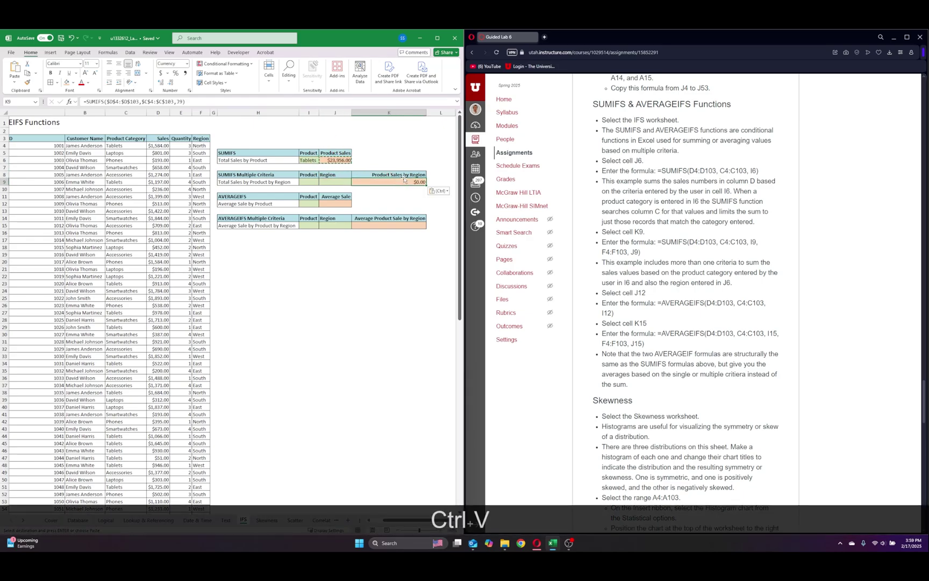
- Change the criterion in K9's SUMIFS formula to I9 and add a separator for a second criteria range
left_click(106, 101)
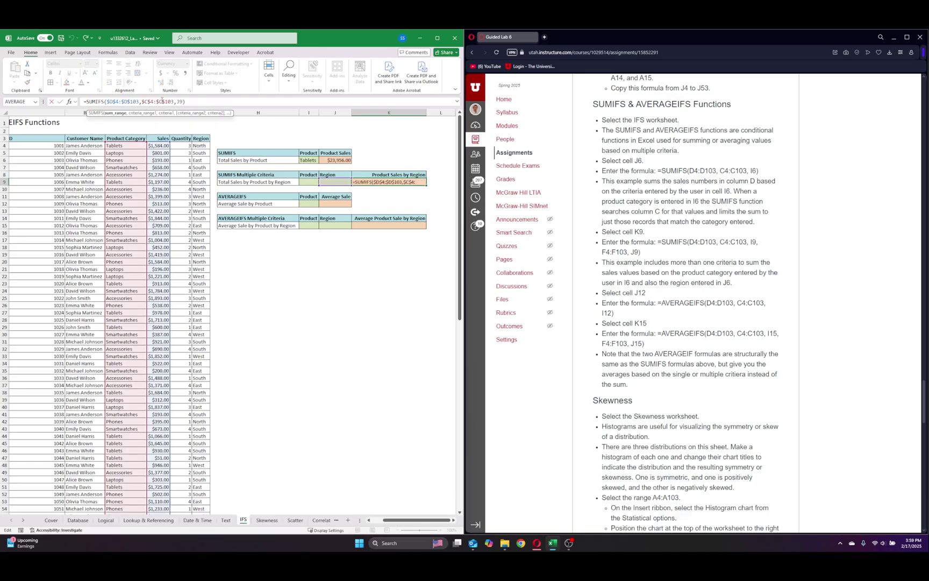
left_click(180, 101)
key("Right")
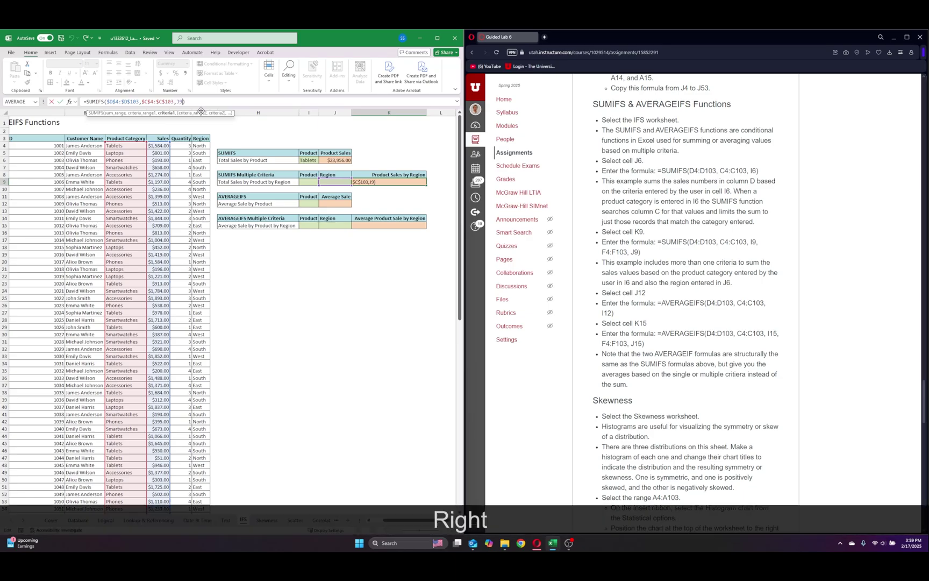
type(",")
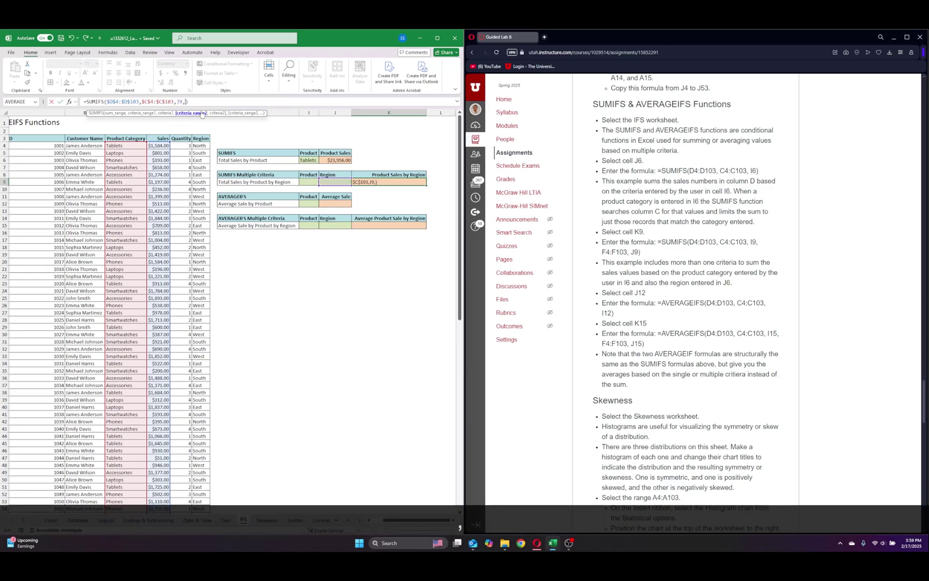
key("BackSpace")
key("BackSpace")
key("BackSpace")
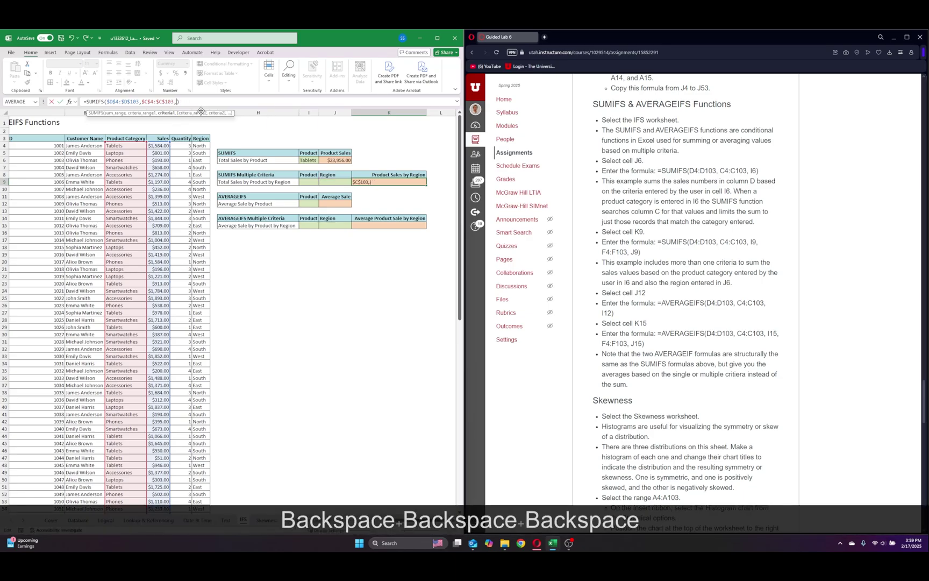
type("I9,")
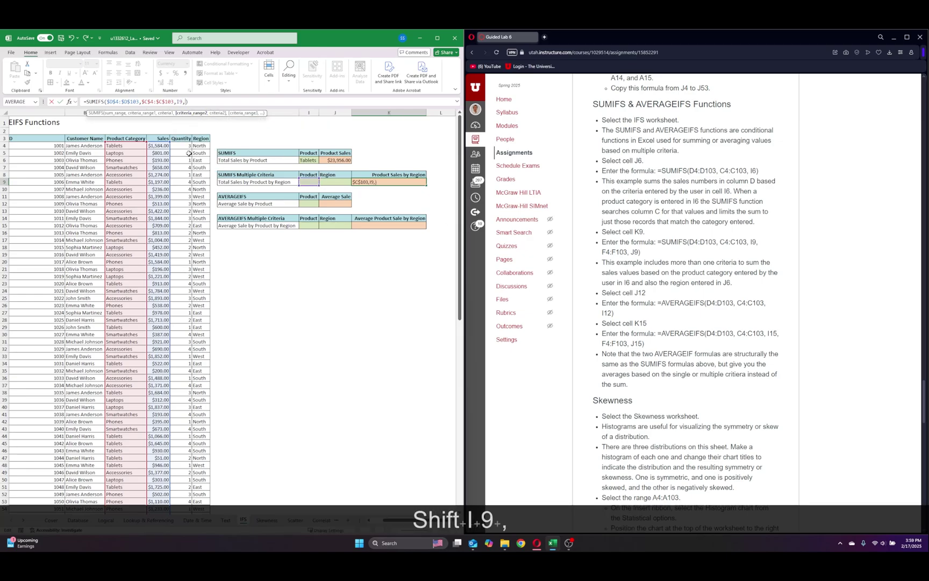
- Add the region range F4:F103 with criterion J9 to K9's SUMIFS formula and commit it
left_click(204, 146)
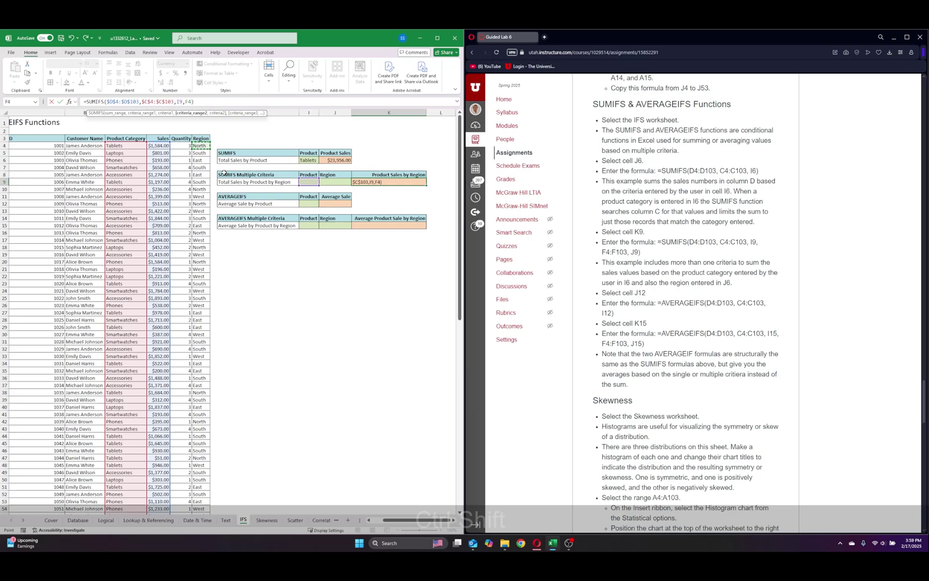
key("ctrl+shift+Down")
scroll(355, 257, "up", 15)
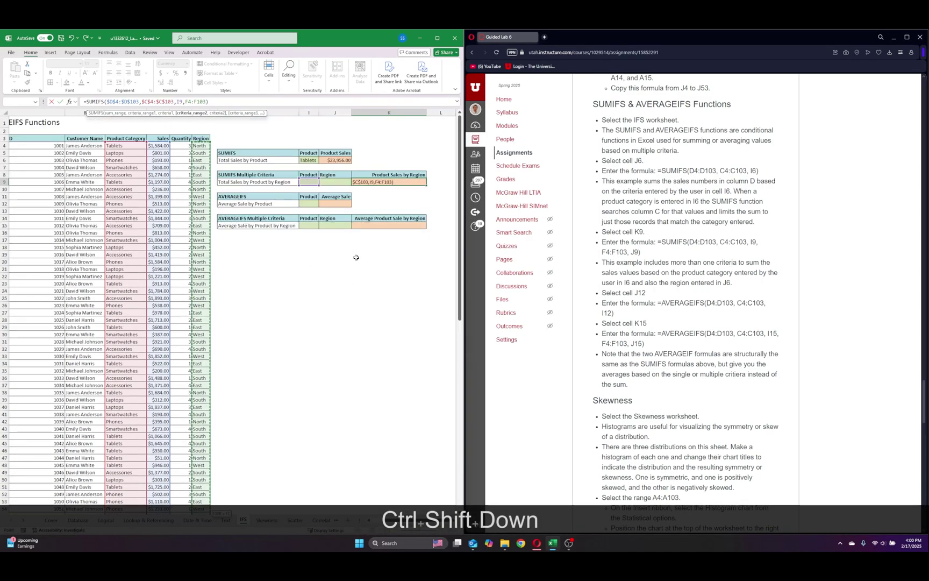
type(",")
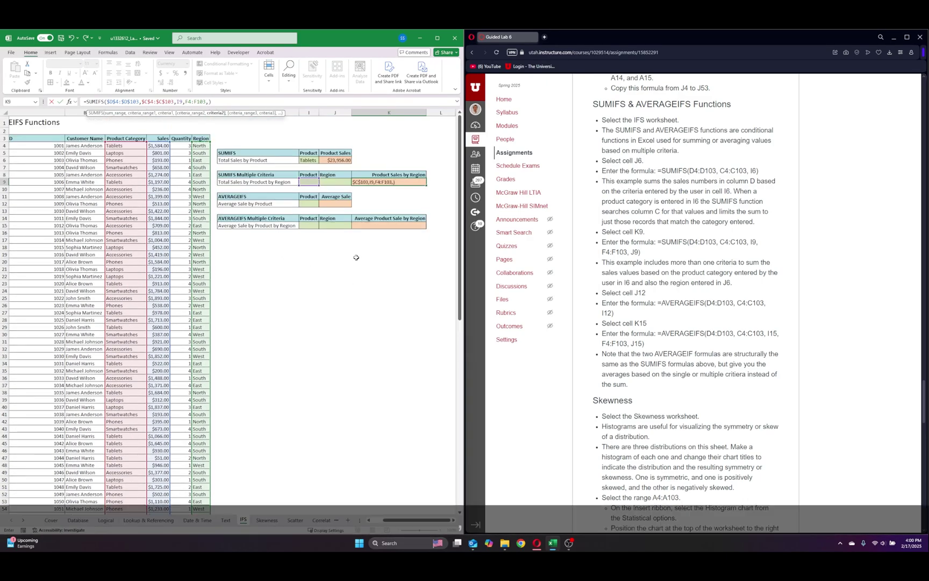
type("j")
key("BackSpace")
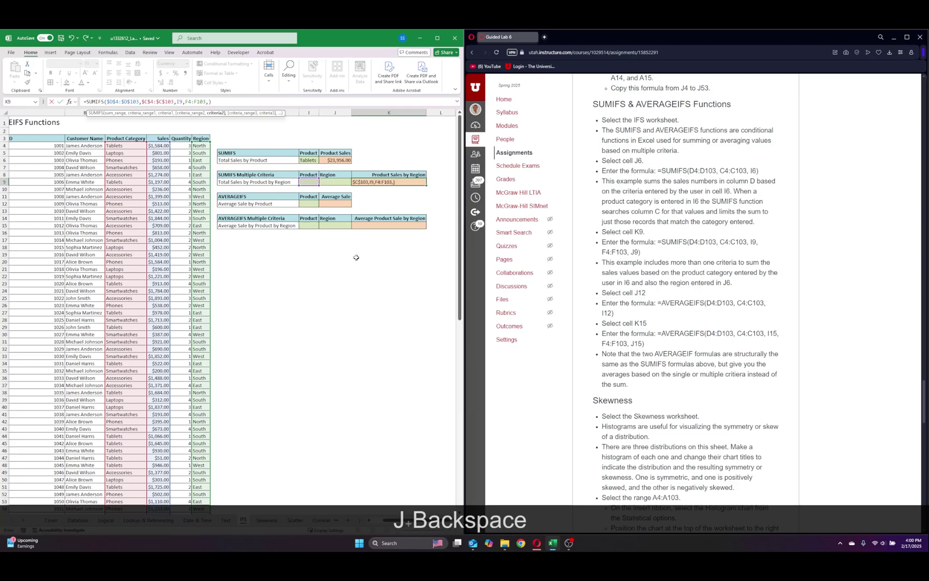
type("J9")
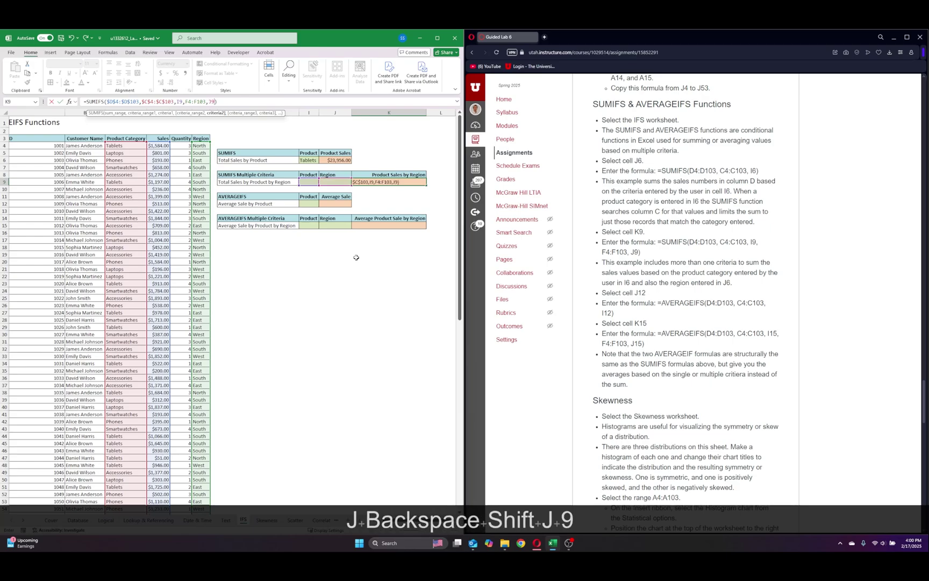
key("Return")
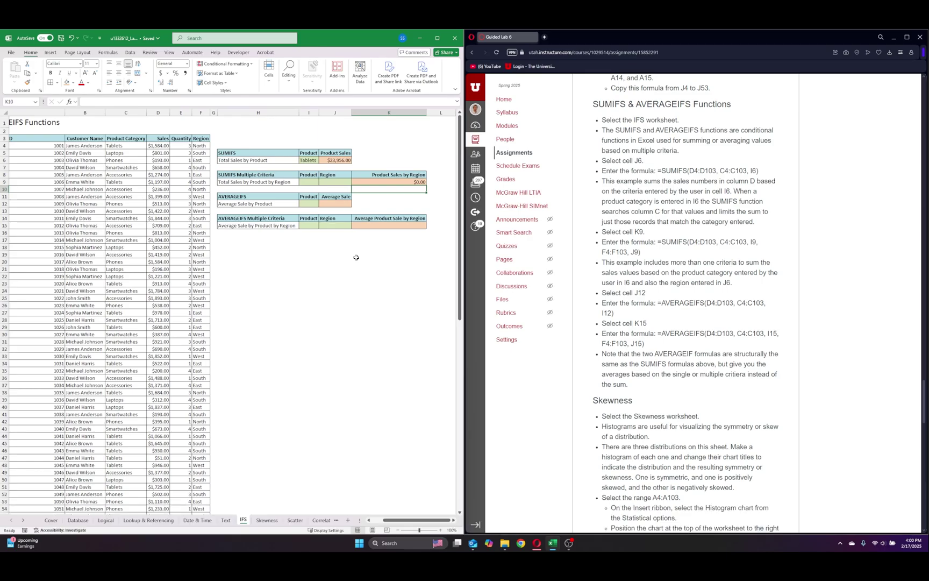
- Enter Tablets as the product criterion in cell I9
left_click(305, 183)
type("Tba")
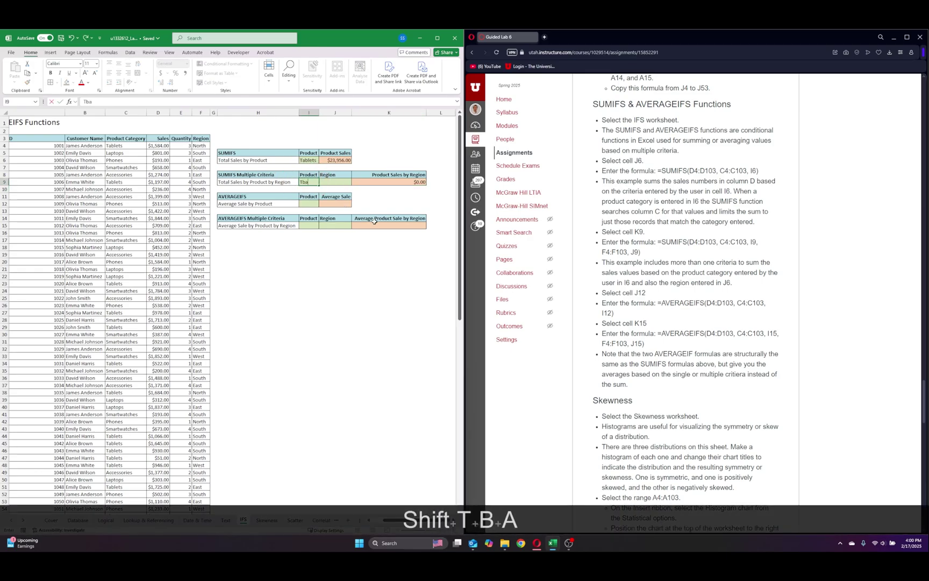
type("let")
key("BackSpace")
key("BackSpace")
key("BackSpace")
key("BackSpace")
key("BackSpace")
type("ab")
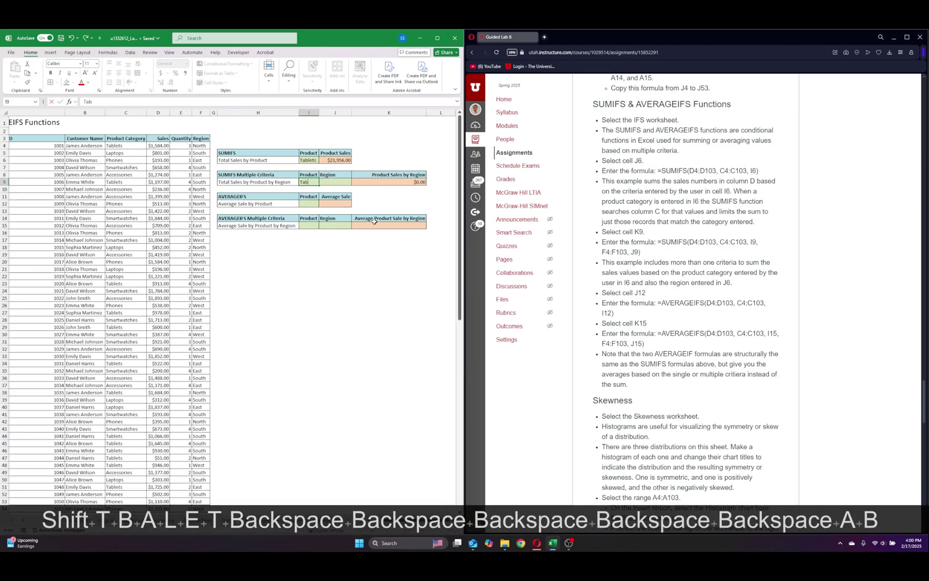
type("lets")
key("Return")
- Enter South as the region criterion in cell J9
key("Right")
key("Up")
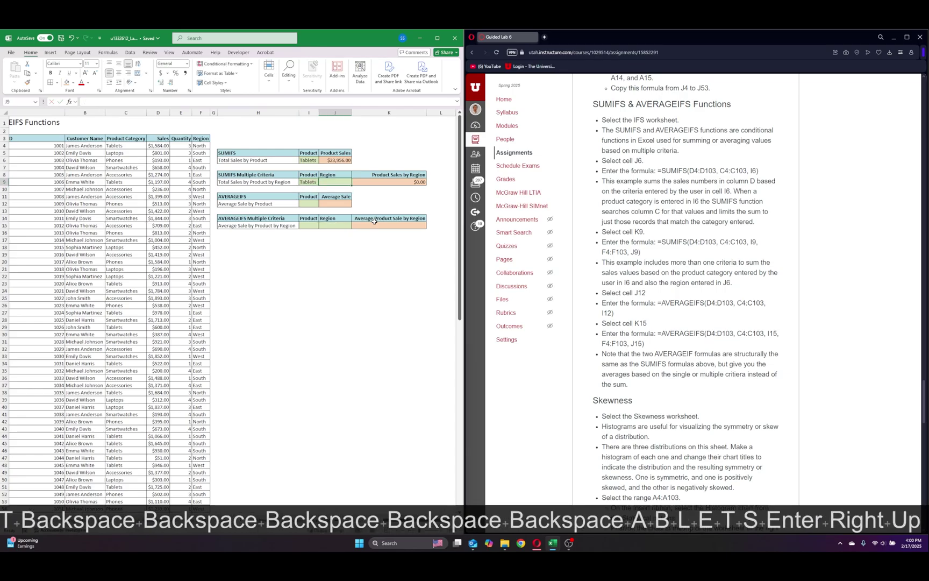
type("South")
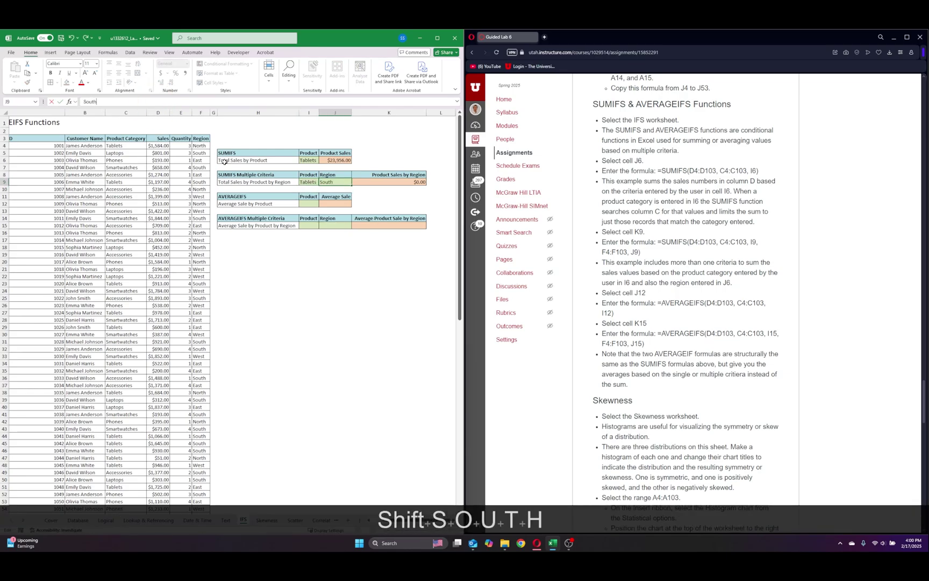
key("Return")
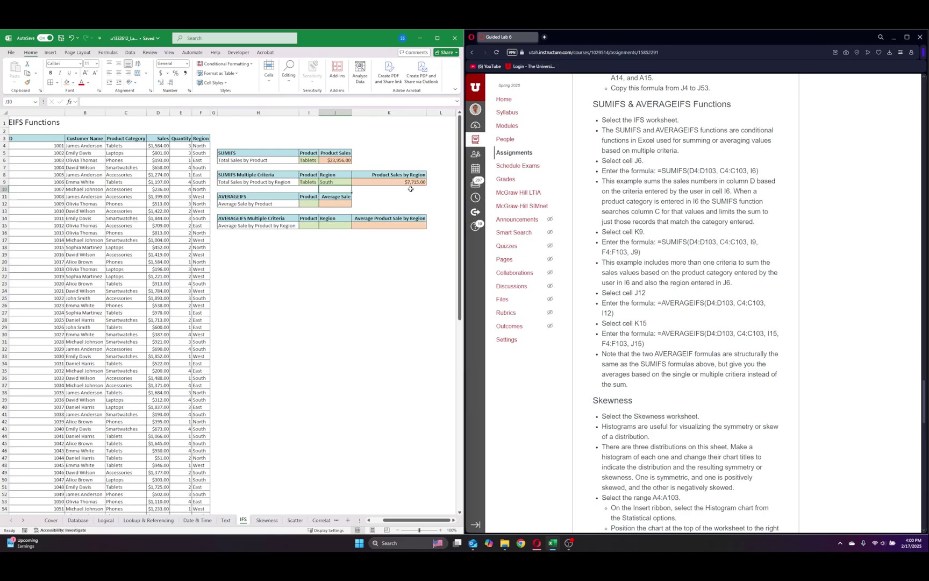
- Change the region criterion in cell J9 to East
left_click(329, 181)
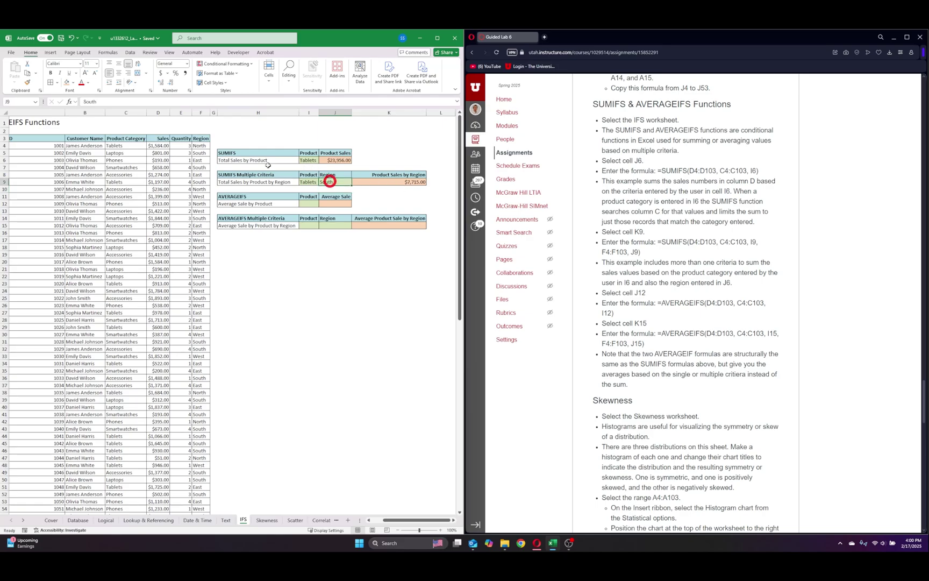
type("East")
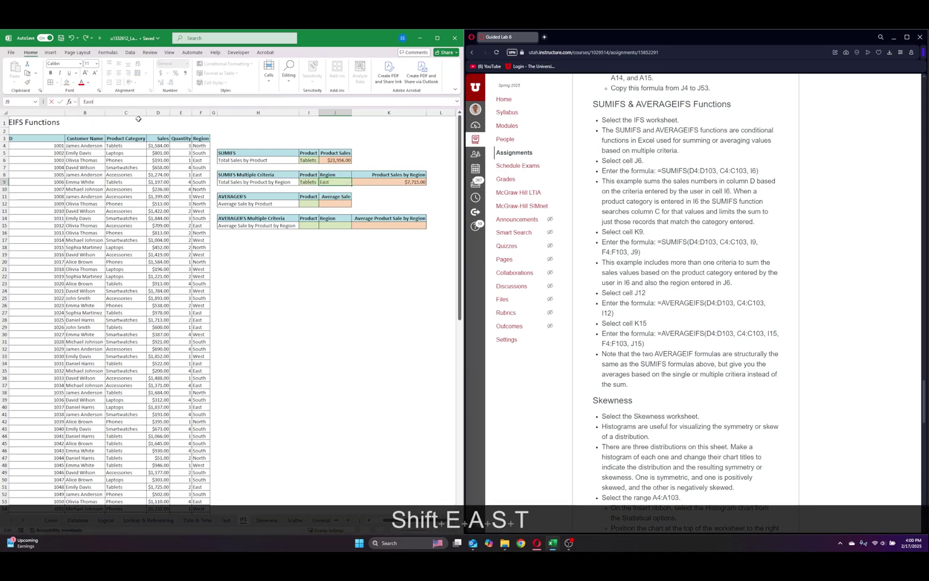
key("Return")
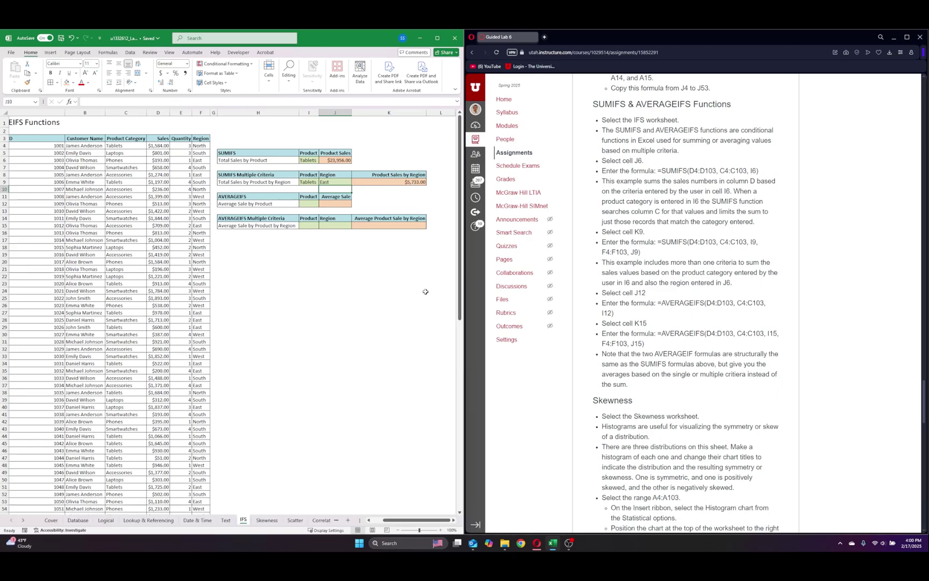
- Start an AVERAGEIFS formula in J12 with the absolute average range $D$4:$D$103
left_click(335, 205)
type("=avear")
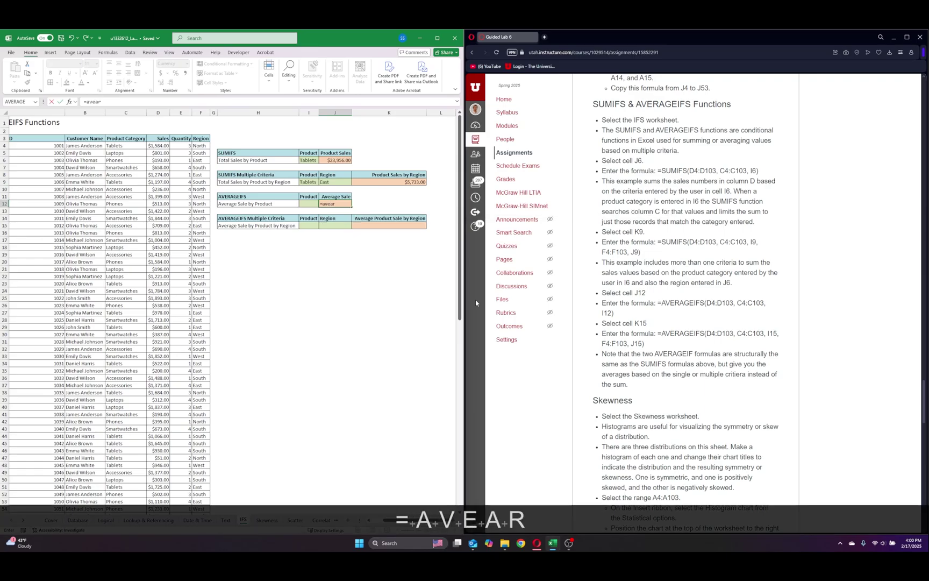
key("BackSpace")
key("BackSpace")
key("BackSpace")
key("BackSpace")
type("v")
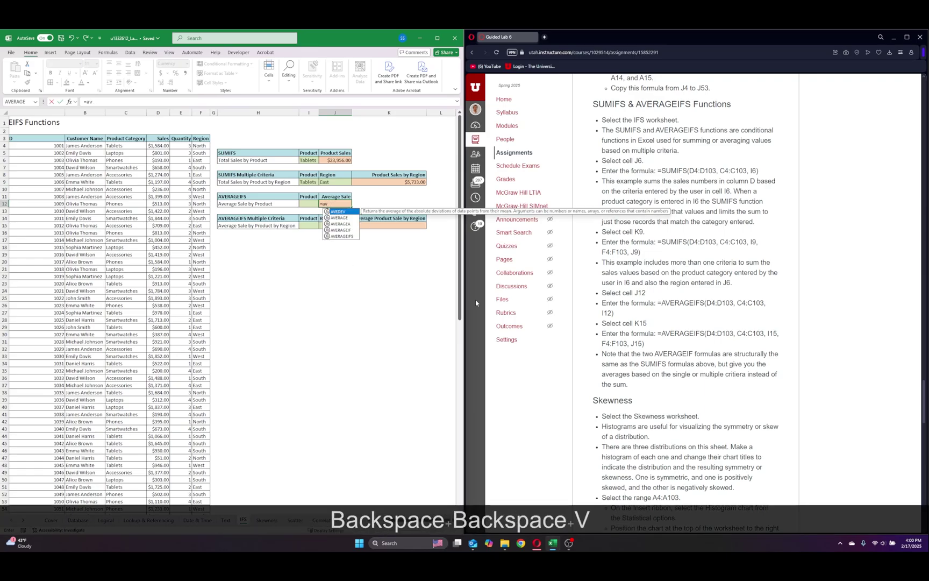
type("erageifs(")
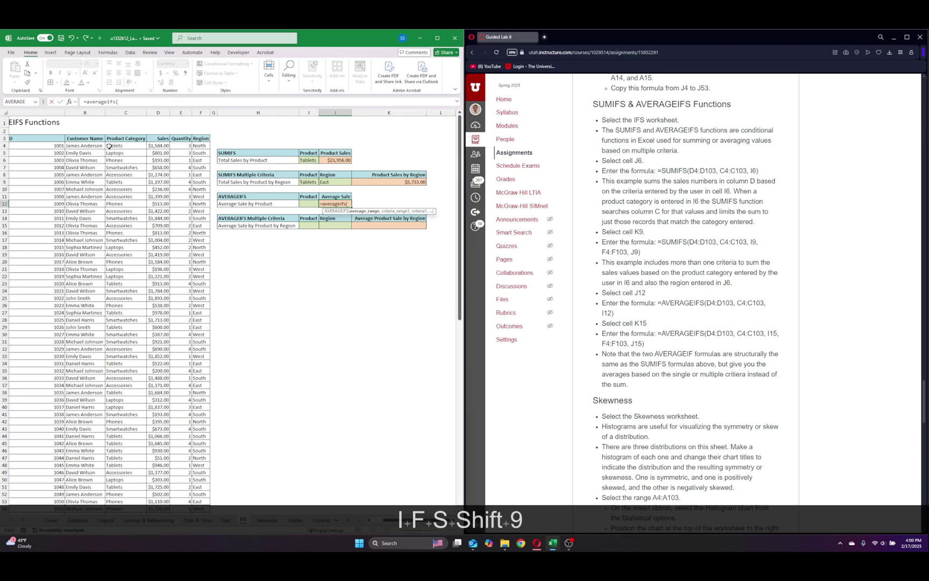
left_click(158, 145)
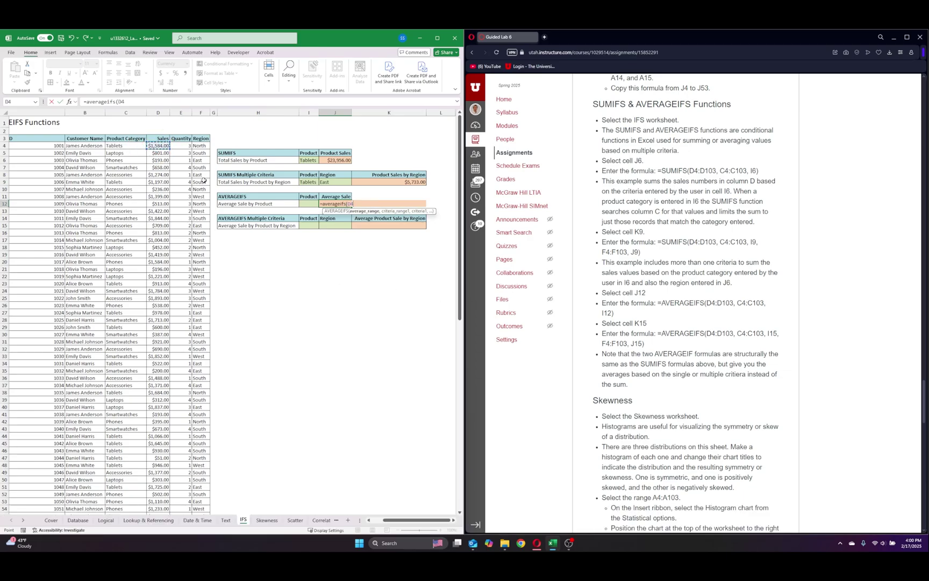
key("ctrl+shift+Down")
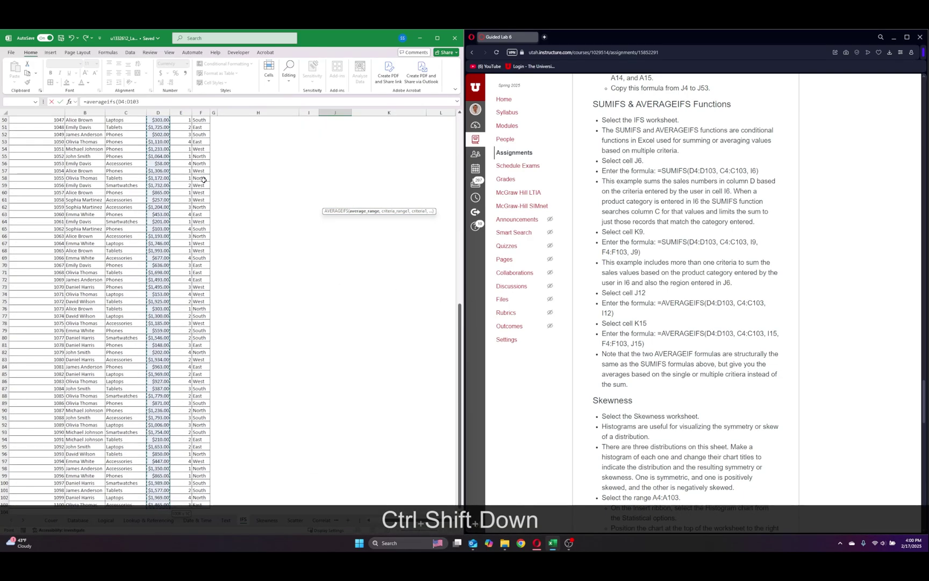
key("F4")
type(",")
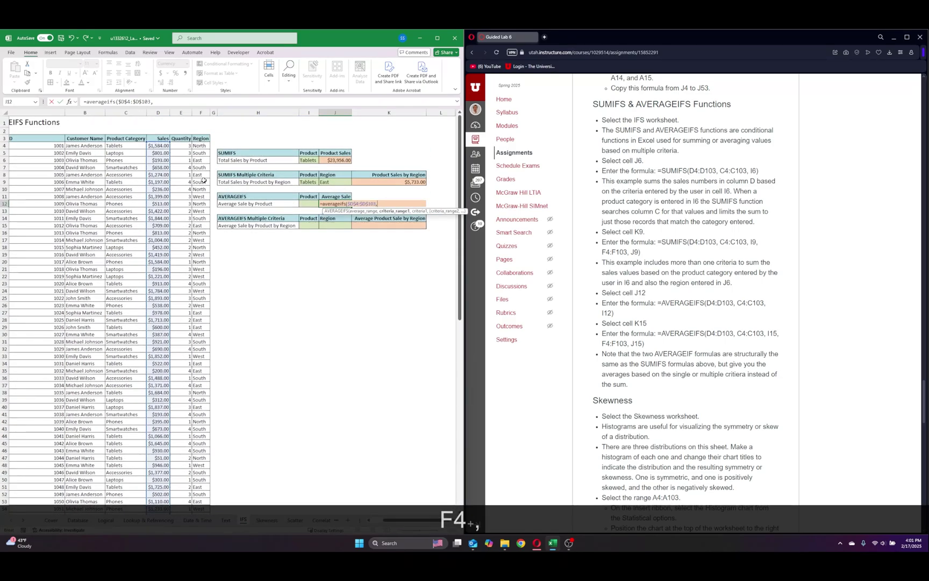
- Complete J12's AVERAGEIFS formula with the absolute criteria range $C$4:$C$103 and criterion I12
left_click(114, 152)
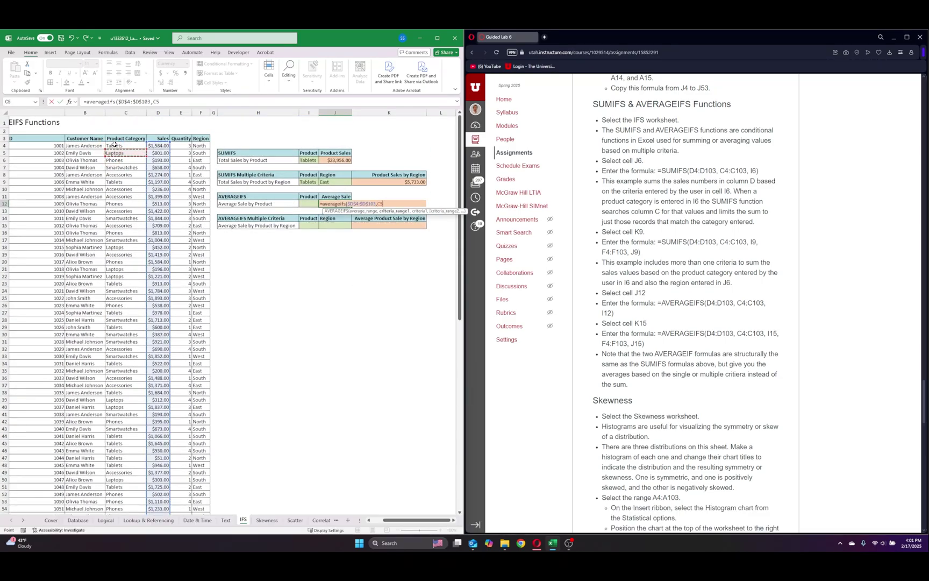
left_click(114, 145)
key("ctrl+shift+Down")
key("F4")
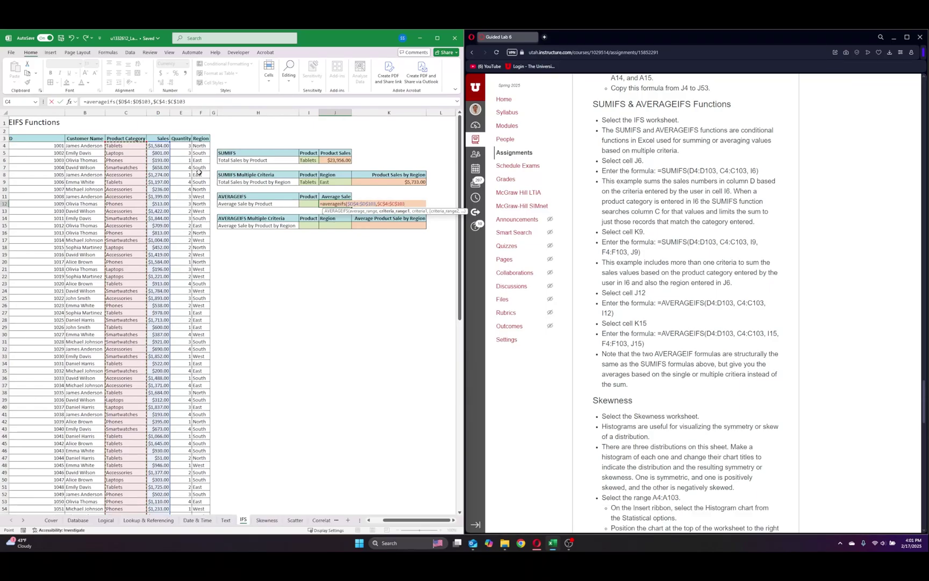
type(",")
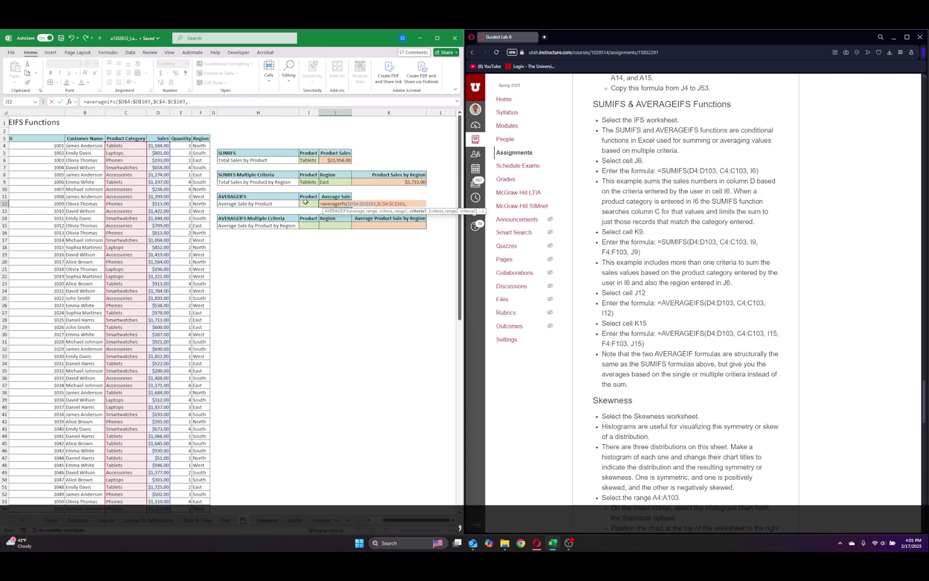
left_click(305, 201)
type(")")
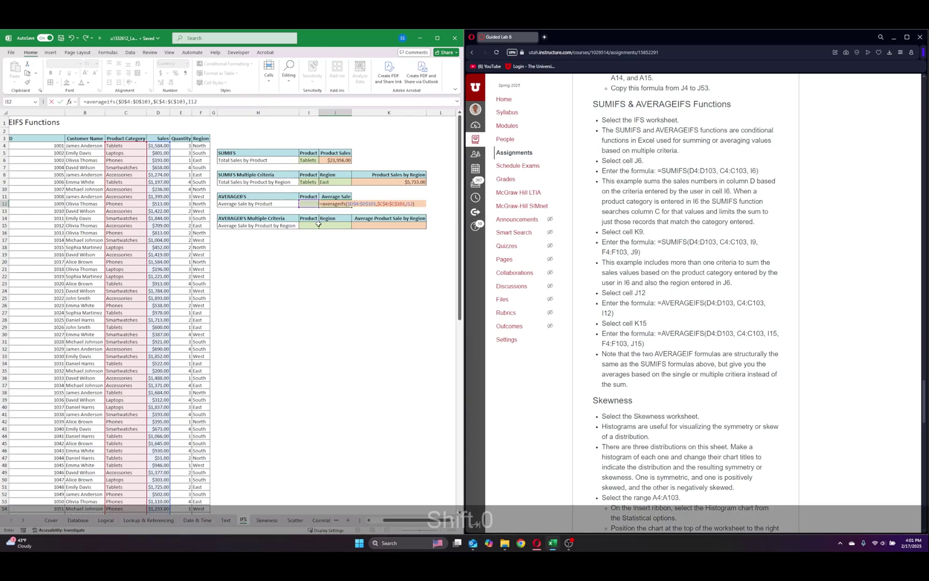
key("Return")
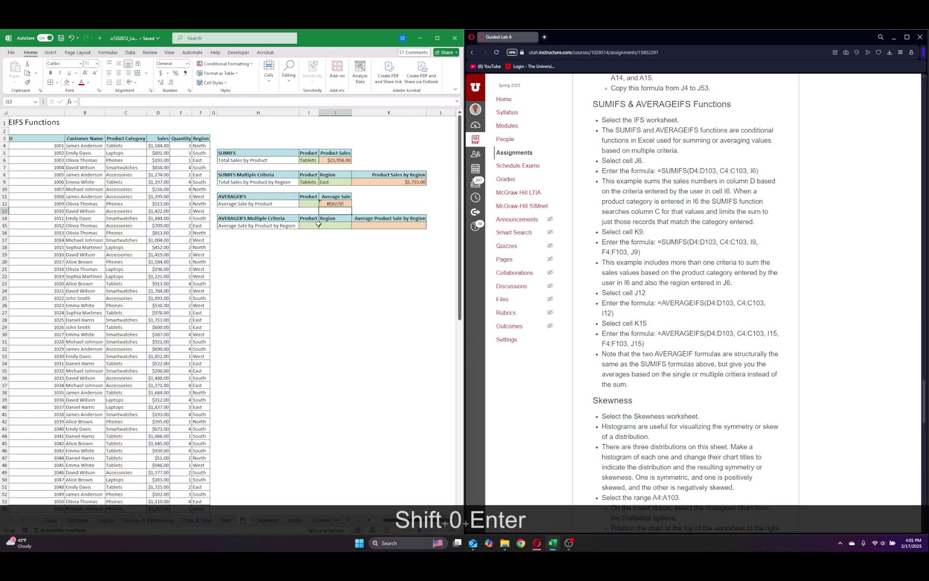
- Enter Tablets as the product criterion in cell I12 and check the AVERAGEIFS formula in J12
left_click(338, 203)
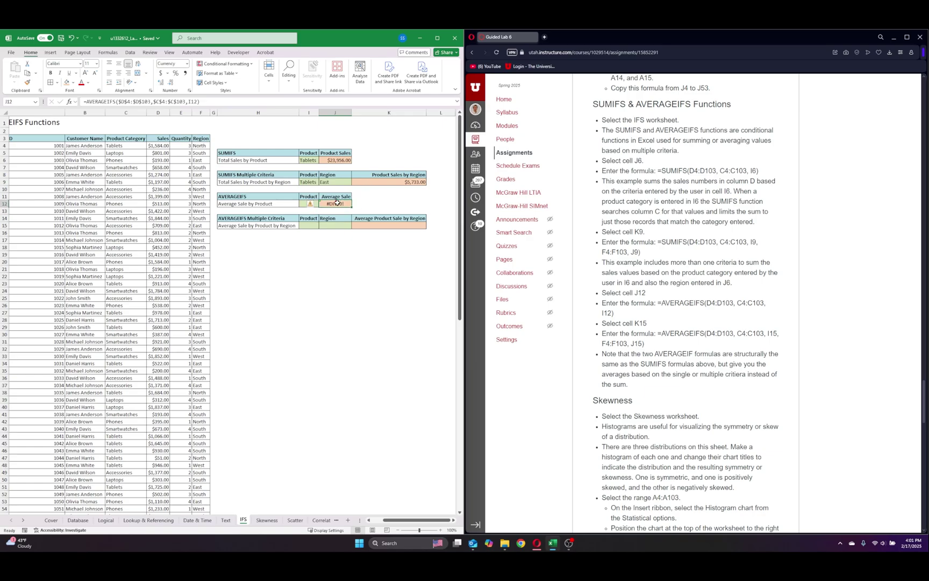
key("Escape")
left_click(317, 268)
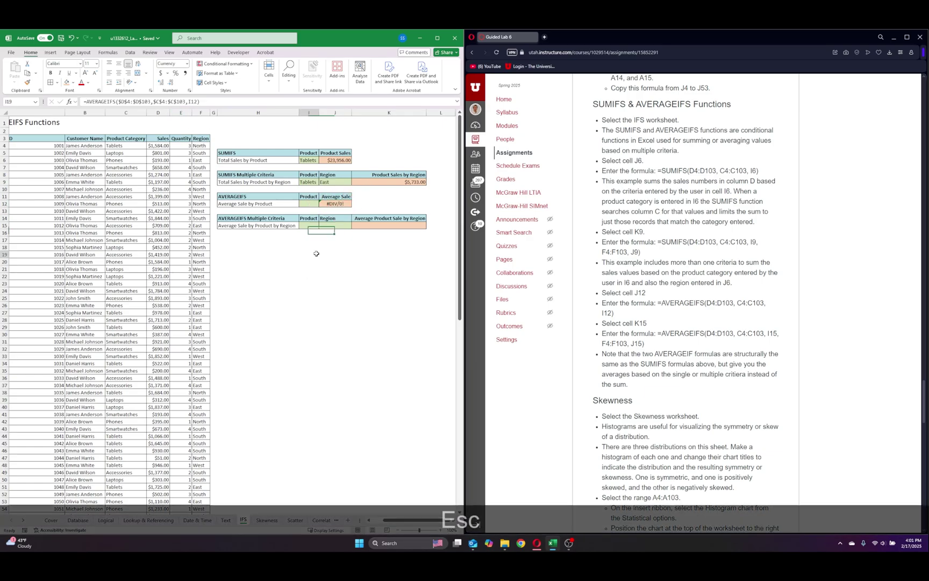
left_click(311, 203)
type("Tablets")
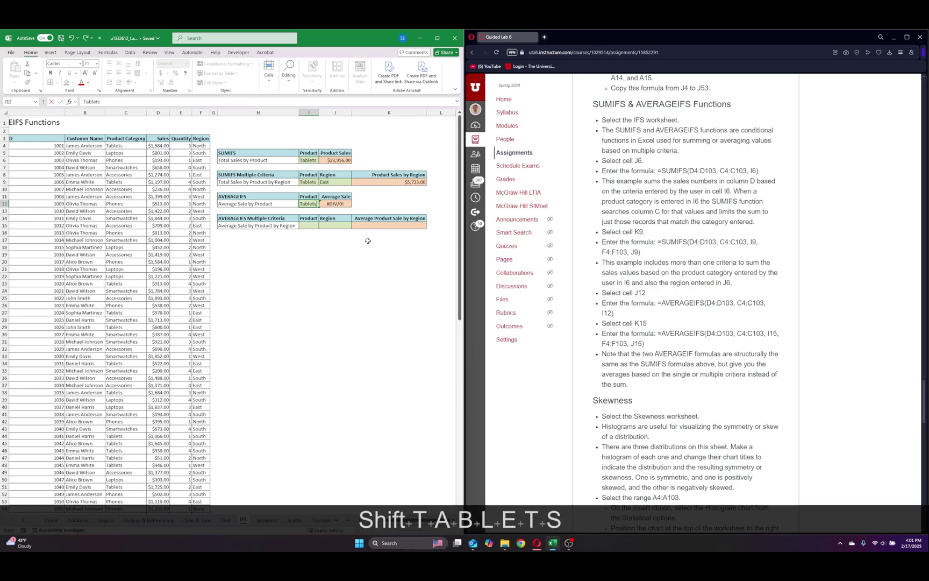
key("Return")
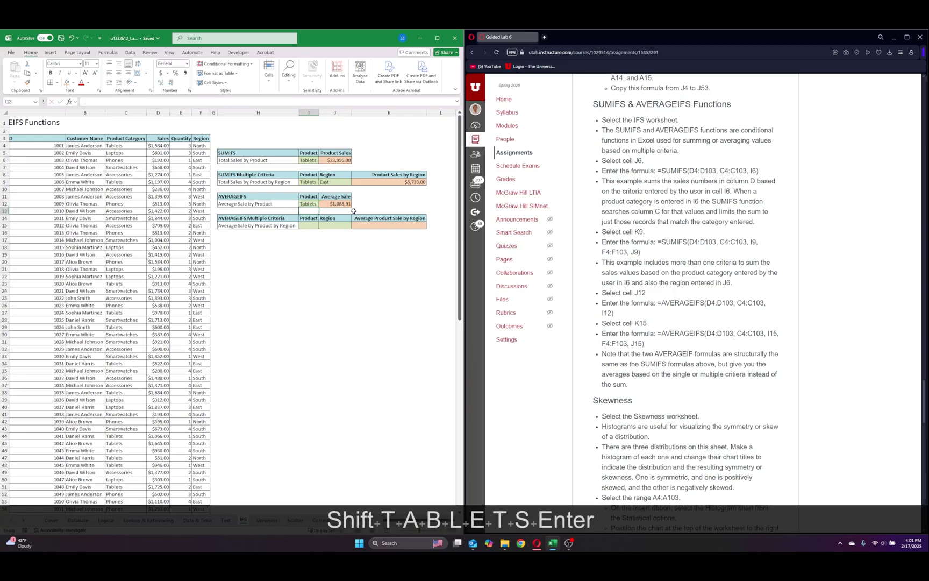
left_click(336, 203)
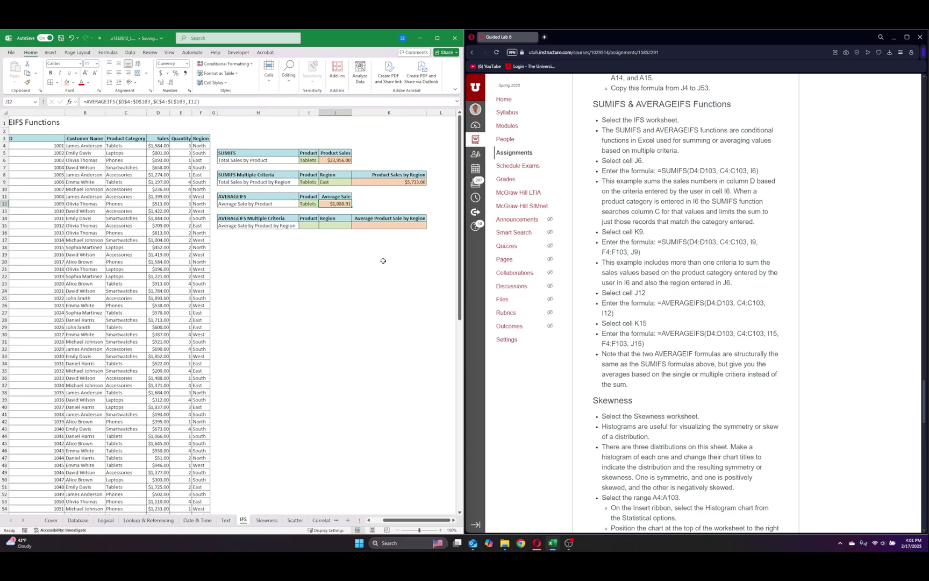
- Change the product criterion in cell I12 to Phones
left_click(309, 204)
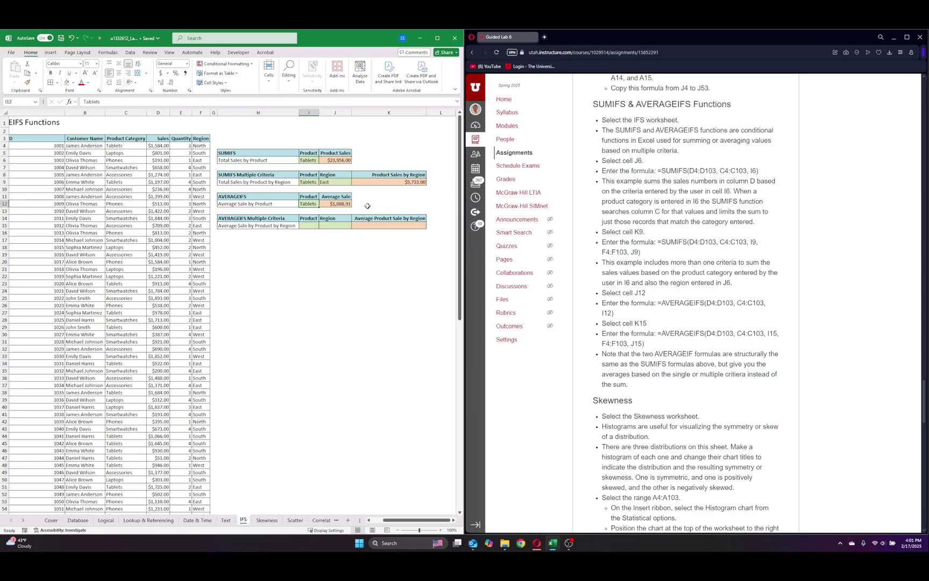
double_click(91, 101)
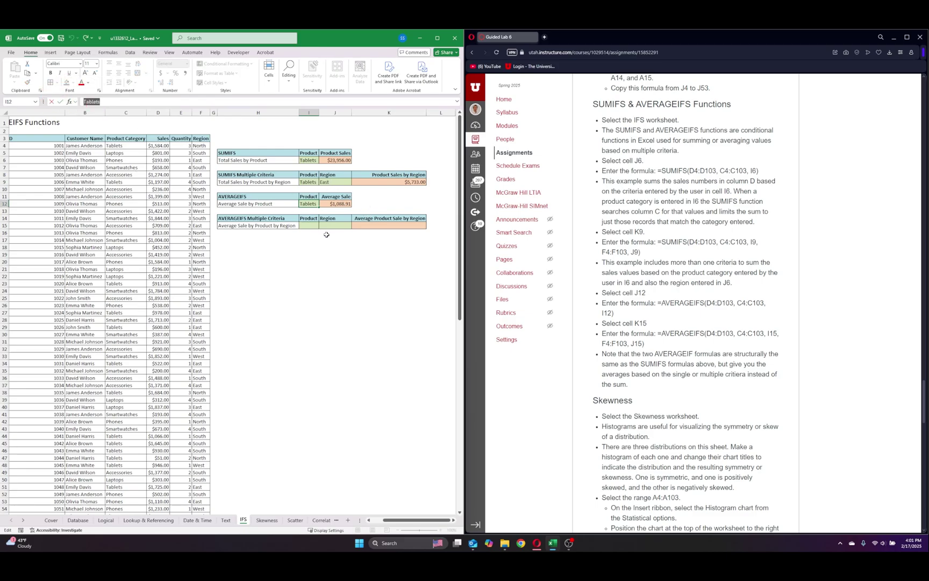
type("Phones")
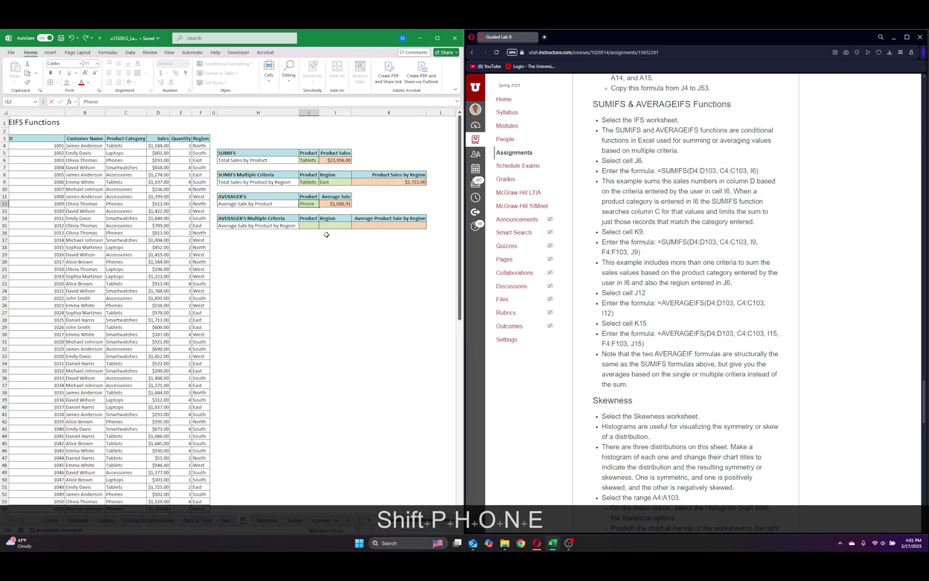
key("Return")
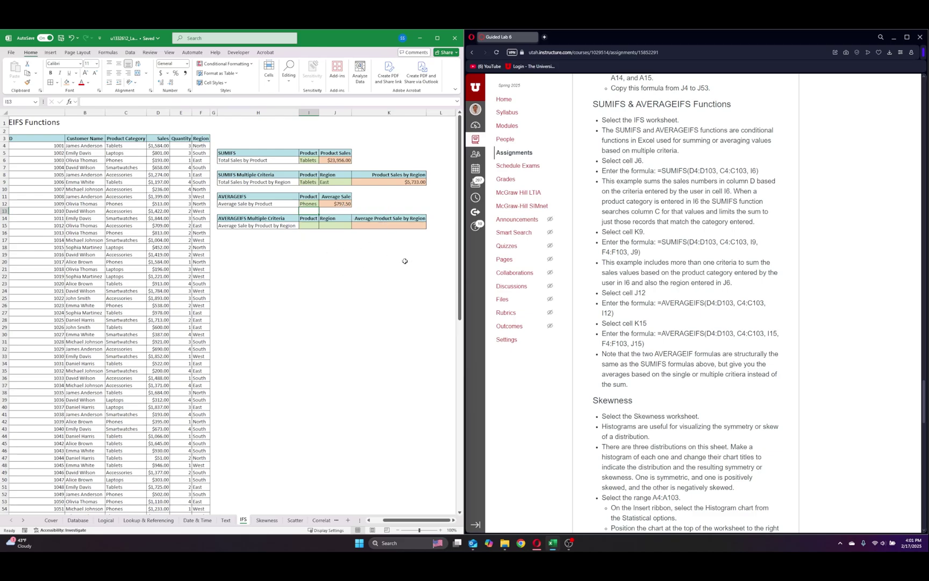
- Copy the AVERAGEIFS formula from J12 into K15
left_click(355, 225)
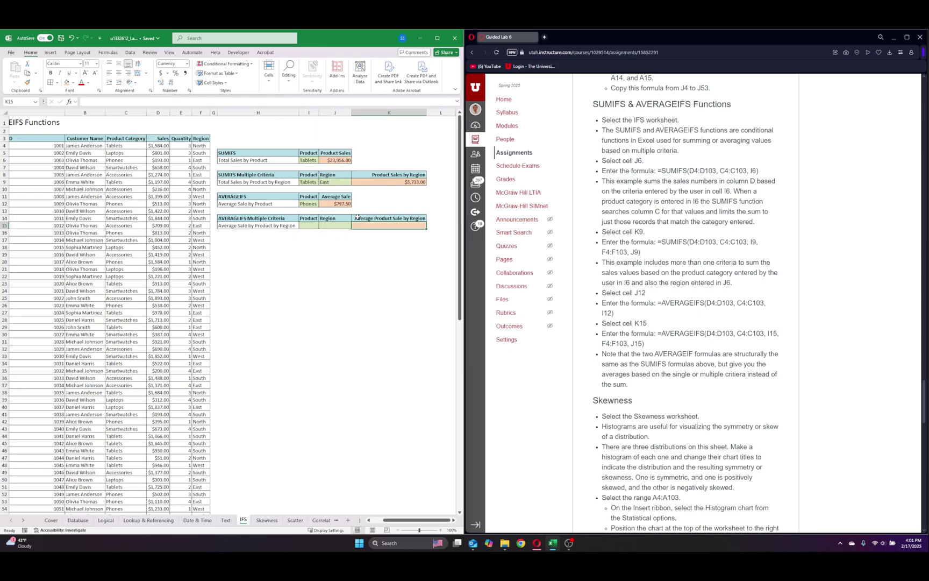
left_click(368, 260)
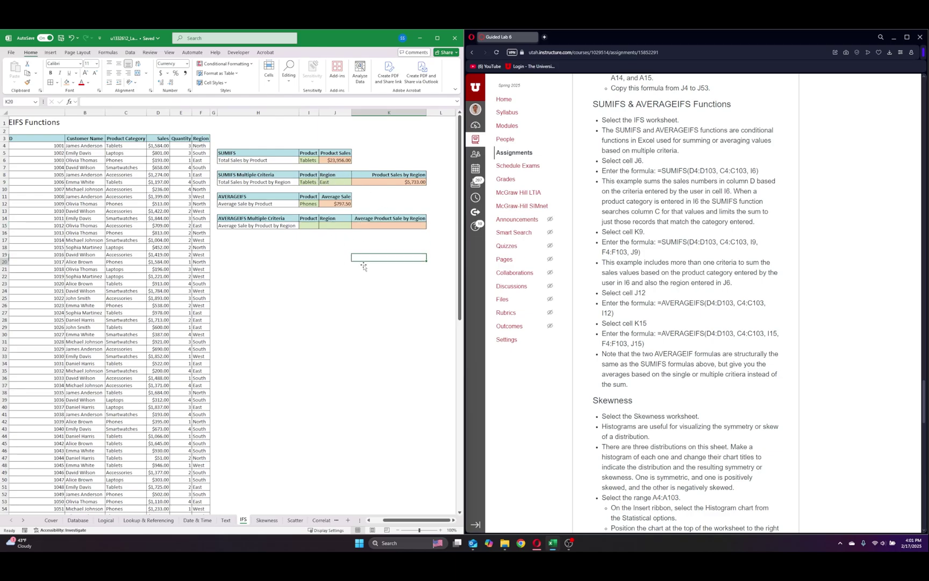
left_click(330, 203)
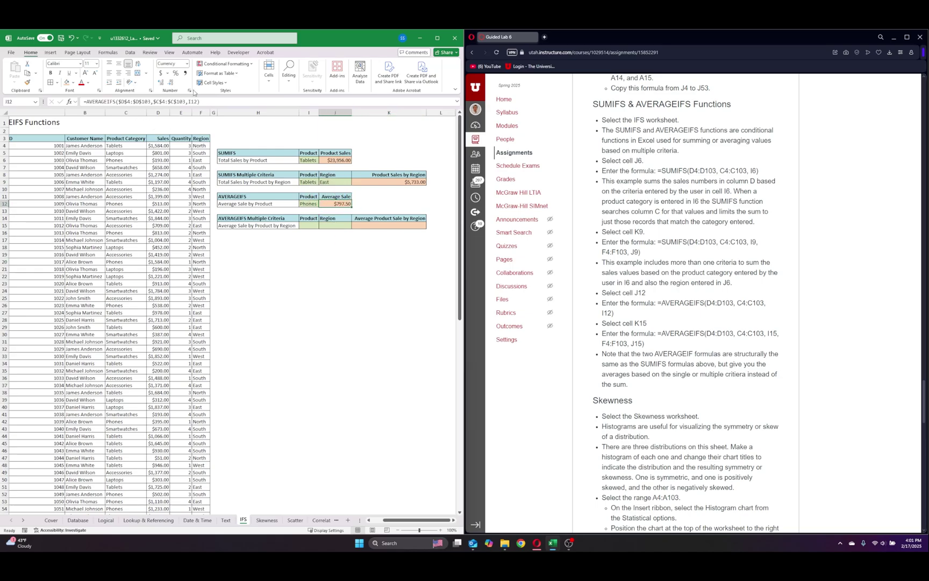
key("ctrl+c")
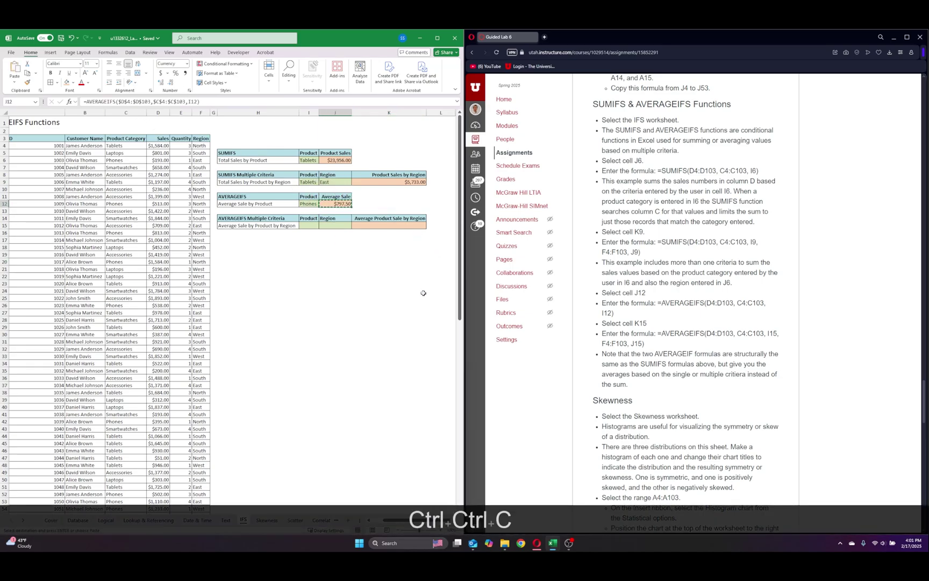
left_click(371, 226)
key("ctrl+v")
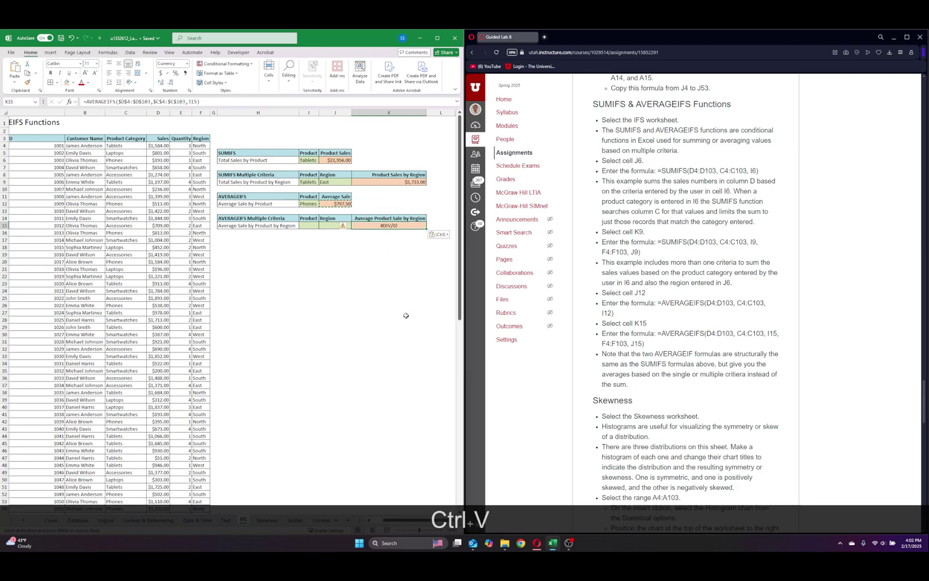
- Replace the shifted criterion reference in K15's AVERAGEIFS formula with the product cell I15
left_click(194, 101)
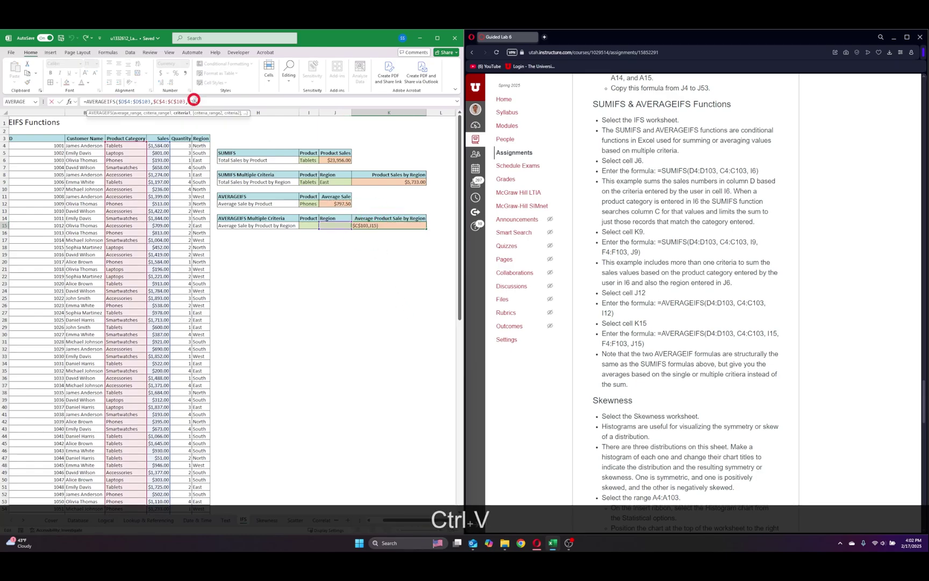
key("Right")
key("BackSpace")
key("BackSpace")
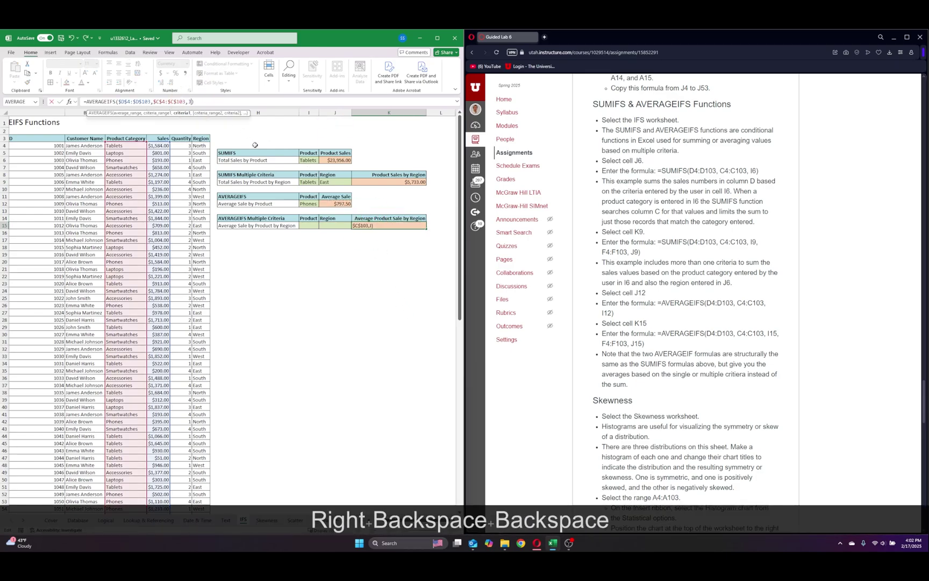
key("BackSpace")
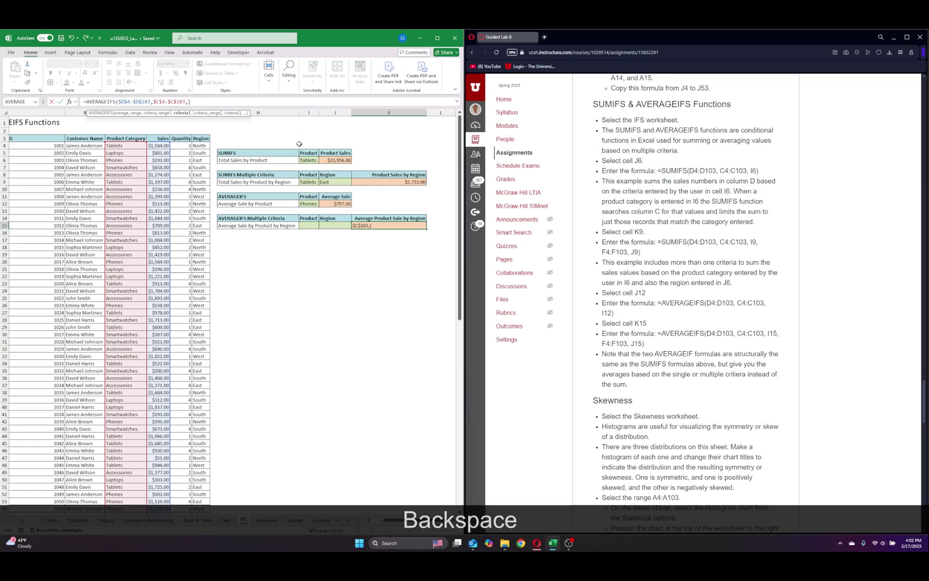
left_click(310, 227)
type(",")
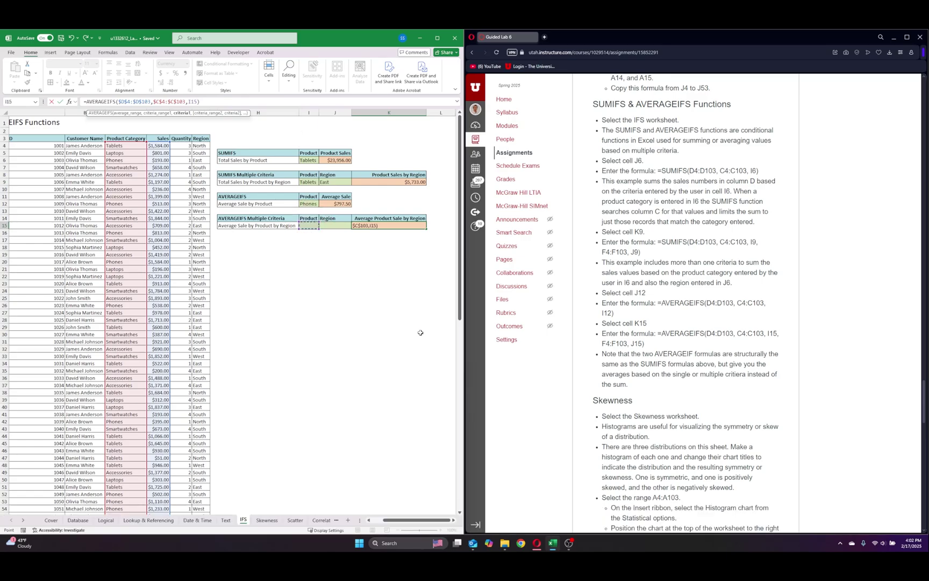
- Complete K15's AVERAGEIFS formula with the second criteria range F4:F103 and the region criterion J15
left_click(197, 144)
key("ctrl+shift+Down")
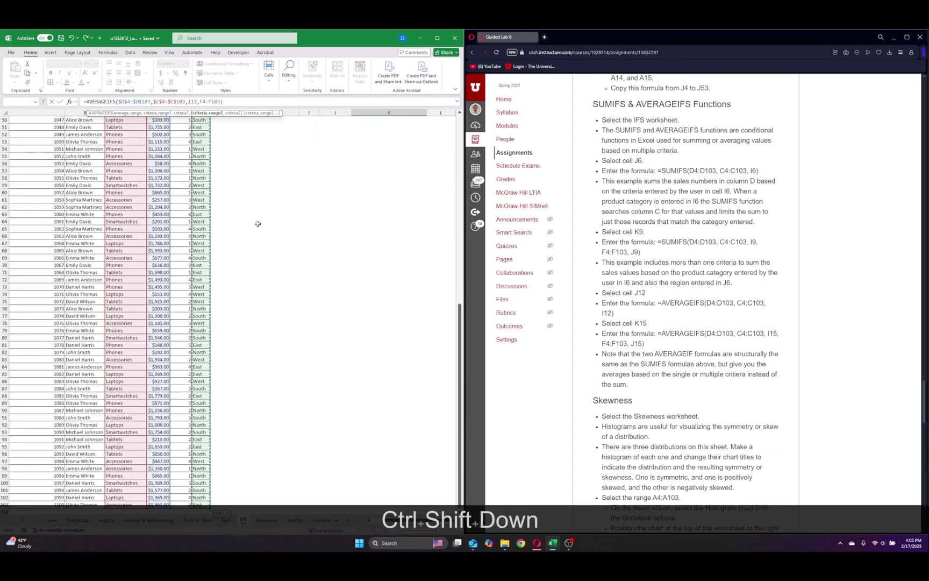
scroll(257, 224, "up", 15)
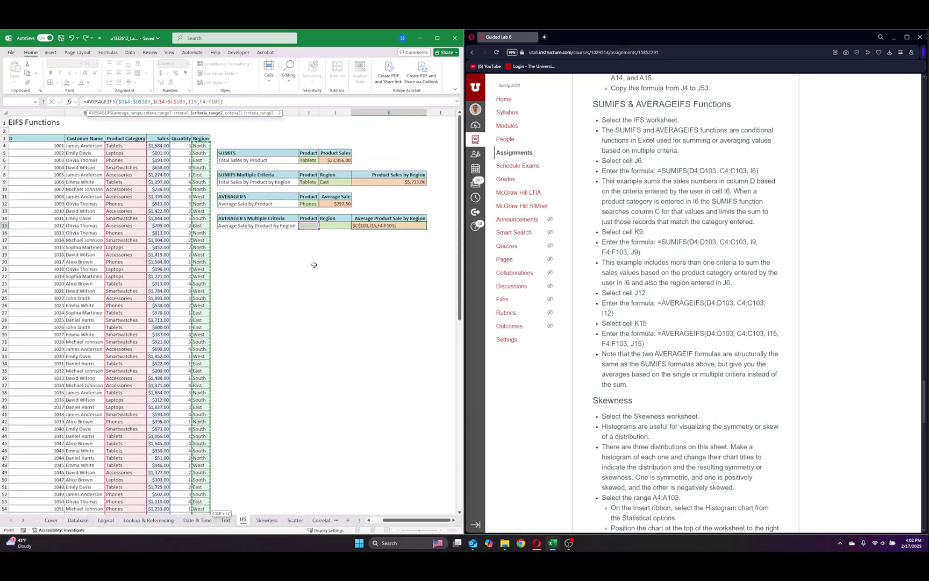
type(",")
left_click(335, 226)
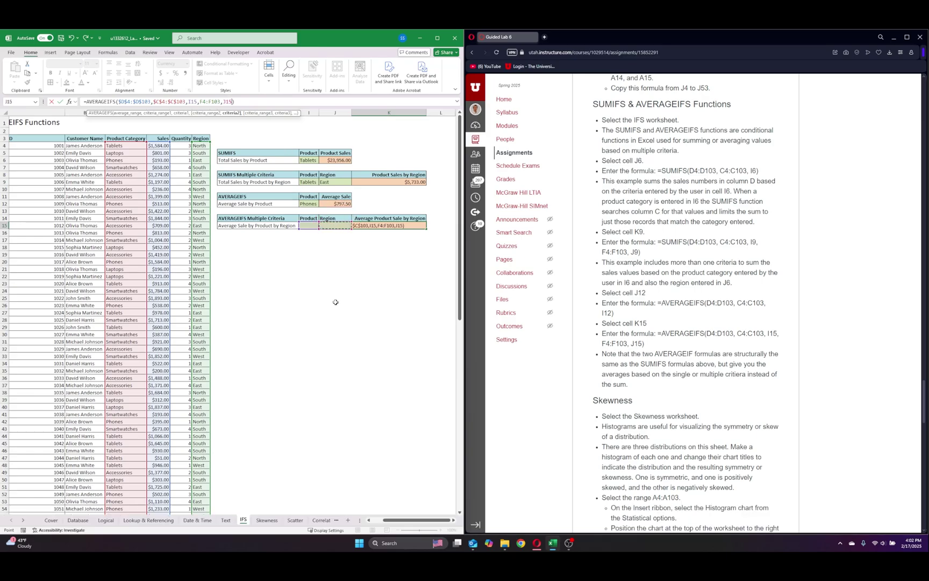
key("Return")
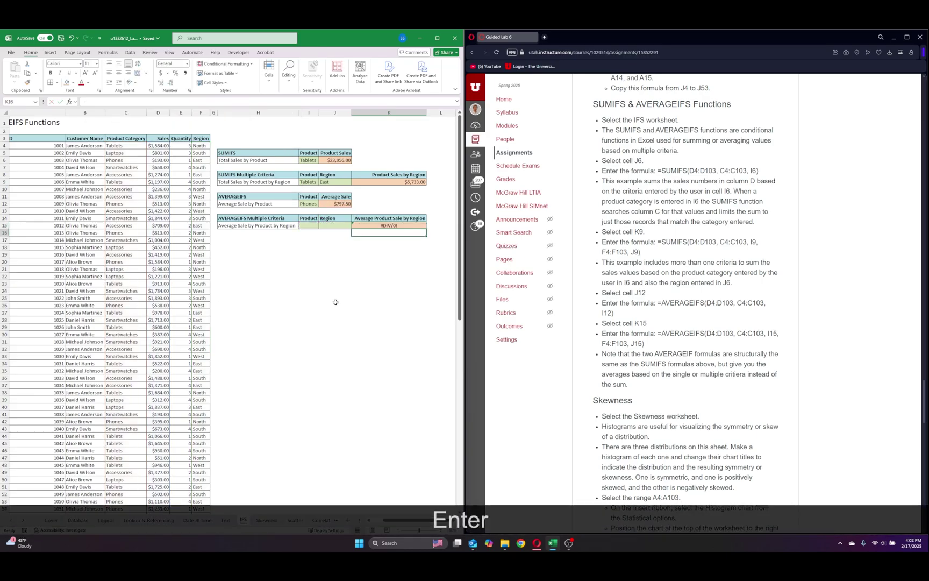
- Enter Phones as the product criterion in I15 and North as the region criterion in J15
left_click(306, 227)
type("Phonre")
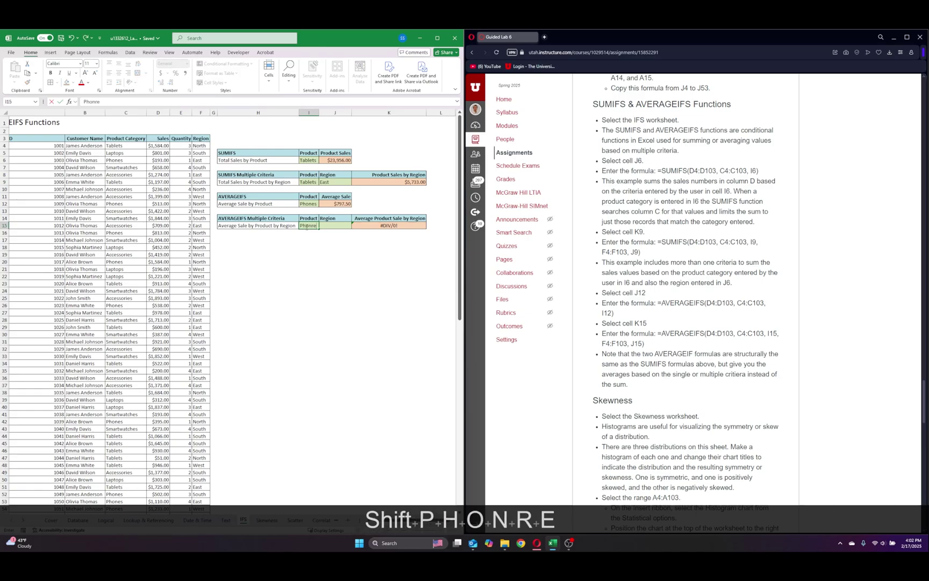
key("BackSpace")
key("BackSpace")
type("es")
key("Right")
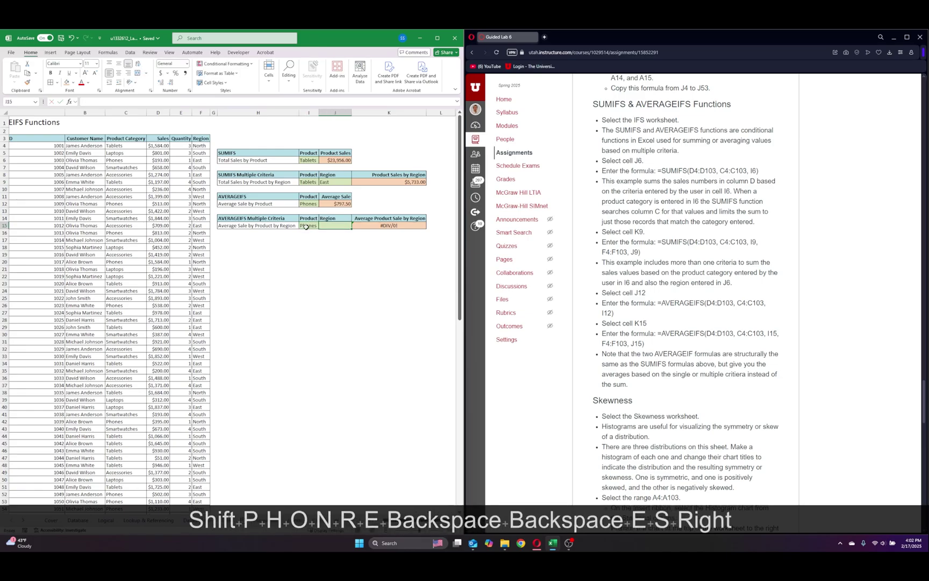
key("shift")
type("North")
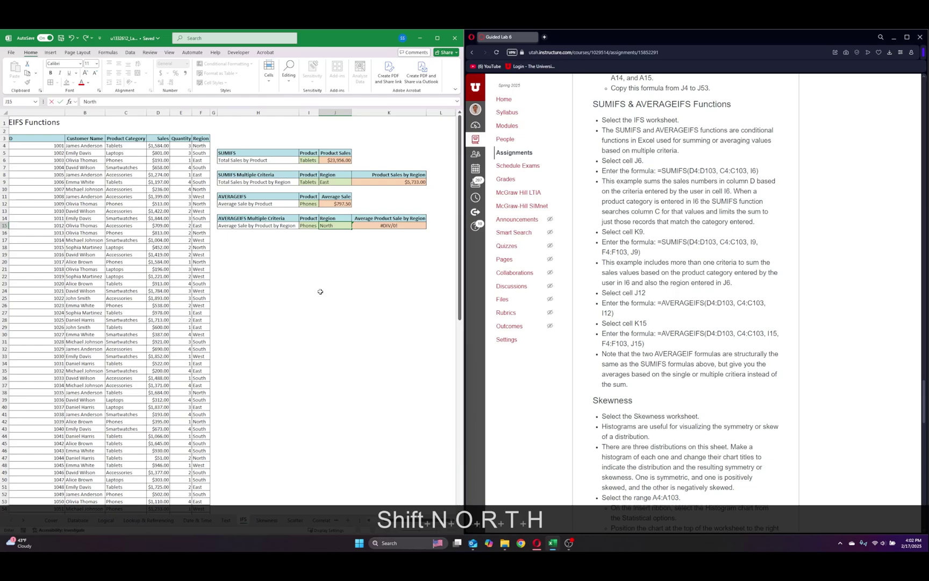
key("Return")
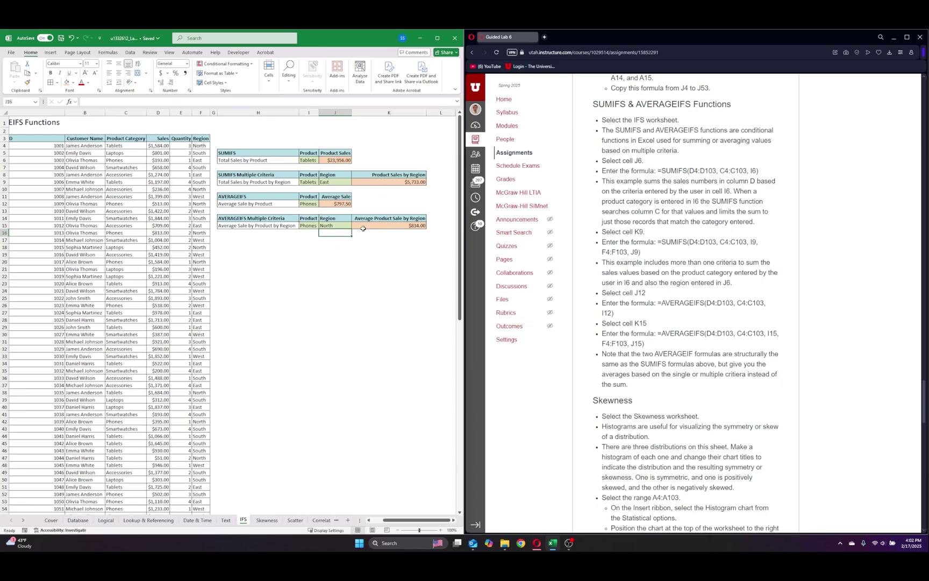
- Change the region criterion in cell J15 to East
left_click(336, 226)
double_click(89, 101)
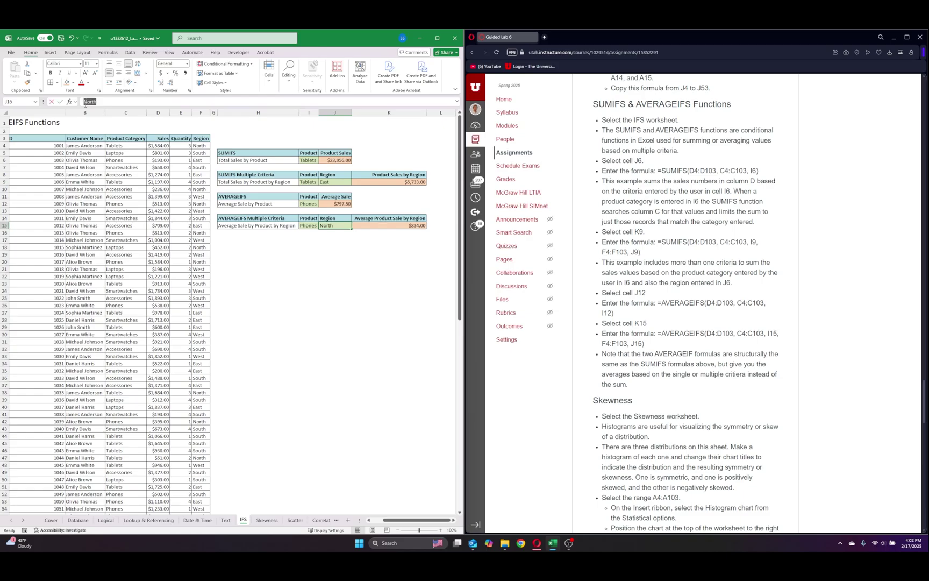
key("BackSpace")
type("East")
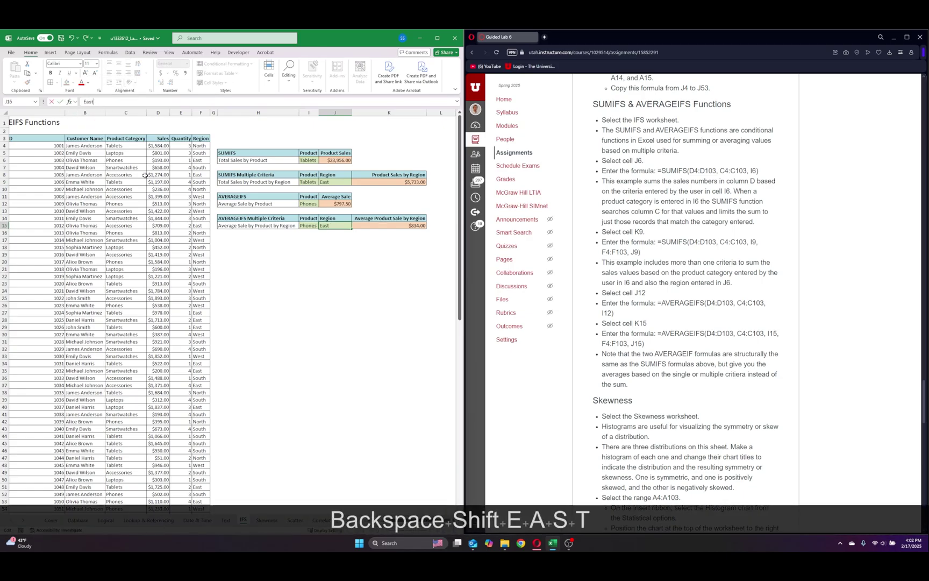
key("Return")
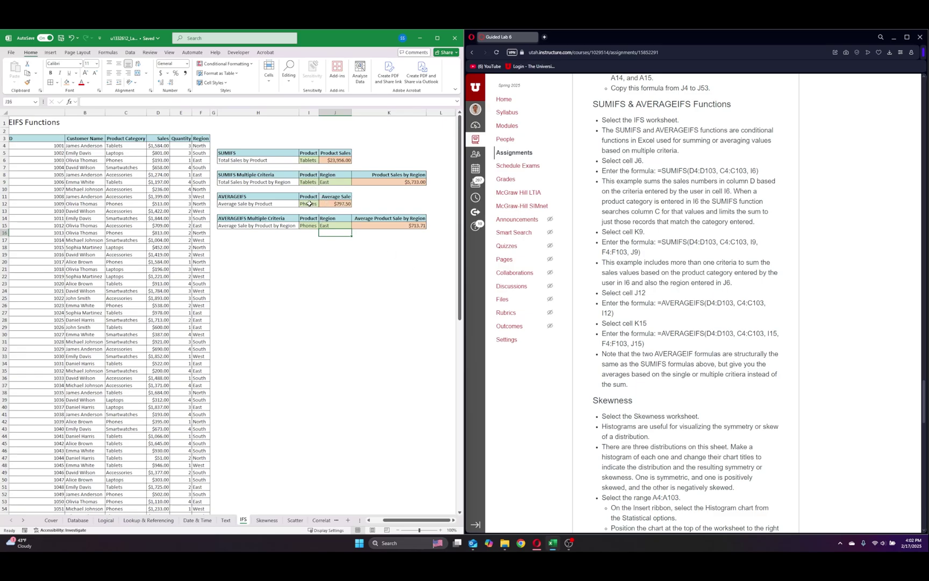
left_click(416, 340)
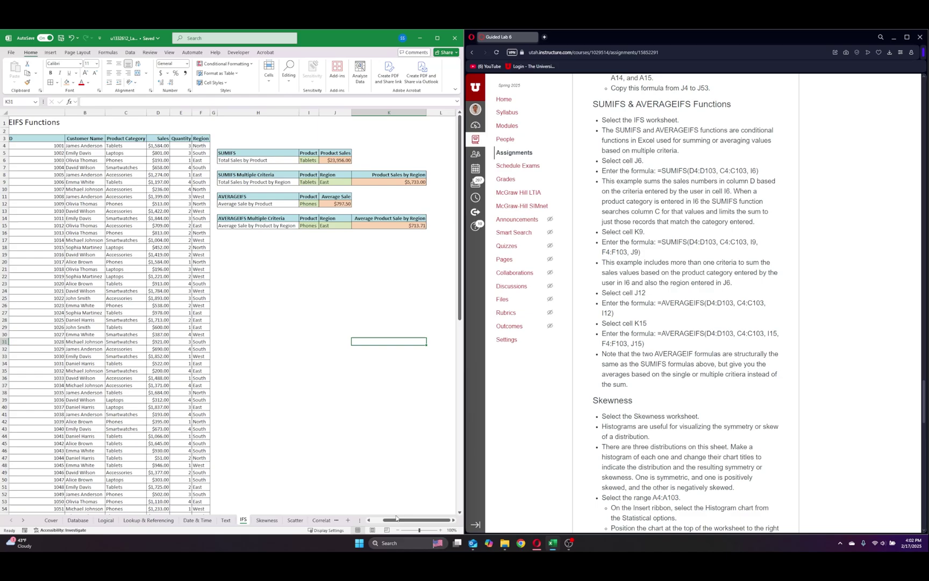
- Open the Skewness worksheet and autofit the widths of columns A to C
scroll(654, 391, "down", 6)
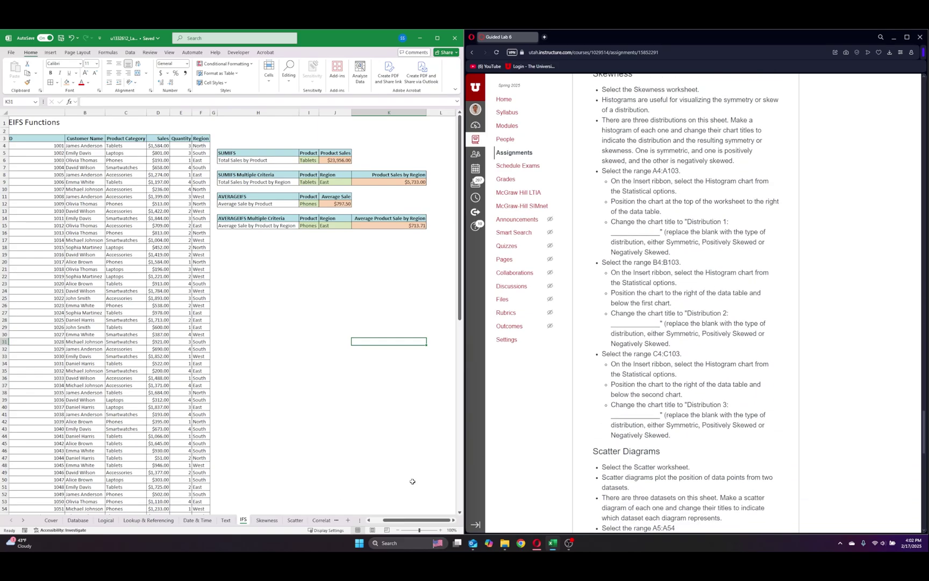
left_click(266, 519)
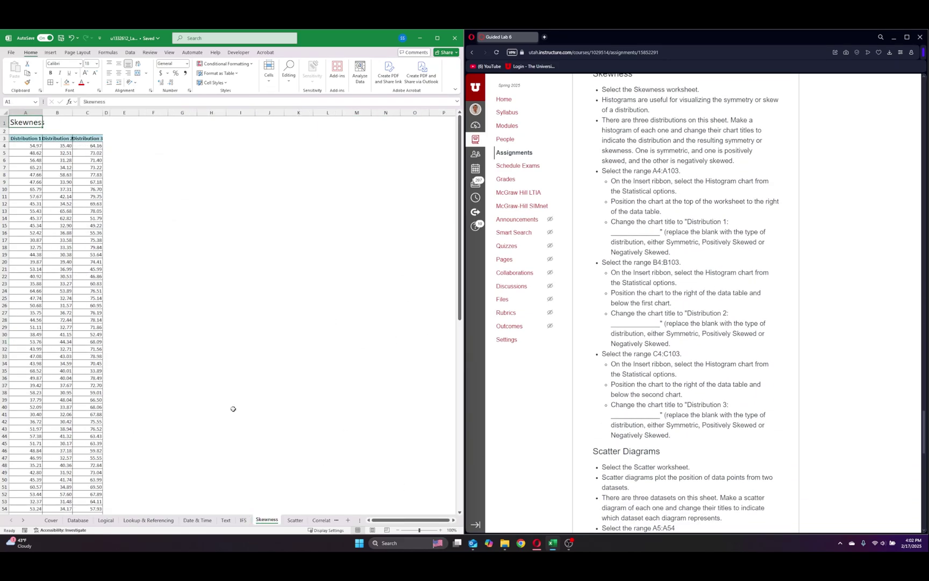
left_click_drag(25, 112, 87, 113)
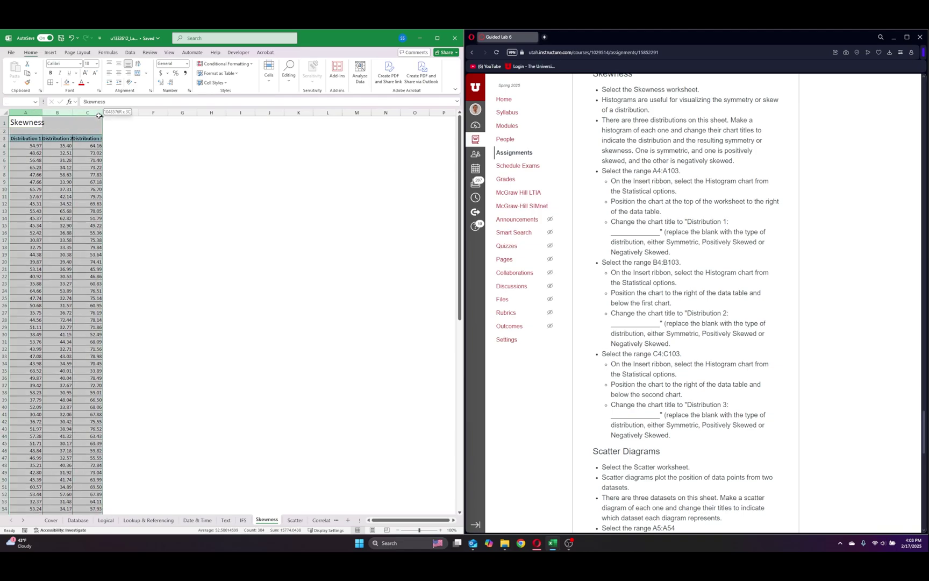
double_click(73, 112)
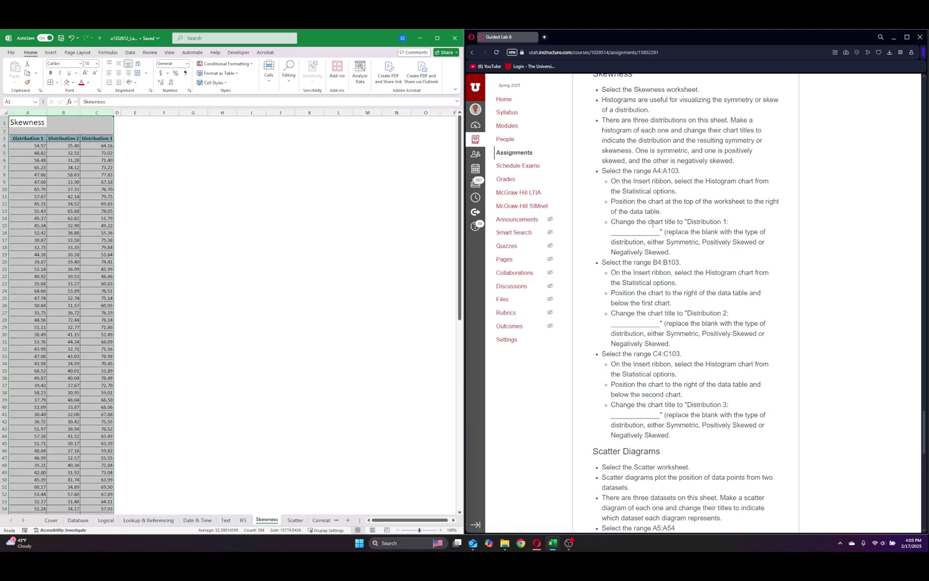
left_click(212, 154)
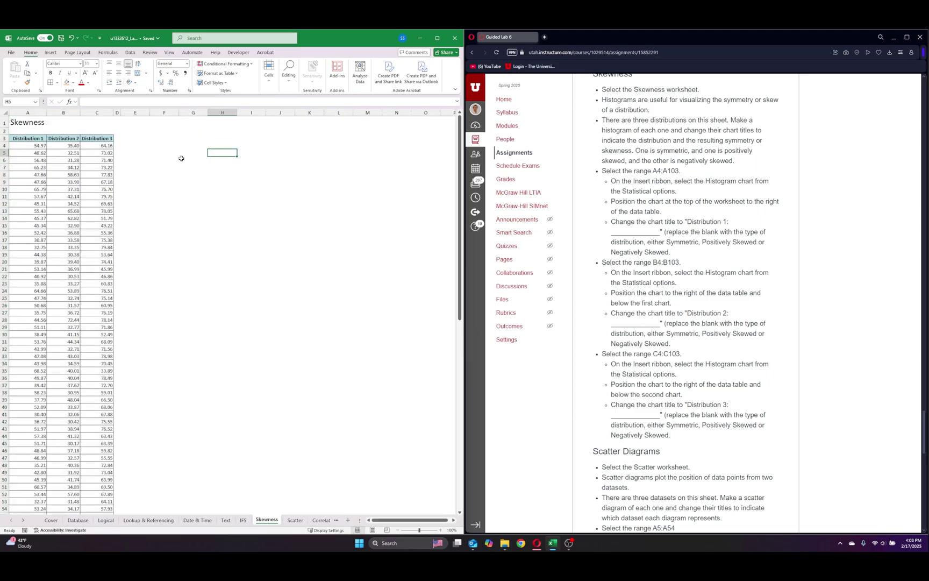
- Insert a histogram of the range A4:A103 and place it beside the data table, near the top of the worksheet
left_click(31, 145)
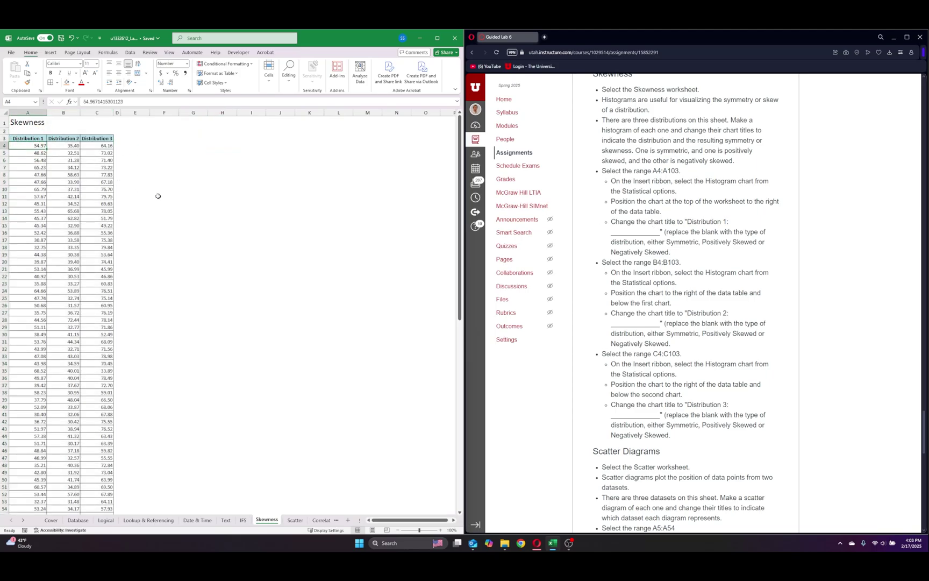
key("ctrl+shift+Down")
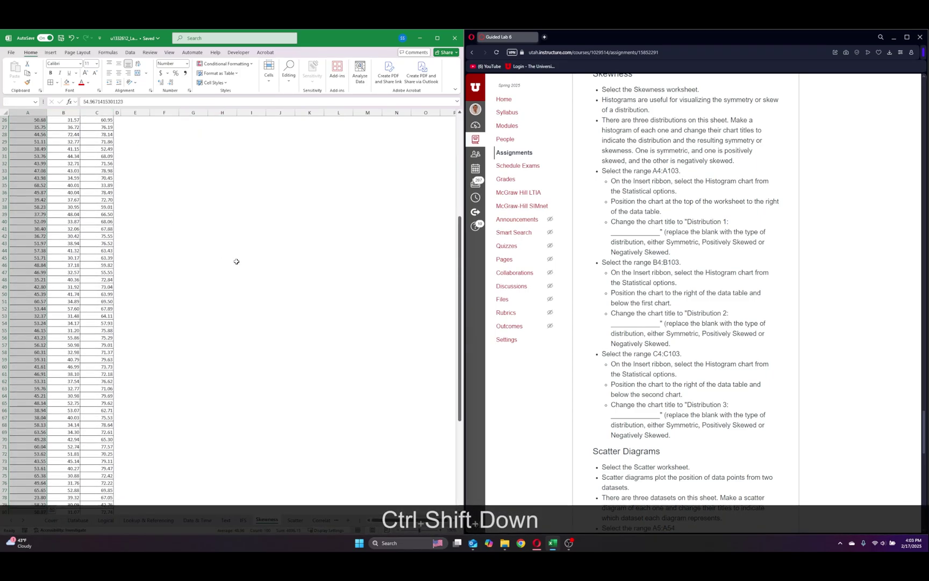
scroll(229, 257, "up", 2)
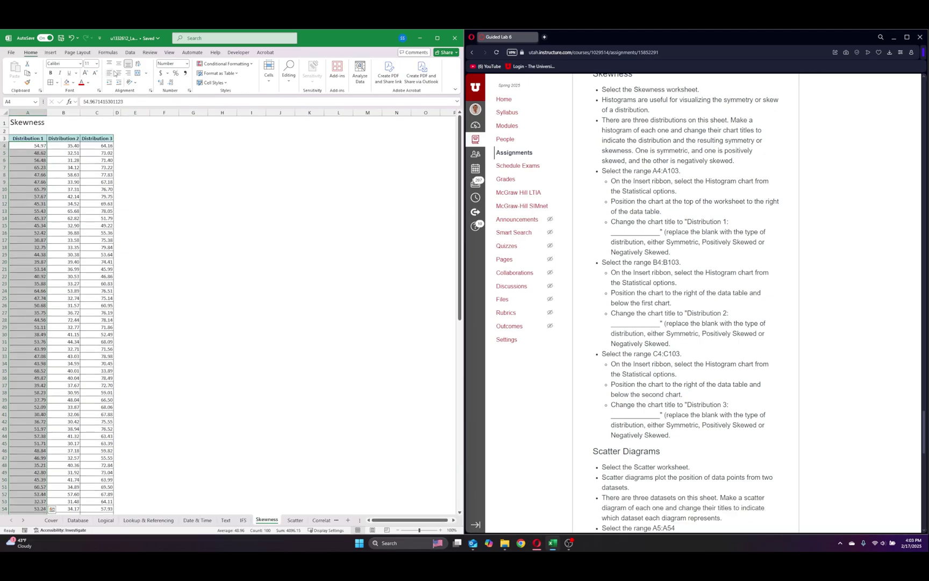
left_click(49, 52)
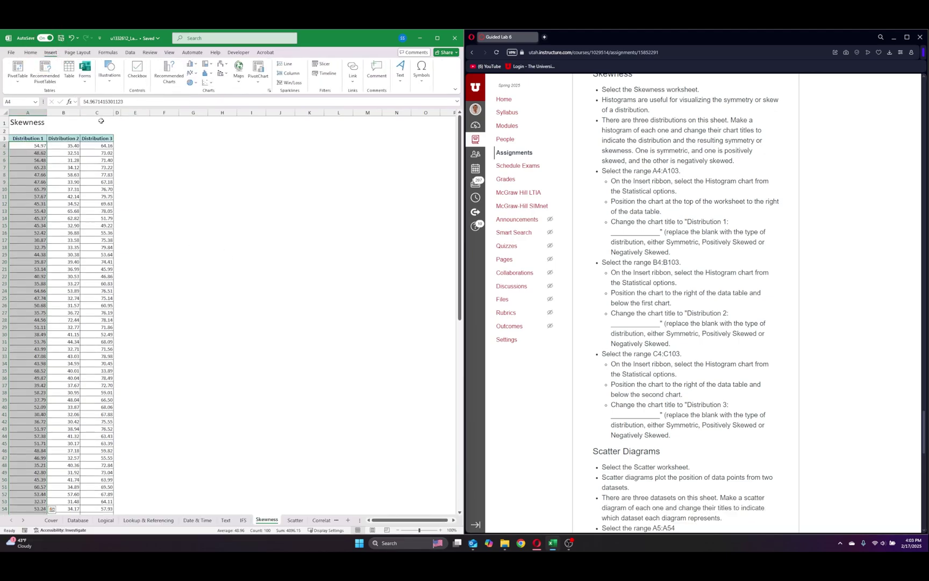
left_click(213, 84)
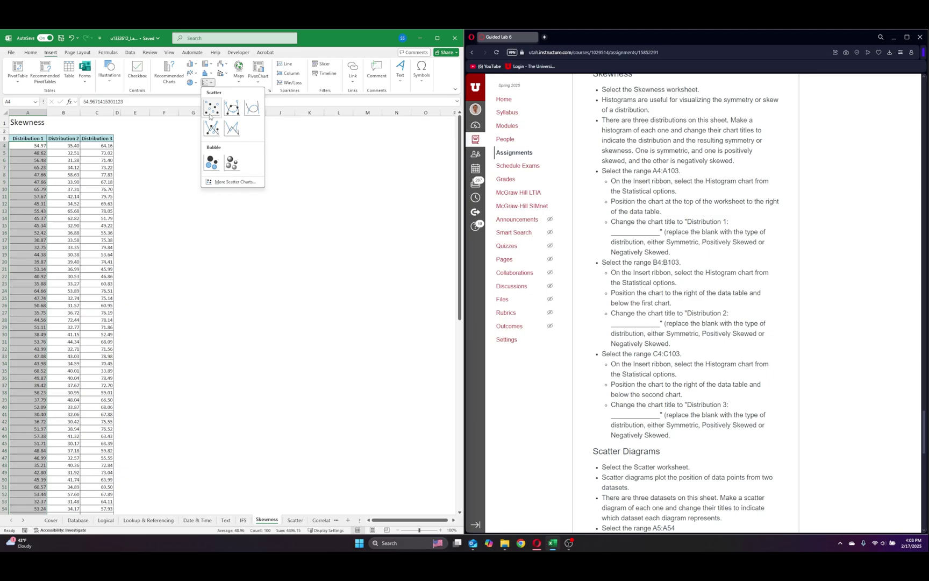
left_click(209, 74)
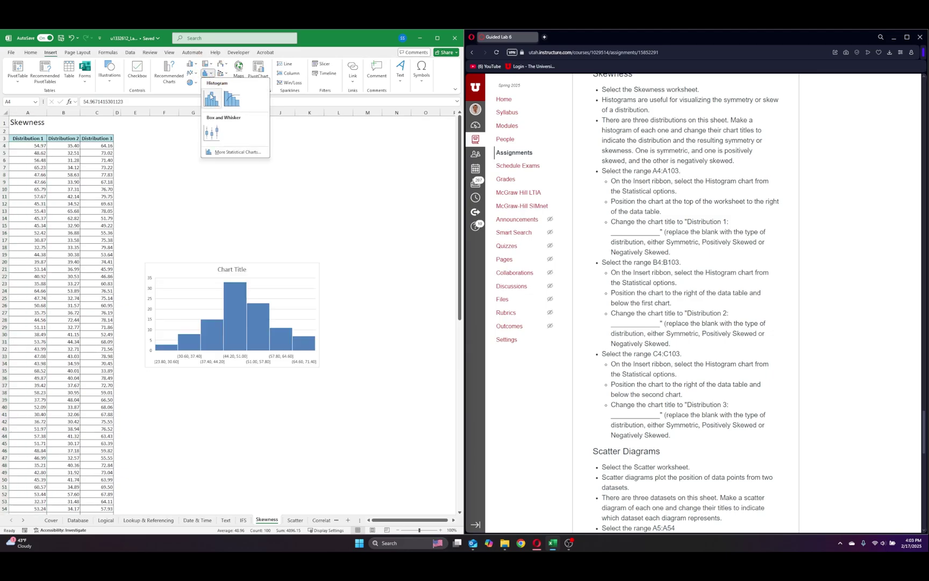
left_click(210, 95)
left_click_drag(265, 264, 202, 143)
- Change the first histogram's title to "Distribution 1: Symmetric"
left_click(224, 142)
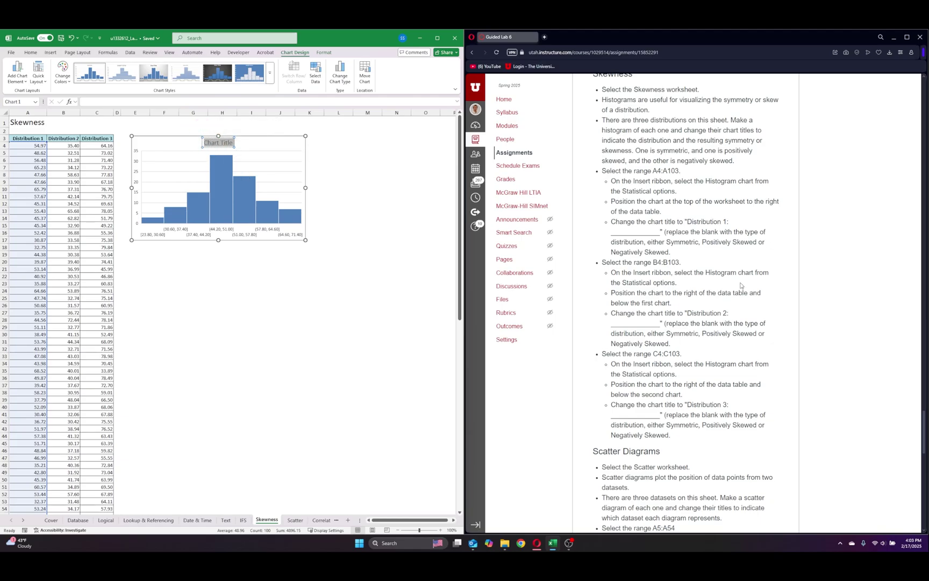
type("Distri")
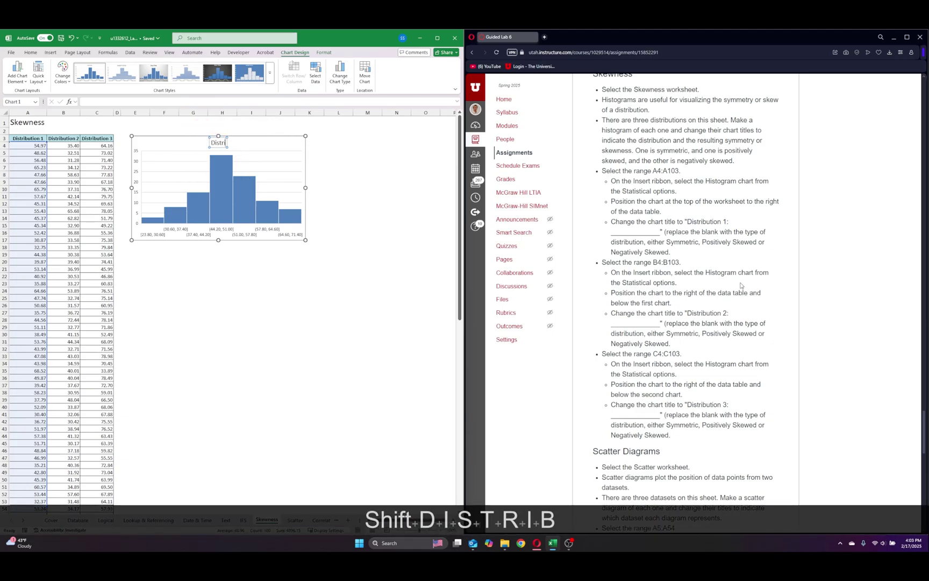
type("bution 1")
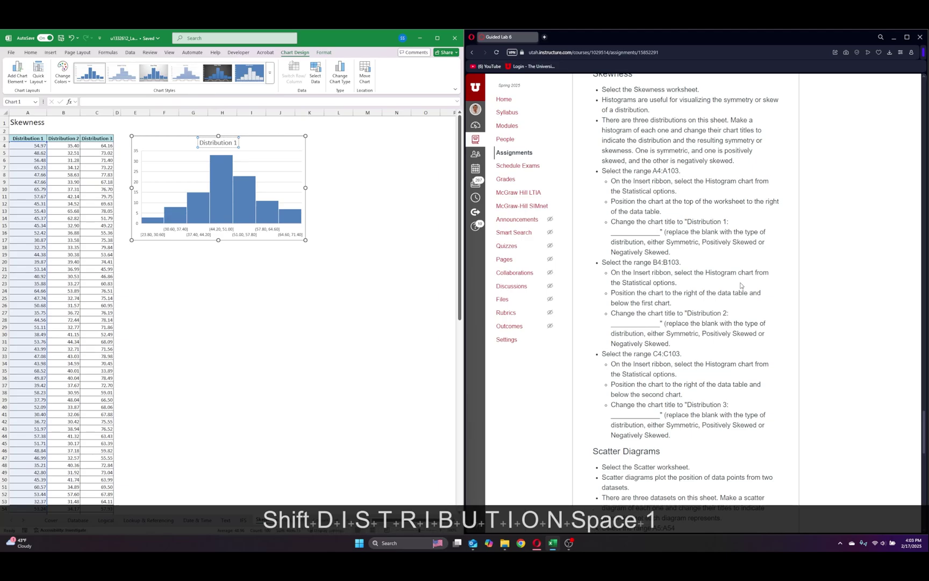
type(":")
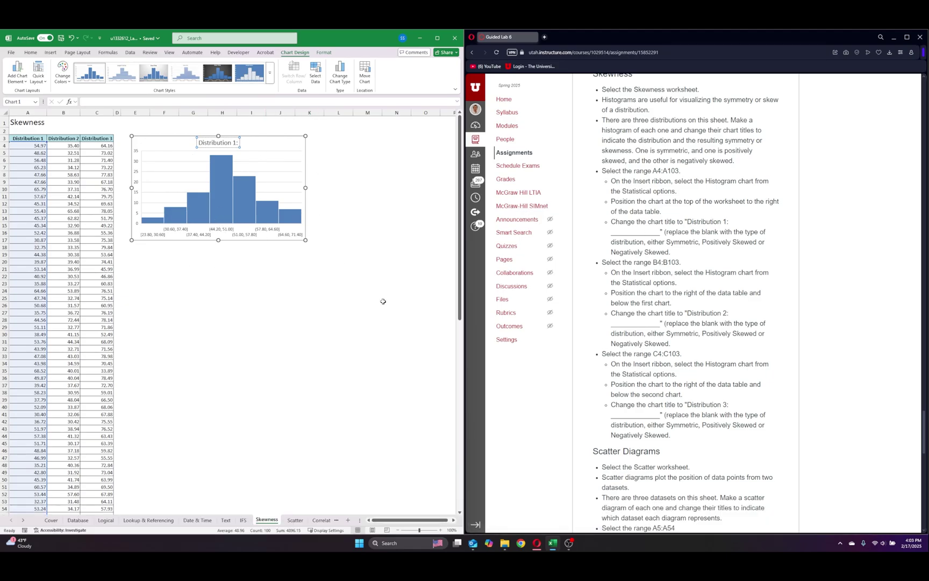
type("Sy")
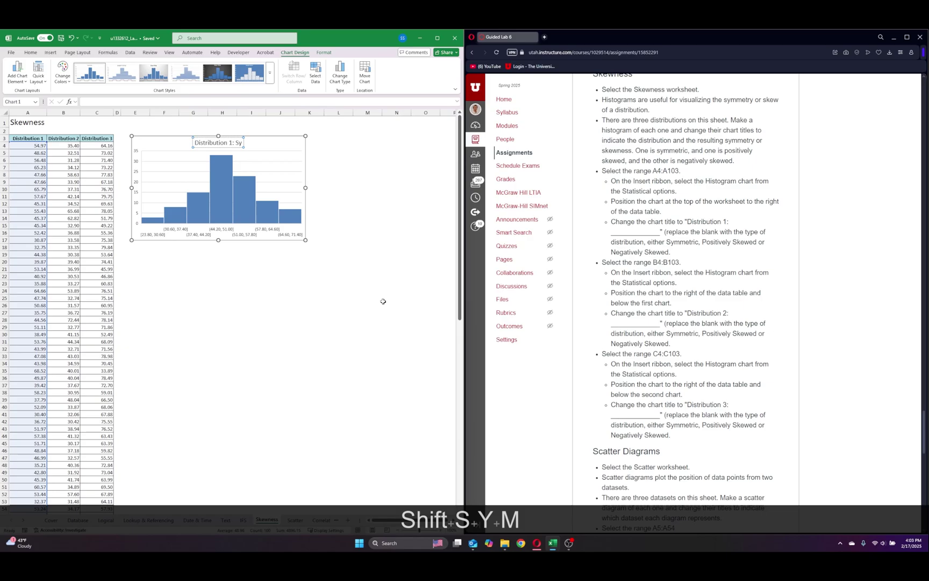
type("mmetric")
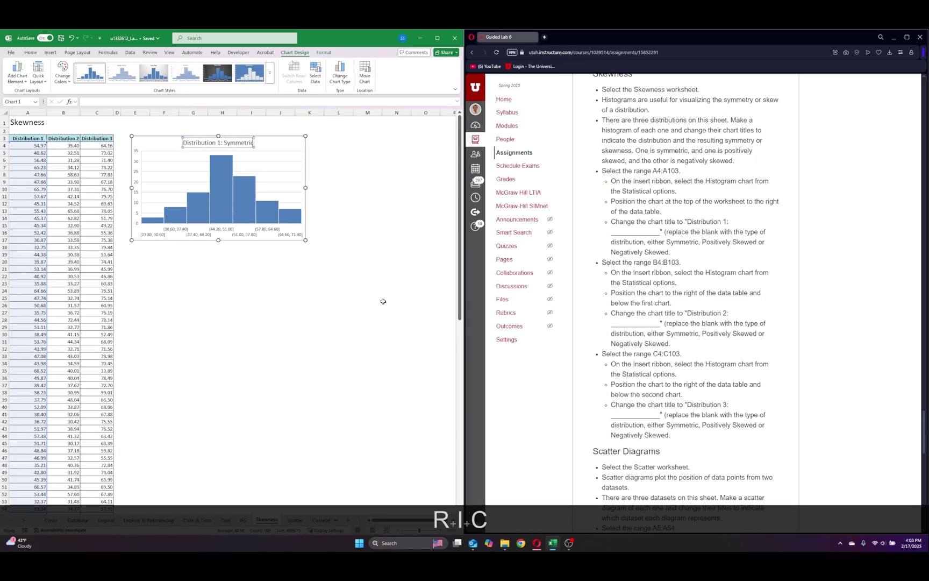
left_click(383, 301)
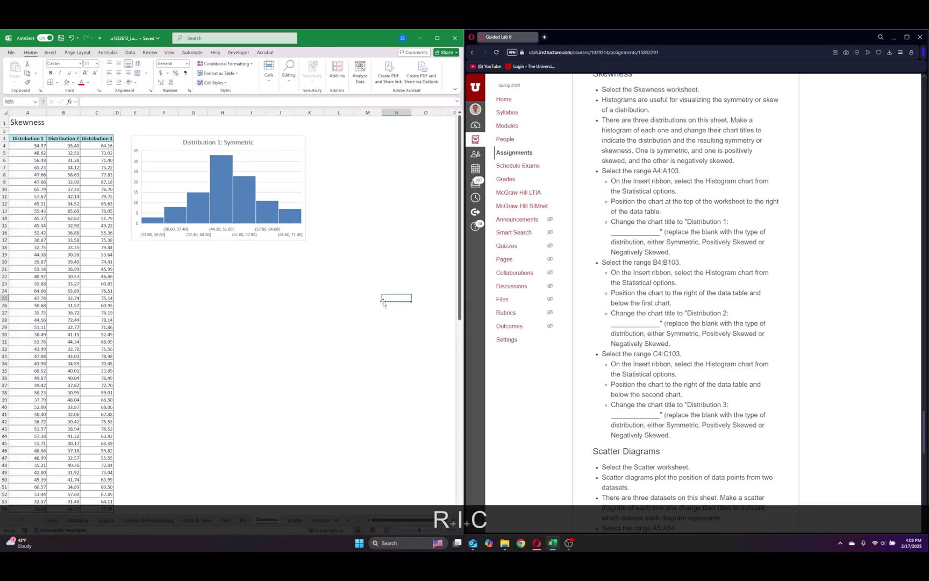
- Insert a histogram of the range B4:B103 and align it directly below the Distribution 1 chart
left_click(68, 146)
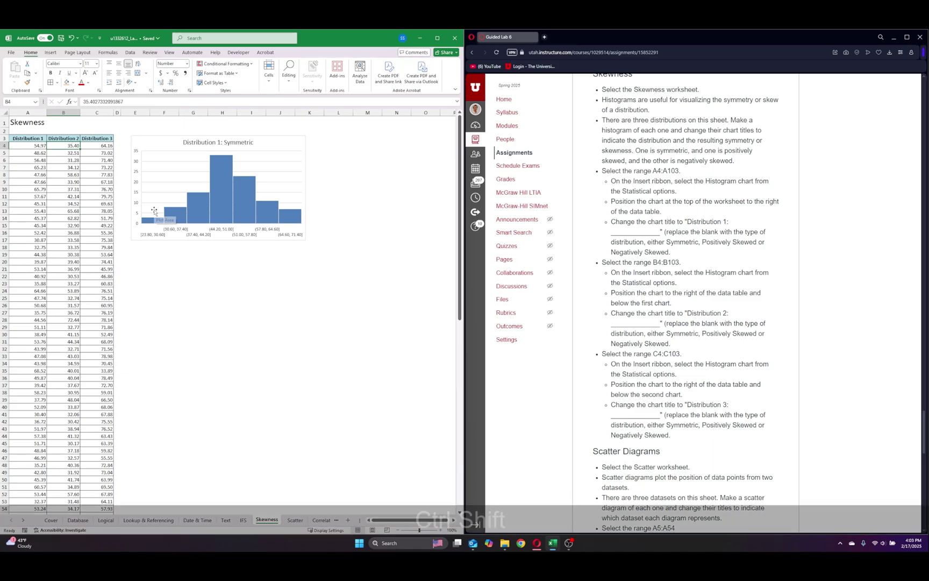
key("ctrl+shift+Down")
scroll(166, 222, "up", 15)
left_click(47, 52)
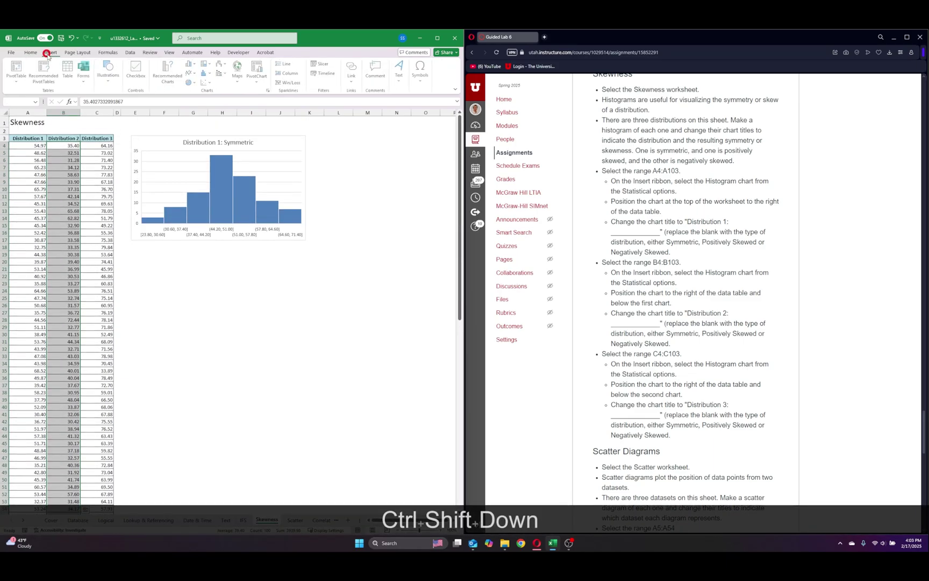
left_click(204, 76)
left_click(213, 95)
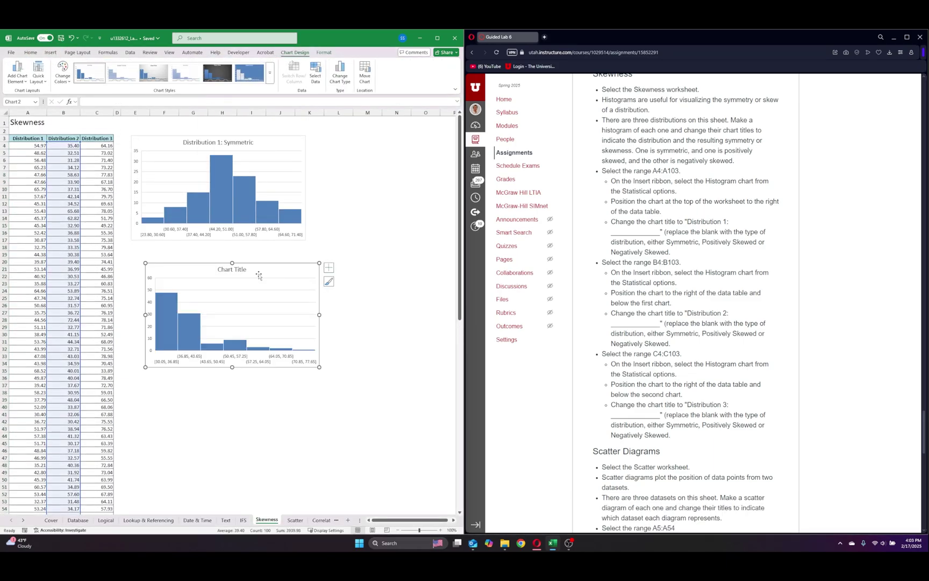
left_click_drag(258, 276, 245, 262)
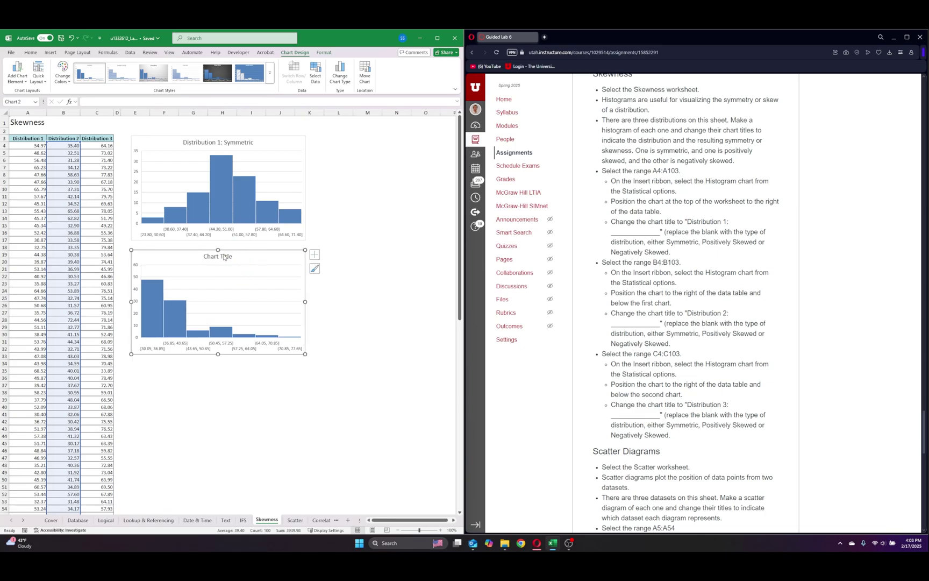
- Change the second histogram's title to "Distribution 2: Positively Skewed"
left_click(225, 257)
triple_click(224, 257)
type("D")
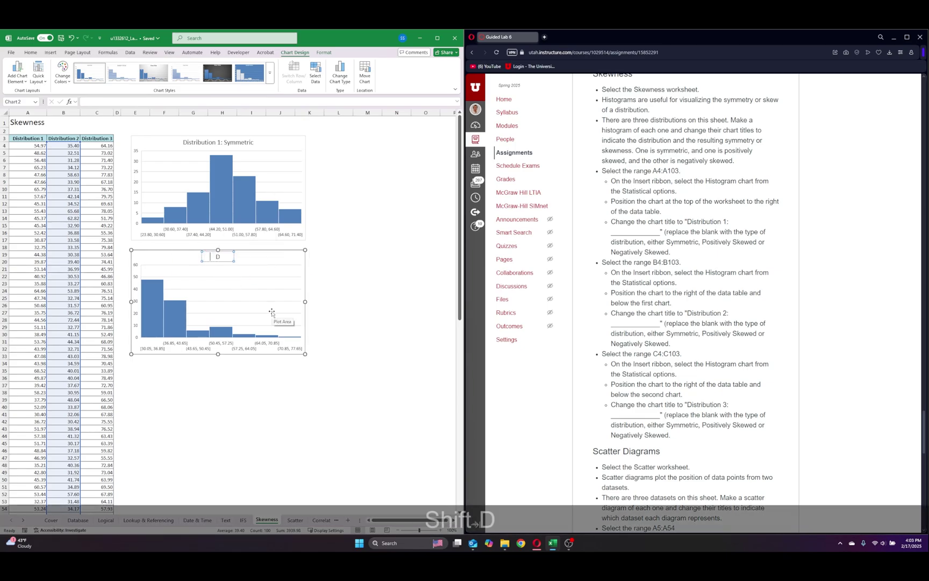
type("isti")
key("BackSpace")
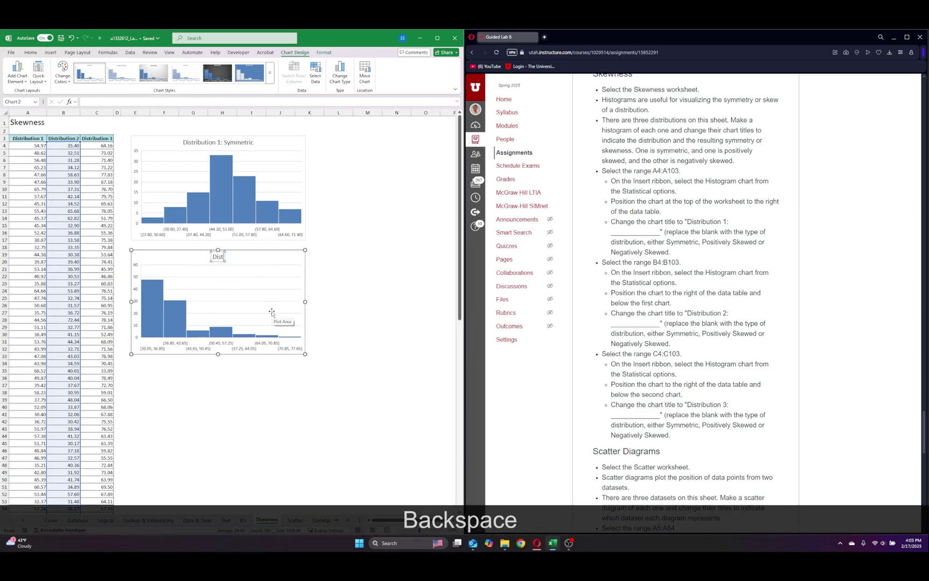
type("ribution")
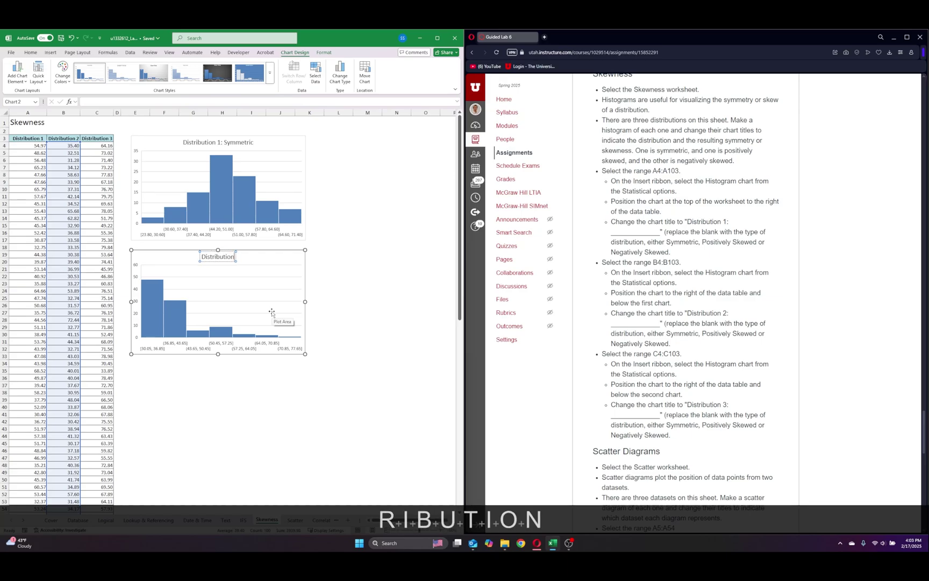
type(" 2:")
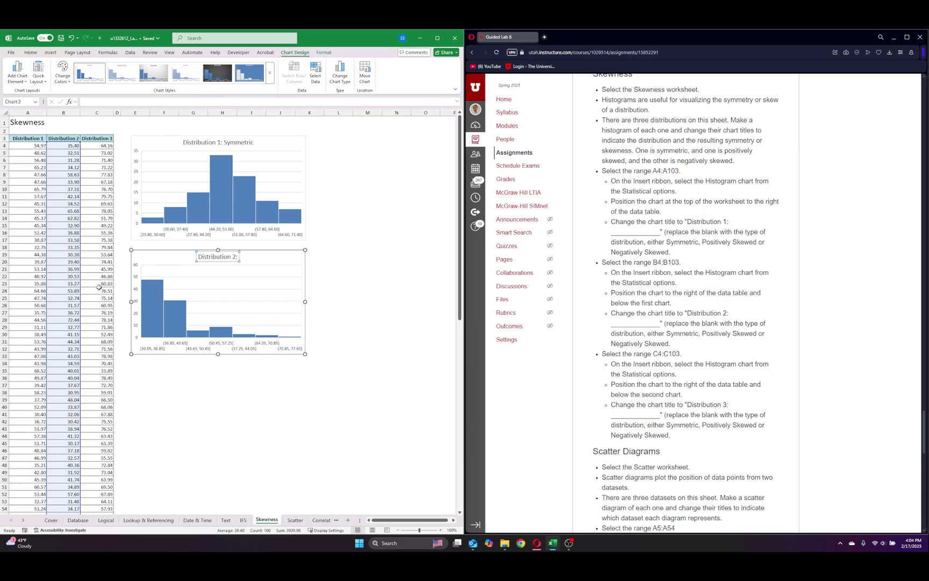
type("Posi")
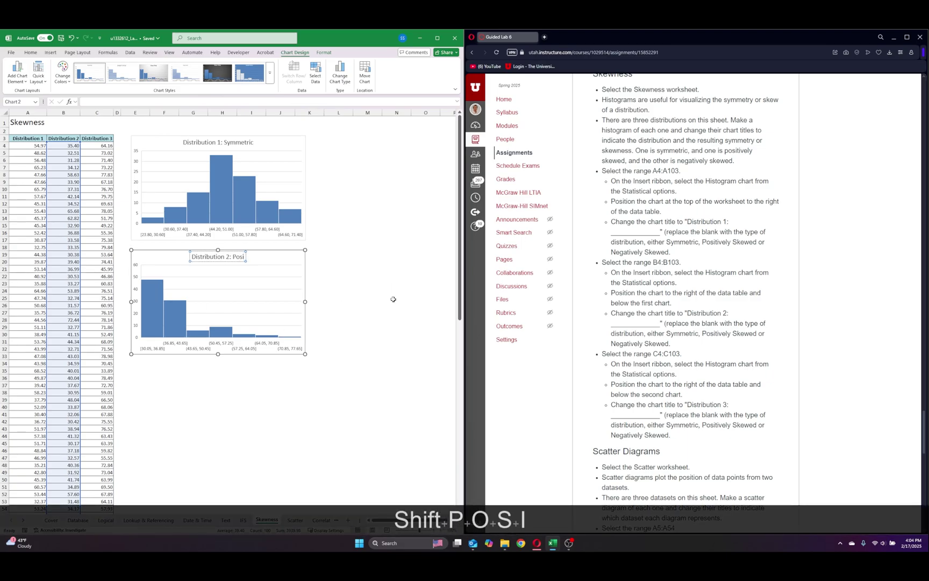
type("tively ")
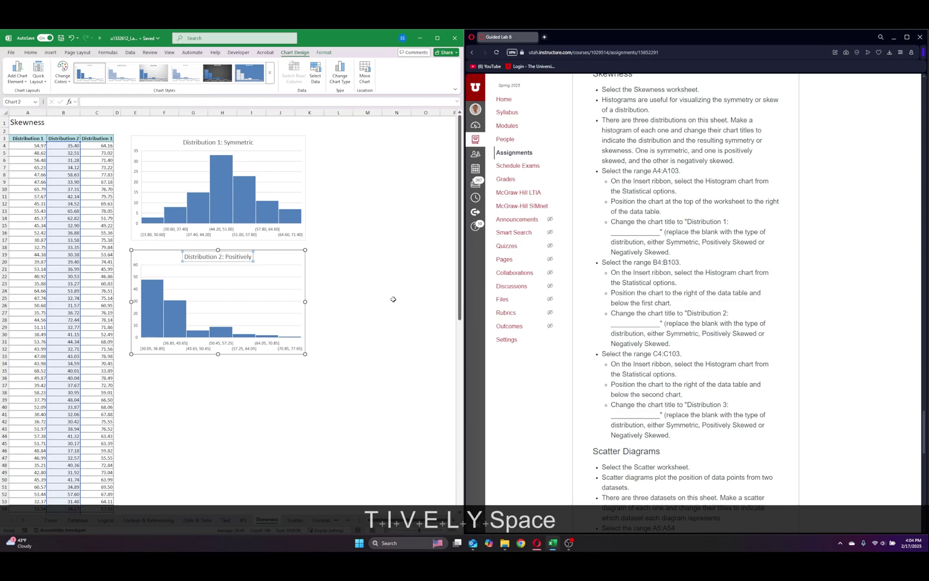
type("Skewed")
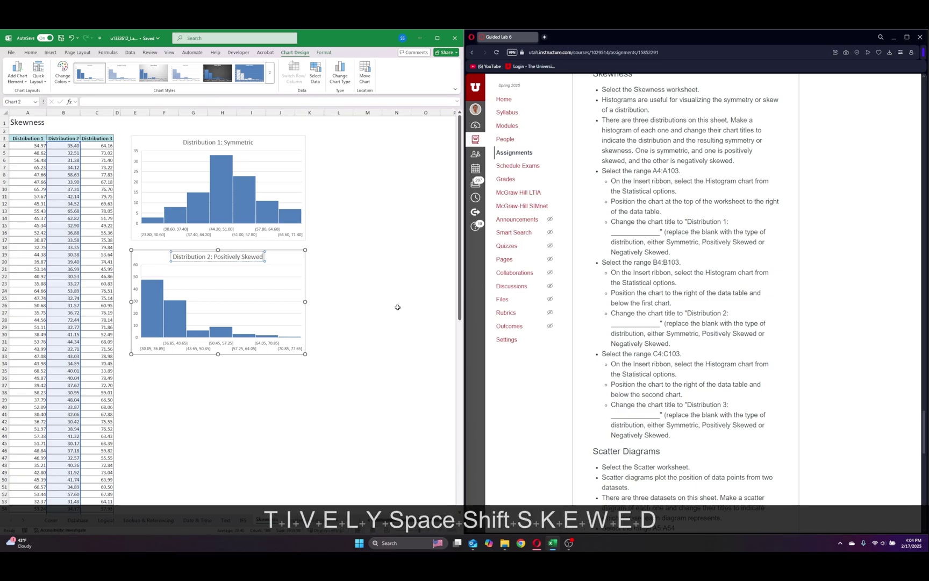
left_click(399, 333)
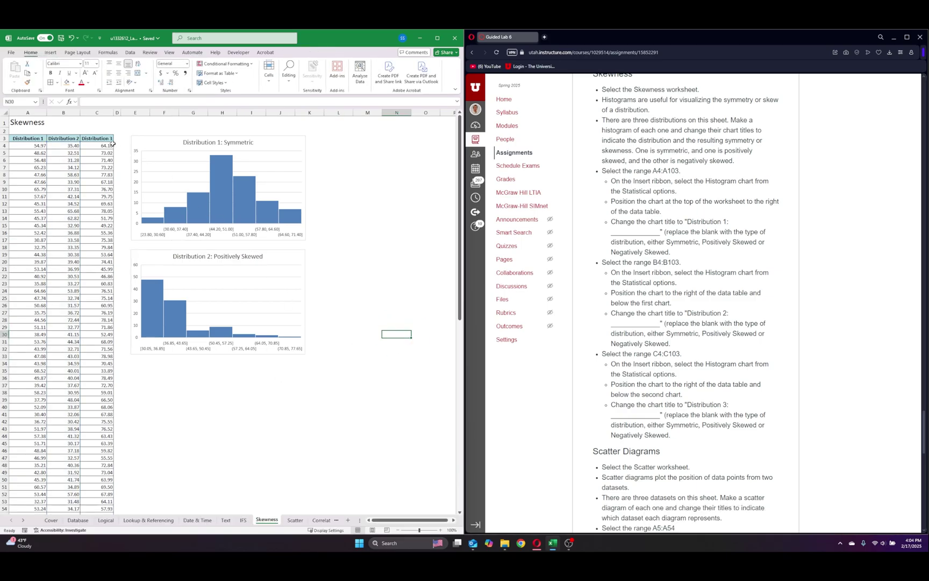
- Insert a histogram of the range C4:C103 and align it directly below the Distribution 2 chart
left_click(98, 145)
key("ctrl+shift+Down")
scroll(165, 205, "up", 15)
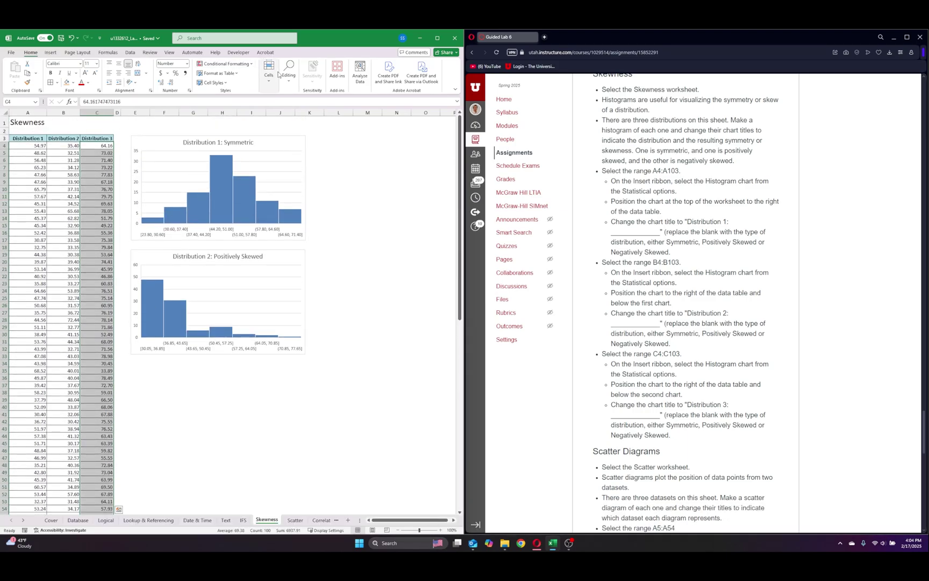
left_click(48, 53)
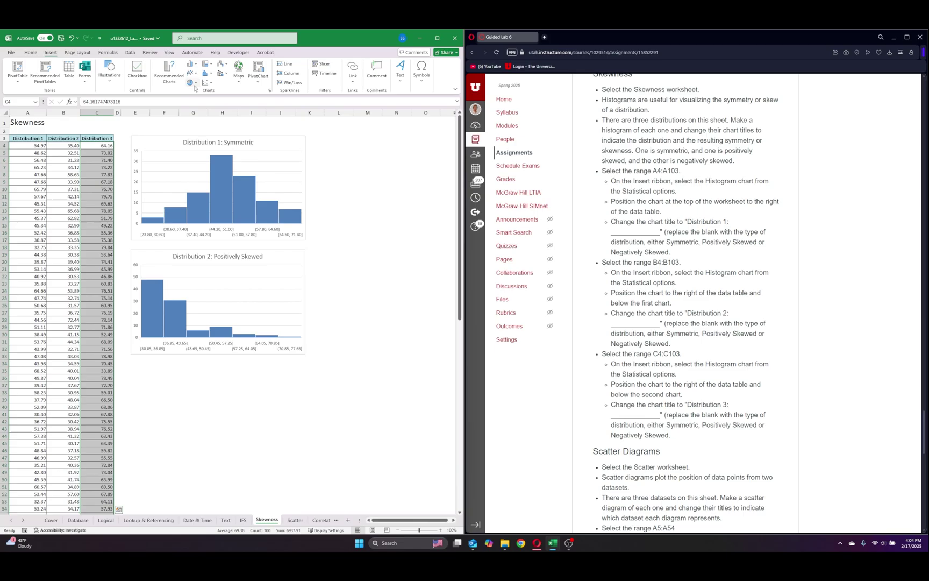
left_click(206, 73)
left_click(211, 98)
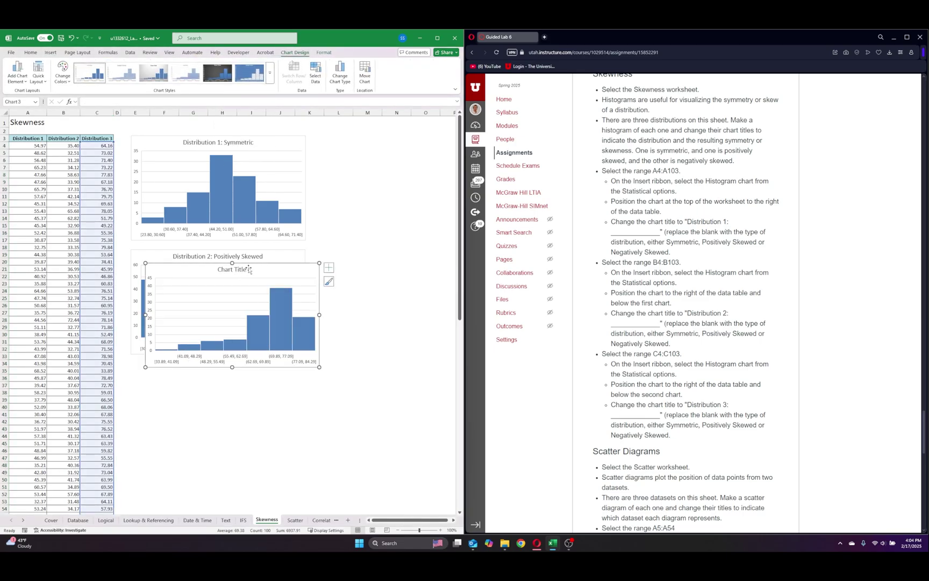
left_click_drag(255, 263, 243, 365)
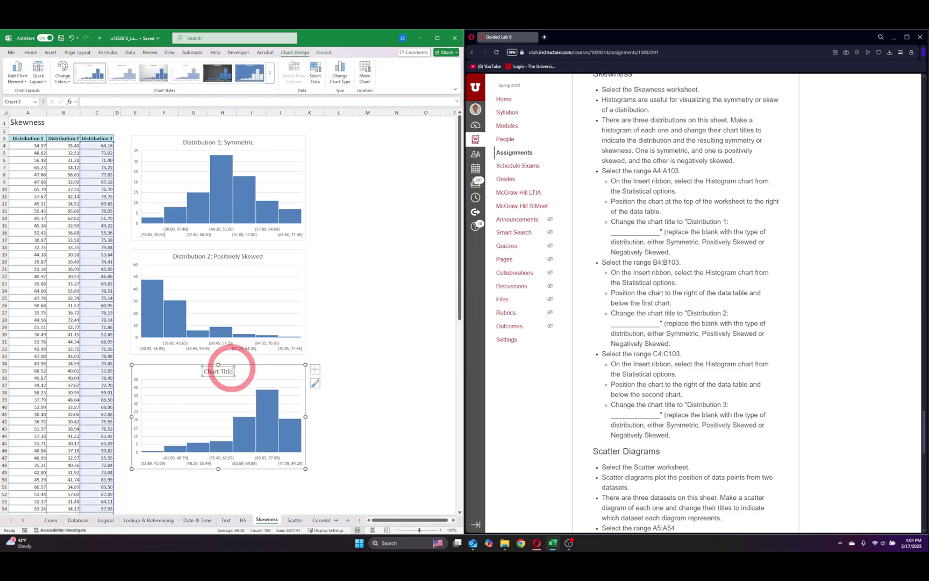
- Change the third histogram's title to "Distribution 3: Negatively Skewed"
triple_click(222, 371)
type("Dist")
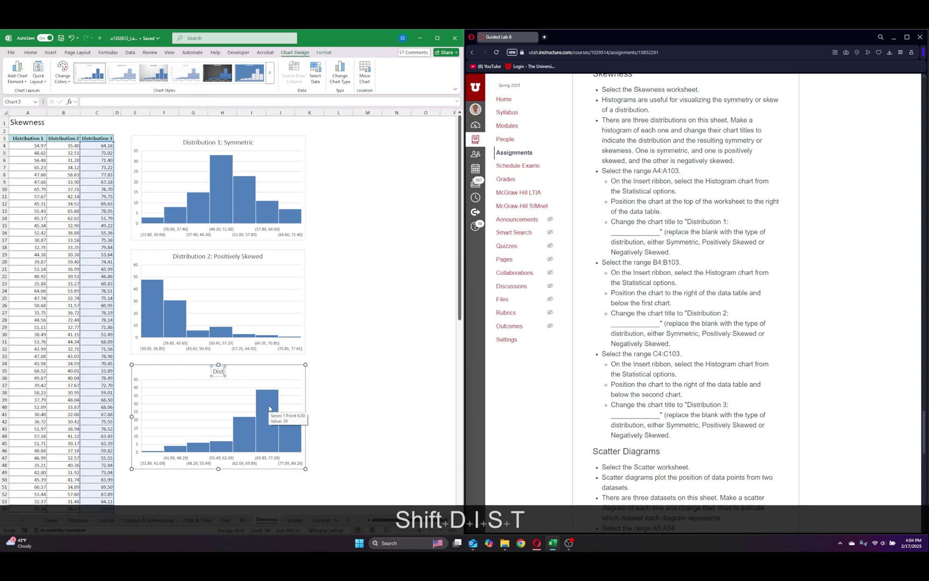
type("ribut")
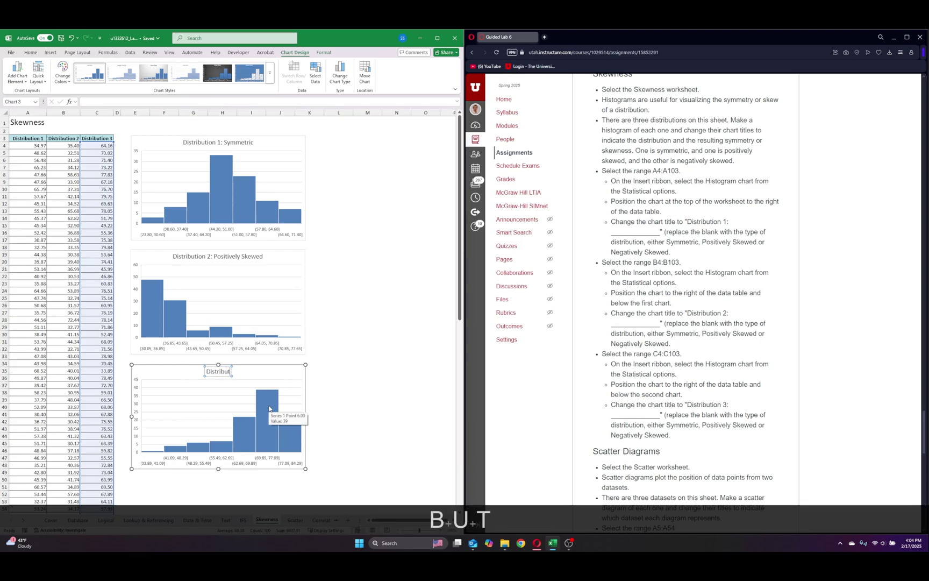
type("ion 3: ")
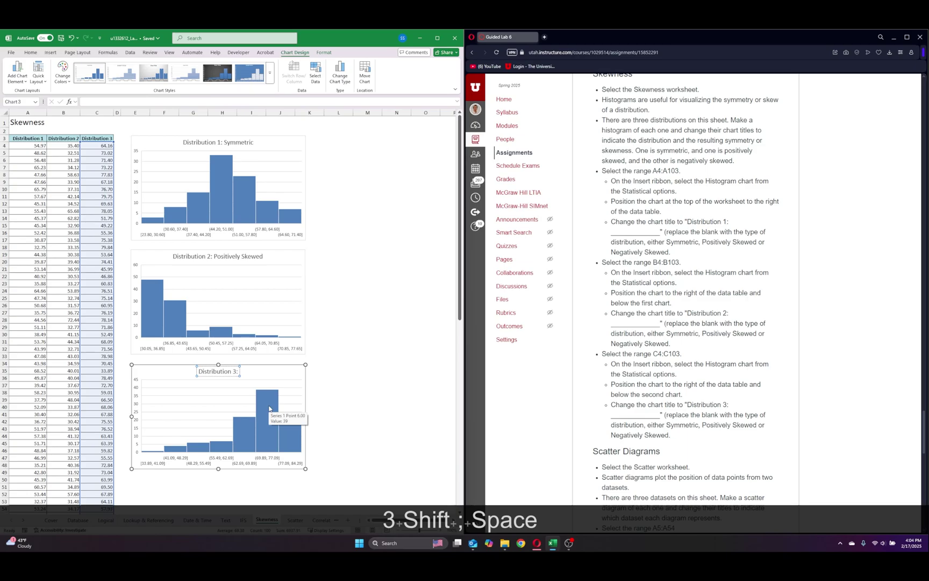
type("Neg")
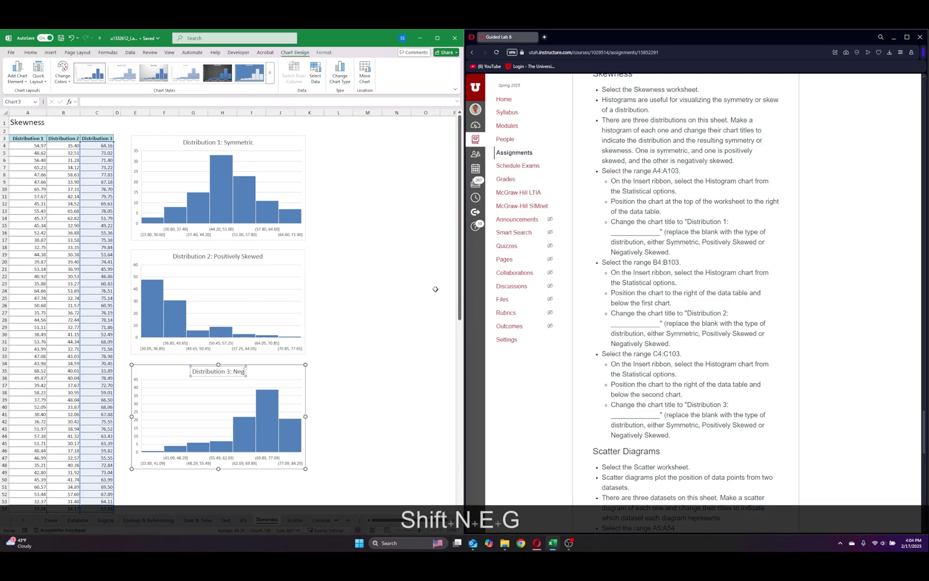
type("ative")
key("BackSpace")
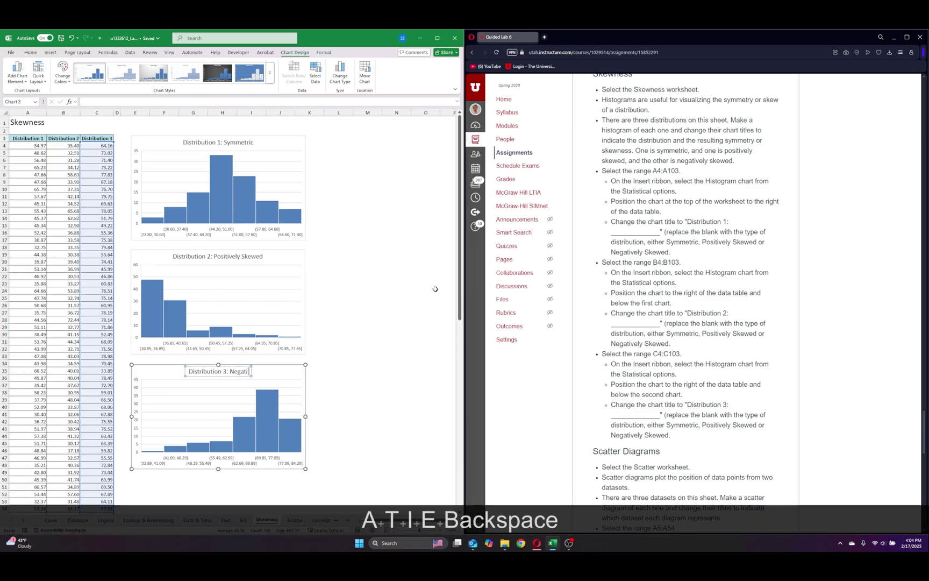
type("vely Skewed")
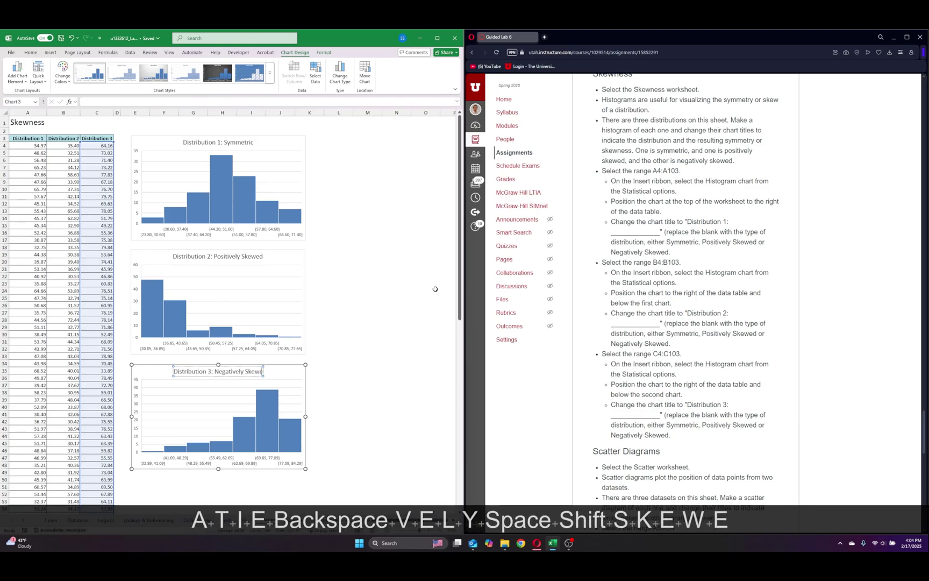
- Finish editing the third histogram's title and look over the three stacked histograms
left_click(395, 284)
scroll(359, 344, "down", 3)
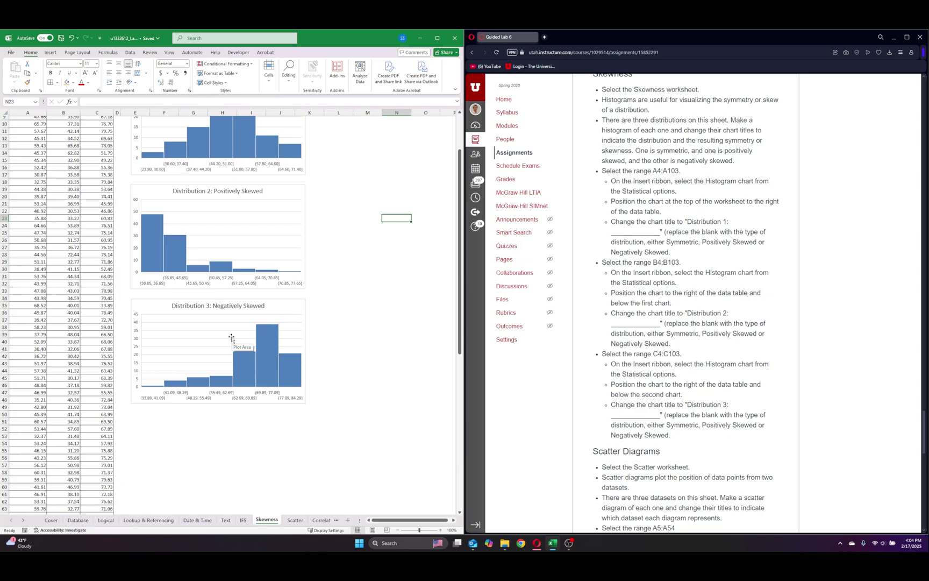
scroll(150, 365, "up", 3)
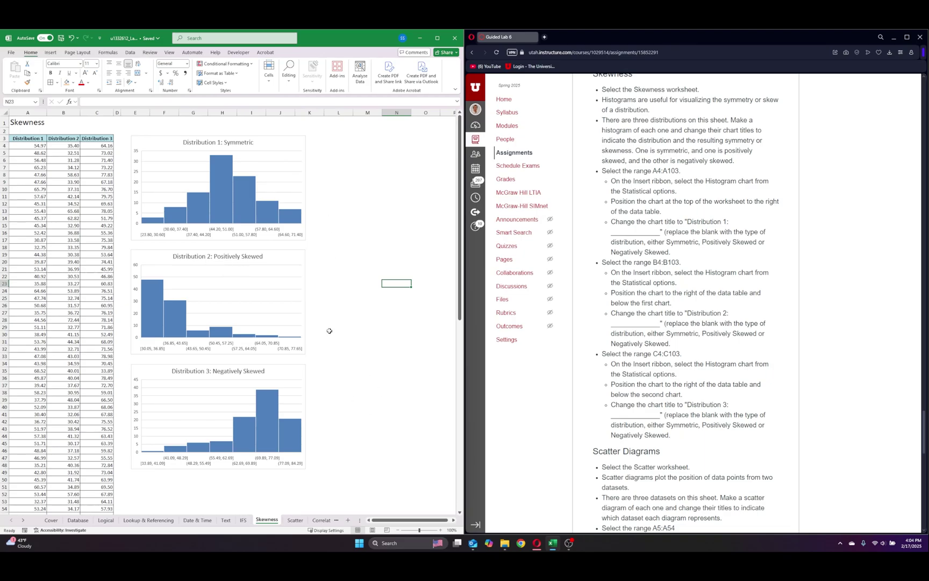
- Open the Scatter worksheet and examine the Hours Studied and Exam Score columns of the three datasets
left_click(296, 520)
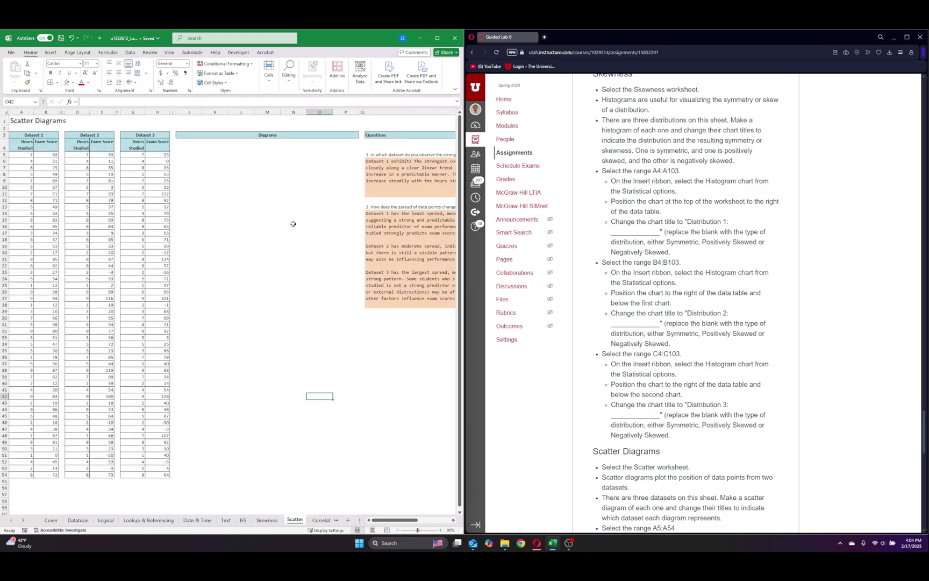
left_click_drag(418, 531, 369, 517)
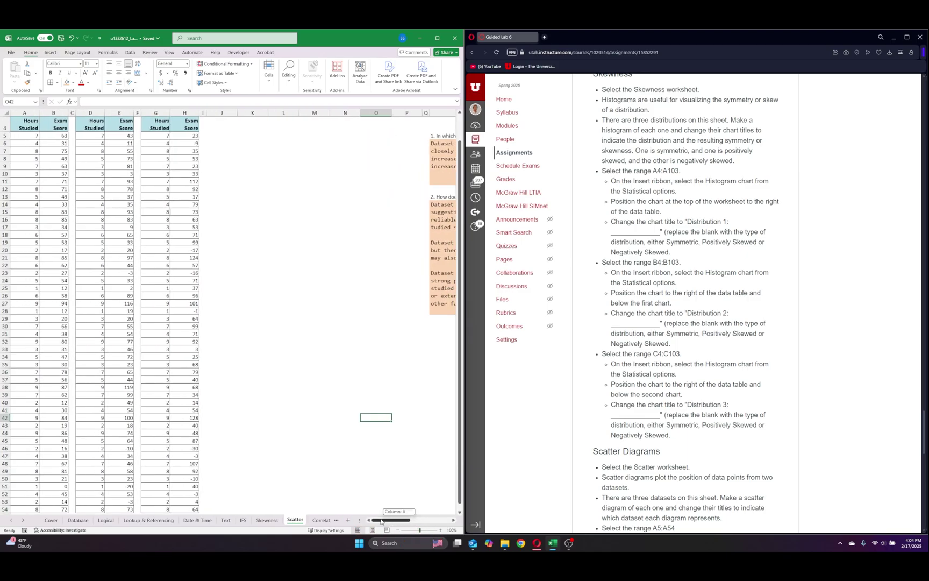
left_click_drag(420, 531, 349, 511)
scroll(8, 109, "up", 3)
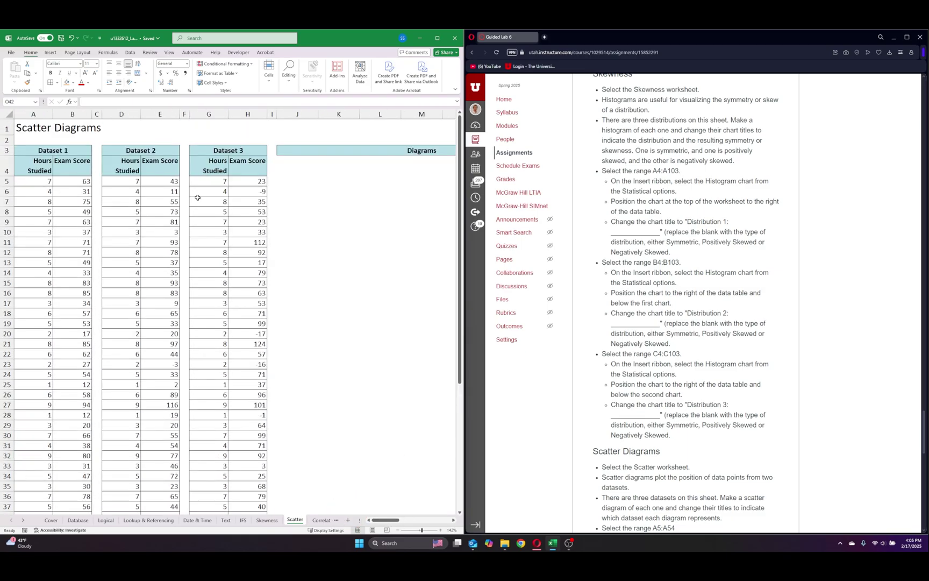
scroll(197, 198, "down", 9)
scroll(241, 321, "up", 9)
left_click_drag(376, 519, 348, 510)
left_click(39, 162)
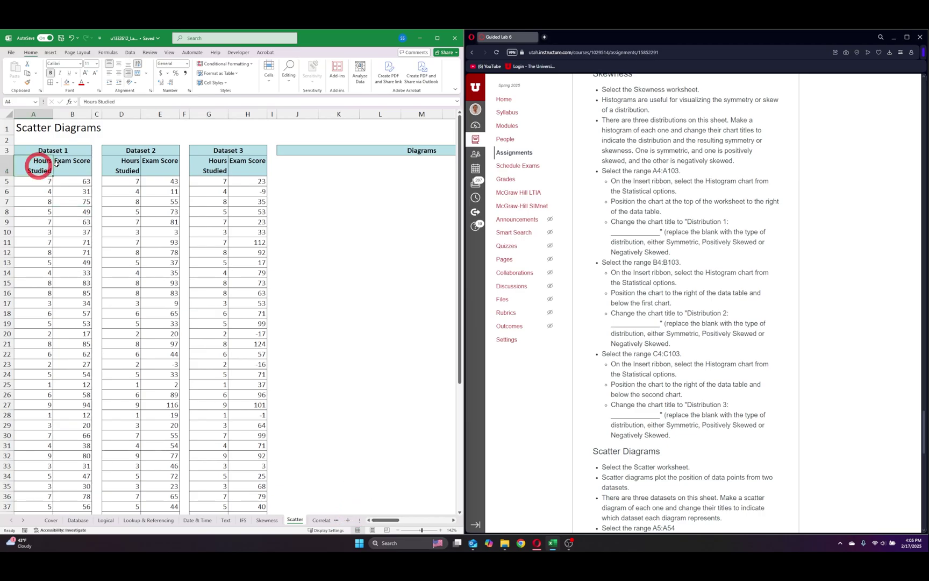
left_click(72, 164)
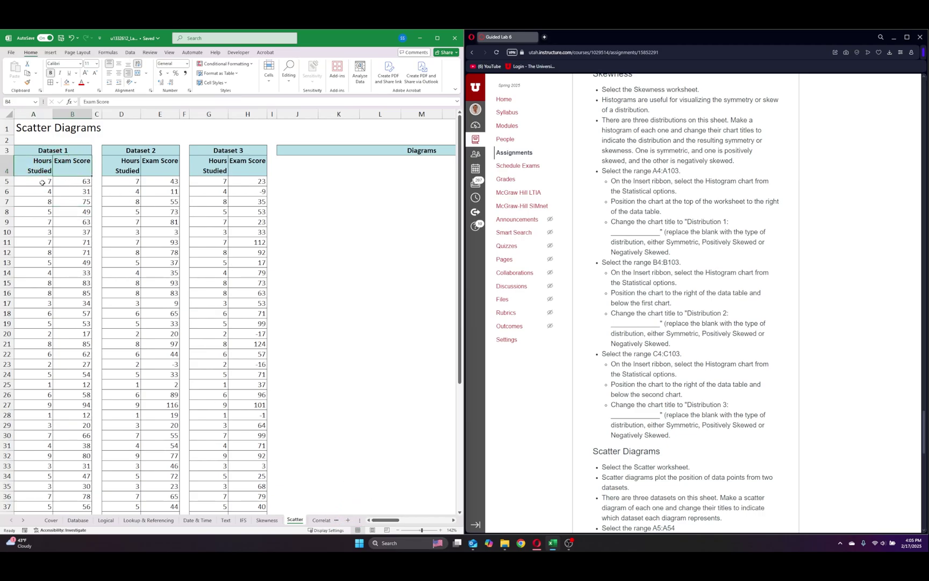
- Insert a markers-only scatter chart of the range A5:B54 and place it directly below the Diagrams heading
left_click(42, 183)
key("ctrl+shift+Right")
key("ctrl+shift+Down")
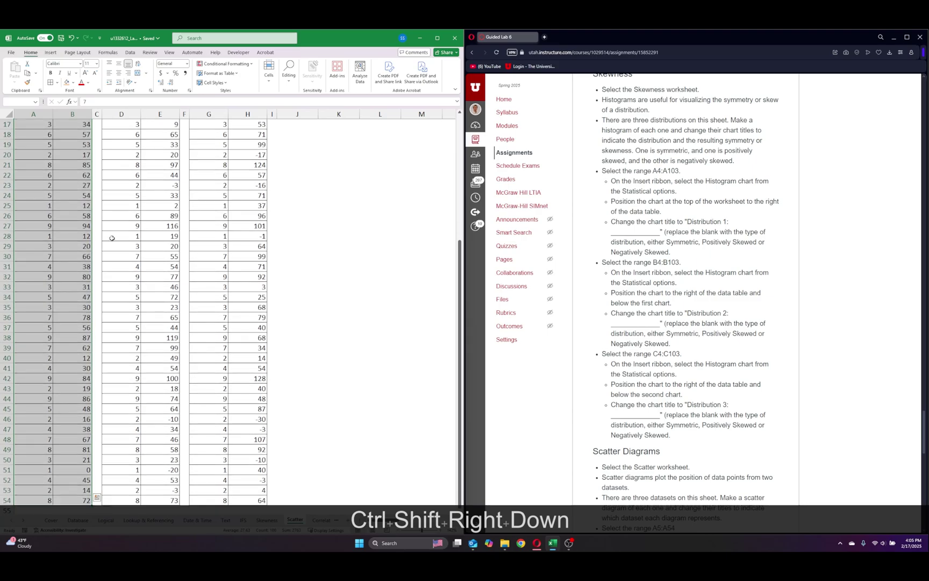
scroll(112, 238, "up", 5)
left_click(50, 52)
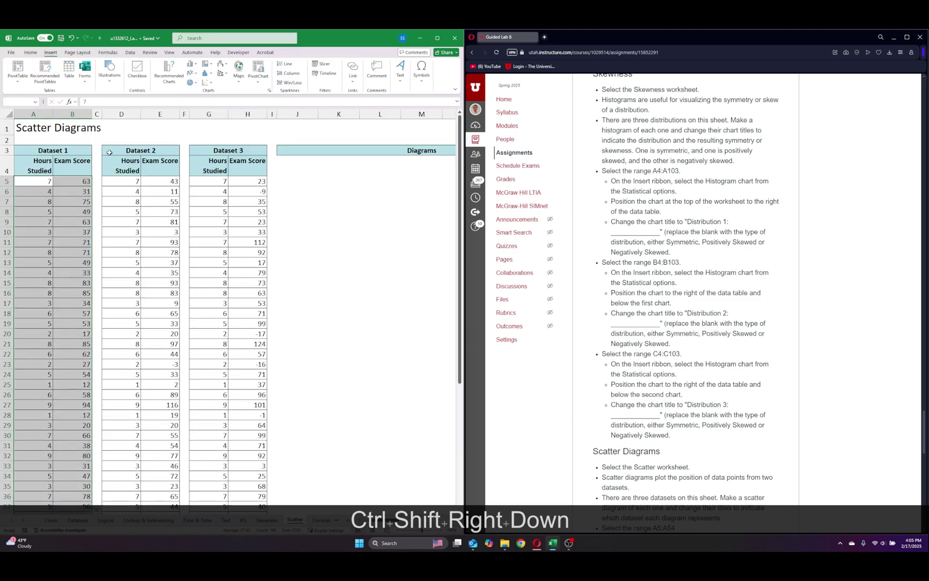
left_click(207, 82)
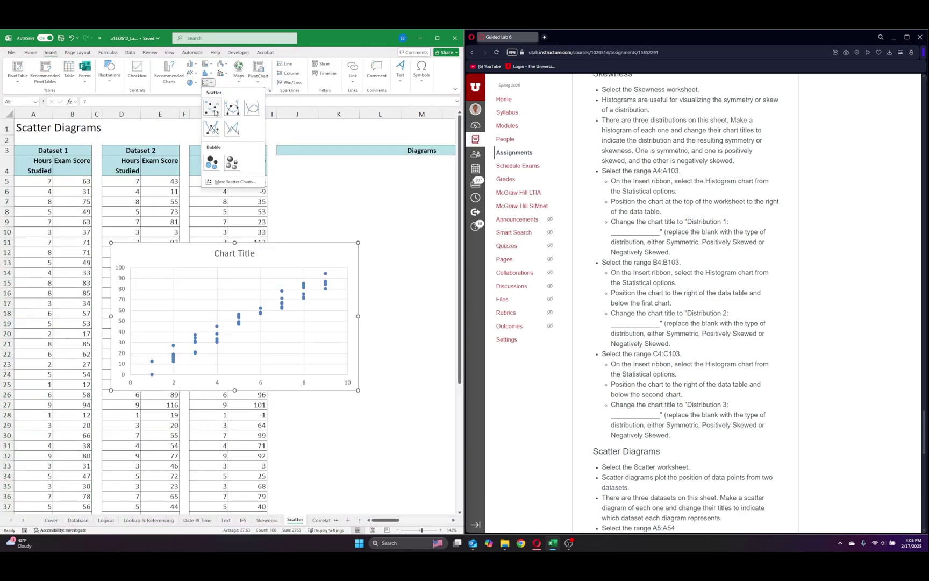
left_click(215, 111)
left_click_drag(226, 333, 390, 257)
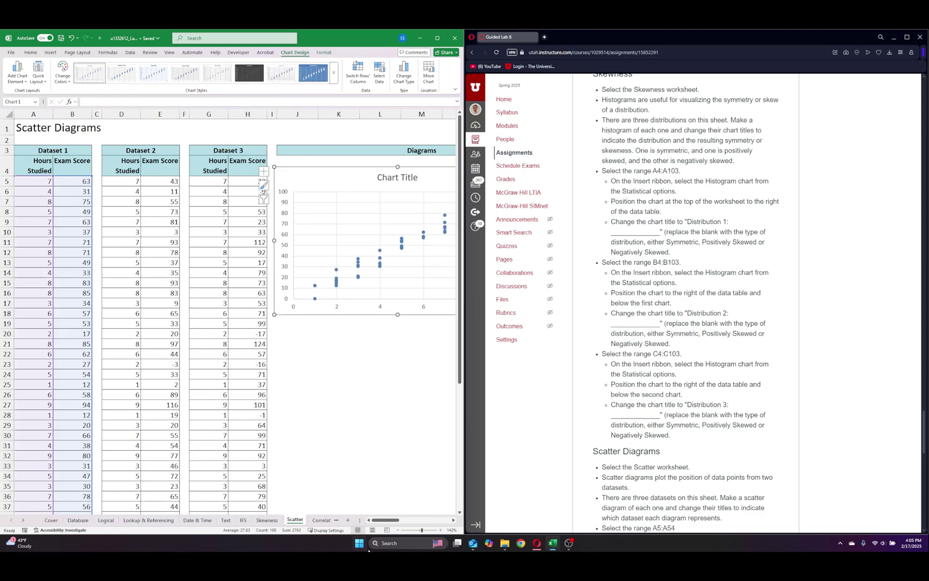
left_click_drag(385, 520, 393, 520)
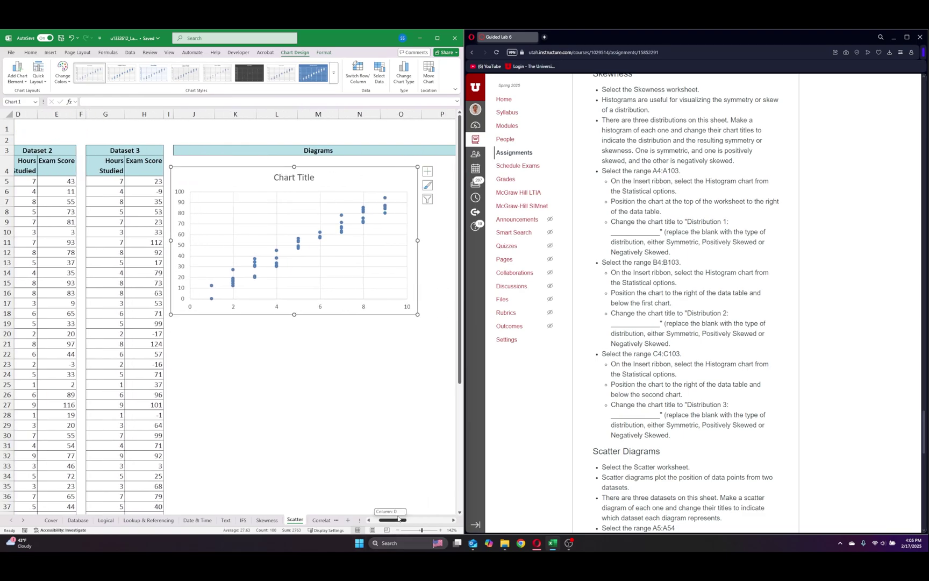
left_click(346, 185)
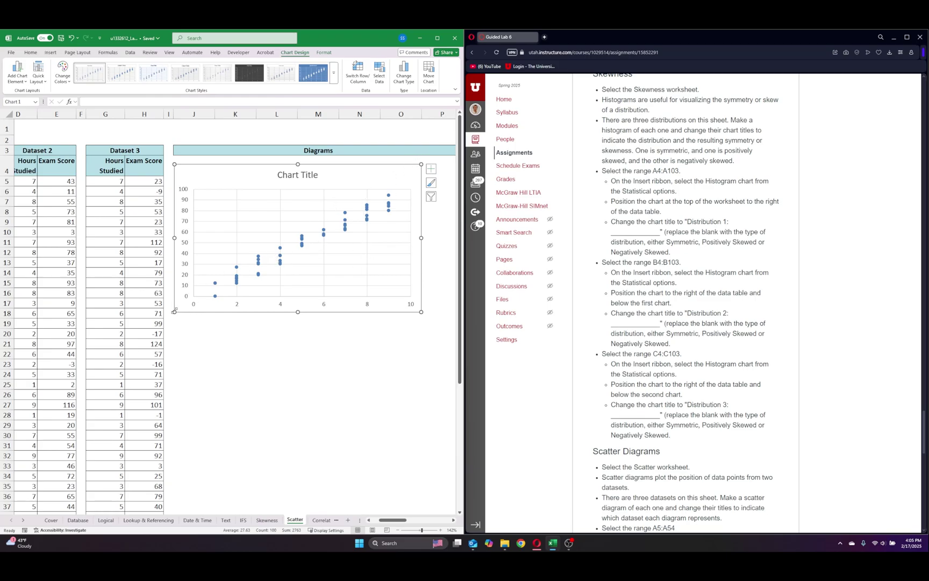
- Add a trendline to the first scatter chart
left_click(431, 170)
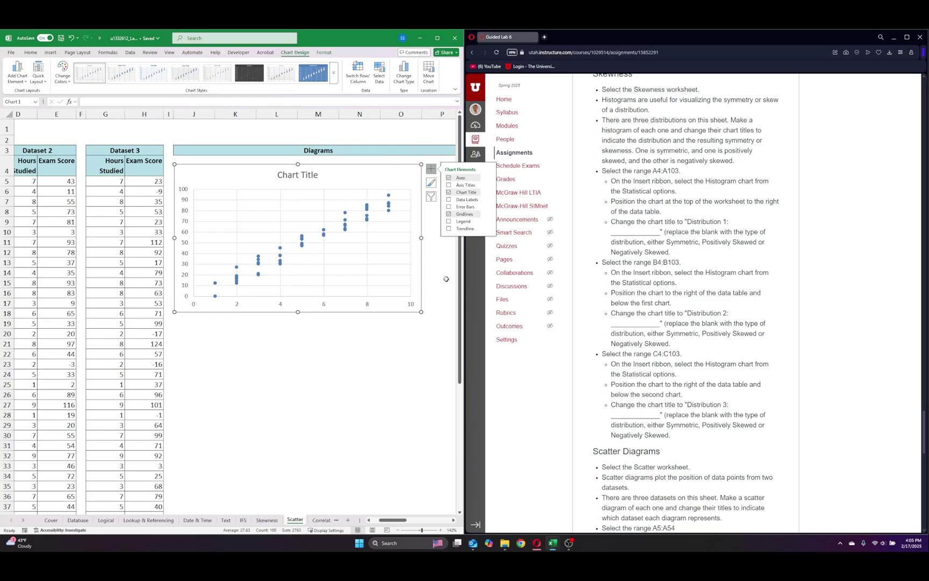
left_click(448, 228)
left_click(373, 353)
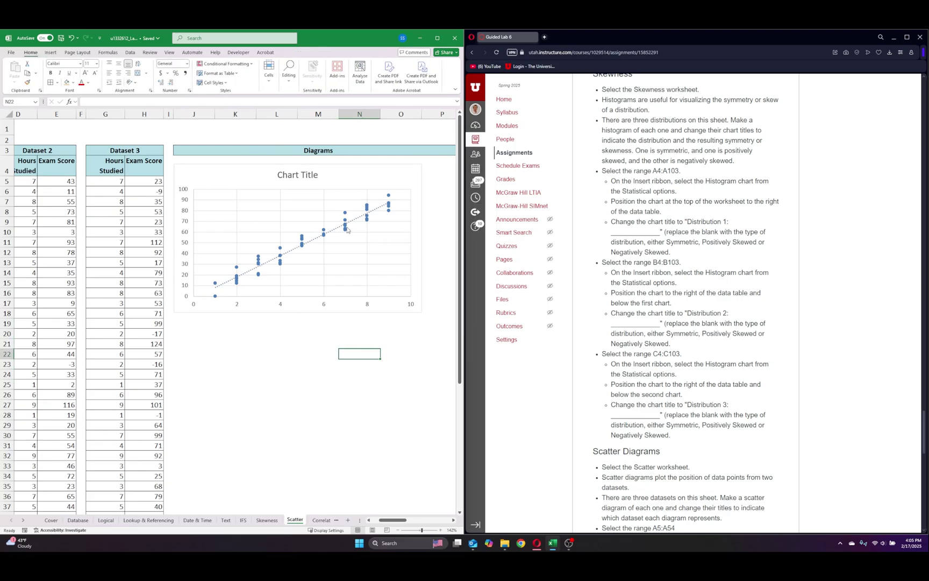
- Change the first scatter chart's title to "Dataset 1"
left_click(317, 175)
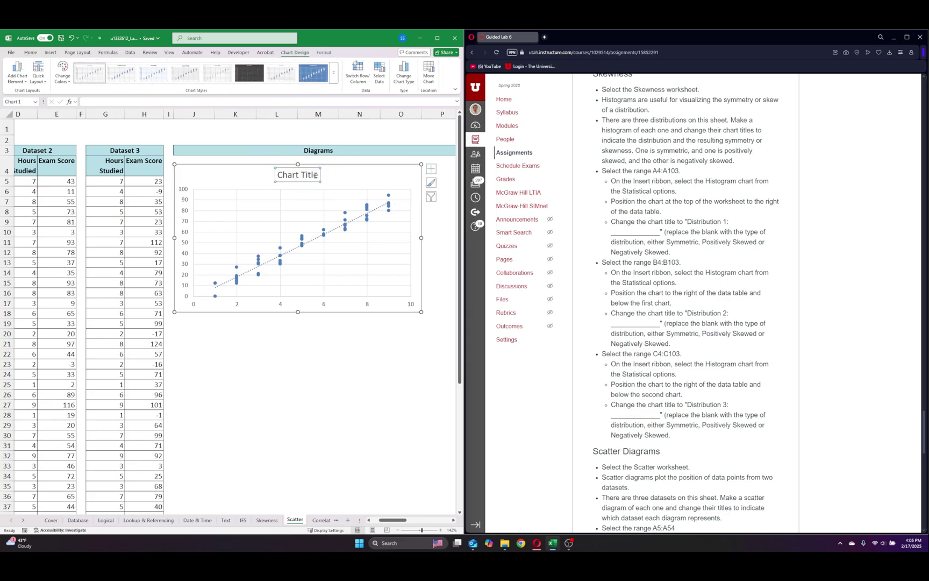
left_click(275, 175)
key("BackSpace")
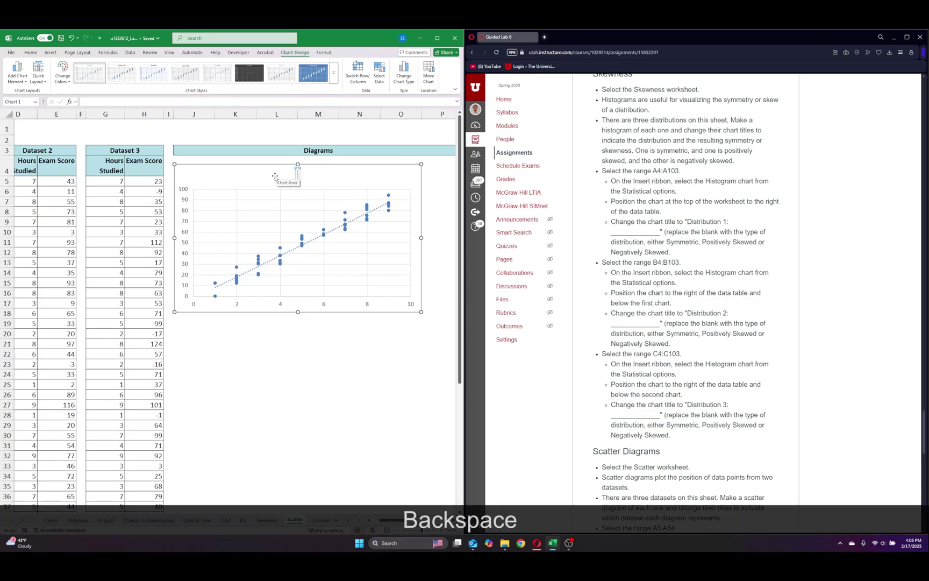
scroll(688, 301, "down", 6)
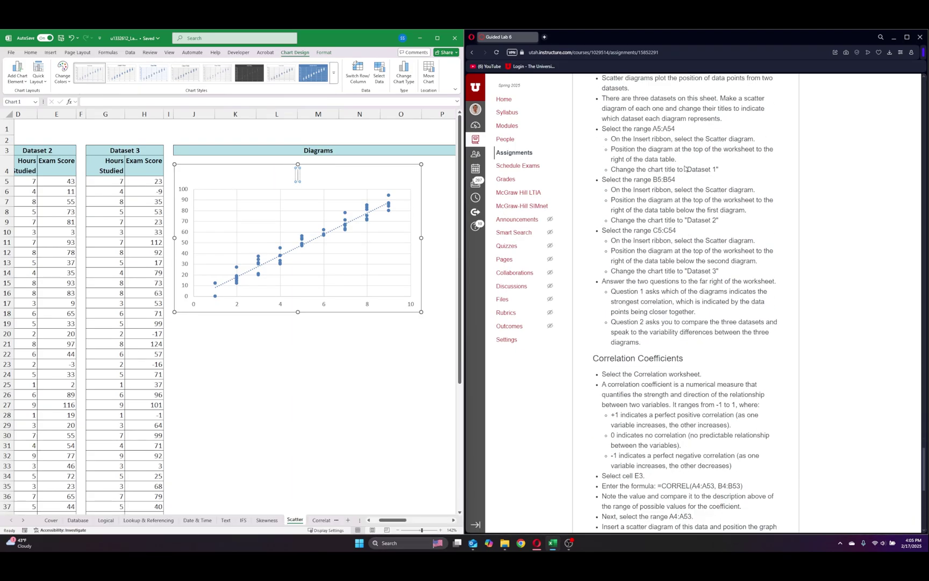
type("Data")
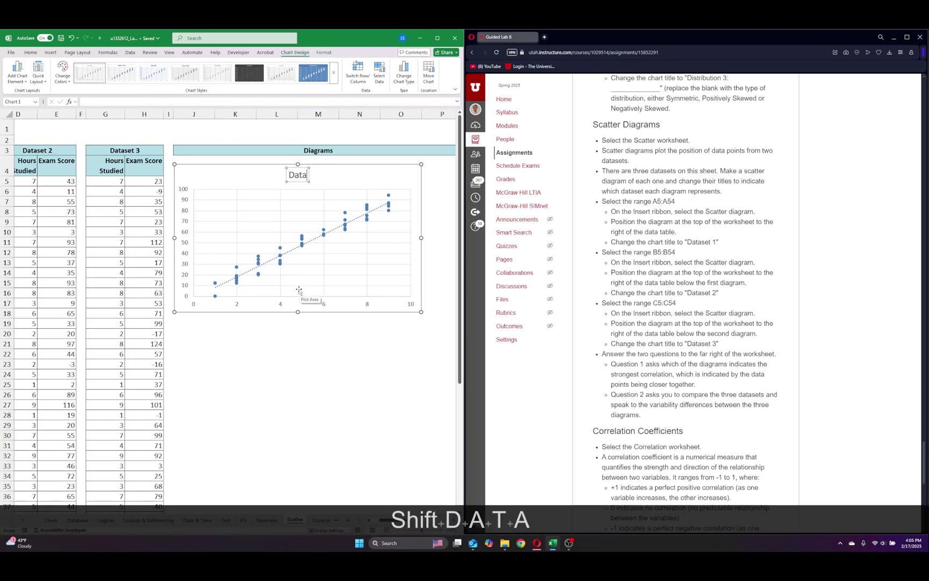
type("set 1")
left_click(305, 354)
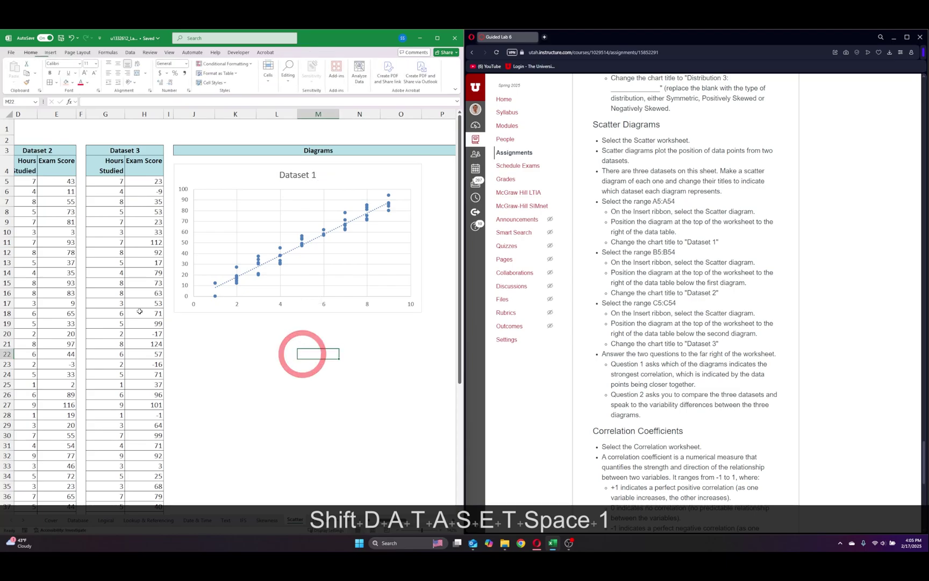
- Insert a markers-only scatter chart of the range D5:E54 and align it directly below the Dataset 1 chart
scroll(316, 511, "left", 3)
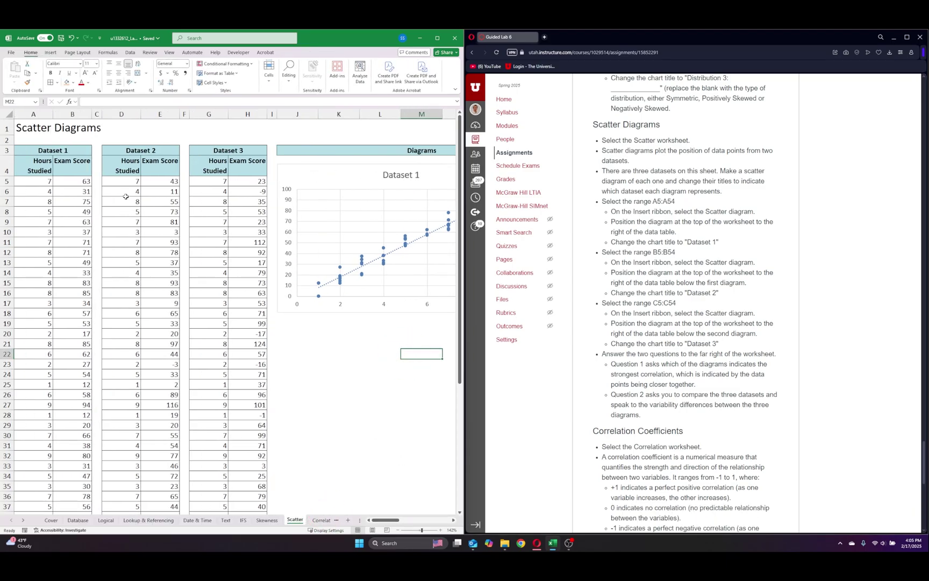
left_click(123, 183)
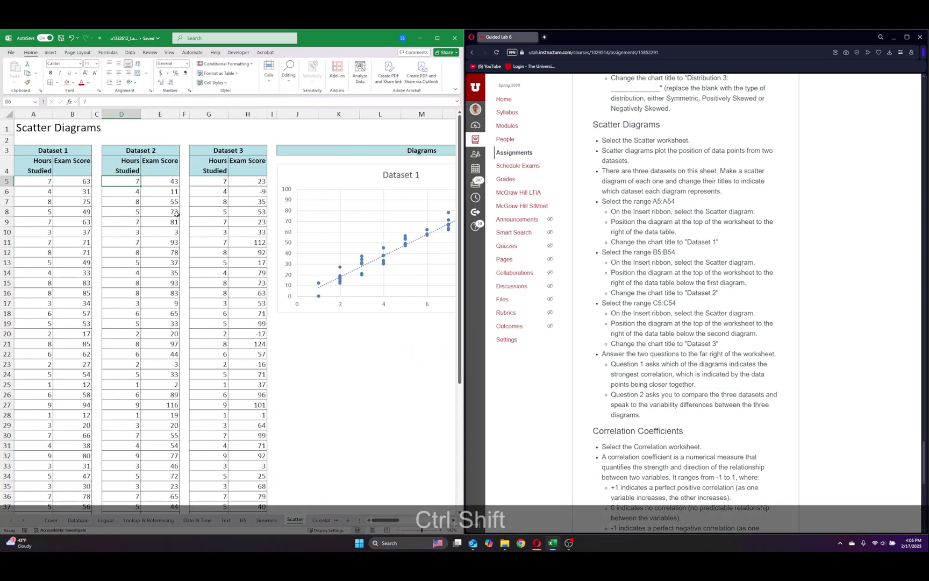
key("ctrl+shift+Right")
key("ctrl+shift+Down")
scroll(213, 153, "up", 7)
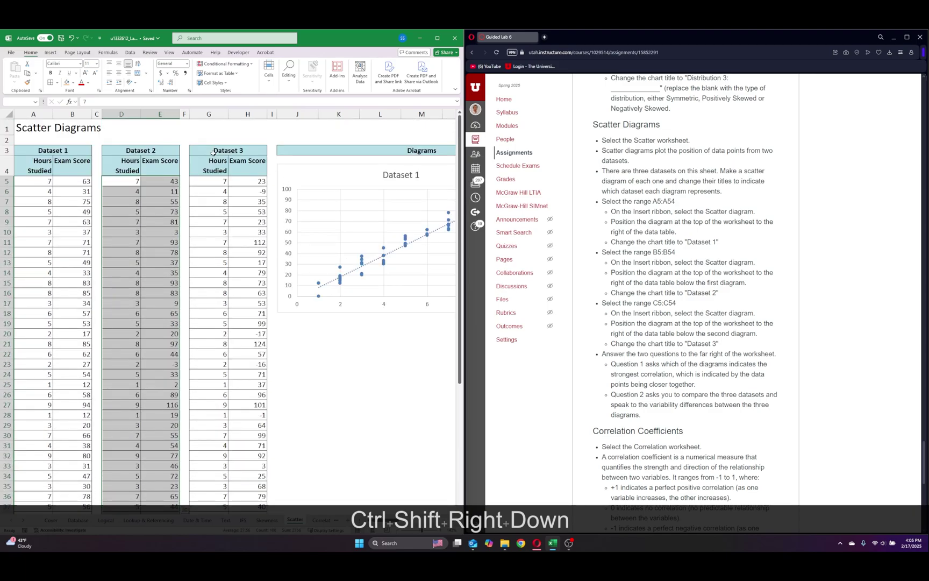
left_click(51, 53)
left_click(208, 74)
left_click(213, 115)
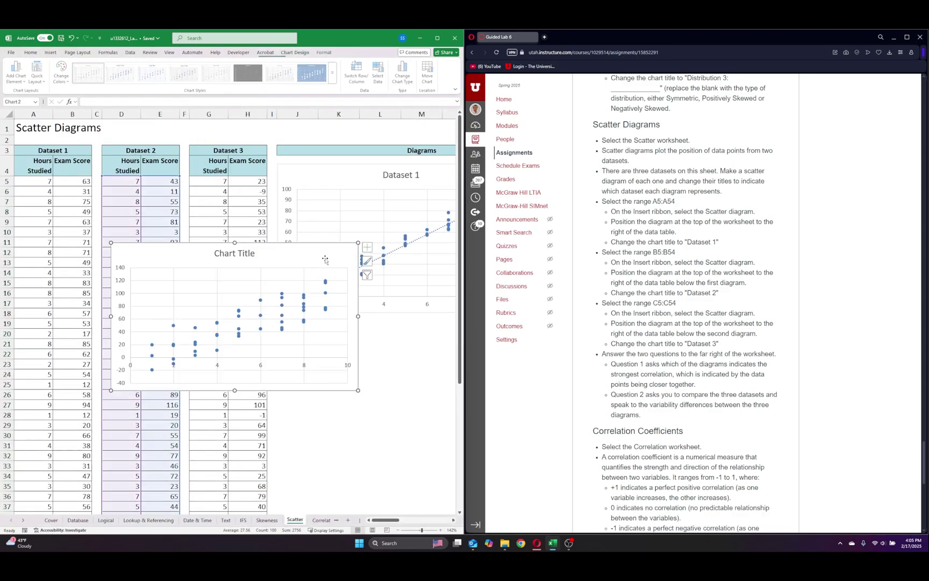
left_click_drag(325, 259, 460, 362)
left_click_drag(386, 520, 395, 520)
left_click_drag(312, 356, 251, 335)
- Change the second scatter chart's title to "Dataset 2" and add a trendline to it
left_click(292, 335)
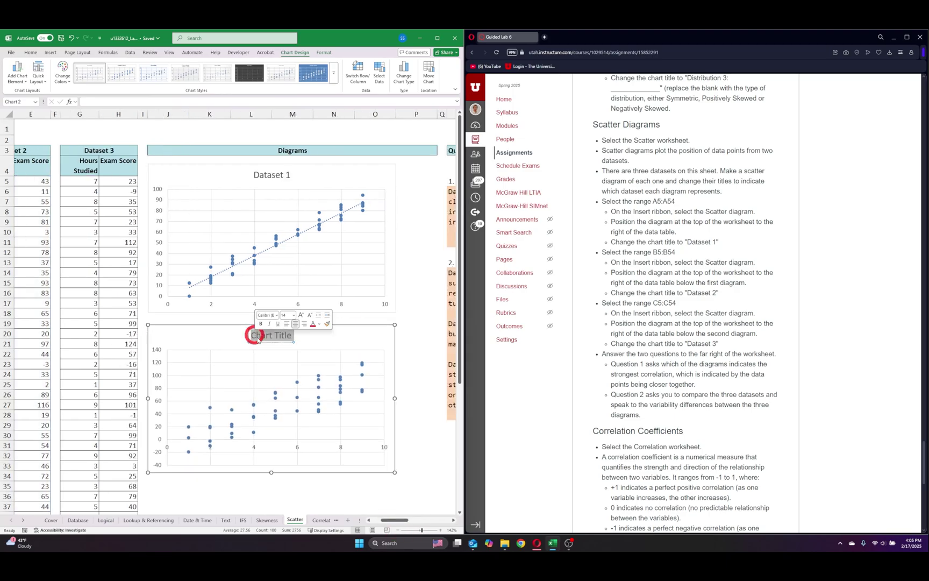
type("Dataset 2")
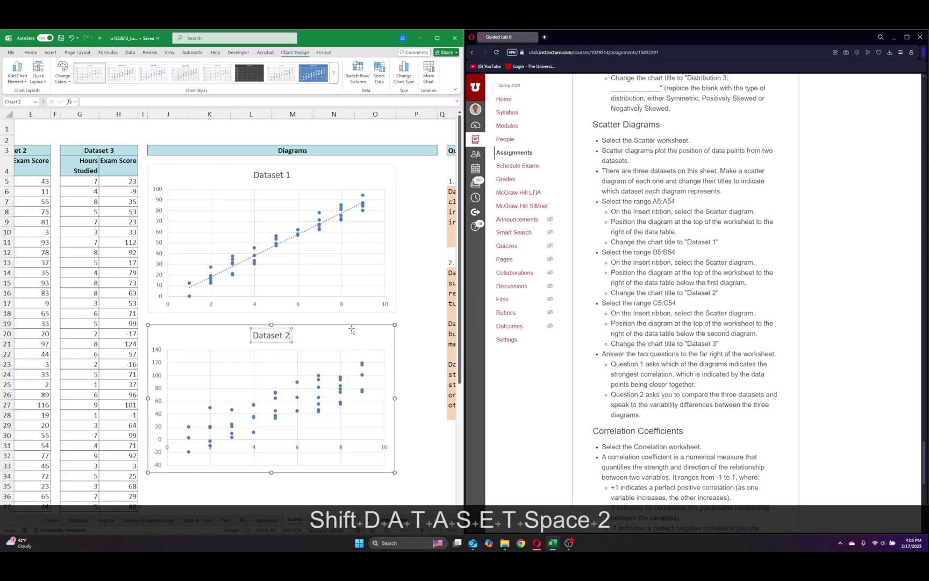
left_click(366, 366)
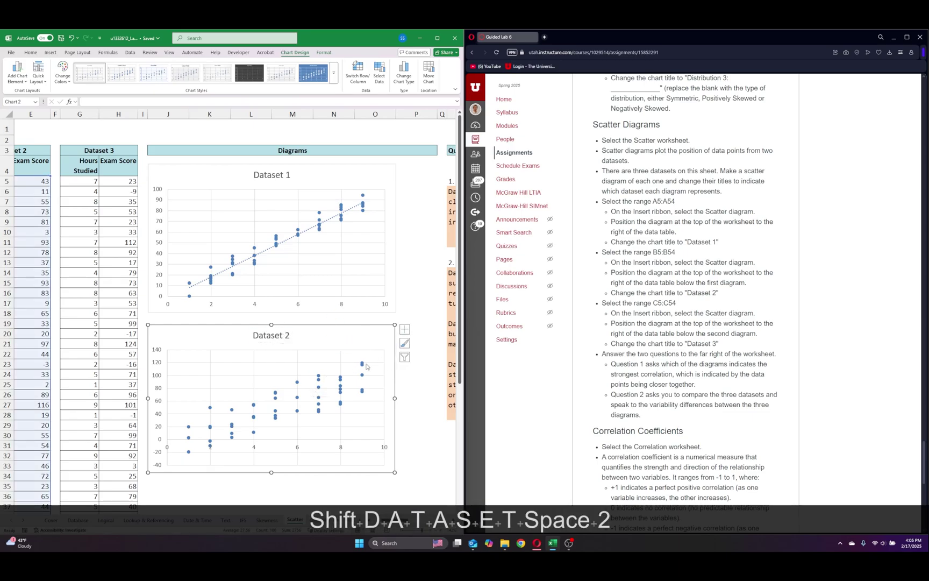
left_click(404, 329)
left_click(422, 388)
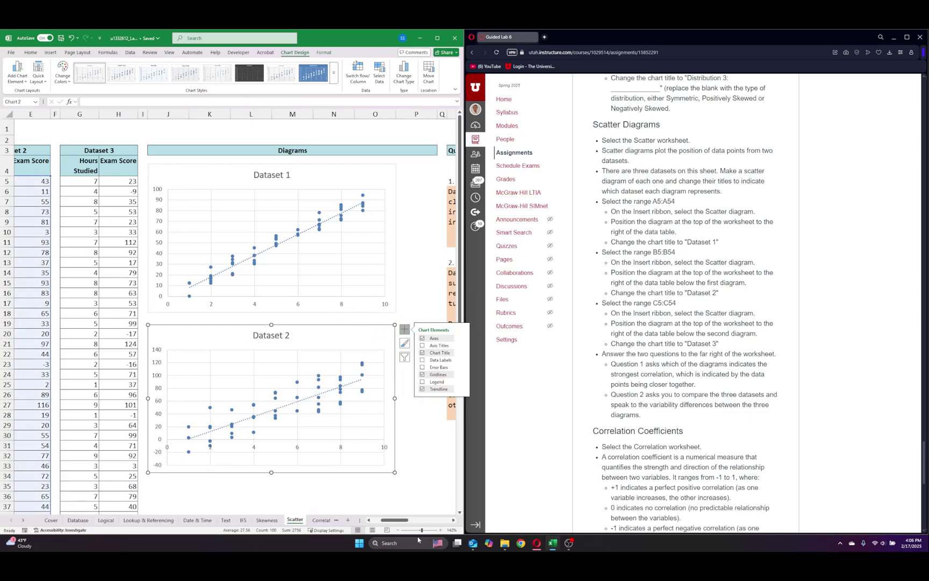
left_click_drag(396, 519, 385, 520)
key("Escape")
- Insert a markers-only scatter chart of the range G5:H54 and place it directly below the Dataset 2 chart
left_click(216, 180)
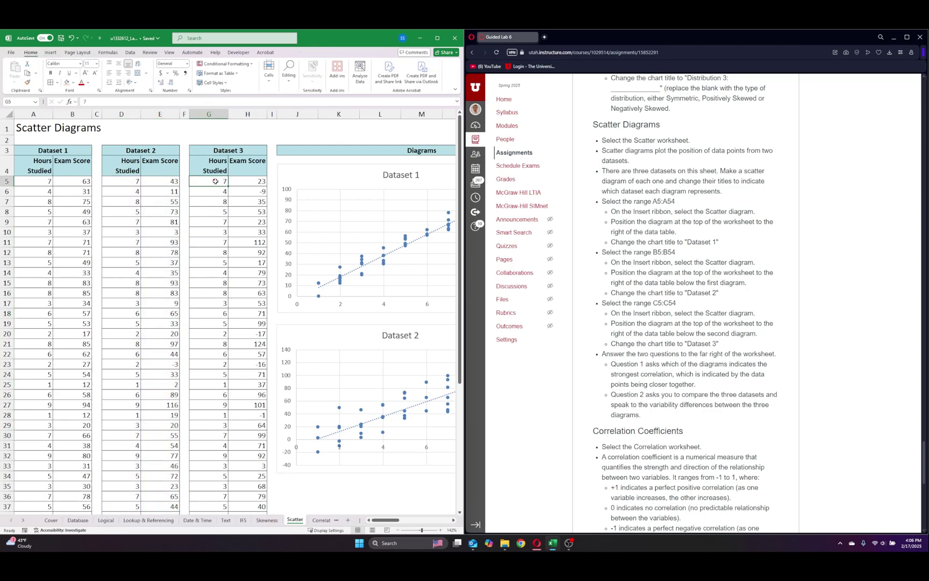
key("ctrl+shift+Right")
key("ctrl+shift+Down")
left_click(51, 51)
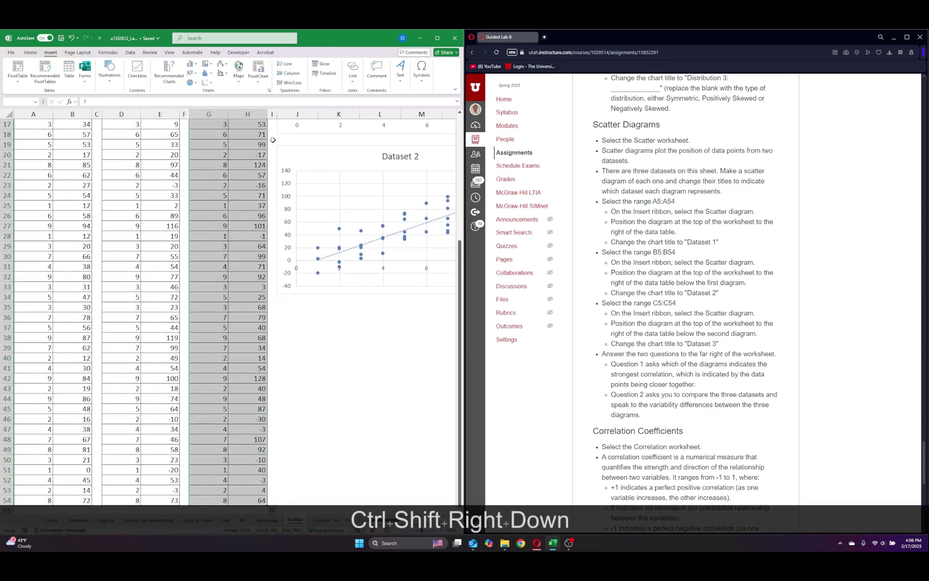
left_click(205, 82)
left_click(210, 105)
left_click_drag(290, 249, 446, 318)
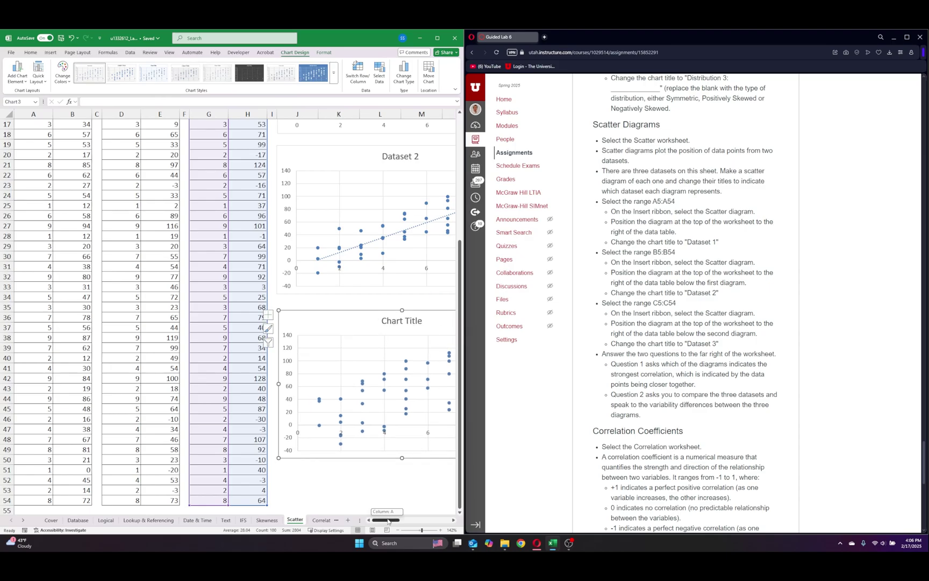
mouse_move(385, 520)
left_mouse_down()
mouse_move(405, 519)
mouse_move(390, 520)
left_mouse_up()
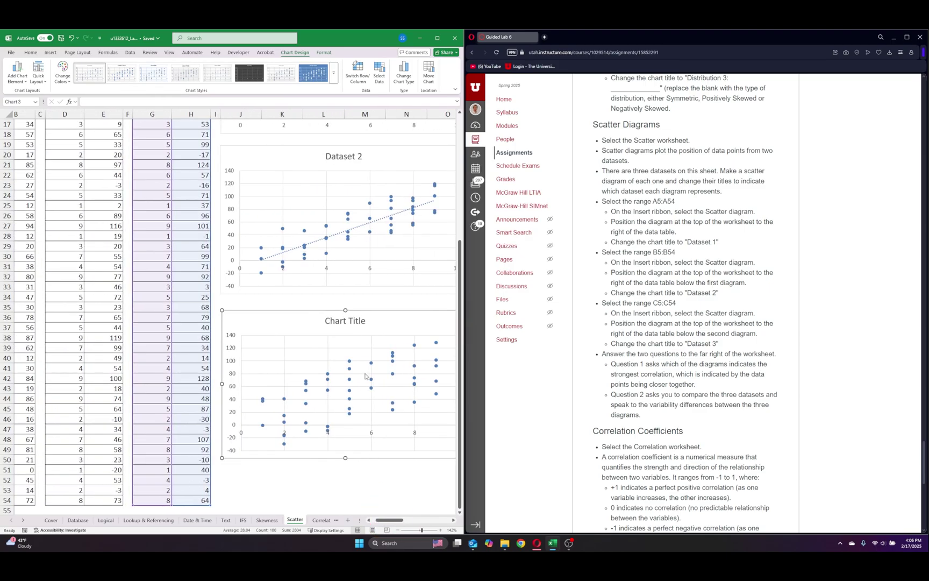
- Change the third scatter chart's title to "Dataset 3"
left_click(364, 319)
triple_click(363, 319)
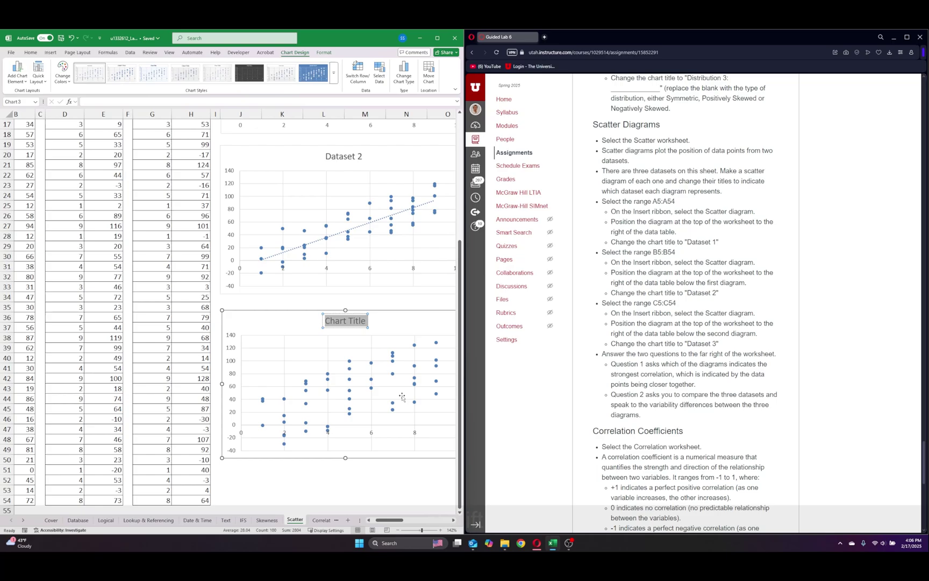
type("Data")
key("BackSpace")
key("BackSpace")
key("BackSpace")
key("BackSpace")
type("Dataset")
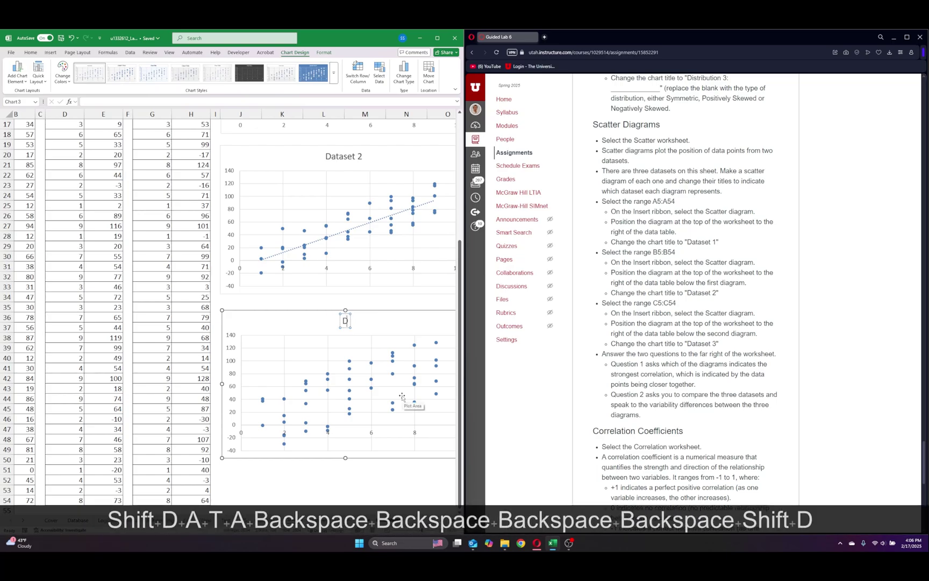
key("BackSpace")
type("set 3")
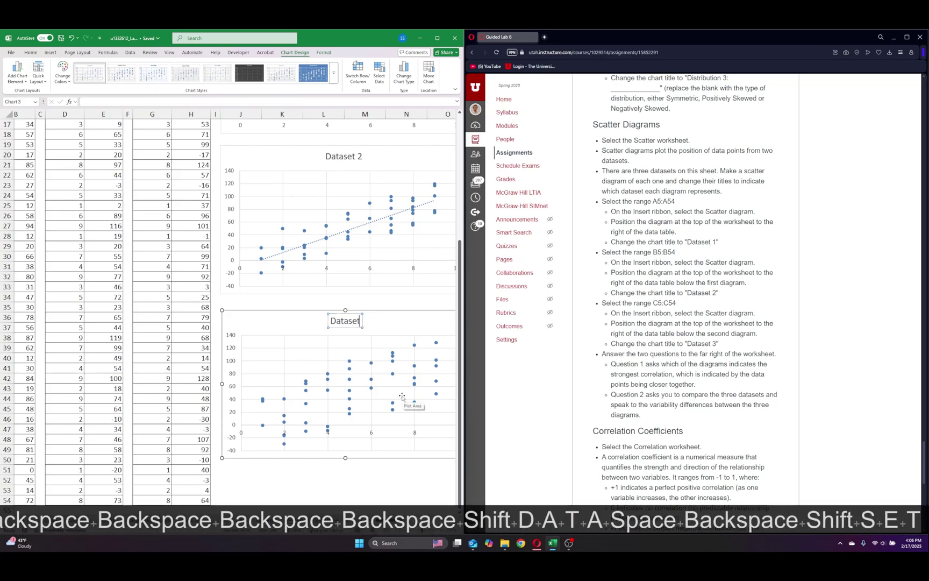
- Widen column R on the Scatter worksheet so the answer text fits inside the shaded answer cells
left_click(407, 479)
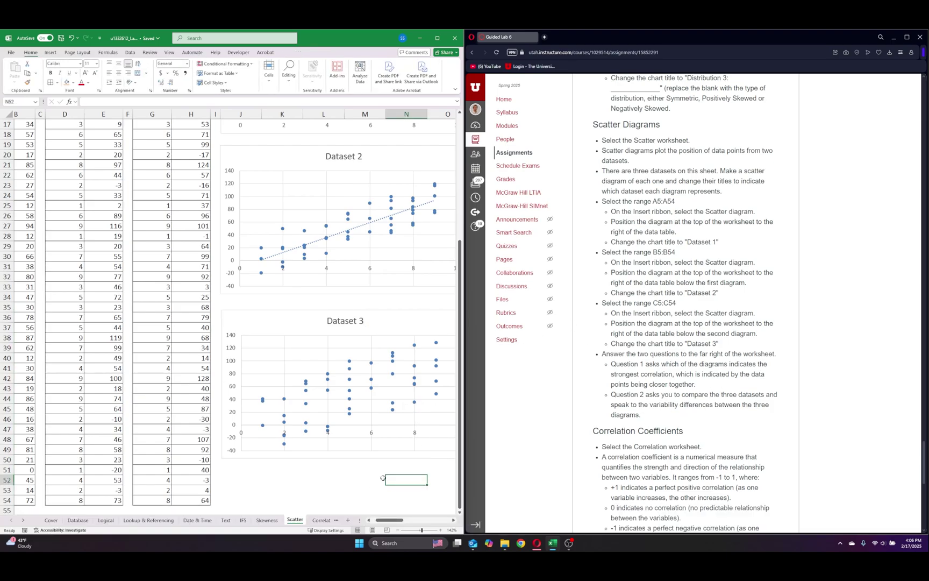
left_click(414, 520)
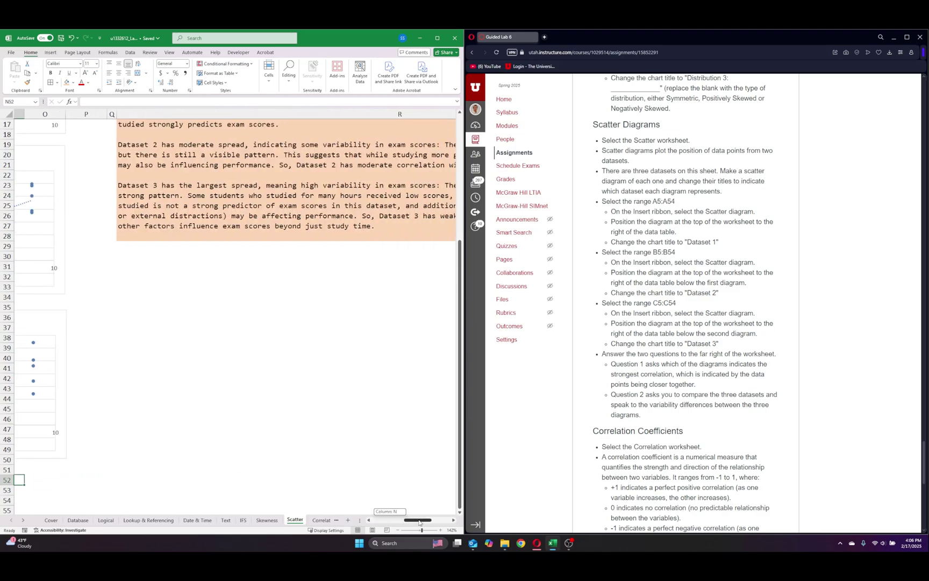
left_click_drag(421, 530, 436, 520)
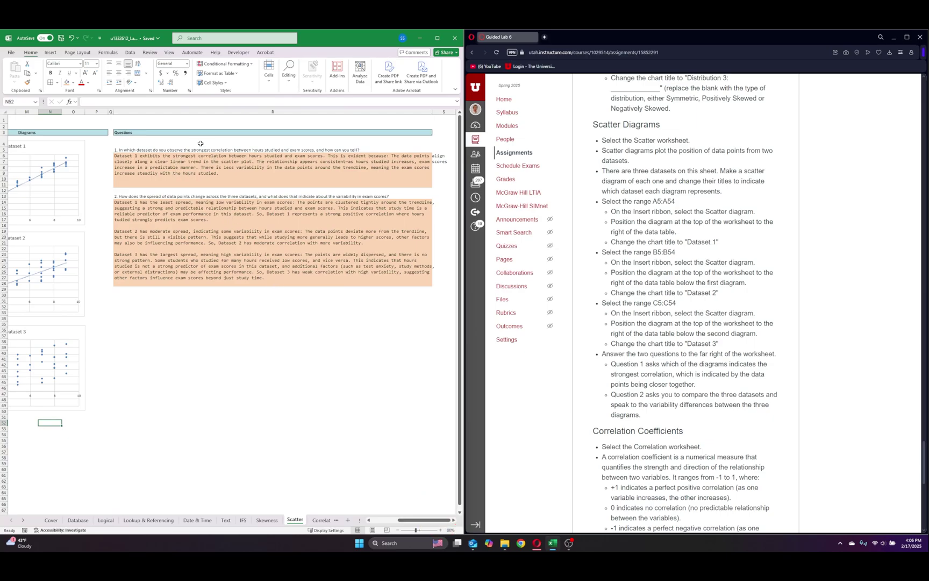
left_click_drag(430, 113, 464, 113)
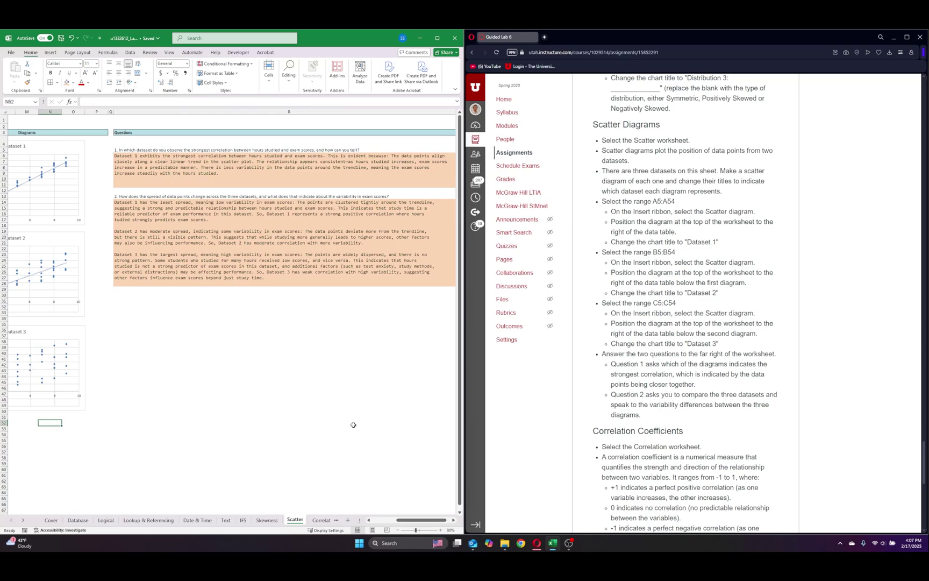
- Add a trendline to the Dataset 3 scatter chart
left_click_drag(398, 519, 379, 520)
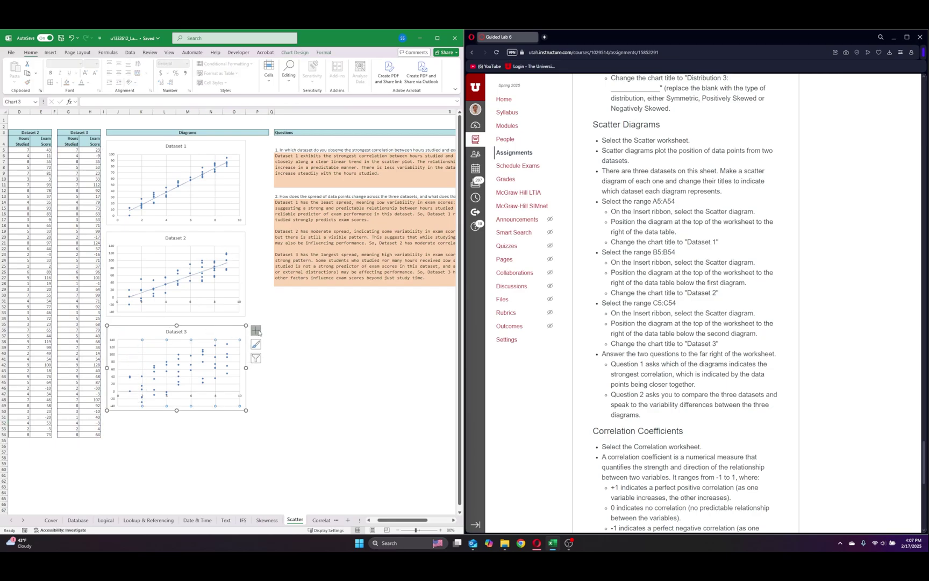
left_click(256, 330)
left_click(273, 390)
left_click(168, 341)
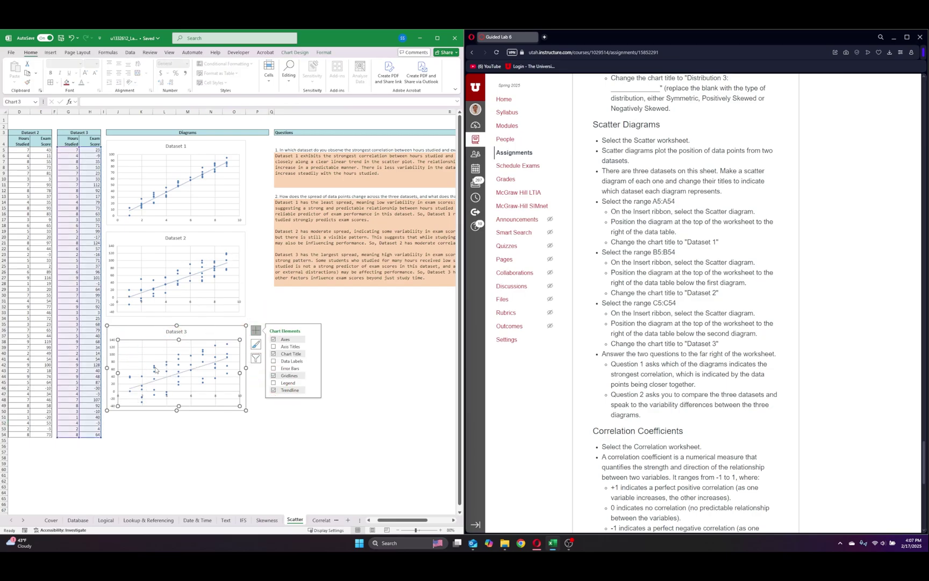
left_click(258, 452)
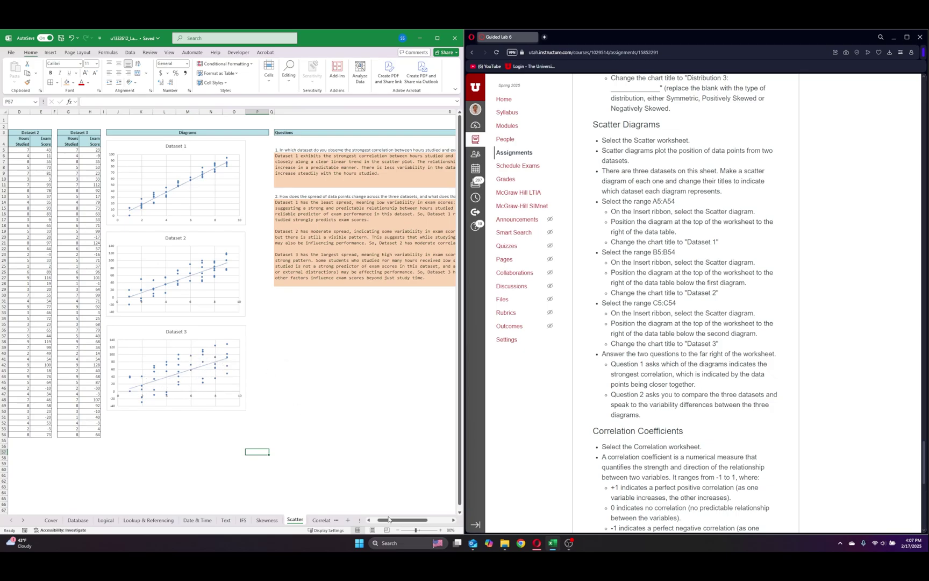
- Review the written answers on the Scatter worksheet and switch to the top of the Correlation worksheet
left_click_drag(390, 519, 426, 527)
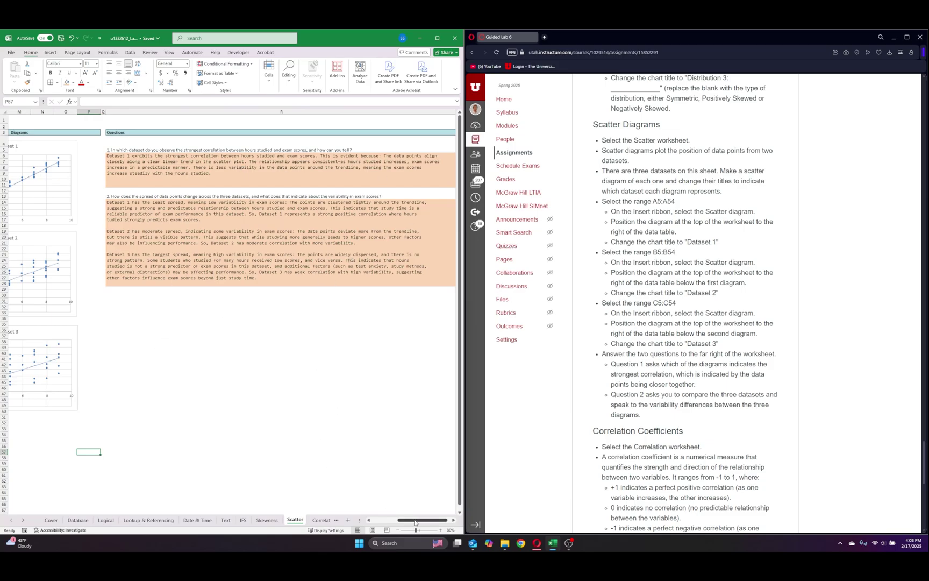
left_click_drag(414, 522, 331, 517)
left_click(321, 520)
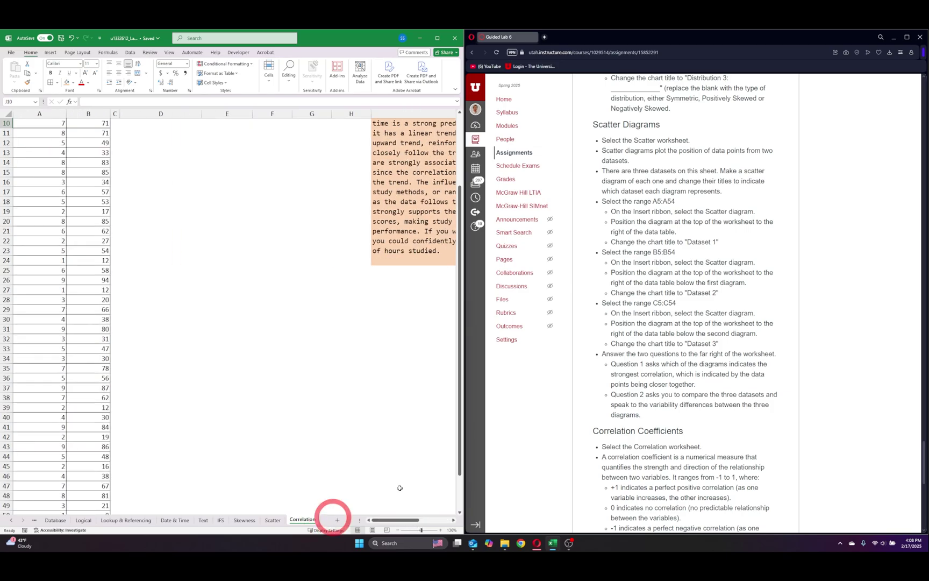
scroll(212, 344, "up", 3)
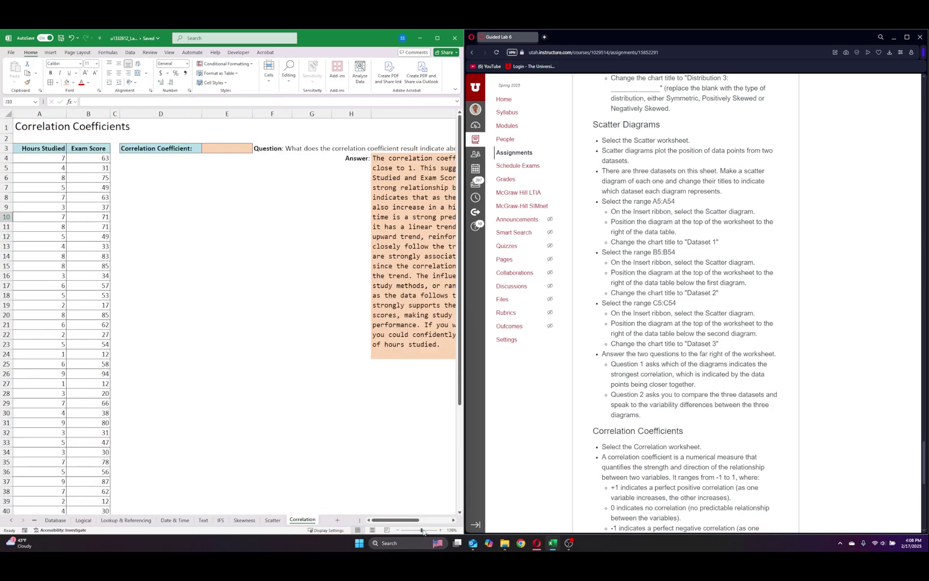
- Following the assignment instructions, enter the formula =CORREL(A4:A53,B4:B53) in cell E3 for the correlation coefficient
left_click(214, 153)
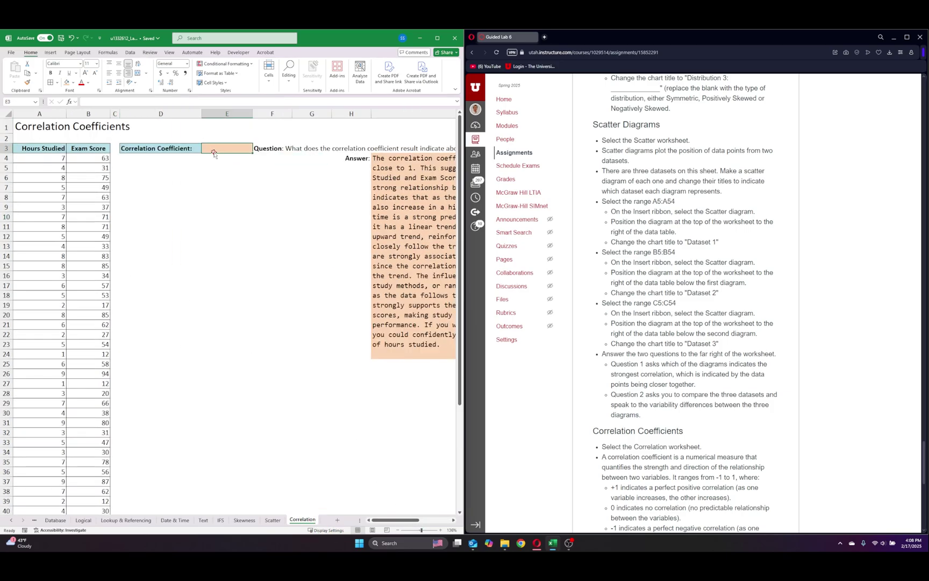
scroll(777, 323, "down", 5)
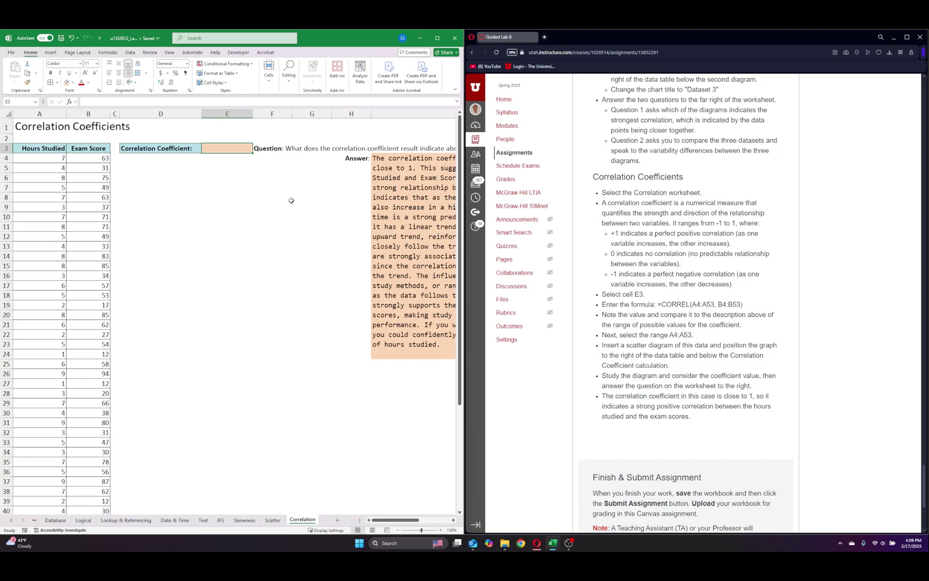
type("=correl(")
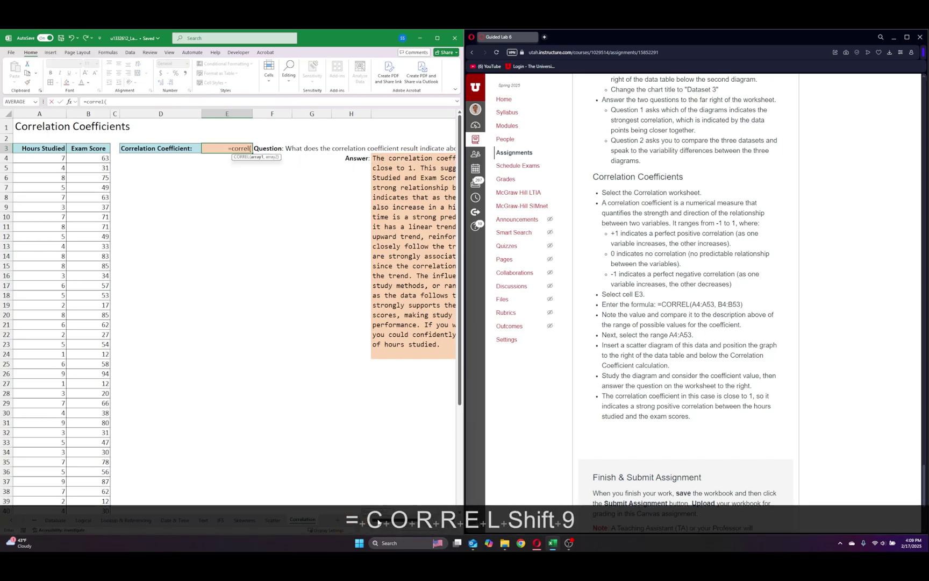
left_click(349, 516)
left_click(32, 158)
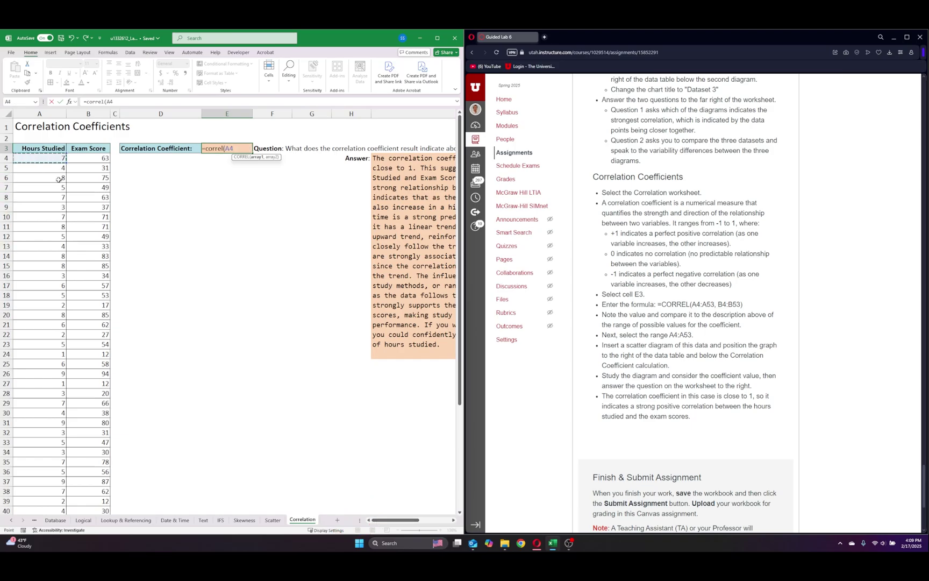
key("ctrl+shift+Down")
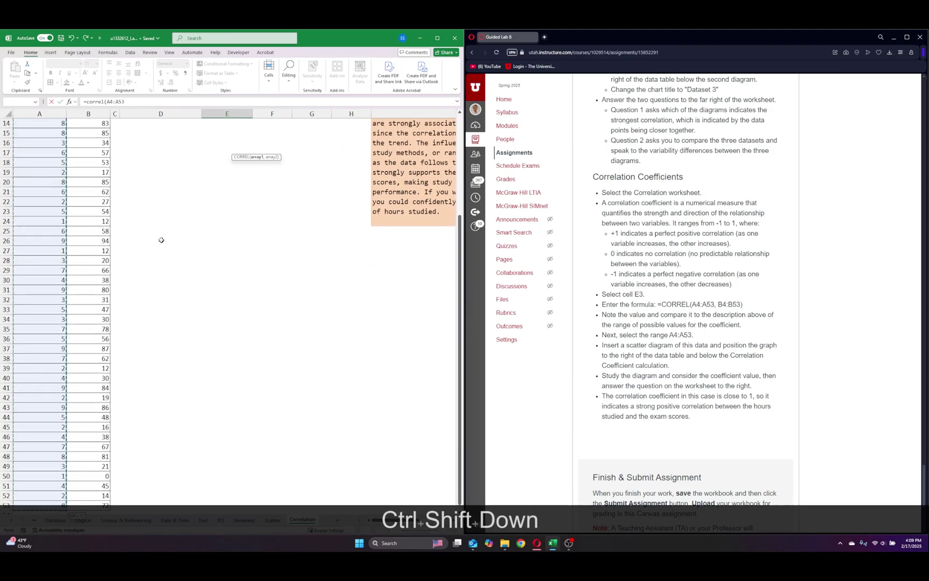
scroll(183, 251, "up", 5)
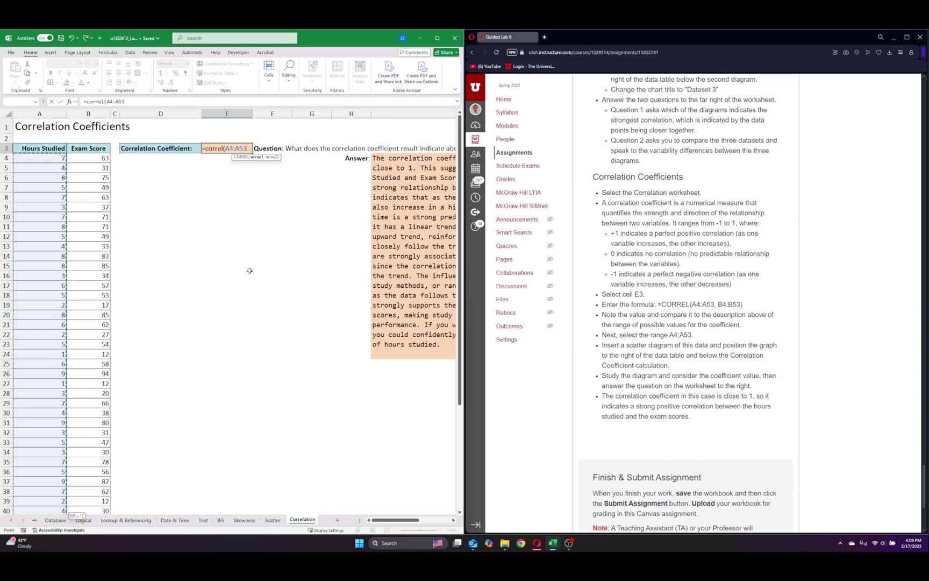
type(",")
left_click(87, 158)
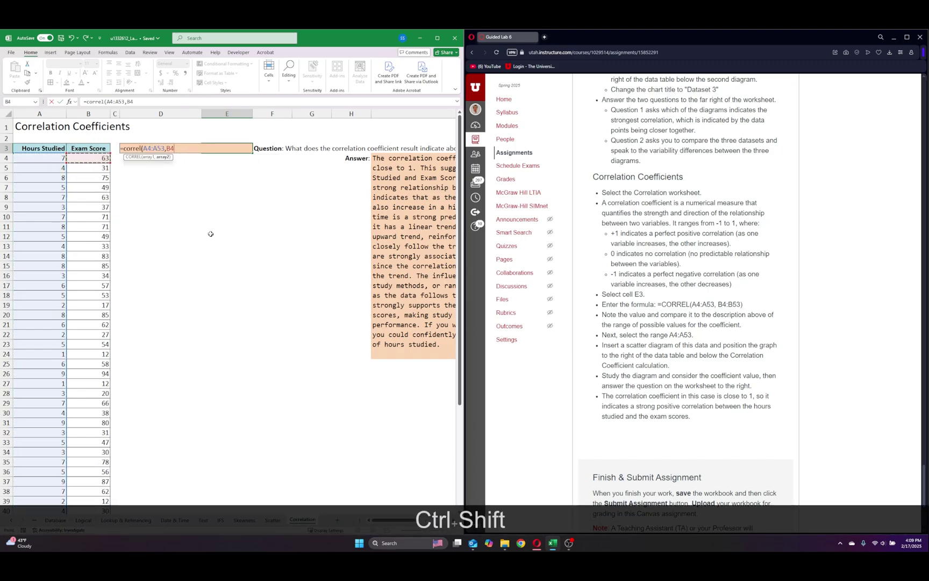
key("ctrl+shift+Down")
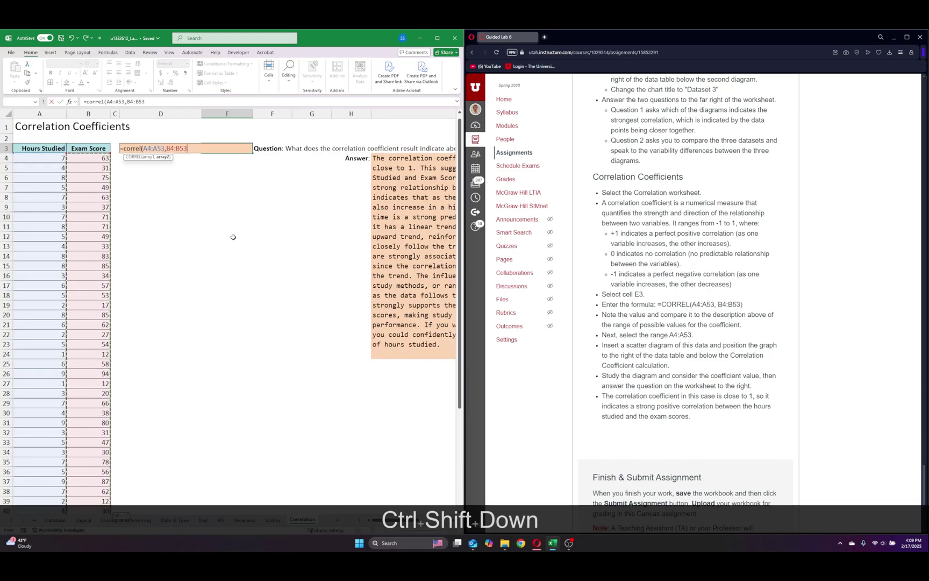
type(")")
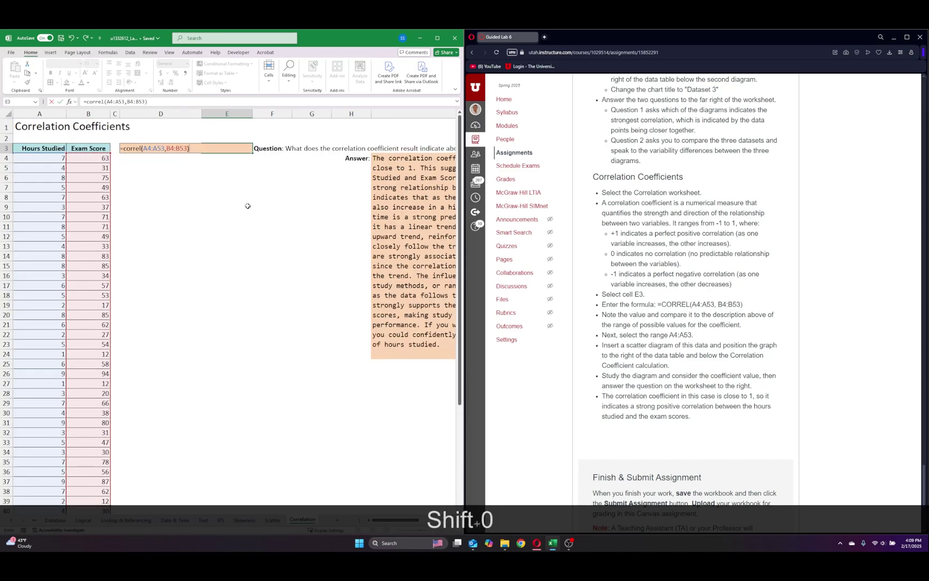
key("Return")
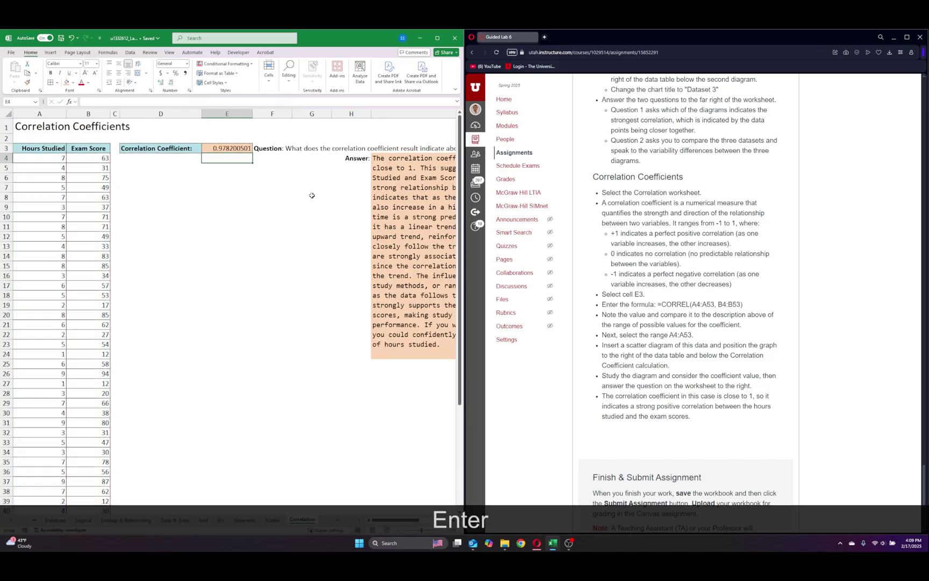
left_click(229, 149)
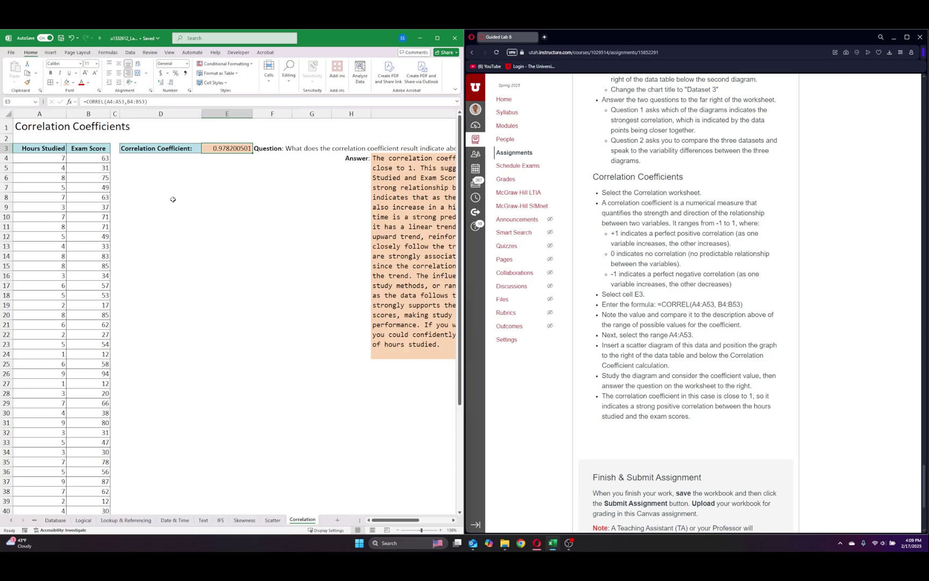
- Insert a markers-only scatter chart of the range A4:B53 and position it directly below the correlation coefficient cells
left_click(141, 159)
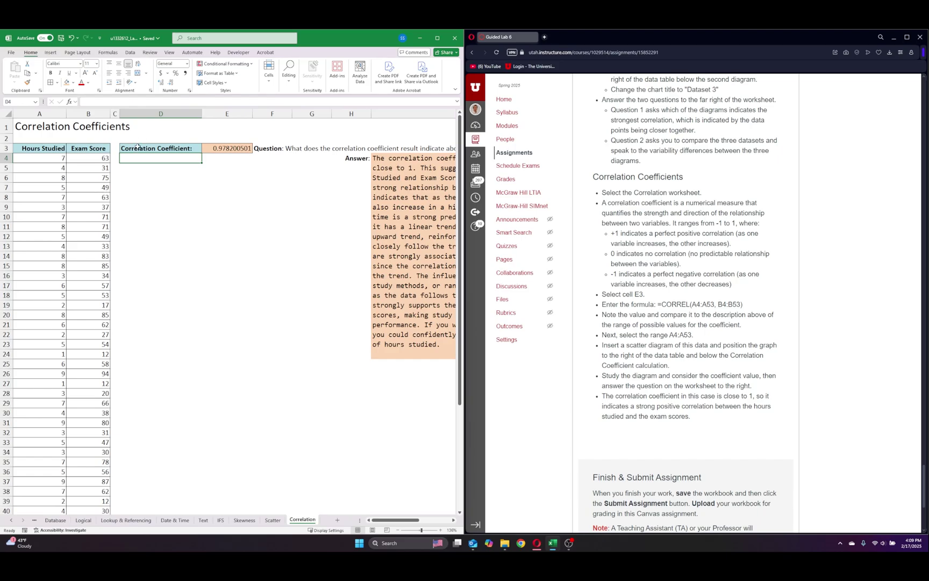
left_click(159, 168)
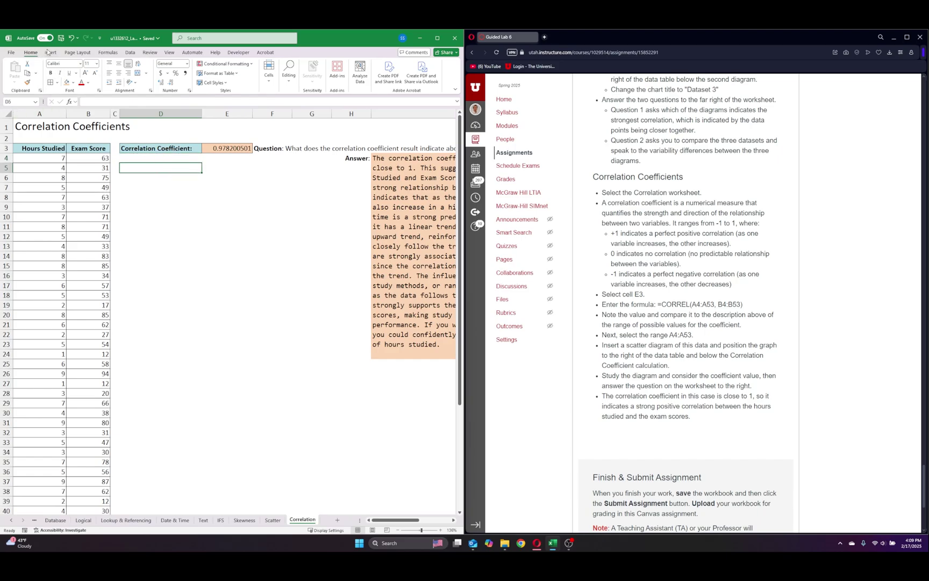
left_click(50, 52)
left_click(153, 187)
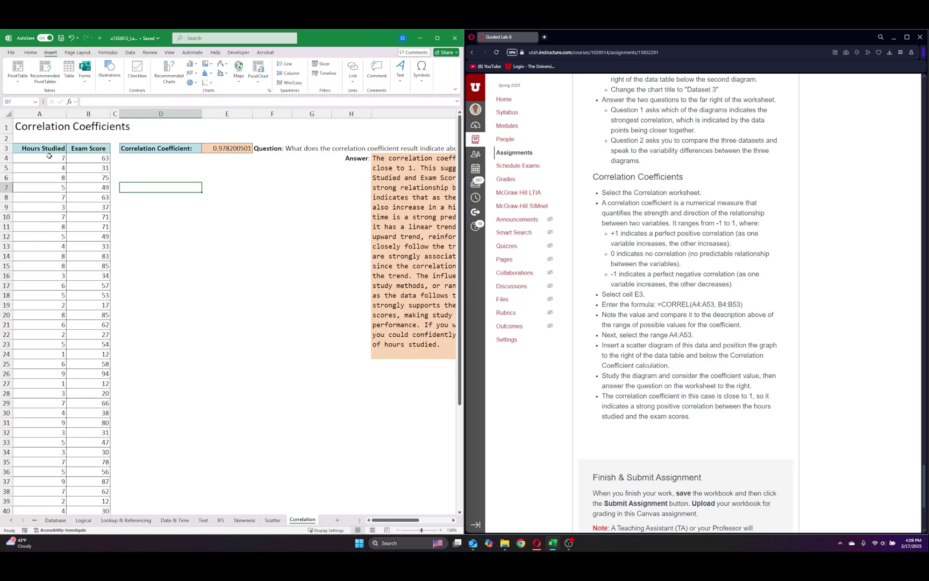
left_click(49, 156)
key("ctrl+shift+Right")
key("ctrl+shift+Down")
scroll(49, 156, "up", 5)
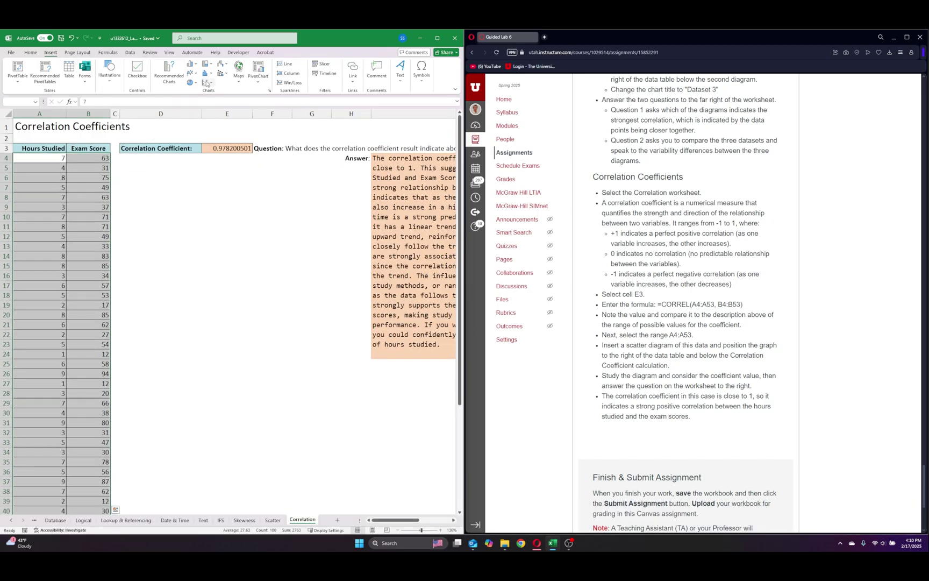
left_click(207, 82)
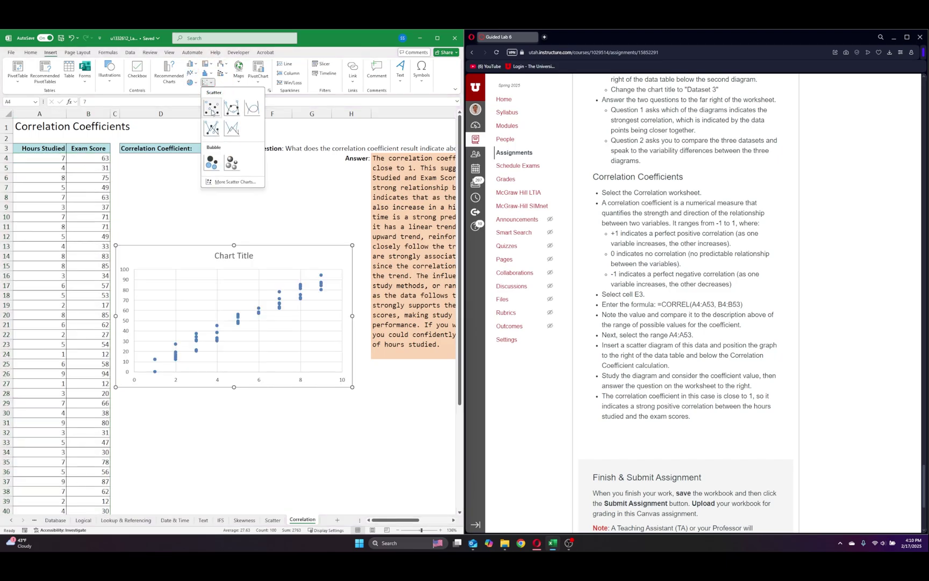
left_click(211, 107)
left_click_drag(276, 257, 276, 182)
- Add a trendline to the scatter chart on the Correlation worksheet
left_click(364, 171)
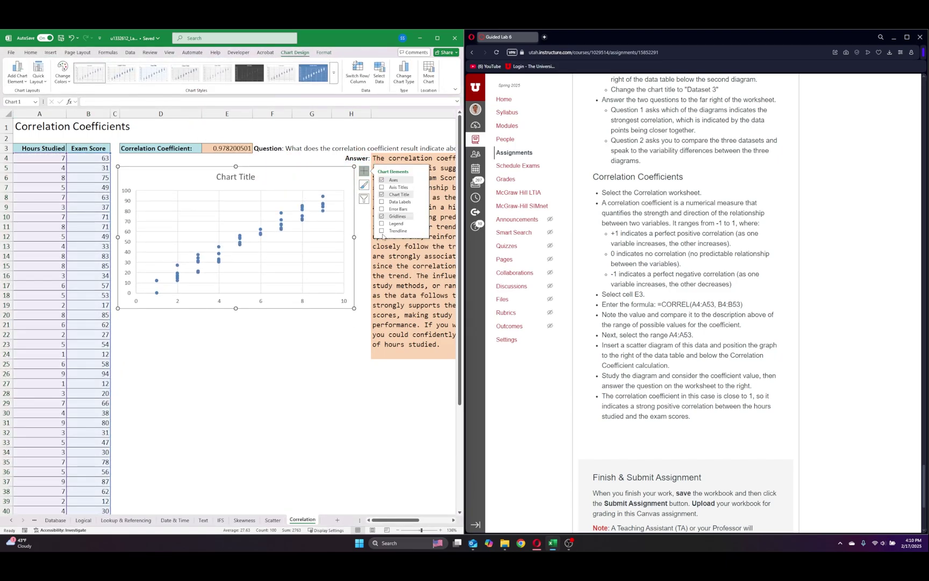
left_click(382, 230)
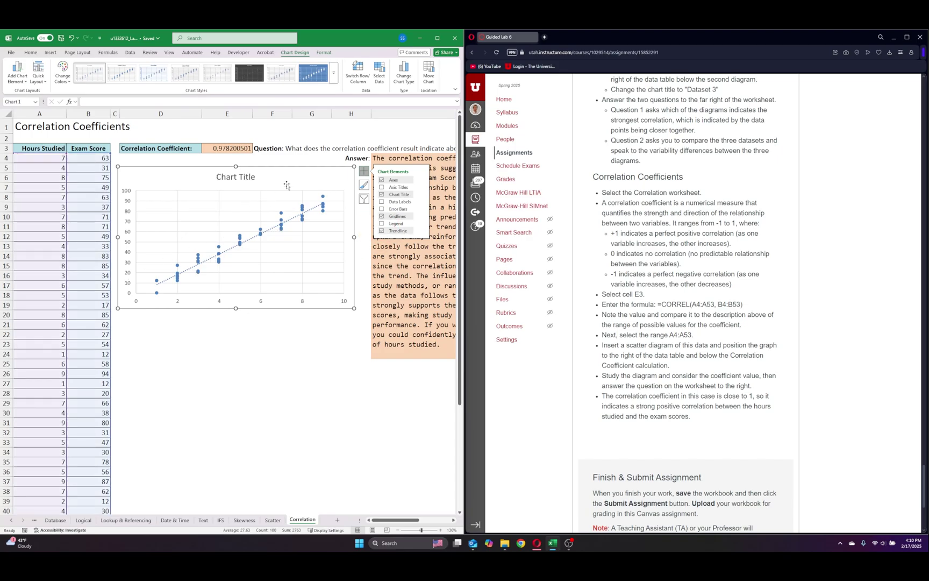
left_click(296, 179)
- Change the scatter chart's title to "Correlation graph"
left_click(255, 176)
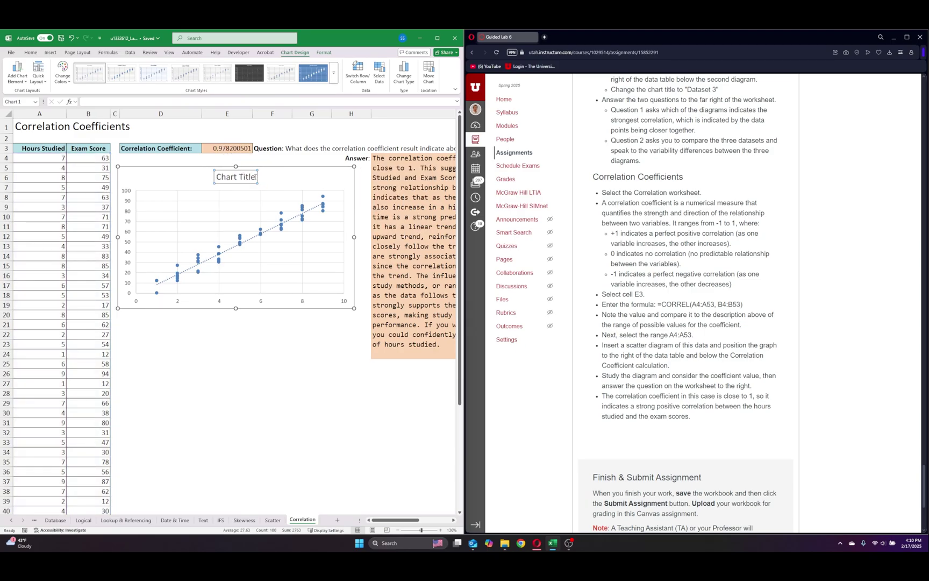
triple_click(226, 177)
key("BackSpace")
type("Co")
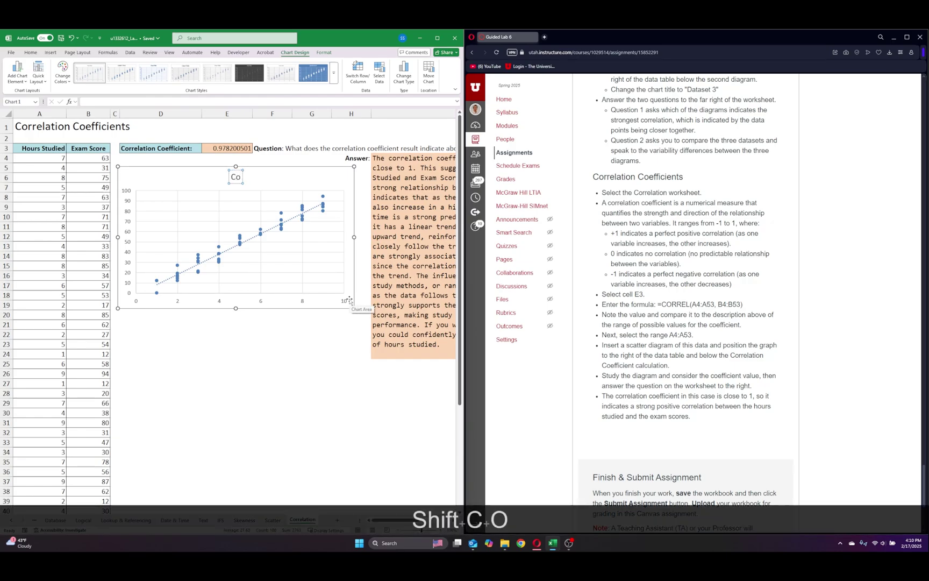
type("rrelation G")
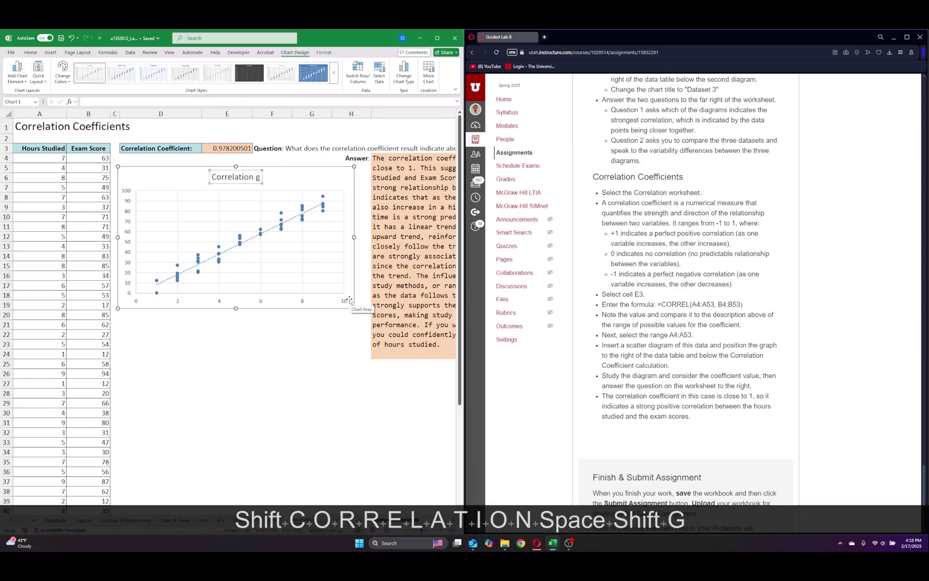
key("BackSpace")
type("grao")
key("BackSpace")
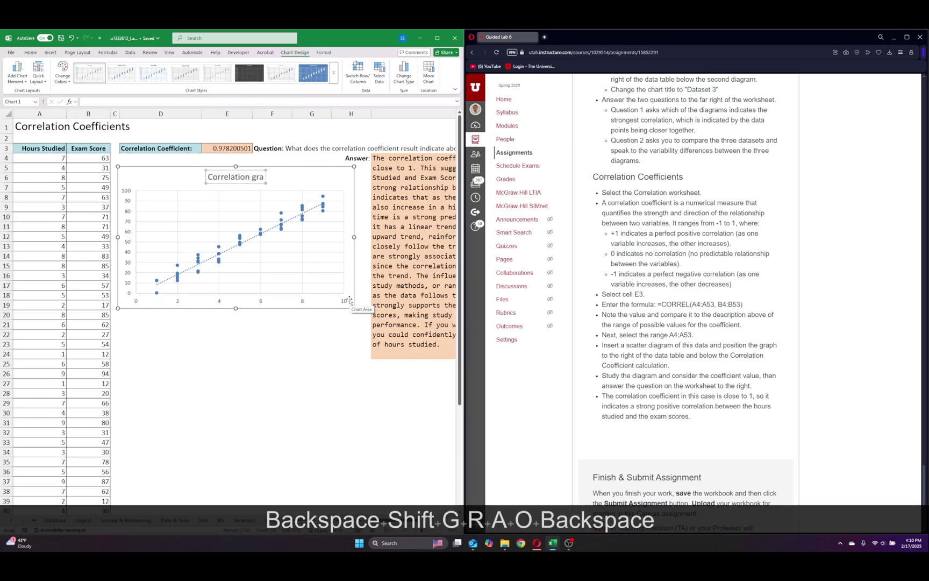
type("ph")
left_click(310, 192)
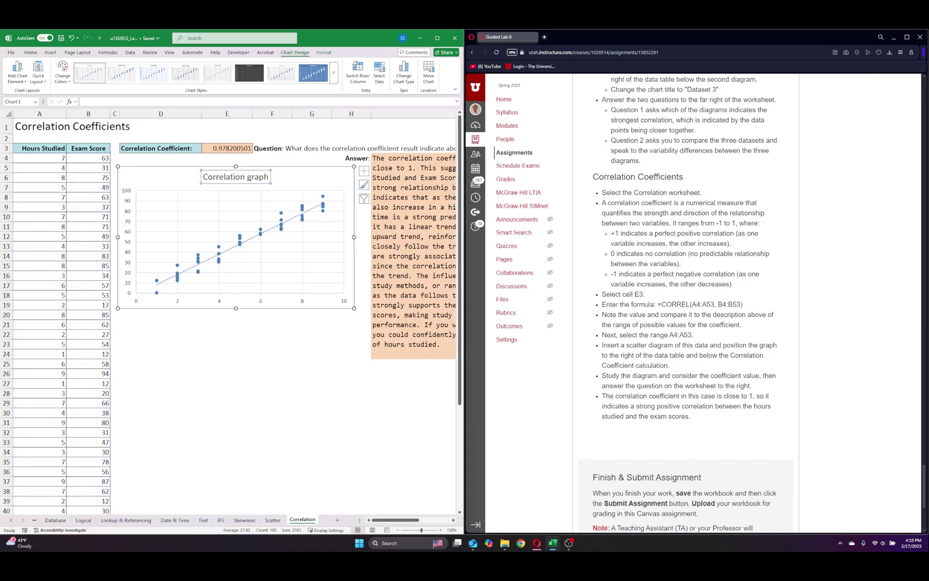
- Capitalize the second word of the chart title so that it reads "Correlation Graph"
left_click(250, 176)
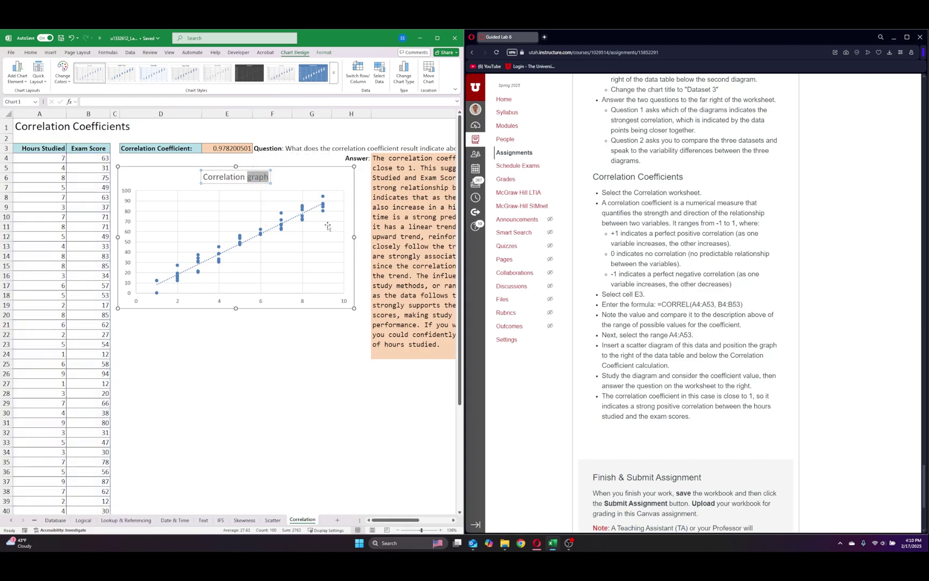
key("Right")
key("Left")
key("Left")
key("Left")
key("Left")
key("BackSpace")
type("G")
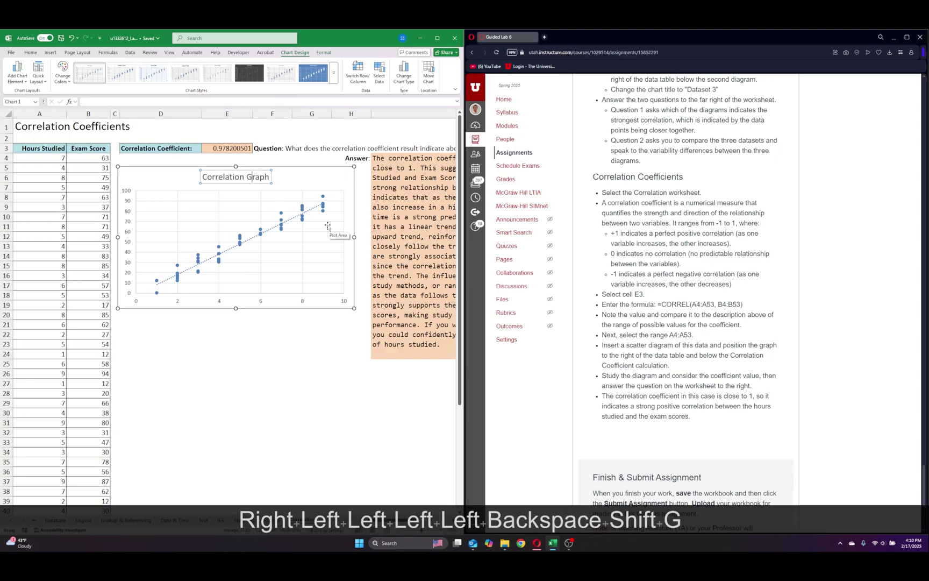
- Review the written answer to the correlation question against the scatter chart and the assignment's final Correlation Coefficients instruction
left_click(351, 337)
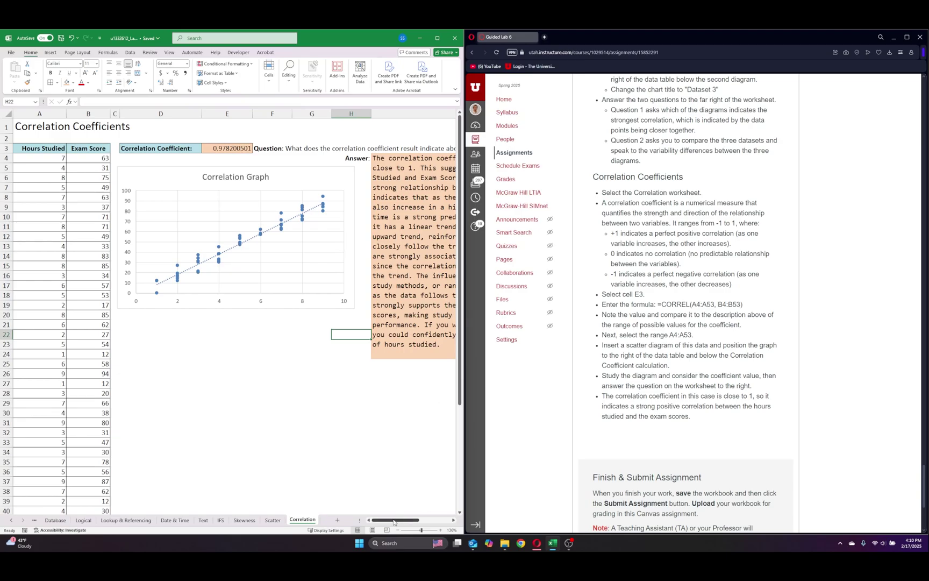
left_click_drag(394, 521, 426, 521)
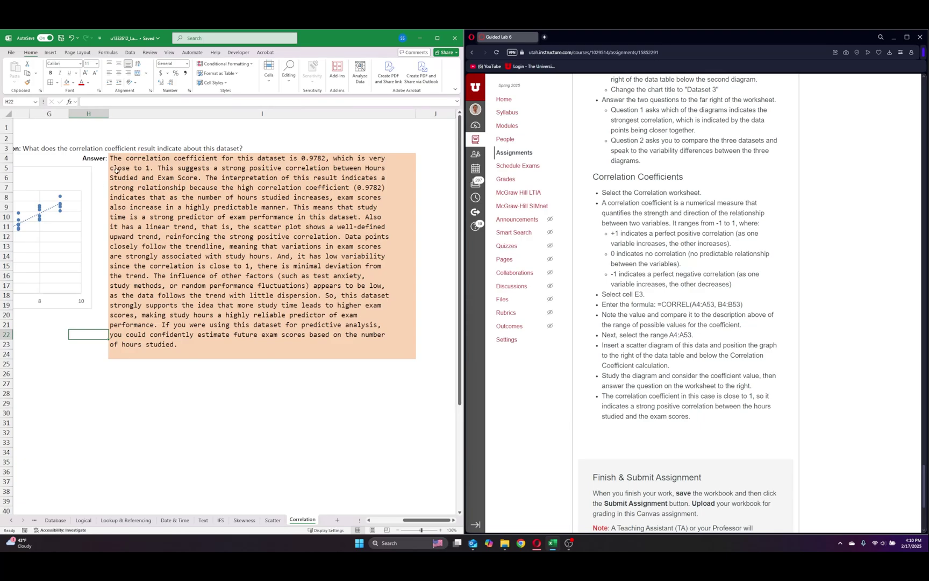
mouse_move(408, 520)
left_mouse_down()
mouse_move(395, 518)
mouse_move(403, 515)
left_mouse_up()
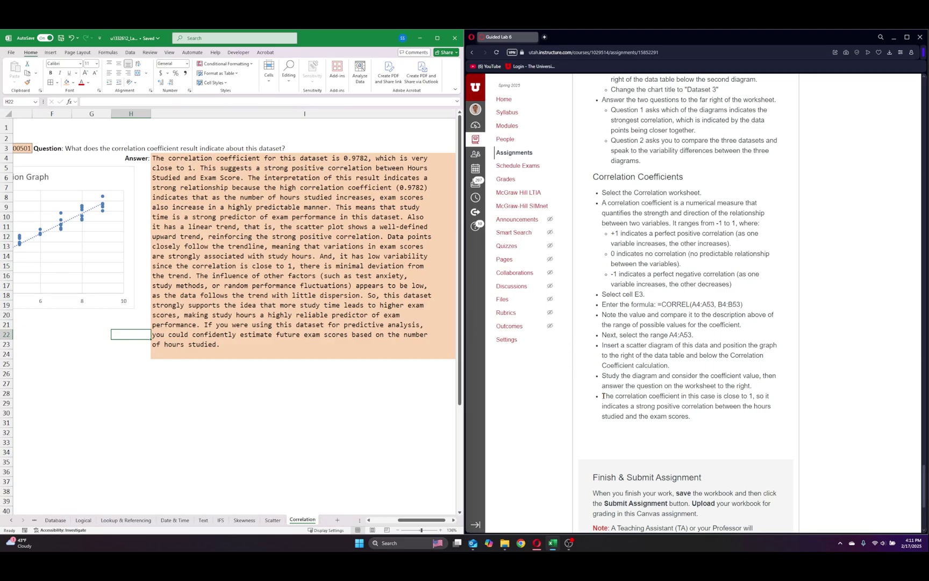
left_click_drag(603, 395, 773, 416)
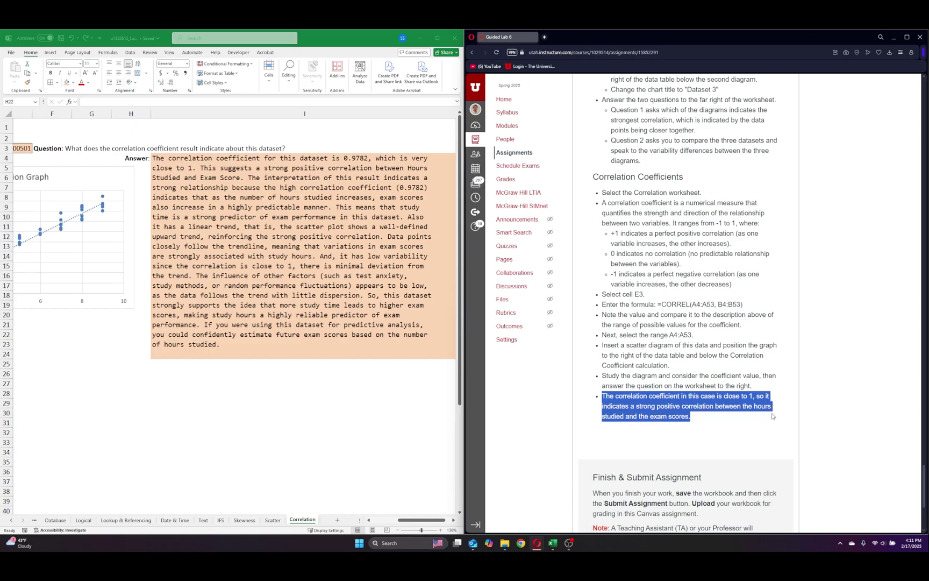
left_click_drag(773, 416, 772, 416)
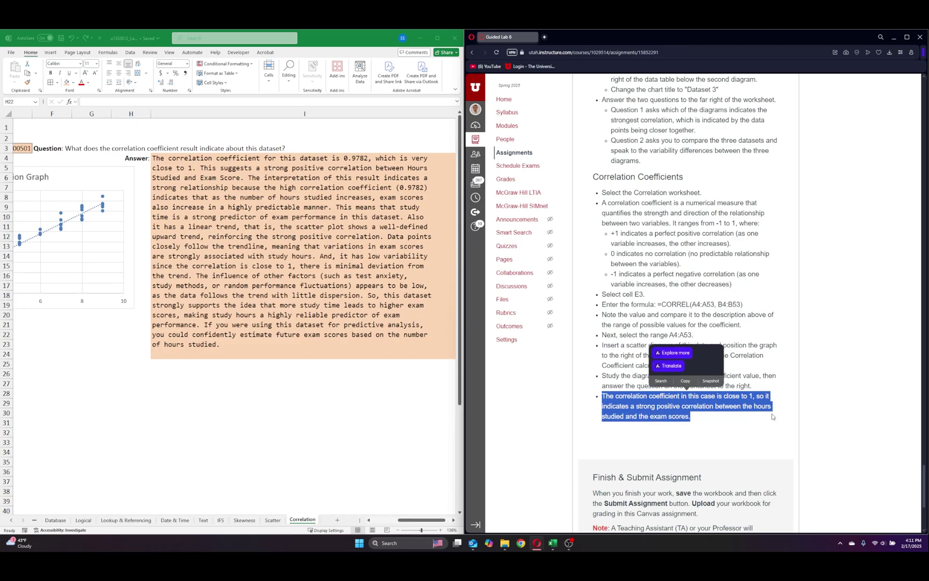
left_click(347, 374)
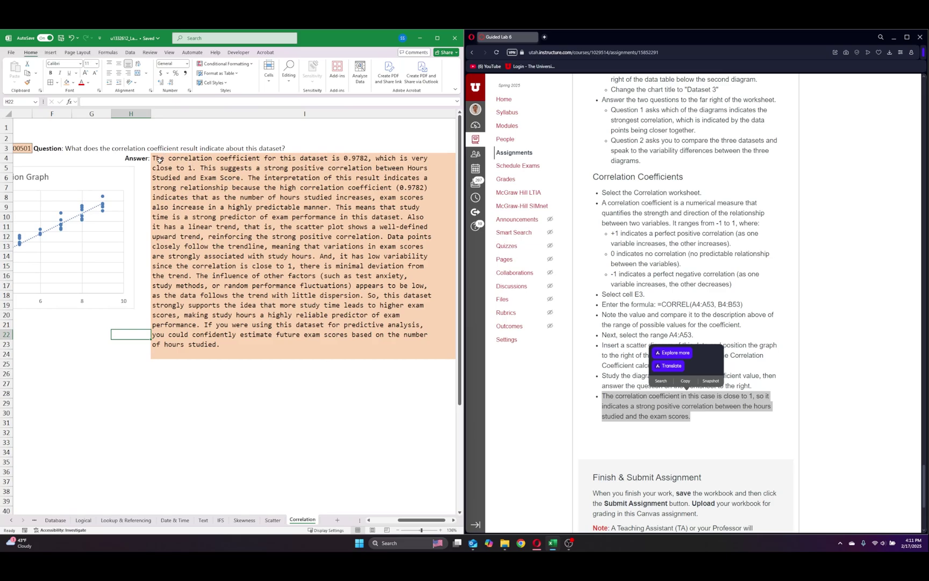
left_click_drag(159, 160, 188, 349)
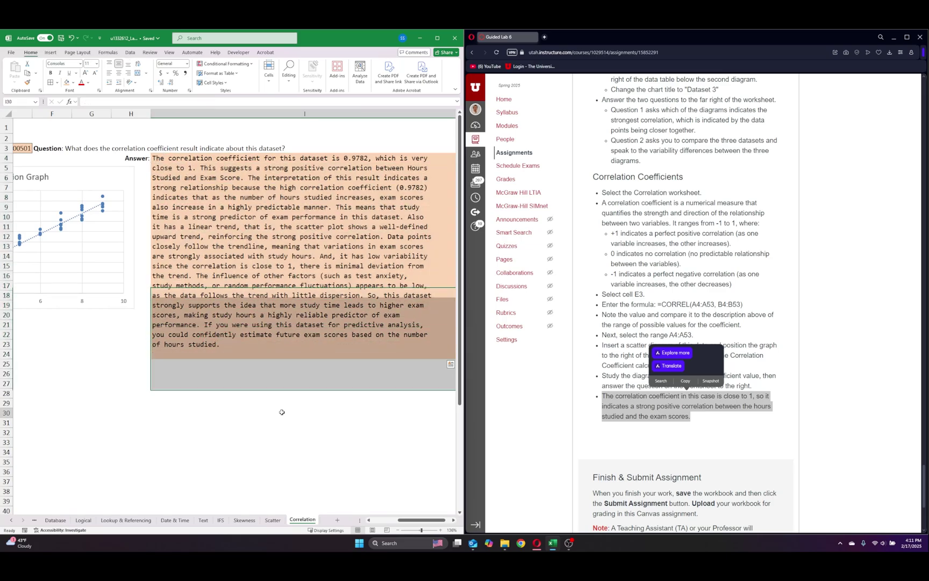
left_click(333, 412)
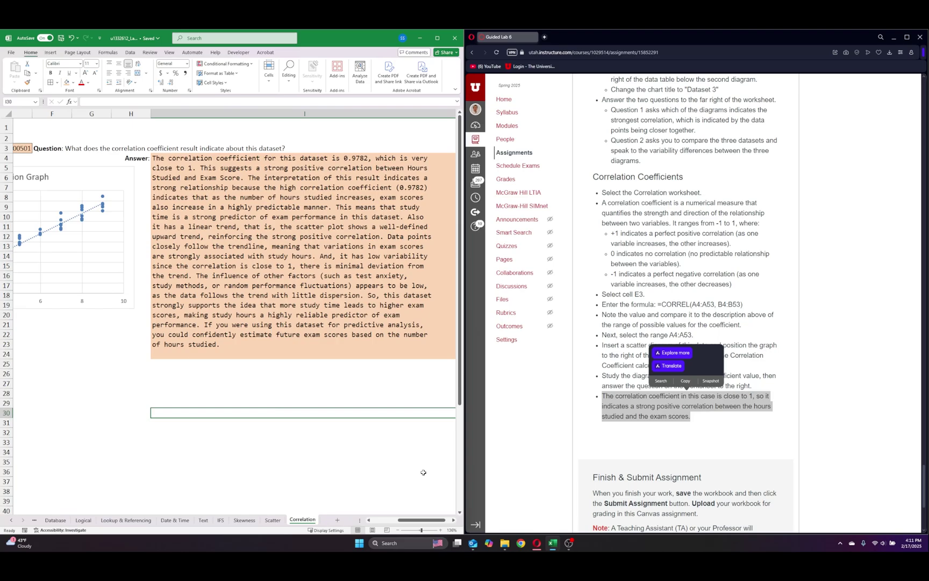
left_click(166, 361)
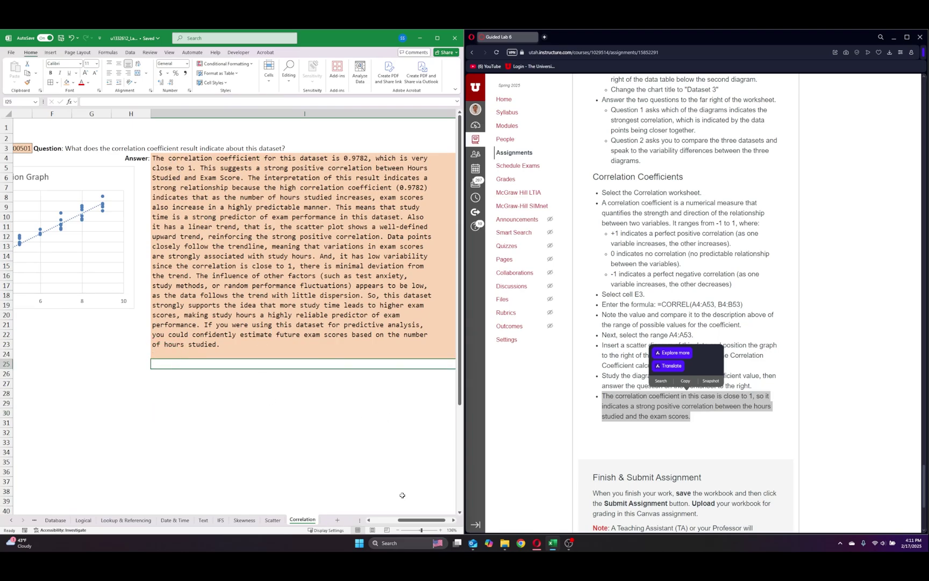
left_click(357, 448)
left_click(572, 421)
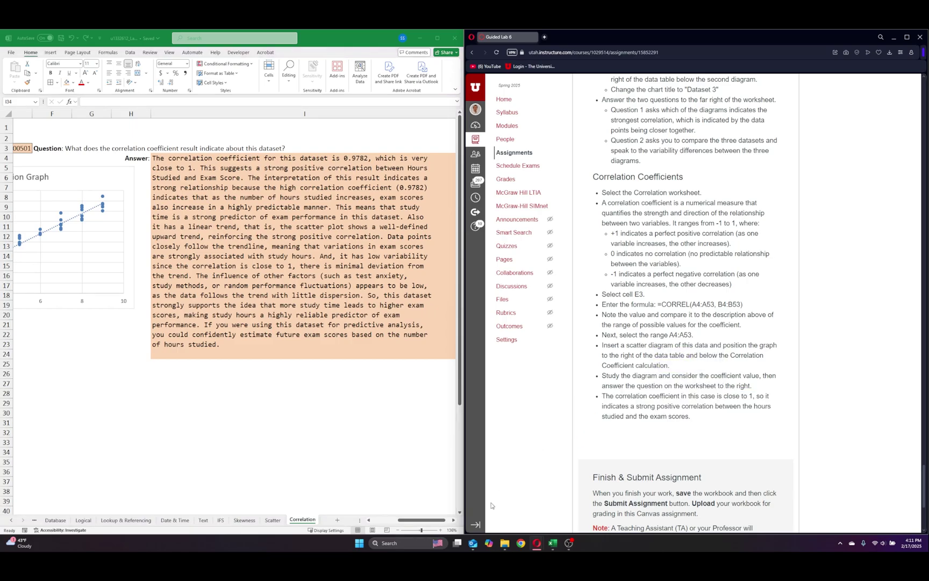
left_click(436, 521)
left_click_drag(436, 521, 410, 521)
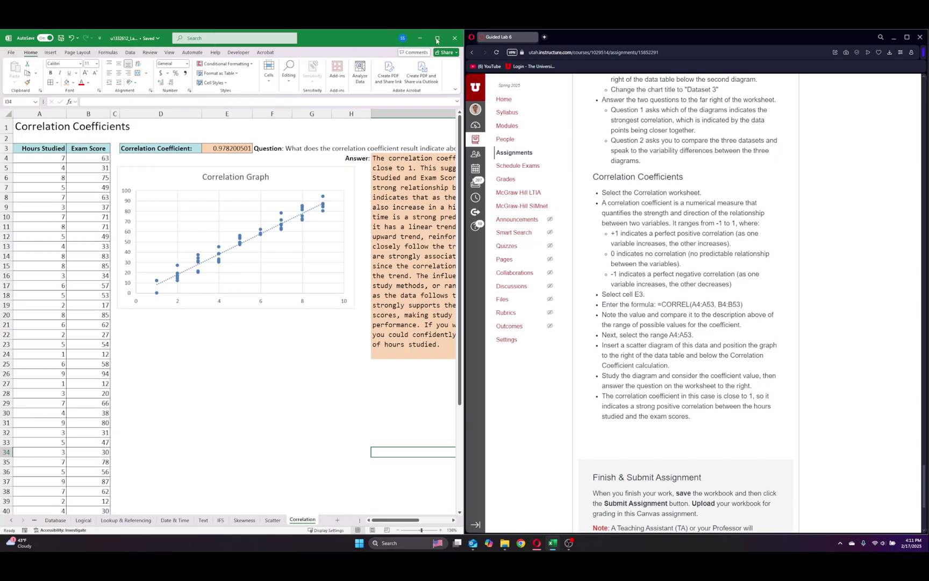
- Close the workbook, switch to the maximized browser, and open the Guided Lab 6 assignment page in Student View
left_click(455, 38)
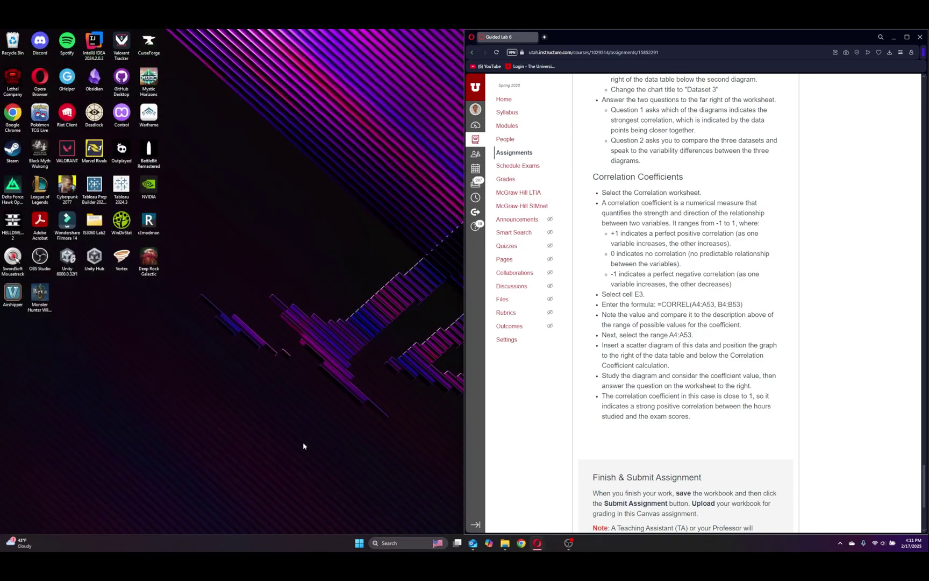
left_click(907, 37)
scroll(769, 369, "up", 10)
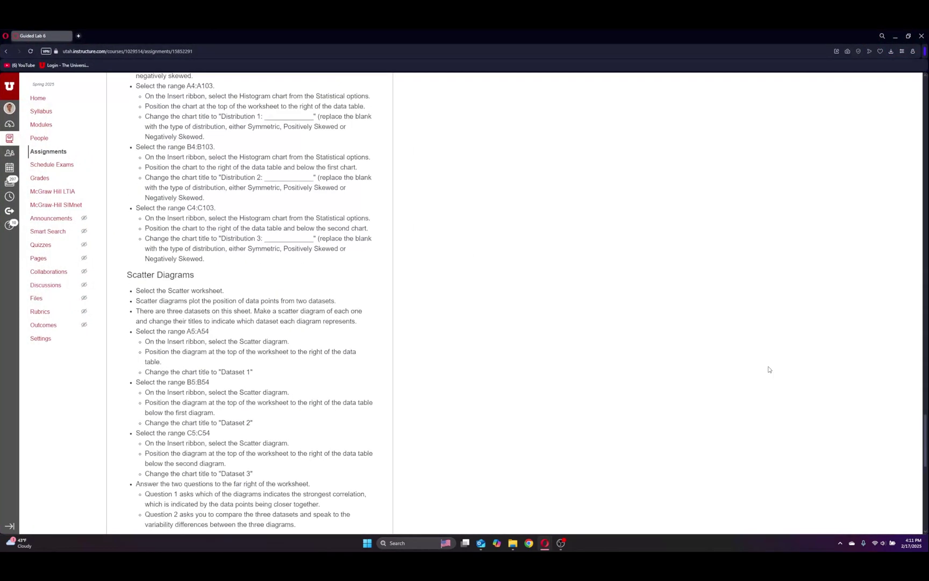
scroll(769, 370, "up", 15)
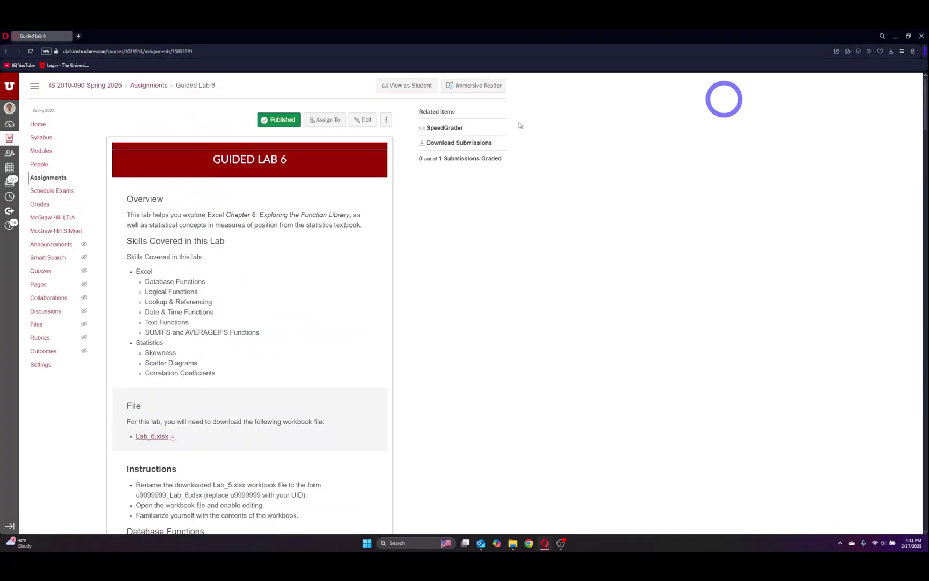
left_click(395, 88)
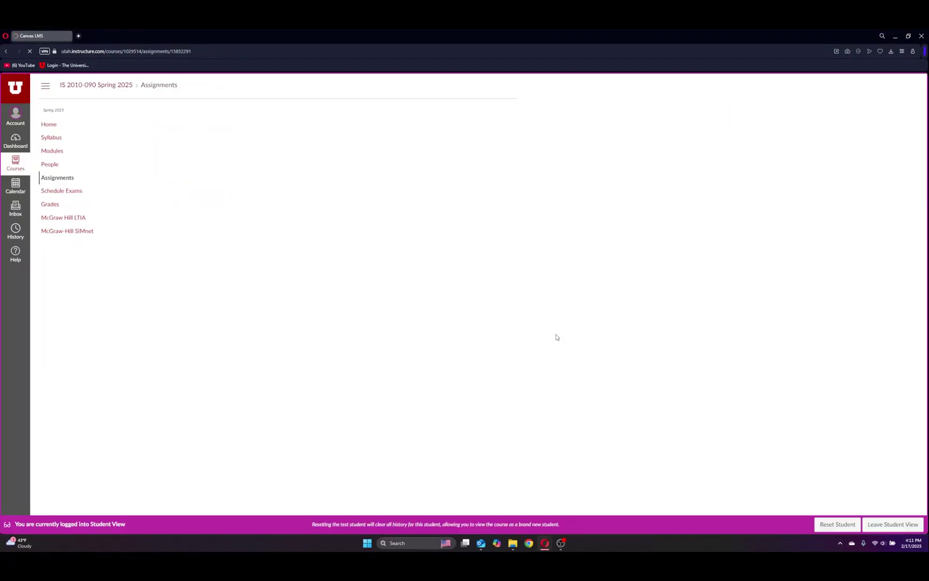
- Upload the completed Lab 6 workbook from the Documents folder as the submission file and submit the assignment
scroll(574, 524, "down", 3)
scroll(574, 524, "down", 15)
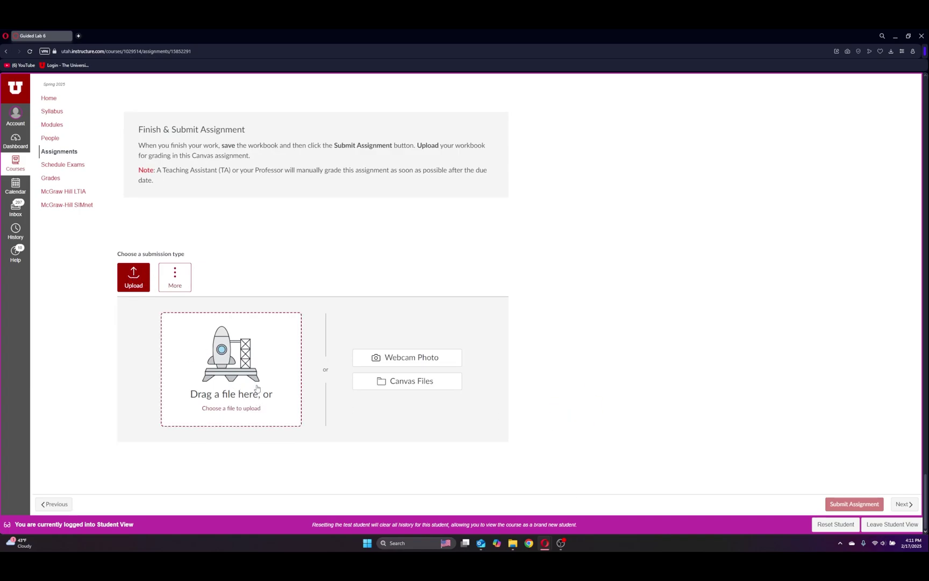
left_click(242, 370)
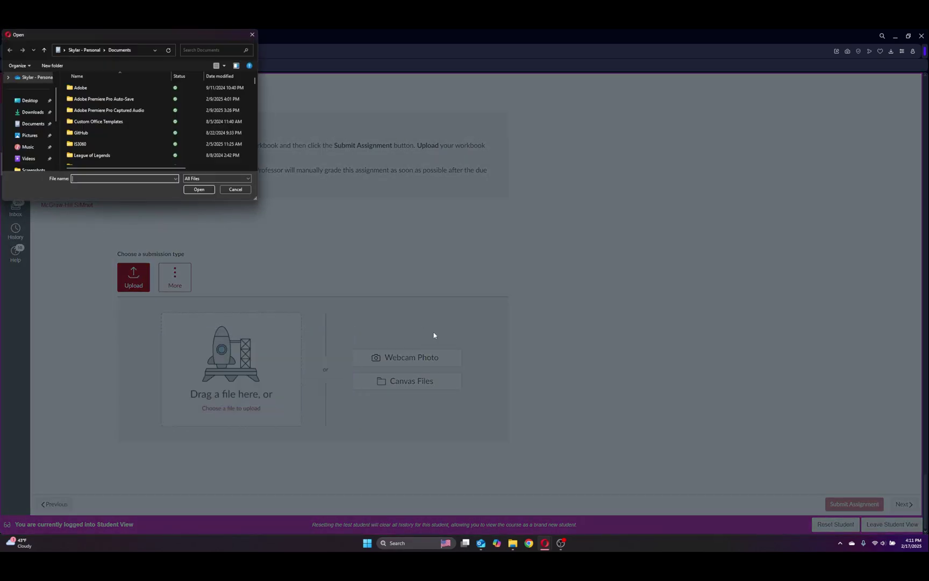
scroll(165, 125, "down", 5)
scroll(165, 125, "down", 10)
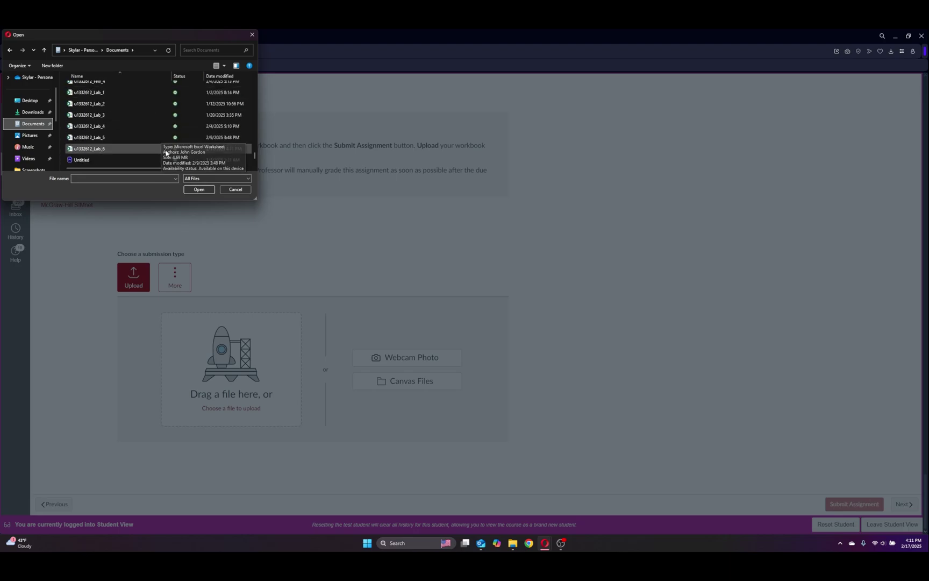
left_click(100, 149)
left_click(199, 189)
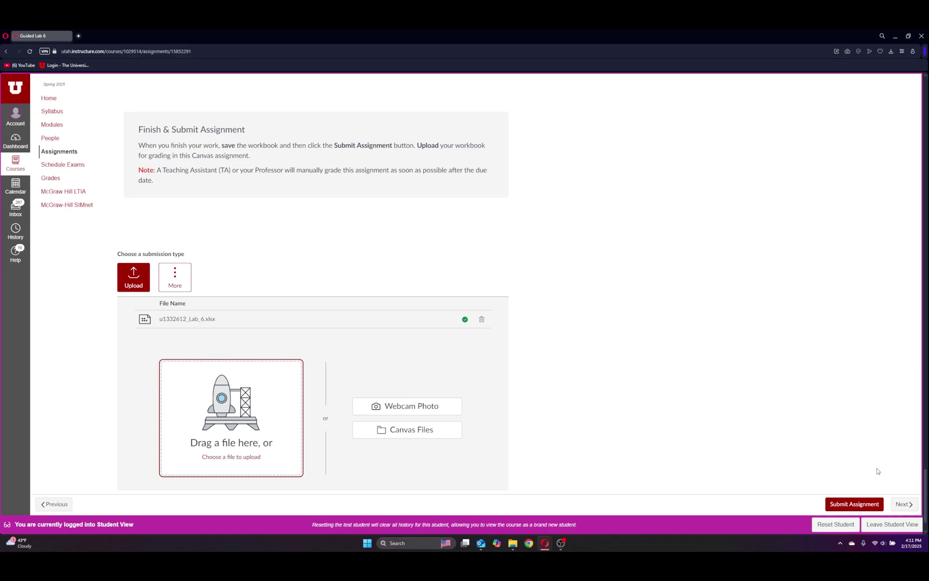
left_click(863, 504)
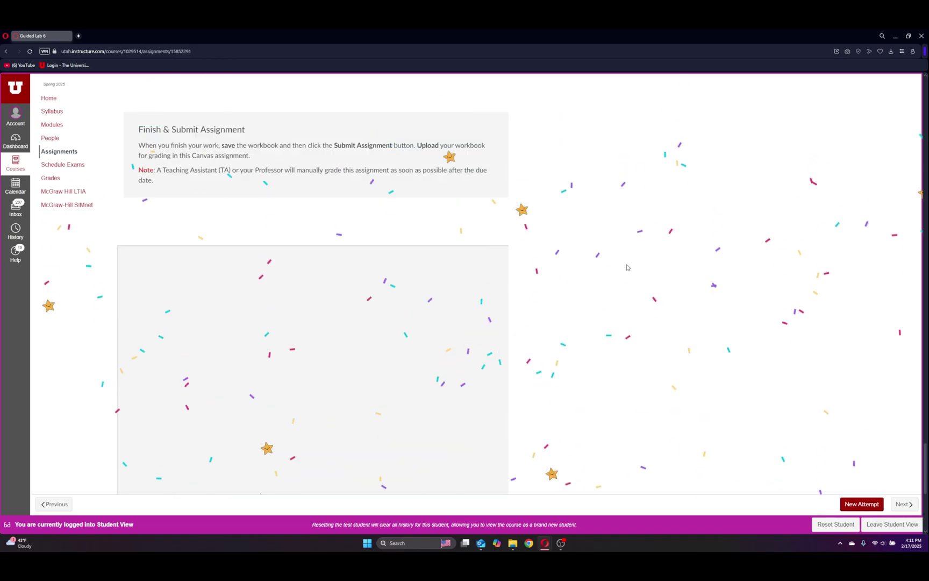
scroll(637, 296, "up", 10)
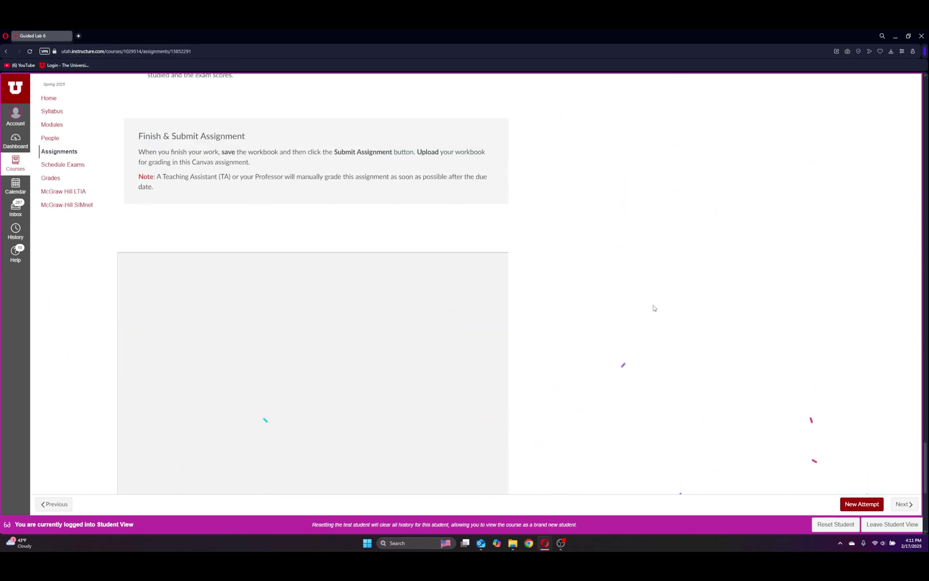